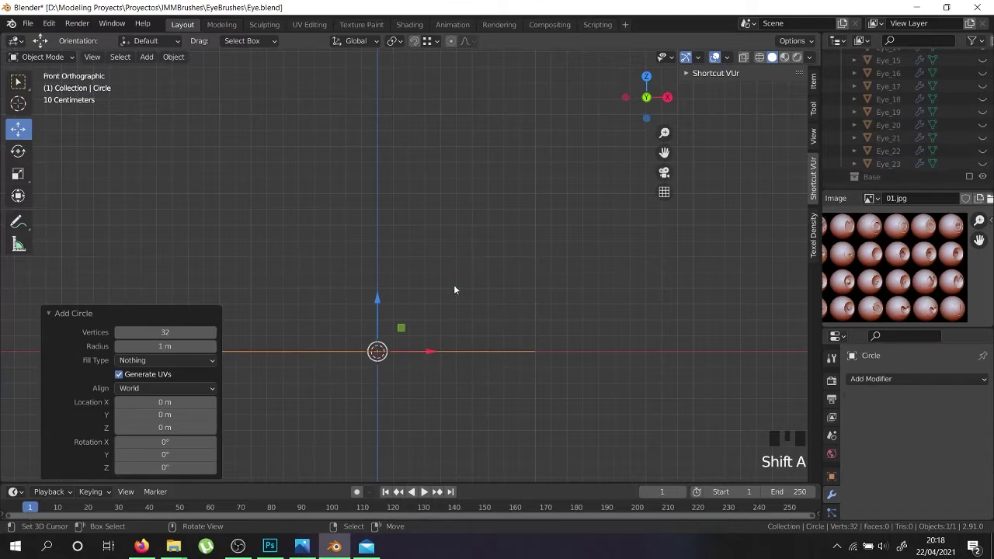
# Set the new circle to 16 vertices and rotate its mesh 90° about the X axis.
pyautogui.click(179, 330)
pyautogui.press('Return')
pyautogui.press('Tab')
pyautogui.press('r')
pyautogui.press('x')
pyautogui.press('9')
pyautogui.press('0')
pyautogui.press('Return')
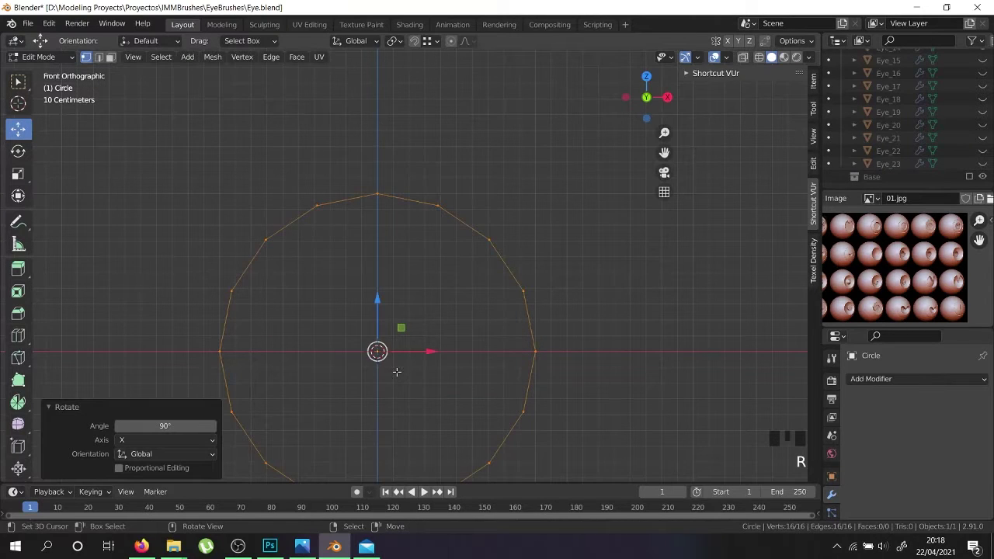
# Move the circle about 1 m along X to meet the vertical axis and mirror it across X with clipping enabled.
pyautogui.scroll(-5, 397, 372)
pyautogui.moveTo(427, 363); pyautogui.dragTo(505, 368)
pyautogui.click(931, 380)
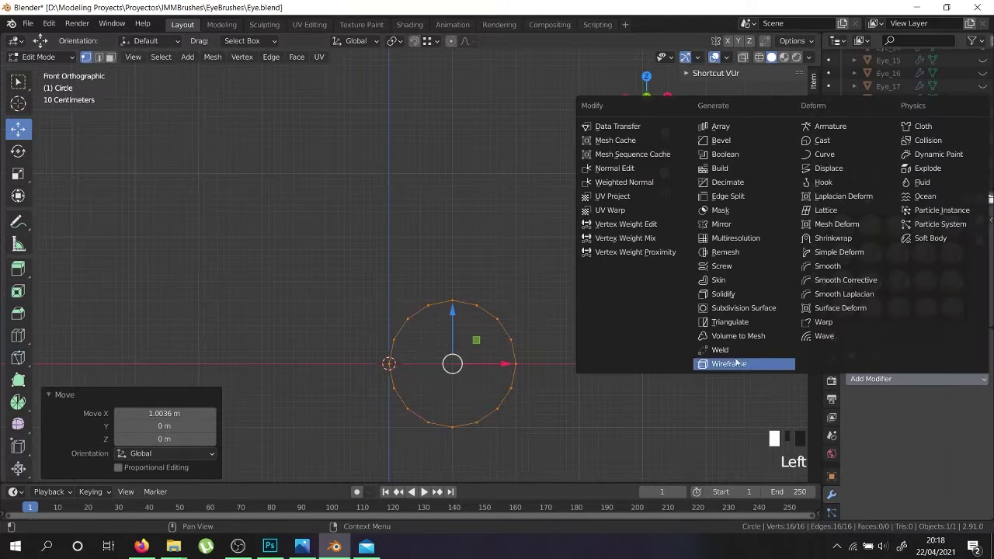
pyautogui.click(723, 224)
pyautogui.scroll(7, 391, 381)
pyautogui.click(902, 481)
pyautogui.moveTo(633, 334); pyautogui.dragTo(627, 334)
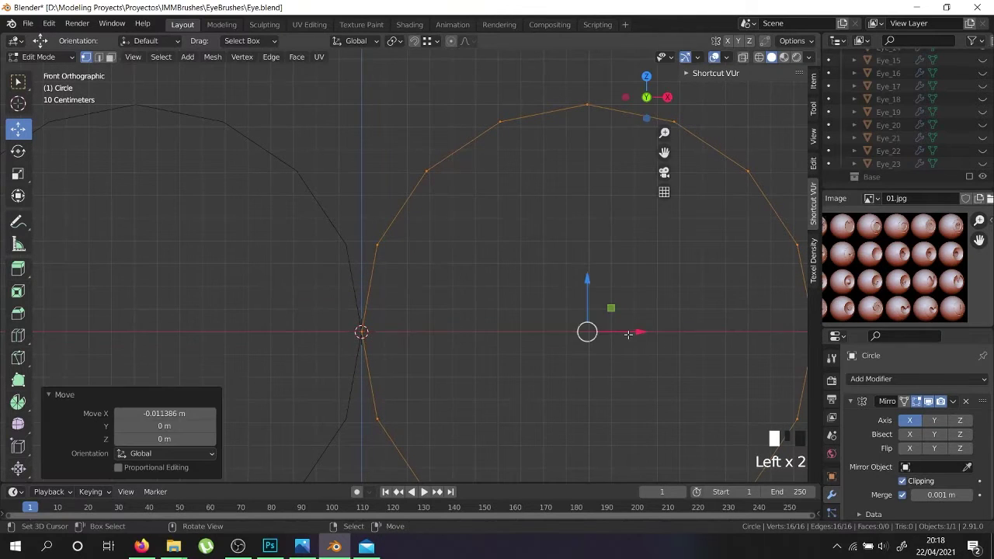
# Delete the lower-half vertices of the circle, keeping the vertex on the mirror axis.
pyautogui.scroll(-6, 627, 334)
pyautogui.keyDown('shift'); pyautogui.moveTo(594, 388); pyautogui.dragTo(563, 340, button='middle'); pyautogui.keyUp('shift')
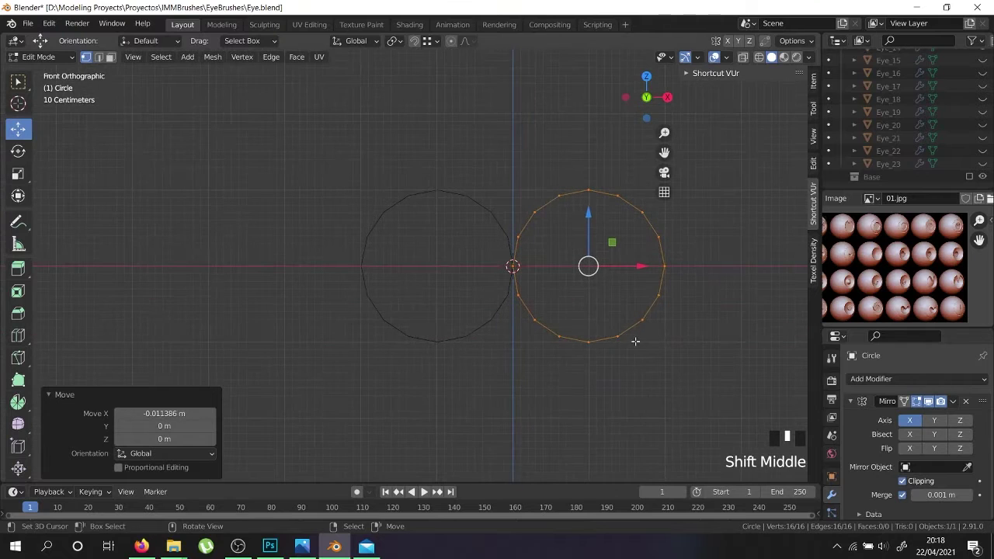
pyautogui.rightClick(516, 269)
pyautogui.keyDown('ctrl'); pyautogui.rightClick(589, 338); pyautogui.keyUp('ctrl')
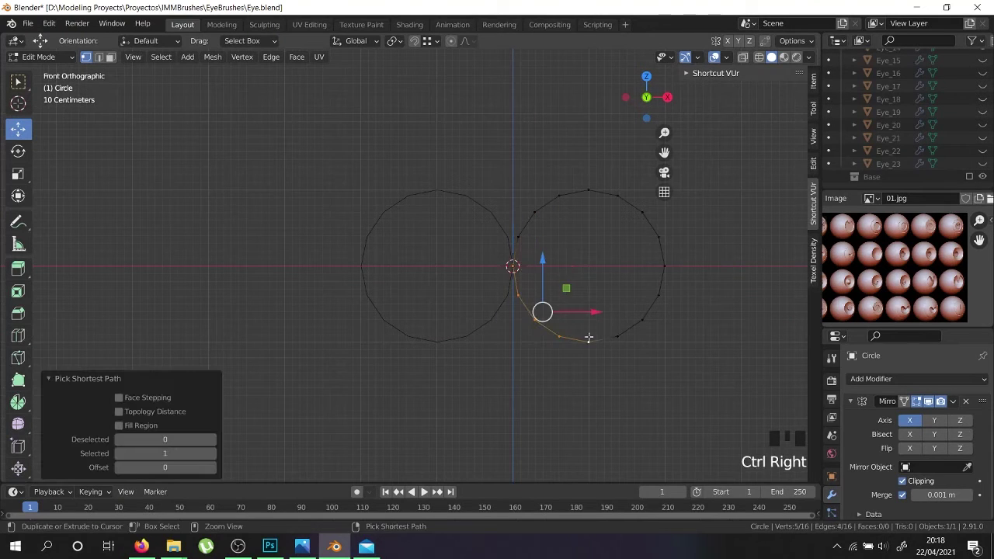
pyautogui.keyDown('ctrl'); pyautogui.rightClick(661, 276); pyautogui.keyUp('ctrl')
pyautogui.press('x')
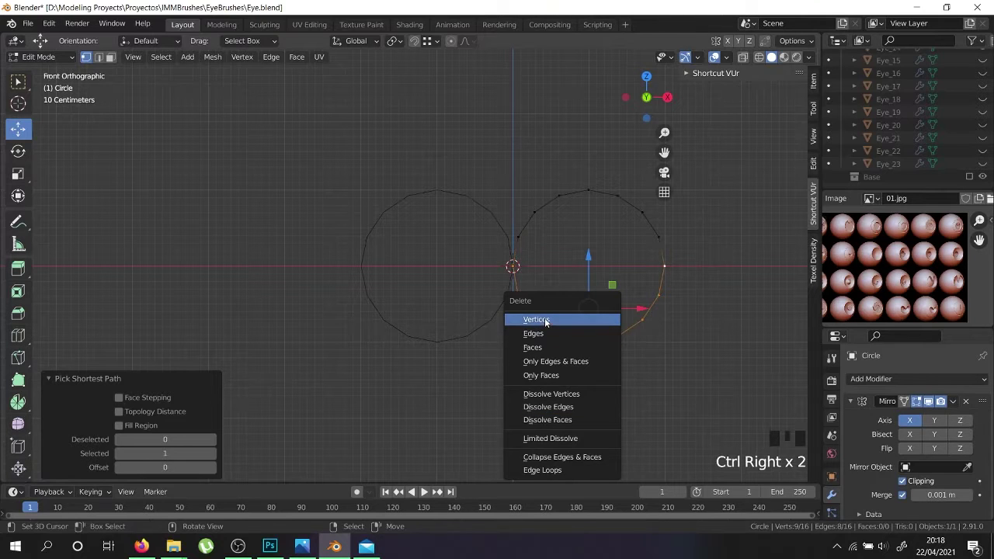
pyautogui.click(544, 320)
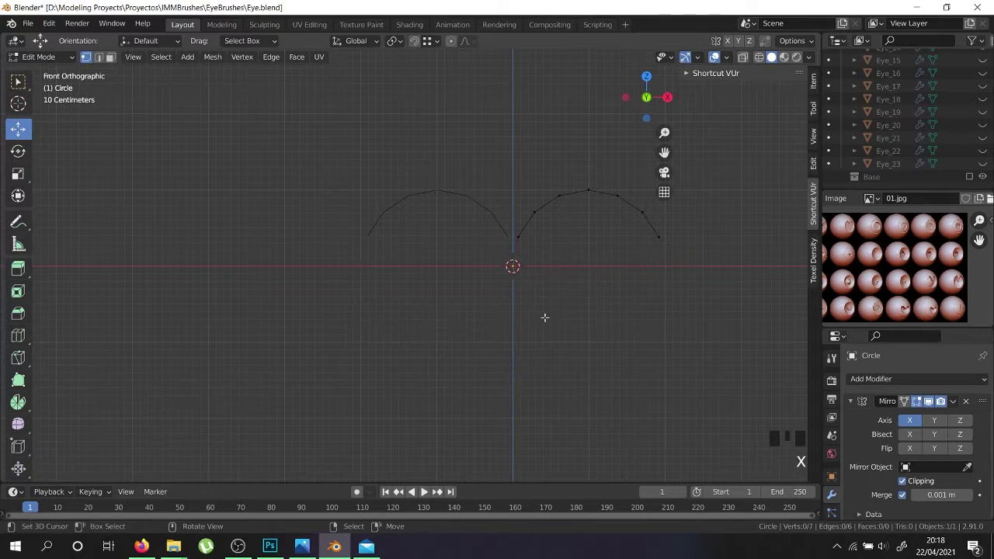
pyautogui.hotkey('ctrl', 'z')
pyautogui.keyDown('shift'); pyautogui.rightClick(512, 266); pyautogui.keyUp('shift')
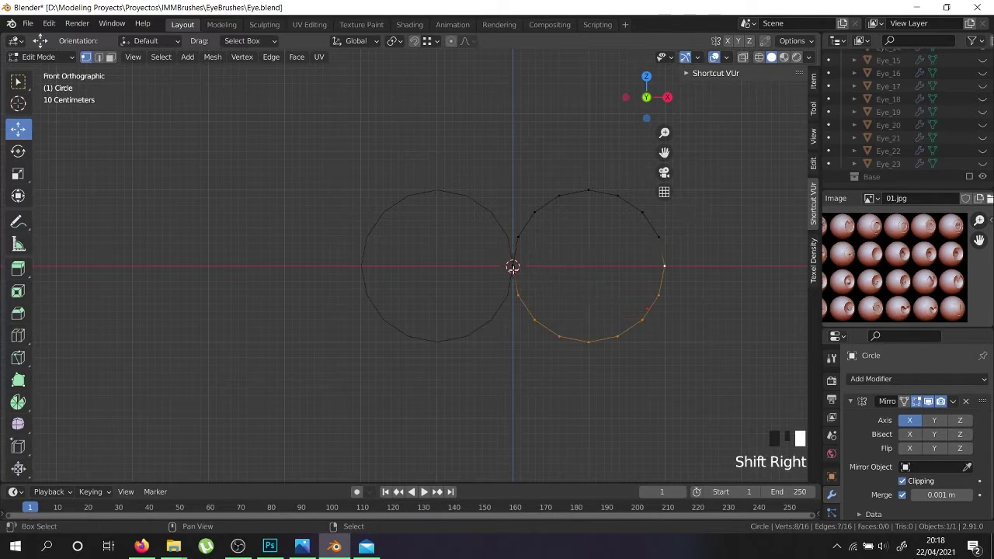
pyautogui.press('x')
pyautogui.click(551, 276)
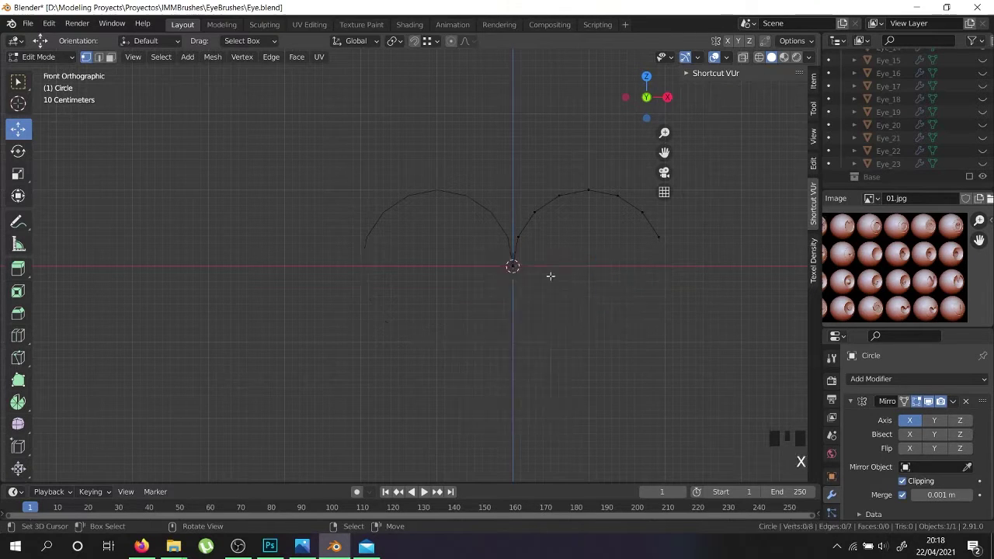
# Duplicate the arc's outer end vertex down onto the mirror axis as the heart's tip and connect the two with an edge.
pyautogui.rightClick(658, 238)
pyautogui.hotkey('shift', 'd')
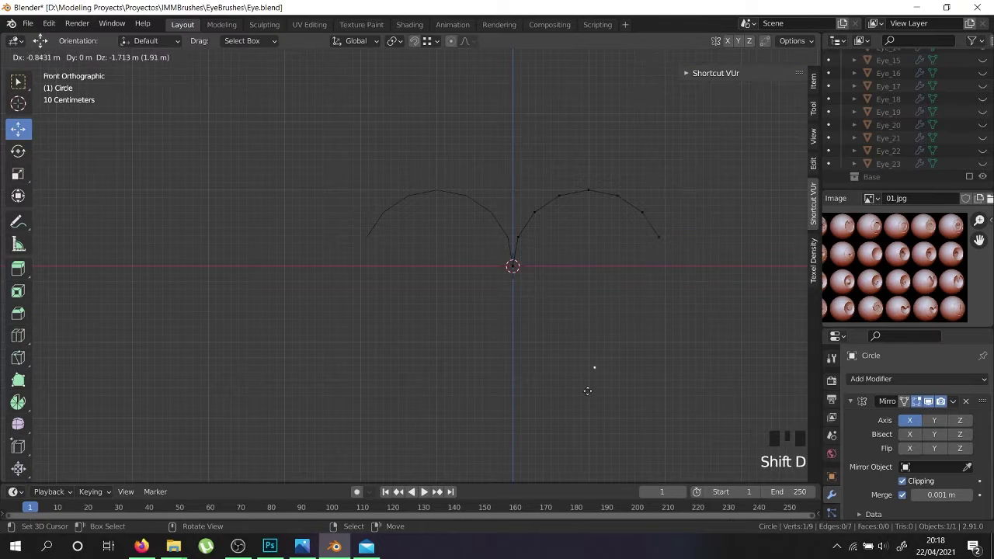
pyautogui.click(578, 392)
pyautogui.moveTo(628, 372); pyautogui.dragTo(475, 390)
pyautogui.moveTo(513, 326); pyautogui.dragTo(509, 374)
pyautogui.keyDown('shift'); pyautogui.rightClick(658, 237); pyautogui.keyUp('shift')
pyautogui.press('f')
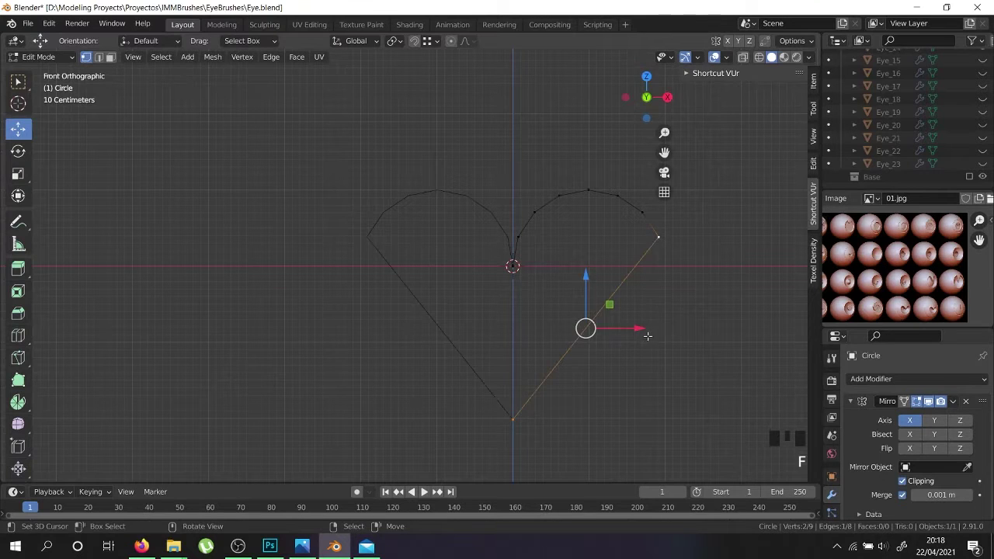
# Insert a vertex on the heart's lower side edge and move it about 0.34 m outward and 0.44 m down.
pyautogui.hotkey('ctrl', 'r')
pyautogui.rightClick(586, 347)
pyautogui.press('g')
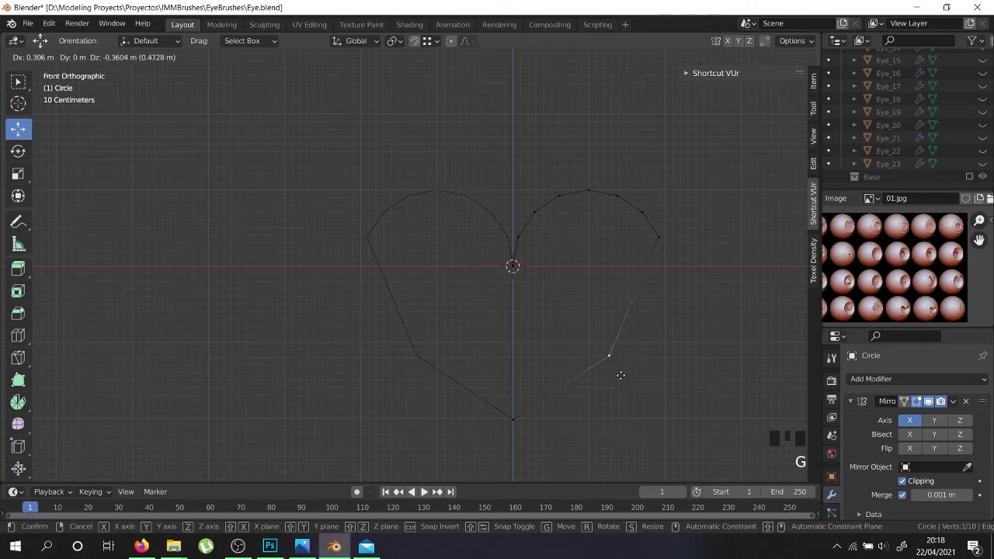
pyautogui.click(622, 379)
# Bevel the new side vertex with 2 segments to round the heart's lower side.
pyautogui.hotkey('ctrl', 'b')
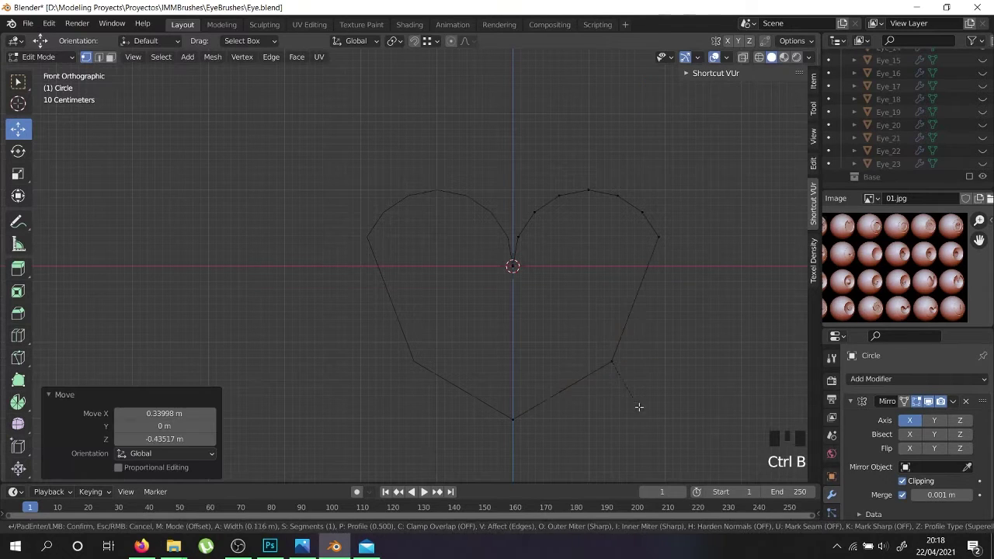
pyautogui.rightClick(675, 438)
pyautogui.hotkey('shift', 'ctrl', 'b')
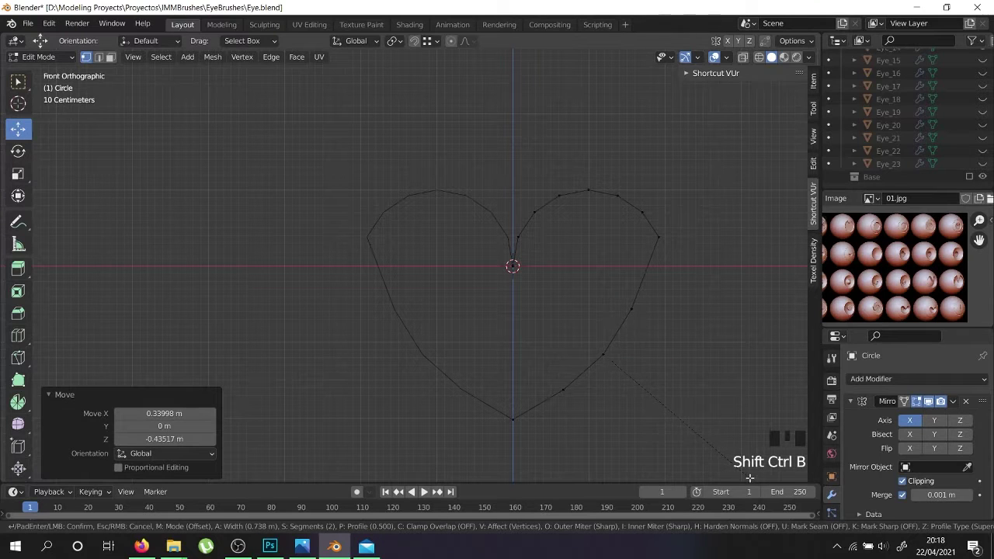
# Lower the heart's outer side vertex about 0.36 m, bevel it with 2 segments, and return to Object Mode.
pyautogui.rightClick(658, 236)
pyautogui.moveTo(659, 214); pyautogui.dragTo(548, 332, button='middle')
pyautogui.press('KP_1')
pyautogui.moveTo(575, 253); pyautogui.dragTo(575, 277)
pyautogui.scroll(2, 598, 372)
pyautogui.hotkey('ctrl', 'shift', 'b')
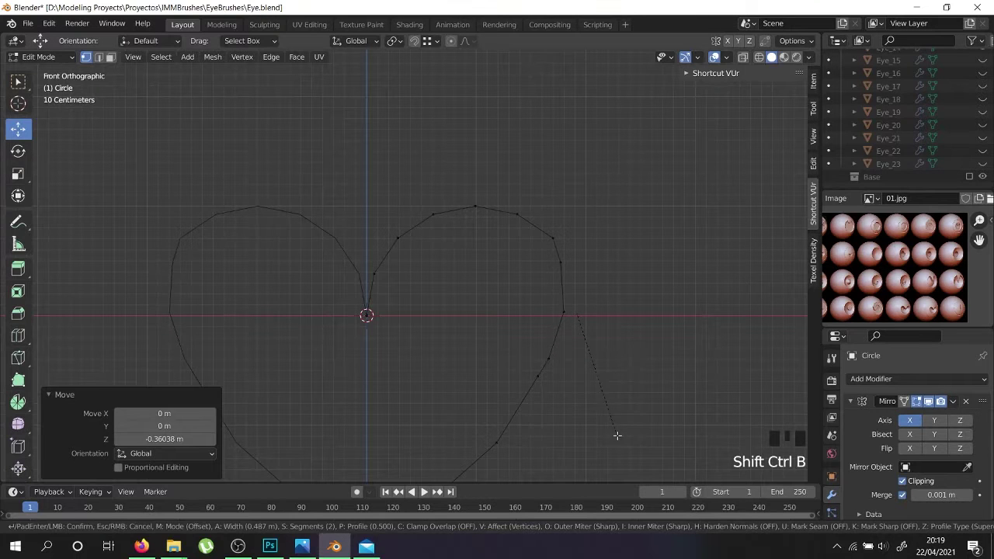
pyautogui.click(615, 431)
pyautogui.scroll(-3, 610, 419)
pyautogui.press('Tab')
pyautogui.moveTo(536, 422)
pyautogui.mouseDown(button='middle')
pyautogui.moveTo(478, 422)
pyautogui.moveTo(532, 420)
pyautogui.mouseUp(button='middle')
pyautogui.press('Tab')
pyautogui.press('Tab')
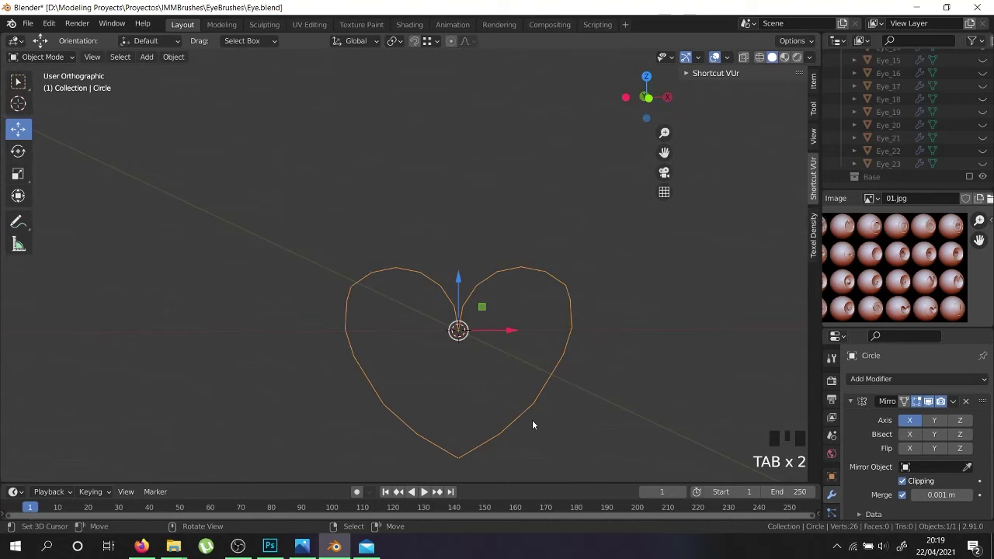
# Switch to Firefox and search Google Images for "heart".
pyautogui.click(141, 547)
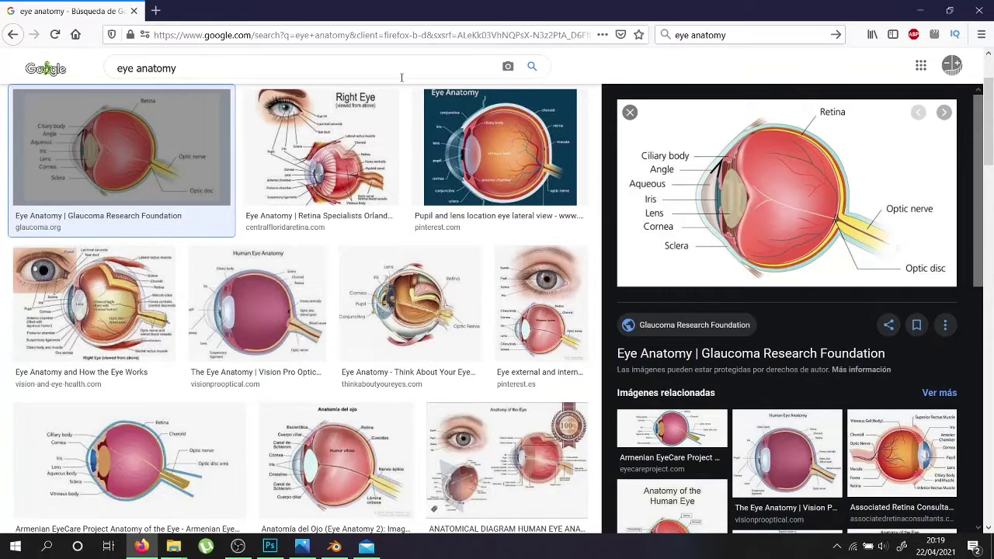
pyautogui.click(716, 43)
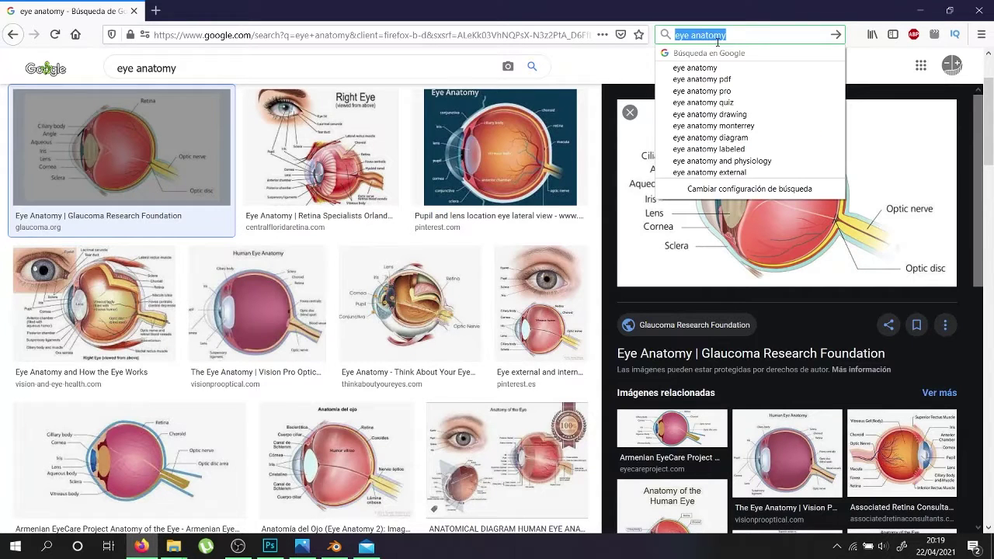
pyautogui.write('heart')
pyautogui.press('Return')
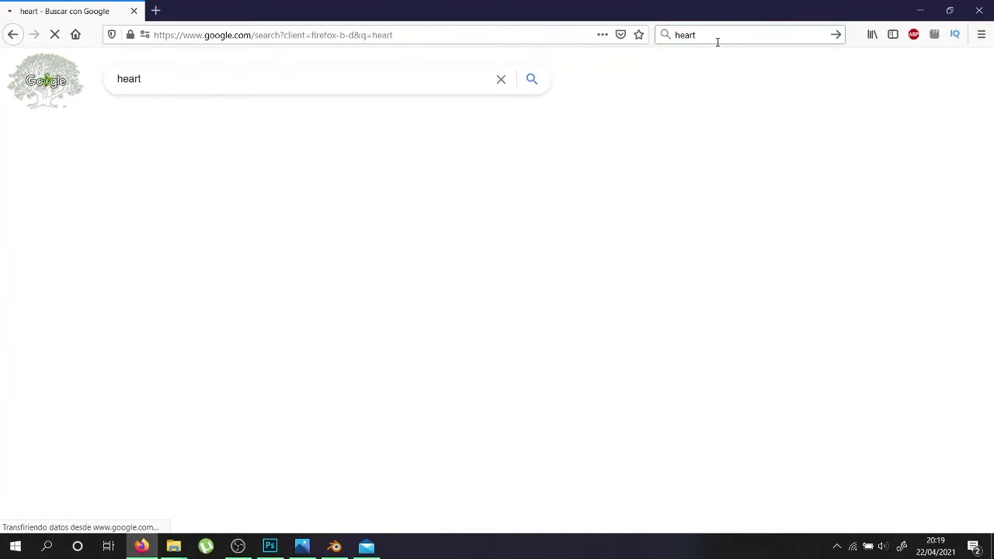
pyautogui.click(196, 120)
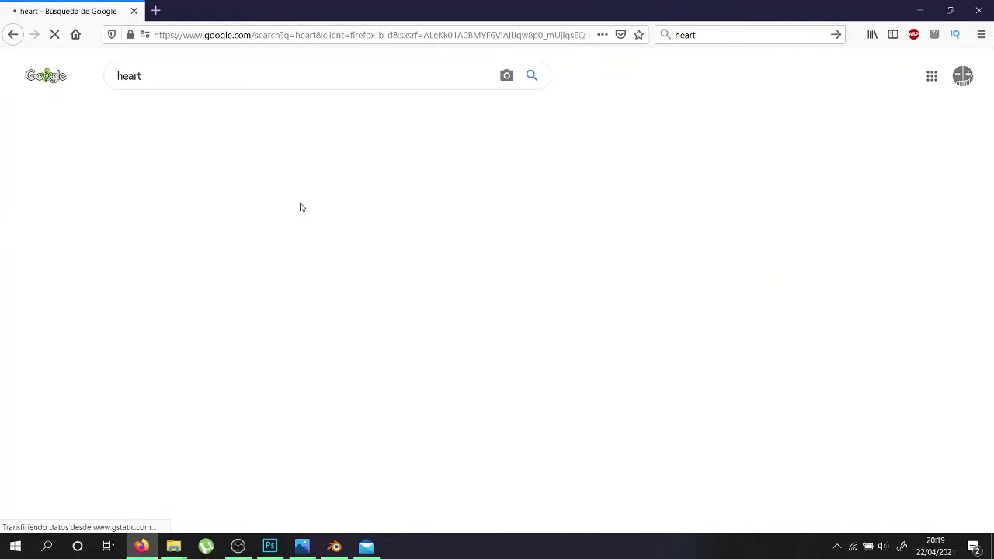
# Save a copy of the red Vitra Metal Wall Relief Little Heart image and switch back to Blender.
pyautogui.click(288, 271)
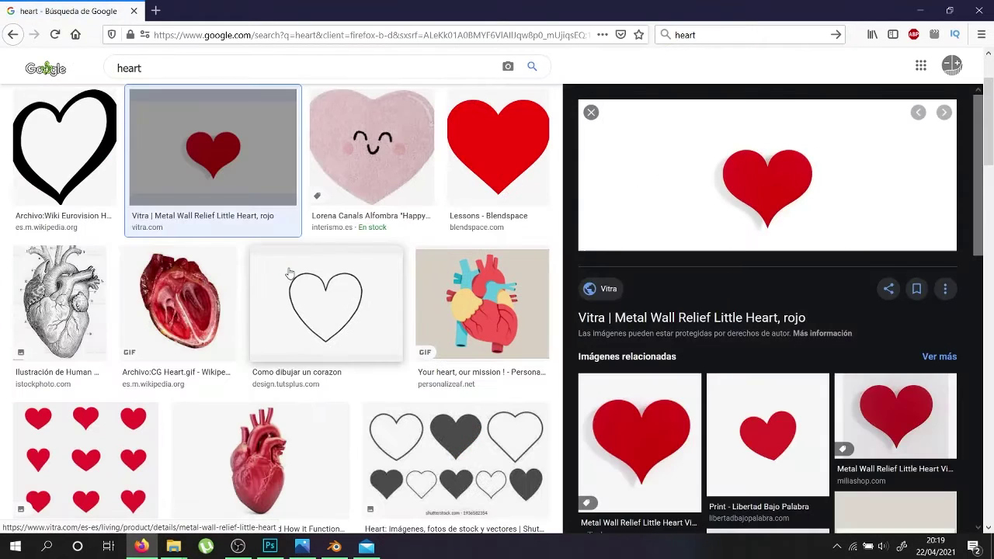
pyautogui.moveTo(800, 184); pyautogui.dragTo(440, 220)
pyautogui.click(334, 545)
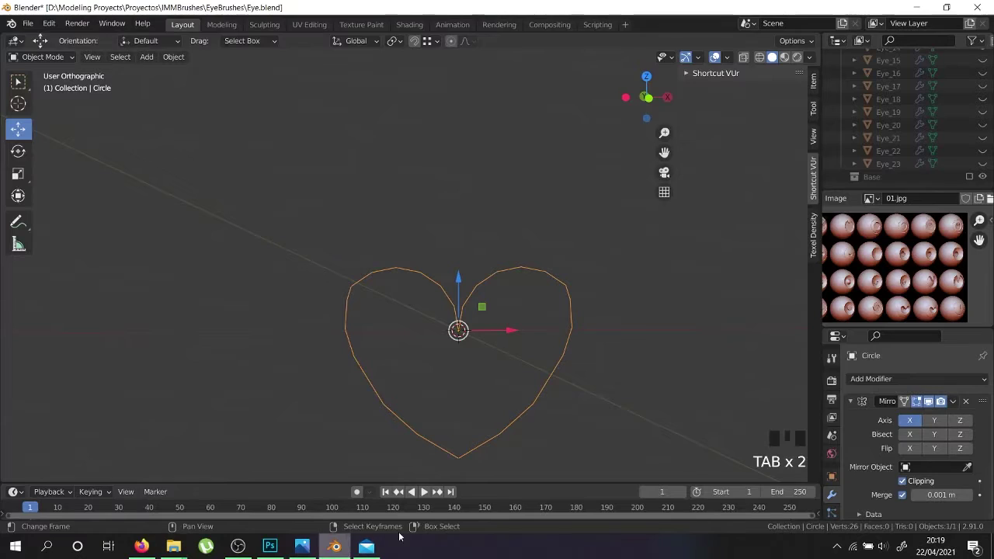
# Delete the heart-shaped circle object from the scene.
pyautogui.scroll(-3, 438, 280)
pyautogui.press('Tab')
pyautogui.press('Tab')
pyautogui.press('x')
pyautogui.click(459, 288)
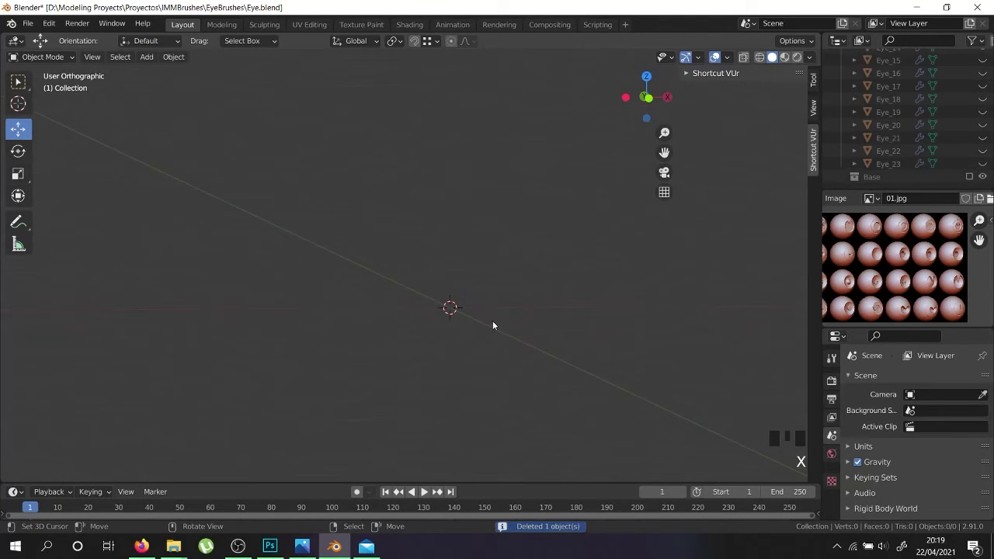
# Add the heart picture 29895307.jpg as a reference image at the origin, aligned to the front view.
pyautogui.hotkey('shift', 'c')
pyautogui.press('KP_1')
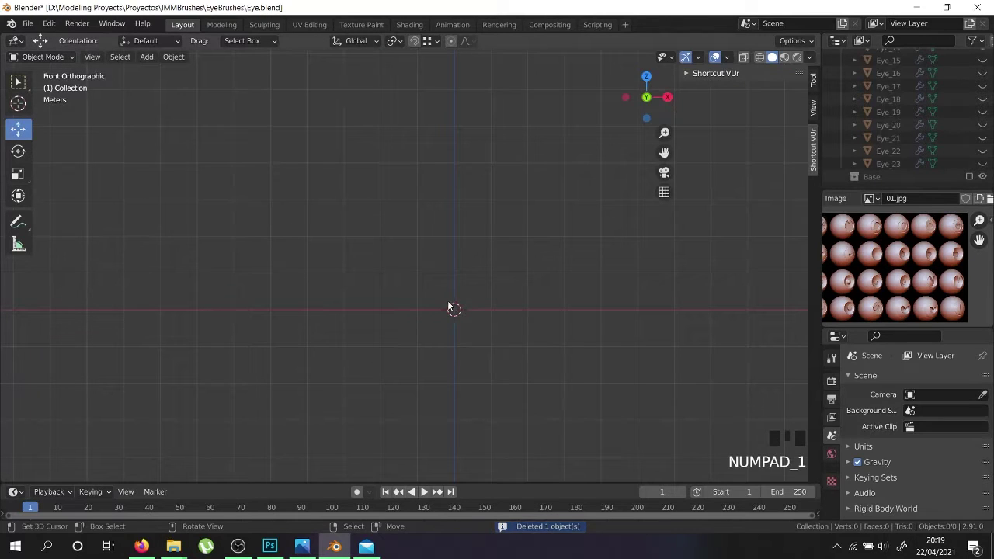
pyautogui.hotkey('shift', 'a')
pyautogui.moveTo(408, 399)
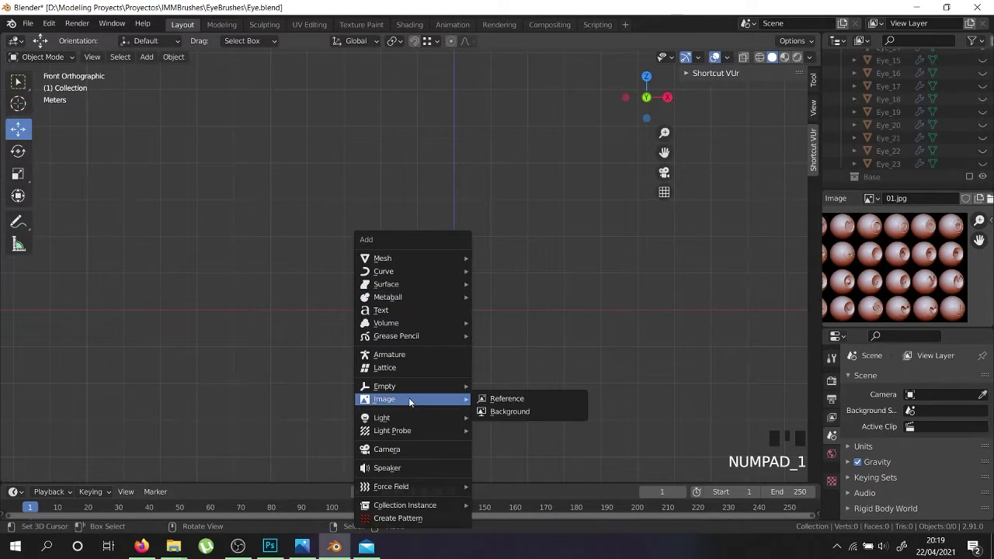
pyautogui.click(535, 401)
pyautogui.doubleClick(581, 194)
pyautogui.scroll(6, 441, 334)
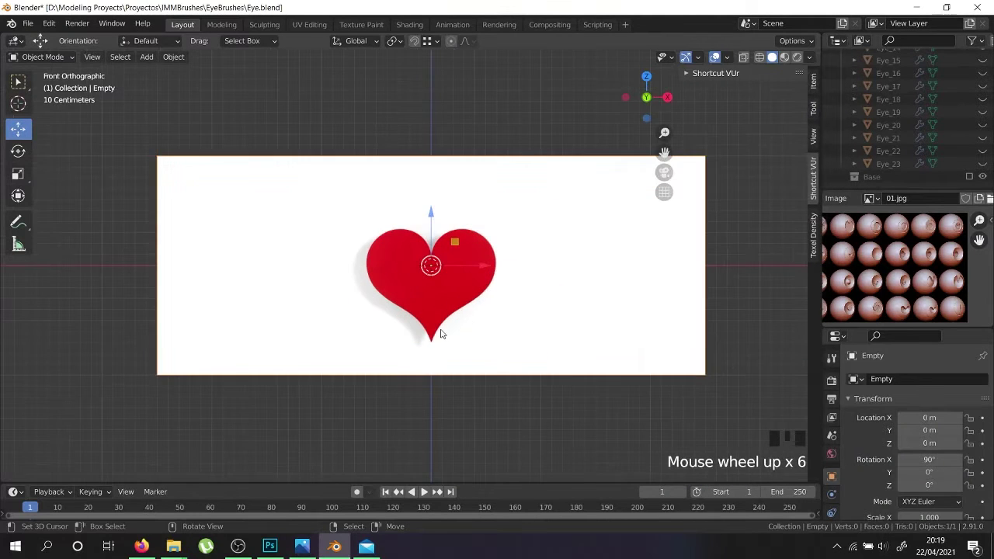
# Enable transparency for the heart reference image and set its opacity to 0.315.
pyautogui.scroll(-2, 835, 465)
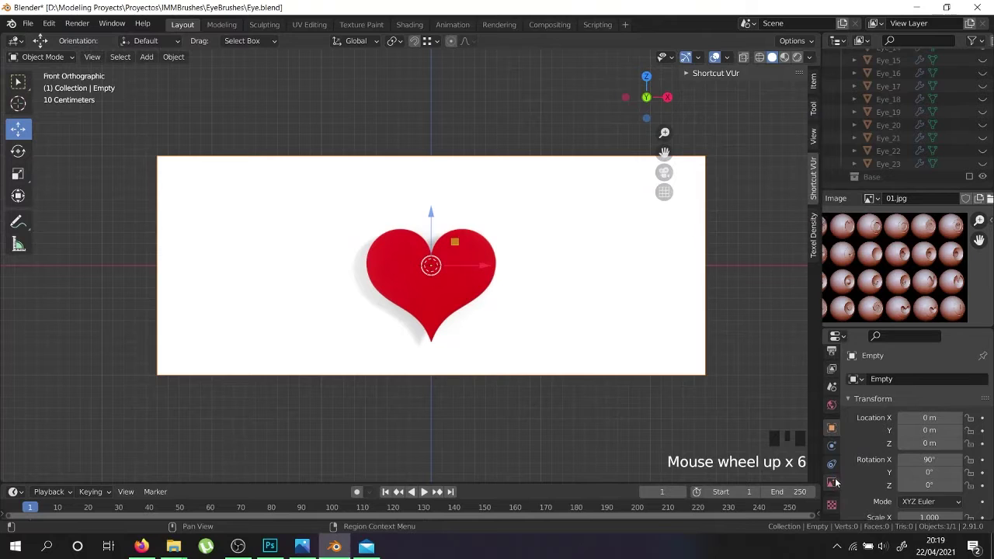
pyautogui.click(831, 484)
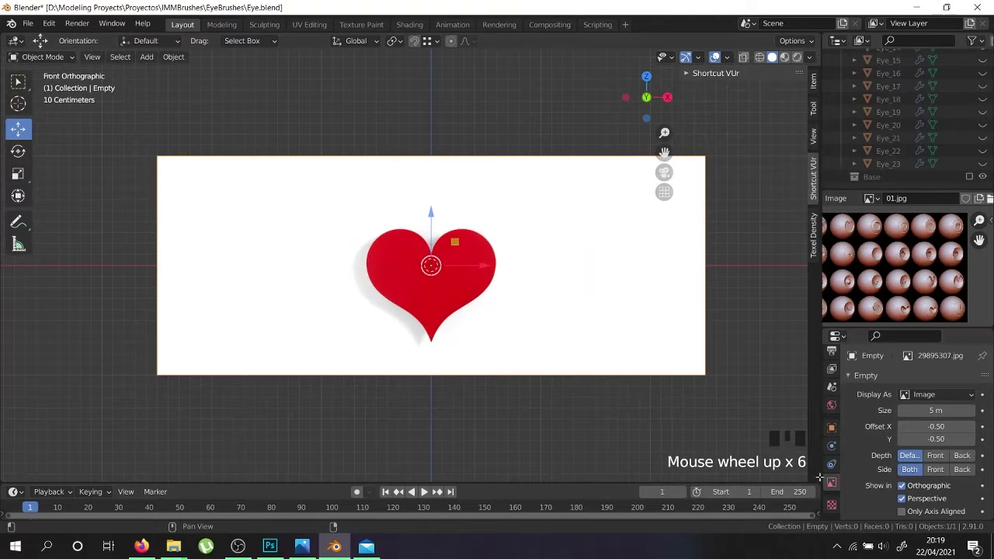
pyautogui.scroll(-1, 905, 488)
pyautogui.scroll(-2, 905, 488)
pyautogui.click(901, 409)
pyautogui.moveTo(935, 409); pyautogui.dragTo(919, 409)
# Add a plane at the origin and rotate its mesh 90° about the X axis in Edit Mode.
pyautogui.hotkey('shift', 'c')
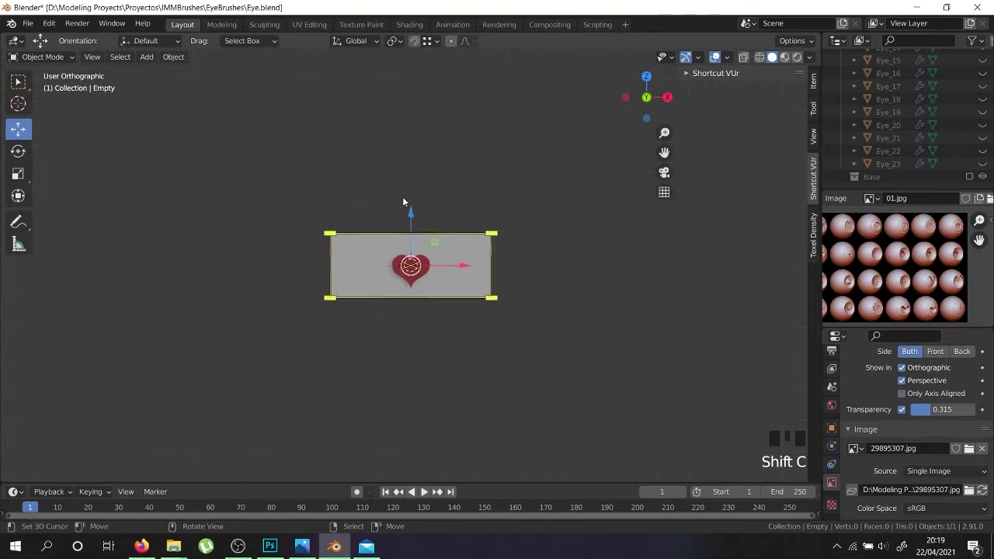
pyautogui.hotkey('shift', 'a')
pyautogui.moveTo(349, 45)
pyautogui.click(446, 48)
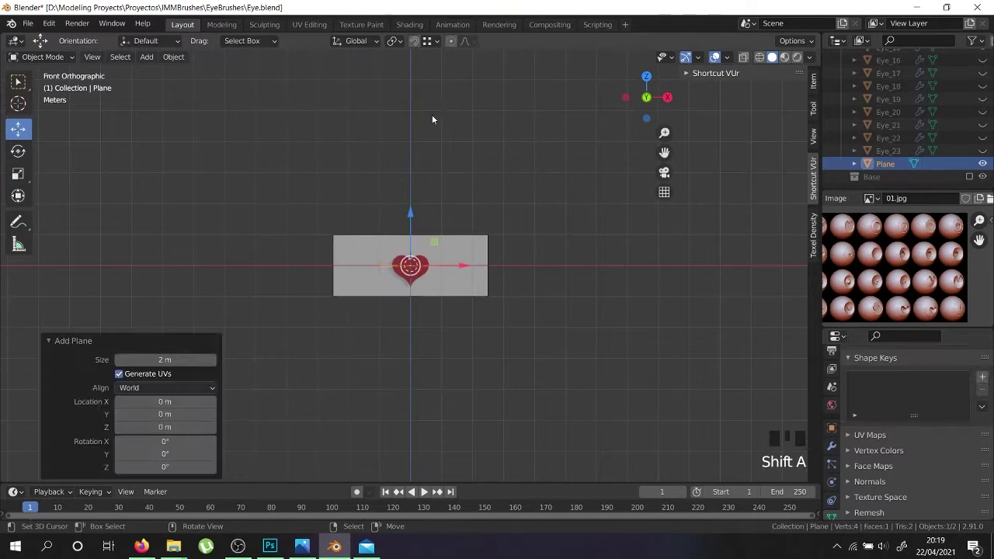
pyautogui.press('Tab')
pyautogui.write('rx90')
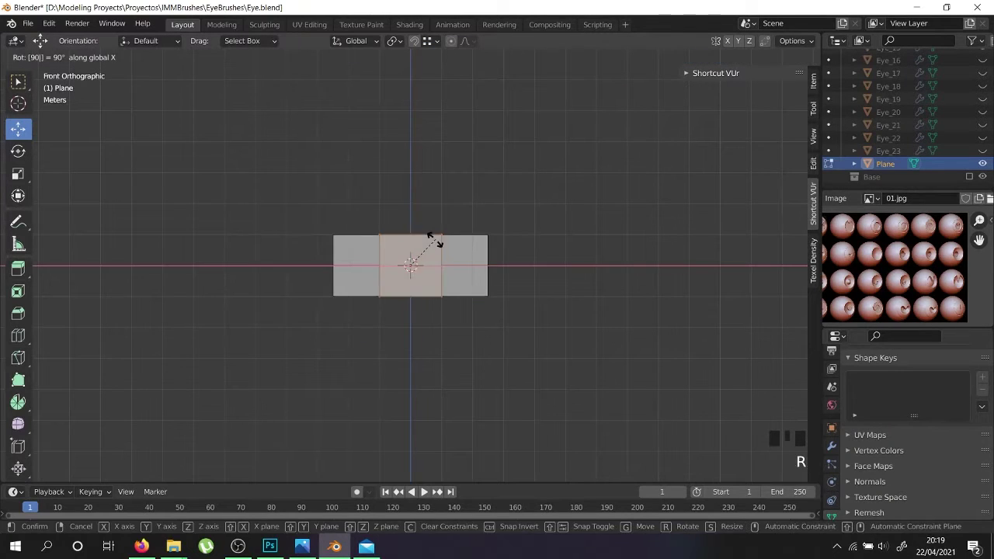
pyautogui.press('Return')
# Delete three of the plane's vertices, leaving only the lower outer one on the positive X side.
pyautogui.rightClick(379, 234)
pyautogui.keyDown('shift'); pyautogui.rightClick(379, 296); pyautogui.keyUp('shift')
pyautogui.keyDown('shift'); pyautogui.rightClick(441, 234); pyautogui.keyUp('shift')
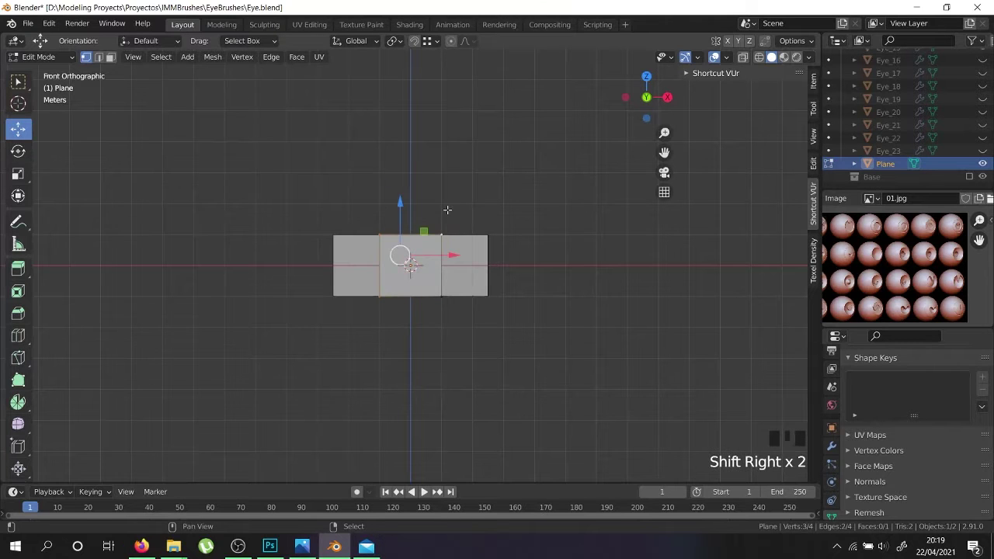
pyautogui.press('x')
pyautogui.click(445, 219)
# Move the remaining vertex about 1 m toward the vertical axis and 0.3 m up onto the reference heart's bottom tip.
pyautogui.scroll(6, 441, 303)
pyautogui.keyDown('shift'); pyautogui.rightClick(406, 317); pyautogui.keyUp('shift')
pyautogui.keyDown('shift'); pyautogui.moveTo(406, 317); pyautogui.dragTo(535, 380, button='middle'); pyautogui.keyUp('shift')
pyautogui.scroll(5, 481, 349)
pyautogui.press('g')
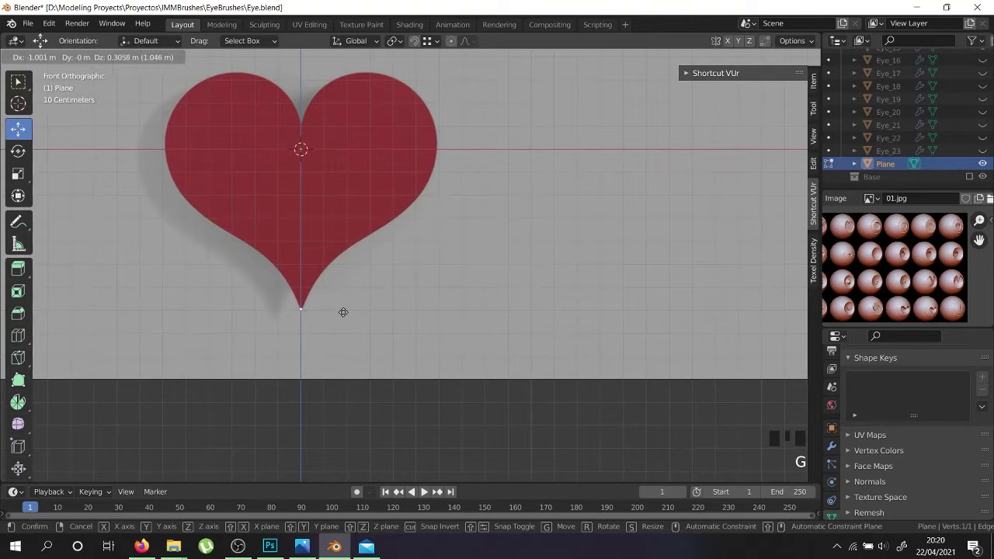
pyautogui.click(343, 312)
# Extrude the tip vertex about 0.09 m along X and 0.16 m up onto the reference heart's lower right edge.
pyautogui.scroll(6, 314, 315)
pyautogui.keyDown('shift'); pyautogui.moveTo(314, 314); pyautogui.dragTo(299, 358, button='middle'); pyautogui.keyUp('shift')
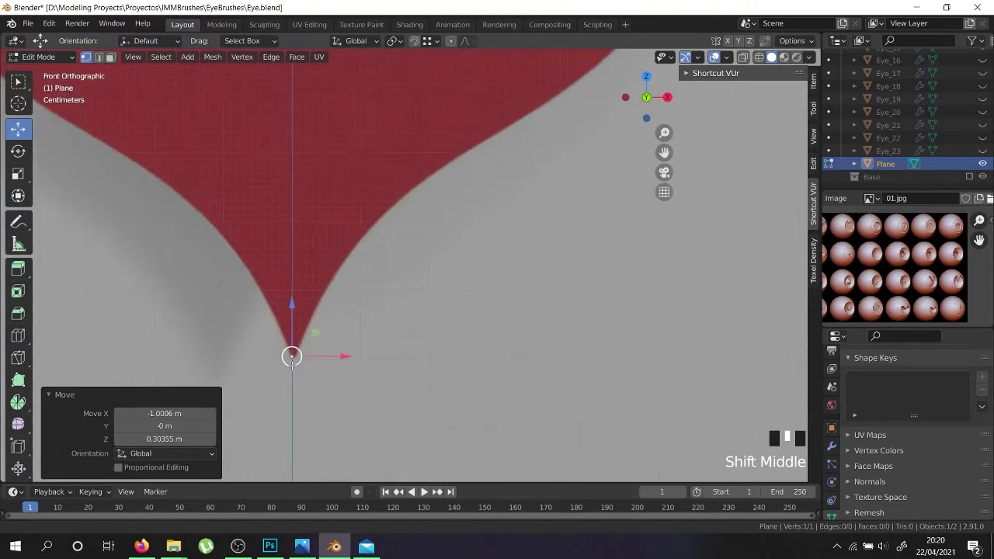
pyautogui.scroll(-2, 302, 363)
pyautogui.press('e')
pyautogui.click(363, 291)
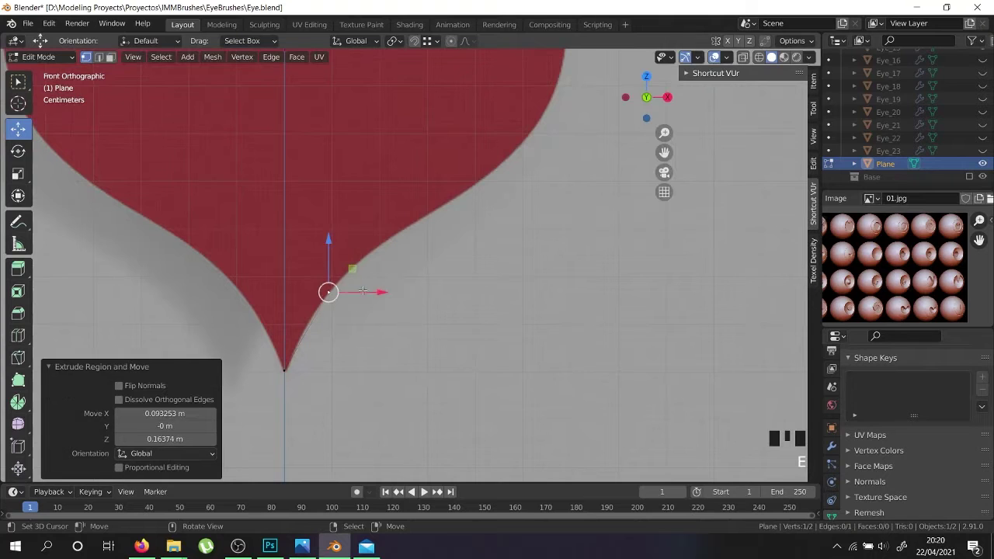
# Add a Mirror modifier on the X axis with clipping and slide the bottom tip vertex onto the mirror plane.
pyautogui.click(830, 445)
pyautogui.click(892, 380)
pyautogui.click(865, 379)
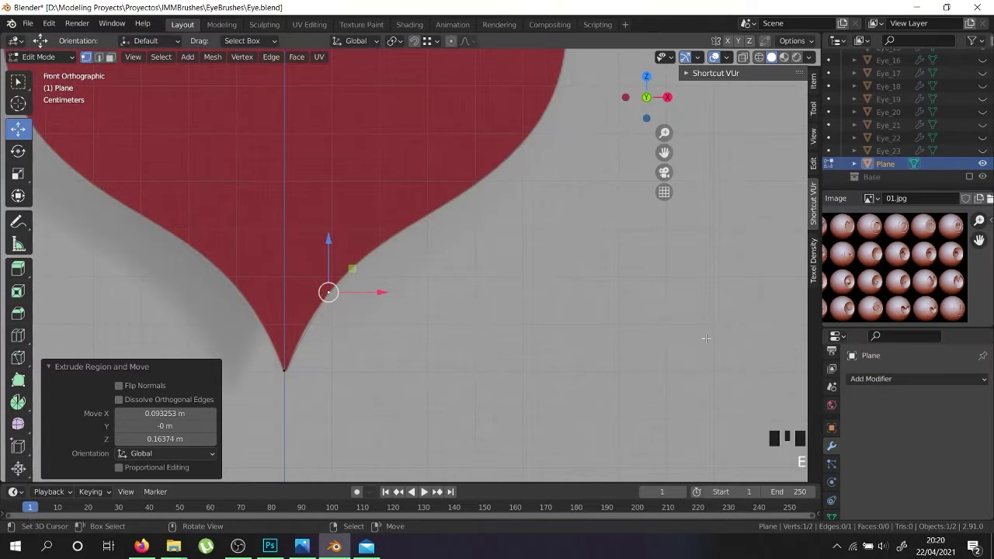
pyautogui.click(864, 379)
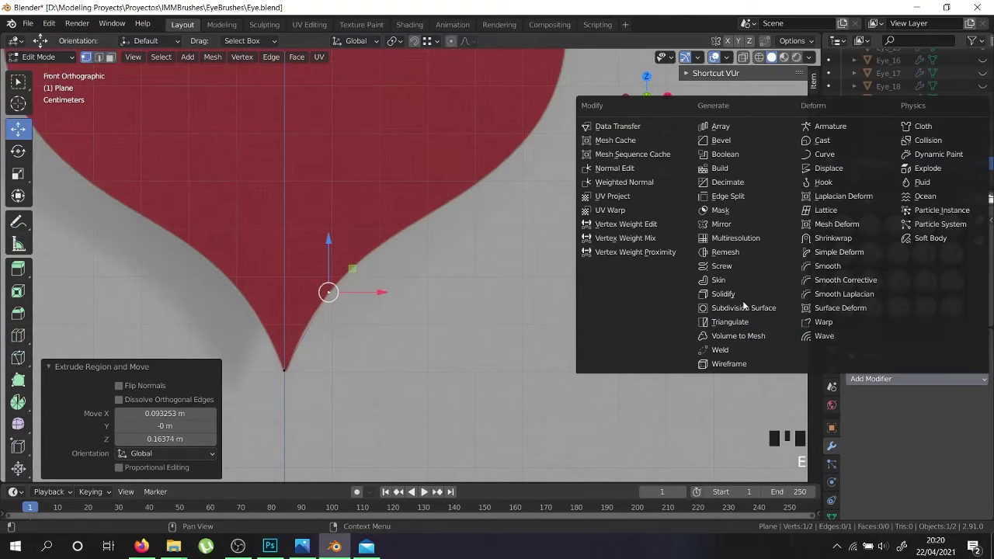
pyautogui.click(721, 227)
pyautogui.rightClick(284, 369)
pyautogui.moveTo(335, 370); pyautogui.dragTo(155, 398)
# Extrude four more vertices from the upper vertex, following the heart's lower right edge up to just below the X axis.
pyautogui.rightClick(335, 286)
pyautogui.keyDown('shift'); pyautogui.moveTo(388, 289); pyautogui.dragTo(319, 423, button='middle'); pyautogui.keyUp('shift')
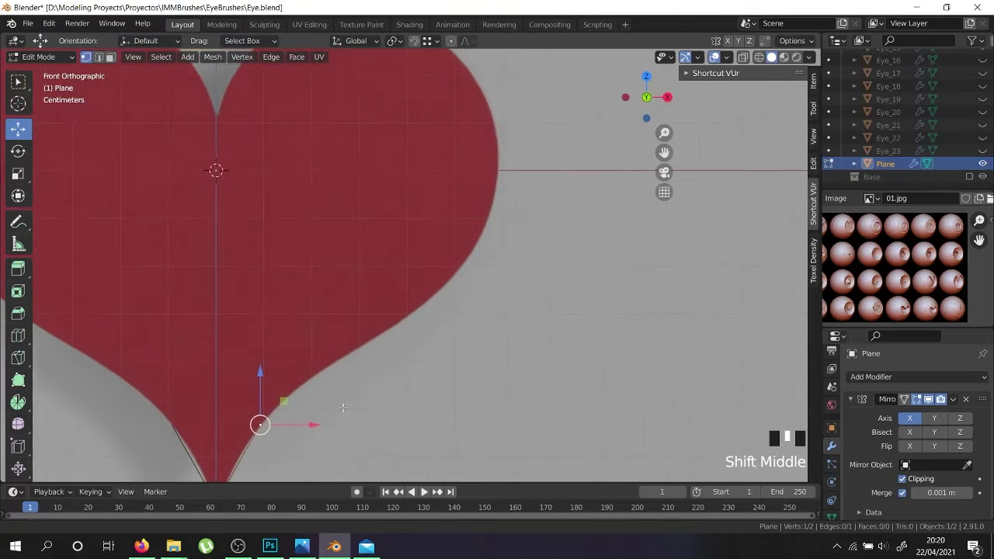
pyautogui.press('e')
pyautogui.click(430, 340)
pyautogui.press('e')
pyautogui.click(516, 285)
pyautogui.press('e')
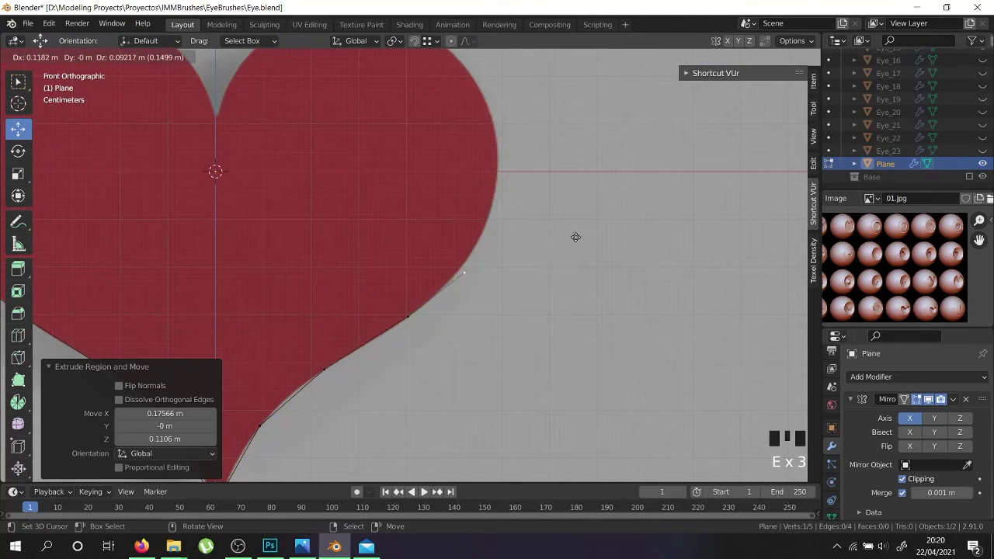
pyautogui.click(576, 227)
pyautogui.press('e')
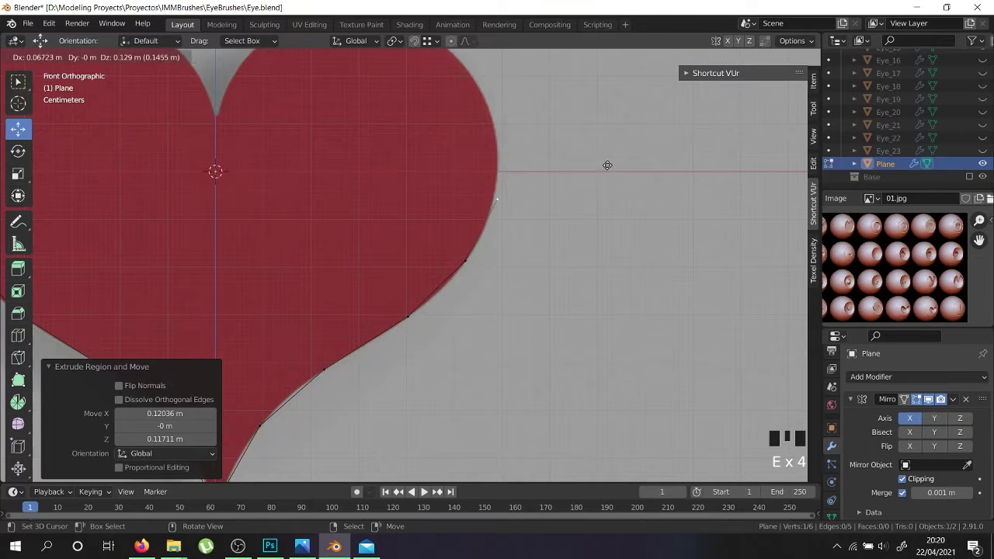
pyautogui.click(605, 162)
# Extrude four vertices around the outside of the right lobe up to near its crest.
pyautogui.keyDown('shift'); pyautogui.moveTo(605, 161); pyautogui.dragTo(614, 328, button='middle'); pyautogui.keyUp('shift')
pyautogui.press('e')
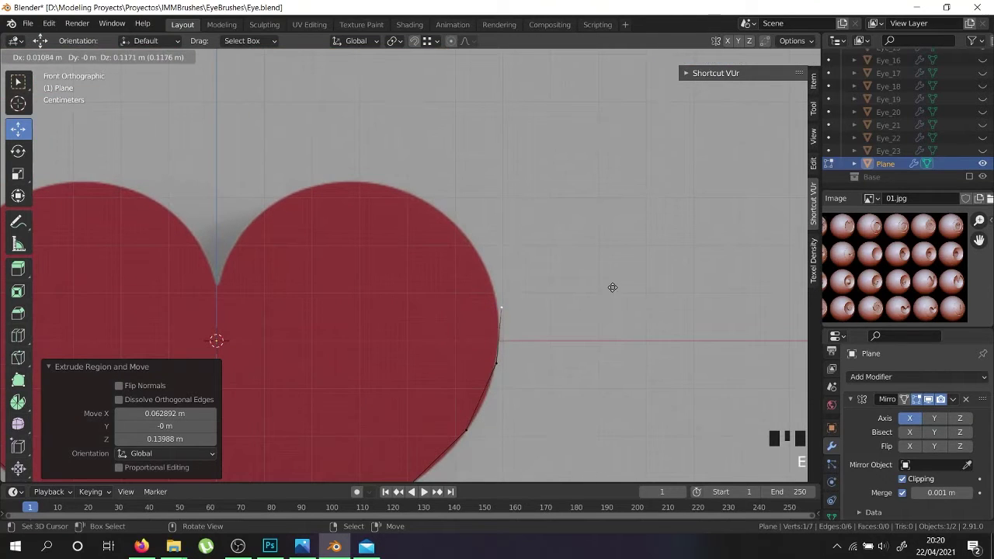
pyautogui.click(610, 285)
pyautogui.press('e')
pyautogui.click(588, 230)
pyautogui.press('e')
pyautogui.click(554, 191)
pyautogui.press('e')
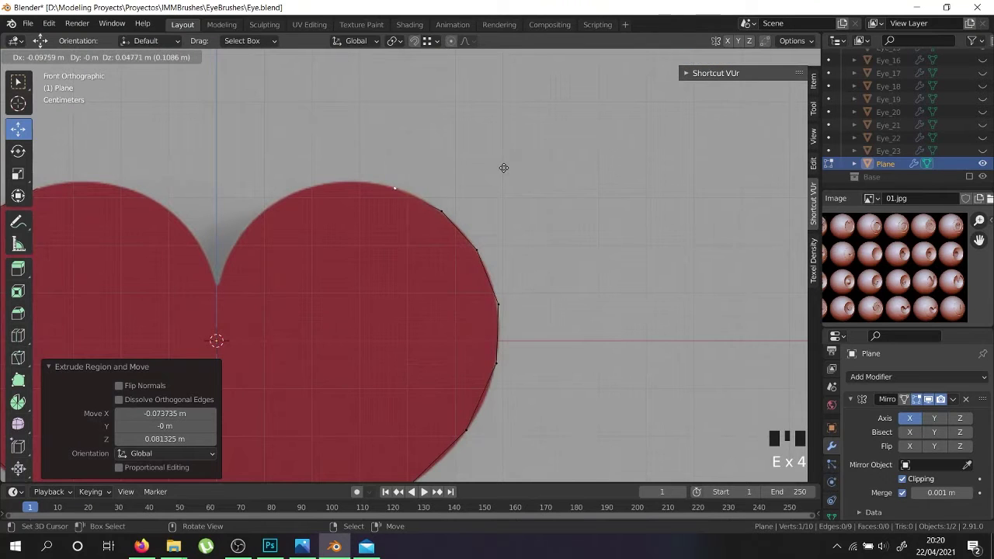
pyautogui.click(488, 162)
# Extrude four vertices over the right lobe's crest and down its inner side, ending on the center axis at the cleft.
pyautogui.press('e')
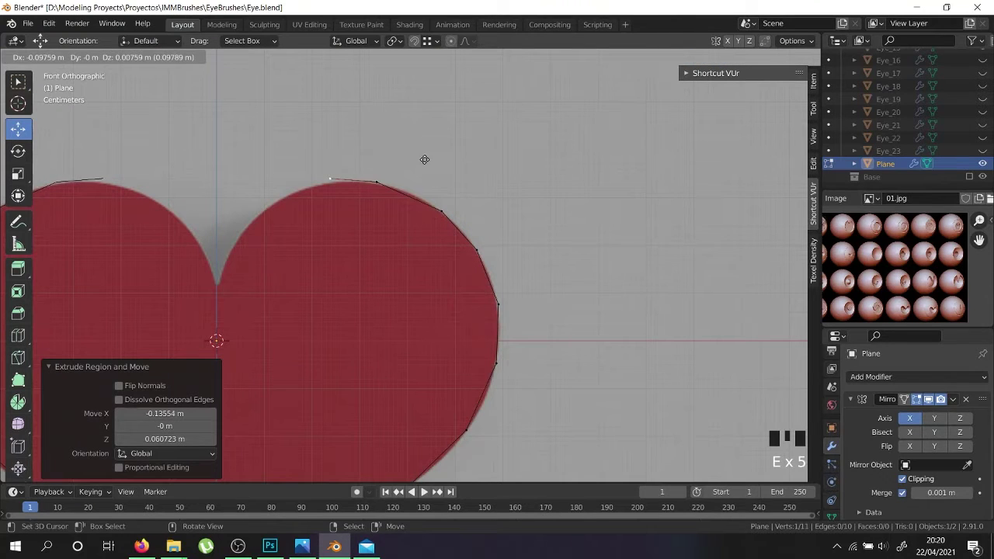
pyautogui.click(422, 162)
pyautogui.press('e')
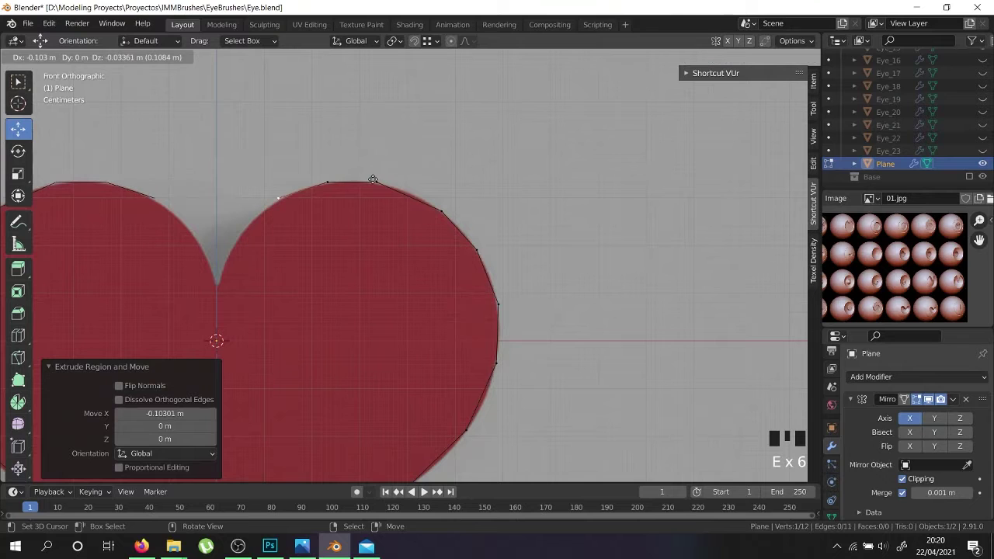
pyautogui.click(372, 182)
pyautogui.press('e')
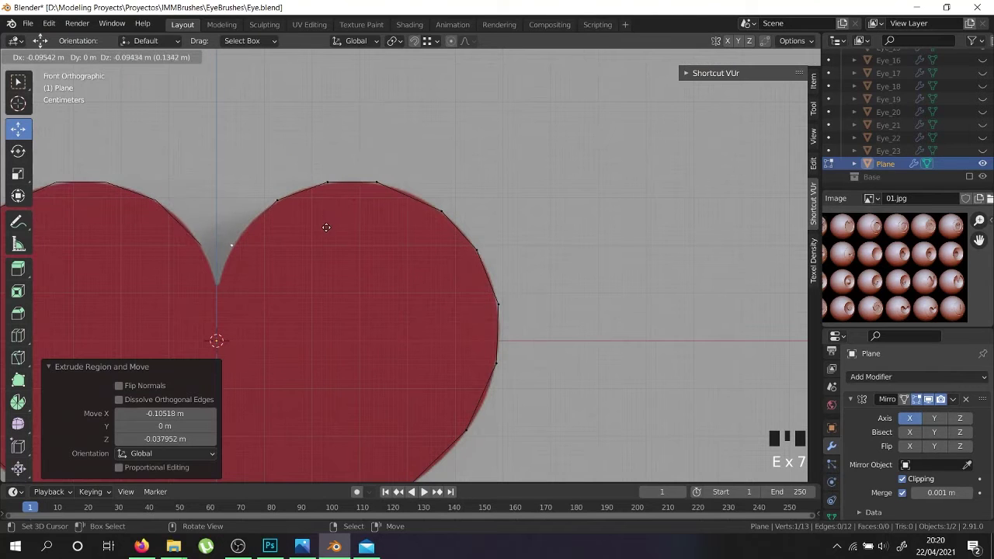
pyautogui.click(326, 227)
pyautogui.press('e')
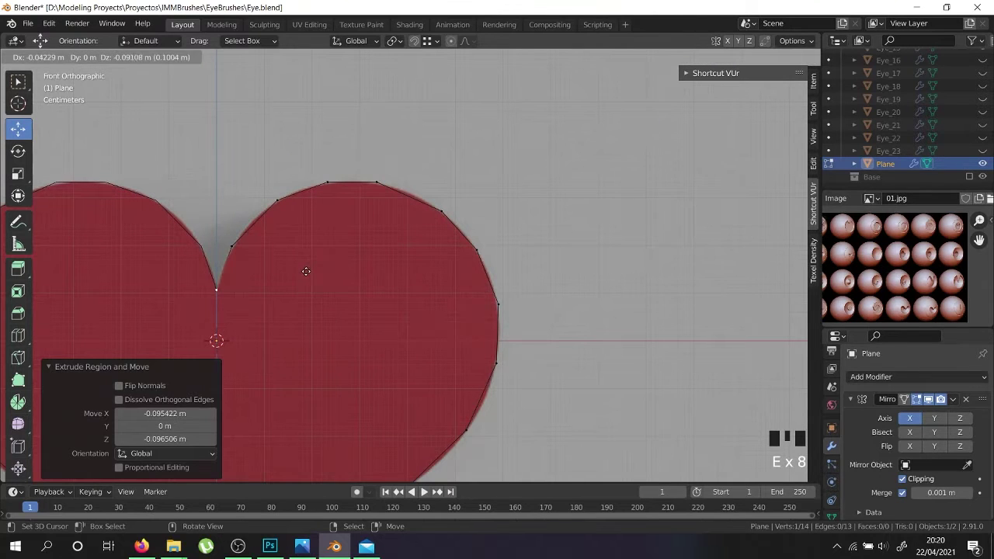
pyautogui.click(308, 273)
pyautogui.scroll(-8, 310, 275)
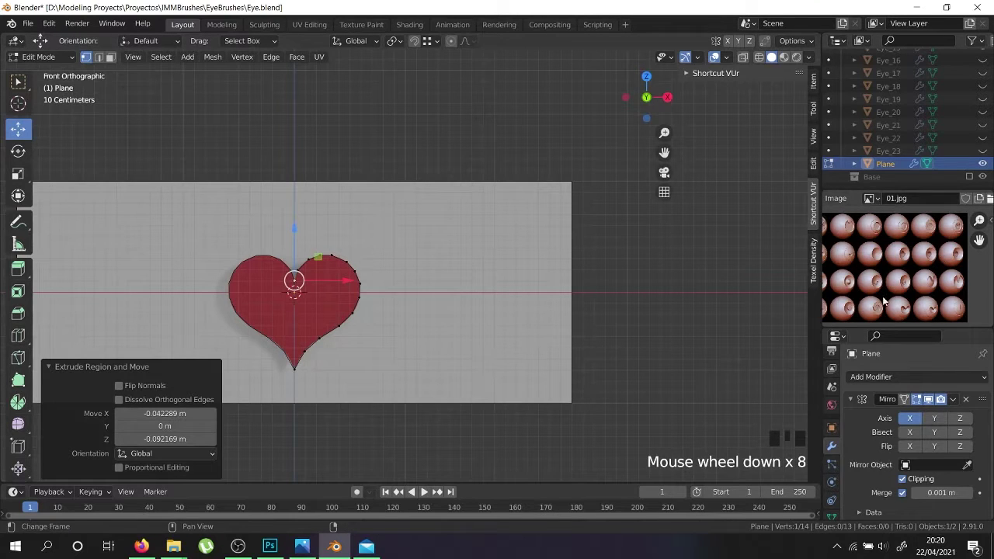
# Return to Object Mode and hide the heart reference image.
pyautogui.press('Tab')
pyautogui.rightClick(483, 259)
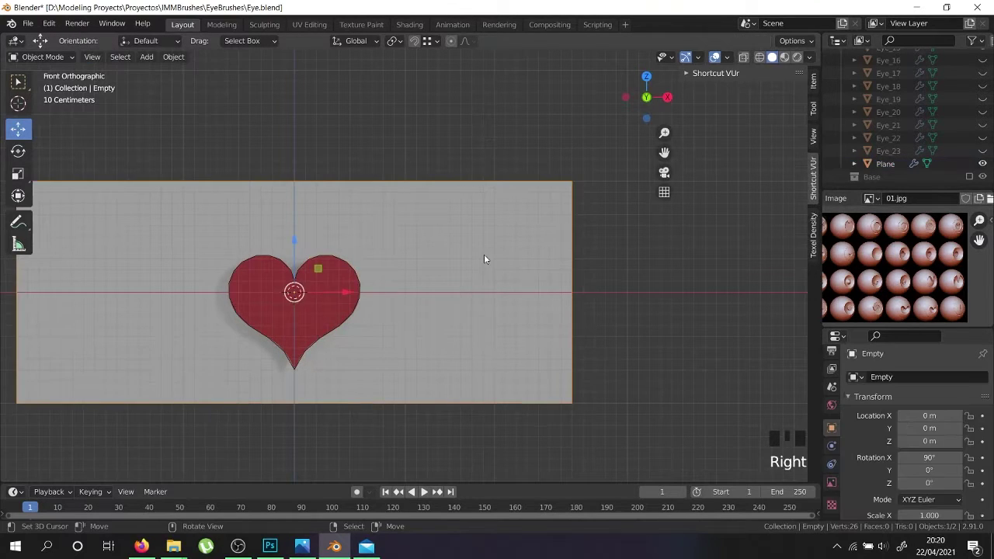
pyautogui.press('h')
# Select the heart outline and apply its Mirror modifier in Object Mode.
pyautogui.rightClick(360, 313)
pyautogui.moveTo(360, 313); pyautogui.dragTo(345, 351, button='middle')
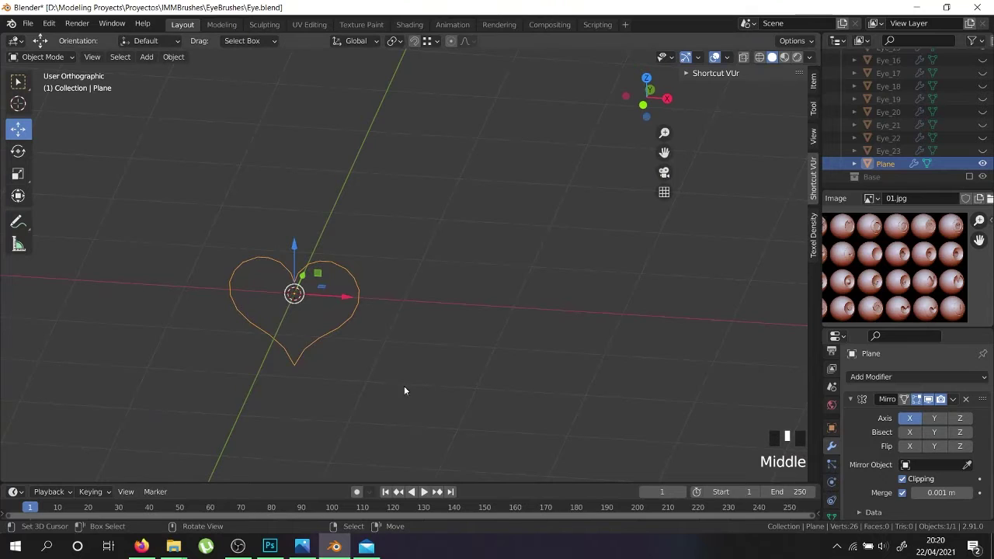
pyautogui.press('Tab')
pyautogui.moveTo(292, 268); pyautogui.dragTo(299, 277, button='middle')
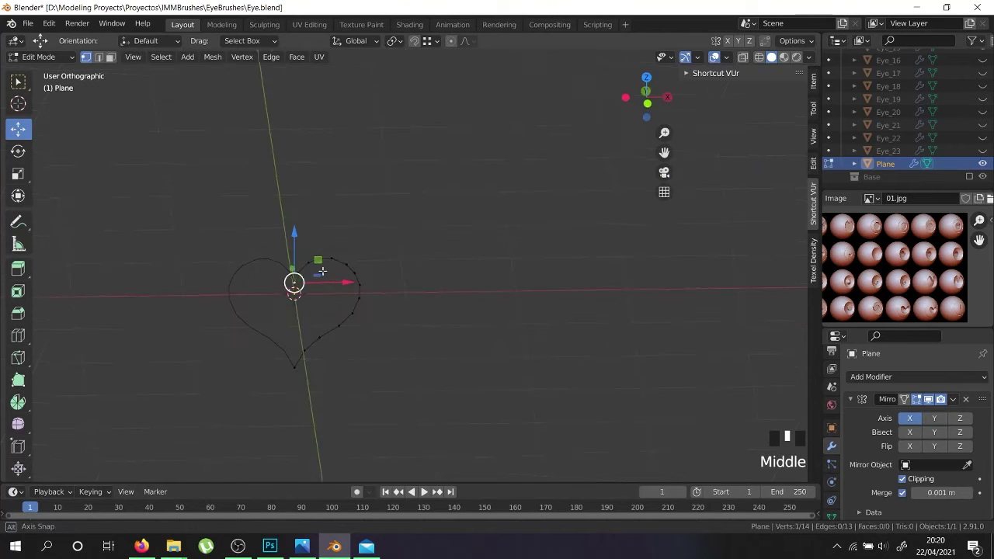
pyautogui.scroll(3, 299, 278)
pyautogui.press('Tab')
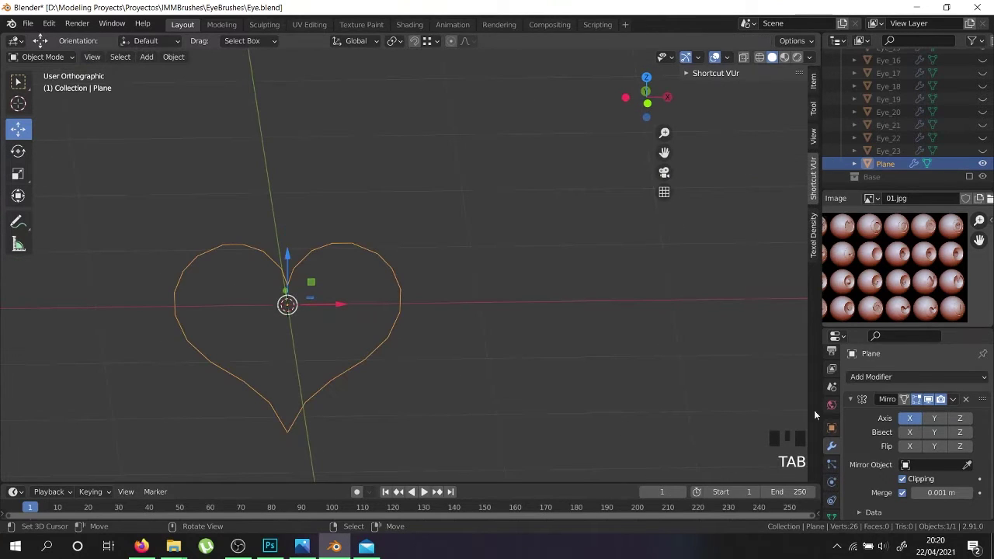
pyautogui.click(953, 399)
pyautogui.click(915, 413)
# Select all of the outline's vertices in Edit Mode and merge them by distance.
pyautogui.press('Tab')
pyautogui.moveTo(342, 361); pyautogui.dragTo(310, 356, button='middle')
pyautogui.press('a')
pyautogui.press('a')
pyautogui.press('a')
pyautogui.rightClick(326, 352)
pyautogui.moveTo(326, 355)
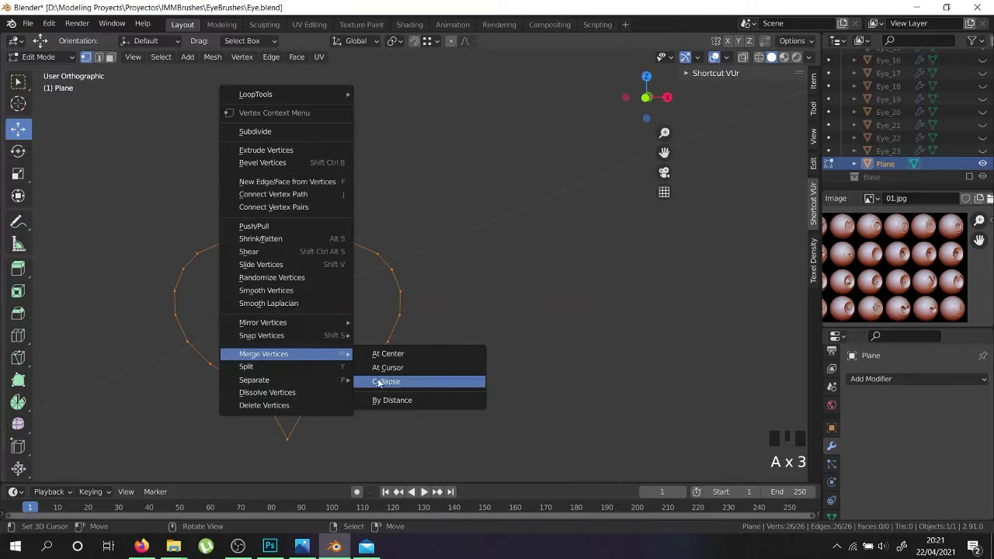
pyautogui.click(391, 400)
pyautogui.scroll(3, 292, 412)
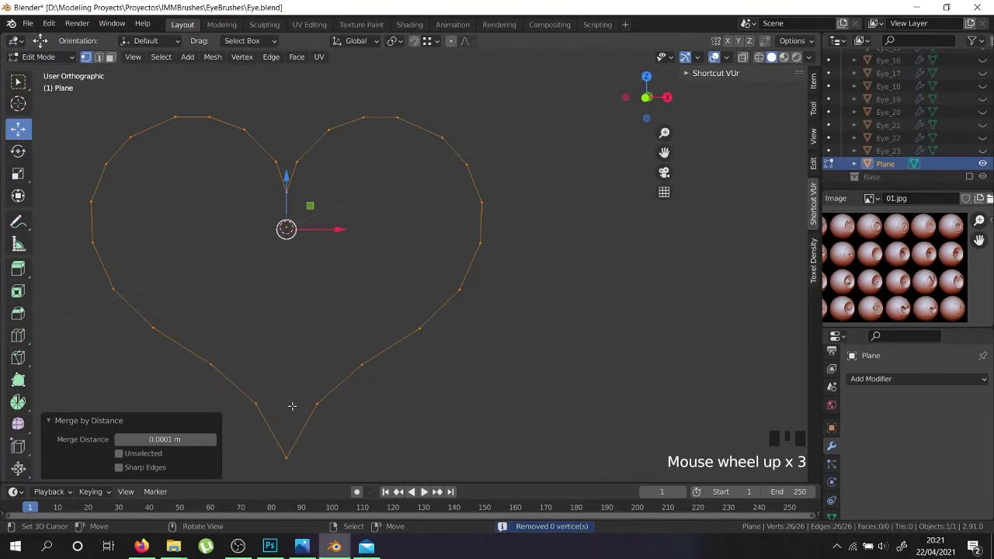
# Create a face between the two lowest pairs of opposite vertices just above the heart's bottom tip.
pyautogui.rightClick(315, 402)
pyautogui.keyDown('shift'); pyautogui.rightClick(253, 401); pyautogui.keyUp('shift')
pyautogui.keyDown('shift'); pyautogui.rightClick(218, 364); pyautogui.keyUp('shift')
pyautogui.keyDown('shift'); pyautogui.rightClick(361, 364); pyautogui.keyUp('shift')
pyautogui.press('f')
# Fill the next four bands above with faces, continuing up to the level just below the cleft.
pyautogui.rightClick(215, 364)
pyautogui.keyDown('shift'); pyautogui.rightClick(361, 364); pyautogui.keyUp('shift')
pyautogui.press('f')
pyautogui.press('f')
pyautogui.press('f')
pyautogui.press('f')
pyautogui.press('f')
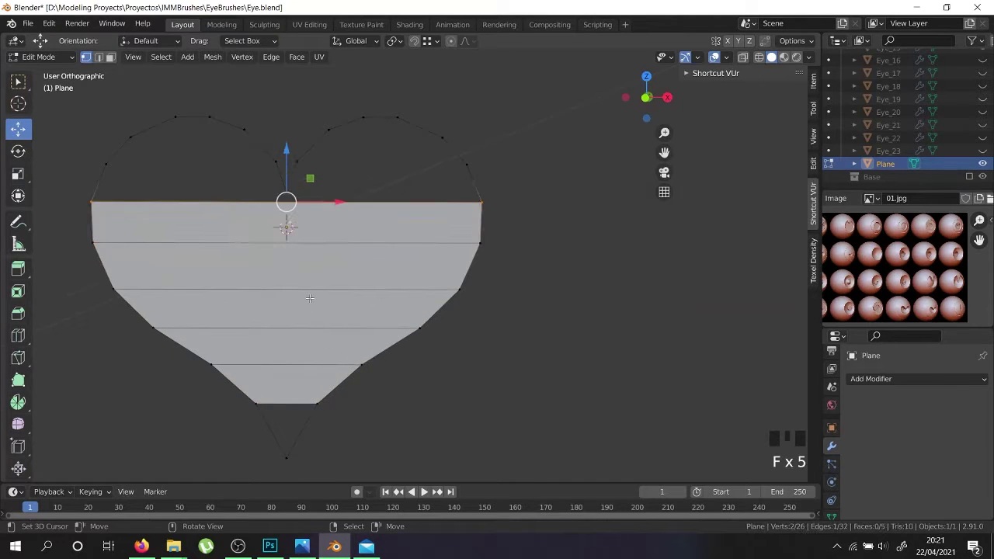
# Add a single centered vertical loop cut through the faces and snap its top vertex onto the cleft vertex.
pyautogui.hotkey('ctrl', 'r')
pyautogui.doubleClick(287, 245)
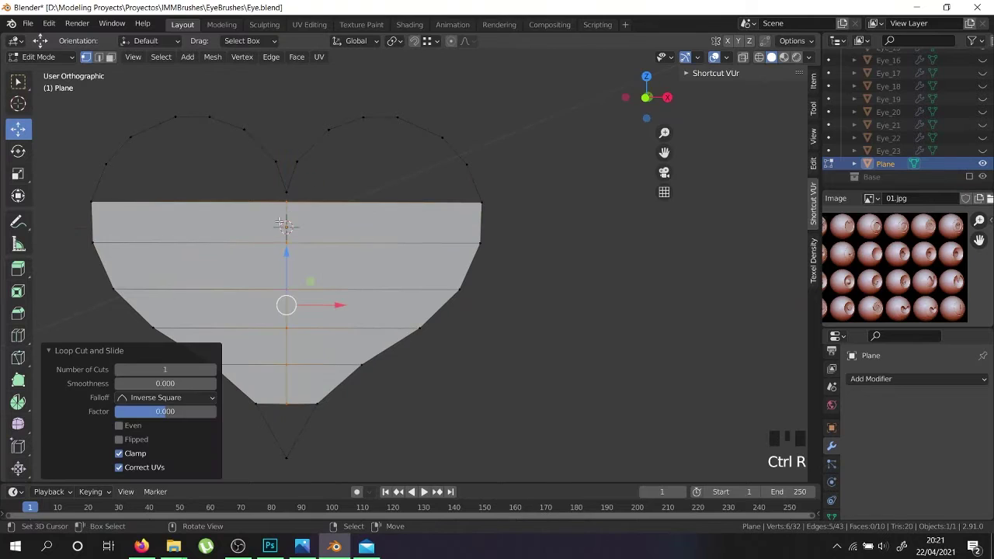
pyautogui.scroll(4, 302, 195)
pyautogui.rightClick(302, 195)
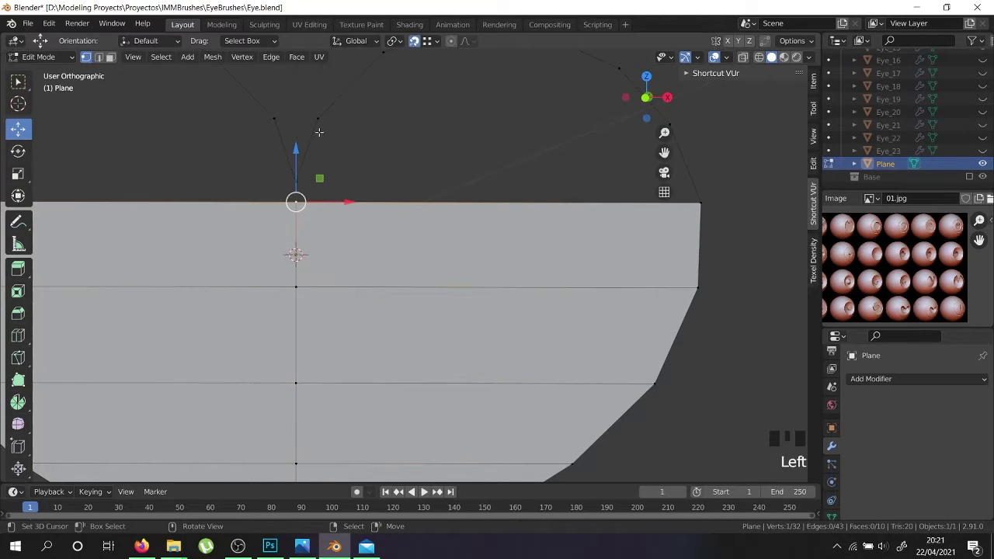
pyautogui.press('g')
pyautogui.click(291, 178)
pyautogui.scroll(-3, 313, 350)
# Snap the bottom vertex of the center loop onto the heart's bottom tip vertex.
pyautogui.scroll(4, 283, 317)
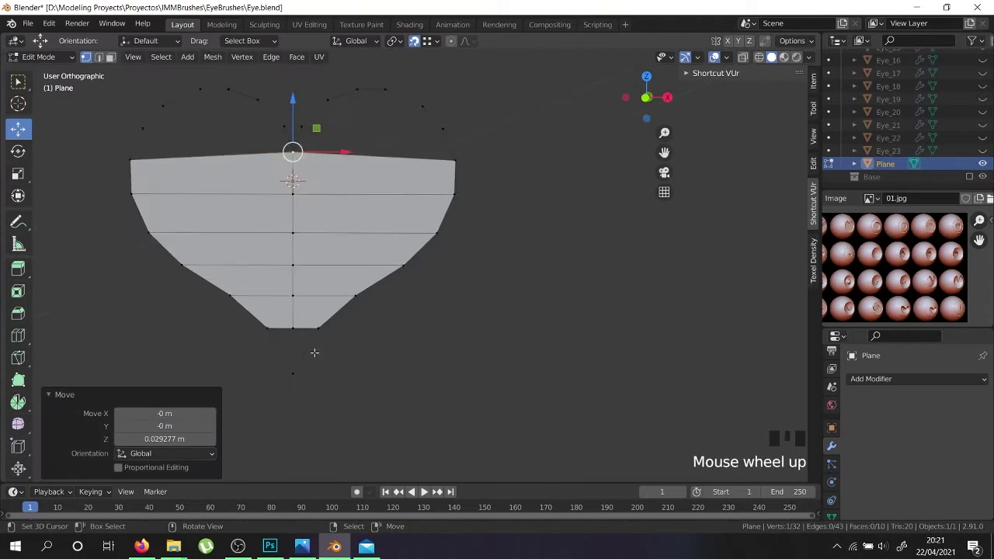
pyautogui.rightClick(284, 316)
pyautogui.press('g')
pyautogui.click(281, 392)
pyautogui.scroll(-3, 303, 382)
# Select the whole mesh and merge the overlapping tip and cleft vertices by distance.
pyautogui.press('a')
pyautogui.press('a')
pyautogui.press('a')
pyautogui.press('w')
pyautogui.moveTo(307, 365)
pyautogui.click(380, 410)
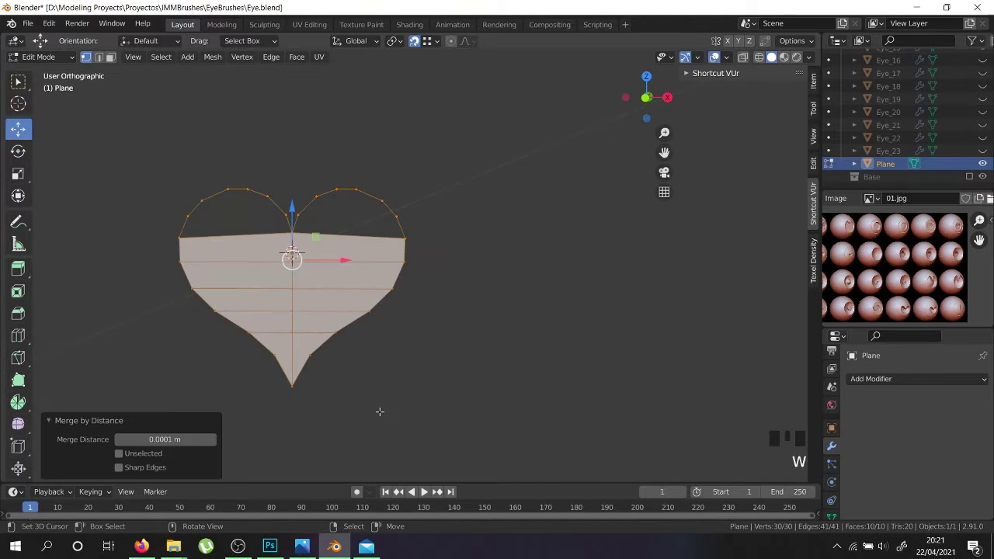
# Create a face at the base of the left lobe between the cleft, the outer edge and the two vertices above.
pyautogui.keyDown('shift'); pyautogui.moveTo(346, 322); pyautogui.dragTo(368, 377, button='middle'); pyautogui.keyUp('shift')
pyautogui.scroll(2, 349, 342)
pyautogui.rightClick(339, 314)
pyautogui.keyDown('shift'); pyautogui.rightClick(177, 320); pyautogui.keyUp('shift')
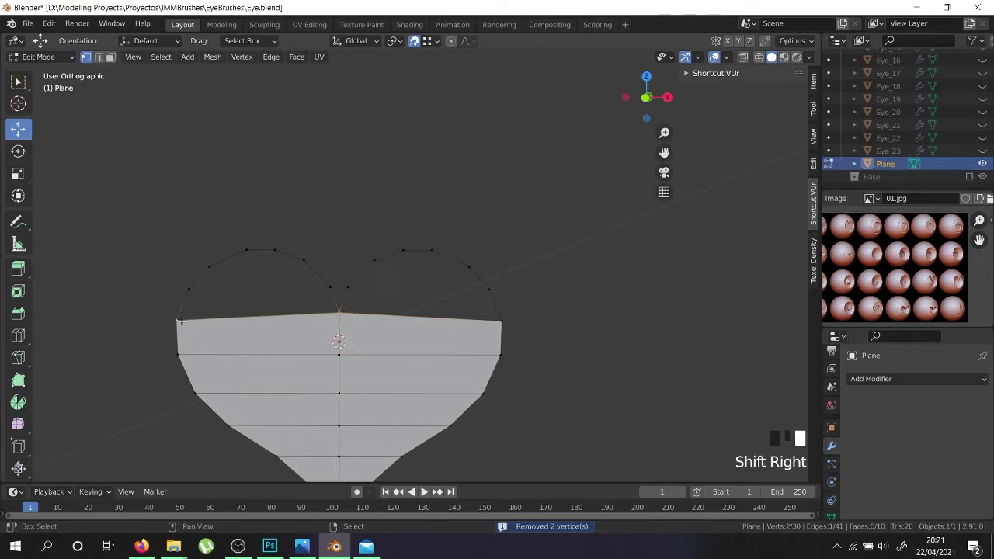
pyautogui.keyDown('shift'); pyautogui.rightClick(188, 289); pyautogui.keyUp('shift')
pyautogui.keyDown('shift'); pyautogui.rightClick(329, 288); pyautogui.keyUp('shift')
pyautogui.press('f')
# Fill the rest of the left lobe with faces up to its crest.
pyautogui.rightClick(330, 287)
pyautogui.keyDown('shift'); pyautogui.rightClick(200, 290); pyautogui.keyUp('shift')
pyautogui.press('f')
pyautogui.press('f')
pyautogui.press('f')
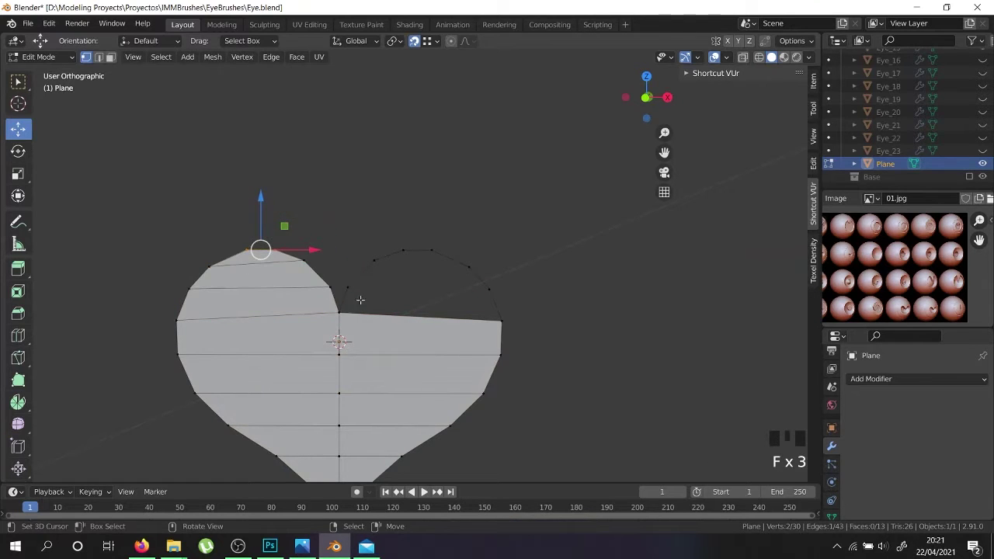
# Create a face at the base of the right lobe from the cleft, the outer vertex and the pair above.
pyautogui.rightClick(340, 312)
pyautogui.keyDown('shift'); pyautogui.rightClick(500, 319); pyautogui.keyUp('shift')
pyautogui.keyDown('shift'); pyautogui.rightClick(348, 288); pyautogui.keyUp('shift')
pyautogui.keyDown('shift'); pyautogui.rightClick(469, 268); pyautogui.keyUp('shift')
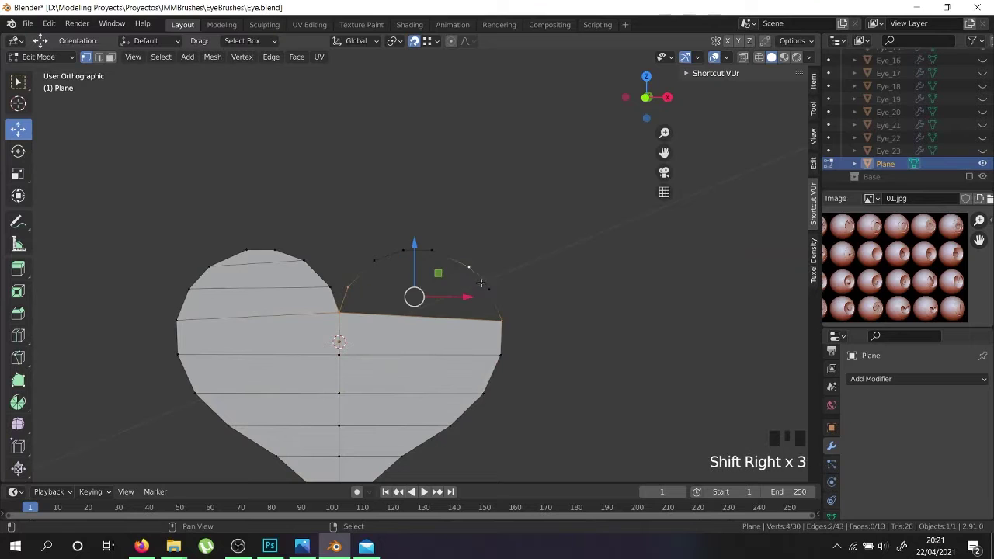
pyautogui.keyDown('shift'); pyautogui.rightClick(469, 269); pyautogui.keyUp('shift')
pyautogui.keyDown('shift'); pyautogui.rightClick(490, 289); pyautogui.keyUp('shift')
# Fill the rest of the right lobe with faces up to its crest and return to Object Mode.
pyautogui.rightClick(356, 288)
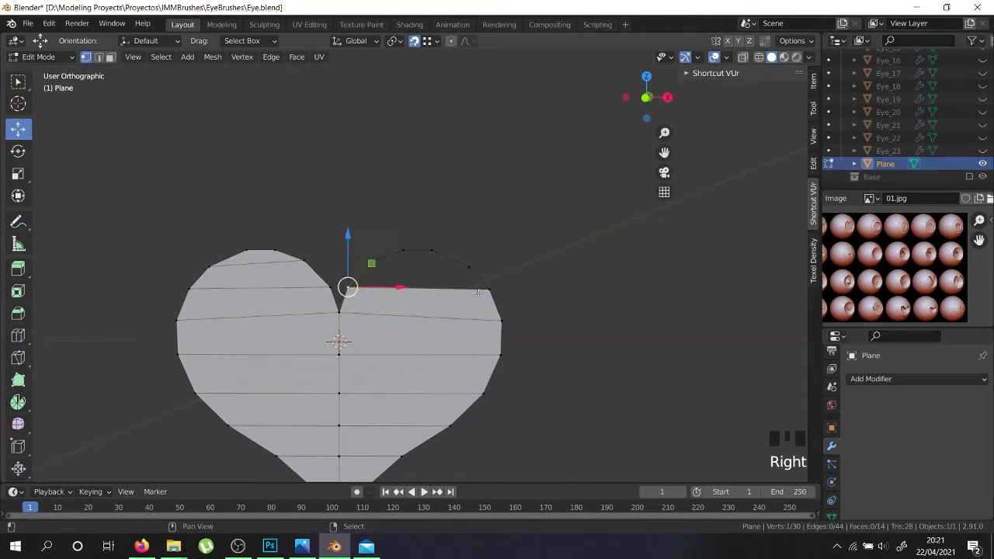
pyautogui.press('f')
pyautogui.press('f')
pyautogui.press('f')
pyautogui.press('f')
pyautogui.press('f')
pyautogui.scroll(-5, 461, 303)
pyautogui.press('Tab')
# Show the finished shape in front view and rename the object Heart.
pyautogui.moveTo(461, 303); pyautogui.dragTo(450, 333, button='middle')
pyautogui.press('KP_1')
pyautogui.press('KP_1')
pyautogui.press('KP_1')
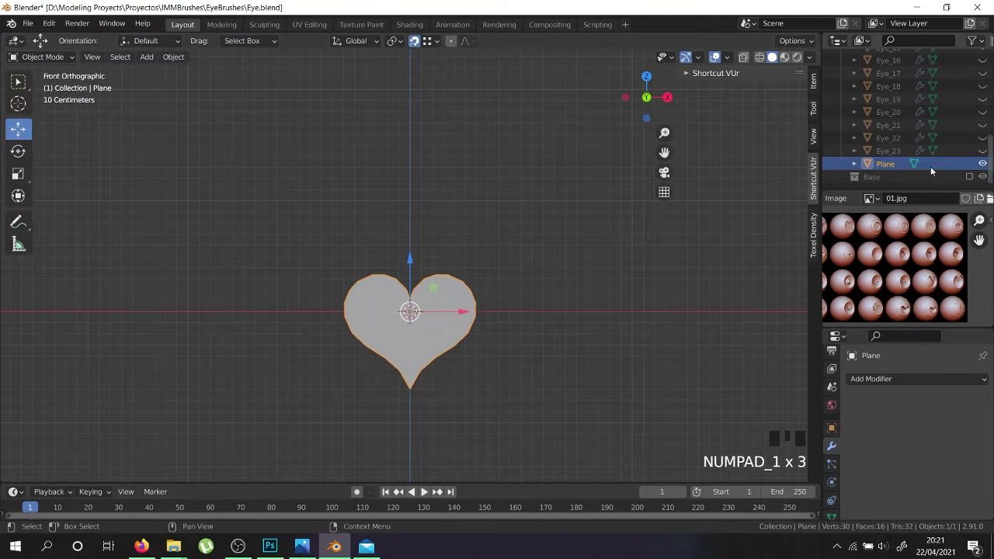
pyautogui.doubleClick(885, 165)
pyautogui.press('Left')
pyautogui.press('Left')
pyautogui.press('Left')
pyautogui.write('Heart')
pyautogui.press('Return')
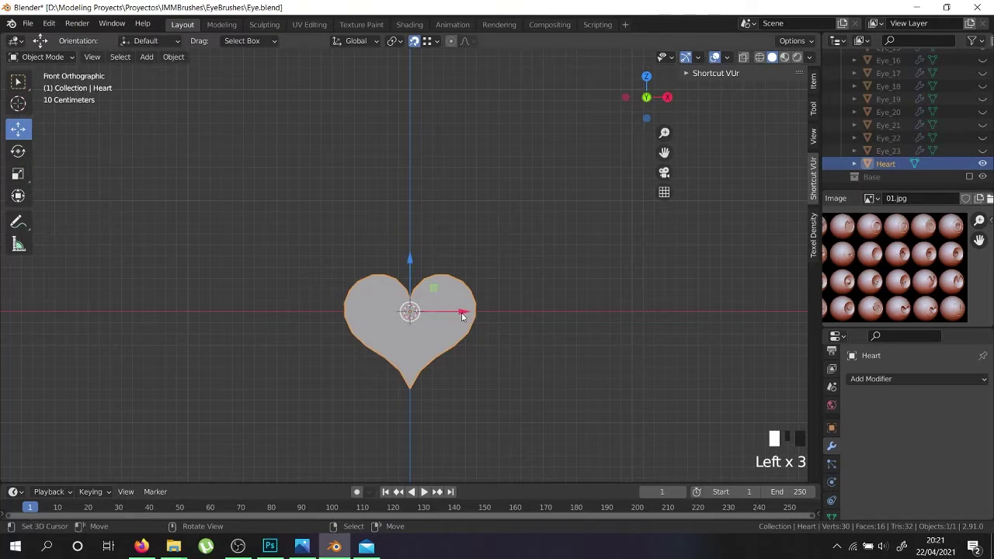
# Move the Heart object to the Base collection and enable that collection in the view layer.
pyautogui.press('m')
pyautogui.click(447, 337)
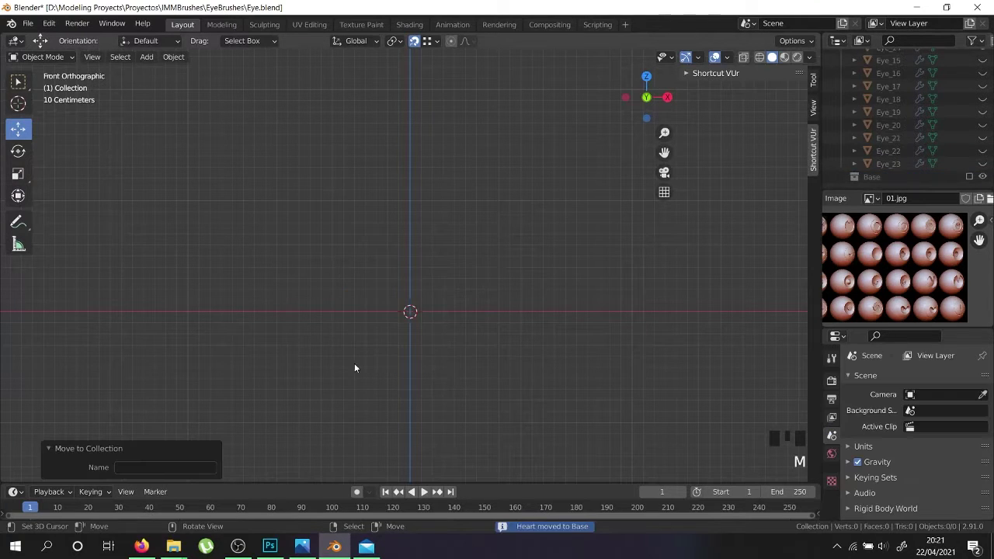
pyautogui.click(969, 177)
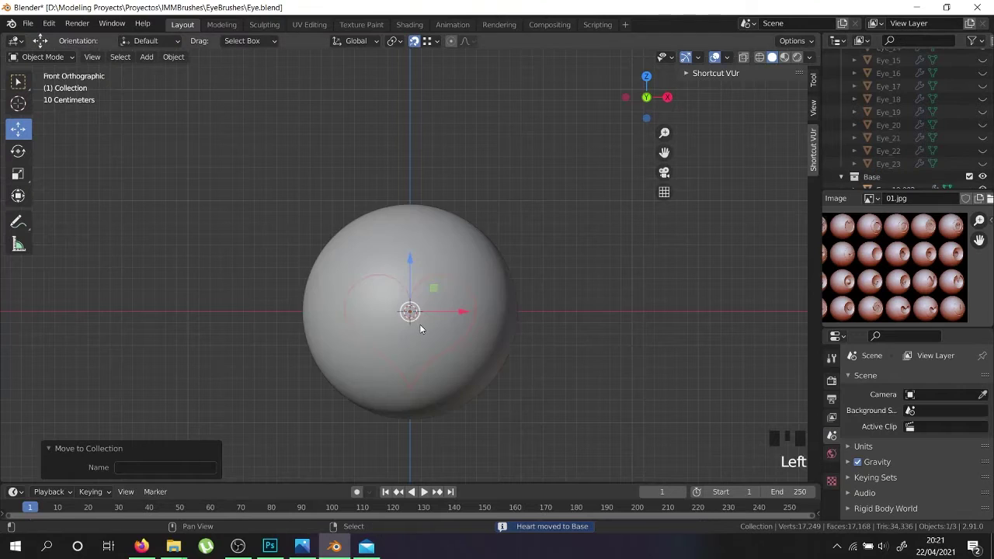
# Duplicate the heart in place and move the copy to the collection named Collection.
pyautogui.hotkey('shift', 'd')
pyautogui.rightClick(536, 258)
pyautogui.press('m')
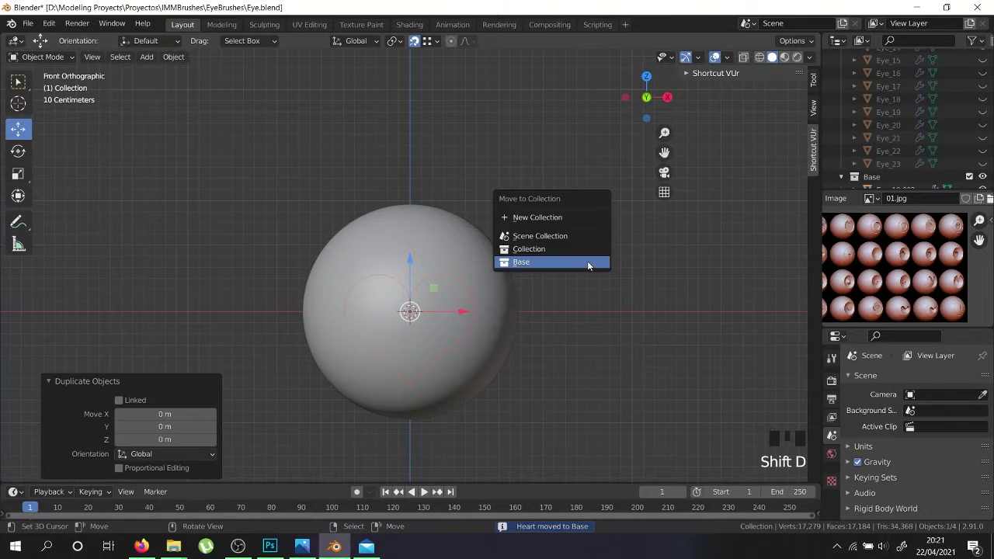
pyautogui.click(537, 251)
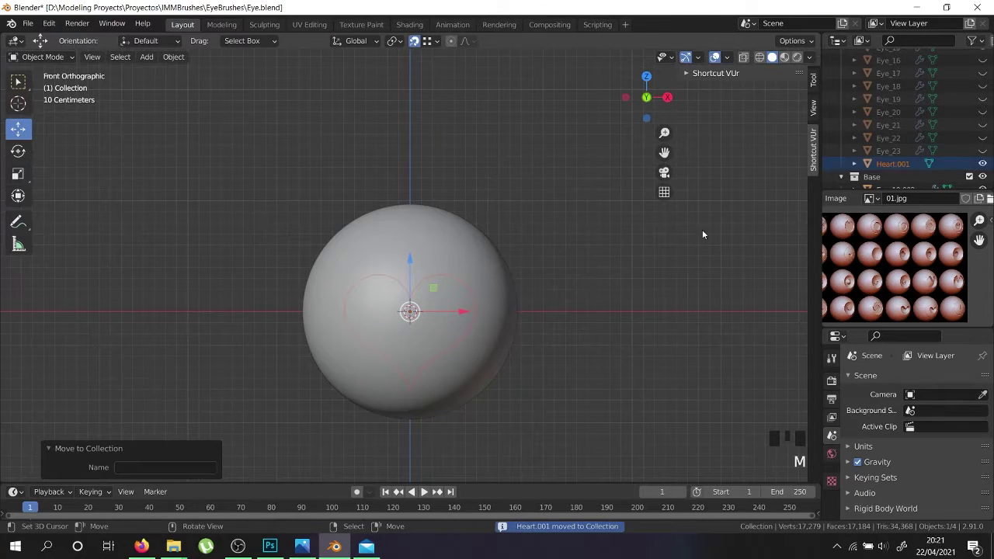
# Exclude the Base collection from the view layer, check Eye_01 and leave only Eye_02 shown among the eye objects.
pyautogui.click(969, 177)
pyautogui.scroll(5, 913, 122)
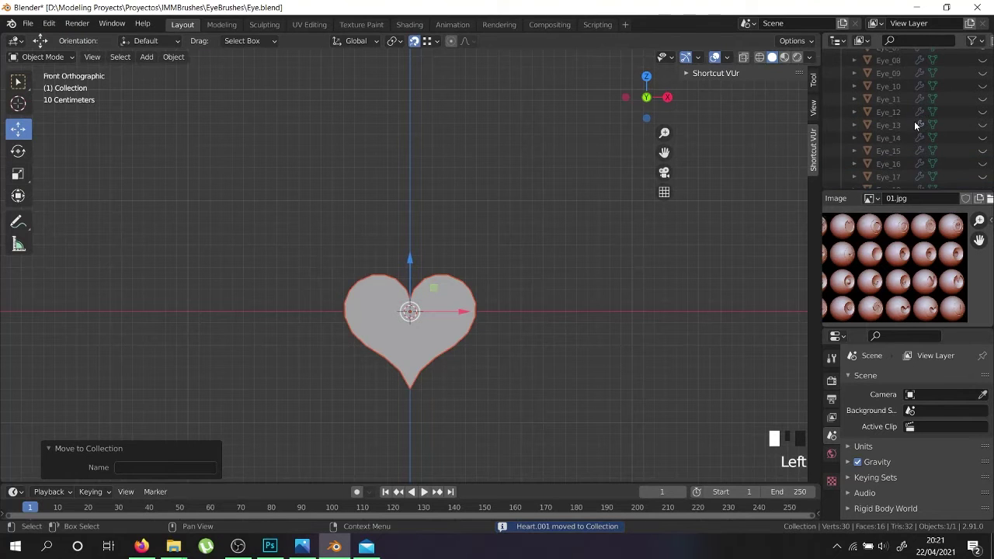
pyautogui.scroll(3, 913, 121)
pyautogui.click(982, 94)
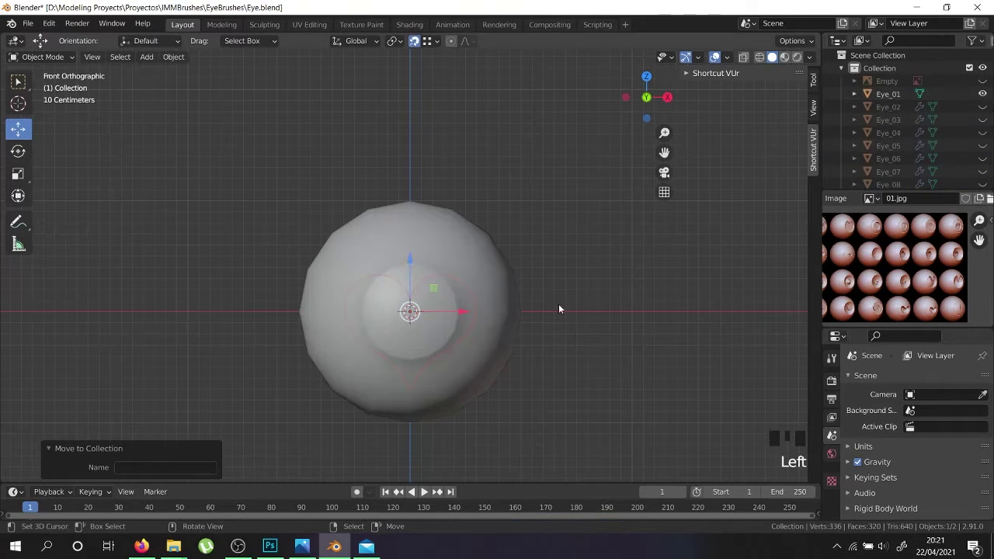
pyautogui.rightClick(501, 322)
pyautogui.click(982, 94)
pyautogui.click(982, 106)
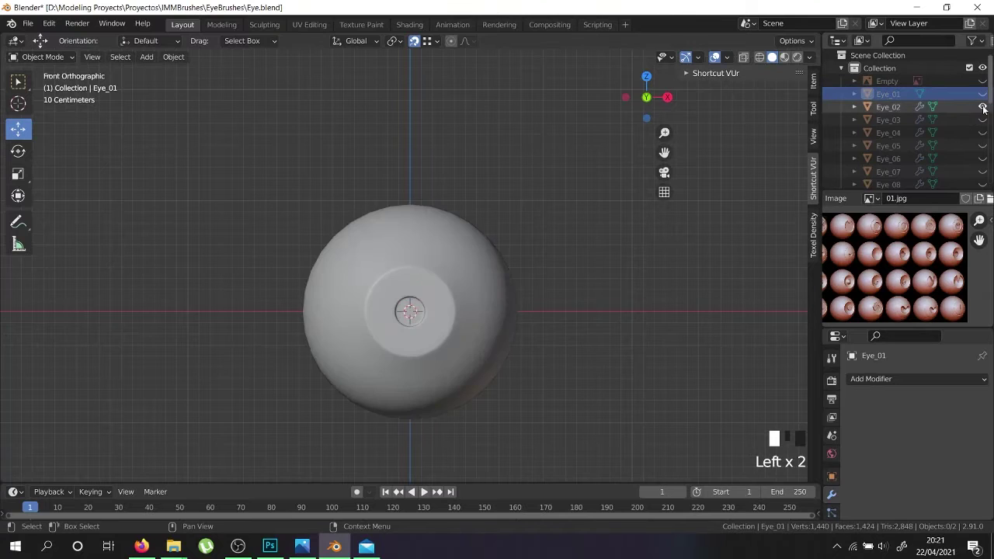
# Duplicate Eye_02 in place and hide the original.
pyautogui.moveTo(497, 264); pyautogui.dragTo(398, 307, button='middle')
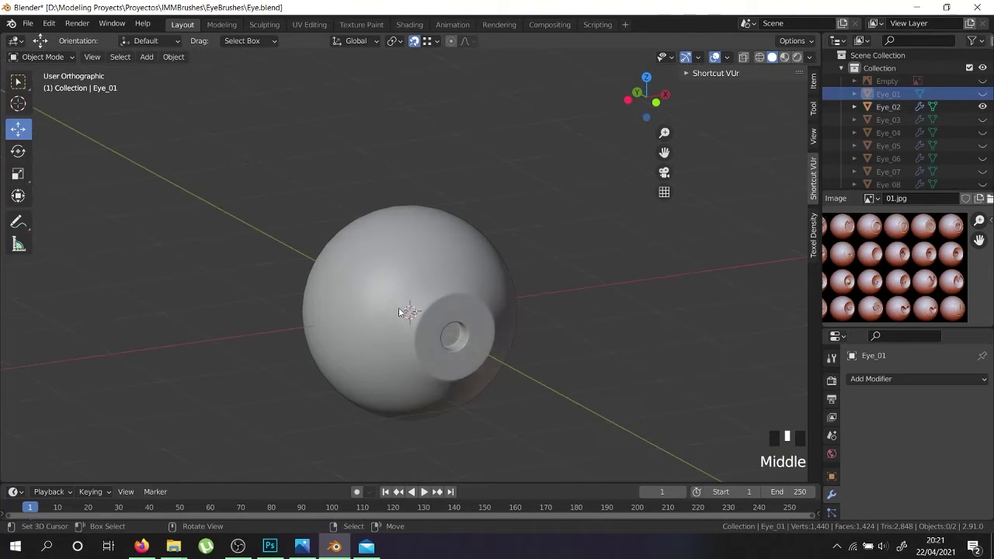
pyautogui.rightClick(448, 334)
pyautogui.hotkey('shift', 'd')
pyautogui.press('Escape')
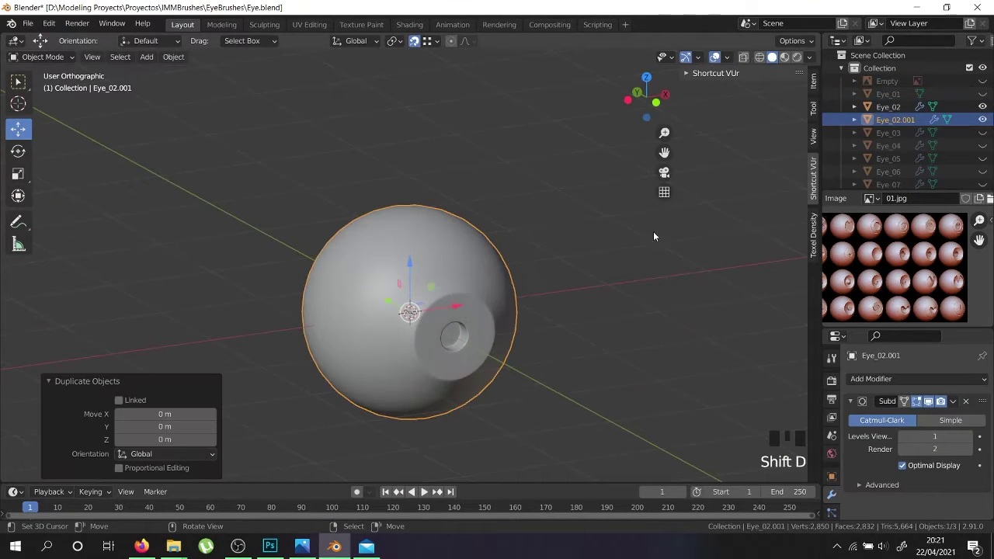
pyautogui.click(982, 106)
# Rename the duplicated eye as Eye_25 and correct its name to Eye_24.
pyautogui.doubleClick(895, 120)
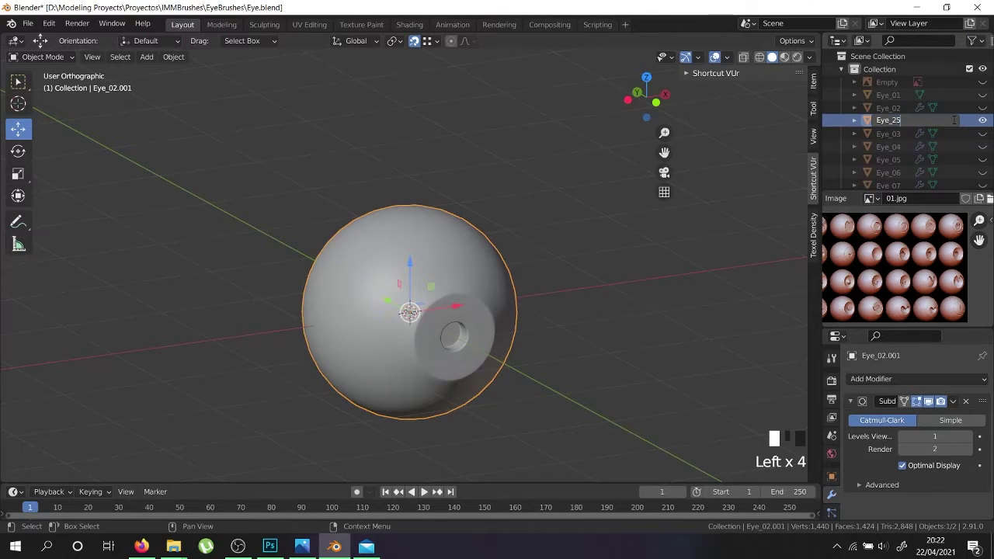
pyautogui.write('Eye_25')
pyautogui.press('Return')
pyautogui.scroll(-5, 940, 123)
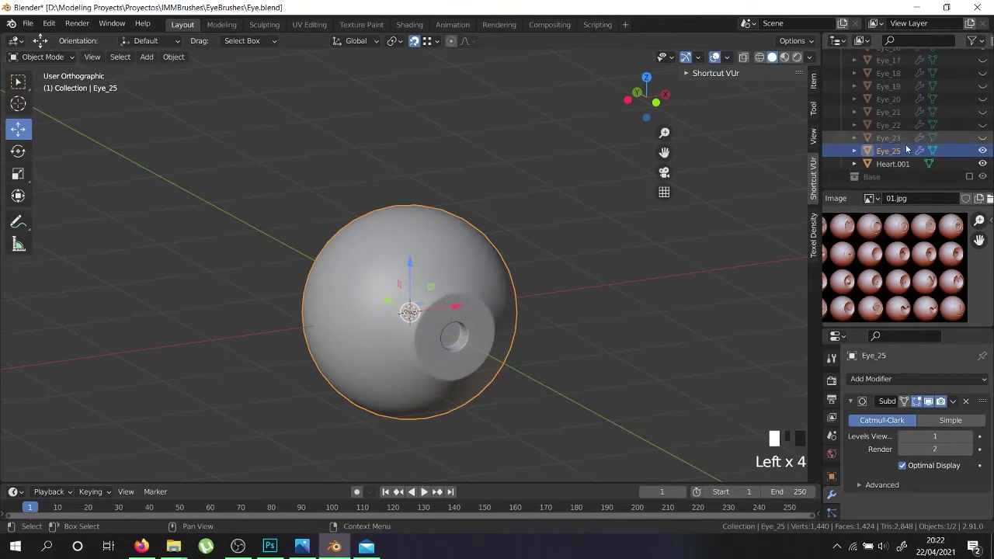
pyautogui.doubleClick(893, 150)
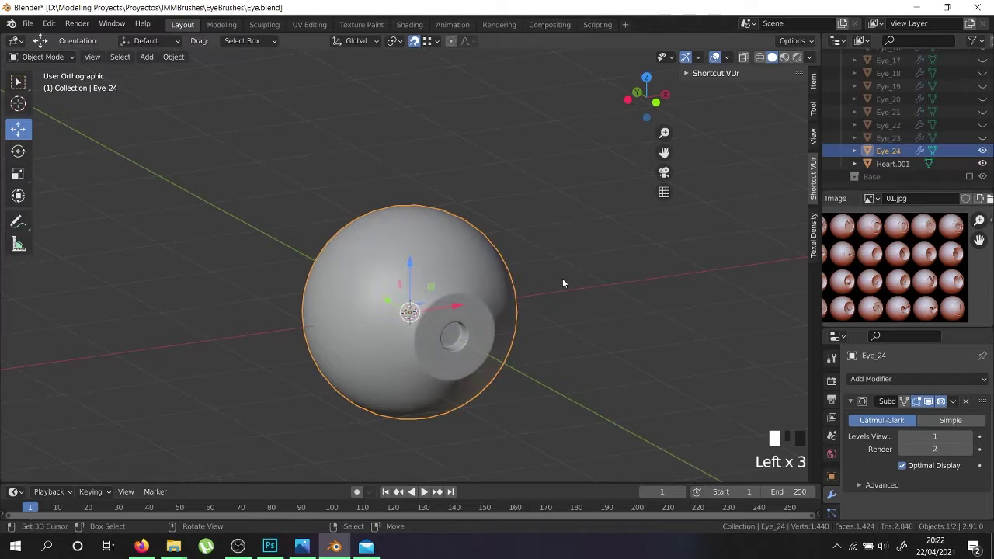
# Switch to wireframe display and open Heart.001 in Edit Mode with its whole mesh selected.
pyautogui.hotkey('shift', 'z')
pyautogui.press('Tab')
pyautogui.press('Tab')
pyautogui.press('Tab')
pyautogui.press('Tab')
pyautogui.press('Right')
pyautogui.press('Right')
pyautogui.press('Right')
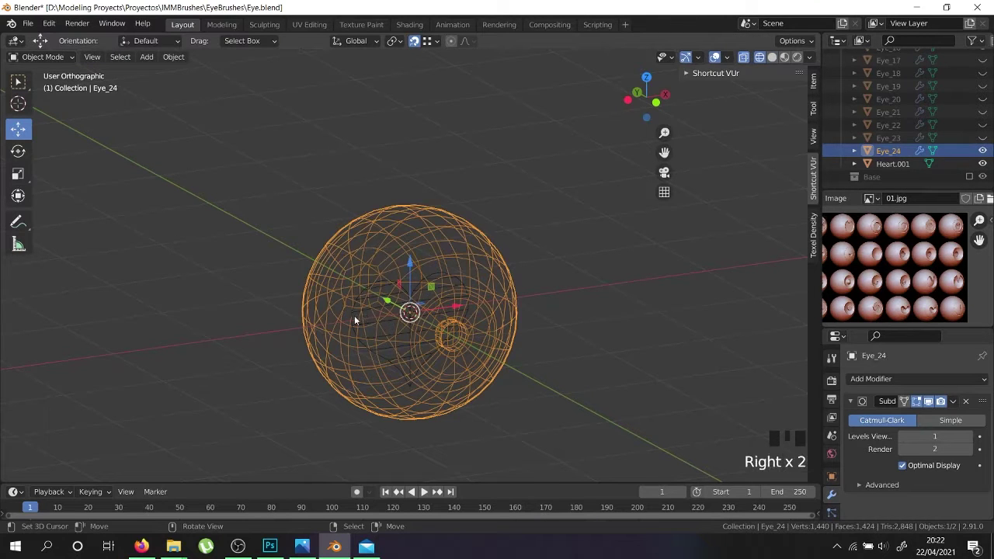
pyautogui.press('Tab')
pyautogui.press('a')
pyautogui.press('a')
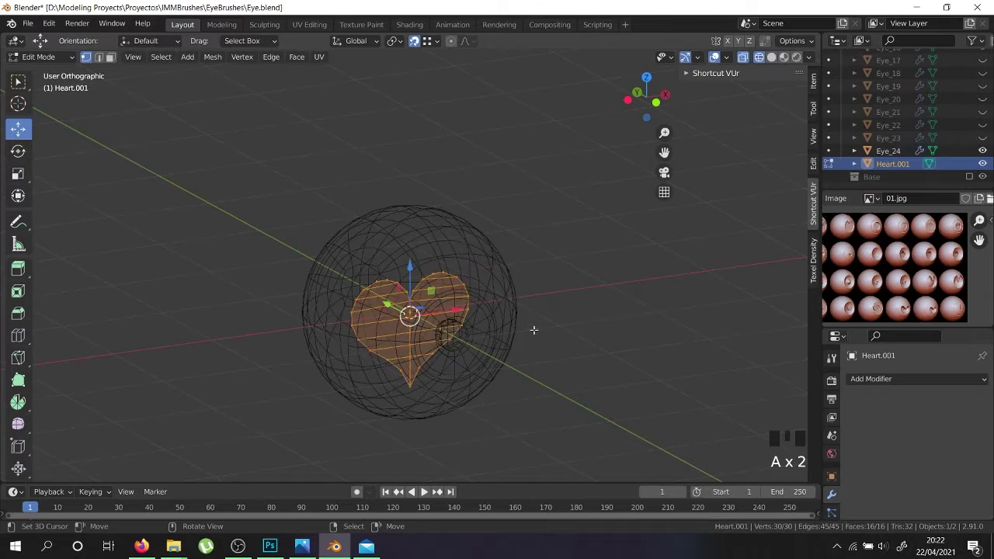
# In front view, scale the heart mesh to about 0.37 and raise it about 0.06 m along Z.
pyautogui.press('KP_1')
pyautogui.scroll(3, 457, 333)
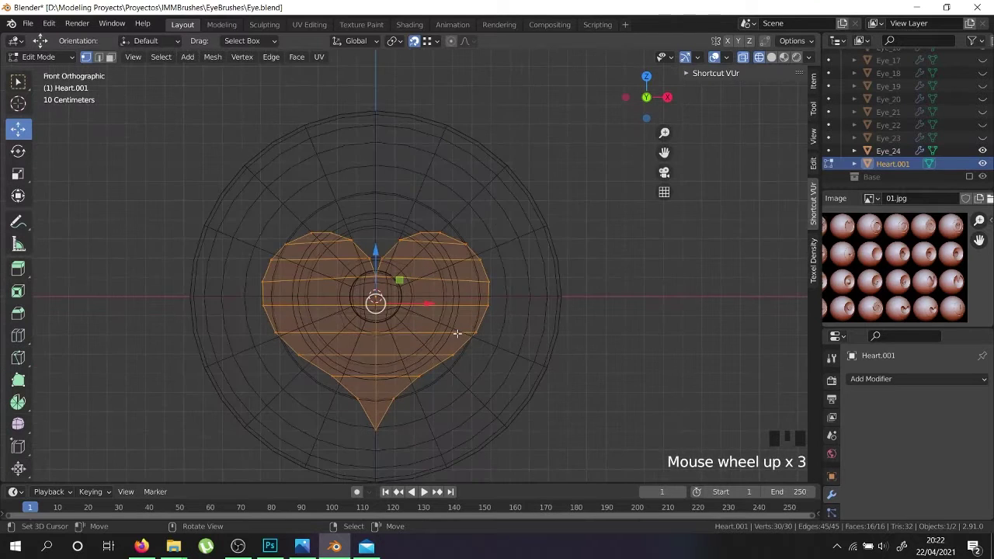
pyautogui.press('z')
pyautogui.press('z')
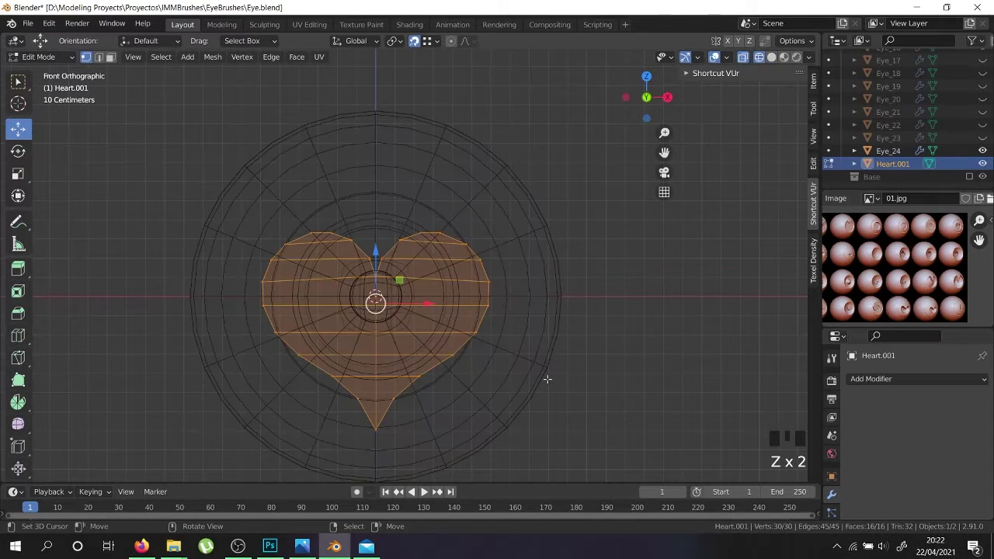
pyautogui.press('s')
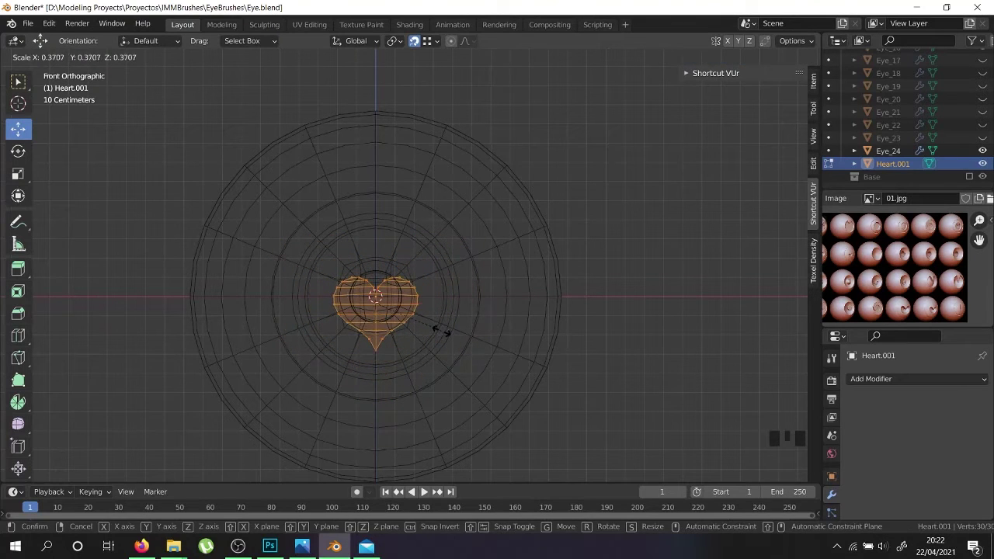
pyautogui.click(438, 329)
pyautogui.scroll(5, 376, 290)
pyautogui.moveTo(374, 273); pyautogui.dragTo(374, 235)
# Return to solid shading, move the heart about 0.89 m along negative Y to the eye's flat front, and leave Edit Mode.
pyautogui.scroll(-1, 374, 256)
pyautogui.moveTo(372, 279)
pyautogui.mouseDown(button='middle')
pyautogui.moveTo(402, 233)
pyautogui.moveTo(386, 189)
pyautogui.mouseUp(button='middle')
pyautogui.scroll(-3, 420, 273)
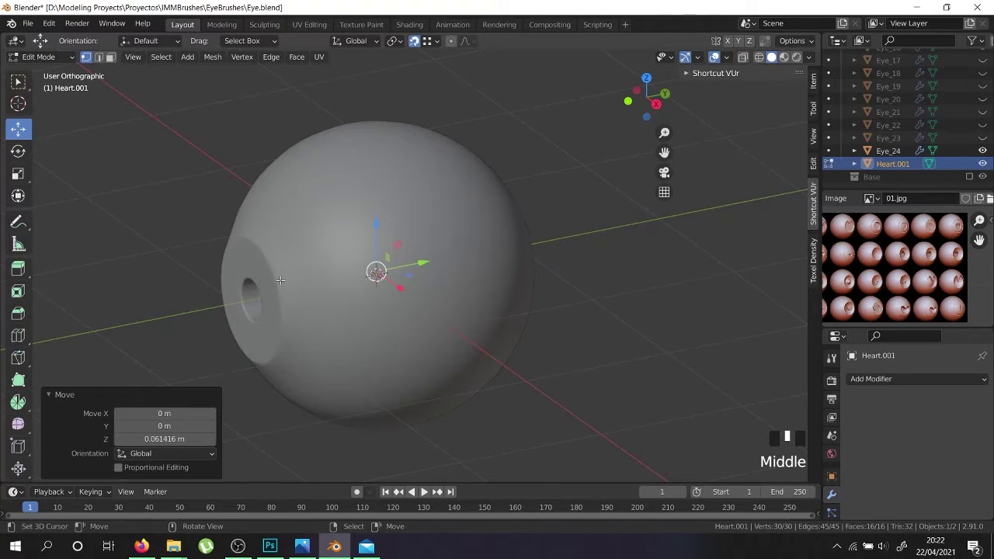
pyautogui.press('g')
pyautogui.press('y')
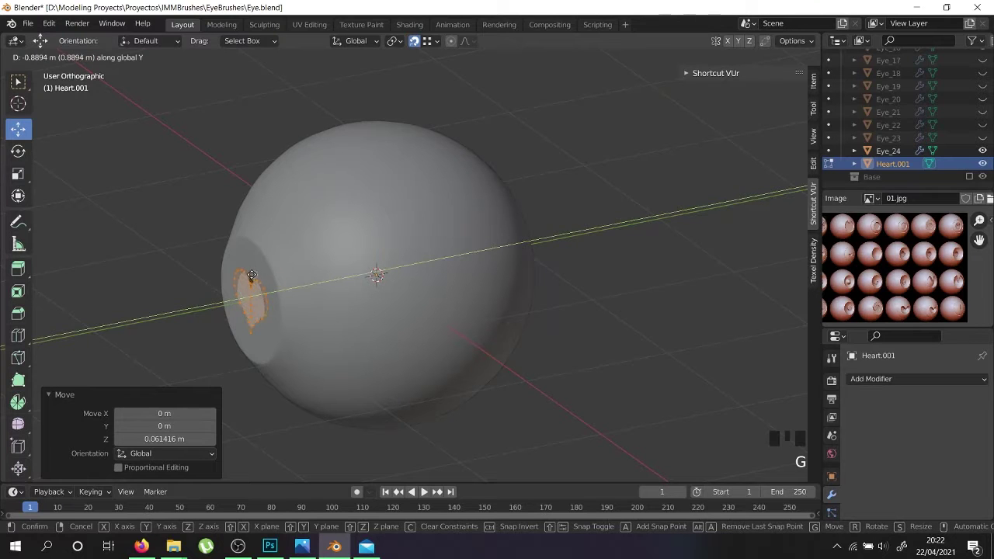
pyautogui.click(250, 278)
pyautogui.moveTo(250, 278); pyautogui.dragTo(454, 295, button='middle')
pyautogui.scroll(-1, 350, 261)
pyautogui.press('Tab')
# Turn off Eye_24's Subdivision in the viewport and join the heart into the eye object.
pyautogui.rightClick(451, 299)
pyautogui.rightClick(451, 299)
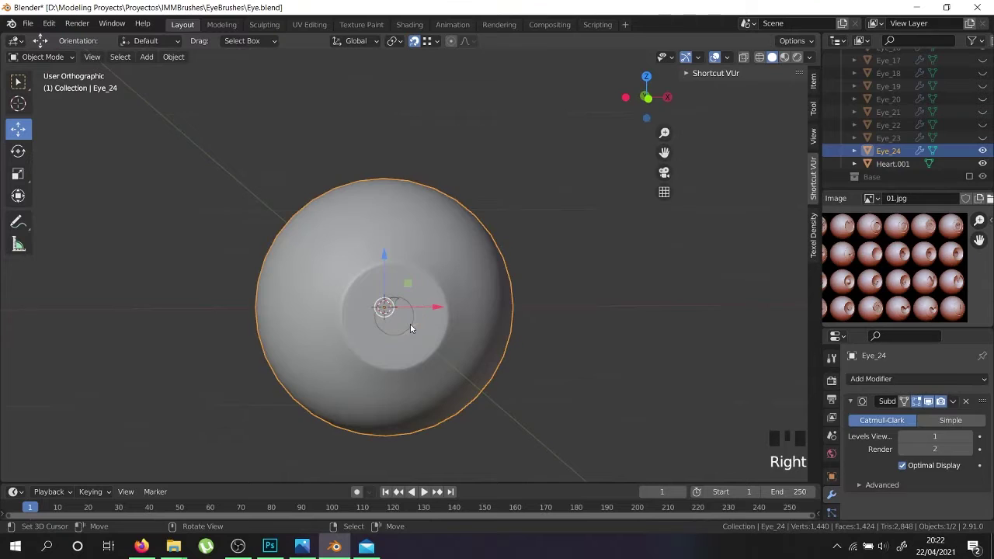
pyautogui.rightClick(455, 308)
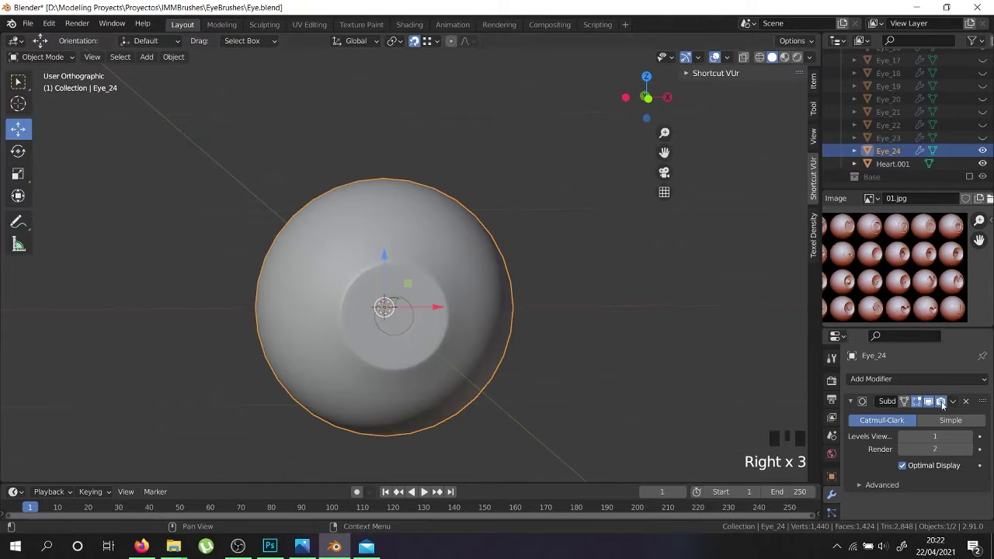
pyautogui.click(929, 402)
pyautogui.rightClick(400, 319)
pyautogui.keyDown('shift'); pyautogui.rightClick(454, 302); pyautogui.keyUp('shift')
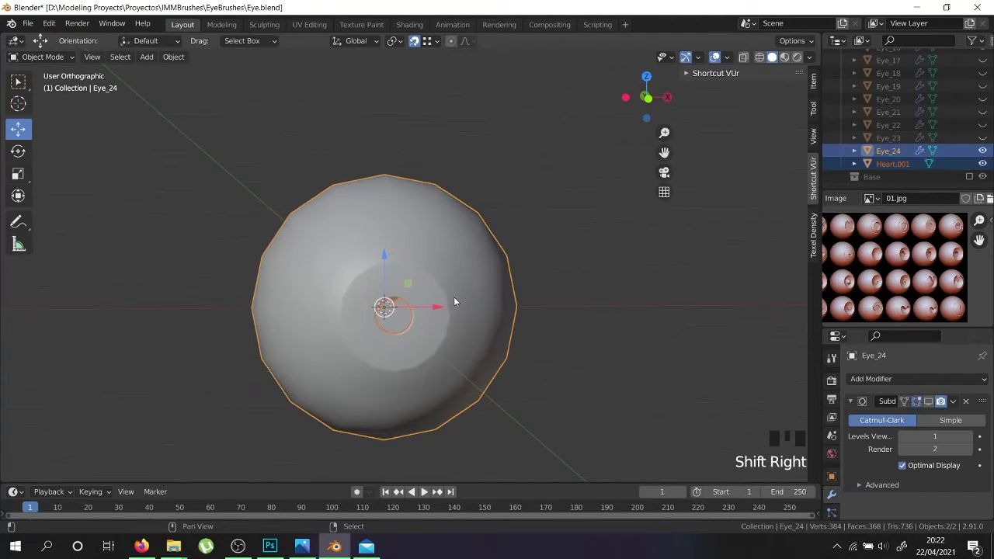
pyautogui.hotkey('ctrl', 'j')
# In Edit Mode, select the edge loop around the pupil hole and rip it without moving it.
pyautogui.press('Tab')
pyautogui.scroll(4, 399, 330)
pyautogui.rightClick(399, 326)
pyautogui.scroll(5, 399, 327)
pyautogui.rightClick(371, 348)
pyautogui.keyDown('alt'); pyautogui.keyDown('shift'); pyautogui.rightClick(367, 342); pyautogui.keyUp('shift'); pyautogui.keyUp('alt')
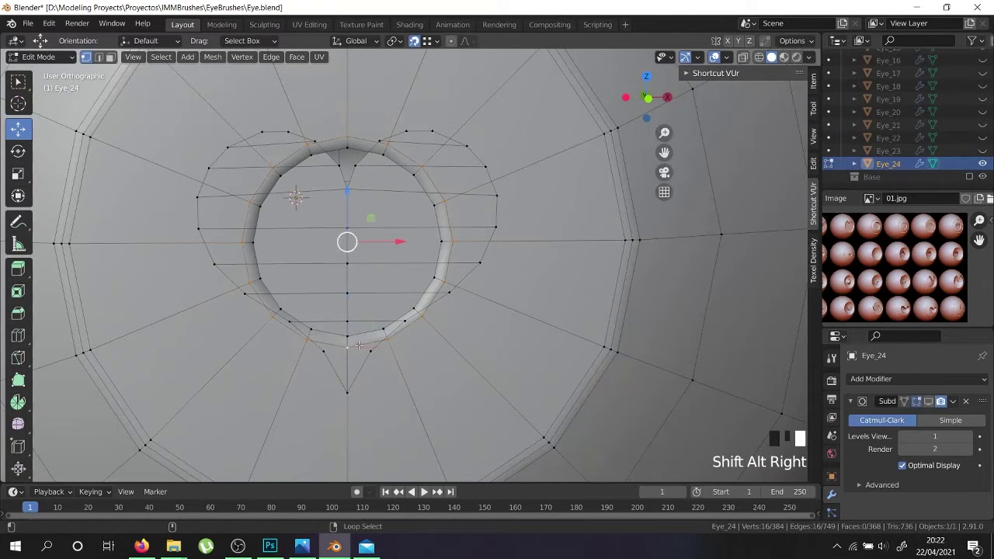
pyautogui.scroll(-2, 367, 342)
pyautogui.press('v')
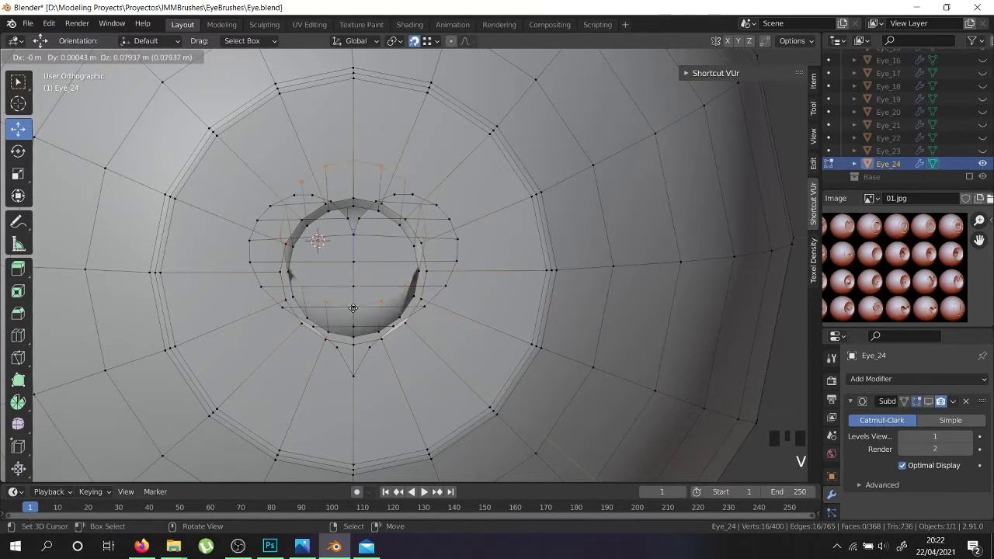
pyautogui.rightClick(353, 303)
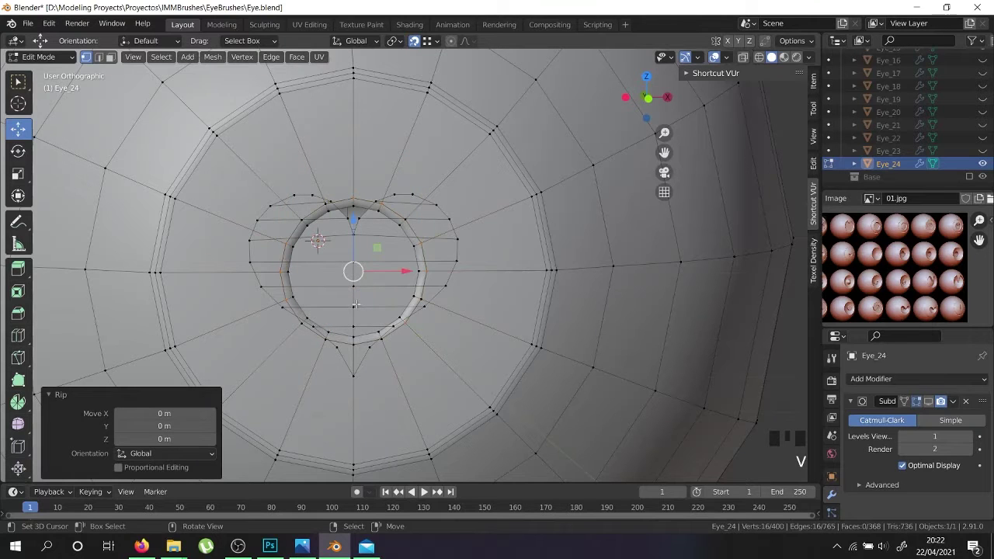
# Hide the heart mesh and delete the detached geometry of the pupil recess.
pyautogui.press('l')
pyautogui.rightClick(354, 300)
pyautogui.press('l')
pyautogui.press('h')
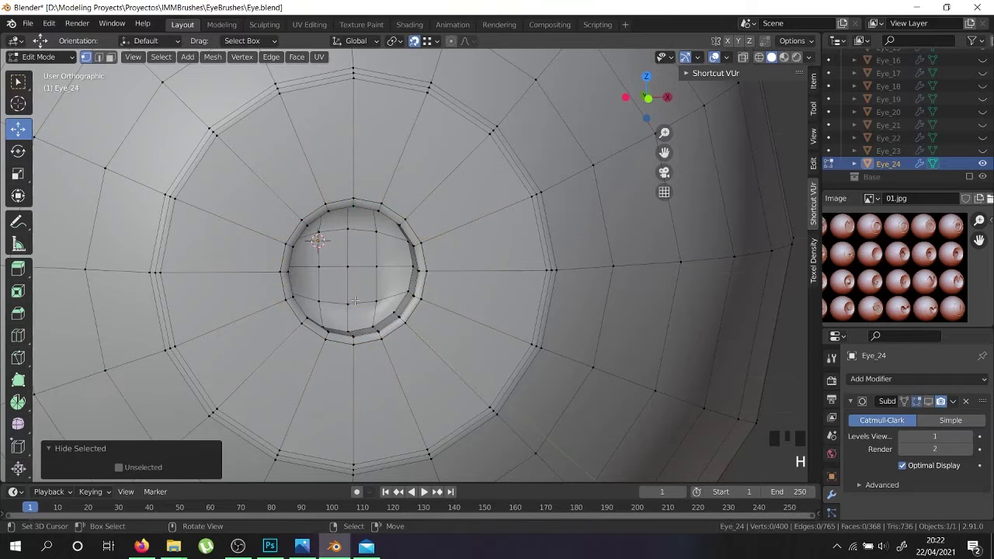
pyautogui.rightClick(353, 300)
pyautogui.press('l')
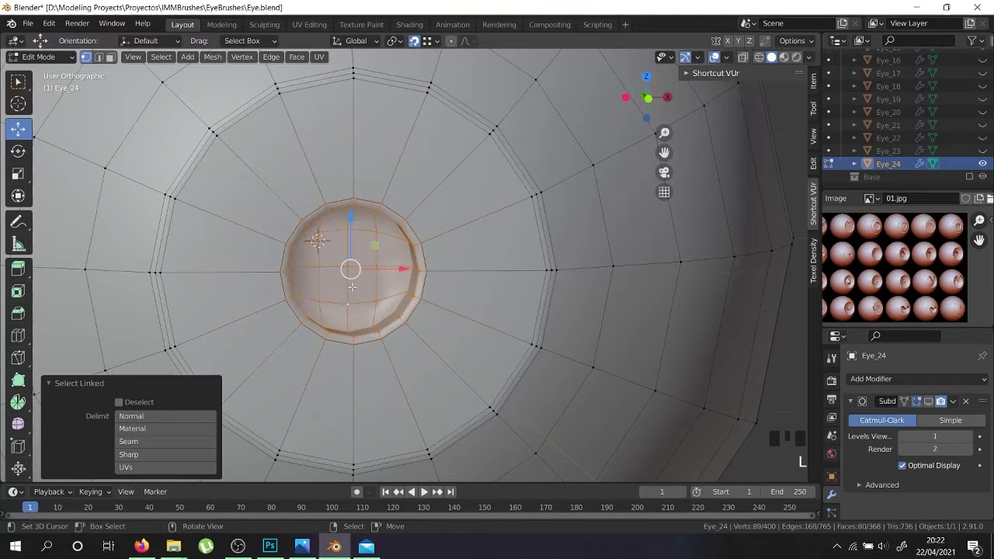
pyautogui.press('x')
pyautogui.click(322, 291)
# Delete the vertex loop around the pupil opening and reveal the hidden heart in front view.
pyautogui.rightClick(320, 337)
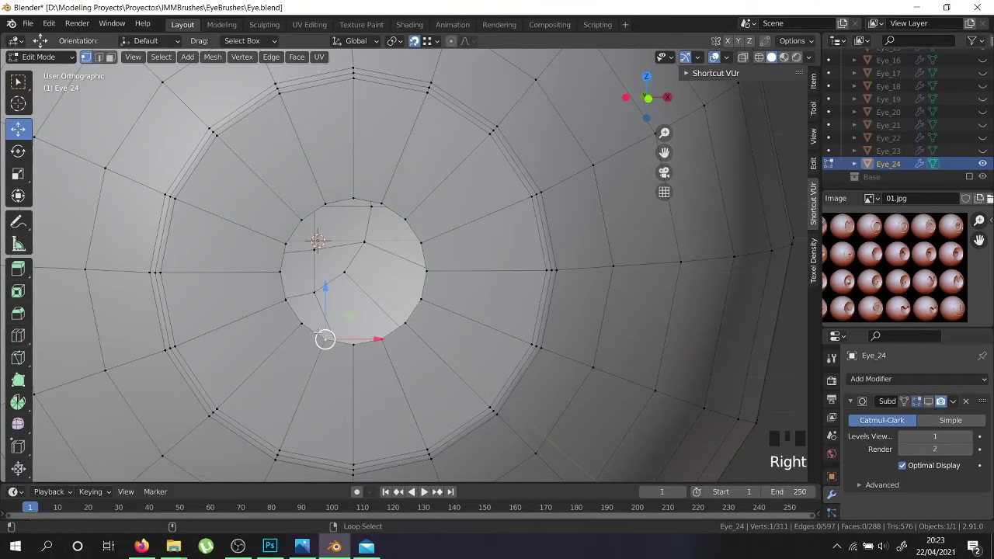
pyautogui.keyDown('alt'); pyautogui.keyDown('shift'); pyautogui.rightClick(314, 335); pyautogui.keyUp('shift'); pyautogui.keyUp('alt')
pyautogui.press('x')
pyautogui.click(312, 332)
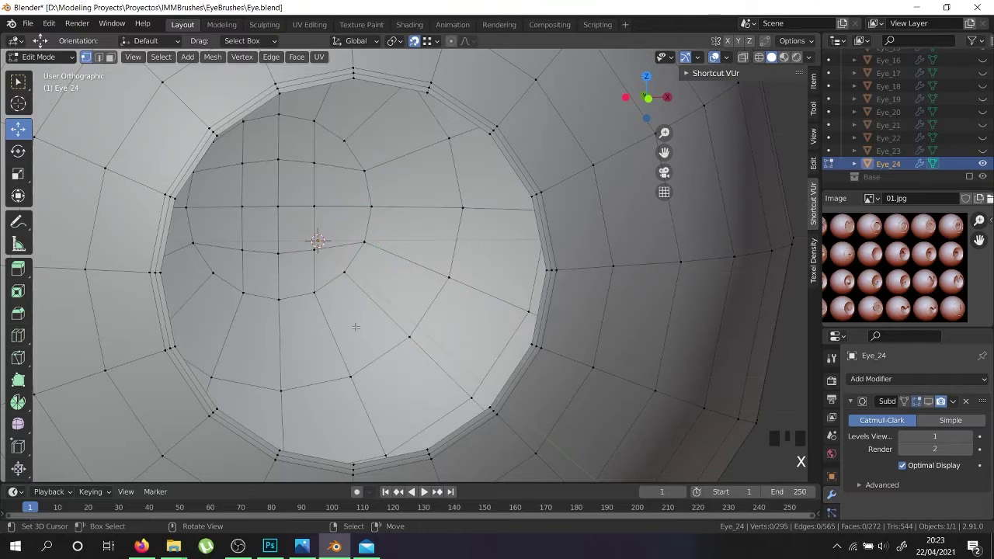
pyautogui.hotkey('alt', 'h')
pyautogui.moveTo(356, 327)
pyautogui.mouseDown(button='middle')
pyautogui.moveTo(337, 344)
pyautogui.moveTo(350, 318)
pyautogui.mouseUp(button='middle')
pyautogui.scroll(-5, 355, 311)
pyautogui.press('KP_1')
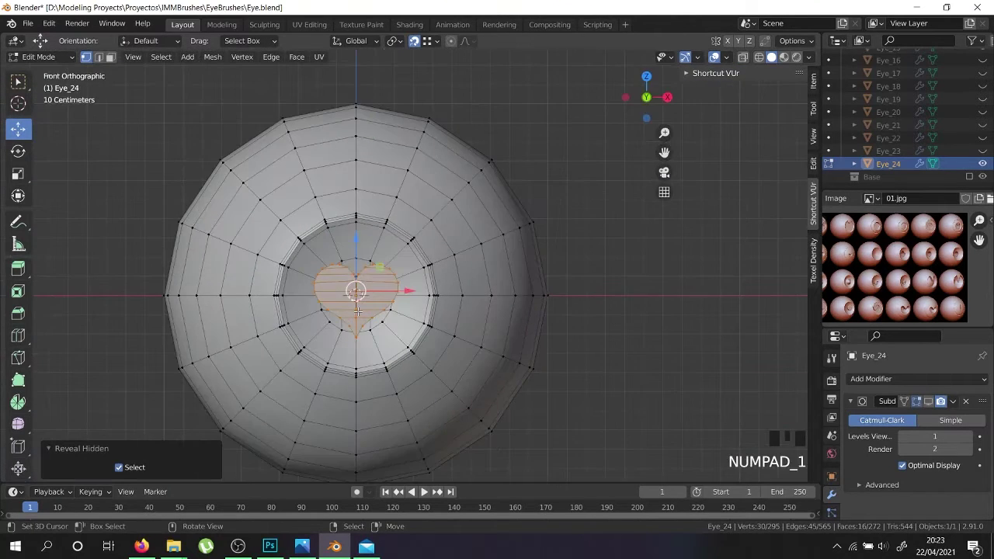
pyautogui.scroll(4, 355, 329)
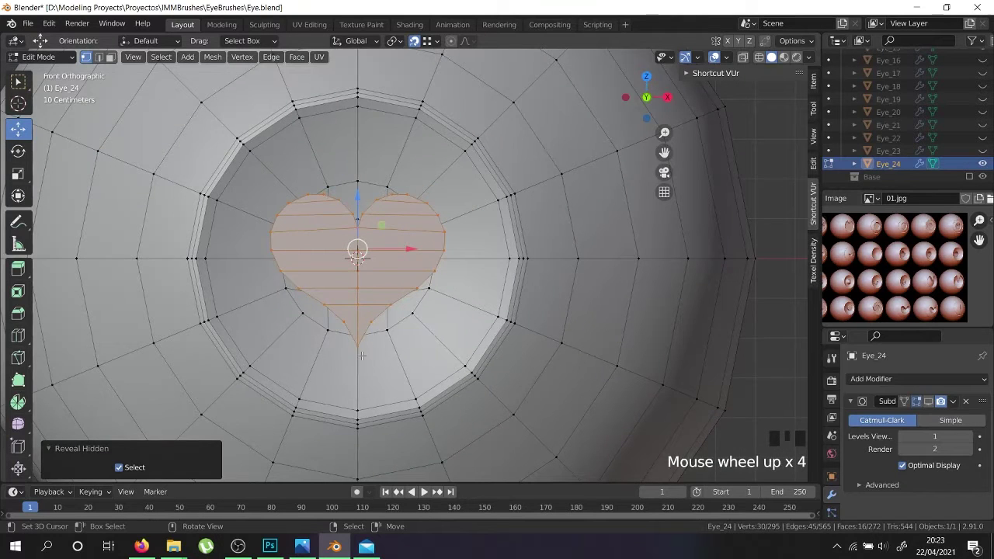
# Fill faces between the heart's lower left outline, starting at its tip, and the eye's surrounding ring.
pyautogui.rightClick(360, 349)
pyautogui.moveTo(359, 349); pyautogui.dragTo(350, 398, button='middle')
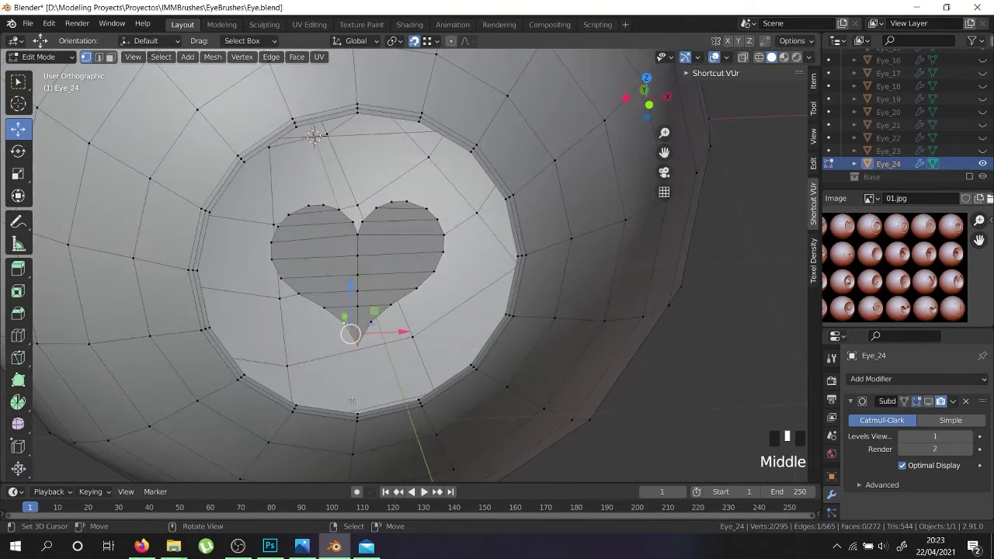
pyautogui.scroll(1, 350, 398)
pyautogui.keyDown('shift'); pyautogui.rightClick(354, 409); pyautogui.keyUp('shift')
pyautogui.keyDown('shift'); pyautogui.rightClick(286, 405); pyautogui.keyUp('shift')
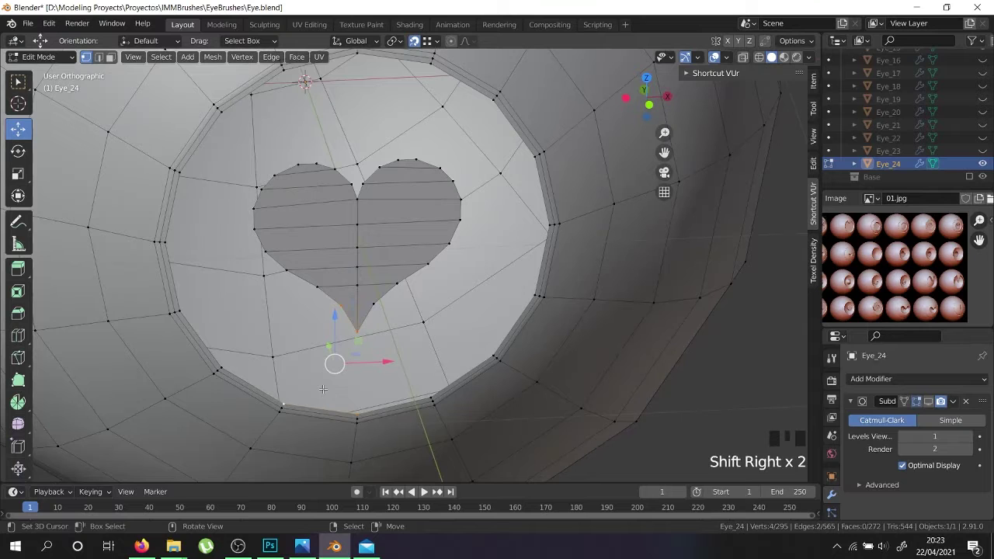
pyautogui.press('f')
pyautogui.rightClick(317, 288)
pyautogui.keyDown('shift'); pyautogui.rightClick(217, 371); pyautogui.keyUp('shift')
pyautogui.press('f')
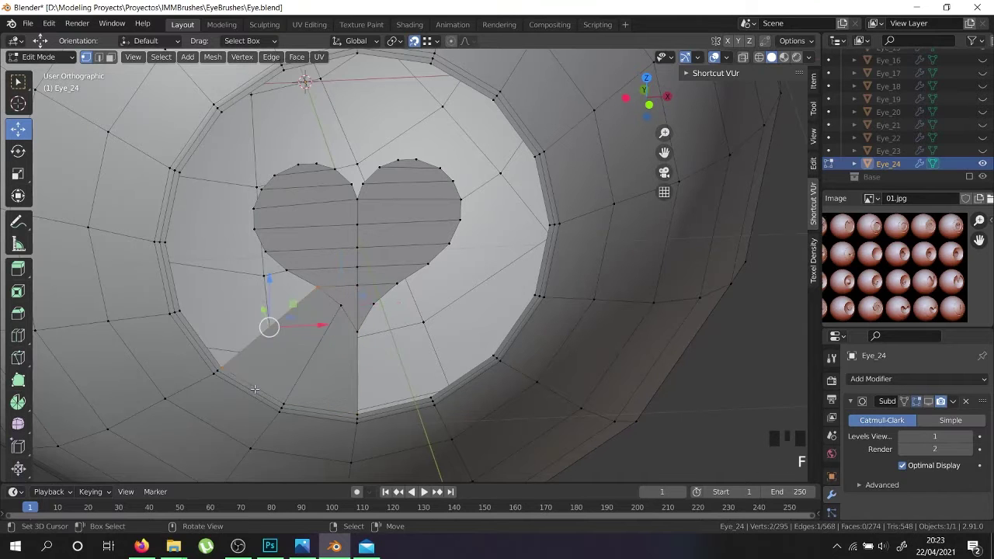
pyautogui.press('f')
pyautogui.press('f')
# Fill faces between the heart's lower right outline and the ring, up to the ring's horizontal midline.
pyautogui.moveTo(197, 259); pyautogui.dragTo(264, 243, button='middle')
pyautogui.keyDown('shift'); pyautogui.moveTo(318, 393); pyautogui.dragTo(293, 405, button='middle'); pyautogui.keyUp('shift')
pyautogui.keyDown('shift'); pyautogui.moveTo(310, 440); pyautogui.dragTo(305, 403, button='middle'); pyautogui.keyUp('shift')
pyautogui.press('f')
pyautogui.press('f')
pyautogui.press('f')
pyautogui.press('f')
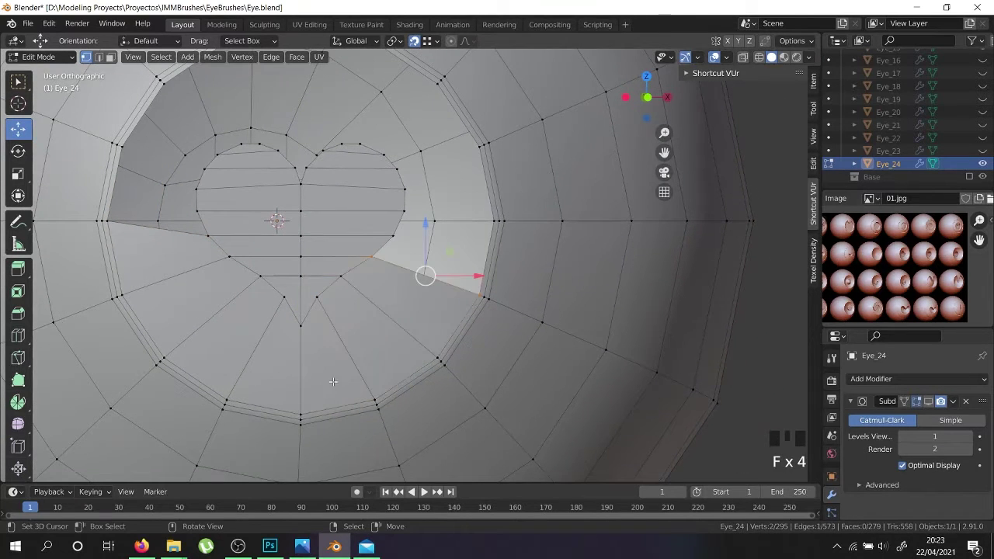
pyautogui.press('f')
# Fill the notch between the heart's two lobes with faces up to the crest.
pyautogui.keyDown('shift'); pyautogui.moveTo(313, 294); pyautogui.dragTo(331, 381, button='middle'); pyautogui.keyUp('shift')
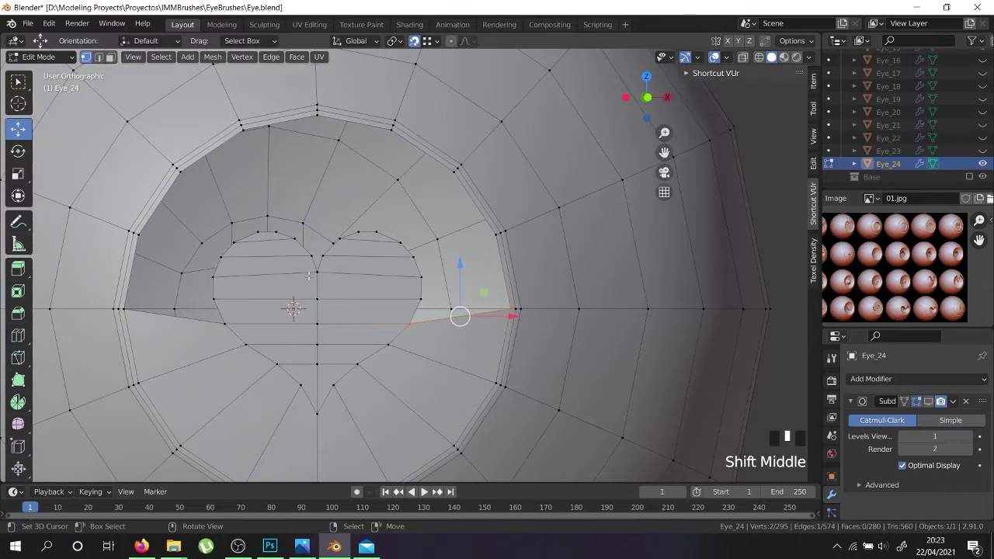
pyautogui.scroll(1, 309, 277)
pyautogui.rightClick(314, 267)
pyautogui.keyDown('shift'); pyautogui.rightClick(315, 266); pyautogui.keyUp('shift')
pyautogui.keyDown('shift'); pyautogui.rightClick(315, 266); pyautogui.keyUp('shift')
pyautogui.keyDown('shift'); pyautogui.moveTo(314, 266); pyautogui.dragTo(295, 386, button='middle'); pyautogui.keyUp('shift')
pyautogui.scroll(2, 295, 385)
pyautogui.scroll(-2, 306, 385)
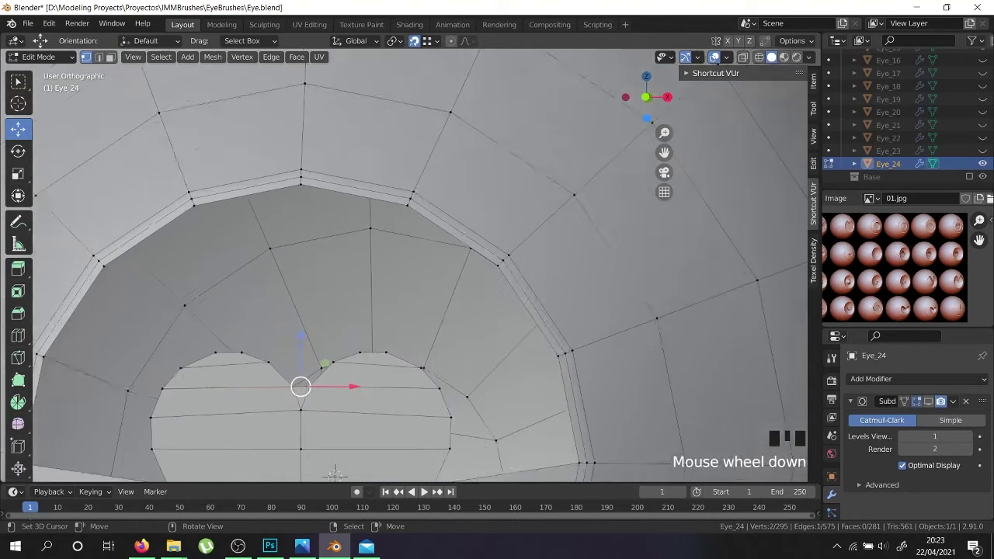
pyautogui.press('f')
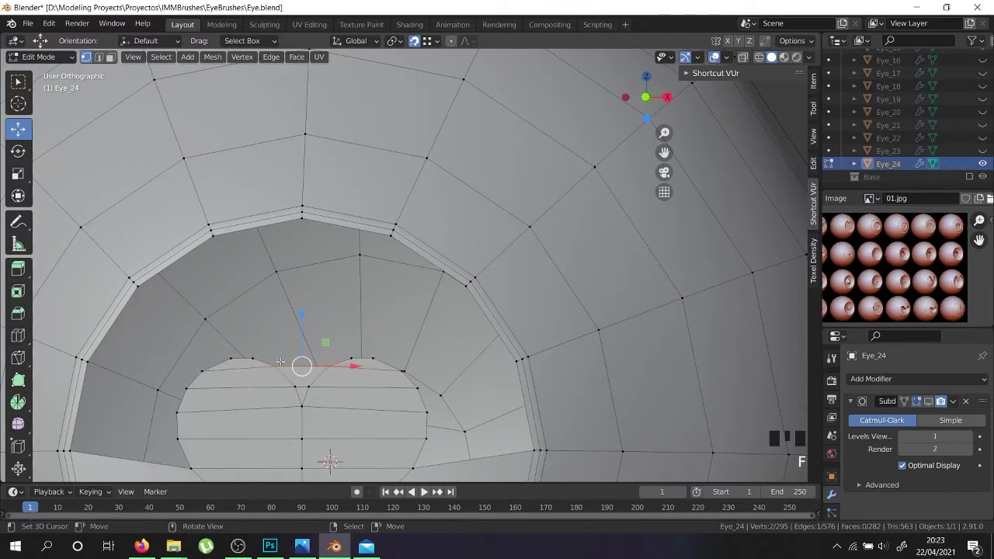
pyautogui.press('f')
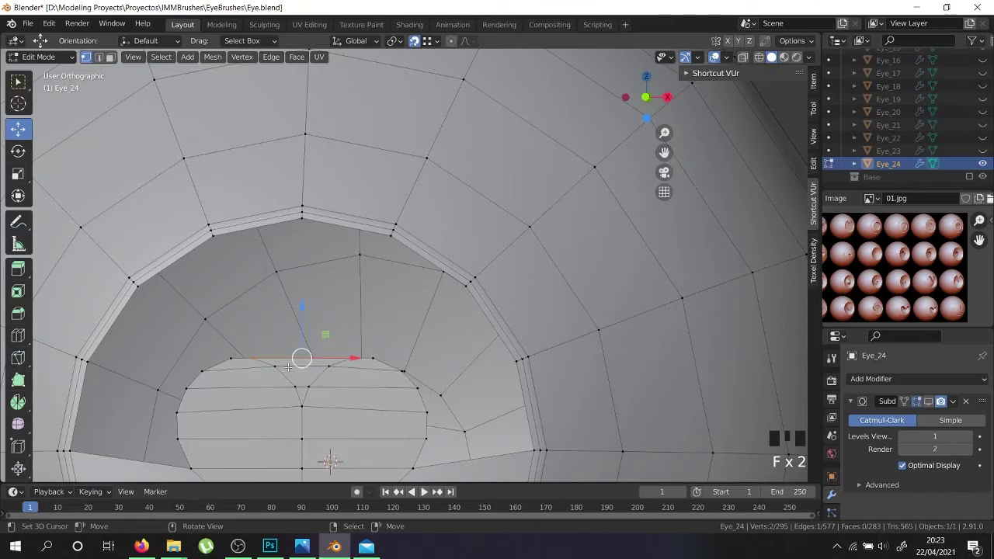
# Undo the last notch faces and connect the heart's notch vertex to the ring's top vertex with an edge.
pyautogui.hotkey('ctrl', 'z')
pyautogui.hotkey('ctrl', 'z')
pyautogui.hotkey('ctrl', 'z')
pyautogui.rightClick(299, 404)
pyautogui.keyDown('shift'); pyautogui.rightClick(303, 230); pyautogui.keyUp('shift')
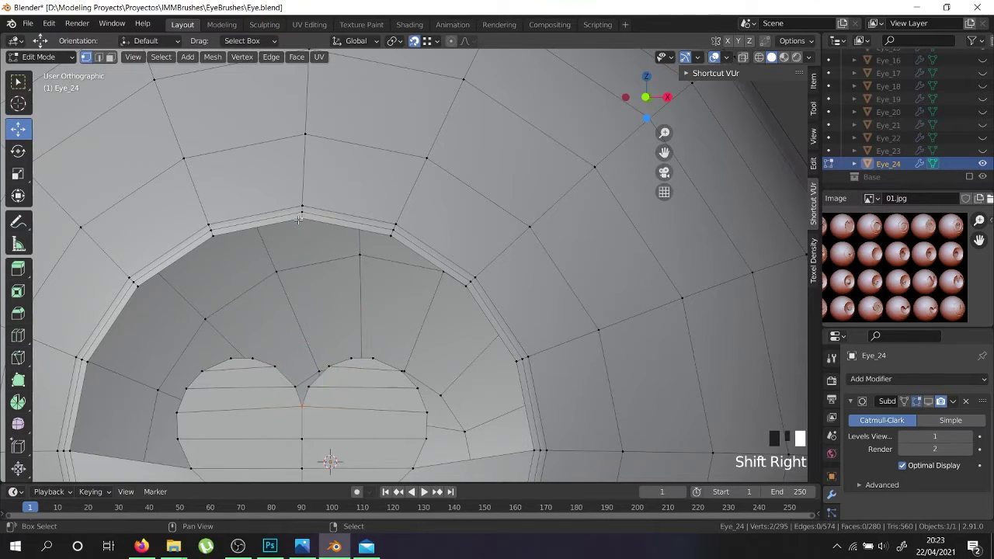
pyautogui.scroll(2, 305, 397)
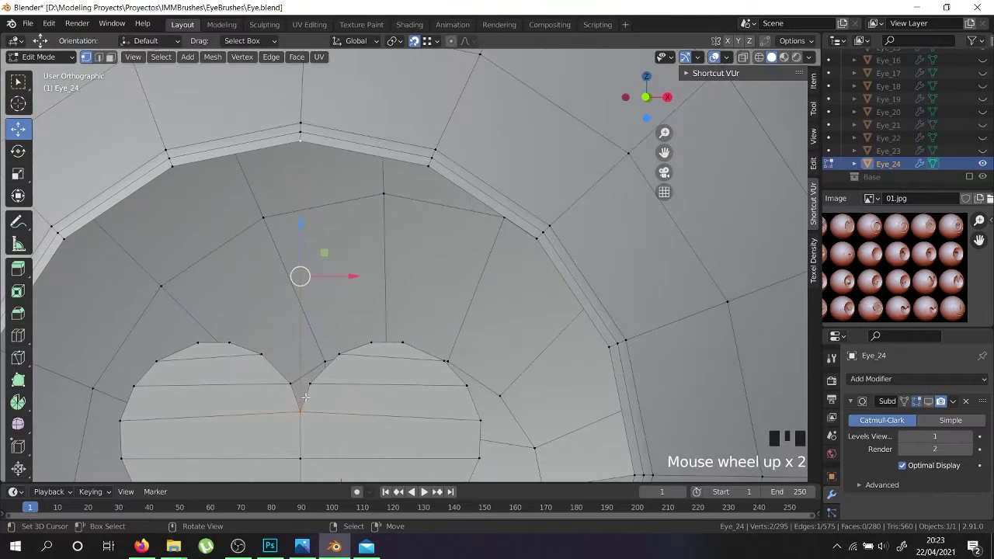
# Add a vertex on the central edge above the notch and move it down about 0.129 m in Z.
pyautogui.hotkey('ctrl', 'r')
pyautogui.click(303, 347)
pyautogui.moveTo(295, 326); pyautogui.dragTo(295, 324)
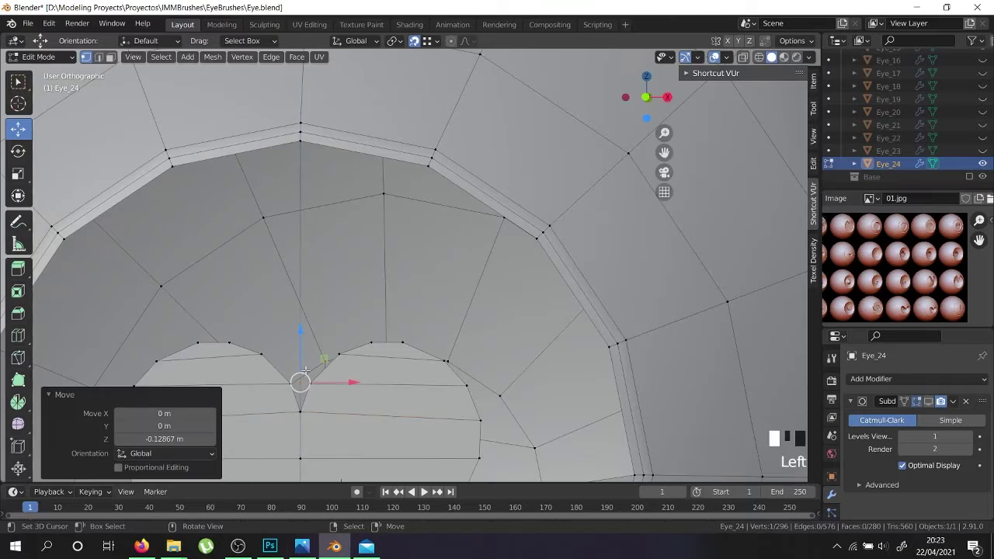
# Fill the bottom of the heart's notch with two triangles, one on each side of the central edge.
pyautogui.scroll(4, 305, 403)
pyautogui.rightClick(291, 427)
pyautogui.keyDown('shift'); pyautogui.rightClick(276, 372); pyautogui.keyUp('shift')
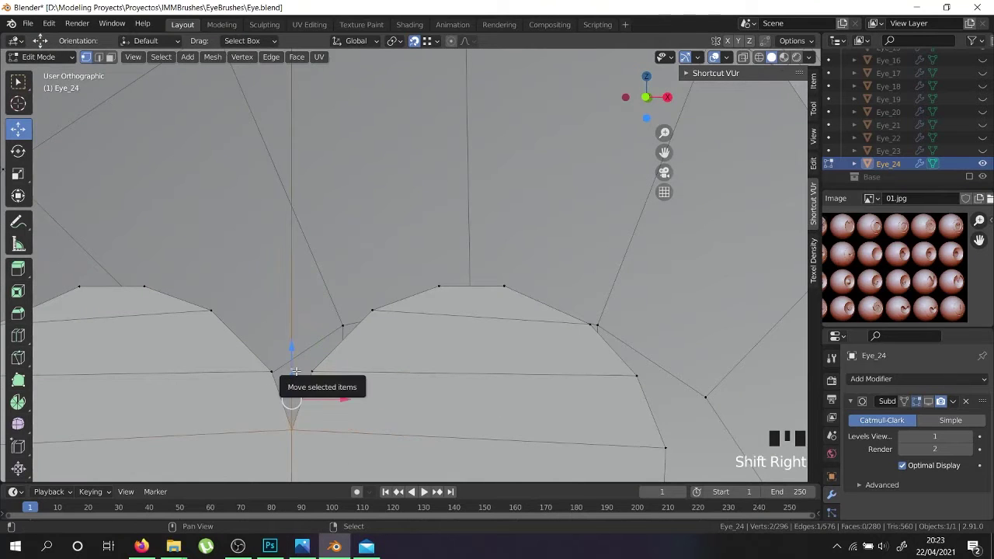
pyautogui.keyDown('shift'); pyautogui.rightClick(320, 378); pyautogui.keyUp('shift')
pyautogui.rightClick(292, 370)
pyautogui.keyDown('shift'); pyautogui.rightClick(292, 426); pyautogui.keyUp('shift')
pyautogui.press('f')
pyautogui.hotkey('ctrl', 'z')
pyautogui.rightClick(293, 373)
pyautogui.keyDown('shift'); pyautogui.rightClick(274, 374); pyautogui.keyUp('shift')
pyautogui.keyDown('shift'); pyautogui.rightClick(295, 423); pyautogui.keyUp('shift')
pyautogui.press('f')
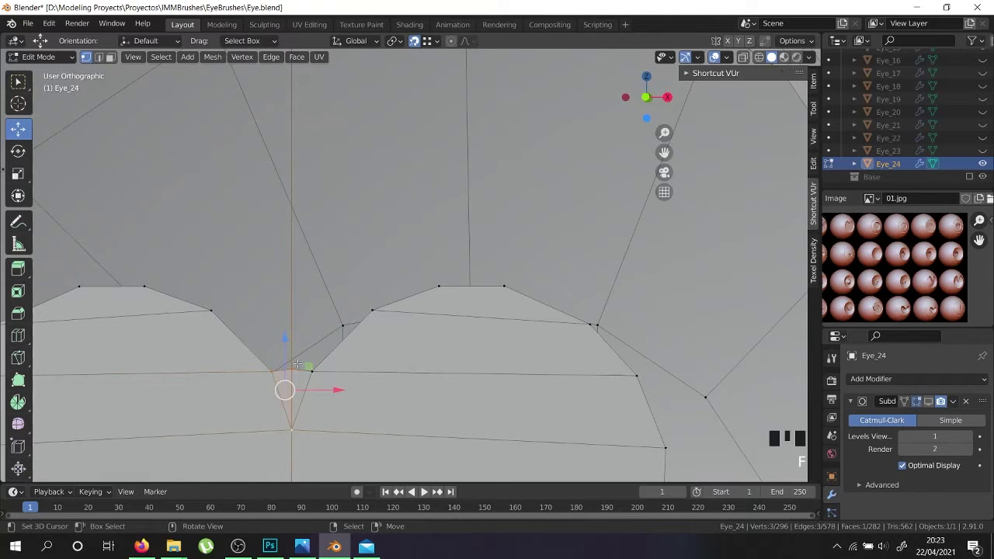
# Add another vertex on the central edge above the notch and lower it to the next pair of outline vertices.
pyautogui.scroll(-3, 289, 381)
pyautogui.scroll(1, 289, 380)
pyautogui.hotkey('ctrl', 'r')
pyautogui.click(292, 303)
pyautogui.rightClick(295, 309)
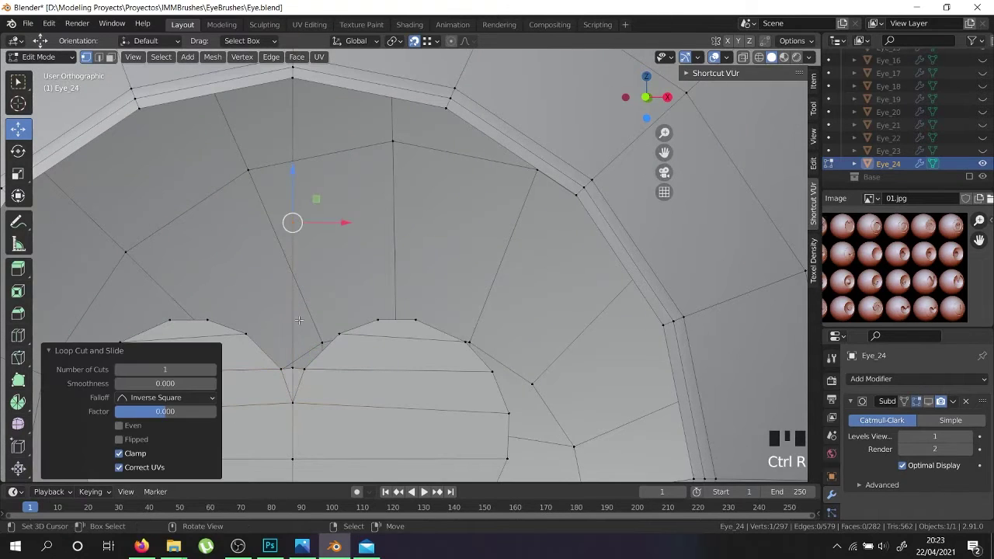
pyautogui.moveTo(296, 190); pyautogui.dragTo(291, 281)
# Fill the two faces beside the central edge between the notch triangles and the lobes' next outline vertices.
pyautogui.rightClick(303, 368)
pyautogui.keyDown('shift'); pyautogui.rightClick(291, 368); pyautogui.keyUp('shift')
pyautogui.keyDown('shift'); pyautogui.rightClick(329, 339); pyautogui.keyUp('shift')
pyautogui.press('f')
pyautogui.rightClick(291, 367)
pyautogui.keyDown('shift'); pyautogui.rightClick(281, 368); pyautogui.keyUp('shift')
pyautogui.press('f')
# Try to fill a single face between the left lobe's crest and the ring's upper left segment.
pyautogui.scroll(-3, 288, 367)
pyautogui.keyDown('shift'); pyautogui.moveTo(236, 385); pyautogui.dragTo(268, 315, button='middle'); pyautogui.keyUp('shift')
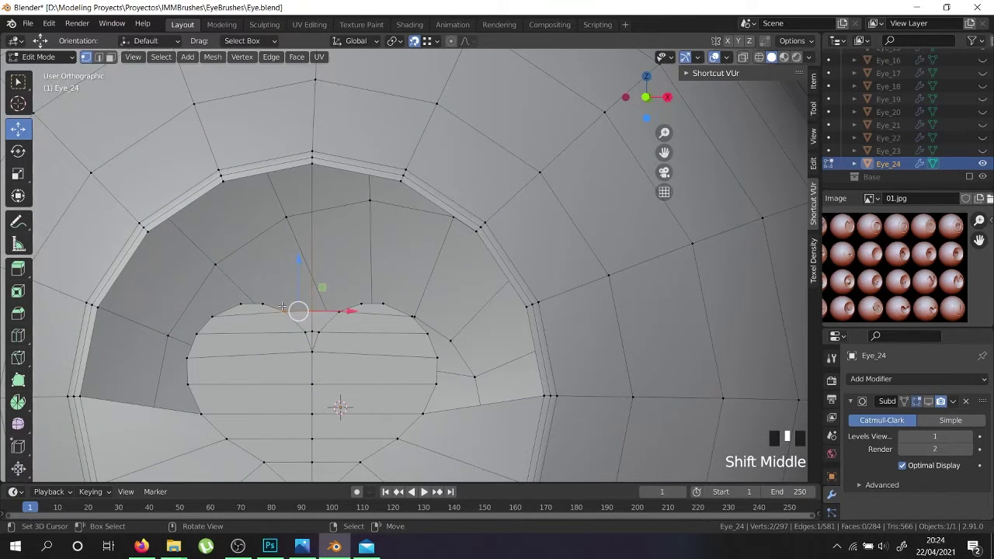
pyautogui.rightClick(262, 304)
pyautogui.keyDown('shift'); pyautogui.rightClick(240, 304); pyautogui.keyUp('shift')
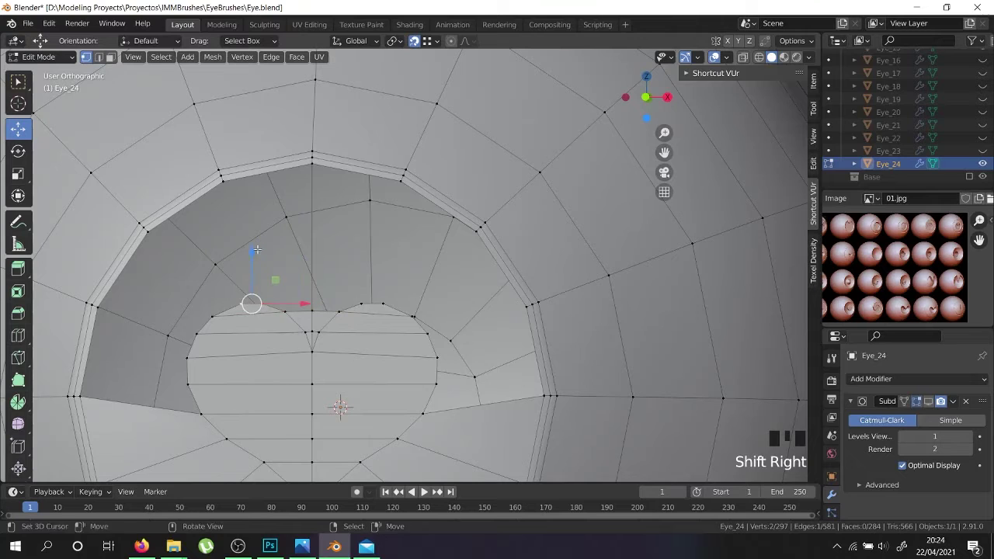
pyautogui.keyDown('shift'); pyautogui.rightClick(312, 162); pyautogui.keyUp('shift')
pyautogui.press('f')
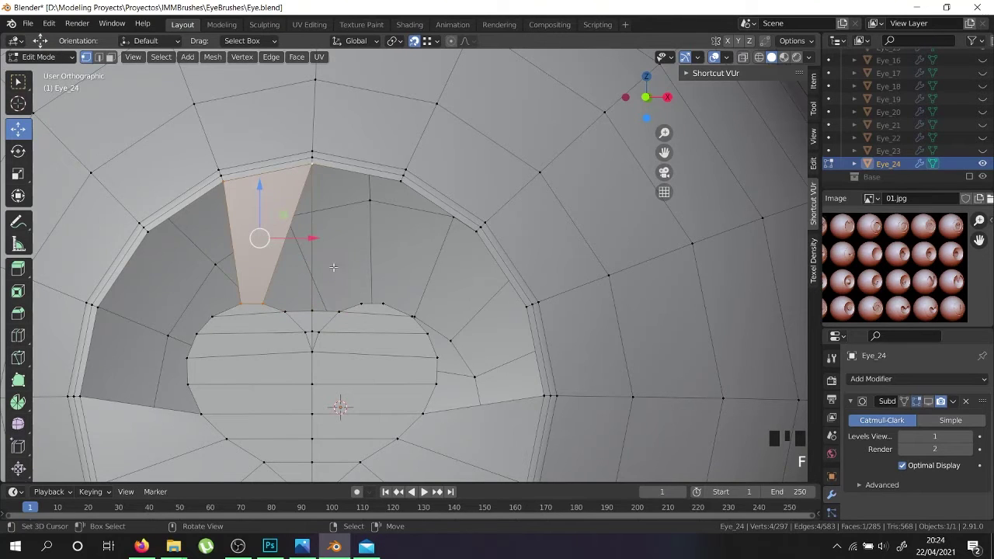
pyautogui.hotkey('ctrl', 'z')
pyautogui.rightClick(285, 311)
pyautogui.keyDown('shift'); pyautogui.rightClick(259, 304); pyautogui.keyUp('shift')
pyautogui.keyDown('shift'); pyautogui.rightClick(223, 177); pyautogui.keyUp('shift')
pyautogui.keyDown('shift'); pyautogui.rightClick(312, 161); pyautogui.keyUp('shift')
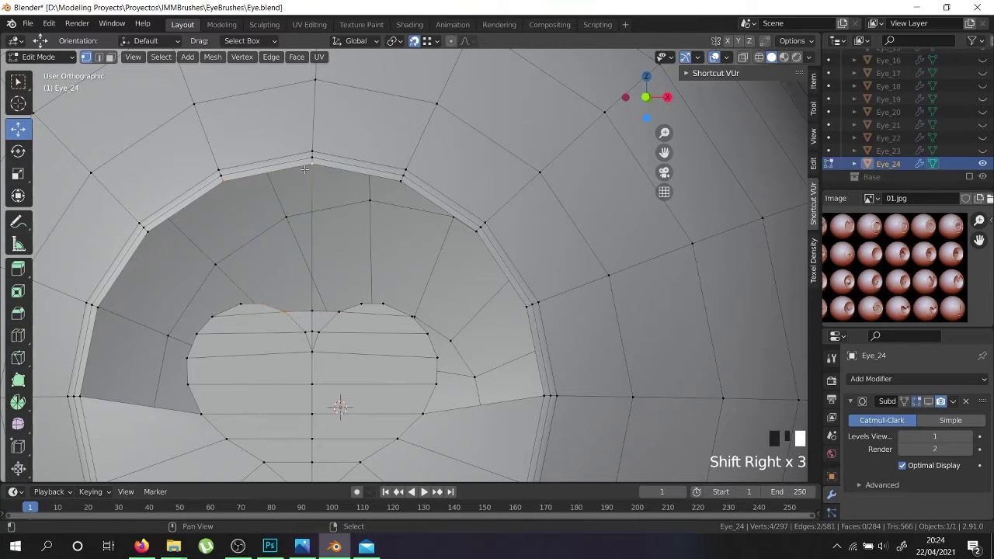
pyautogui.press('f')
pyautogui.hotkey('ctrl', 'z')
# Fill one face on each side of the central edge, between the top of the filled notch and the ring.
pyautogui.rightClick(285, 312)
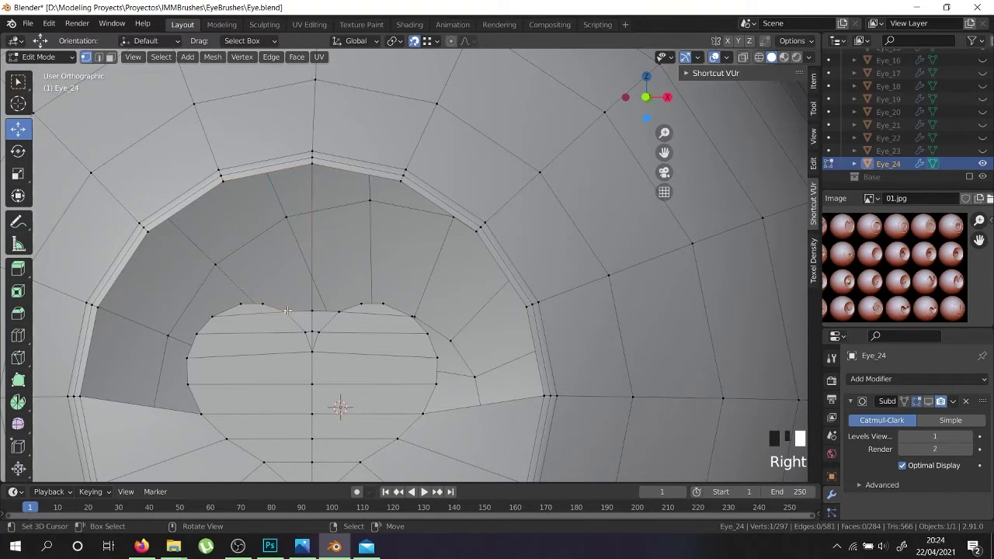
pyautogui.keyDown('shift'); pyautogui.rightClick(312, 310); pyautogui.keyUp('shift')
pyautogui.keyDown('shift'); pyautogui.rightClick(223, 177); pyautogui.keyUp('shift')
pyautogui.keyDown('shift'); pyautogui.rightClick(311, 162); pyautogui.keyUp('shift')
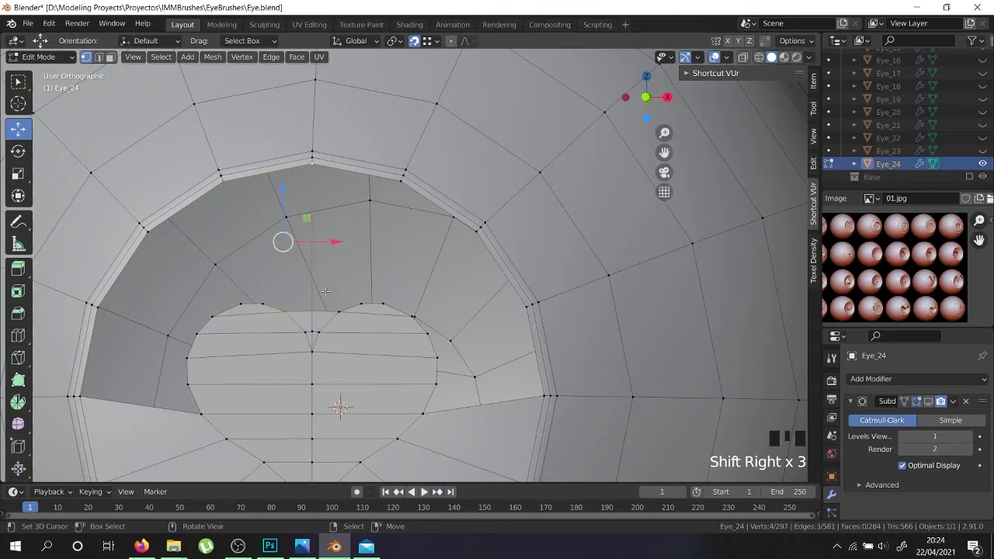
pyautogui.press('f')
pyautogui.rightClick(320, 310)
pyautogui.keyDown('shift'); pyautogui.rightClick(339, 310); pyautogui.keyUp('shift')
pyautogui.keyDown('shift'); pyautogui.rightClick(312, 161); pyautogui.keyUp('shift')
pyautogui.keyDown('shift'); pyautogui.rightClick(400, 180); pyautogui.keyUp('shift')
pyautogui.press('f')
# Add three evenly spaced loop cuts across the two faces above the heart's notch.
pyautogui.rightClick(337, 309)
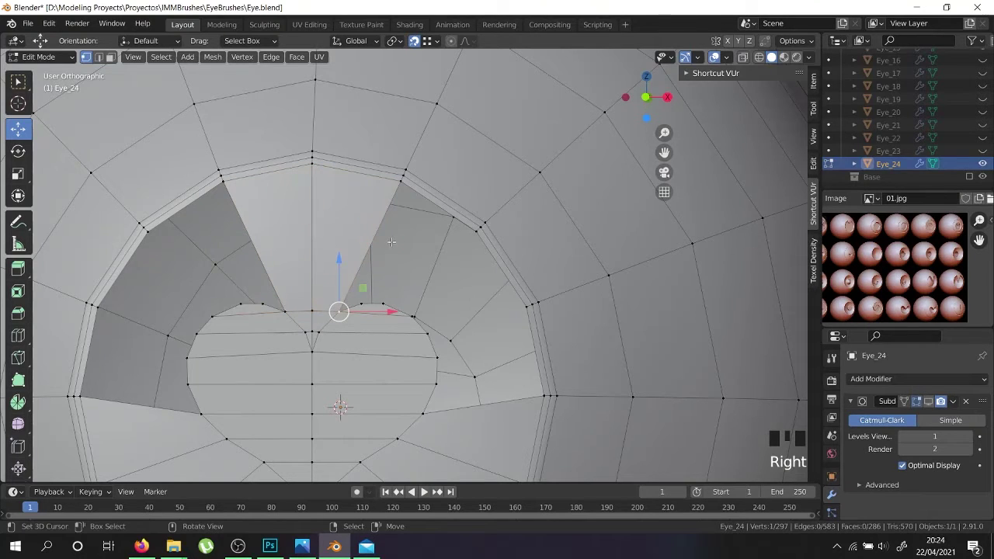
pyautogui.hotkey('ctrl', 'r')
pyautogui.scroll(2, 352, 271)
pyautogui.click(353, 271)
pyautogui.rightClick(353, 272)
pyautogui.scroll(3, 353, 272)
# Enable X mirror editing and snap the lowest loop's outer vertices onto the lobes' inner crest vertices.
pyautogui.rightClick(358, 289)
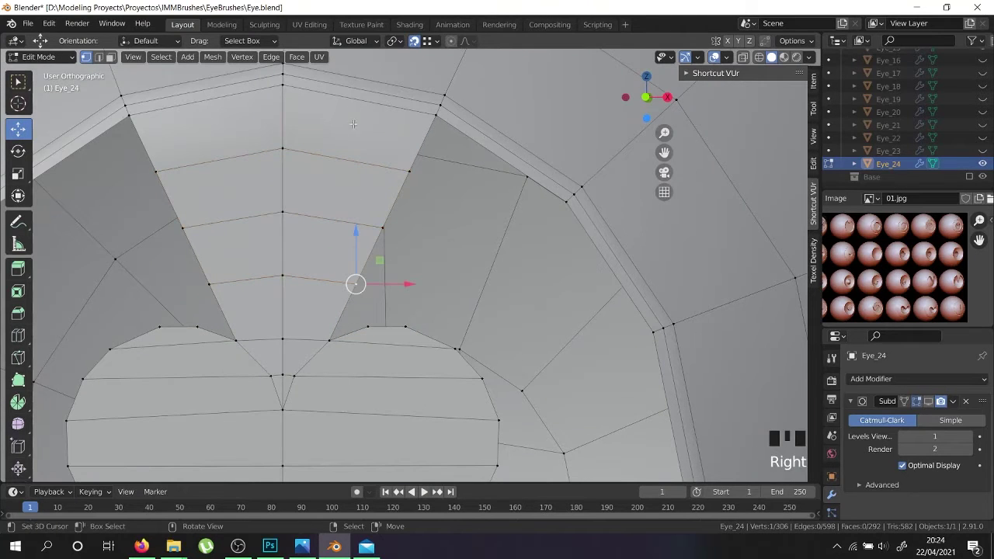
pyautogui.click(726, 43)
pyautogui.press('g')
pyautogui.click(372, 335)
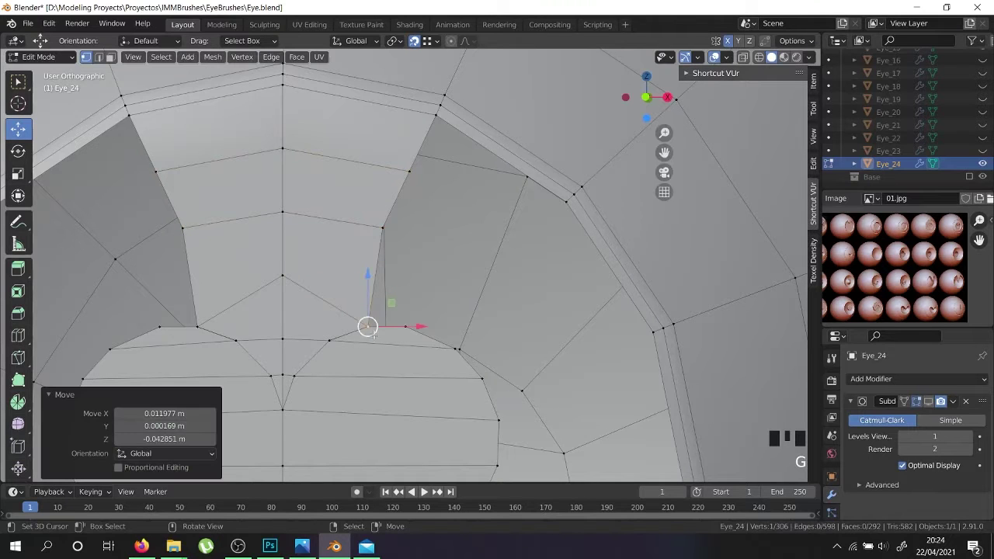
# Delete the two upper edge loops in the faces above the notch.
pyautogui.rightClick(387, 232)
pyautogui.rightClick(300, 219)
pyautogui.keyDown('alt'); pyautogui.keyDown('shift'); pyautogui.rightClick(300, 219); pyautogui.keyUp('shift'); pyautogui.keyUp('alt')
pyautogui.press('x')
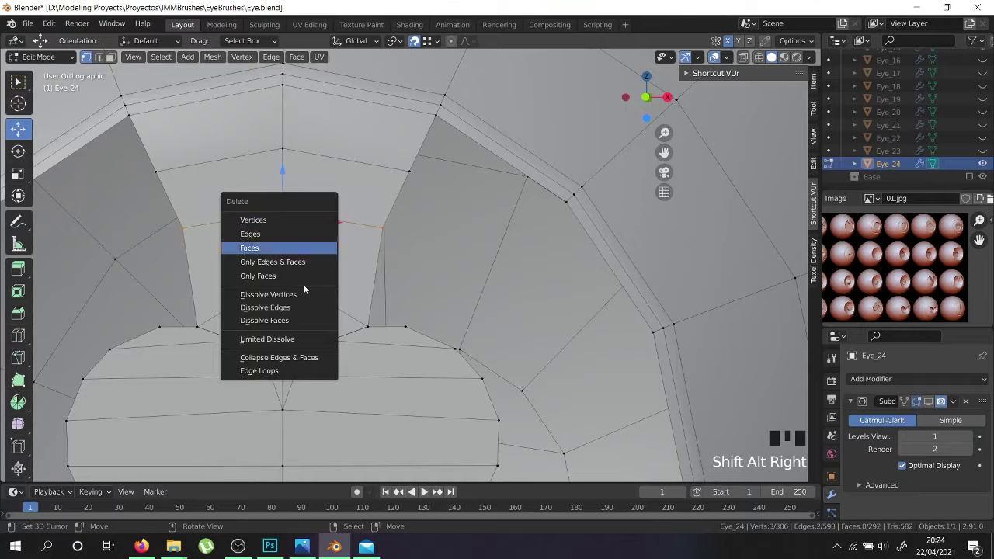
pyautogui.click(259, 371)
pyautogui.rightClick(312, 153)
pyautogui.rightClick(312, 154)
pyautogui.keyDown('alt'); pyautogui.keyDown('shift'); pyautogui.rightClick(326, 156); pyautogui.keyUp('shift'); pyautogui.keyUp('alt')
pyautogui.press('x')
pyautogui.click(327, 199)
# Select the whole mesh and merge its vertices by distance.
pyautogui.scroll(-2, 341, 202)
pyautogui.press('a')
pyautogui.press('a')
pyautogui.press('a')
pyautogui.press('w')
pyautogui.moveTo(326, 286)
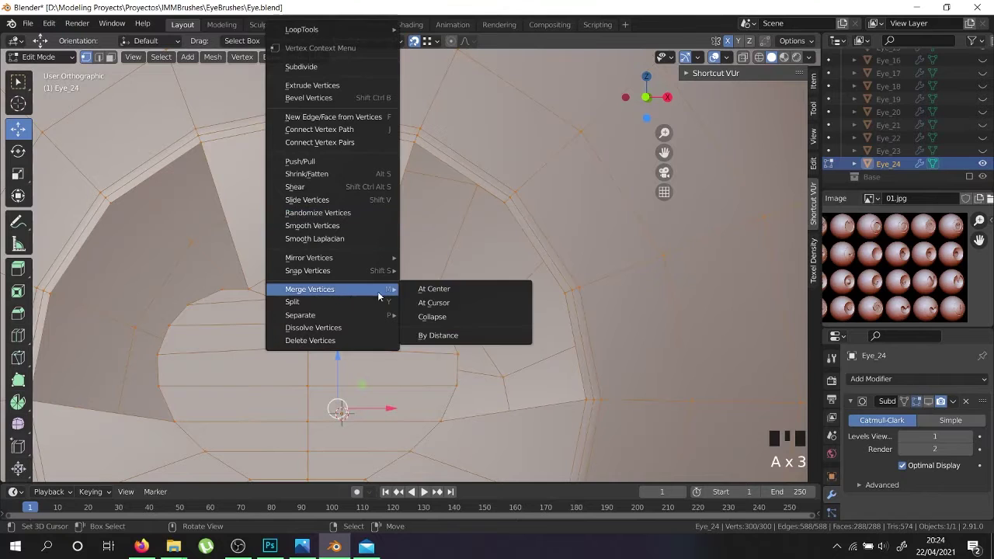
pyautogui.click(443, 334)
# Try to fill the gap between the heart's upper left outline and the ring, starting at the horizontal midline.
pyautogui.keyDown('shift'); pyautogui.moveTo(192, 381); pyautogui.dragTo(481, 331, button='middle'); pyautogui.keyUp('shift')
pyautogui.rightClick(461, 368)
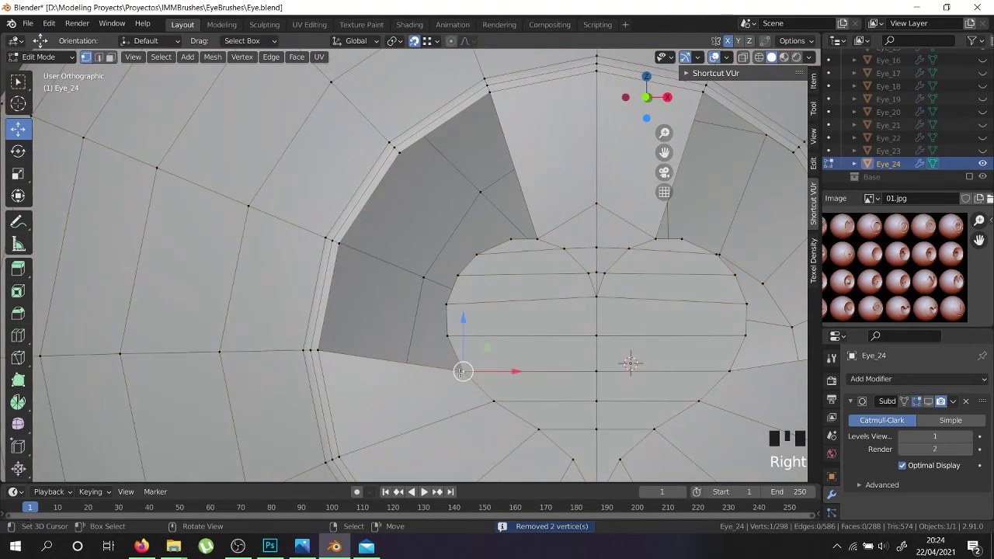
pyautogui.keyDown('shift'); pyautogui.rightClick(326, 344); pyautogui.keyUp('shift')
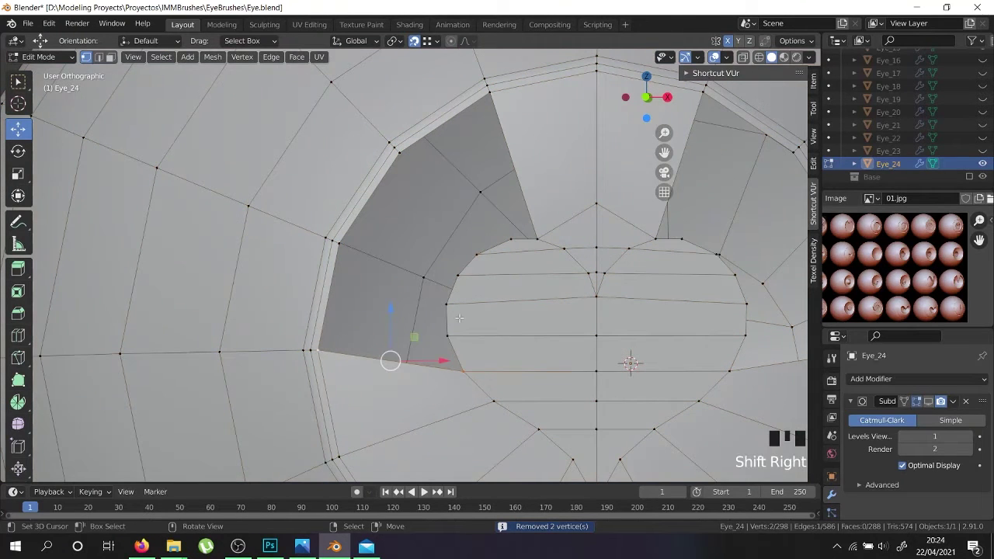
pyautogui.press('f')
pyautogui.press('f')
pyautogui.press('f')
pyautogui.press('f')
pyautogui.press('f')
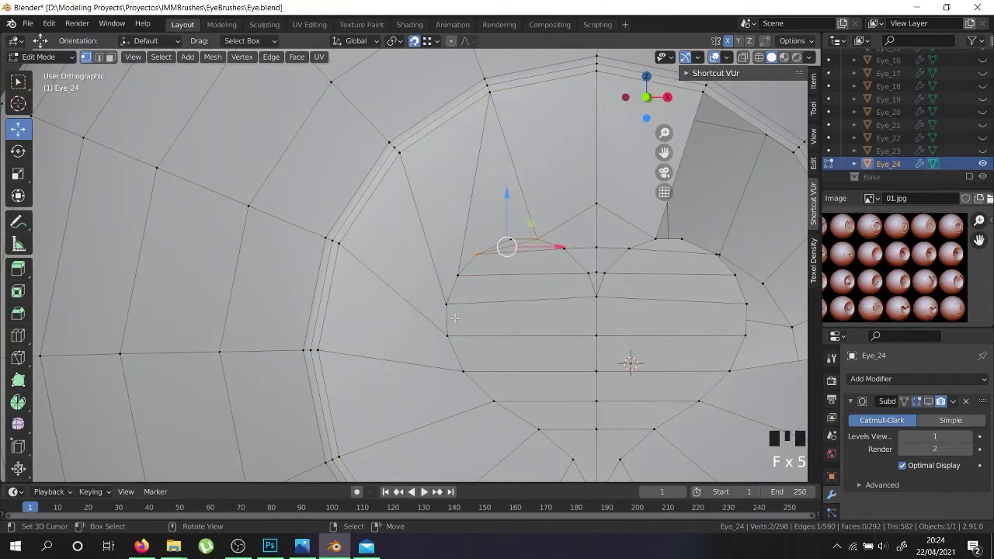
pyautogui.hotkey('ctrl', 'z')
pyautogui.hotkey('ctrl', 'z')
pyautogui.hotkey('ctrl', 'z')
pyautogui.hotkey('ctrl', 'z')
pyautogui.hotkey('ctrl', 'z')
pyautogui.hotkey('ctrl', 'z')
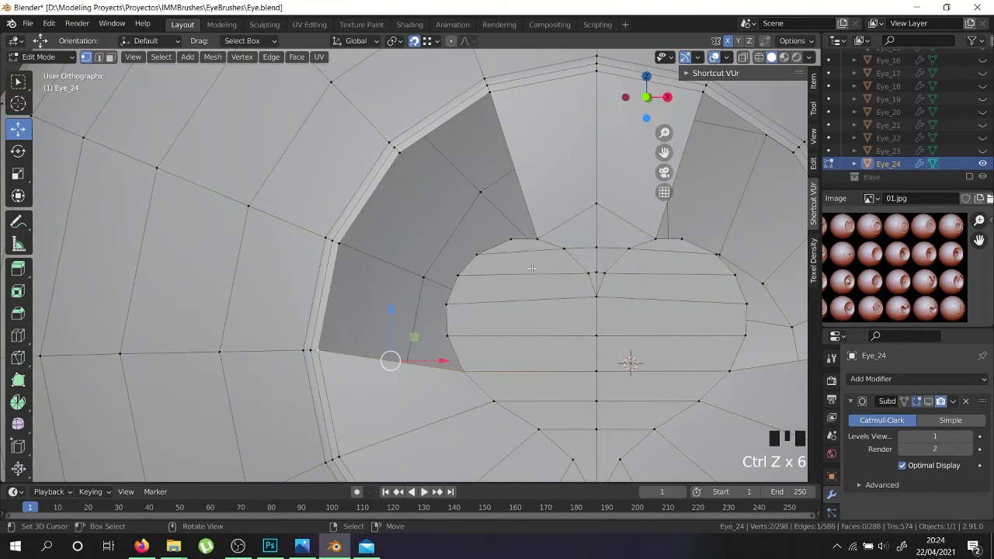
# Delete two alternate horizontal edge loops across the upper half of the heart.
pyautogui.scroll(-1, 608, 317)
pyautogui.keyDown('shift'); pyautogui.moveTo(608, 317); pyautogui.dragTo(452, 275, button='middle'); pyautogui.keyUp('shift')
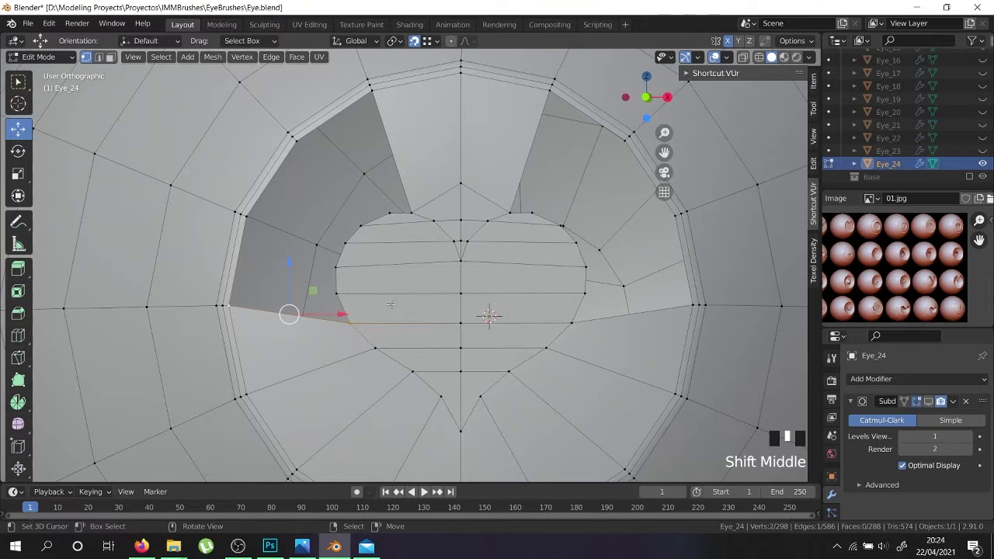
pyautogui.rightClick(362, 293)
pyautogui.keyDown('shift'); pyautogui.moveTo(389, 293); pyautogui.dragTo(311, 305, button='middle'); pyautogui.keyUp('shift')
pyautogui.keyDown('alt'); pyautogui.keyDown('shift'); pyautogui.rightClick(326, 307); pyautogui.keyUp('shift'); pyautogui.keyUp('alt')
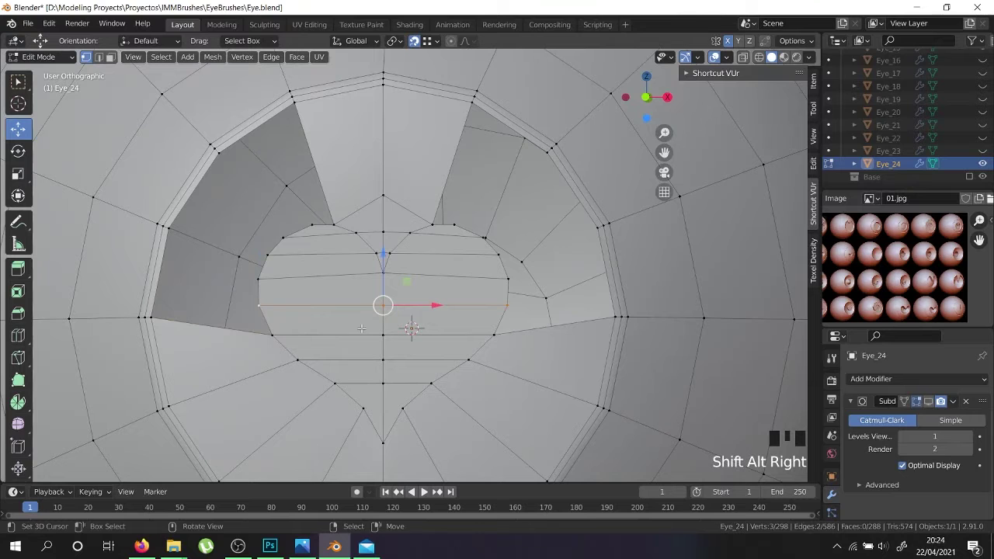
pyautogui.keyDown('alt'); pyautogui.keyDown('shift'); pyautogui.rightClick(322, 256); pyautogui.keyUp('shift'); pyautogui.keyUp('alt')
pyautogui.press('x')
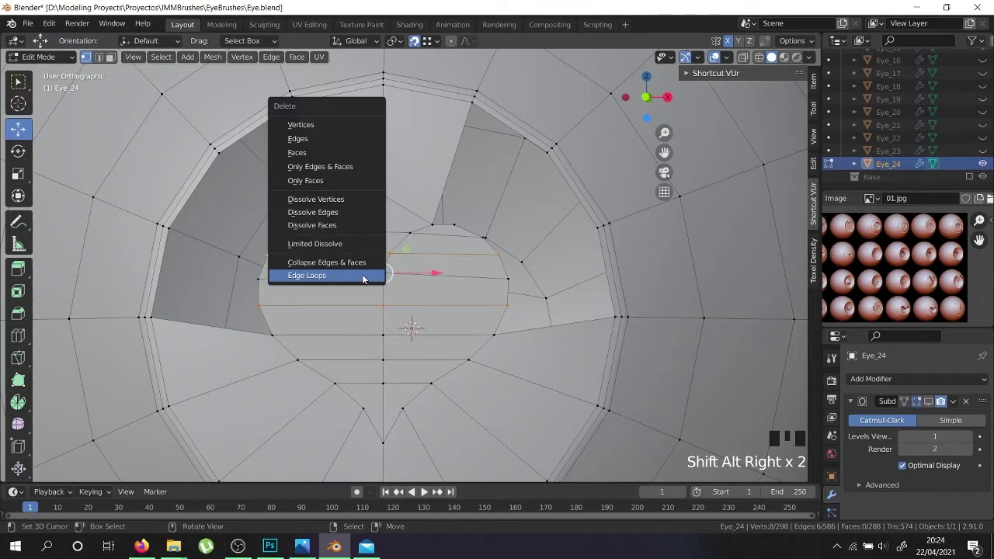
pyautogui.click(362, 275)
pyautogui.press('Tab')
pyautogui.press('Tab')
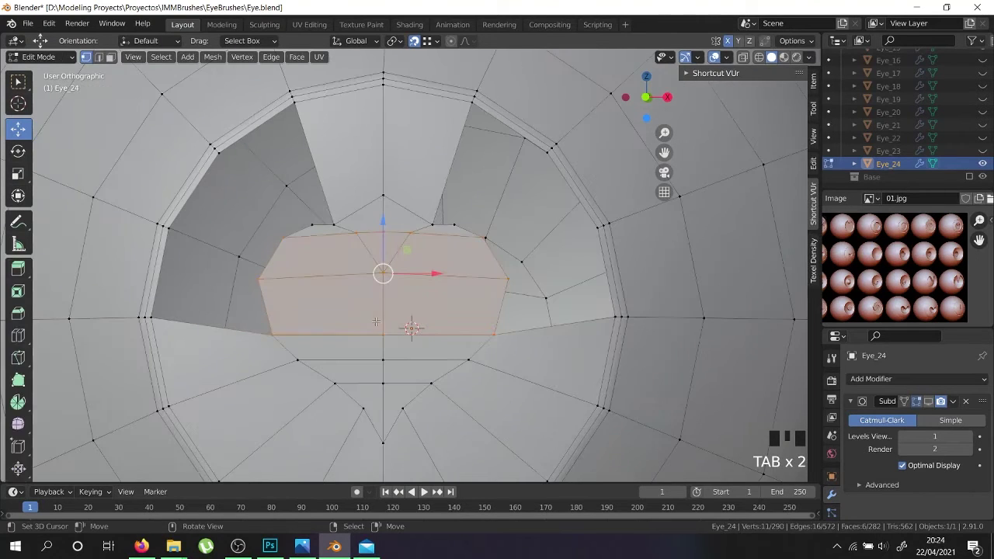
# Lower the heart's horizontal edge row that passes through the bottom of the notch.
pyautogui.rightClick(381, 274)
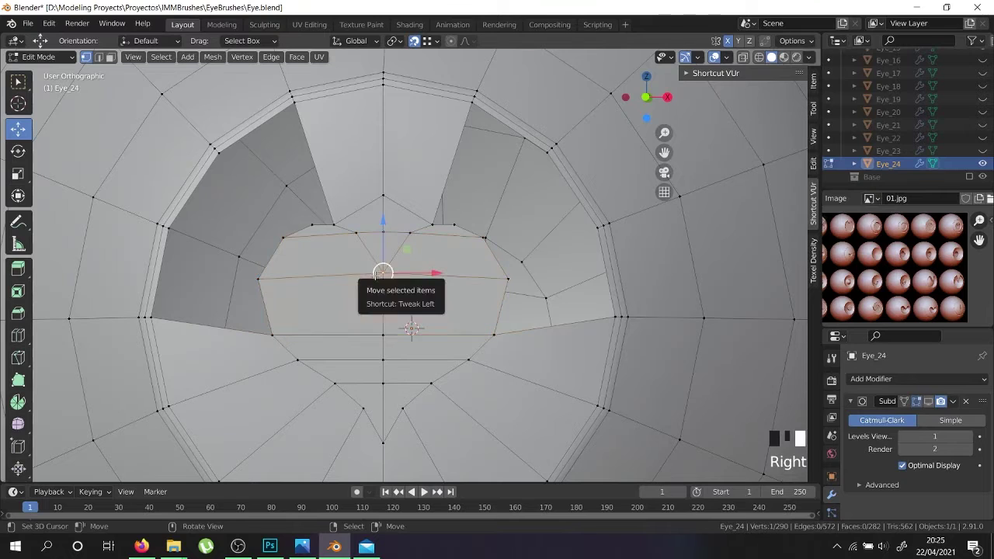
pyautogui.keyDown('ctrl'); pyautogui.rightClick(259, 278); pyautogui.keyUp('ctrl')
pyautogui.keyDown('ctrl'); pyautogui.rightClick(488, 278); pyautogui.keyUp('ctrl')
pyautogui.moveTo(383, 226); pyautogui.dragTo(381, 242)
pyautogui.click(384, 232)
# Slide the heart's next lower edge row upward to align it with the ring's horizontal midline.
pyautogui.rightClick(272, 336)
pyautogui.keyDown('ctrl'); pyautogui.rightClick(493, 335); pyautogui.keyUp('ctrl')
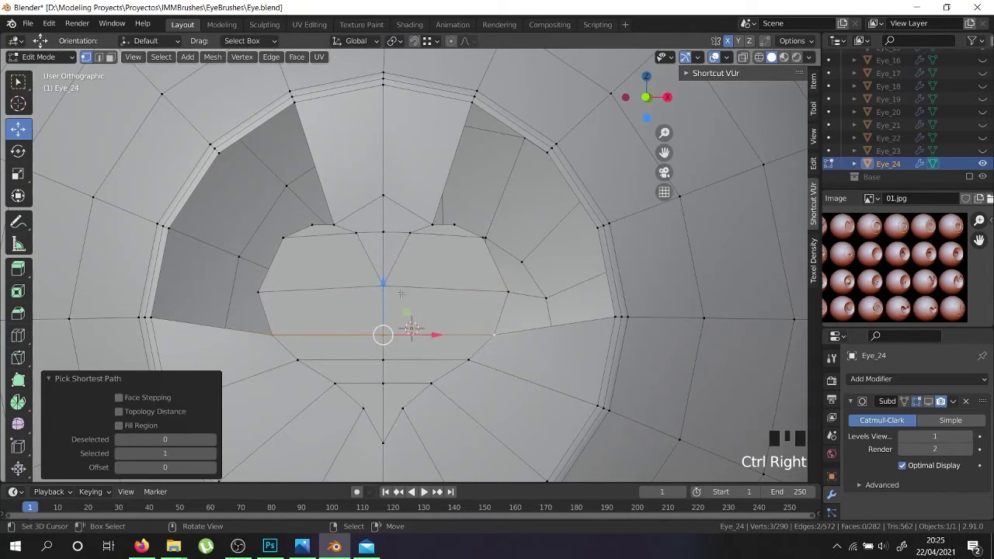
pyautogui.press('g')
pyautogui.press('g')
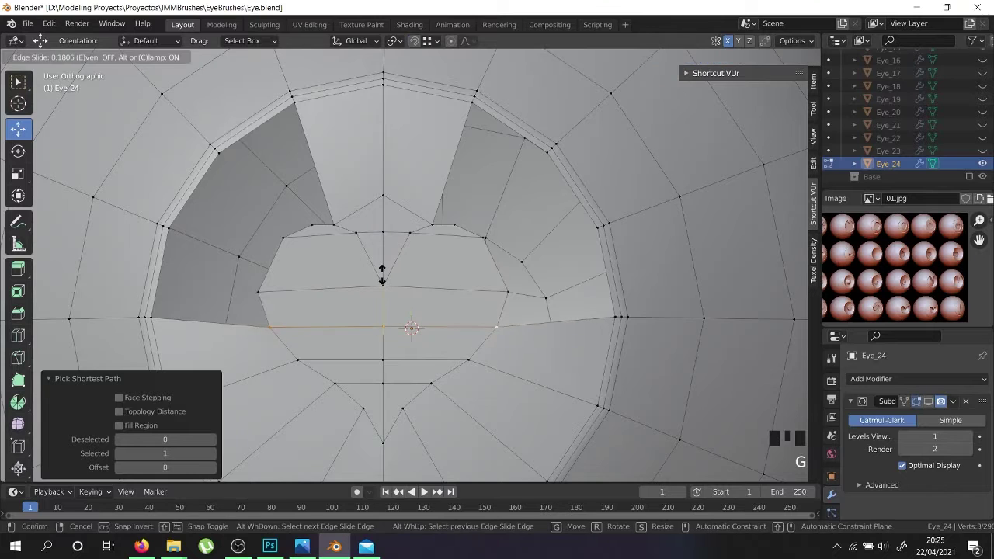
pyautogui.click(381, 269)
# Slide the heart's upper edge row downward with an edge slide factor of -0.378.
pyautogui.rightClick(284, 239)
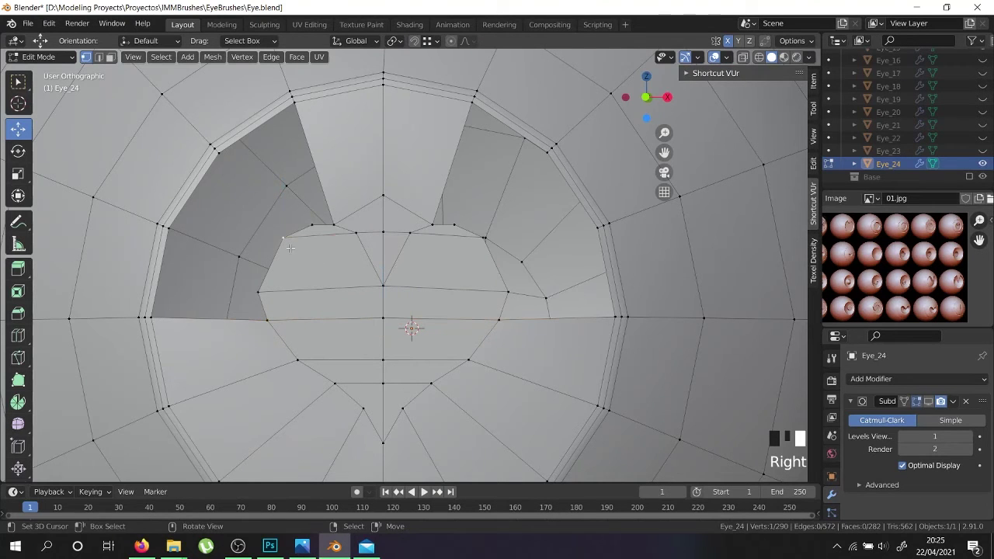
pyautogui.keyDown('ctrl'); pyautogui.rightClick(475, 241); pyautogui.keyUp('ctrl')
pyautogui.press('g')
pyautogui.press('g')
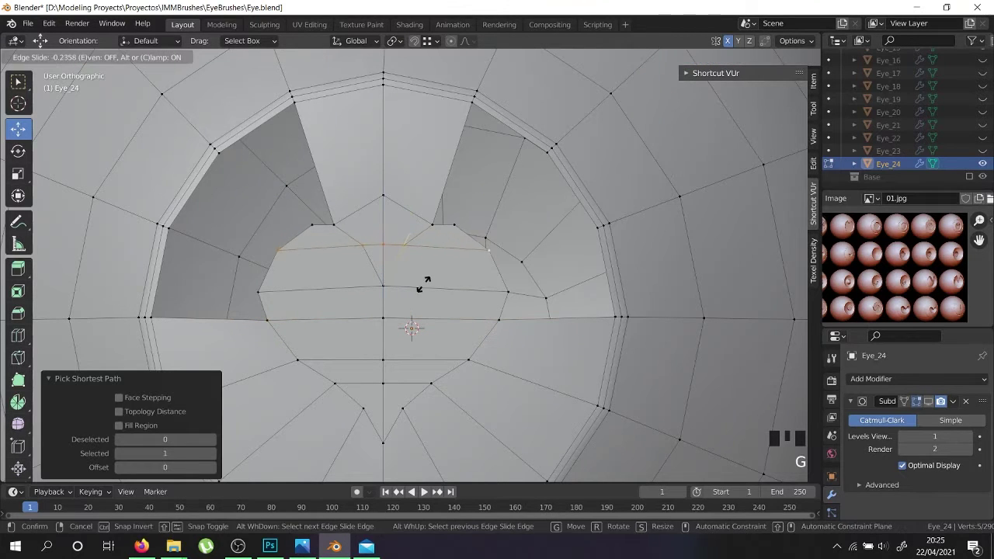
pyautogui.click(382, 255)
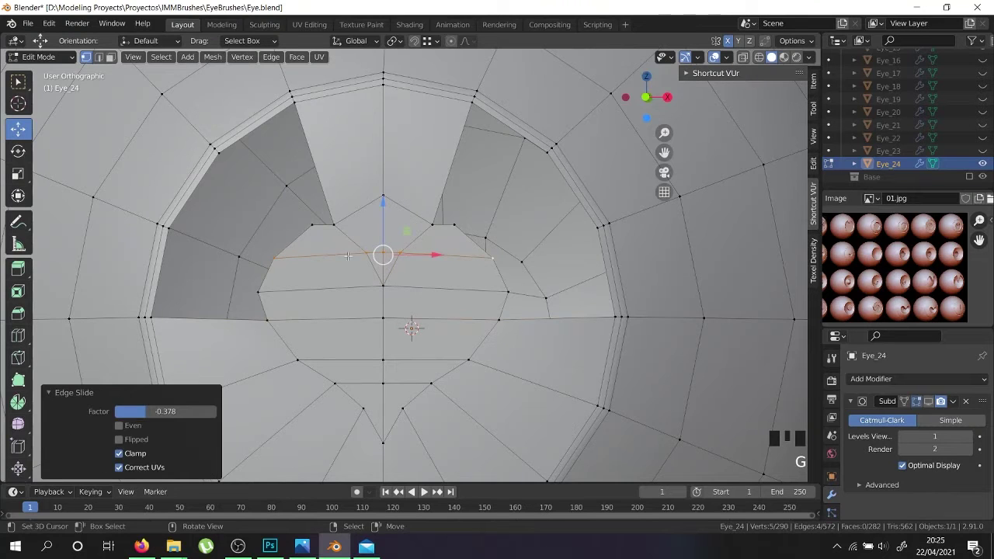
# Slide the outer crest vertices of both lobes down along the heart's outline.
pyautogui.rightClick(311, 225)
pyautogui.keyDown('shift'); pyautogui.rightClick(453, 226); pyautogui.keyUp('shift')
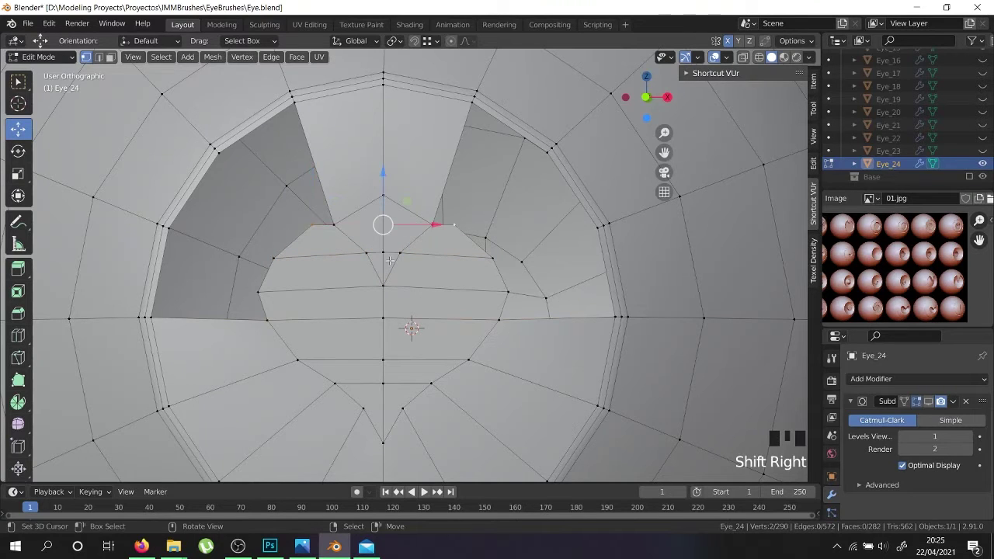
pyautogui.press('g')
pyautogui.press('g')
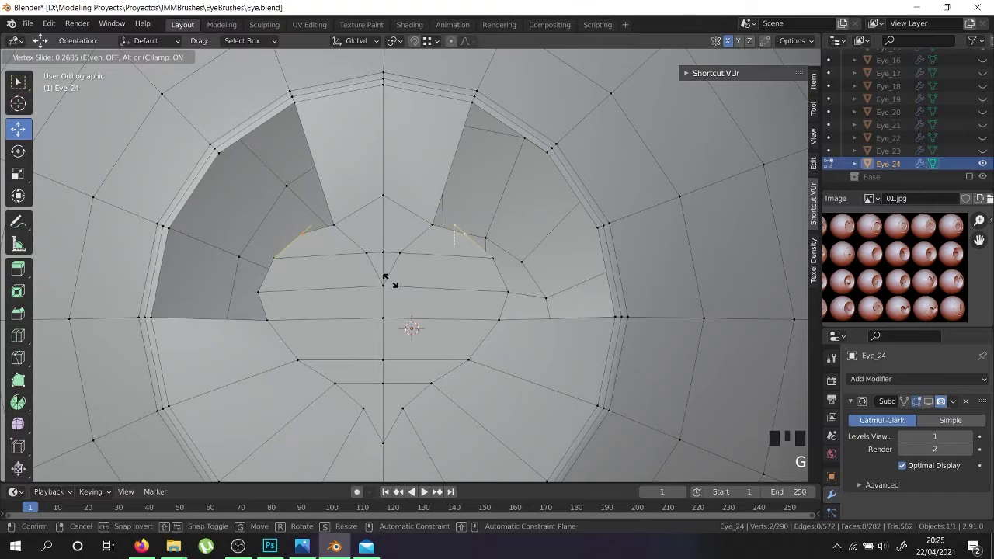
pyautogui.click(386, 280)
# Fill the face between the left lobe's crest edge and the ring's adjacent upper left segment.
pyautogui.rightClick(330, 223)
pyautogui.rightClick(334, 226)
pyautogui.keyDown('shift'); pyautogui.rightClick(292, 95); pyautogui.keyUp('shift')
pyautogui.press('f')
# Fill the open faces between the right lobe's crest and the ring's upper right segments, undoing the extra lowest fill.
pyautogui.rightClick(436, 218)
pyautogui.keyDown('shift'); pyautogui.rightClick(477, 111); pyautogui.keyUp('shift')
pyautogui.press('f')
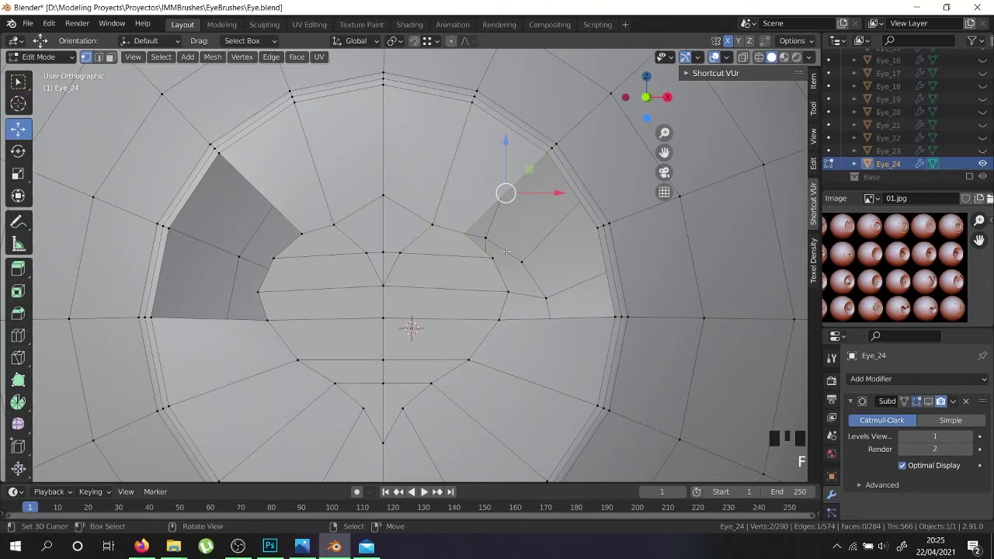
pyautogui.press('f')
pyautogui.press('f')
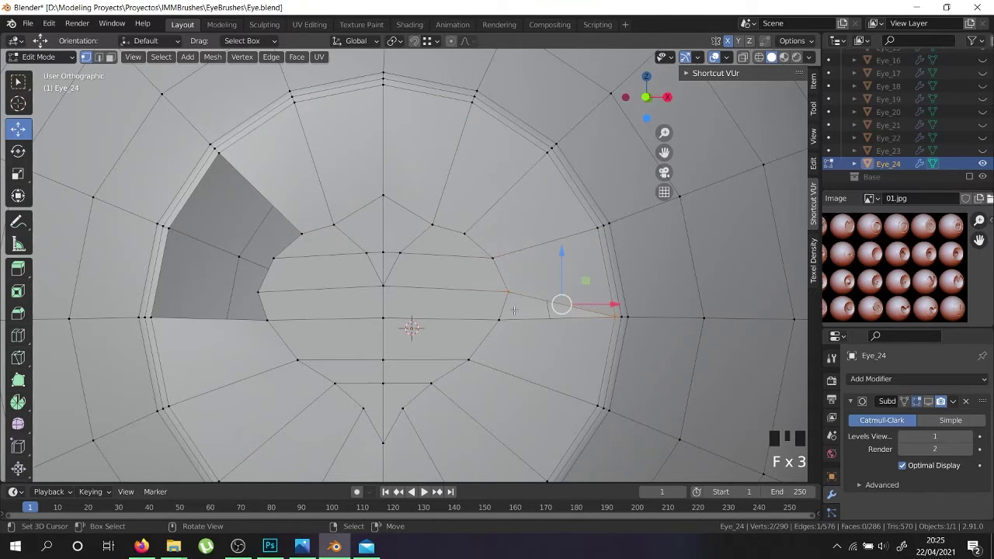
pyautogui.hotkey('ctrl', 'z')
# Fill the upper left gap between the left lobe and the ring, undoing the extra fill beside the lobe's widest part.
pyautogui.rightClick(298, 234)
pyautogui.keyDown('shift'); pyautogui.rightClick(221, 155); pyautogui.keyUp('shift')
pyautogui.press('f')
pyautogui.press('f')
pyautogui.hotkey('ctrl', 'z')
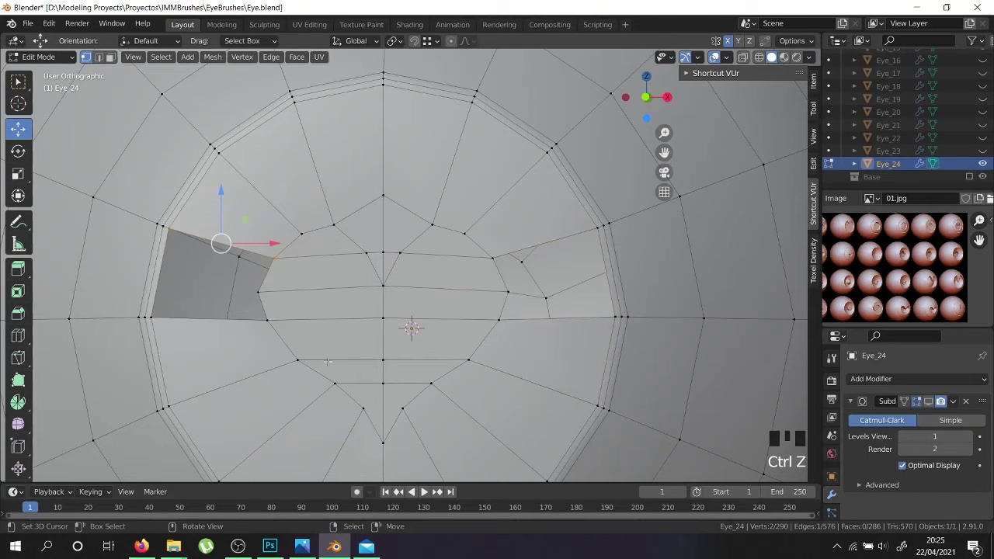
# Try a centred loop cut around the eyeball through the ring segments beside the two remaining side gaps.
pyautogui.scroll(-2, 338, 386)
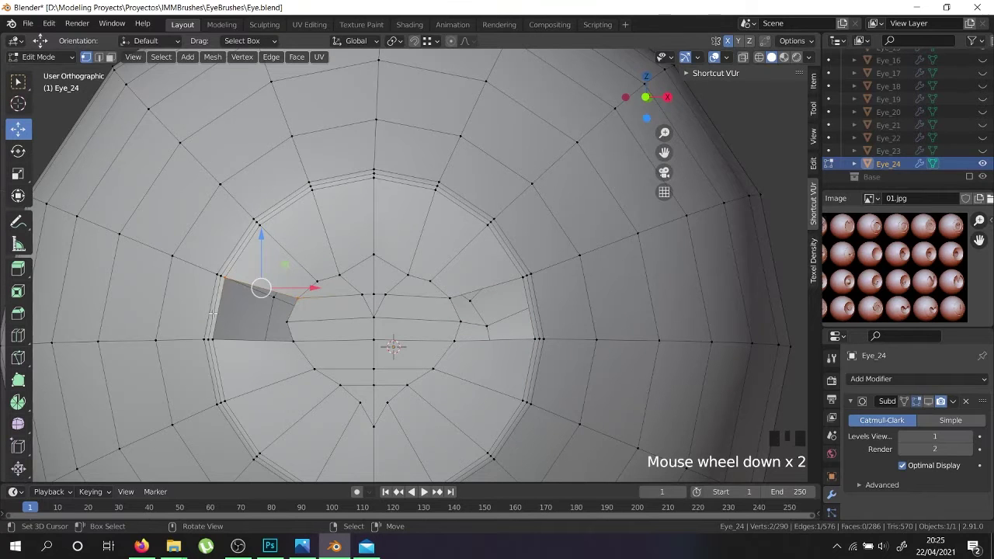
pyautogui.press('Tab')
pyautogui.press('Tab')
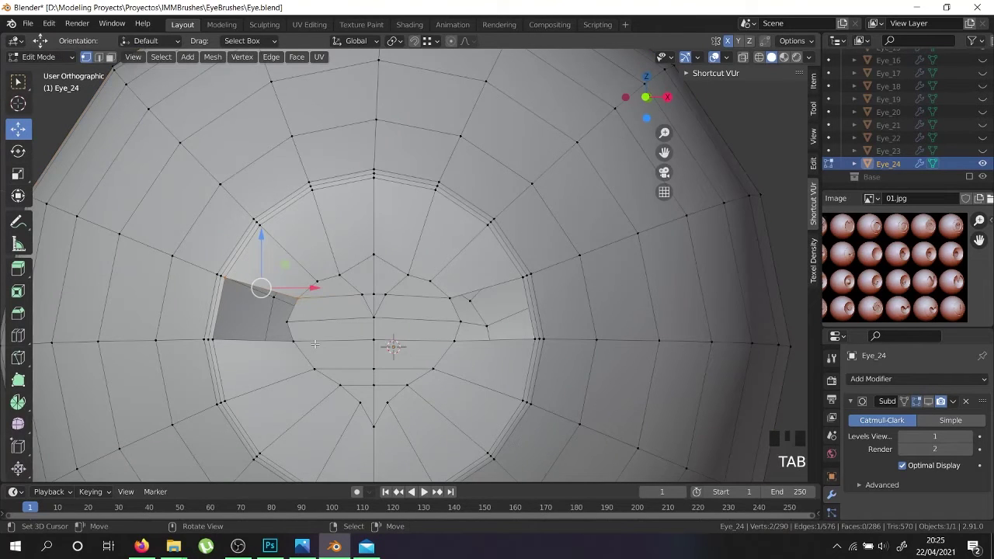
pyautogui.hotkey('ctrl', 'r')
pyautogui.click(222, 308)
pyautogui.rightClick(223, 308)
pyautogui.scroll(-5, 295, 324)
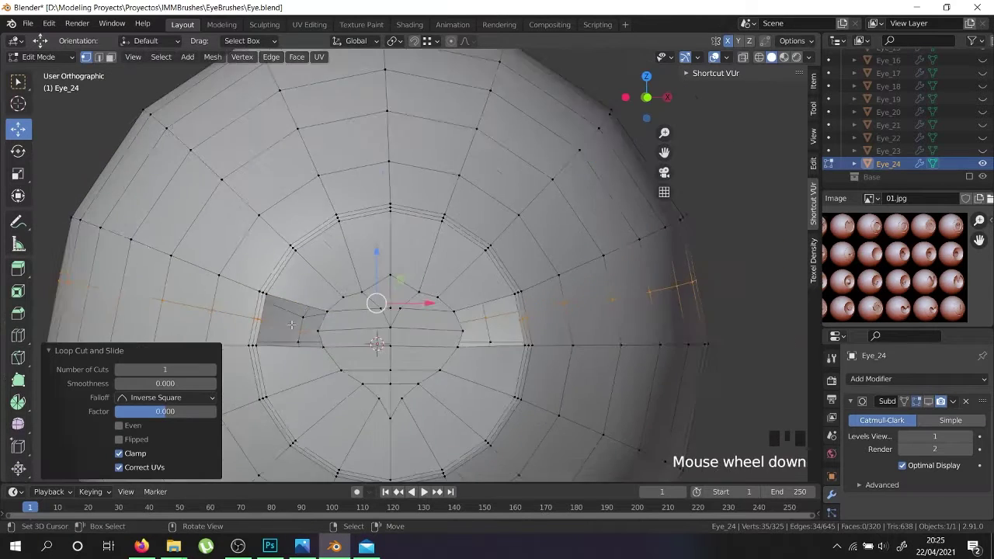
# Show the Subdivision modifier in the viewport and examine the smoothed eye around the two open gaps in Object Mode.
pyautogui.press('Tab')
pyautogui.moveTo(316, 327); pyautogui.dragTo(319, 333, button='middle')
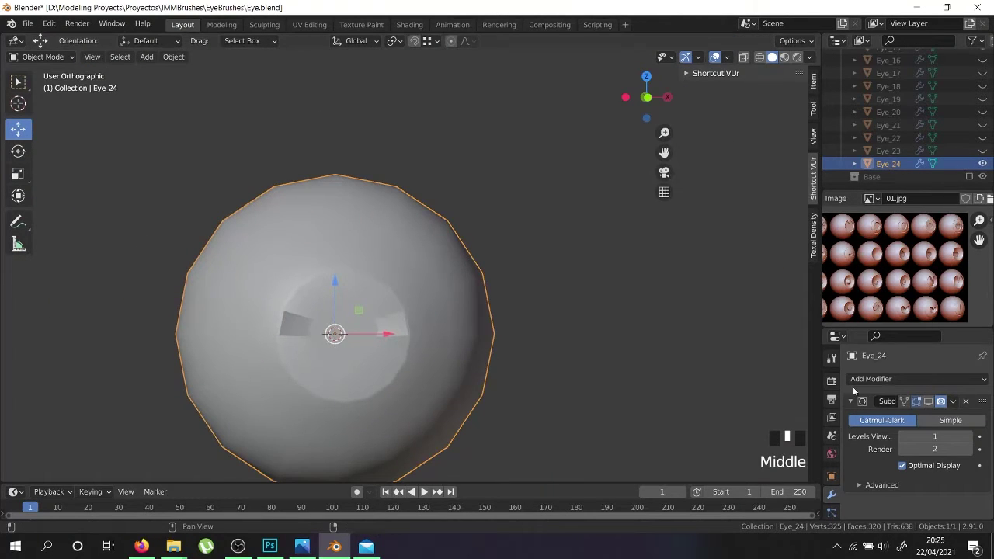
pyautogui.click(928, 401)
pyautogui.scroll(5, 304, 321)
pyautogui.scroll(1, 229, 317)
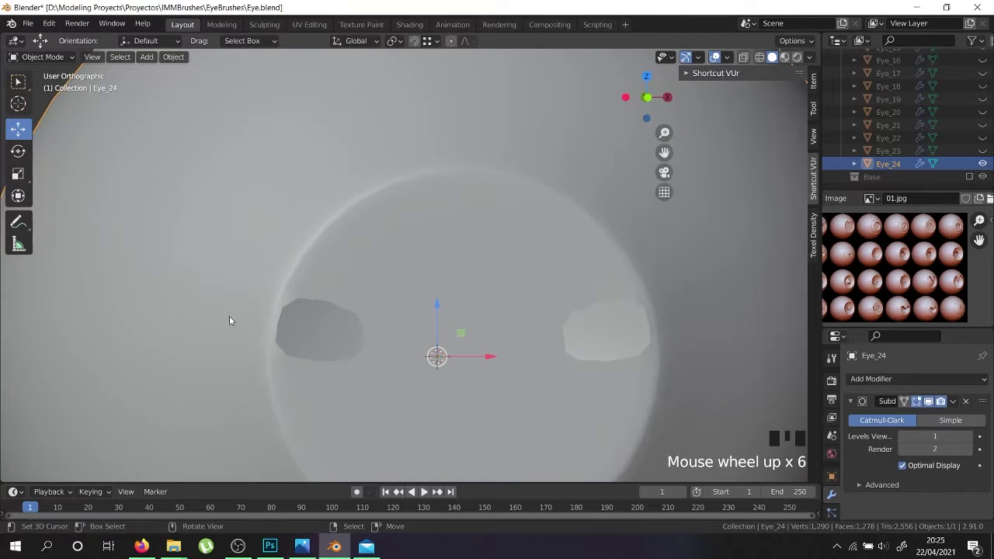
pyautogui.scroll(-4, 256, 314)
pyautogui.moveTo(274, 312); pyautogui.dragTo(247, 312, button='middle')
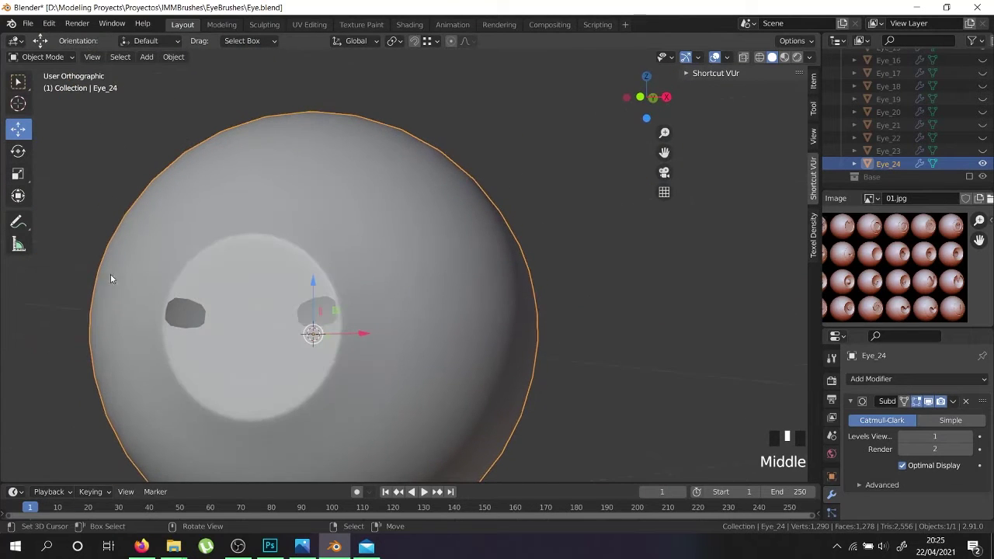
# Return to mesh editing, examine the side gaps, and undo the viewport subdivision and the loop cut.
pyautogui.press('Tab')
pyautogui.moveTo(136, 314); pyautogui.dragTo(210, 342, button='middle')
pyautogui.scroll(5, 215, 347)
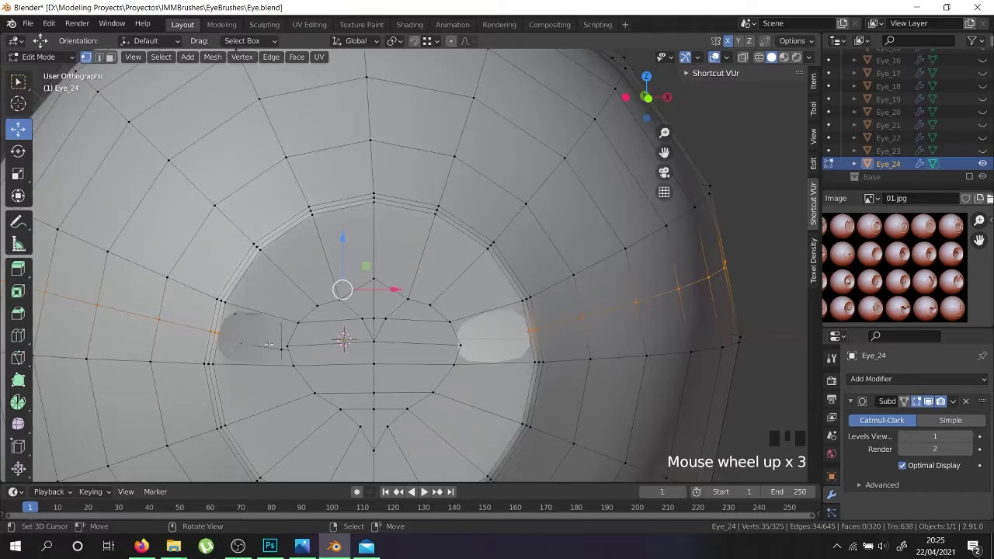
pyautogui.scroll(-4, 265, 345)
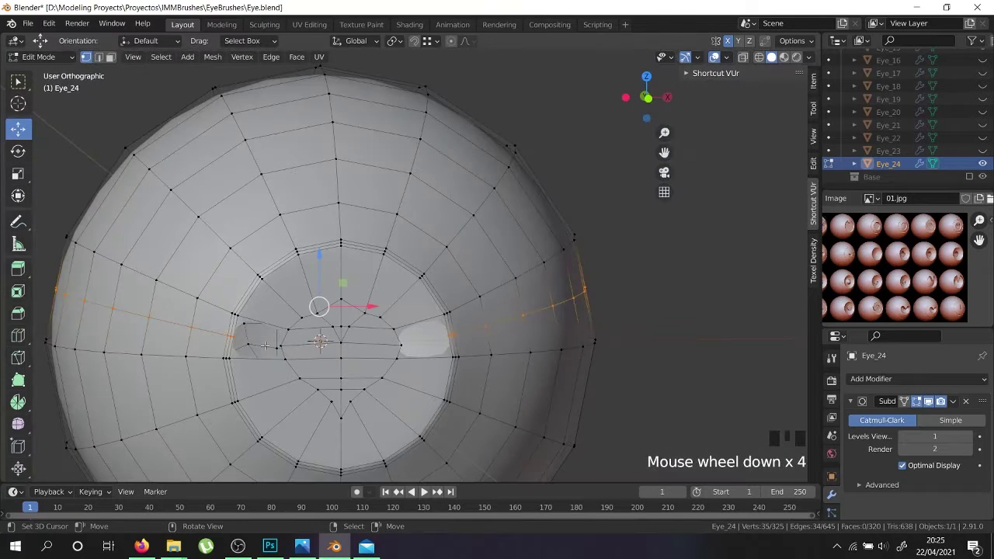
pyautogui.scroll(4, 265, 346)
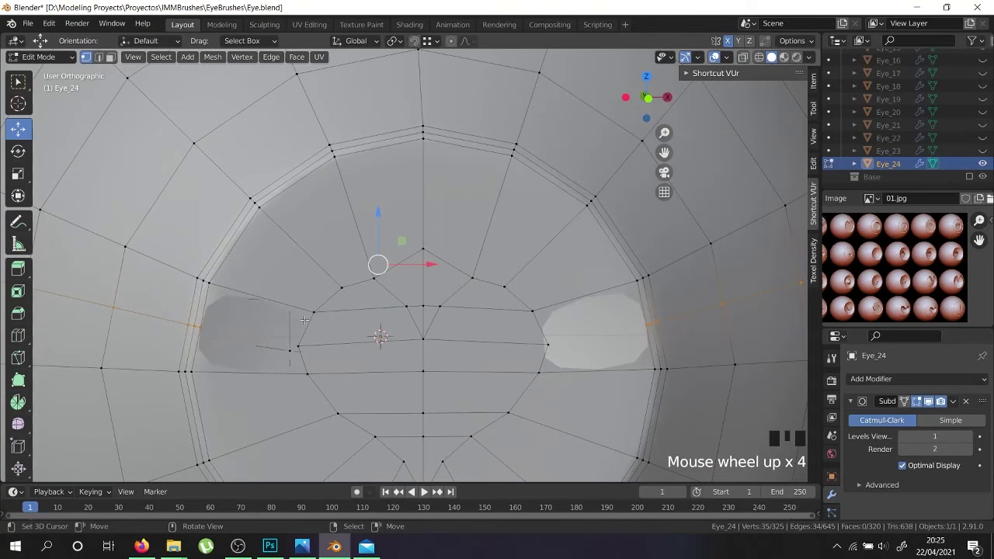
pyautogui.hotkey('ctrl', 'z')
pyautogui.hotkey('ctrl', 'z')
pyautogui.hotkey('ctrl', 'z')
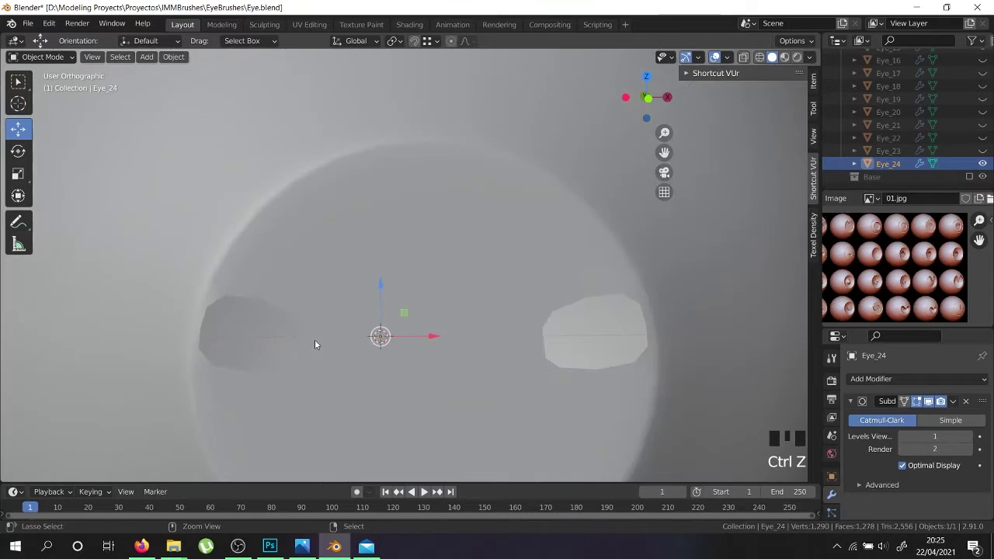
pyautogui.hotkey('ctrl', 'z')
pyautogui.rightClick(323, 351)
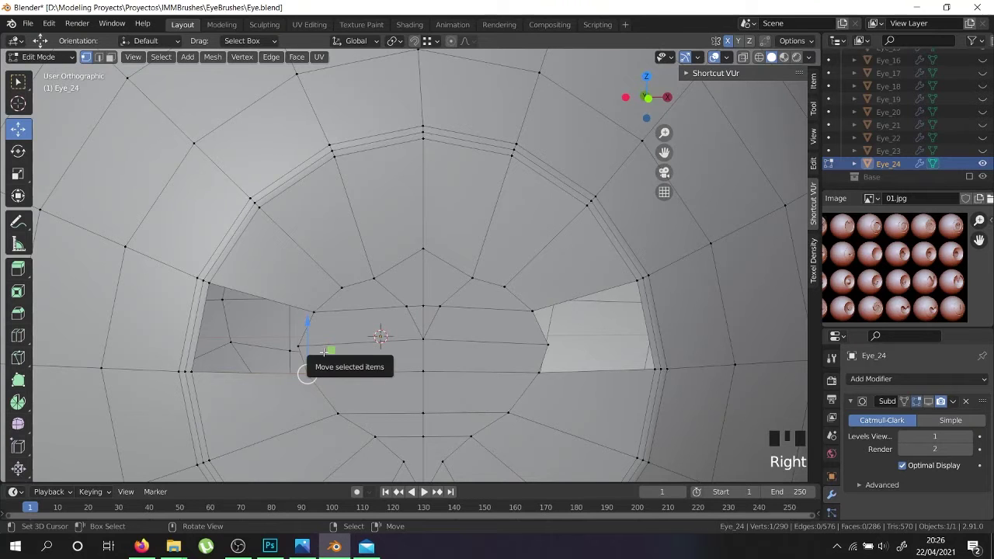
pyautogui.scroll(-1, 324, 352)
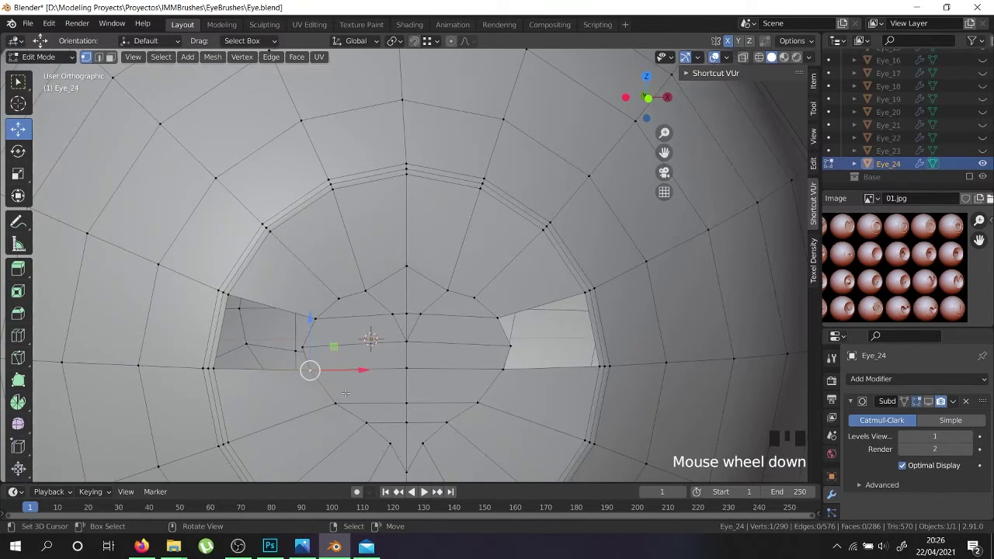
pyautogui.scroll(-2, 364, 422)
pyautogui.scroll(1, 385, 469)
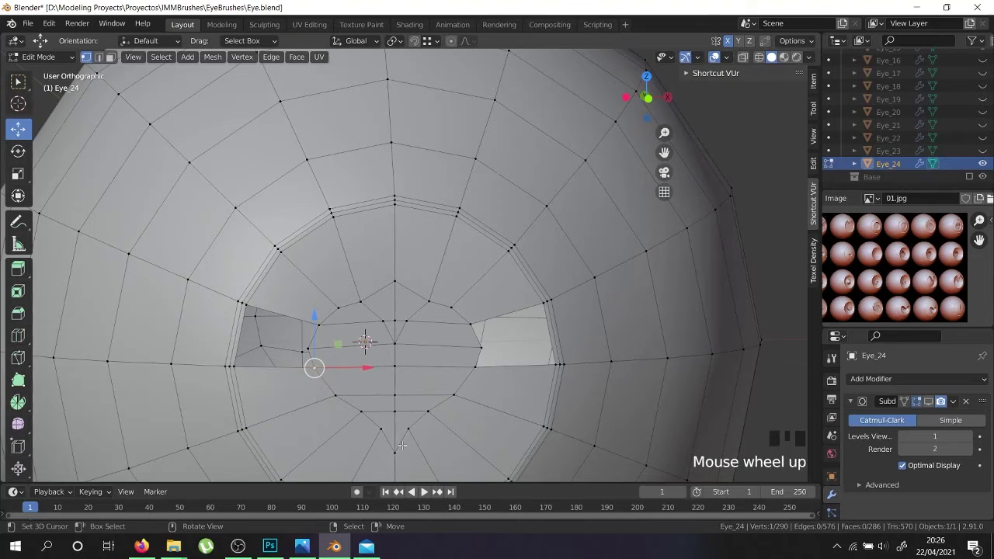
pyautogui.keyDown('shift'); pyautogui.moveTo(412, 450); pyautogui.dragTo(376, 336, button='middle'); pyautogui.keyUp('shift')
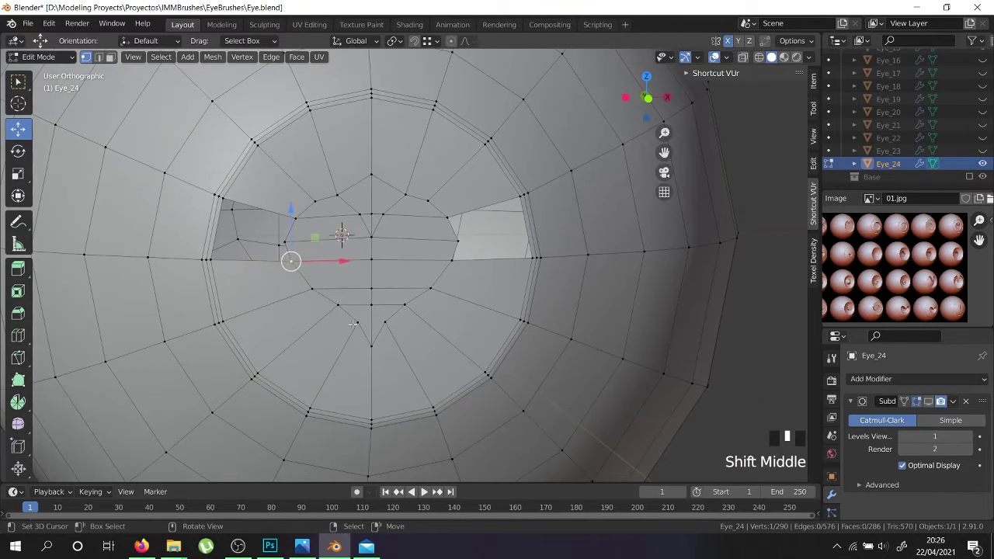
pyautogui.rightClick(354, 323)
pyautogui.keyDown('shift'); pyautogui.rightClick(372, 330); pyautogui.keyUp('shift')
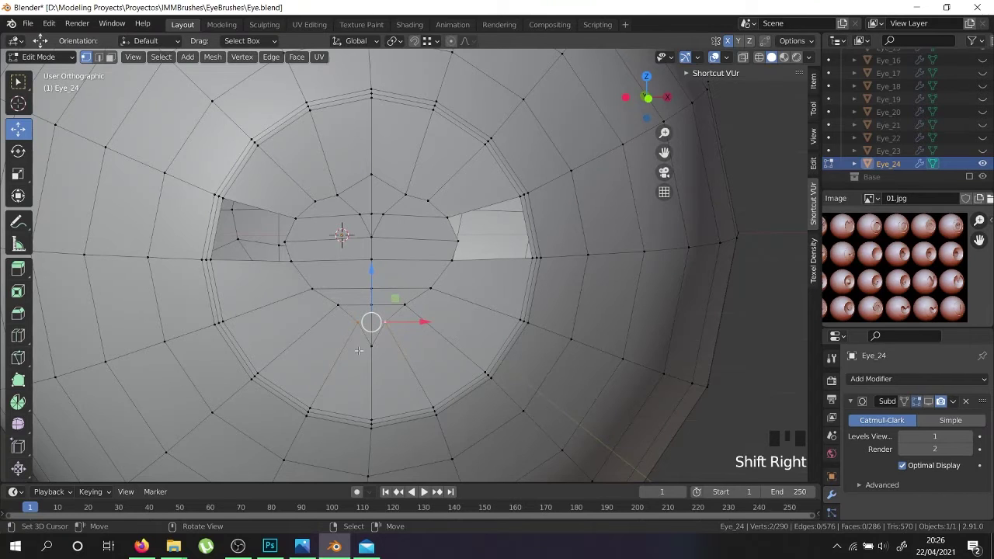
pyautogui.press('x')
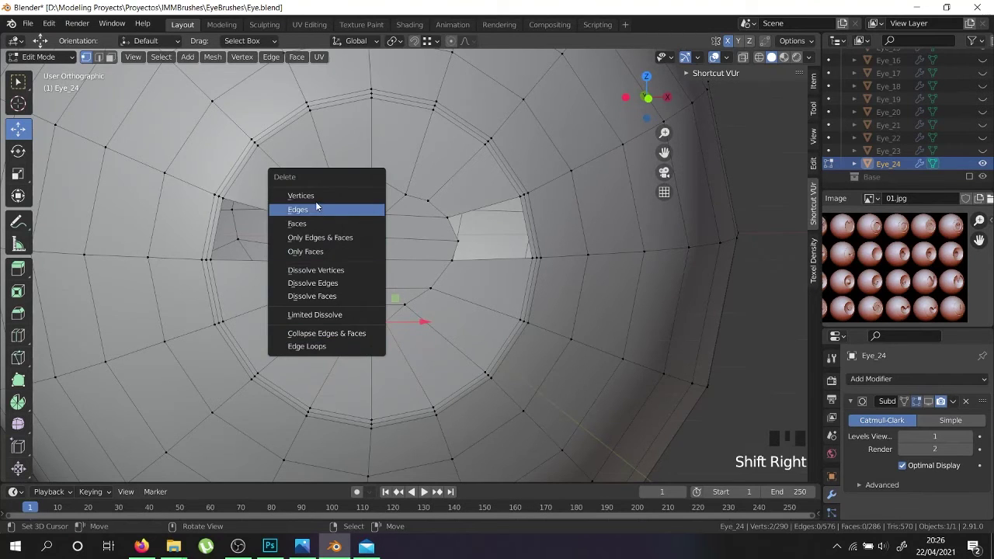
pyautogui.rightClick(433, 406)
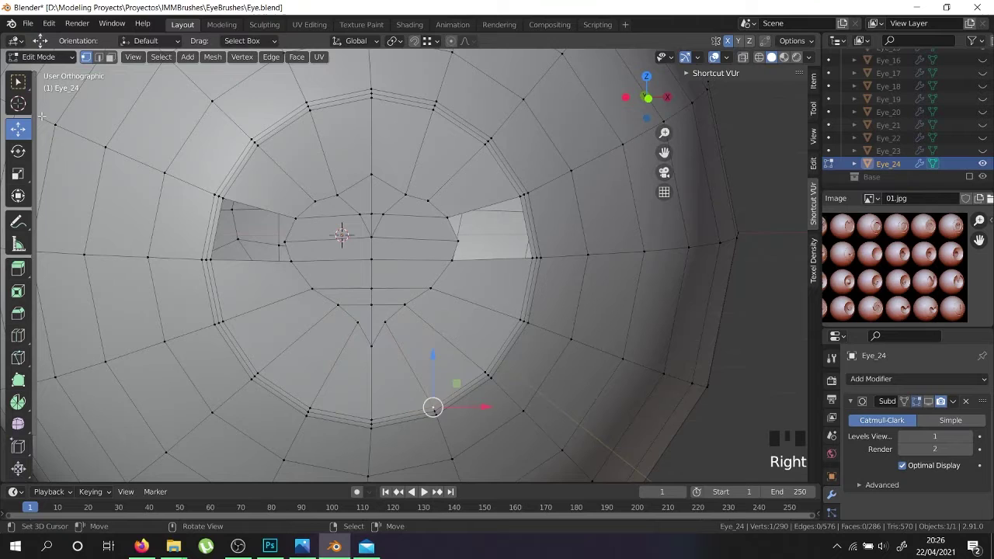
# Delete the four faces between the heart's lower tip and the bottom of the ring.
pyautogui.click(109, 57)
pyautogui.rightClick(340, 378)
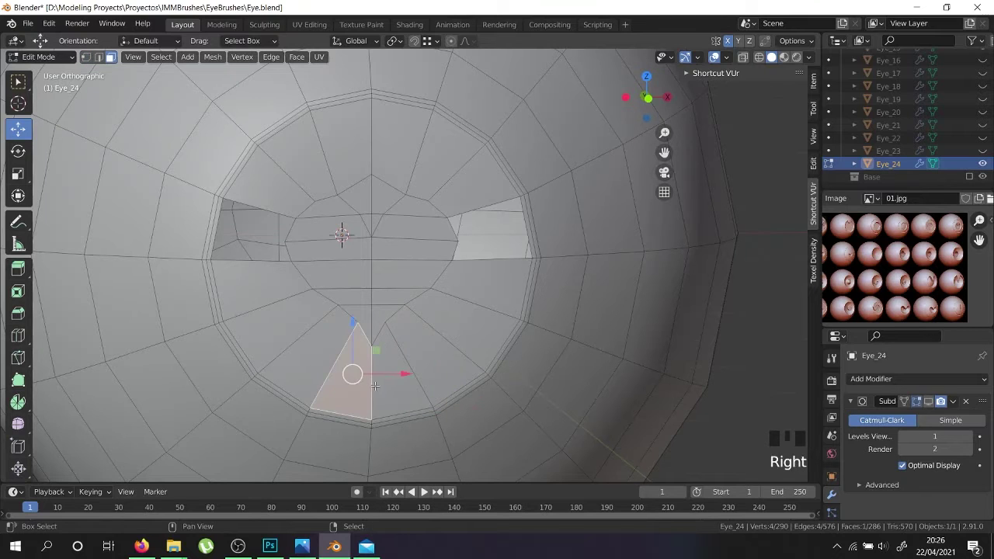
pyautogui.keyDown('shift'); pyautogui.rightClick(412, 359); pyautogui.keyUp('shift')
pyautogui.keyDown('shift'); pyautogui.rightClick(415, 355); pyautogui.keyUp('shift')
pyautogui.keyDown('shift'); pyautogui.rightClick(343, 350); pyautogui.keyUp('shift')
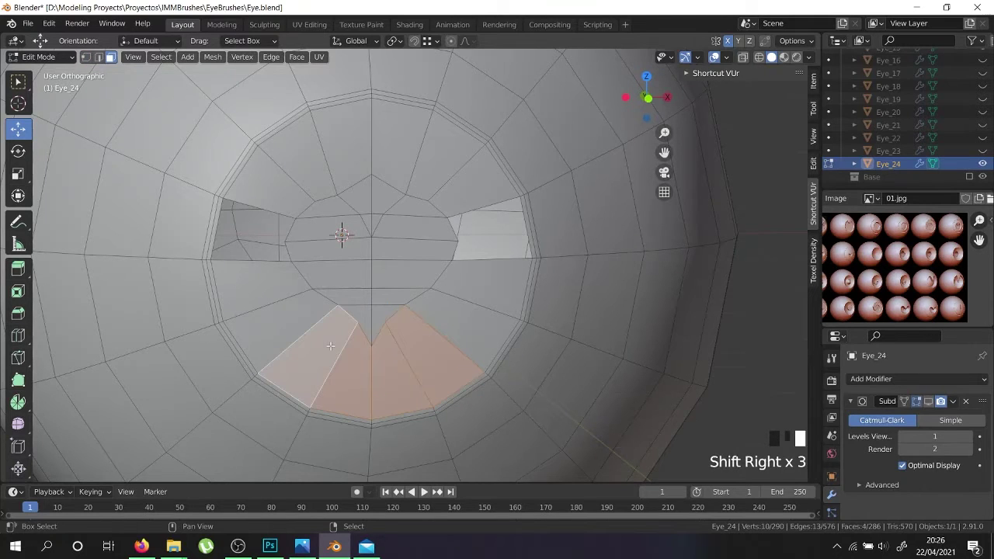
pyautogui.press('x')
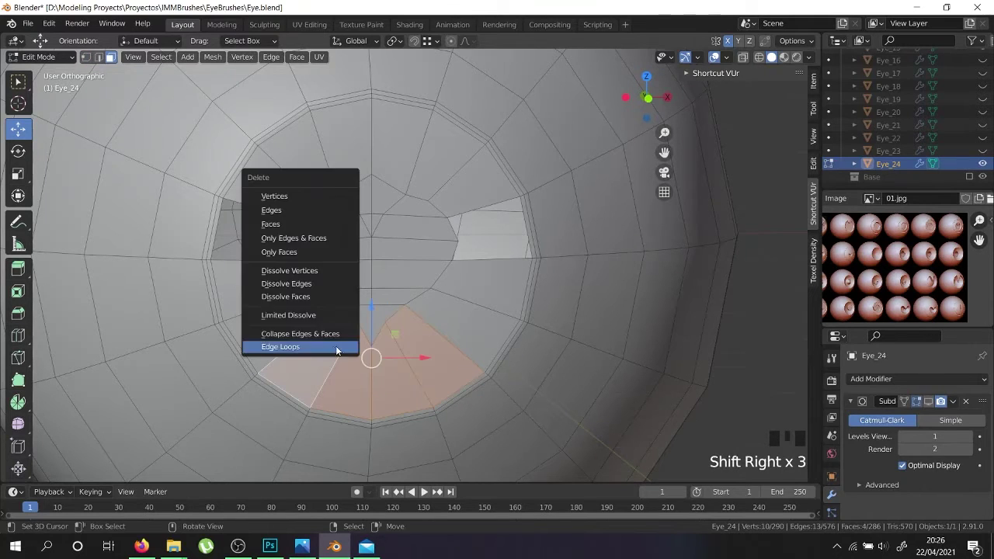
pyautogui.click(299, 223)
# Slide the mirrored vertices beside the heart's lower tip fully onto the tip with a vertex slide factor of 1.000.
pyautogui.click(86, 57)
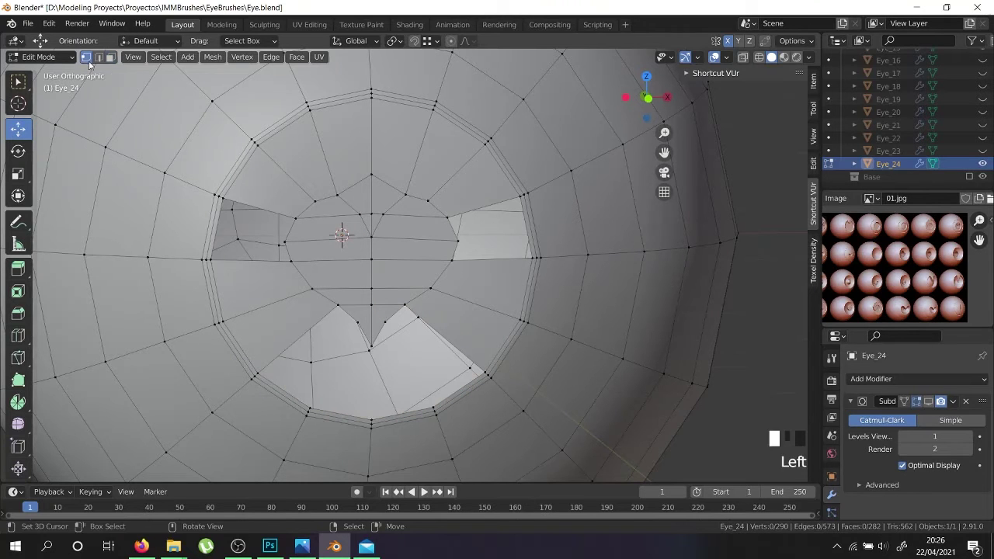
pyautogui.rightClick(338, 307)
pyautogui.scroll(2, 355, 321)
pyautogui.scroll(1, 356, 320)
pyautogui.press('g')
pyautogui.press('g')
pyautogui.click(418, 393)
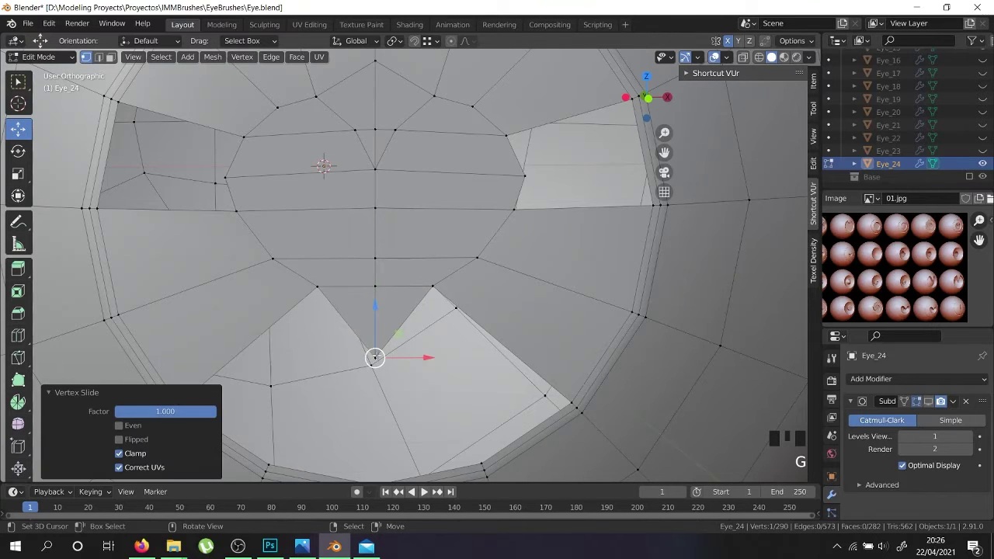
# Merge all the mesh's vertices by distance to remove the duplicates at the heart's tip.
pyautogui.press('a')
pyautogui.press('a')
pyautogui.press('a')
pyautogui.rightClick(377, 353)
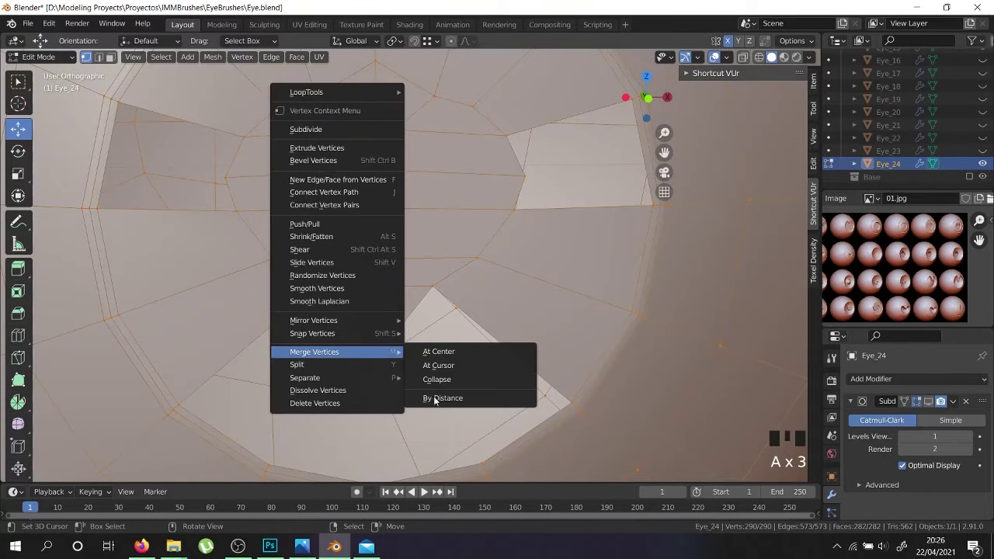
pyautogui.click(437, 402)
# Fill a four-sided face between the heart's lower left tip edge and the ring's bottom left segment.
pyautogui.scroll(-1, 390, 388)
pyautogui.rightClick(377, 362)
pyautogui.keyDown('shift'); pyautogui.rightClick(330, 304); pyautogui.keyUp('shift')
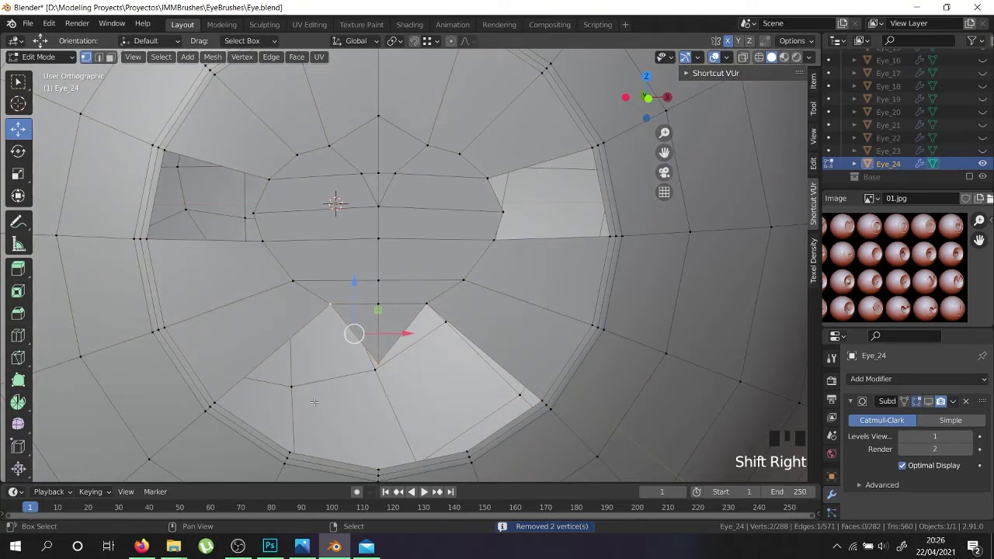
pyautogui.keyDown('shift'); pyautogui.rightClick(288, 454); pyautogui.keyUp('shift')
pyautogui.keyDown('shift'); pyautogui.rightClick(376, 468); pyautogui.keyUp('shift')
pyautogui.press('f')
# Fill a four-sided face between the heart's lower right tip edge and the ring's bottom right segment.
pyautogui.rightClick(382, 362)
pyautogui.keyDown('shift'); pyautogui.rightClick(432, 305); pyautogui.keyUp('shift')
pyautogui.keyDown('shift'); pyautogui.rightClick(378, 469); pyautogui.keyUp('shift')
pyautogui.keyDown('shift'); pyautogui.rightClick(466, 450); pyautogui.keyUp('shift')
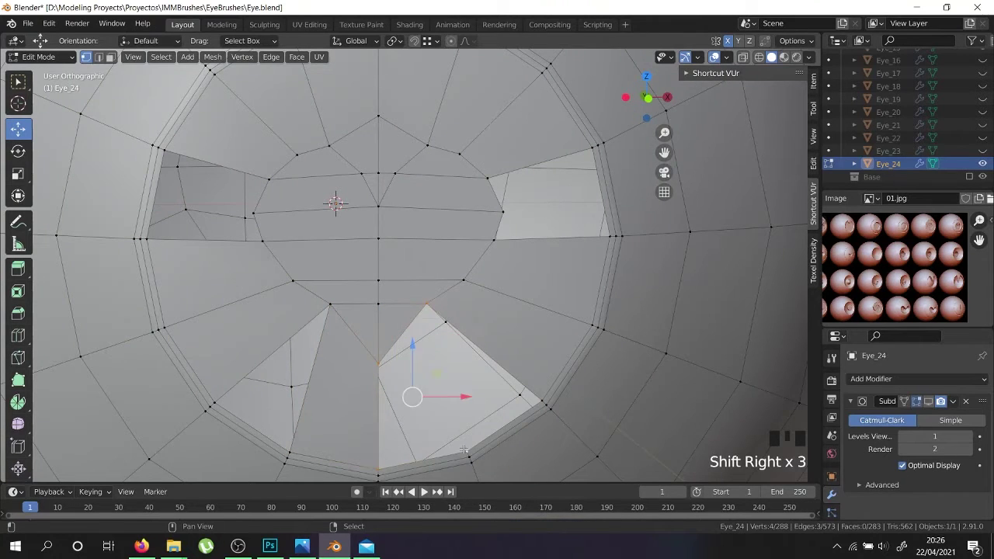
pyautogui.press('f')
# Move the two outer vertices of the heart's lowest edge row down by -0.009057 m along Z.
pyautogui.rightClick(330, 305)
pyautogui.keyDown('shift'); pyautogui.rightClick(427, 307); pyautogui.keyUp('shift')
pyautogui.press('g')
pyautogui.press('g')
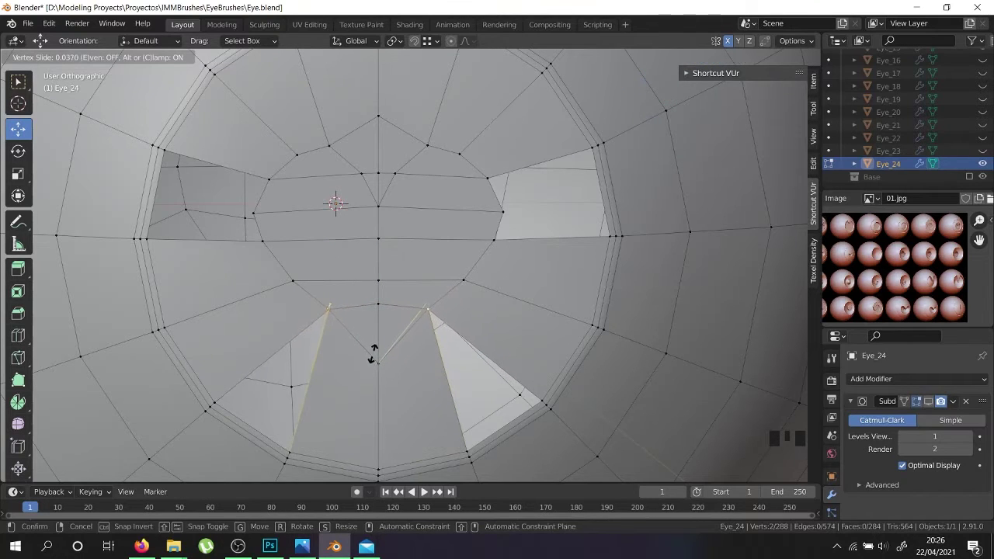
pyautogui.rightClick(373, 353)
pyautogui.moveTo(378, 254); pyautogui.dragTo(376, 279)
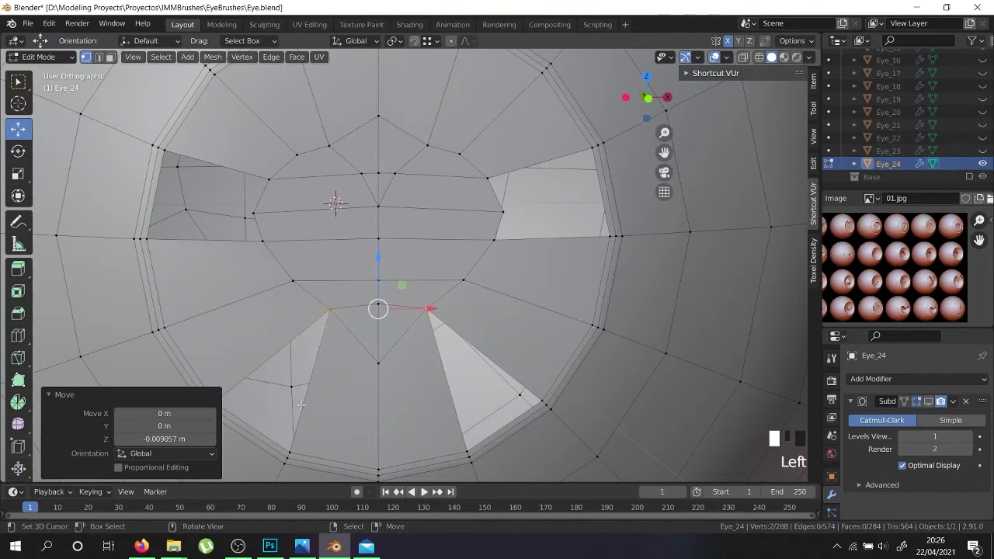
# Delete the two faces on each lower side between the heart and the ring.
pyautogui.click(110, 57)
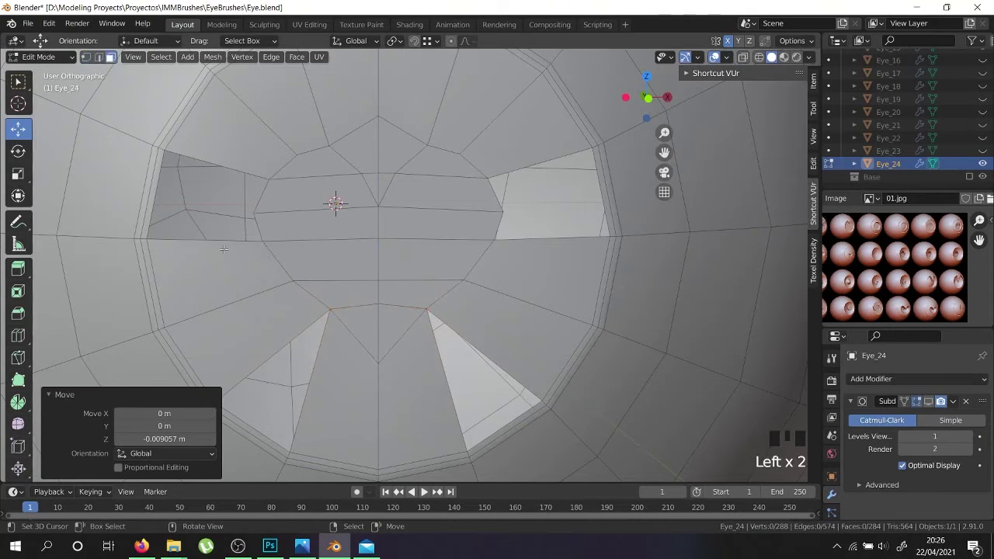
pyautogui.rightClick(250, 328)
pyautogui.keyDown('shift'); pyautogui.rightClick(233, 298); pyautogui.keyUp('shift')
pyautogui.keyDown('shift'); pyautogui.rightClick(504, 342); pyautogui.keyUp('shift')
pyautogui.keyDown('shift'); pyautogui.rightClick(524, 279); pyautogui.keyUp('shift')
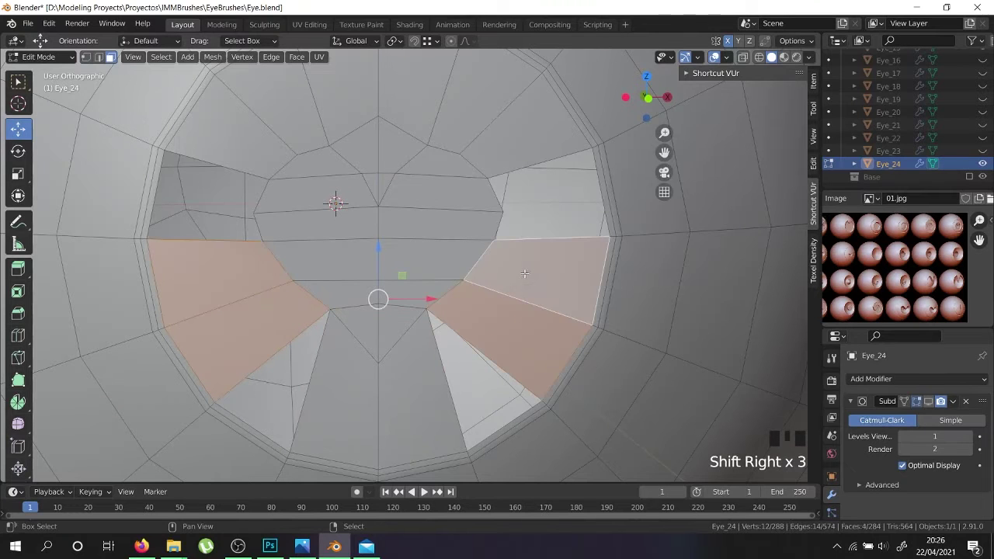
pyautogui.press('x')
pyautogui.click(524, 279)
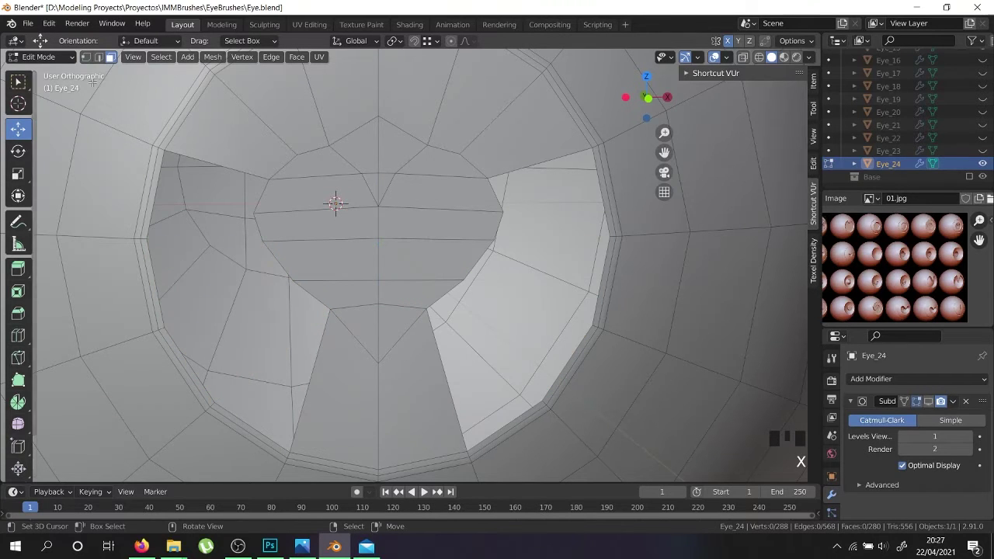
# Slide the heart's second-lowest horizontal edge row upward by a factor of 0.266 and widen it slightly along X.
pyautogui.click(85, 57)
pyautogui.rightClick(376, 277)
pyautogui.keyDown('alt'); pyautogui.keyDown('shift'); pyautogui.rightClick(403, 282); pyautogui.keyUp('shift'); pyautogui.keyUp('alt')
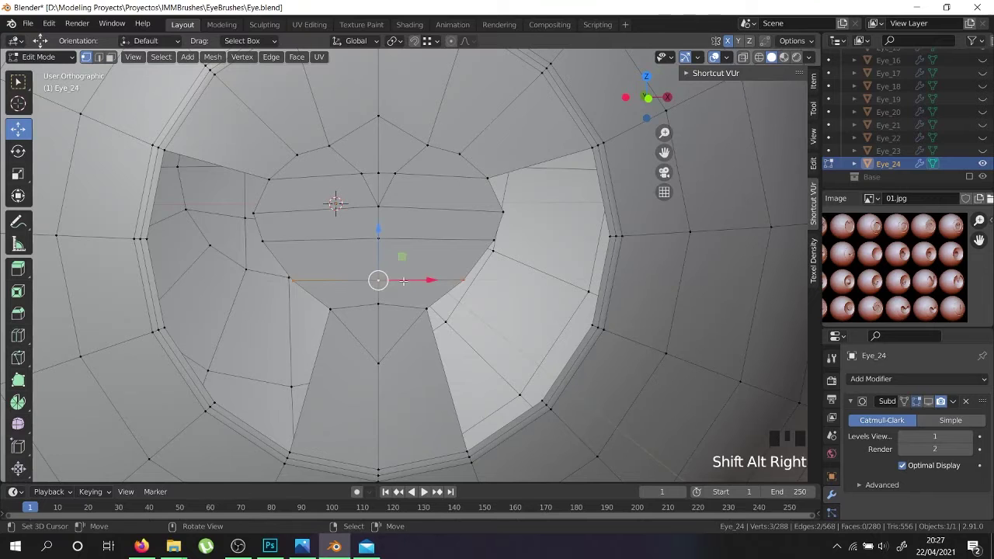
pyautogui.press('g')
pyautogui.press('g')
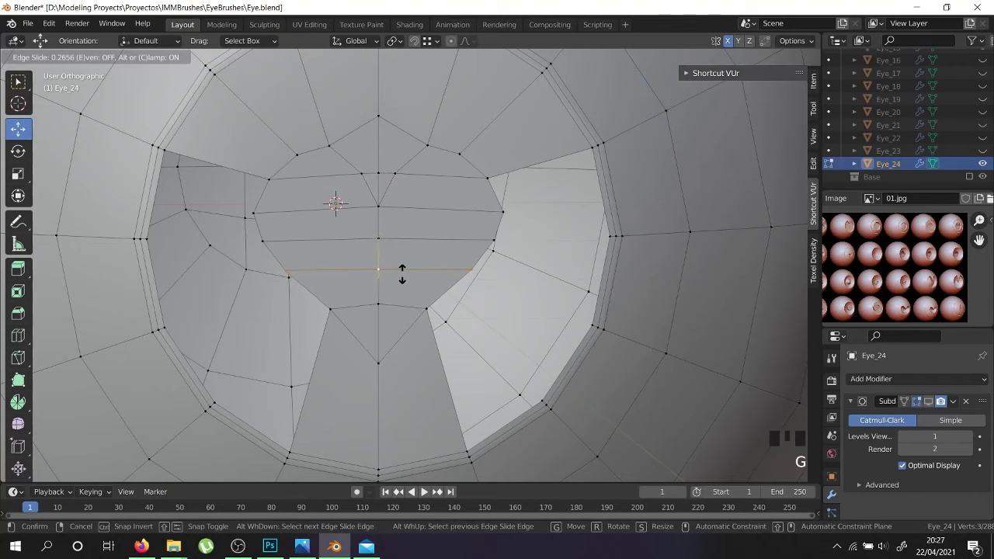
pyautogui.click(401, 274)
pyautogui.press('s')
pyautogui.press('x')
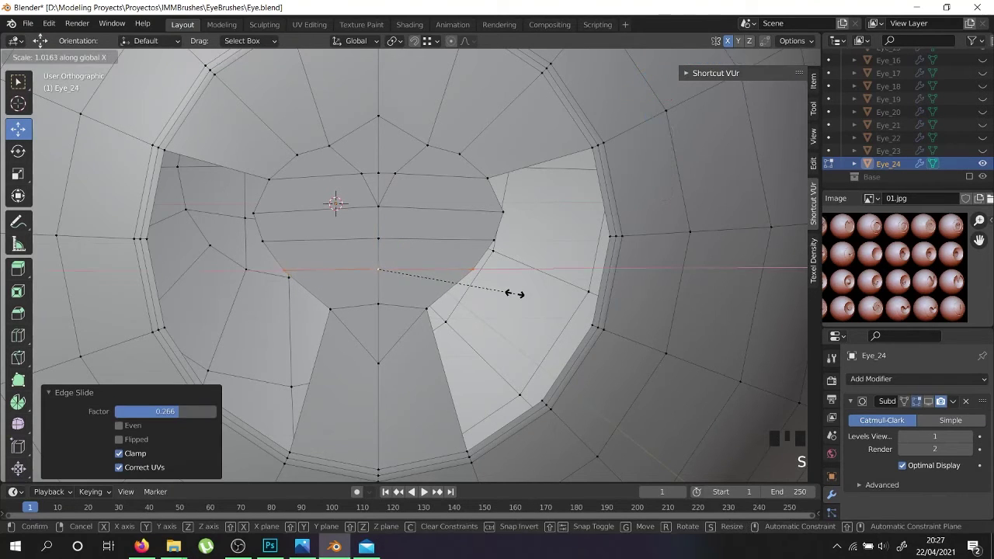
pyautogui.click(514, 293)
# Fill the open gap on the heart's left side with four faces joining it to the pupil ring.
pyautogui.rightClick(329, 309)
pyautogui.keyDown('shift'); pyautogui.rightClick(291, 451); pyautogui.keyUp('shift')
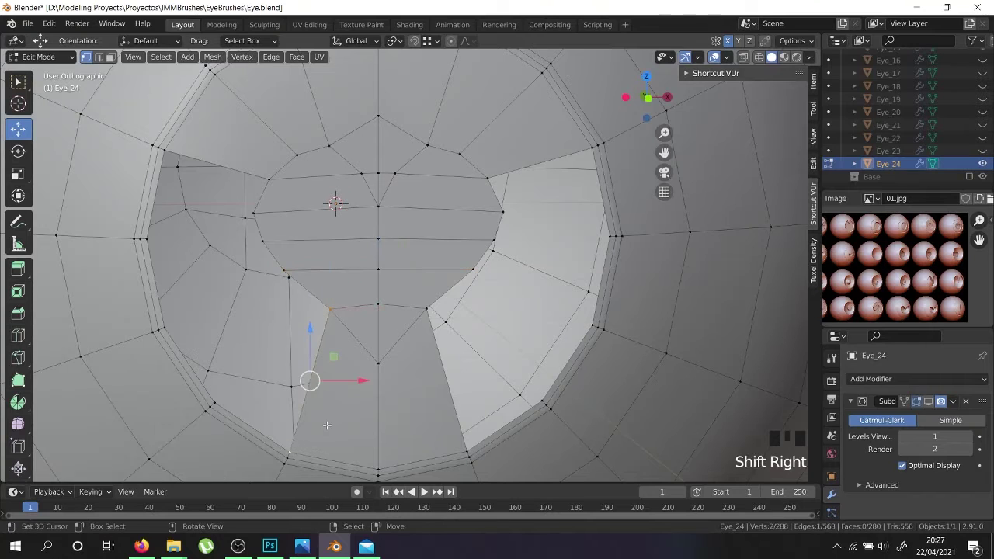
pyautogui.press('f')
pyautogui.press('f')
pyautogui.press('f')
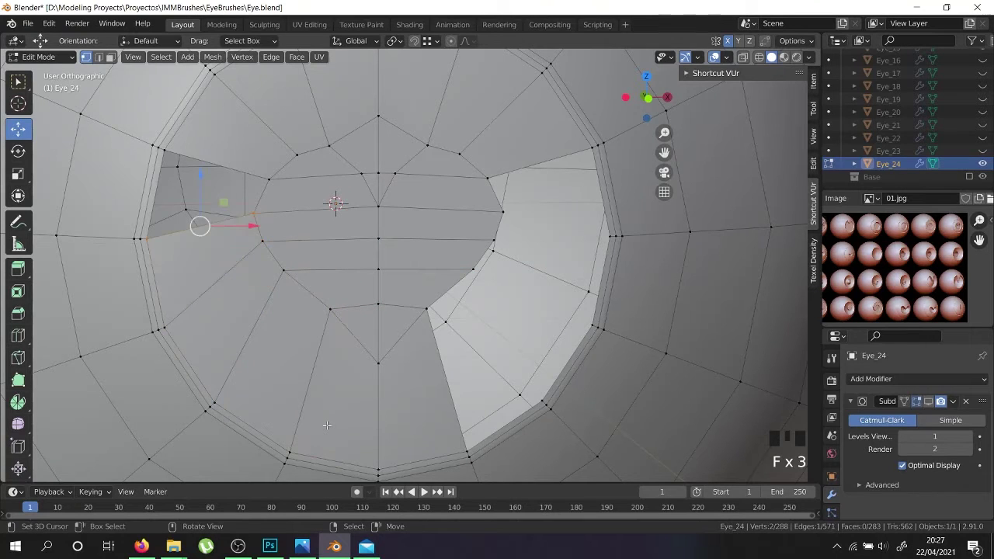
pyautogui.press('f')
# Fill the open gap on the heart's right side with four faces joining it to the pupil ring.
pyautogui.rightClick(423, 317)
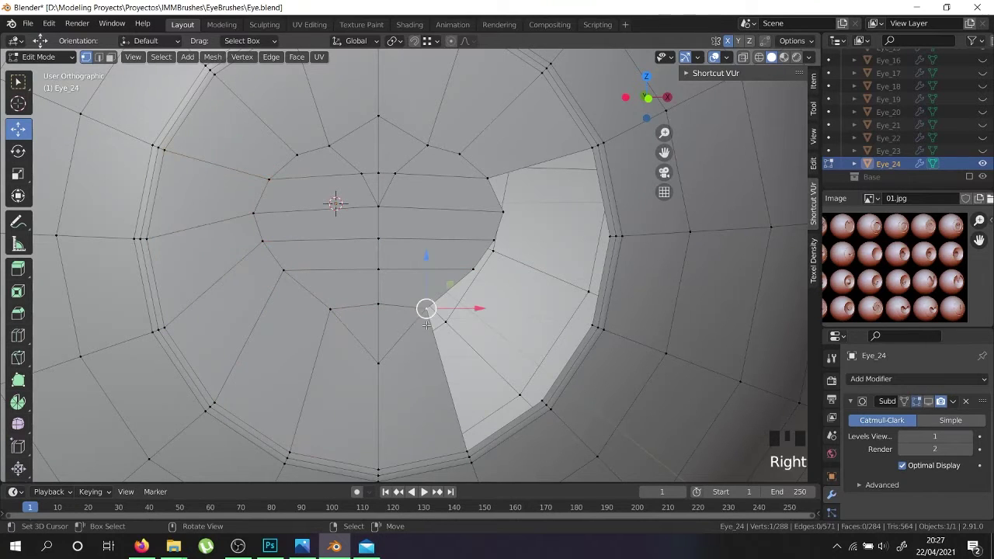
pyautogui.keyDown('shift'); pyautogui.rightClick(470, 440); pyautogui.keyUp('shift')
pyautogui.press('f')
pyautogui.press('f')
pyautogui.press('f')
pyautogui.press('f')
pyautogui.press('f')
# Merge the two small triangular faces in the heart's upper notch into a single face.
pyautogui.scroll(-4, 439, 314)
pyautogui.scroll(6, 418, 208)
pyautogui.press('Right')
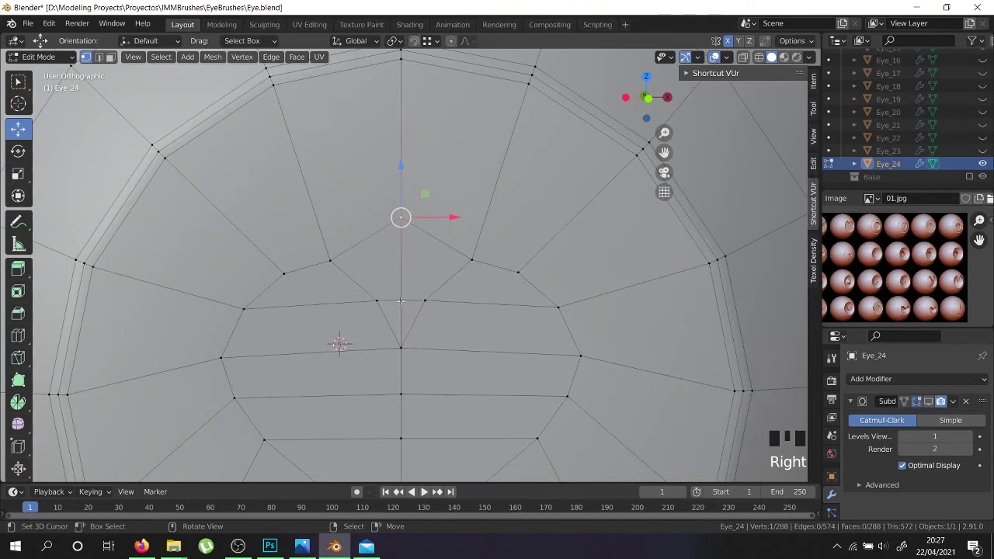
pyautogui.press('Right')
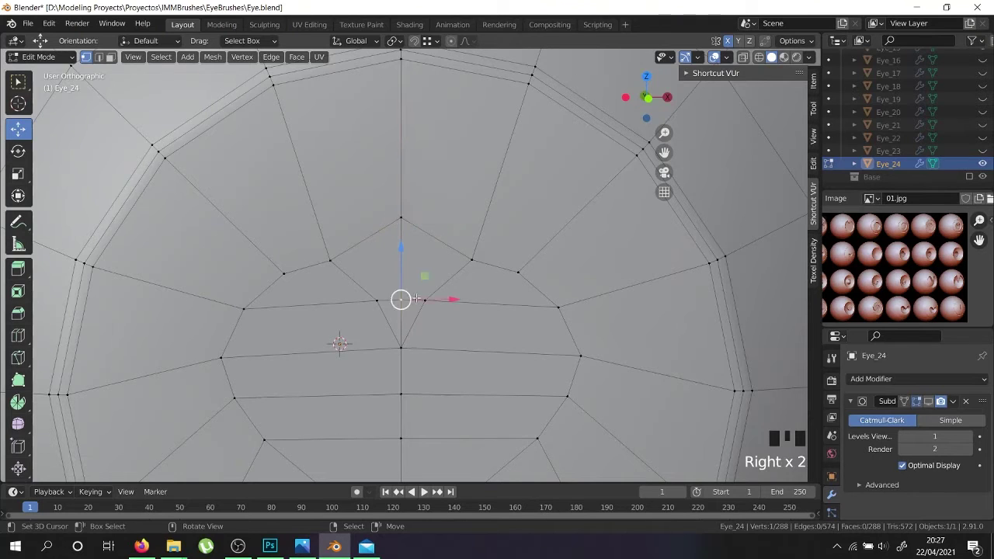
pyautogui.scroll(-1, 350, 337)
pyautogui.scroll(2, 426, 315)
pyautogui.scroll(3, 420, 326)
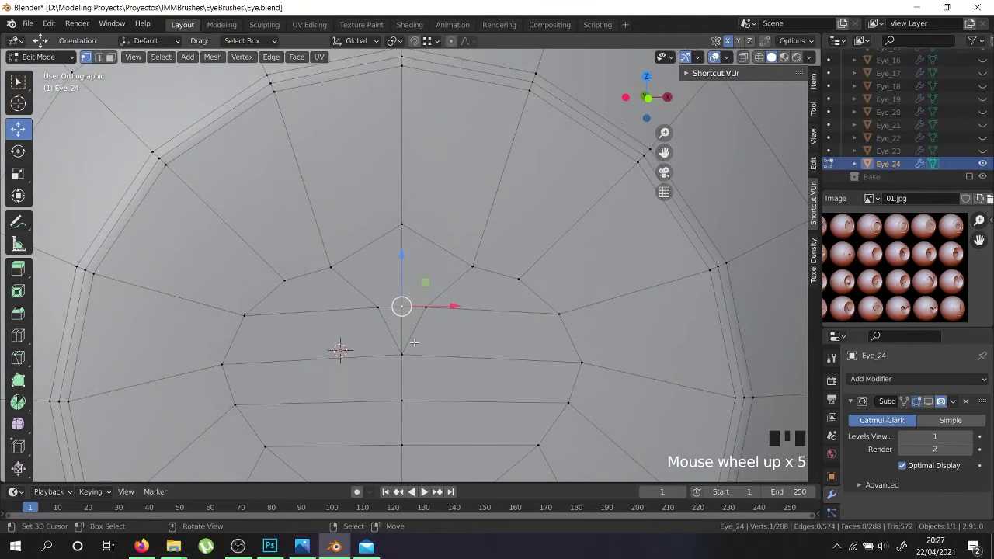
pyautogui.click(99, 57)
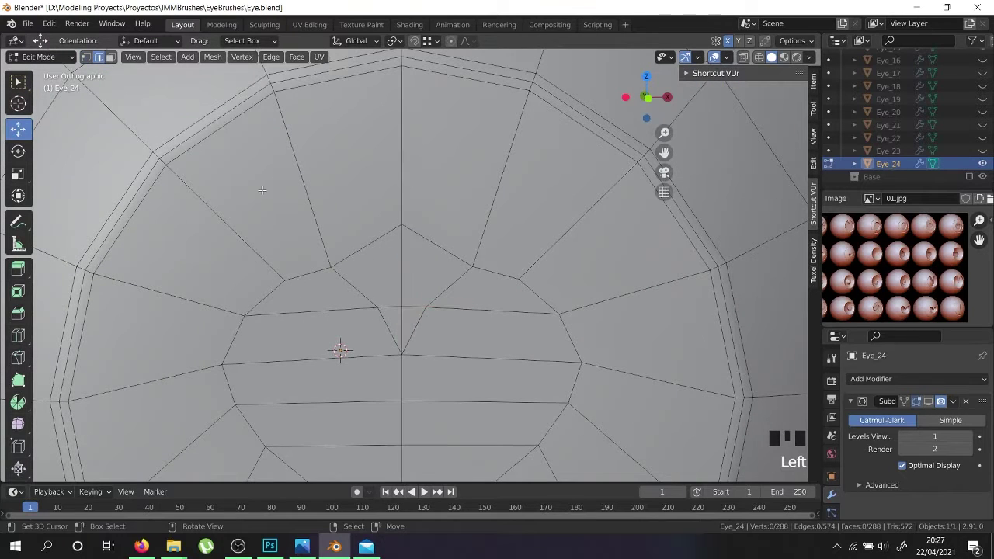
pyautogui.keyDown('shift'); pyautogui.rightClick(387, 315); pyautogui.keyUp('shift')
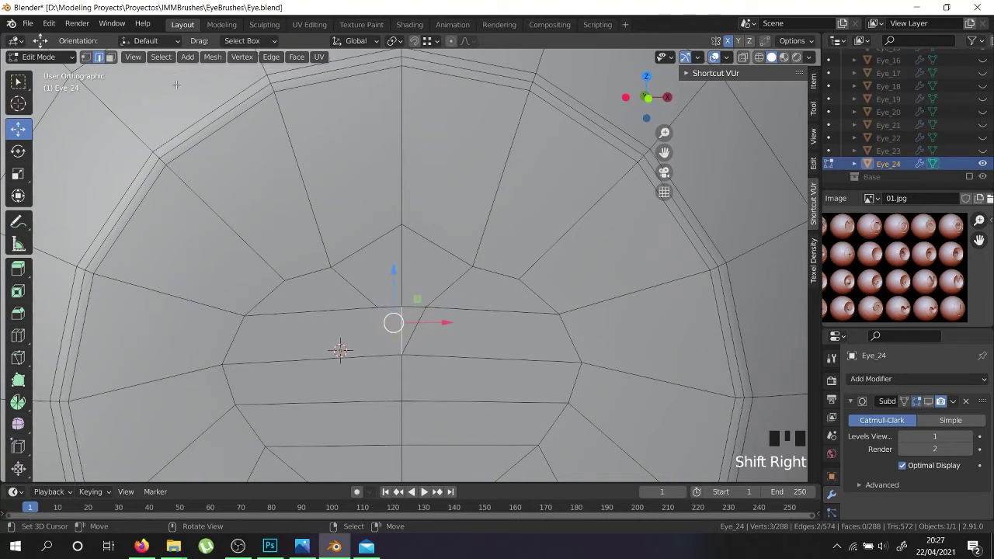
pyautogui.click(111, 58)
pyautogui.rightClick(396, 321)
pyautogui.keyDown('shift'); pyautogui.rightClick(411, 322); pyautogui.keyUp('shift')
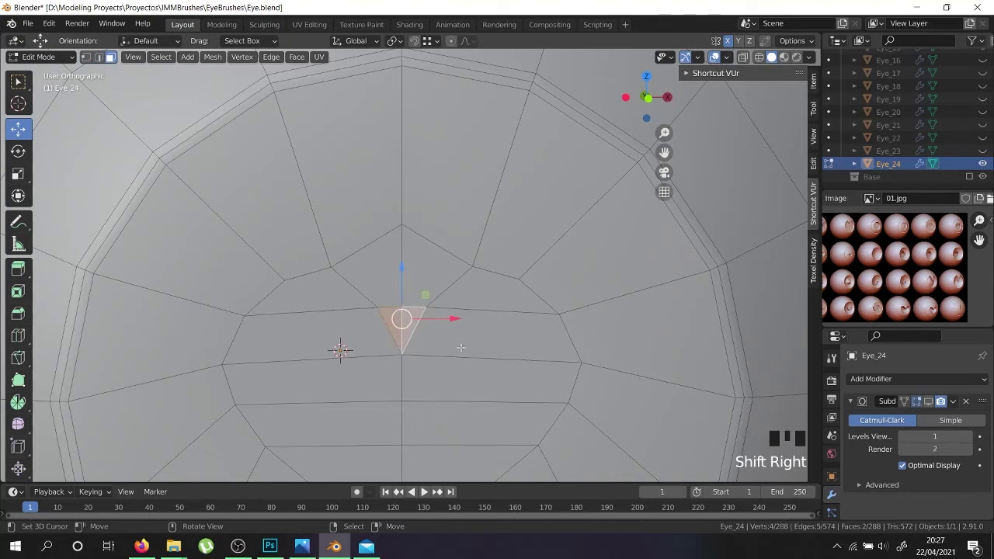
# Enable the Subdivision modifier's viewport display on Eye_24, check the smoothed pupil in Object Mode, and save the file.
pyautogui.press('Tab')
pyautogui.moveTo(445, 365); pyautogui.dragTo(430, 337, button='middle')
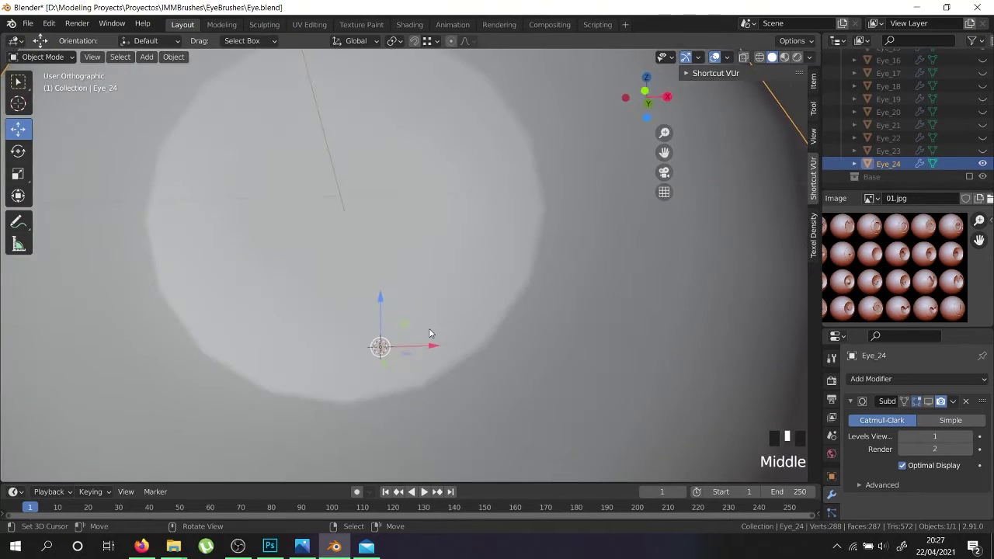
pyautogui.scroll(-5, 429, 332)
pyautogui.press('Tab')
pyautogui.scroll(4, 403, 311)
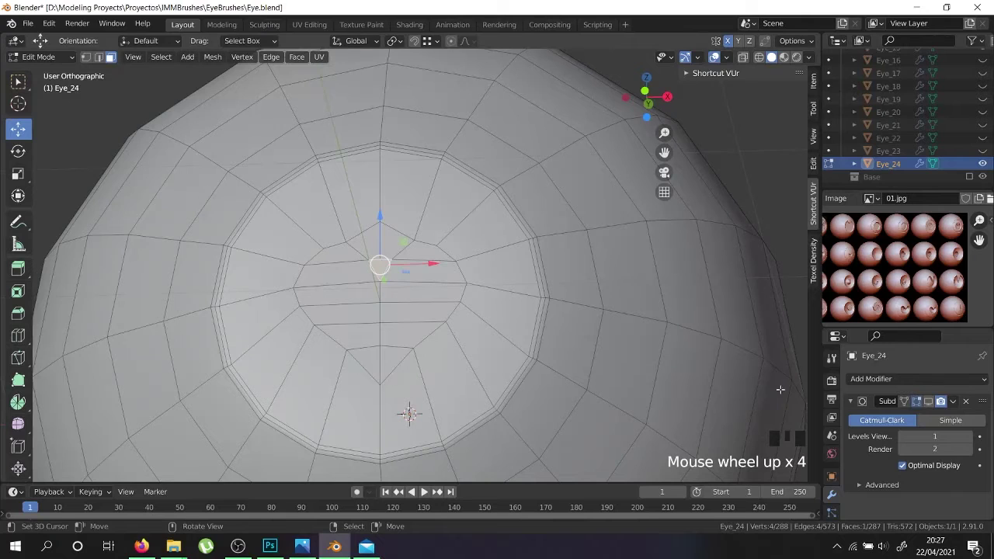
pyautogui.click(927, 402)
pyautogui.press('Tab')
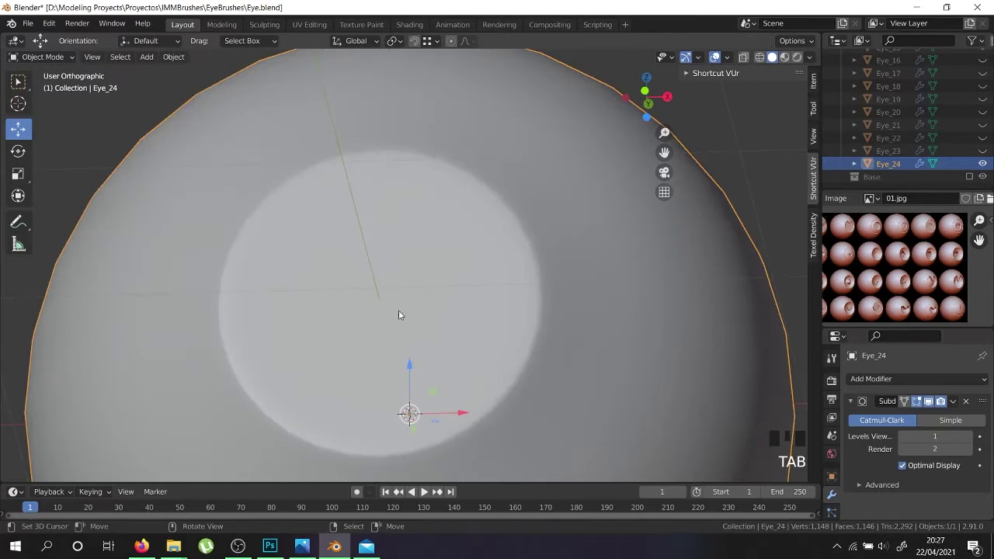
pyautogui.moveTo(393, 306); pyautogui.dragTo(420, 348, button='middle')
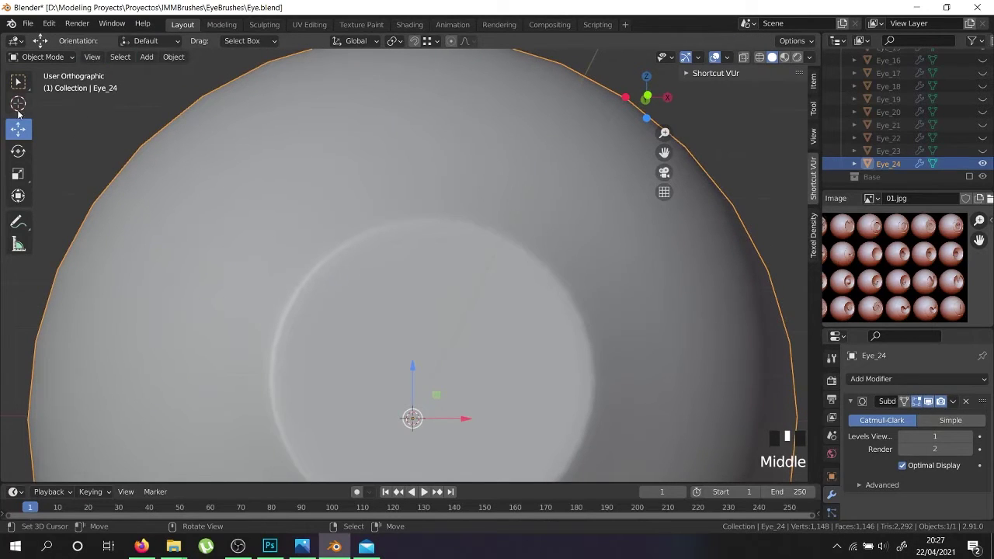
pyautogui.press('Tab')
pyautogui.scroll(-4, 387, 314)
pyautogui.hotkey('ctrl', 's')
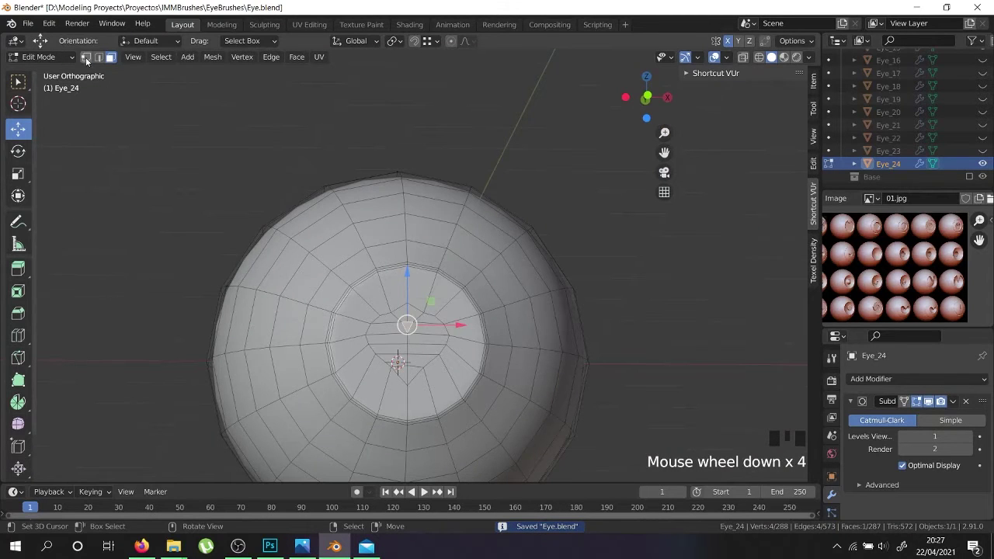
# Duplicate the whole heart region inside the pupil and separate the copy into its own object.
pyautogui.click(86, 57)
pyautogui.scroll(4, 409, 365)
pyautogui.rightClick(403, 405)
pyautogui.keyDown('alt'); pyautogui.keyDown('shift'); pyautogui.rightClick(390, 274); pyautogui.keyUp('shift'); pyautogui.keyUp('alt')
pyautogui.keyDown('shift'); pyautogui.rightClick(369, 254); pyautogui.keyUp('shift')
pyautogui.keyDown('shift'); pyautogui.rightClick(390, 275); pyautogui.keyUp('shift')
pyautogui.keyDown('shift'); pyautogui.rightClick(403, 297); pyautogui.keyUp('shift')
pyautogui.keyDown('shift'); pyautogui.rightClick(414, 275); pyautogui.keyUp('shift')
pyautogui.keyDown('shift'); pyautogui.rightClick(435, 256); pyautogui.keyUp('shift')
pyautogui.keyDown('shift'); pyautogui.rightClick(403, 320); pyautogui.keyUp('shift')
pyautogui.keyDown('shift'); pyautogui.rightClick(403, 341); pyautogui.keyUp('shift')
pyautogui.keyDown('shift'); pyautogui.rightClick(404, 363); pyautogui.keyUp('shift')
pyautogui.moveTo(403, 364); pyautogui.dragTo(456, 388, button='middle')
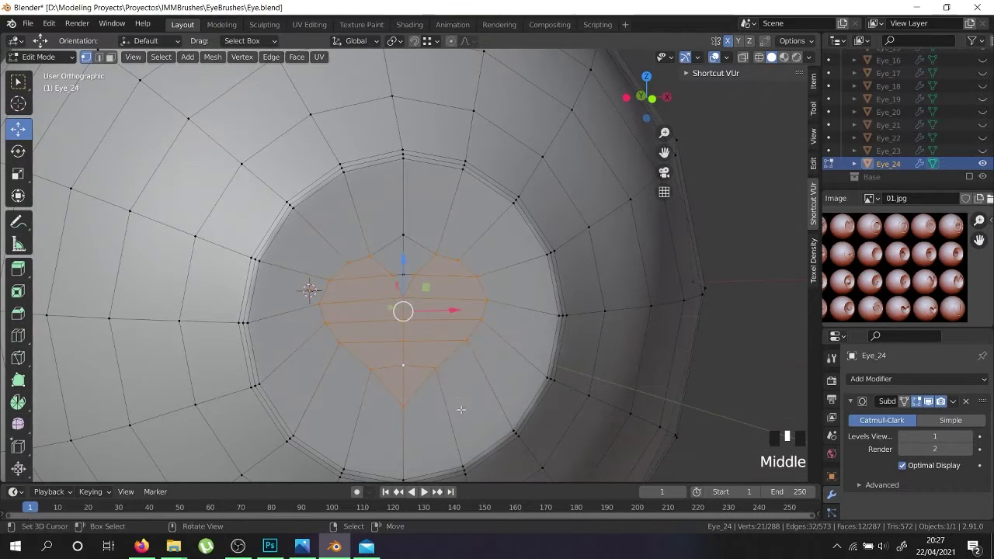
pyautogui.hotkey('shift', 'd')
pyautogui.press('p')
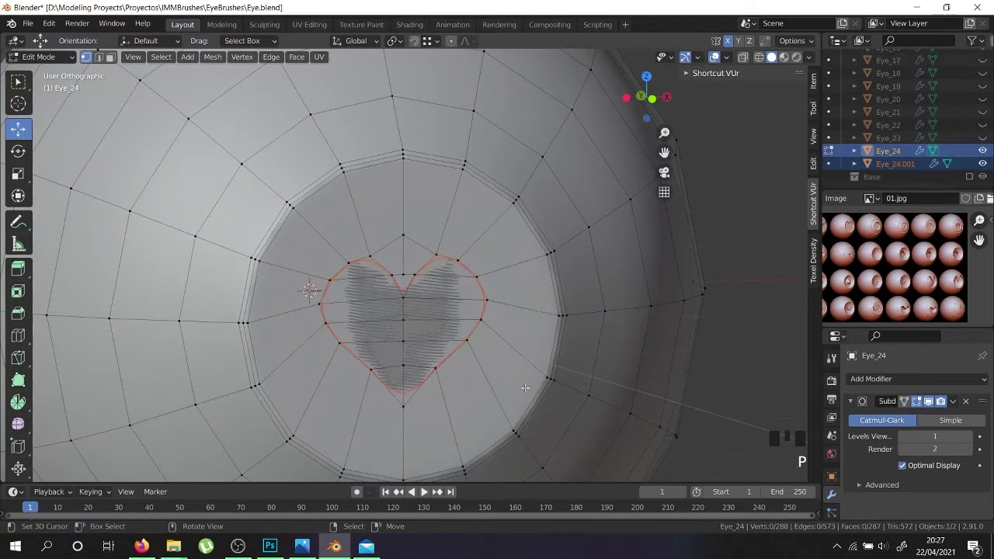
# Move the separated heart object to the Base collection.
pyautogui.press('Tab')
pyautogui.rightClick(424, 331)
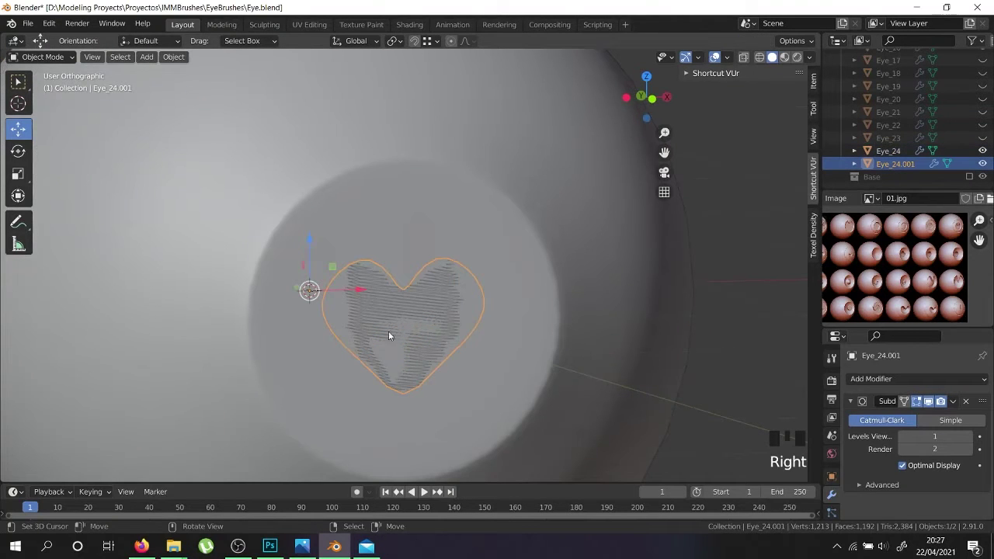
pyautogui.press('m')
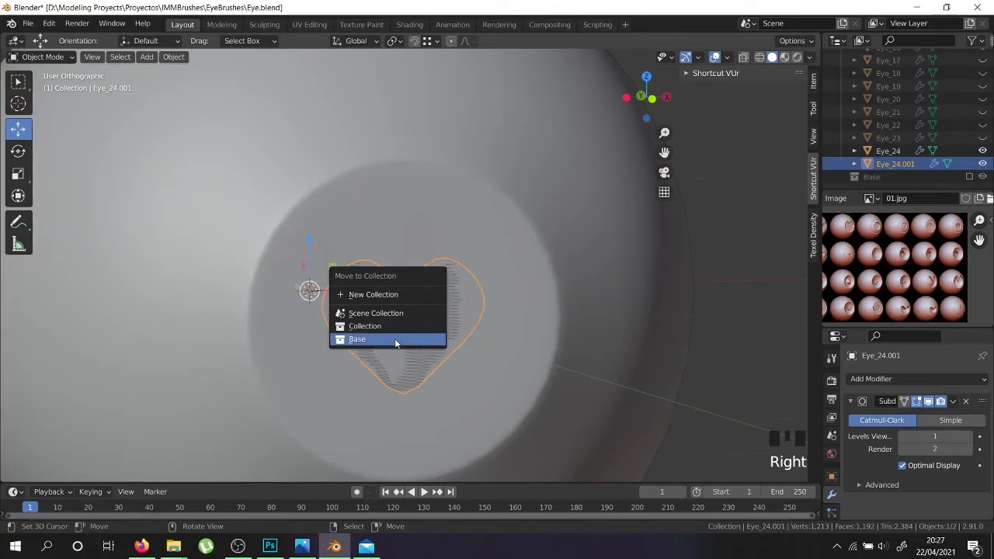
pyautogui.click(396, 340)
# Select all twelve heart faces on Eye_24 and try to extrude them inward along Y.
pyautogui.rightClick(399, 360)
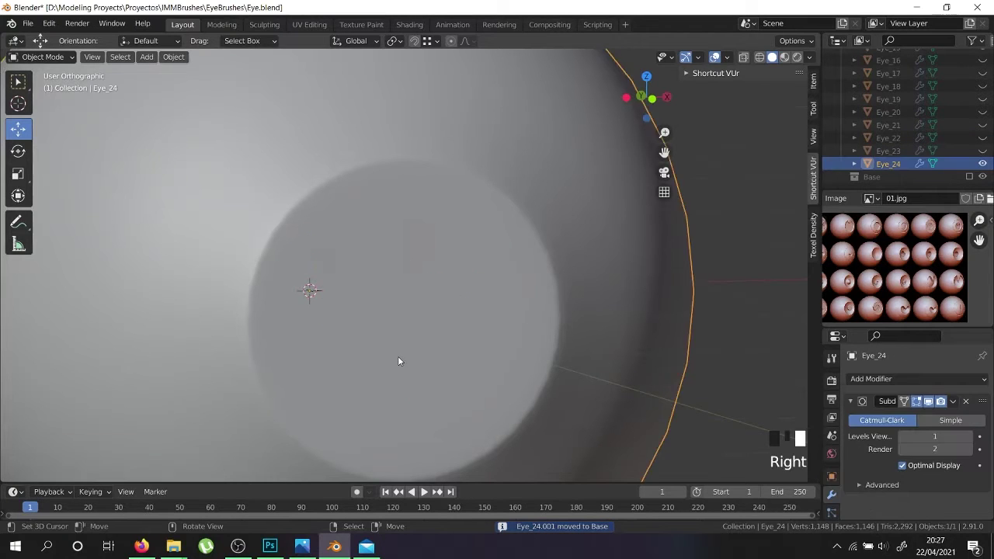
pyautogui.press('Tab')
pyautogui.rightClick(400, 357)
pyautogui.moveTo(400, 357)
pyautogui.mouseDown(button='middle')
pyautogui.moveTo(377, 376)
pyautogui.moveTo(393, 371)
pyautogui.mouseUp(button='middle')
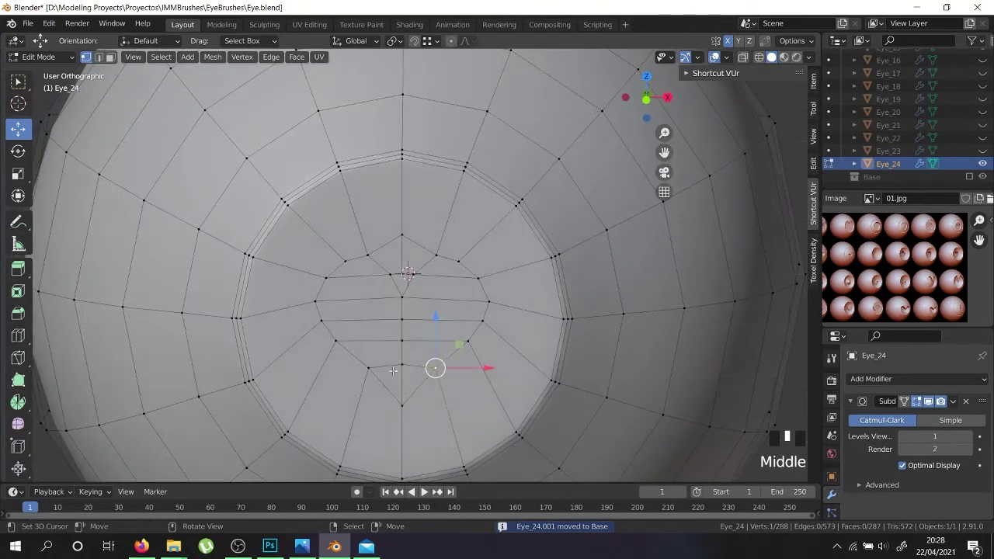
pyautogui.click(110, 56)
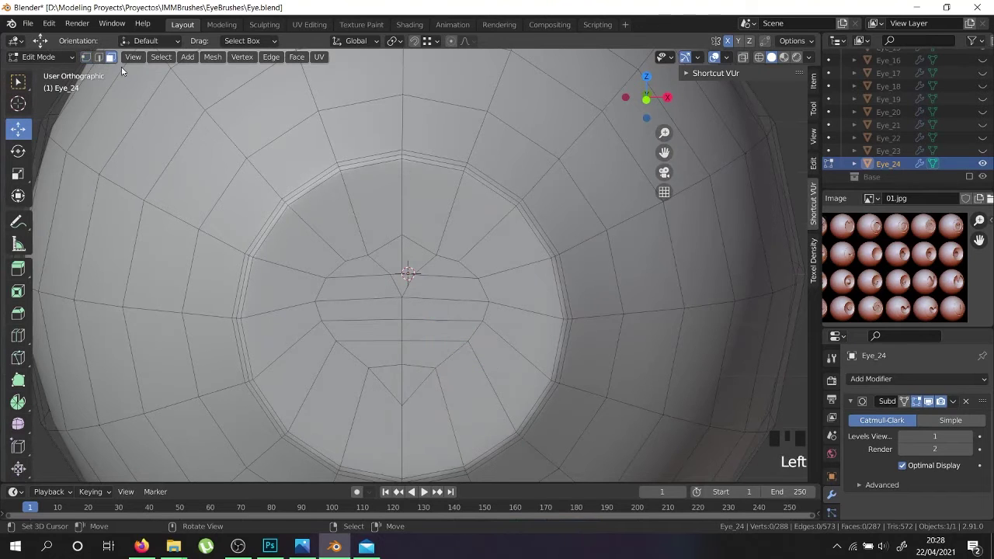
pyautogui.rightClick(352, 287)
pyautogui.keyDown('ctrl'); pyautogui.rightClick(354, 267); pyautogui.keyUp('ctrl')
pyautogui.keyDown('ctrl'); pyautogui.rightClick(360, 310); pyautogui.keyUp('ctrl')
pyautogui.keyDown('ctrl'); pyautogui.rightClick(365, 330); pyautogui.keyUp('ctrl')
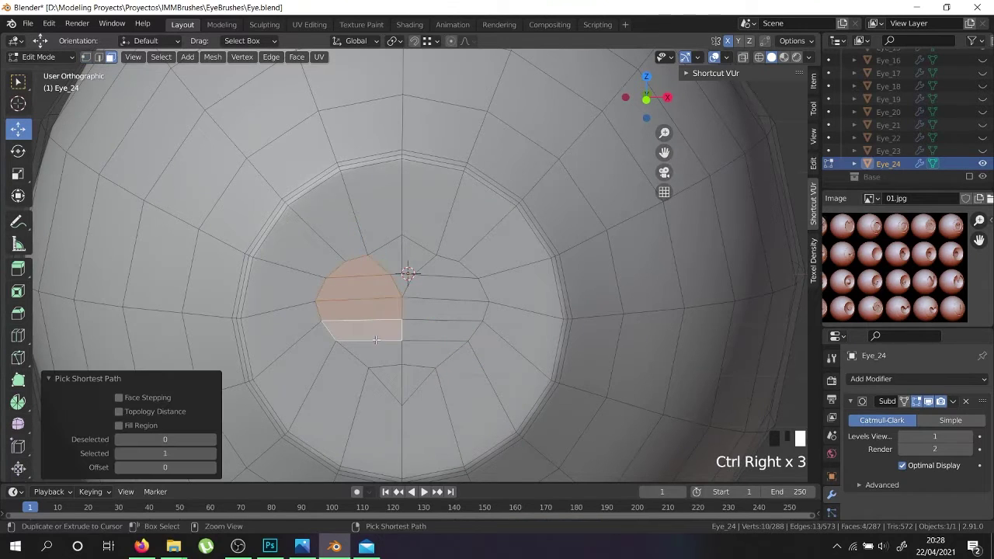
pyautogui.keyDown('ctrl'); pyautogui.rightClick(372, 352); pyautogui.keyUp('ctrl')
pyautogui.keyDown('ctrl'); pyautogui.rightClick(390, 375); pyautogui.keyUp('ctrl')
pyautogui.keyDown('ctrl'); pyautogui.rightClick(423, 370); pyautogui.keyUp('ctrl')
pyautogui.keyDown('ctrl'); pyautogui.rightClick(432, 354); pyautogui.keyUp('ctrl')
pyautogui.keyDown('ctrl'); pyautogui.rightClick(436, 331); pyautogui.keyUp('ctrl')
pyautogui.keyDown('ctrl'); pyautogui.rightClick(441, 311); pyautogui.keyUp('ctrl')
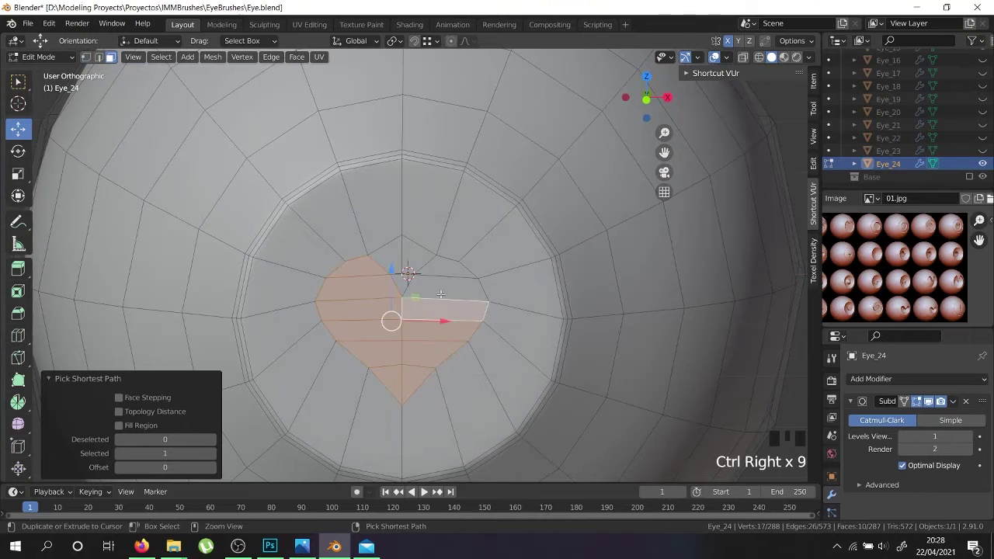
pyautogui.keyDown('ctrl'); pyautogui.rightClick(443, 288); pyautogui.keyUp('ctrl')
pyautogui.keyDown('ctrl'); pyautogui.rightClick(444, 269); pyautogui.keyUp('ctrl')
pyautogui.moveTo(479, 333); pyautogui.dragTo(443, 340, button='middle')
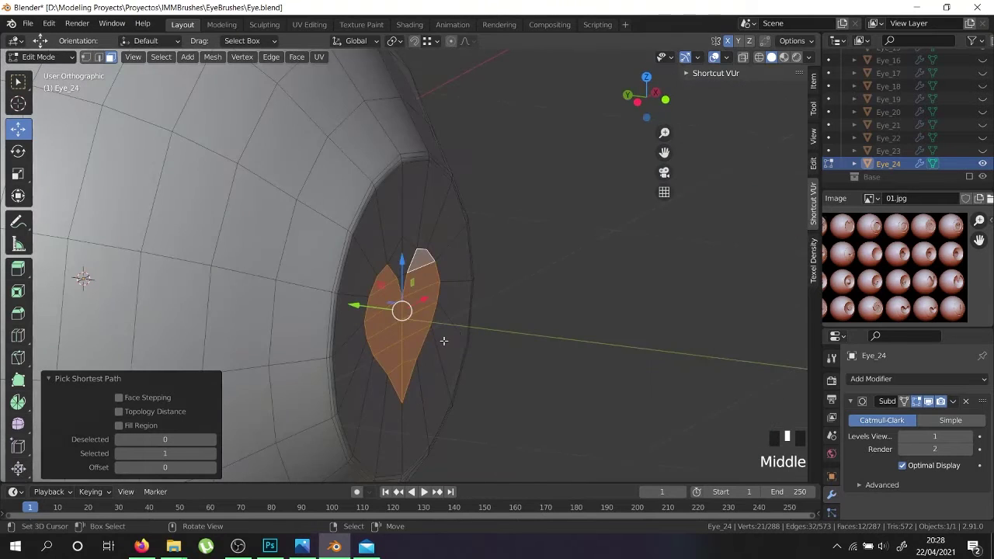
pyautogui.press('e')
pyautogui.moveTo(357, 303); pyautogui.dragTo(292, 295)
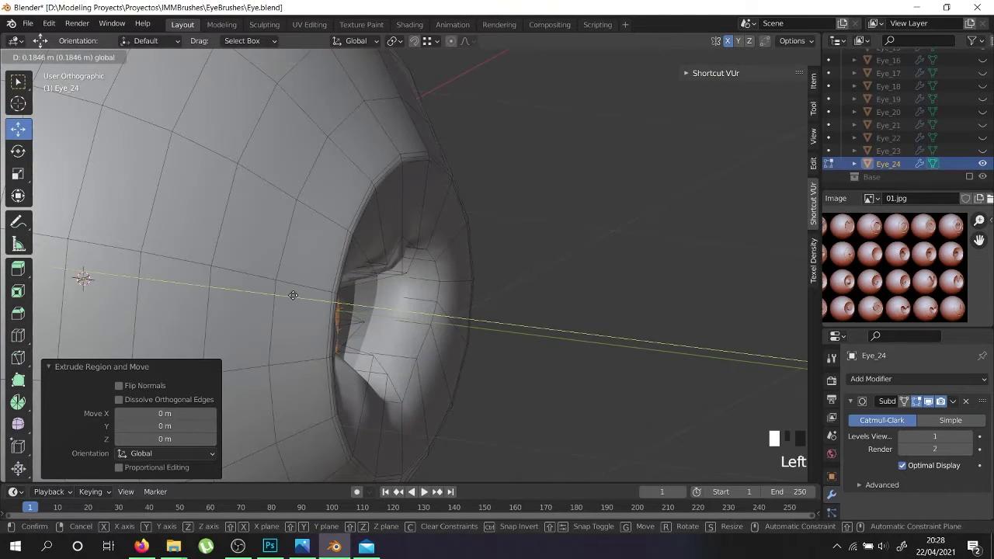
pyautogui.rightClick(294, 294)
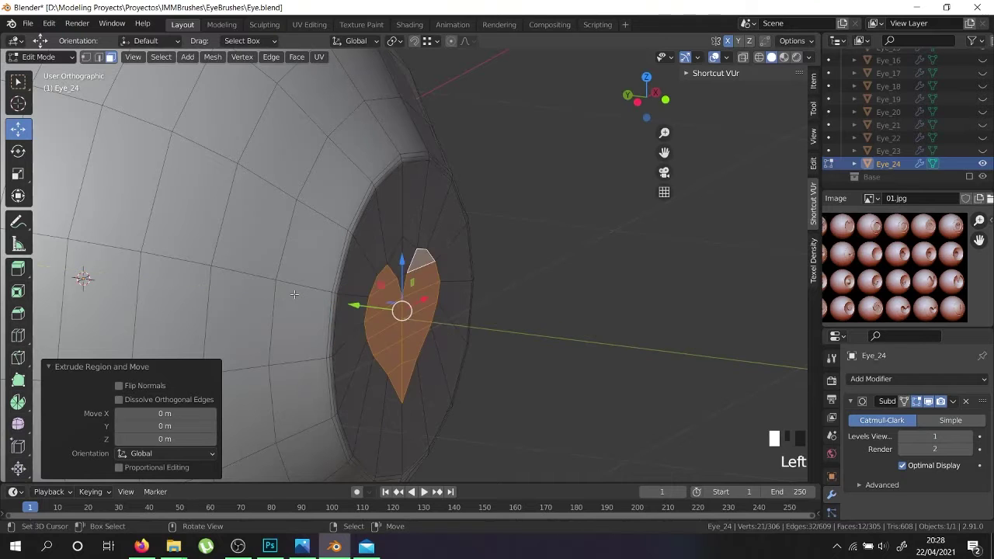
# Try moving the extruded heart region inward along Y in vertex select mode, and undo the move.
pyautogui.moveTo(451, 309); pyautogui.dragTo(477, 304, button='middle')
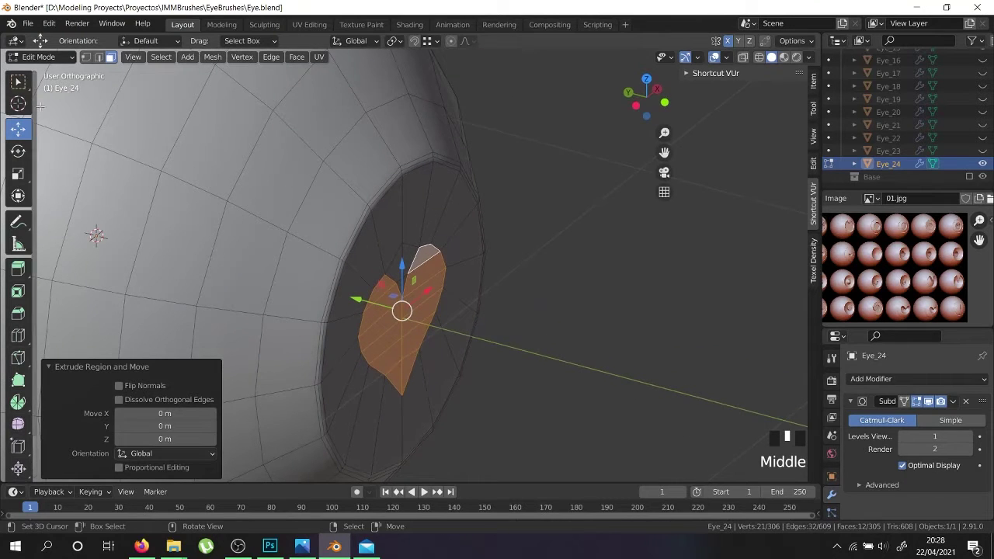
pyautogui.click(87, 57)
pyautogui.moveTo(354, 300); pyautogui.dragTo(321, 285)
pyautogui.moveTo(321, 285); pyautogui.dragTo(315, 346, button='middle')
pyautogui.hotkey('ctrl', 'z')
# Merge all of Eye_24's vertices by distance at 0.0001 m to remove the duplicates from the extrusion.
pyautogui.press('a')
pyautogui.press('a')
pyautogui.press('a')
pyautogui.press('w')
pyautogui.moveTo(348, 349)
pyautogui.click(375, 391)
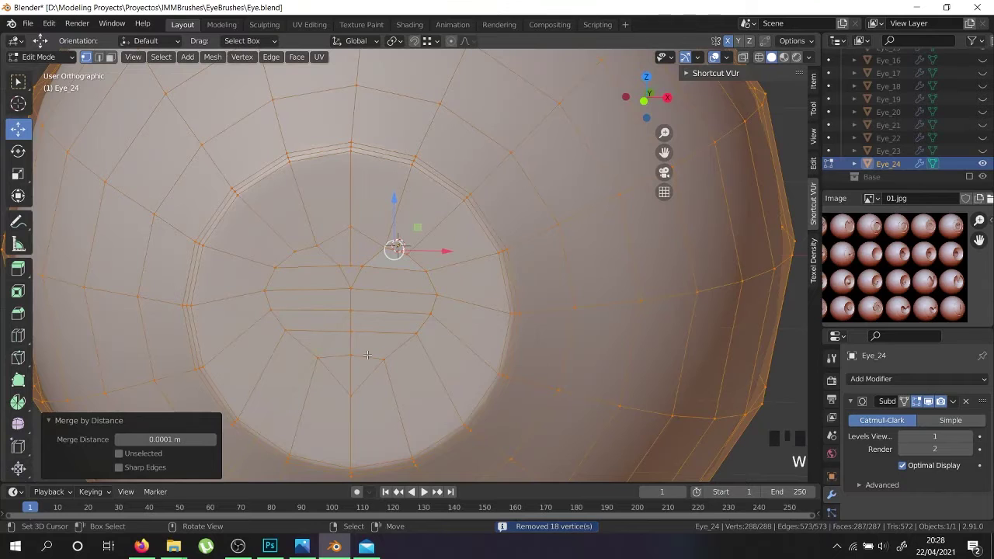
# Select the twelve faces that make up the heart on Eye_24 in face select mode.
pyautogui.rightClick(367, 354)
pyautogui.click(113, 58)
pyautogui.rightClick(344, 363)
pyautogui.keyDown('shift'); pyautogui.rightClick(384, 343); pyautogui.keyUp('shift')
pyautogui.keyDown('shift'); pyautogui.rightClick(318, 344); pyautogui.keyUp('shift')
pyautogui.keyDown('shift'); pyautogui.rightClick(385, 344); pyautogui.keyUp('shift')
pyautogui.keyDown('shift'); pyautogui.rightClick(310, 321); pyautogui.keyUp('shift')
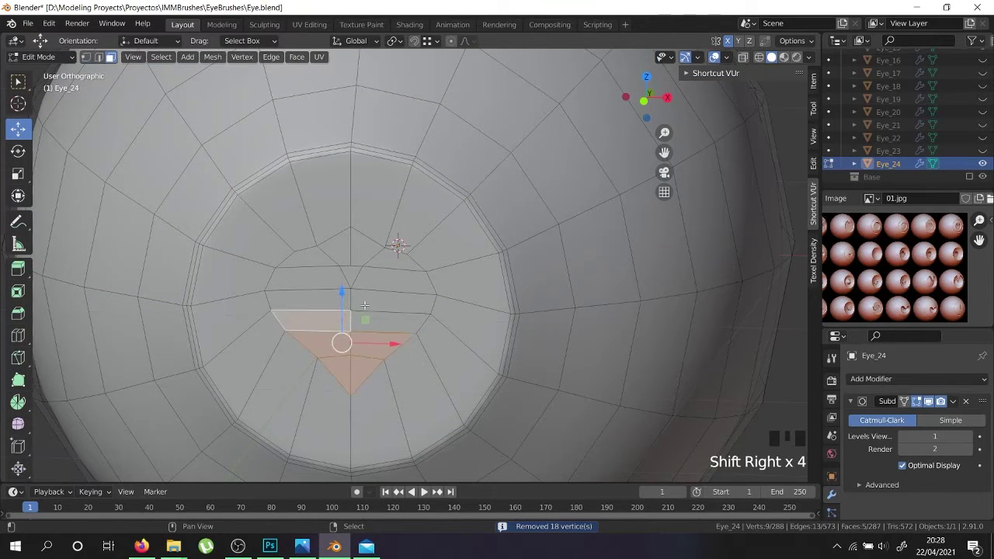
pyautogui.keyDown('shift'); pyautogui.rightClick(388, 305); pyautogui.keyUp('shift')
pyautogui.keyDown('shift'); pyautogui.rightClick(306, 302); pyautogui.keyUp('shift')
pyautogui.keyDown('shift'); pyautogui.rightClick(311, 280); pyautogui.keyUp('shift')
pyautogui.keyDown('shift'); pyautogui.rightClick(306, 264); pyautogui.keyUp('shift')
pyautogui.keyDown('shift'); pyautogui.rightClick(326, 260); pyautogui.keyUp('shift')
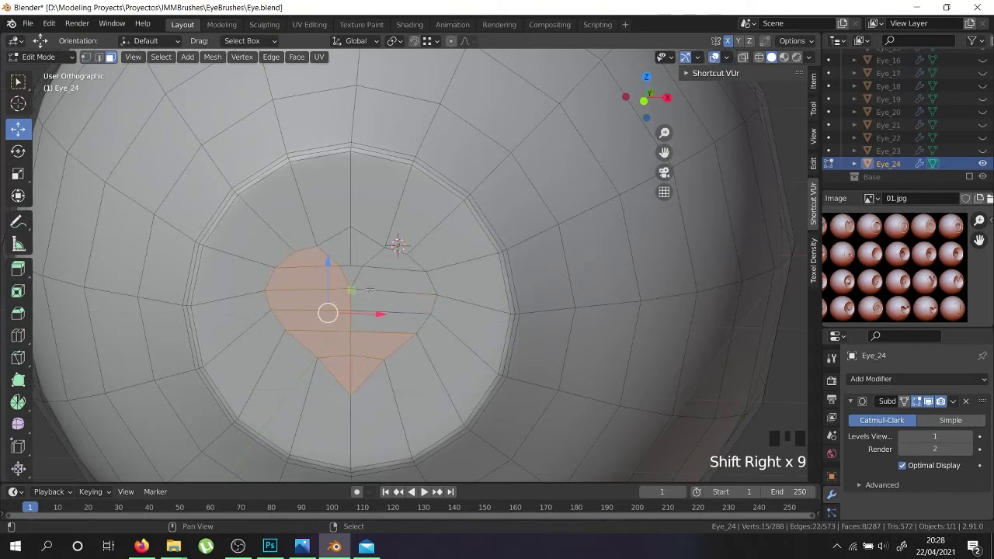
pyautogui.keyDown('shift'); pyautogui.rightClick(373, 281); pyautogui.keyUp('shift')
pyautogui.keyDown('shift'); pyautogui.rightClick(371, 319); pyautogui.keyUp('shift')
pyautogui.keyDown('shift'); pyautogui.rightClick(369, 316); pyautogui.keyUp('shift')
pyautogui.keyDown('shift'); pyautogui.rightClick(369, 317); pyautogui.keyUp('shift')
pyautogui.keyDown('shift'); pyautogui.rightClick(365, 308); pyautogui.keyUp('shift')
pyautogui.keyDown('shift'); pyautogui.rightClick(385, 264); pyautogui.keyUp('shift')
# Extrude the selected heart faces and, with X mirroring off, push them inward along the Y axis.
pyautogui.moveTo(386, 264); pyautogui.dragTo(402, 357, button='middle')
pyautogui.press('e')
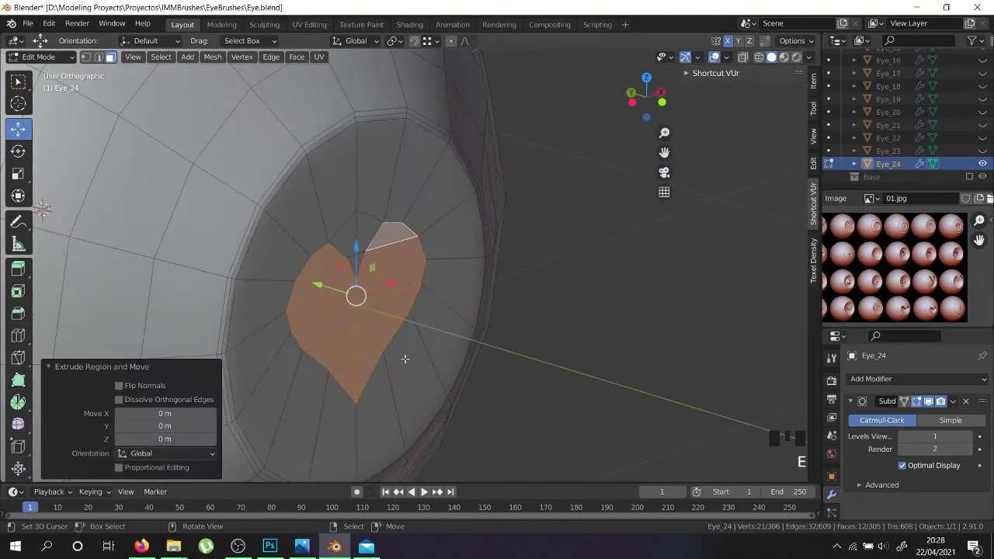
pyautogui.click(293, 273)
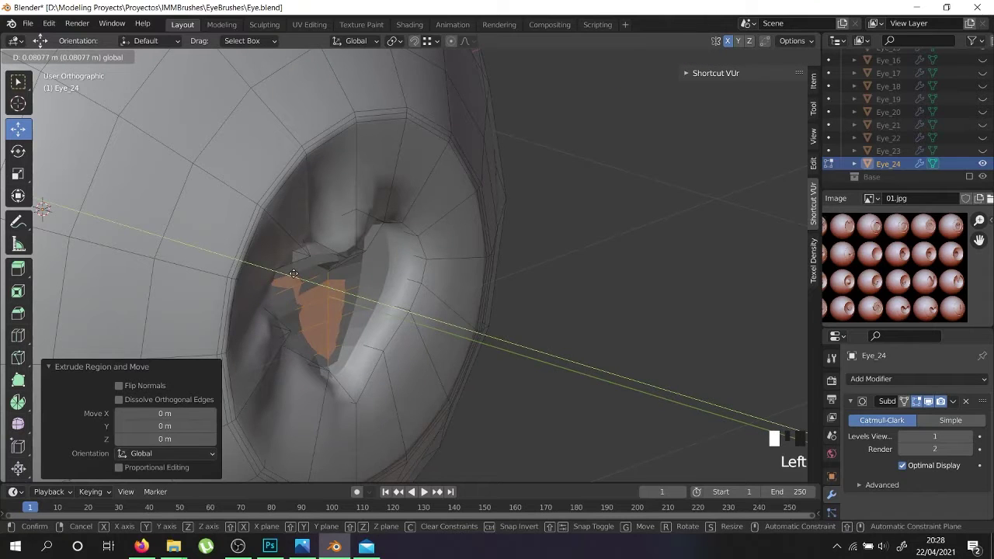
pyautogui.hotkey('ctrl', 'z')
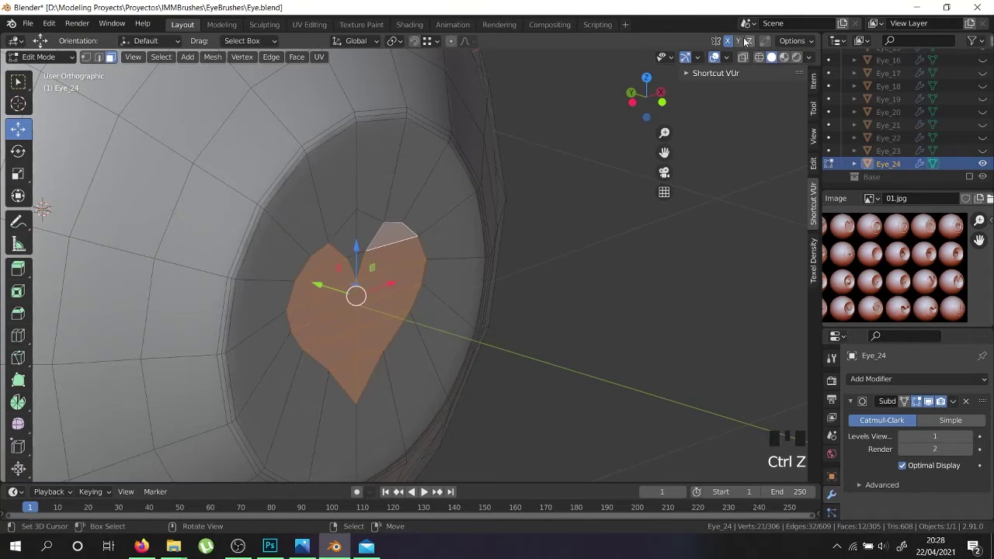
pyautogui.moveTo(318, 284); pyautogui.dragTo(289, 276)
pyautogui.scroll(-2, 320, 294)
pyautogui.moveTo(325, 291); pyautogui.dragTo(330, 270, button='middle')
pyautogui.scroll(-2, 330, 269)
# Check the recess in Object Mode and move the heart faces another 0.078993 m inward along Y.
pyautogui.press('Tab')
pyautogui.moveTo(343, 352)
pyautogui.mouseDown(button='middle')
pyautogui.moveTo(286, 337)
pyautogui.moveTo(336, 306)
pyautogui.moveTo(346, 355)
pyautogui.mouseUp(button='middle')
pyautogui.scroll(-3, 332, 349)
pyautogui.scroll(1, 332, 350)
pyautogui.scroll(2, 362, 336)
pyautogui.press('Tab')
pyautogui.moveTo(364, 361); pyautogui.dragTo(364, 351)
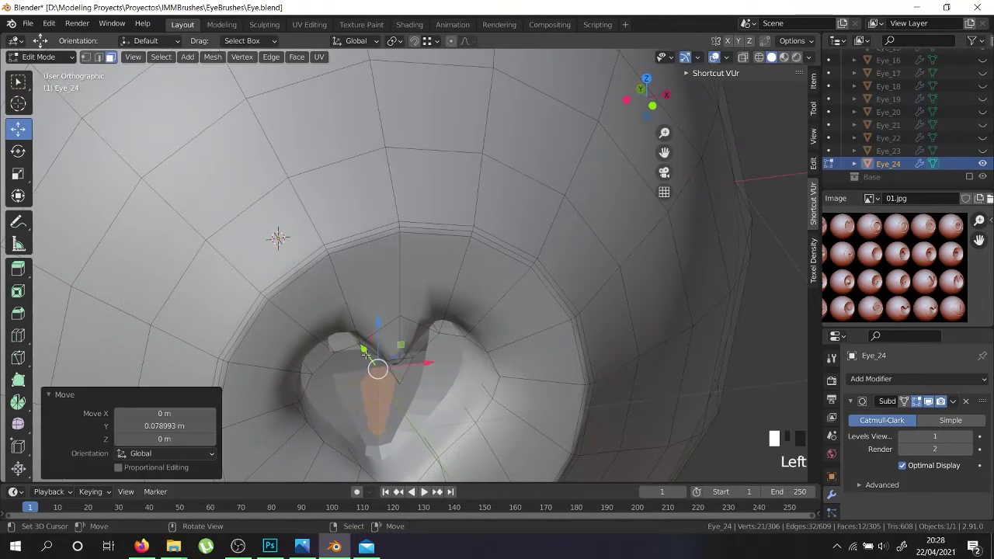
# Add a loop cut around the heart recess's inner wall and slide it close to the outer rim.
pyautogui.scroll(-3, 365, 354)
pyautogui.moveTo(365, 353); pyautogui.dragTo(361, 395, button='middle')
pyautogui.scroll(4, 360, 395)
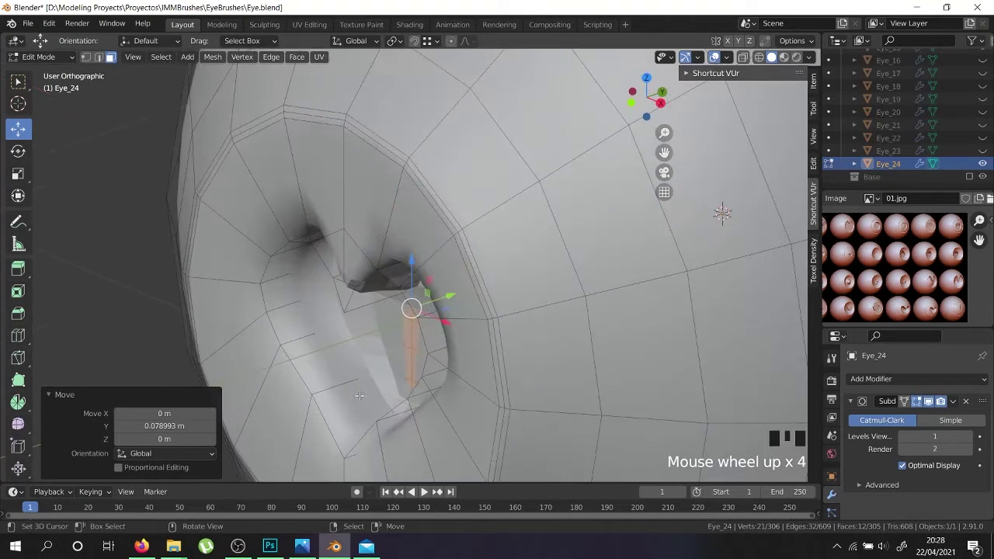
pyautogui.hotkey('ctrl', 'r')
pyautogui.click(349, 392)
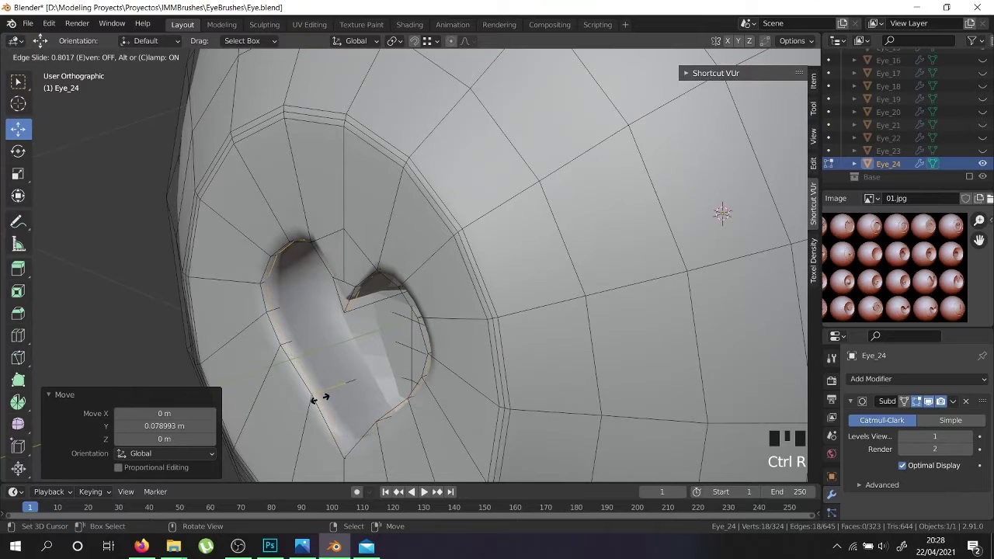
pyautogui.click(318, 398)
# Return to Object Mode and apply Shade Smooth to Eye_24.
pyautogui.moveTo(355, 328); pyautogui.dragTo(329, 335, button='middle')
pyautogui.press('Tab')
pyautogui.click(174, 57)
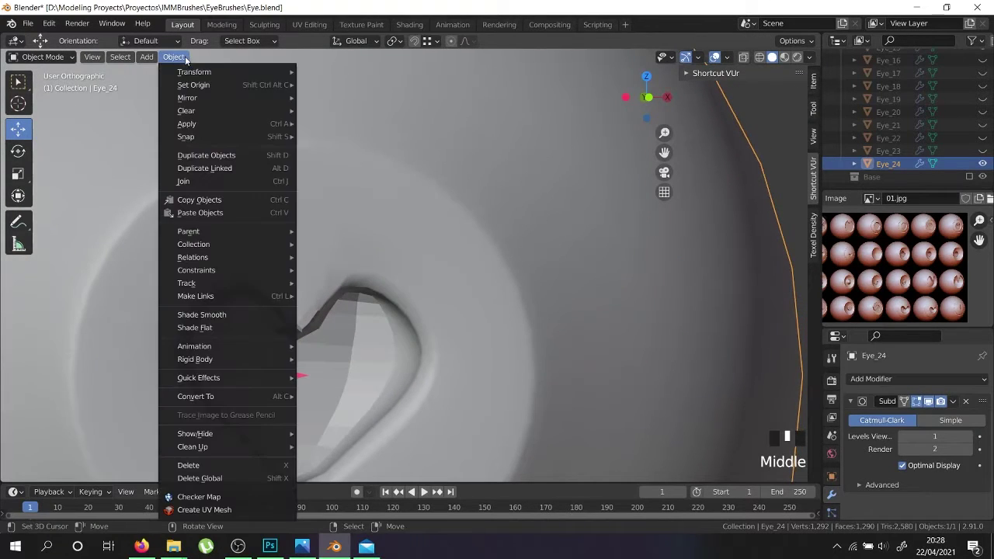
pyautogui.click(234, 315)
pyautogui.scroll(-2, 333, 334)
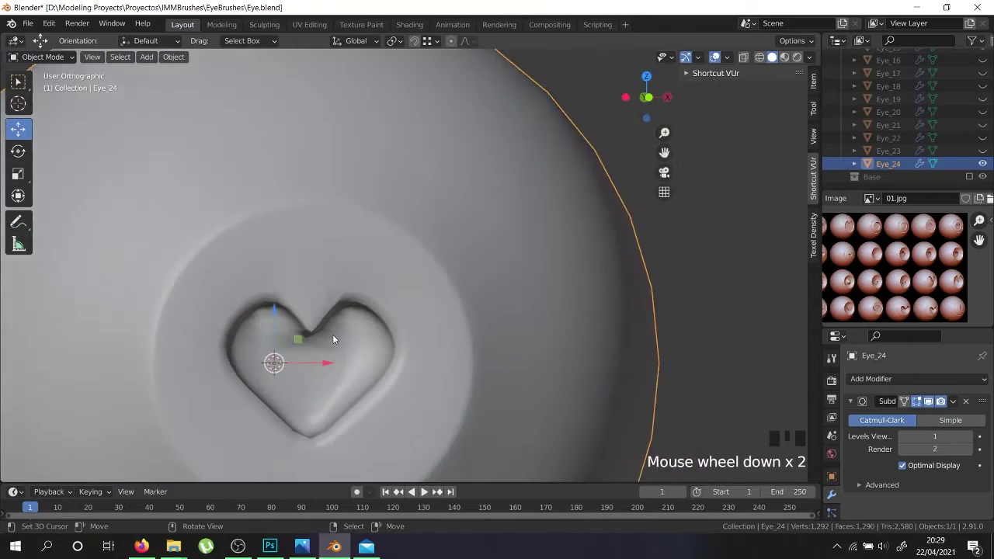
# Add a loop cut on the flat faces around the heart and slide it close to the heart's edge.
pyautogui.press('Tab')
pyautogui.moveTo(294, 373); pyautogui.dragTo(269, 420, button='middle')
pyautogui.keyDown('shift'); pyautogui.moveTo(322, 437); pyautogui.dragTo(315, 337, button='middle'); pyautogui.keyUp('shift')
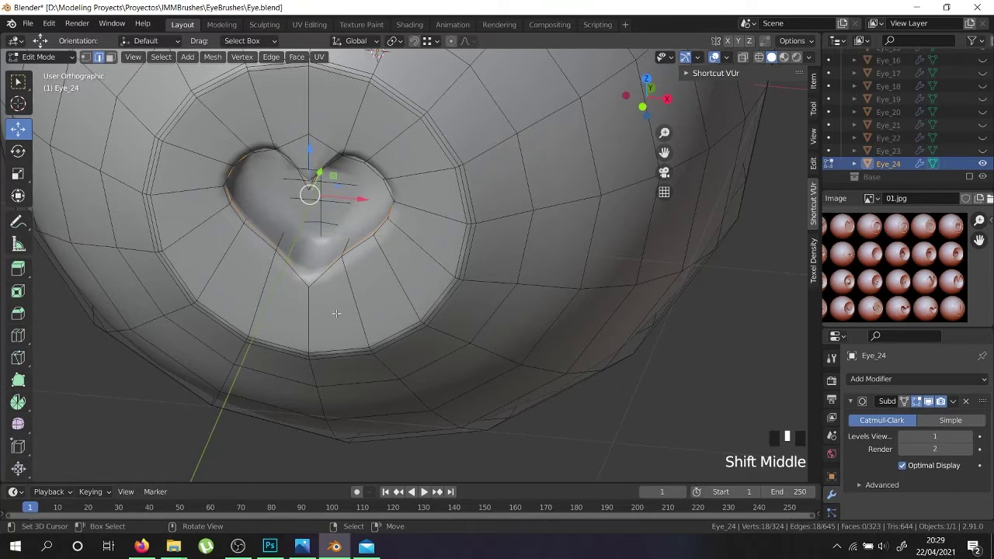
pyautogui.hotkey('ctrl', 'r')
pyautogui.click(353, 284)
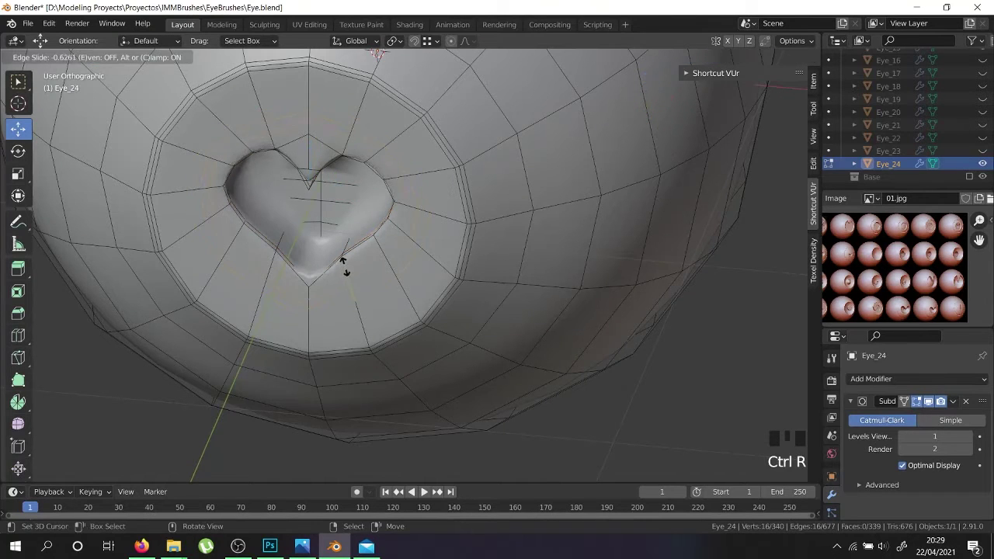
pyautogui.click(340, 260)
pyautogui.scroll(3, 310, 215)
pyautogui.moveTo(310, 215); pyautogui.dragTo(347, 189, button='middle')
pyautogui.press('Tab')
pyautogui.press('Tab')
# Delete the single small face inside the V-shaped notch at the top of the heart.
pyautogui.rightClick(333, 243)
pyautogui.moveTo(333, 244); pyautogui.dragTo(333, 203, button='middle')
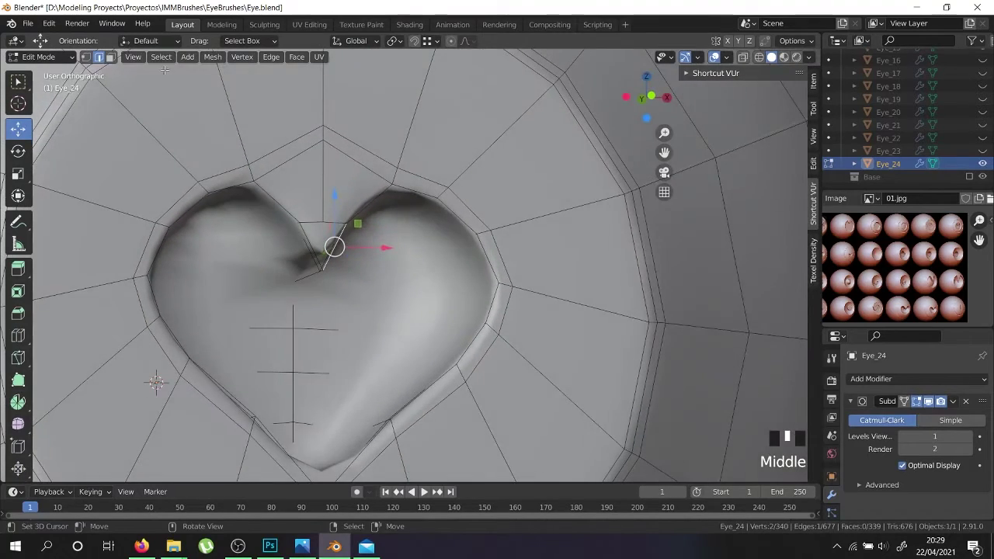
pyautogui.click(110, 57)
pyautogui.rightClick(318, 239)
pyautogui.scroll(4, 316, 230)
pyautogui.press('x')
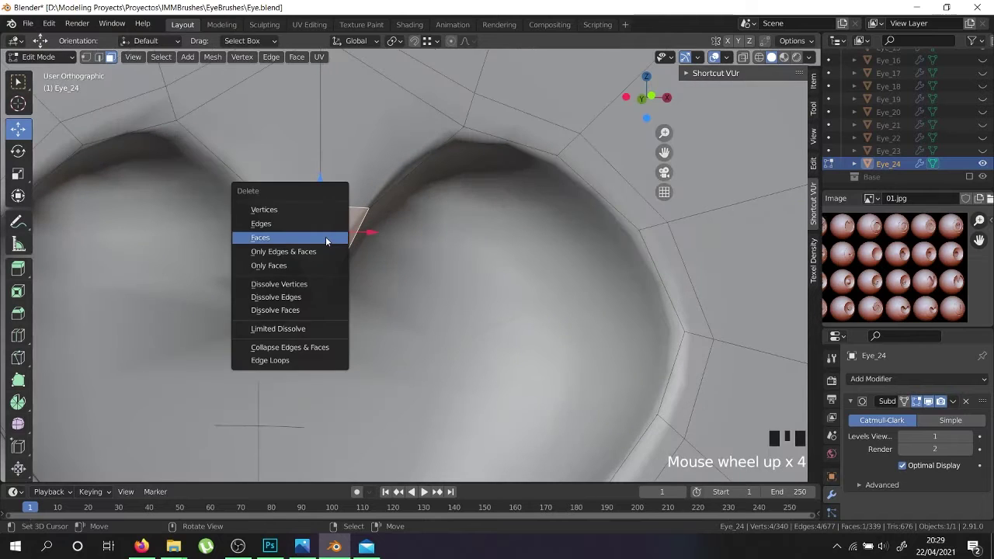
pyautogui.click(326, 242)
pyautogui.keyDown('shift'); pyautogui.moveTo(289, 193); pyautogui.dragTo(256, 245, button='middle'); pyautogui.keyUp('shift')
# Fill the notch hole with two faces that meet along the heart's centre line, using edge selection.
pyautogui.click(97, 56)
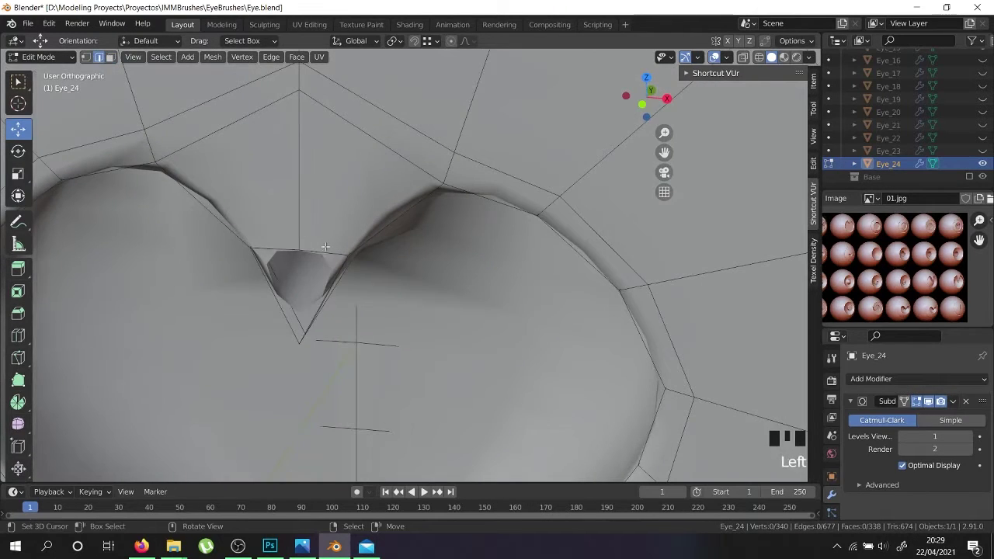
pyautogui.press('f')
pyautogui.hotkey('ctrl', 'z')
pyautogui.rightClick(323, 251)
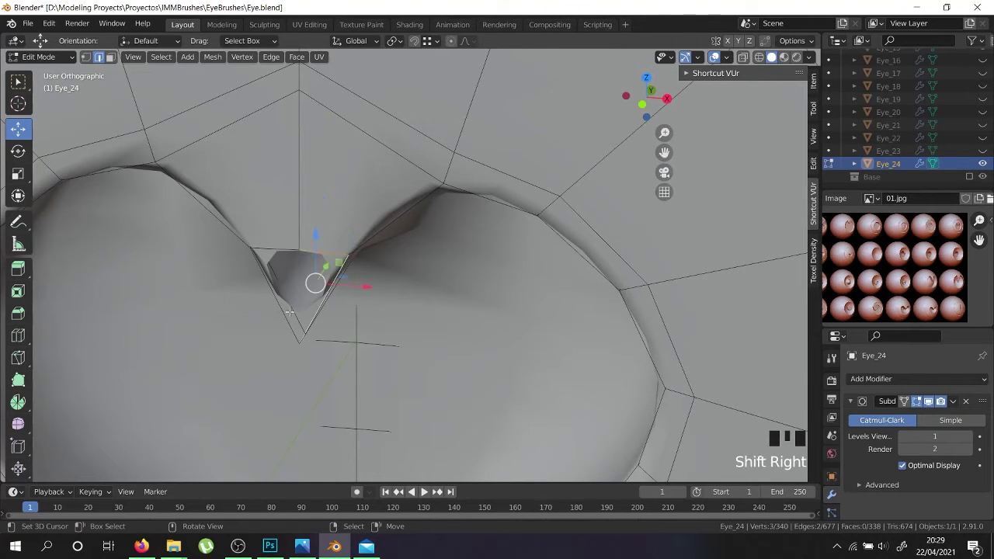
pyautogui.press('f')
pyautogui.rightClick(281, 248)
pyautogui.press('f')
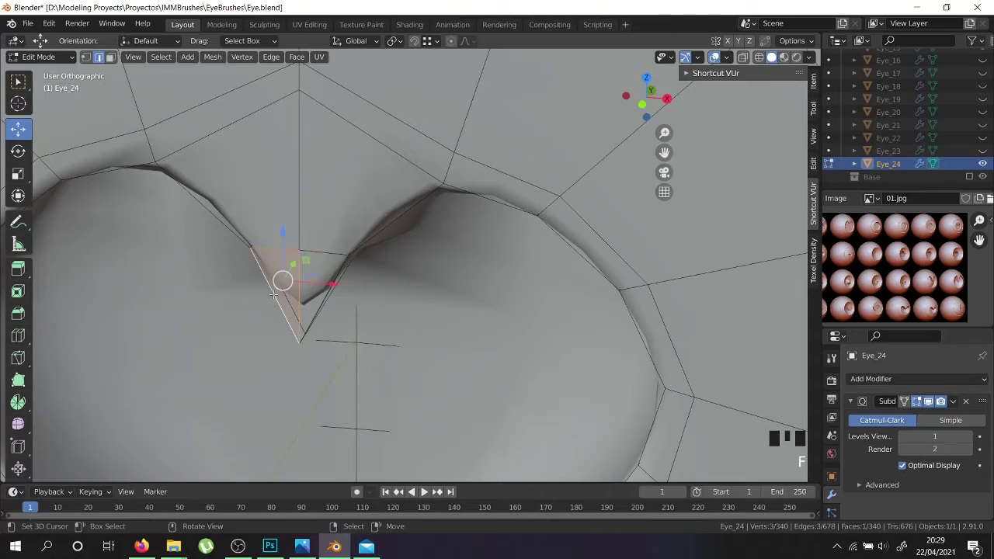
# Inspect the filled notch and the heart's rim from several angles, in both Object Mode and Edit Mode.
pyautogui.scroll(-3, 273, 295)
pyautogui.press('Tab')
pyautogui.moveTo(272, 300); pyautogui.dragTo(244, 284, button='middle')
pyautogui.press('Tab')
pyautogui.scroll(-4, 243, 283)
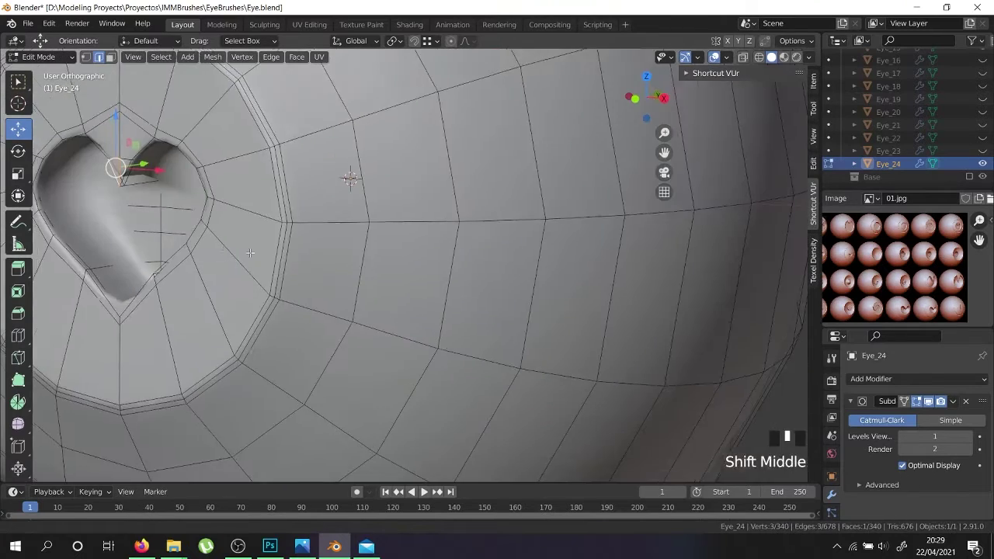
pyautogui.keyDown('shift'); pyautogui.moveTo(344, 173); pyautogui.dragTo(488, 206, button='middle'); pyautogui.keyUp('shift')
pyautogui.scroll(3, 230, 295)
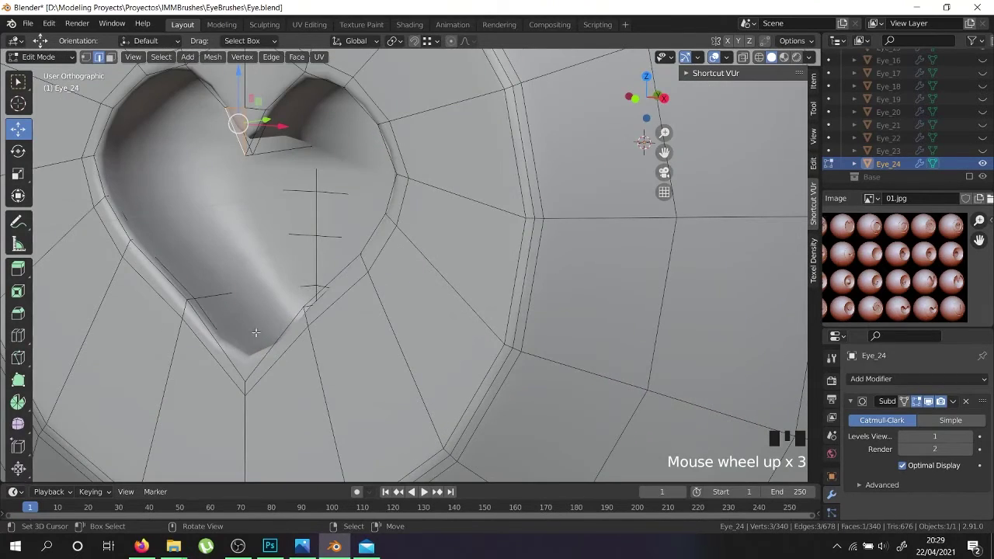
pyautogui.scroll(-4, 260, 348)
# In front view, add a vertical loop cut on each side of the centre edge, with slide factors -0.679 and 0.456.
pyautogui.press('KP_1')
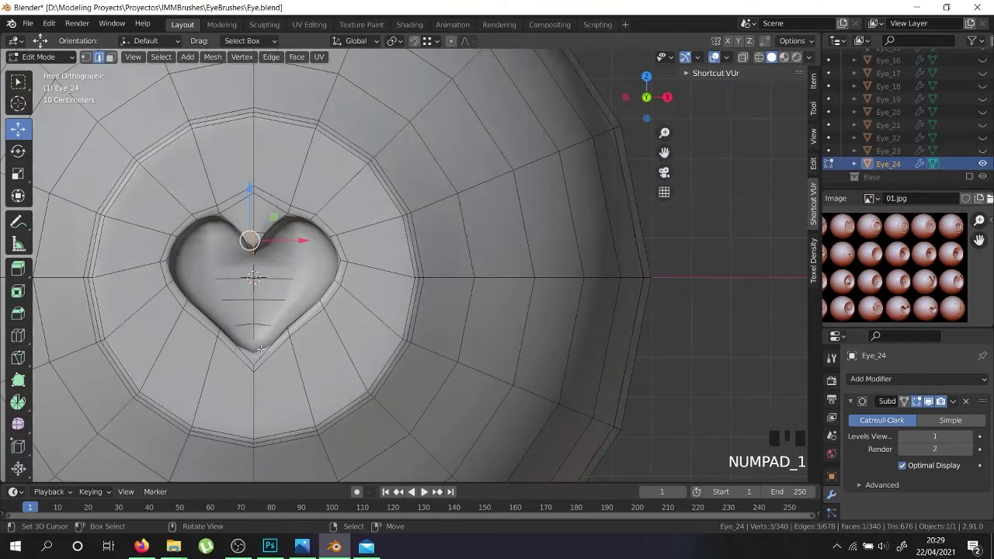
pyautogui.scroll(2, 241, 314)
pyautogui.hotkey('ctrl', 'r')
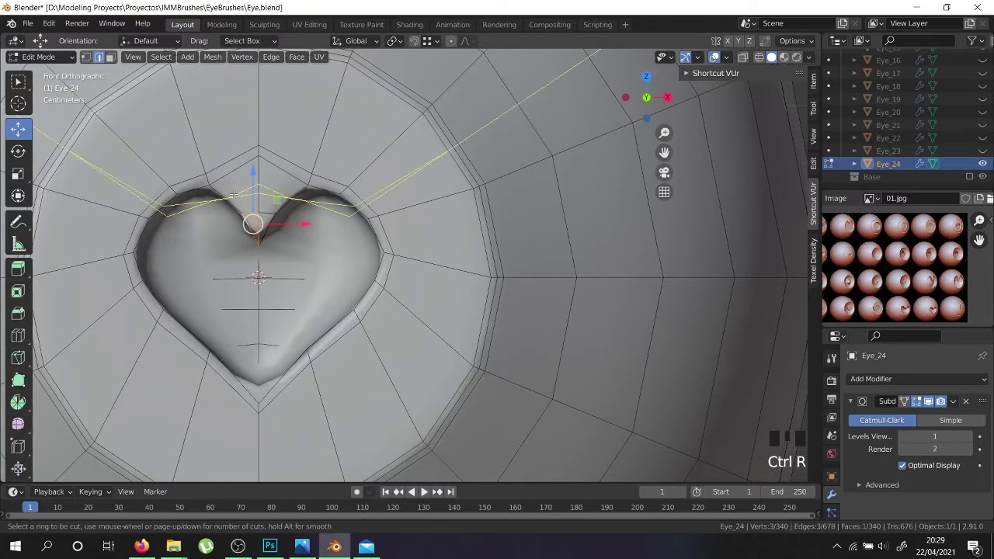
pyautogui.click(225, 171)
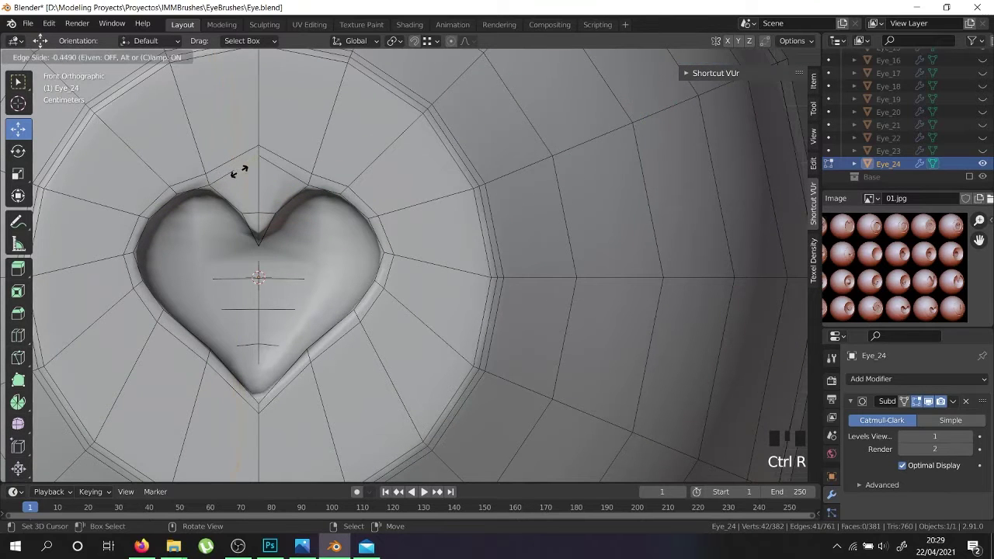
pyautogui.click(246, 174)
pyautogui.hotkey('ctrl', 'r')
pyautogui.click(278, 181)
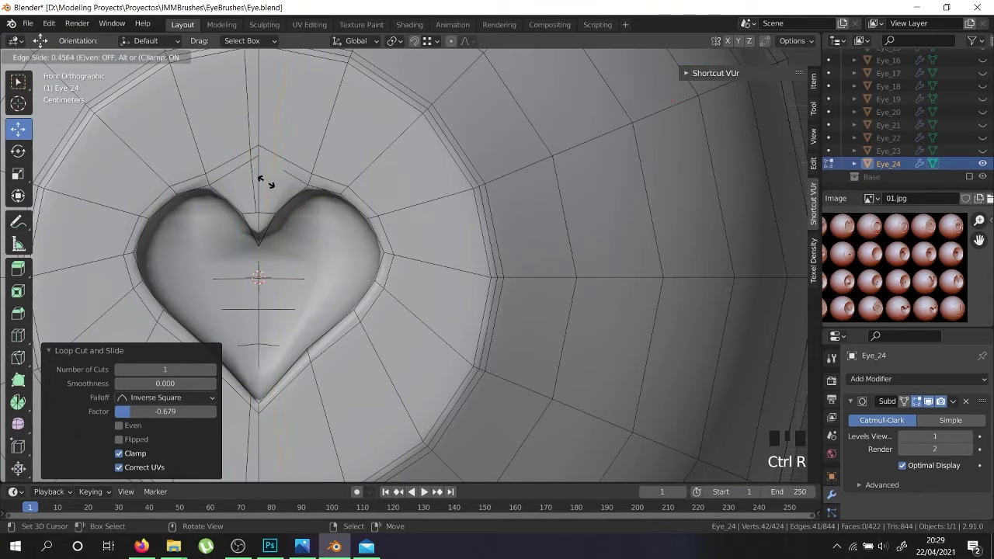
pyautogui.click(264, 181)
# Delete the two faces that fill the notch at the top of the heart.
pyautogui.scroll(6, 268, 225)
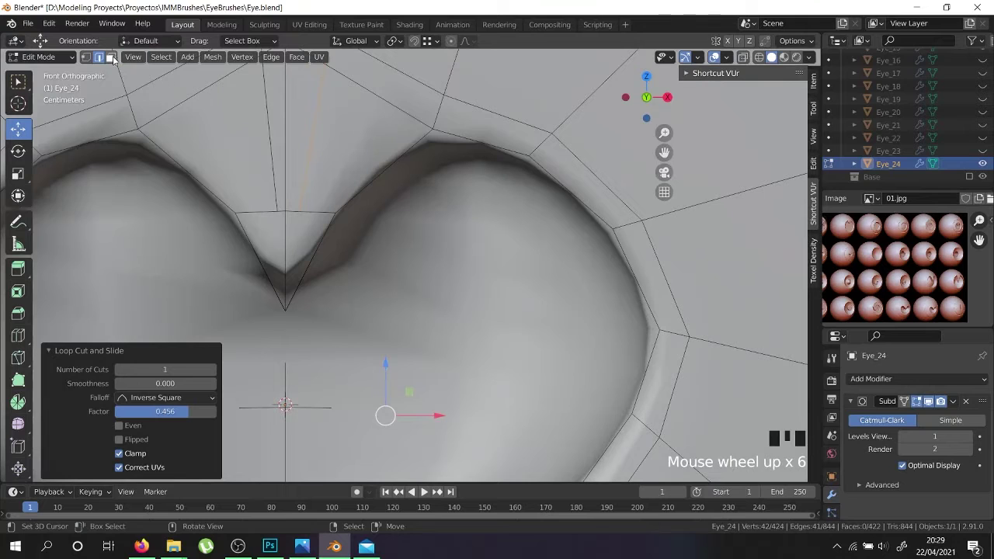
pyautogui.click(111, 58)
pyautogui.rightClick(270, 225)
pyautogui.keyDown('shift'); pyautogui.click(300, 234); pyautogui.keyUp('shift')
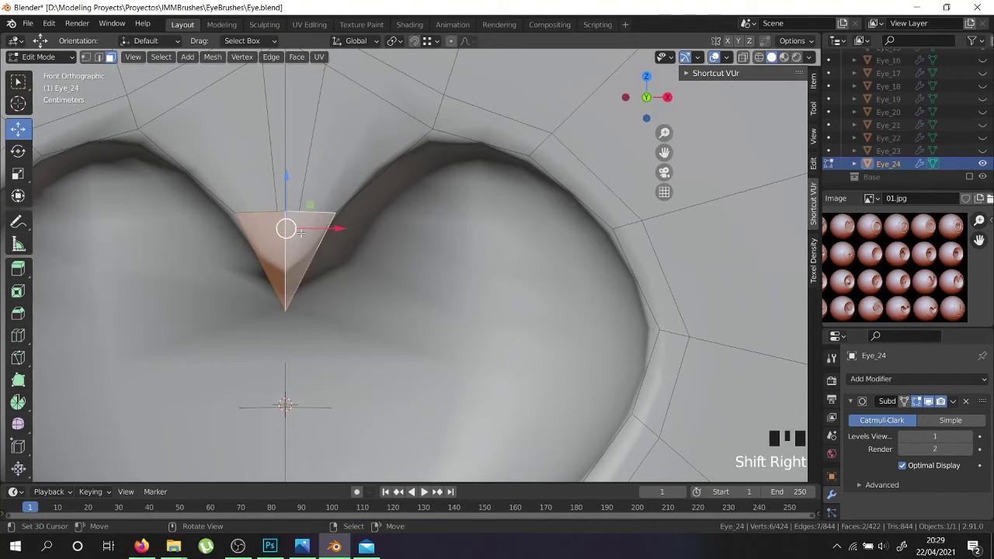
pyautogui.press('x')
pyautogui.click(293, 232)
pyautogui.keyDown('shift'); pyautogui.moveTo(292, 234); pyautogui.dragTo(302, 292, button='middle'); pyautogui.keyUp('shift')
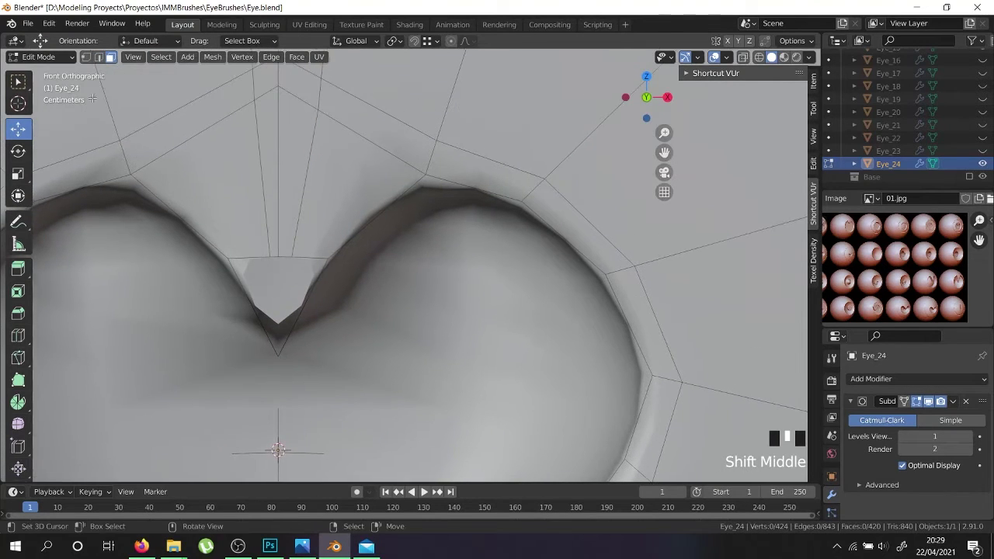
# Slide the vertices beside the notch's top middle vertex outward along the top edge, using factor 0.466 for the right one.
pyautogui.click(87, 57)
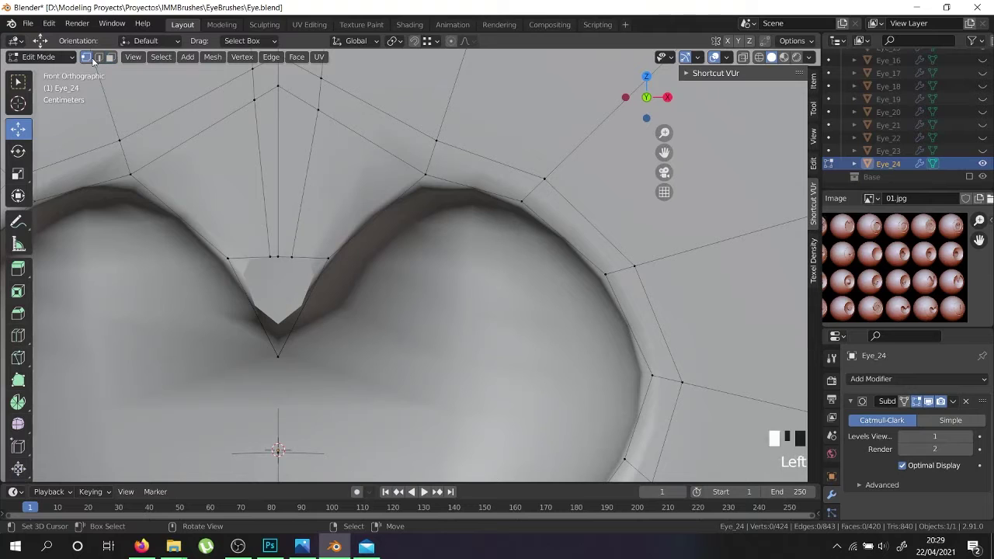
pyautogui.hotkey('shift', 'v')
pyautogui.click(255, 270)
pyautogui.rightClick(291, 257)
pyautogui.hotkey('shift', 'v')
pyautogui.click(315, 264)
# Try a loop cut through the wall below the notch and undo it.
pyautogui.moveTo(314, 264)
pyautogui.mouseDown(button='middle')
pyautogui.moveTo(239, 289)
pyautogui.moveTo(306, 268)
pyautogui.mouseUp(button='middle')
pyautogui.hotkey('ctrl', 'r')
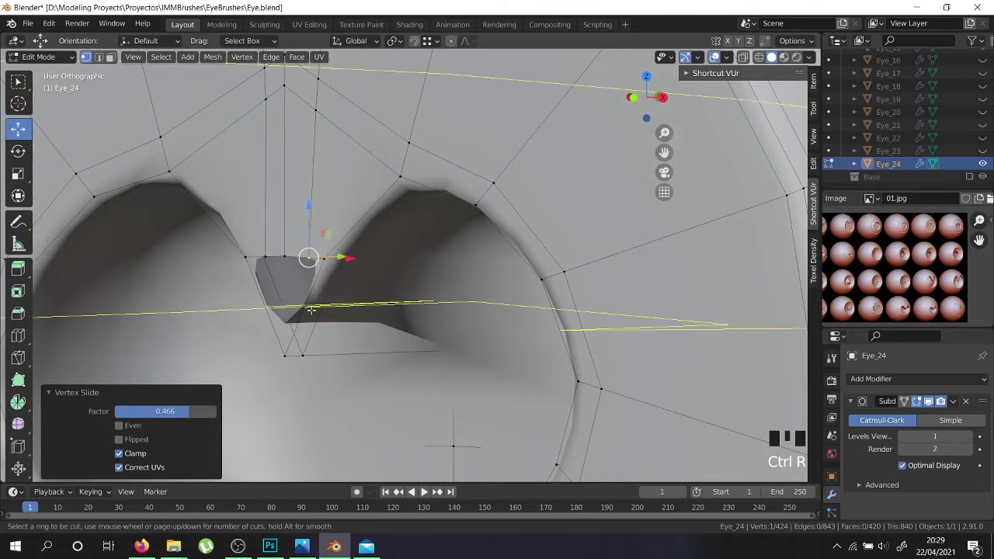
pyautogui.click(310, 310)
pyautogui.rightClick(310, 310)
pyautogui.click(302, 303)
pyautogui.moveTo(302, 304); pyautogui.dragTo(372, 301, button='middle')
pyautogui.hotkey('ctrl', 'z')
pyautogui.hotkey('ctrl', 'z')
# Fill the right half of the notch with a face between its top vertices and the tip.
pyautogui.scroll(3, 303, 312)
pyautogui.rightClick(261, 385)
pyautogui.keyDown('shift'); pyautogui.rightClick(316, 215); pyautogui.keyUp('shift')
pyautogui.keyDown('shift'); pyautogui.rightClick(349, 216); pyautogui.keyUp('shift')
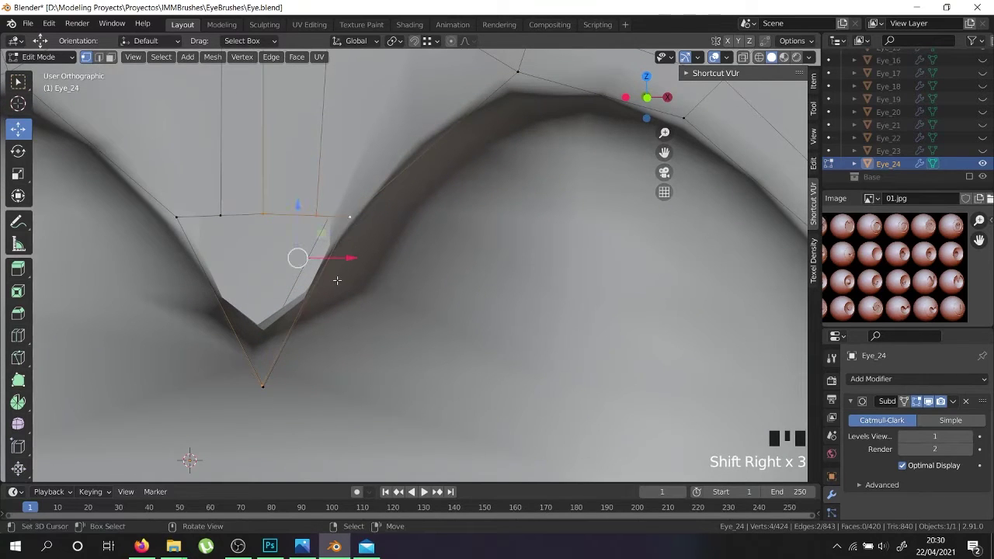
pyautogui.press('f')
# Try joining the top middle vertex to the notch tip with an edge, undo it, and fill the left half instead.
pyautogui.rightClick(263, 215)
pyautogui.keyDown('shift'); pyautogui.rightClick(262, 385); pyautogui.keyUp('shift')
pyautogui.press('f')
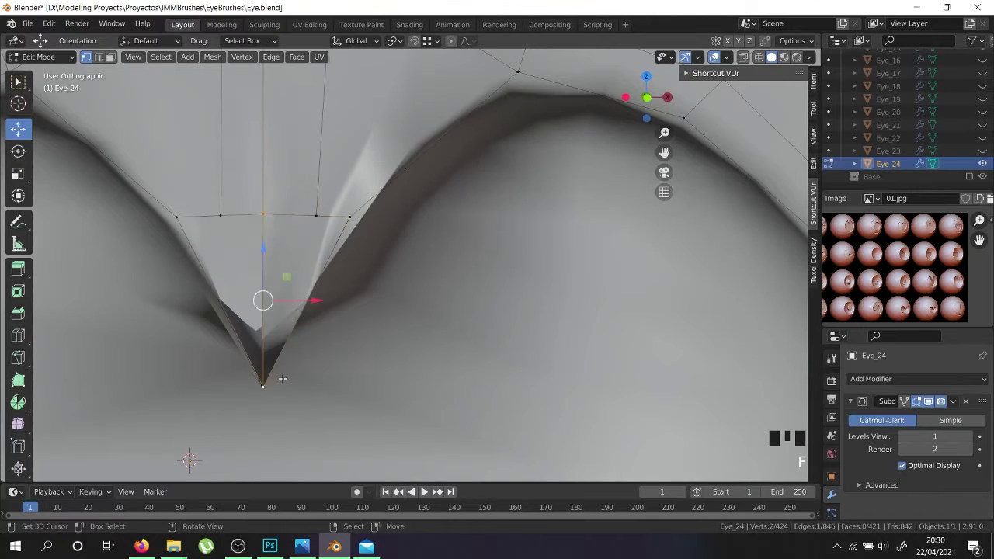
pyautogui.hotkey('ctrl', 'z')
pyautogui.keyDown('shift'); pyautogui.rightClick(177, 217); pyautogui.keyUp('shift')
pyautogui.moveTo(177, 218); pyautogui.dragTo(272, 318, button='middle')
# Select all of Eye_24's geometry and recalculate its normals.
pyautogui.press('a')
pyautogui.press('a')
pyautogui.press('a')
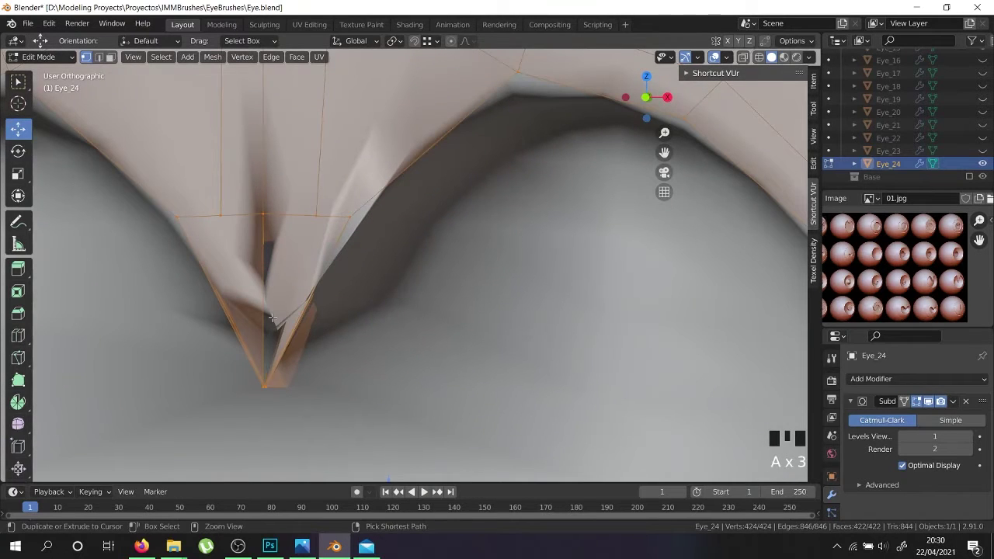
pyautogui.hotkey('ctrl', 'n')
pyautogui.moveTo(272, 318); pyautogui.dragTo(595, 432, button='middle')
pyautogui.scroll(-5, 210, 370)
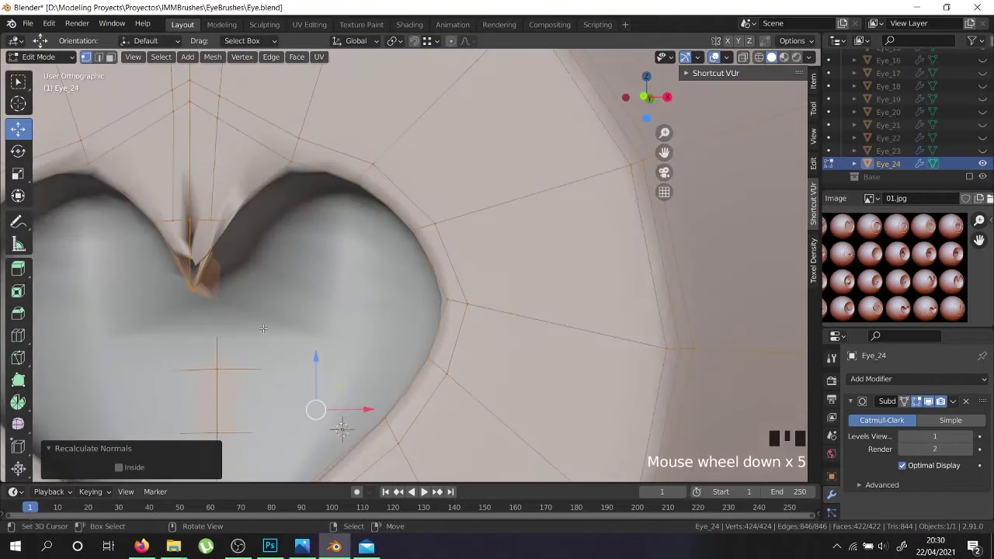
# Undo the normals recalculation and both notch face fills.
pyautogui.hotkey('ctrl', 'z')
pyautogui.hotkey('ctrl', 'z')
pyautogui.hotkey('ctrl', 'z')
pyautogui.hotkey('ctrl', 'z')
pyautogui.hotkey('ctrl', 'z')
pyautogui.hotkey('ctrl', 'z')
pyautogui.hotkey('ctrl', 'z')
pyautogui.hotkey('ctrl', 'z')
pyautogui.hotkey('ctrl', 'z')
pyautogui.hotkey('ctrl', 'z')
pyautogui.hotkey('ctrl', 'z')
pyautogui.hotkey('ctrl', 'z')
pyautogui.hotkey('ctrl', 'z')
pyautogui.hotkey('ctrl', 'z')
pyautogui.hotkey('ctrl', 'z')
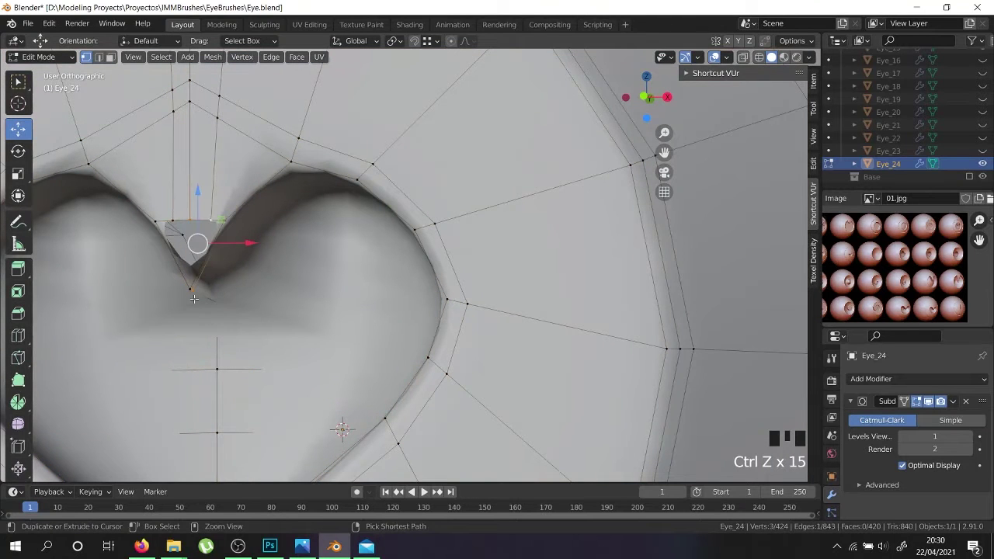
# Fill the left and right halves of the heart's notch with faces running from its top vertices down to the tip.
pyautogui.scroll(5, 191, 216)
pyautogui.rightClick(166, 256)
pyautogui.moveTo(166, 257); pyautogui.dragTo(191, 253, button='middle')
pyautogui.rightClick(290, 229)
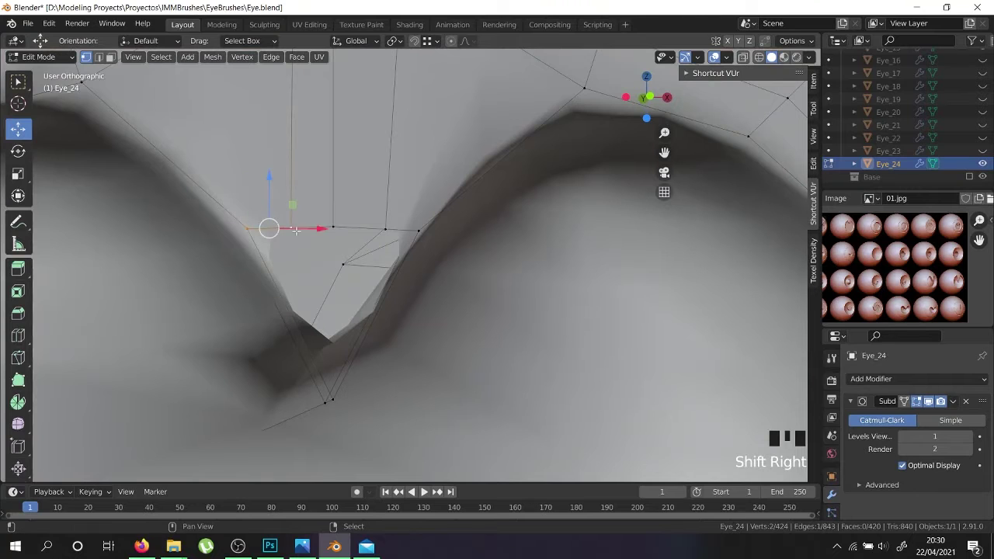
pyautogui.keyDown('shift'); pyautogui.rightClick(330, 389); pyautogui.keyUp('shift')
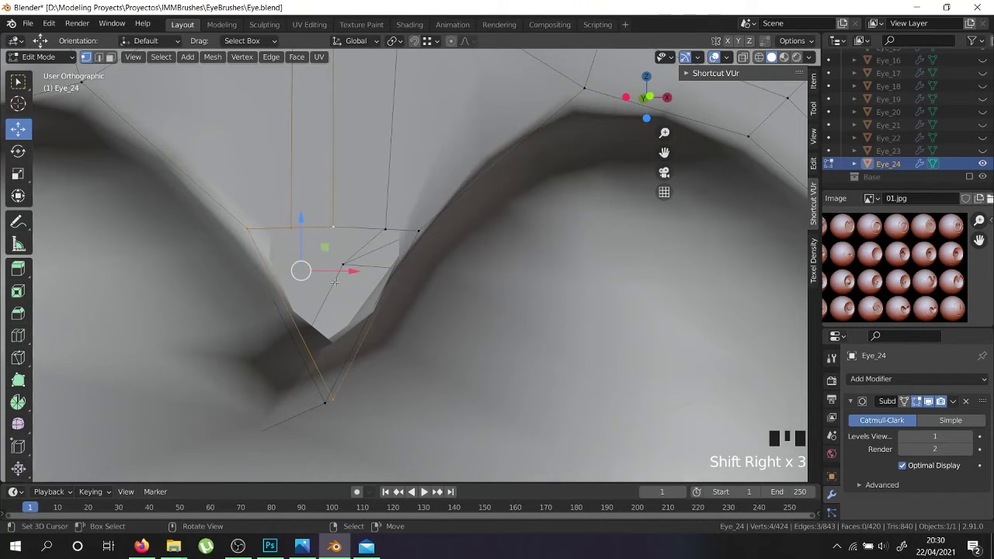
pyautogui.press('f')
pyautogui.rightClick(332, 226)
pyautogui.keyDown('shift'); pyautogui.rightClick(420, 227); pyautogui.keyUp('shift')
pyautogui.press('f')
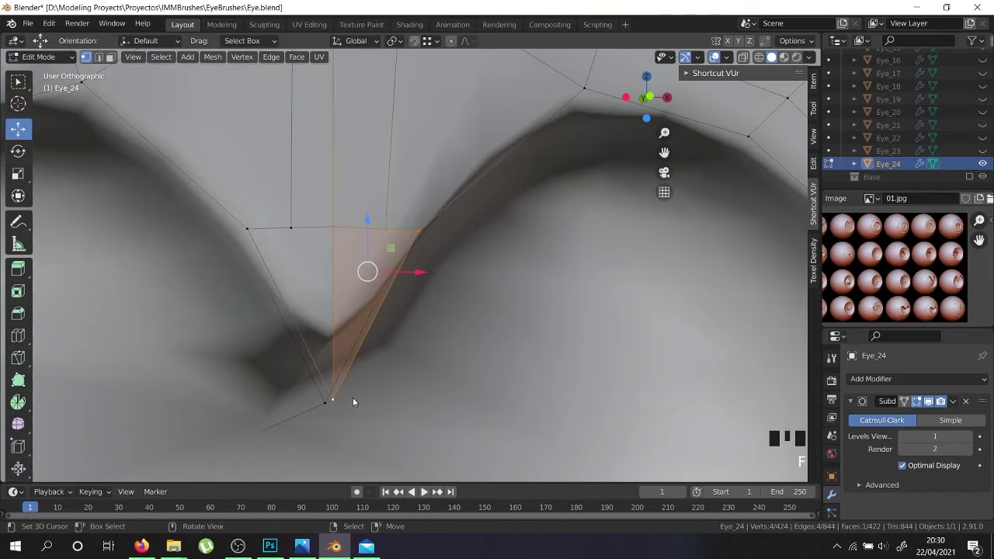
# Inspect the filled notch of the heart-shaped pupil in Object Mode.
pyautogui.scroll(-8, 352, 397)
pyautogui.press('Tab')
pyautogui.keyDown('shift'); pyautogui.moveTo(380, 417); pyautogui.dragTo(387, 155, button='middle'); pyautogui.keyUp('shift')
pyautogui.scroll(-4, 410, 251)
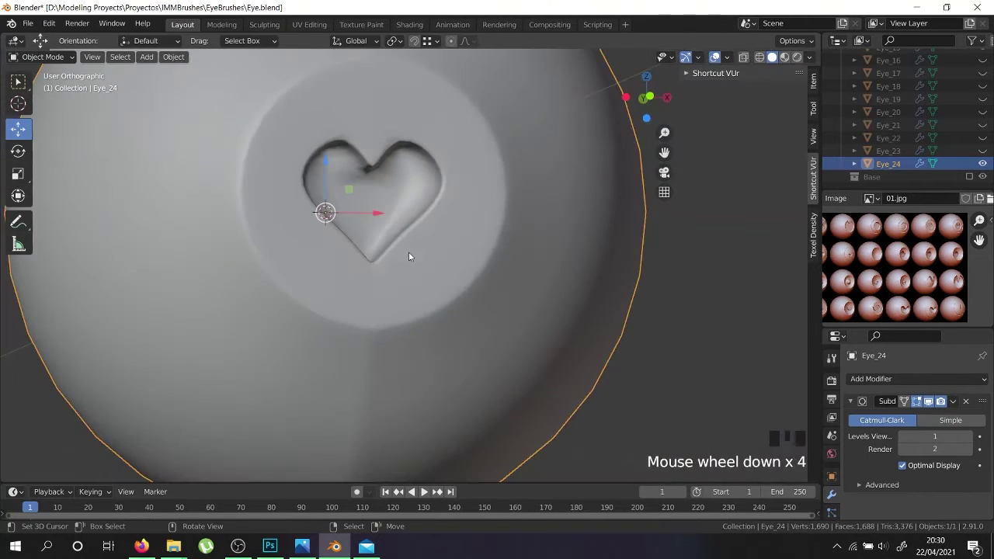
pyautogui.moveTo(411, 247); pyautogui.dragTo(378, 267, button='middle')
pyautogui.scroll(-3, 377, 266)
pyautogui.press('Tab')
pyautogui.press('Tab')
pyautogui.press('Tab')
# Slide the edge loop just left of the heart's centre line outward by a factor of about 0.398.
pyautogui.scroll(4, 314, 367)
pyautogui.moveTo(314, 367); pyautogui.dragTo(341, 390, button='middle')
pyautogui.rightClick(298, 355)
pyautogui.keyDown('alt'); pyautogui.keyDown('shift'); pyautogui.rightClick(300, 359); pyautogui.keyUp('shift'); pyautogui.keyUp('alt')
pyautogui.keyDown('shift'); pyautogui.moveTo(291, 342); pyautogui.dragTo(307, 439, button='middle'); pyautogui.keyUp('shift')
pyautogui.scroll(2, 264, 357)
pyautogui.press('g')
pyautogui.press('g')
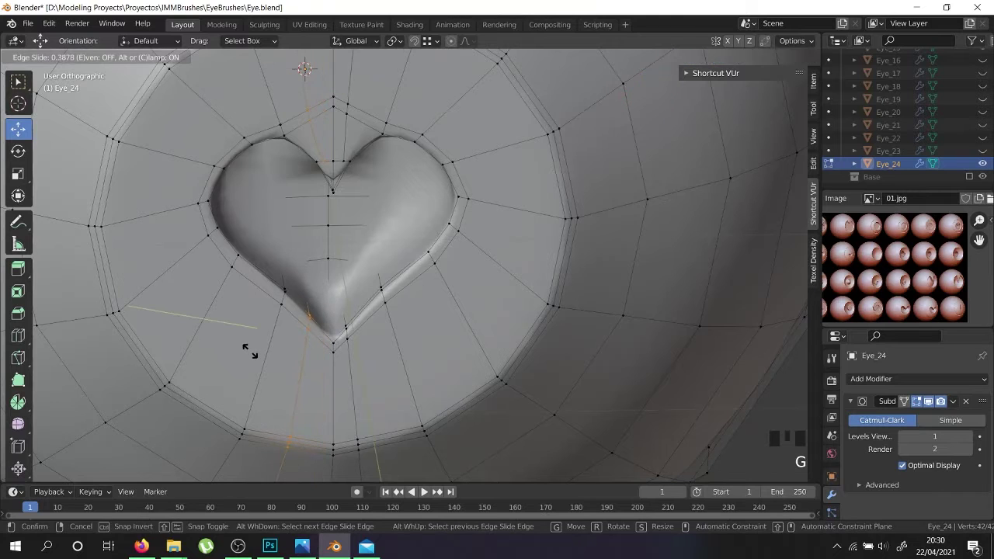
pyautogui.click(250, 351)
# Try a Knife cut from the notch's upper left vertex down the inner wall of the heart.
pyautogui.moveTo(290, 266); pyautogui.dragTo(326, 165, button='middle')
pyautogui.keyDown('shift'); pyautogui.moveTo(330, 157); pyautogui.dragTo(285, 383, button='middle'); pyautogui.keyUp('shift')
pyautogui.scroll(8, 312, 199)
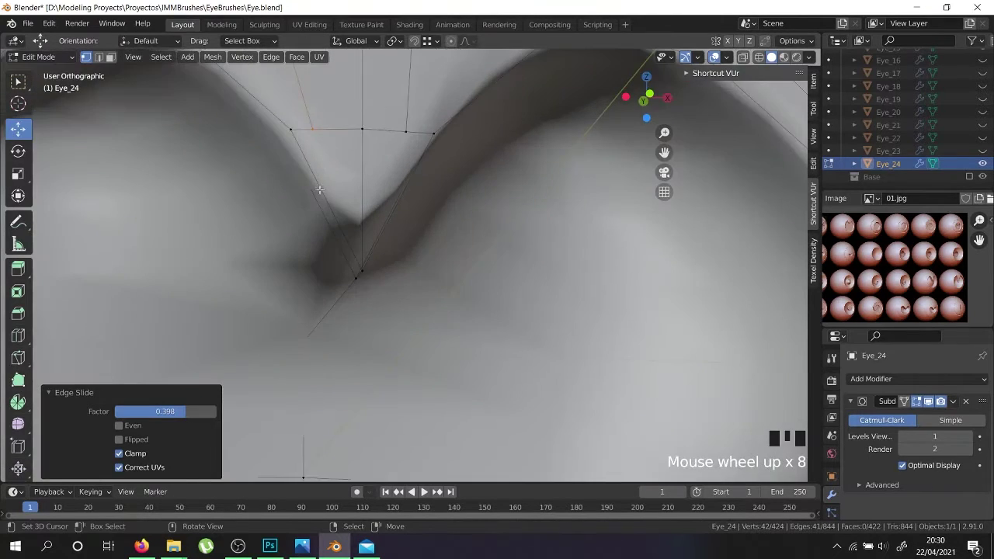
pyautogui.press('k')
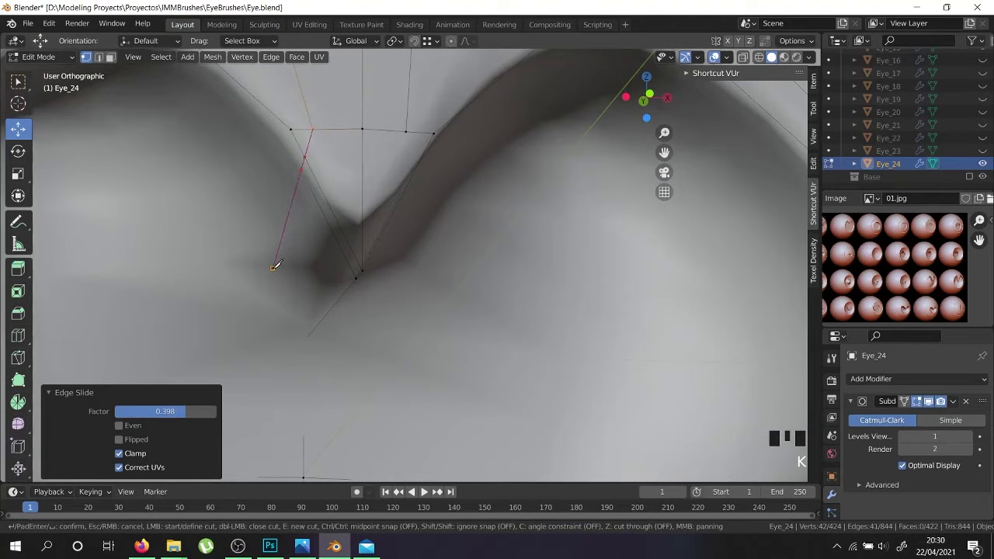
pyautogui.scroll(-4, 273, 267)
pyautogui.moveTo(272, 268)
pyautogui.mouseDown(button='middle')
pyautogui.moveTo(272, 238)
pyautogui.moveTo(288, 271)
pyautogui.mouseUp(button='middle')
pyautogui.scroll(3, 303, 419)
# Slide the new cut vertex inside the heart onto the neighbouring corner vertex with a factor of 1.000.
pyautogui.rightClick(306, 419)
pyautogui.moveTo(307, 419); pyautogui.dragTo(322, 282, button='middle')
pyautogui.press('z')
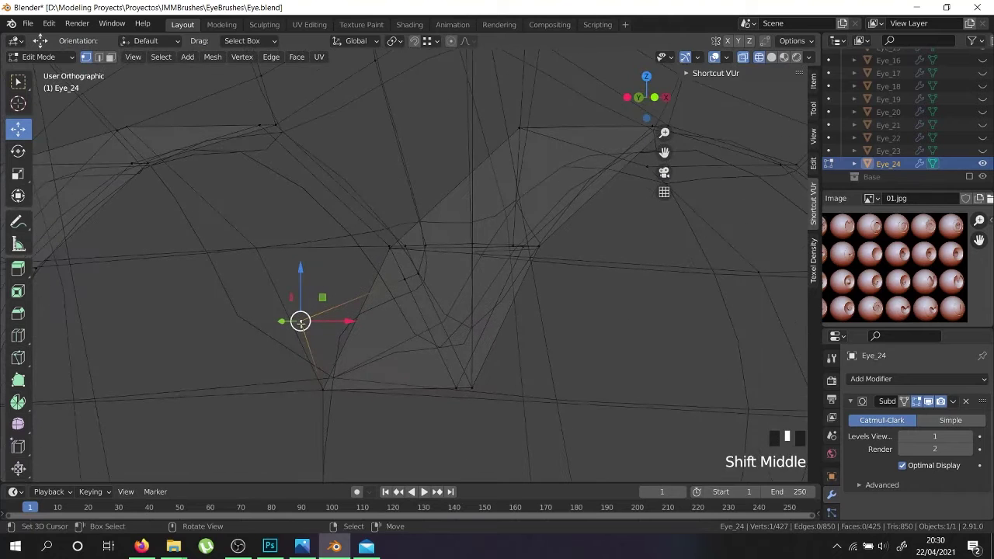
pyautogui.press('g')
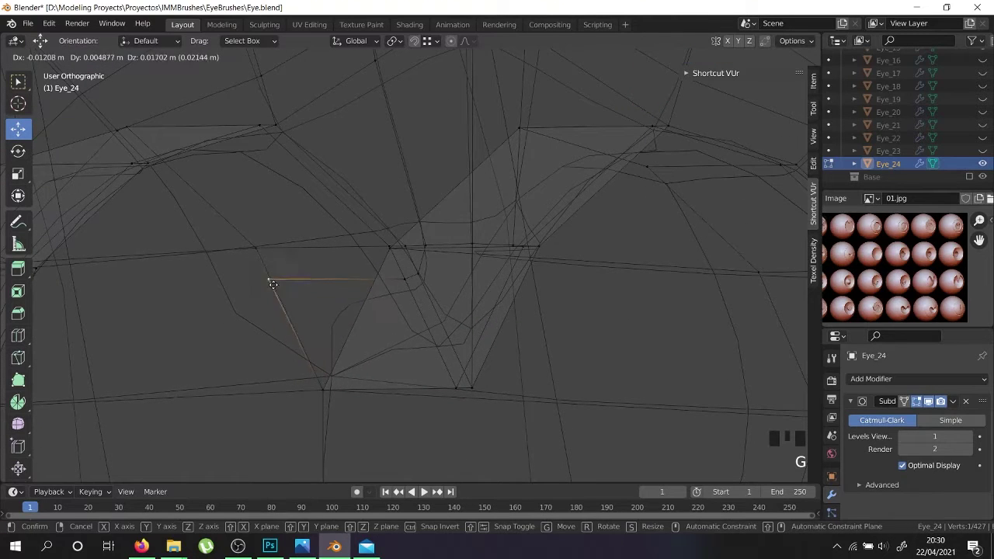
pyautogui.rightClick(284, 320)
pyautogui.press('g')
pyautogui.press('g')
pyautogui.click(318, 434)
pyautogui.scroll(-2, 320, 333)
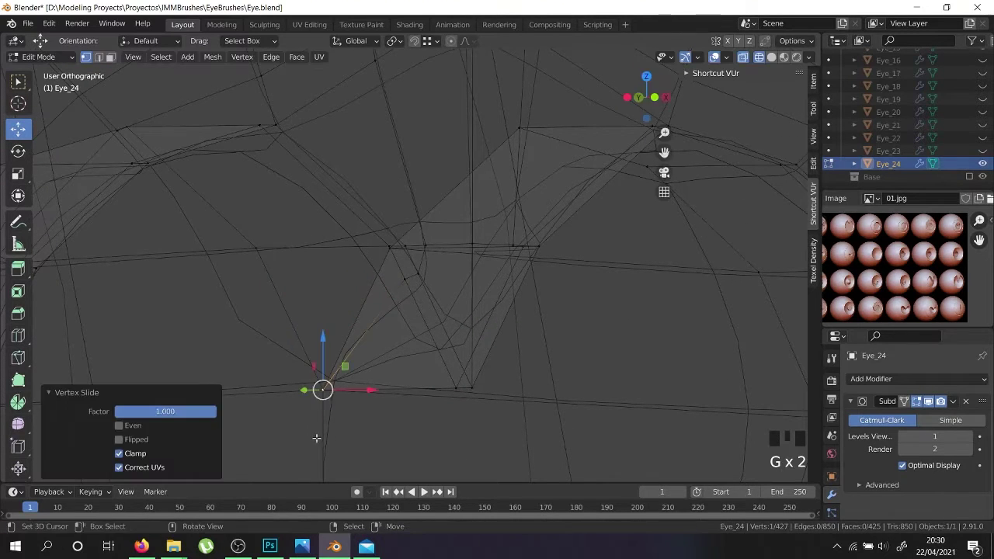
# Select all of Eye_24's geometry and merge its vertices by distance.
pyautogui.press('z')
pyautogui.moveTo(347, 348); pyautogui.dragTo(316, 322, button='middle')
pyautogui.press('a')
pyautogui.press('a')
pyautogui.press('a')
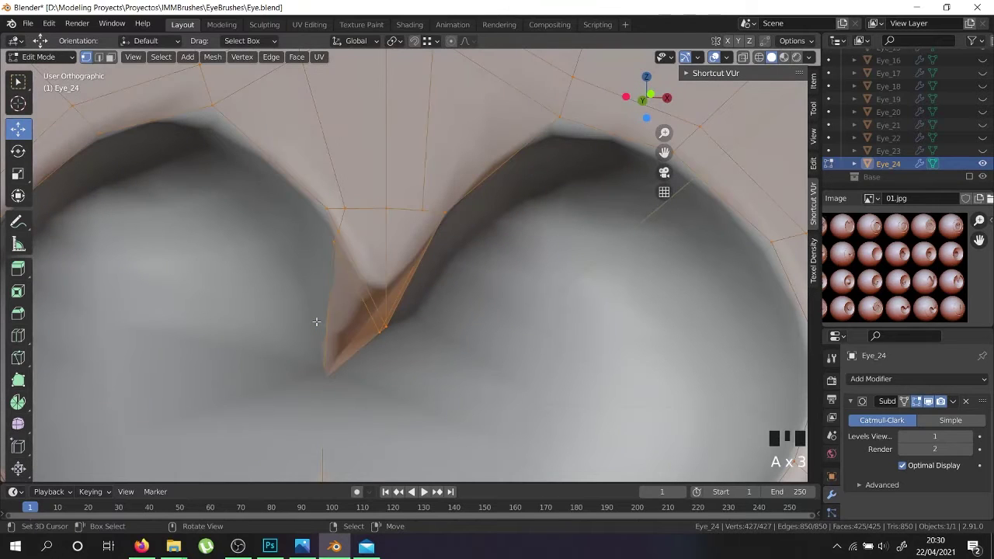
pyautogui.press('w')
pyautogui.moveTo(348, 331)
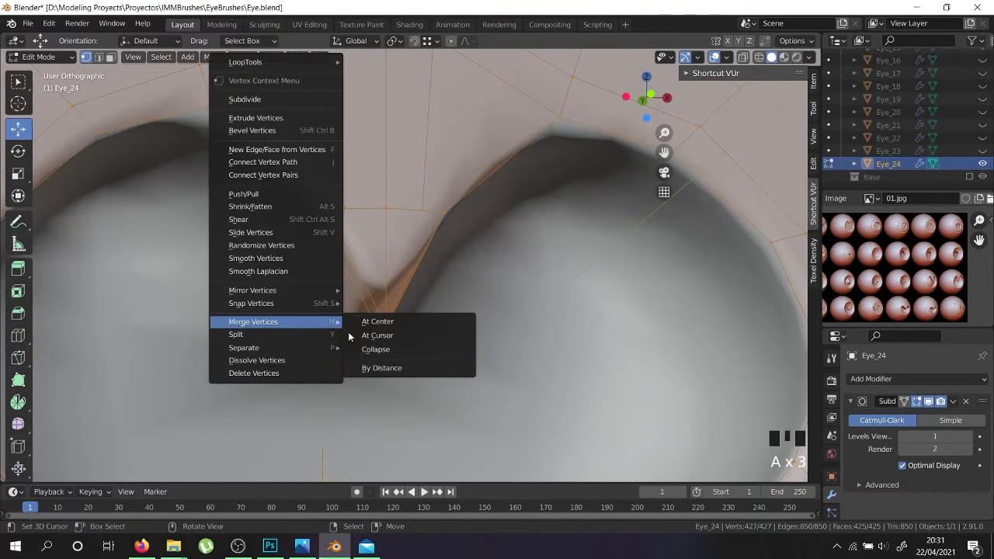
pyautogui.click(399, 366)
# Undo the merge by distance, the vertex slide and the Knife cut.
pyautogui.scroll(-4, 328, 333)
pyautogui.hotkey('ctrl', 'z')
pyautogui.hotkey('ctrl', 'z')
pyautogui.hotkey('ctrl', 'z')
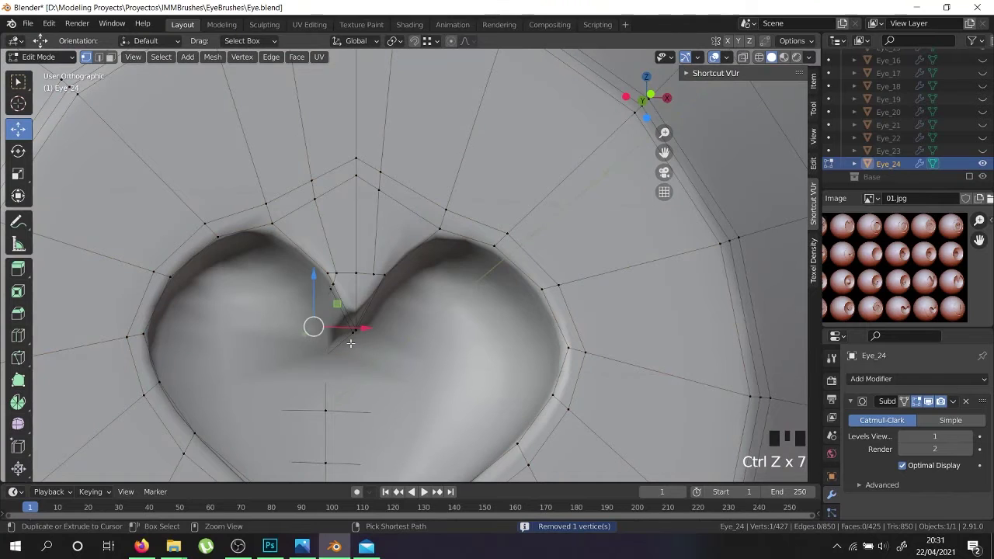
pyautogui.hotkey('ctrl', 'z')
# Set the Subdivision modifier's viewport level to 2 and inspect the smoothed heart.
pyautogui.press('Tab')
pyautogui.moveTo(365, 354); pyautogui.dragTo(232, 391, button='middle')
pyautogui.press('Tab')
pyautogui.press('Tab')
pyautogui.click(969, 437)
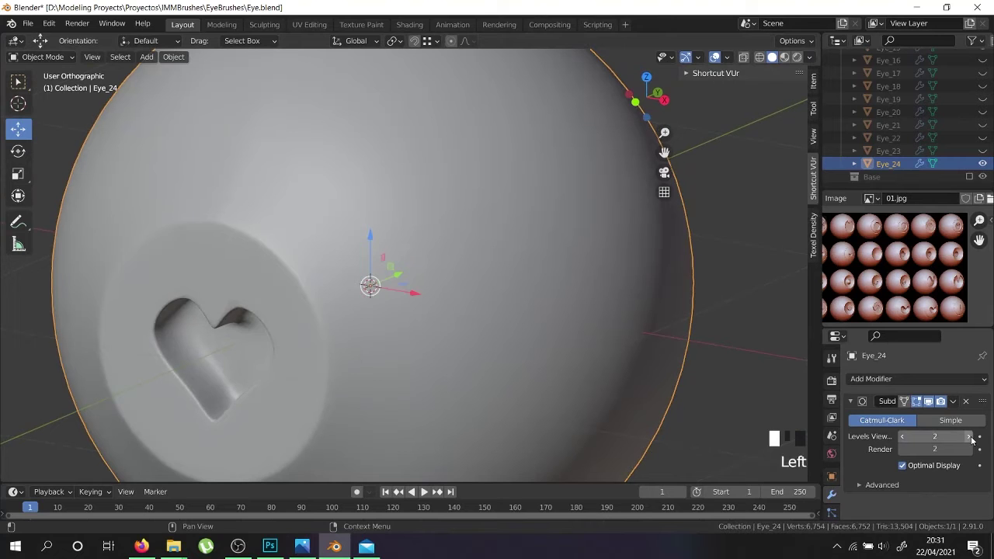
pyautogui.moveTo(329, 350); pyautogui.dragTo(469, 357, button='middle')
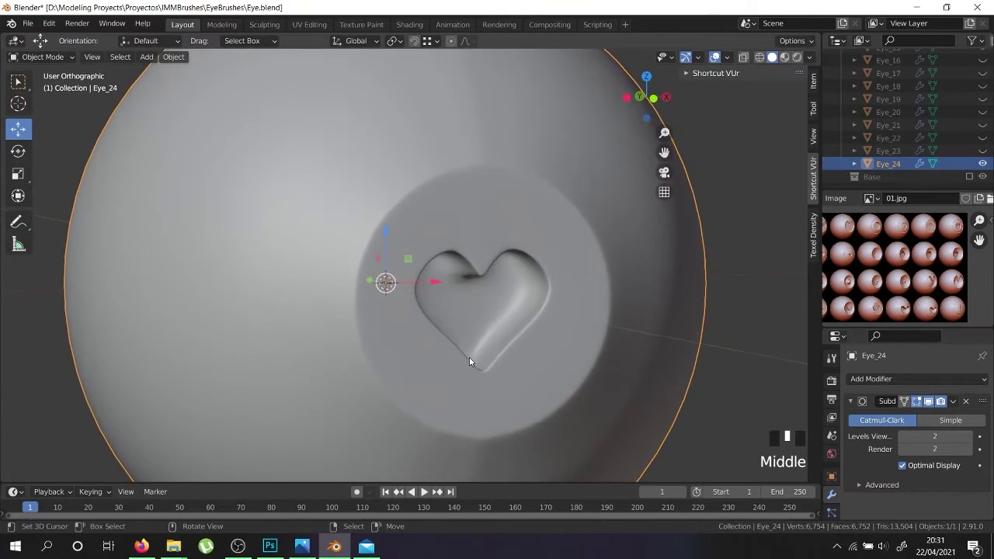
pyautogui.scroll(-5, 469, 318)
# Select the edge loop running vertically through the centre of the heart and around the eye.
pyautogui.press('Tab')
pyautogui.scroll(4, 472, 279)
pyautogui.keyDown('alt'); pyautogui.rightClick(472, 281); pyautogui.keyUp('alt')
pyautogui.keyDown('alt'); pyautogui.keyDown('shift'); pyautogui.rightClick(475, 288); pyautogui.keyUp('shift'); pyautogui.keyUp('alt')
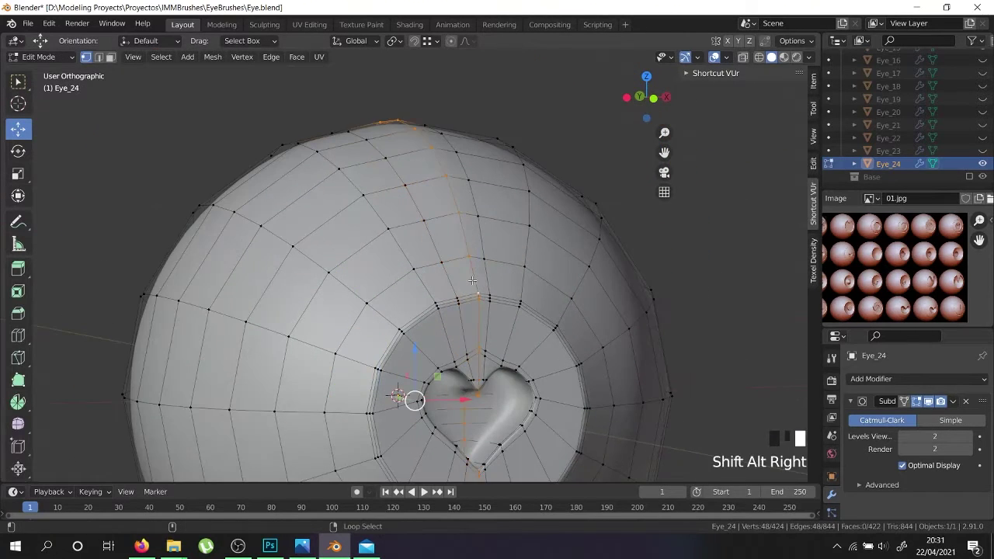
pyautogui.keyDown('shift'); pyautogui.moveTo(483, 456); pyautogui.dragTo(417, 379, button='middle'); pyautogui.keyUp('shift')
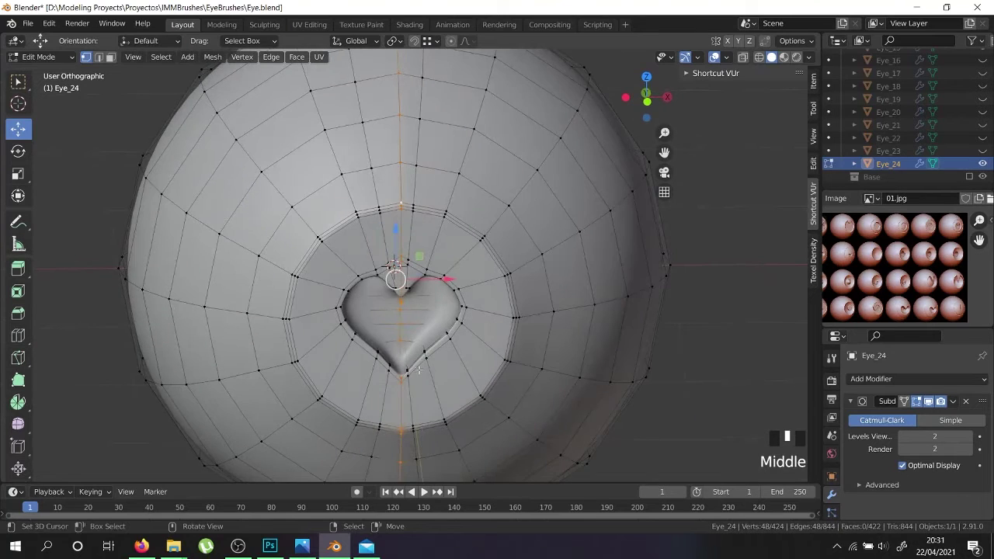
pyautogui.scroll(4, 415, 382)
pyautogui.scroll(-6, 400, 377)
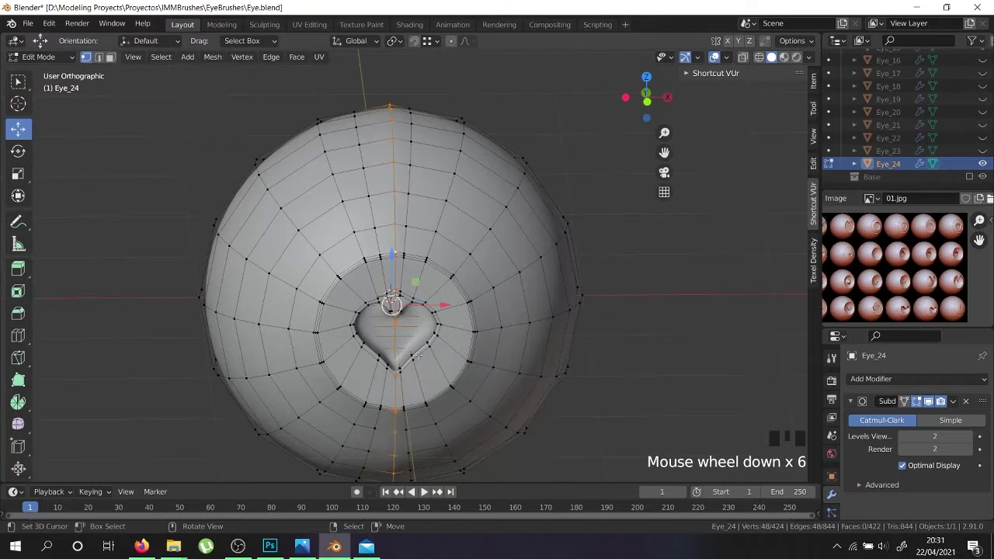
# Delete the faces of the eye's right half in the front wireframe view.
pyautogui.press('KP_1')
pyautogui.hotkey('shift', 'z')
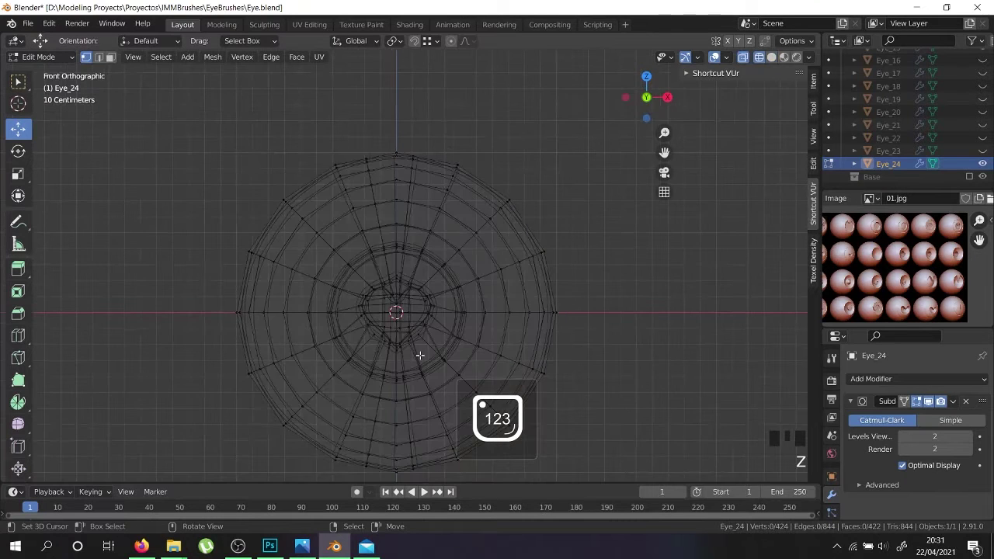
pyautogui.scroll(-2, 419, 355)
pyautogui.press('b')
pyautogui.moveTo(566, 456); pyautogui.dragTo(400, 200)
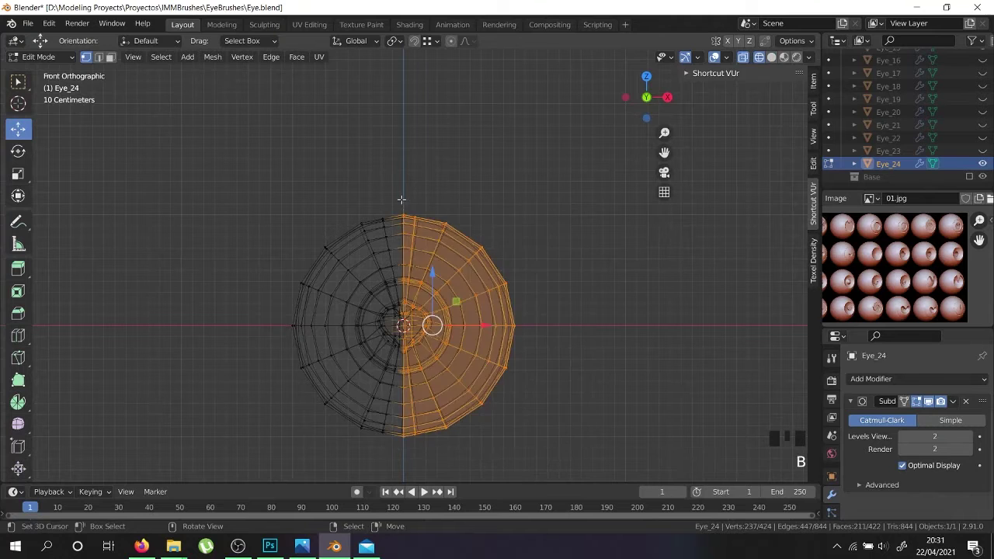
pyautogui.scroll(1, 420, 309)
pyautogui.press('x')
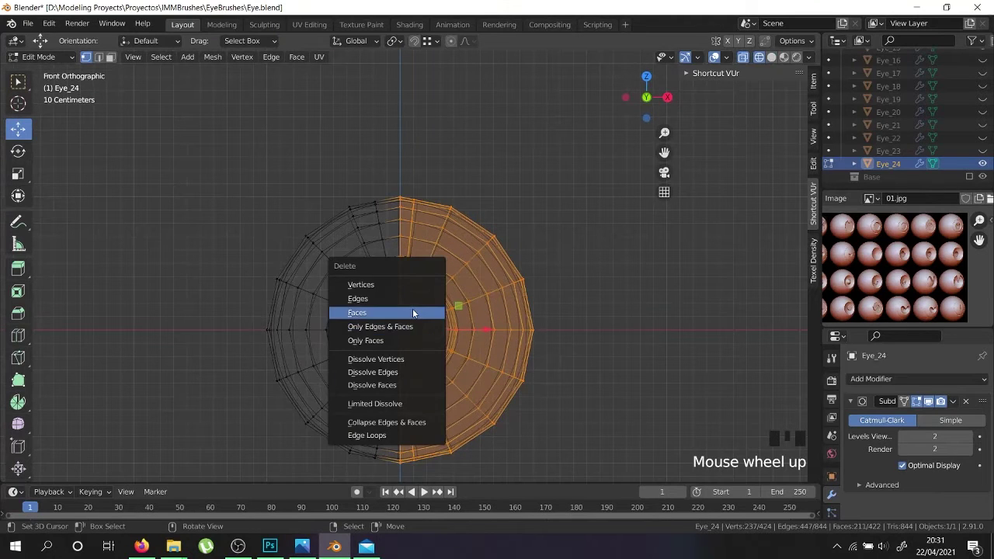
pyautogui.click(420, 314)
# Add a Mirror modifier on the X axis above the Subdivision modifier, with Clipping enabled, and return to solid shading.
pyautogui.click(891, 378)
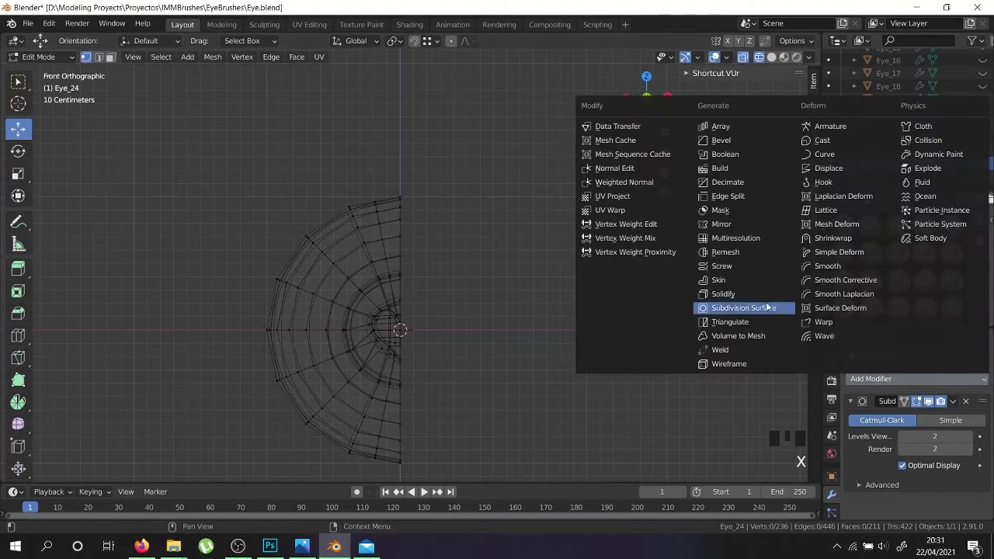
pyautogui.click(726, 225)
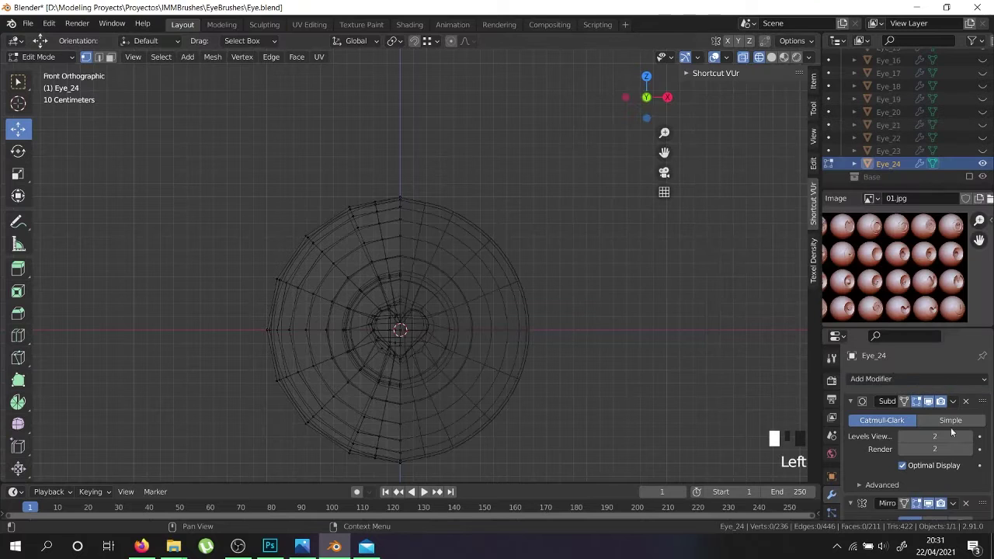
pyautogui.click(952, 503)
pyautogui.click(920, 457)
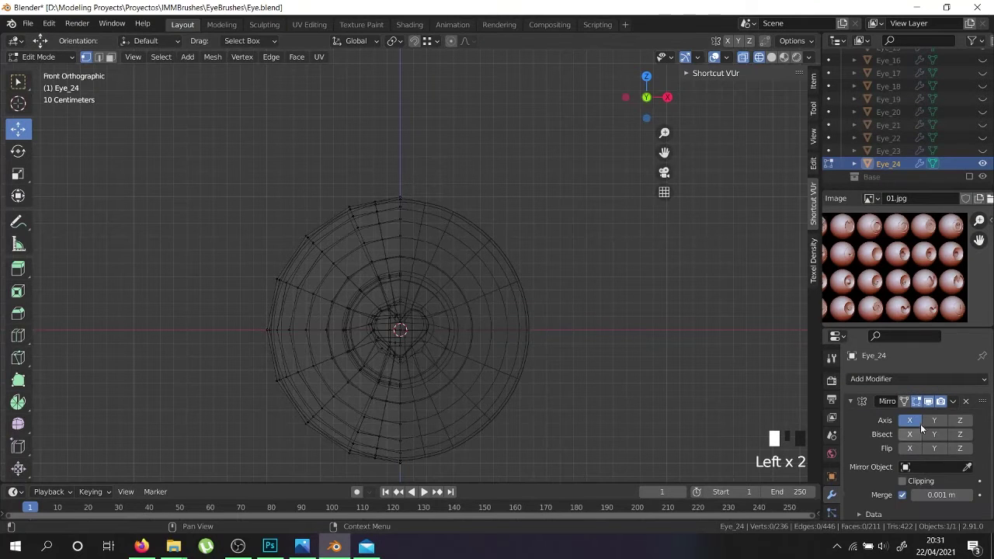
pyautogui.press('z')
pyautogui.click(912, 481)
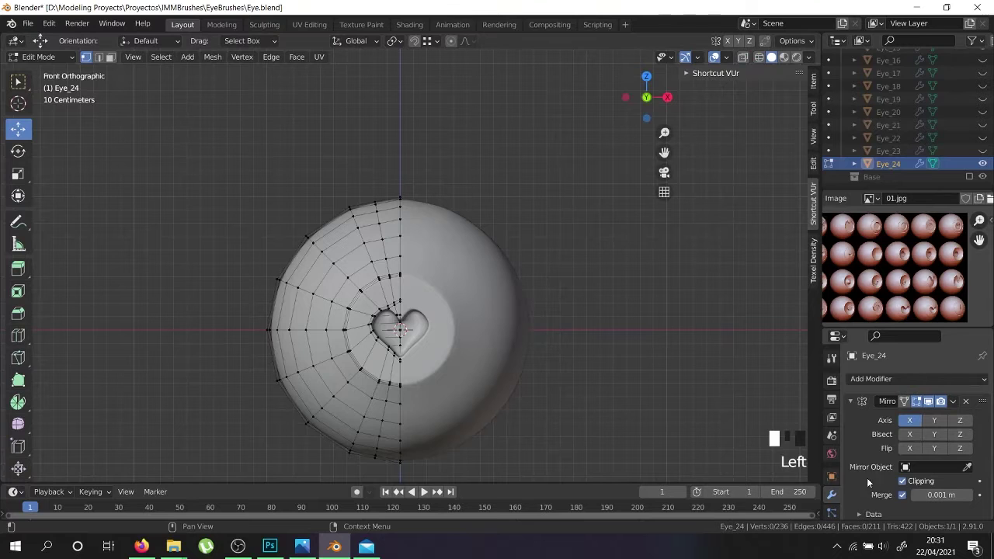
# Examine the mirrored heart and its notch in Object Mode.
pyautogui.press('Tab')
pyautogui.moveTo(429, 354); pyautogui.dragTo(394, 366, button='middle')
pyautogui.scroll(5, 465, 392)
pyautogui.press('Tab')
pyautogui.press('Tab')
pyautogui.scroll(-3, 411, 340)
pyautogui.scroll(5, 426, 410)
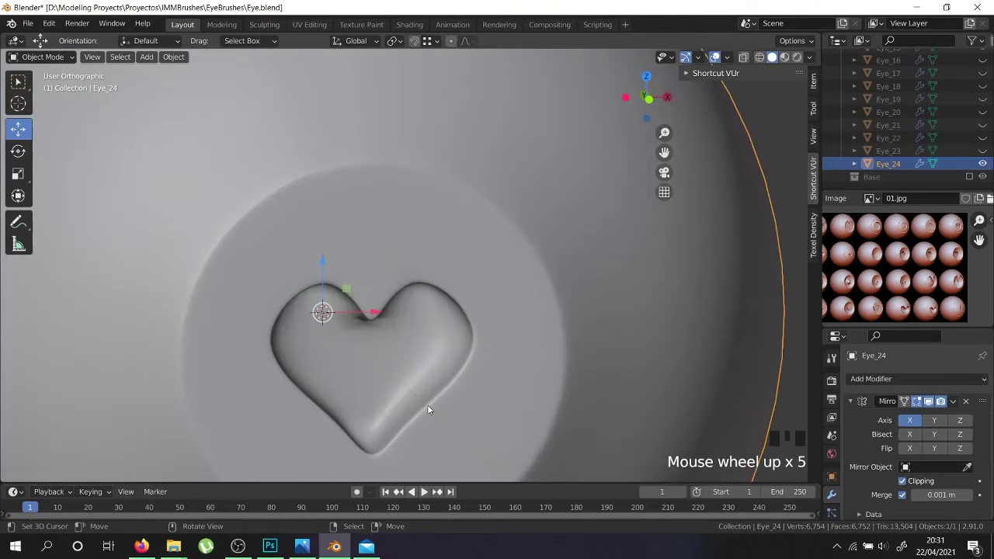
# Add a single loop cut around the heart's inner side wall with a slide factor of about -0.789.
pyautogui.press('Tab')
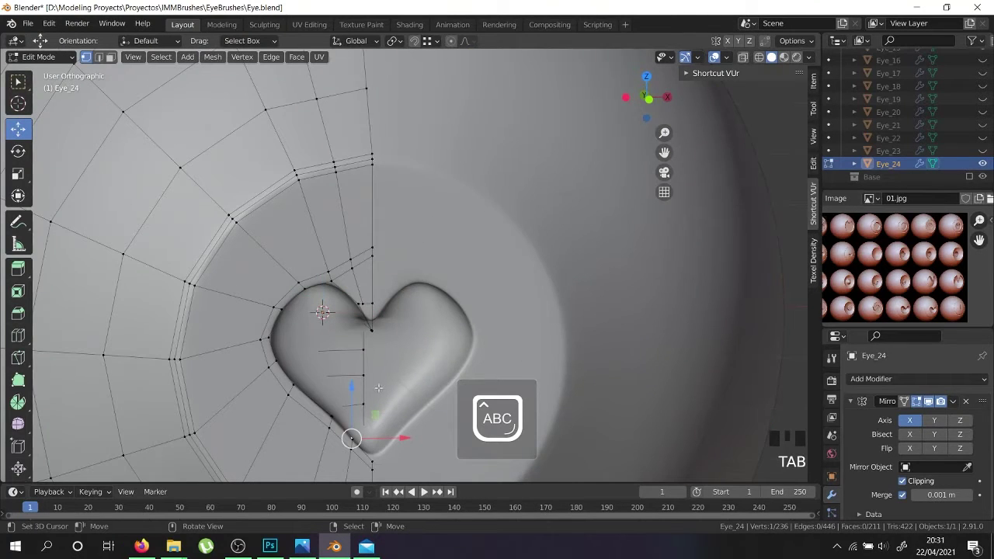
pyautogui.moveTo(386, 387); pyautogui.dragTo(561, 313, button='middle')
pyautogui.scroll(3, 690, 308)
pyautogui.hotkey('ctrl', 'r')
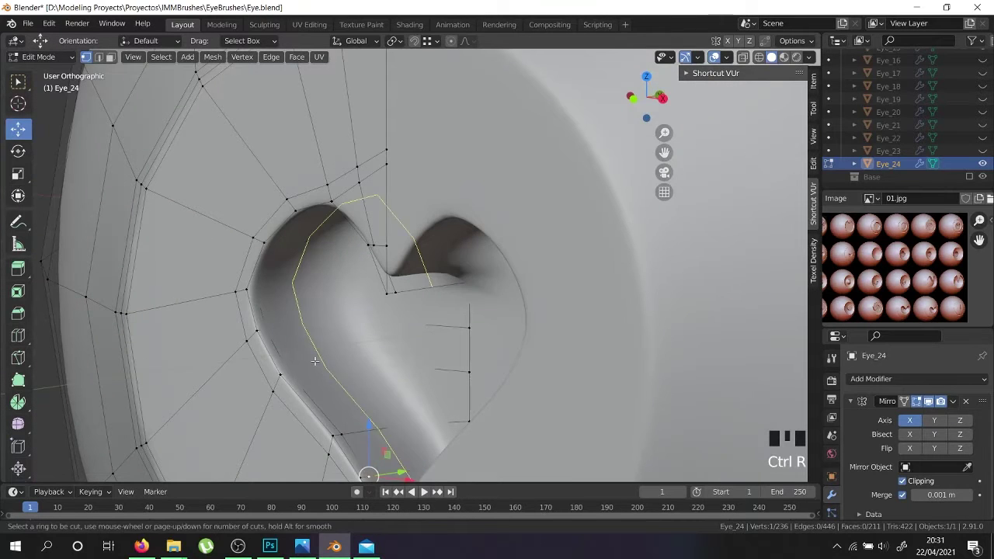
pyautogui.click(315, 361)
pyautogui.click(344, 356)
pyautogui.scroll(-2, 344, 356)
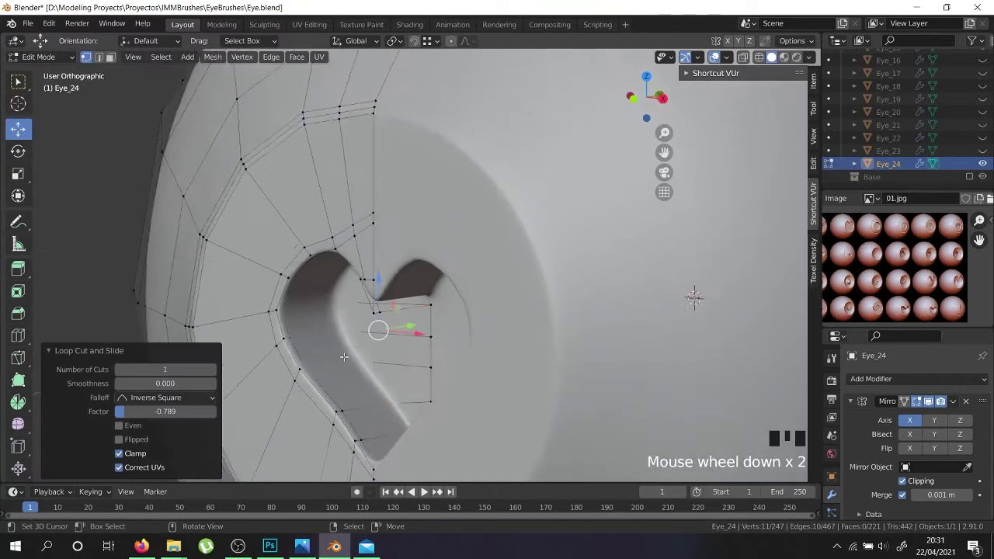
pyautogui.press('Tab')
pyautogui.moveTo(349, 350); pyautogui.dragTo(532, 332, button='middle')
pyautogui.scroll(-4, 410, 344)
pyautogui.scroll(-6, 533, 334)
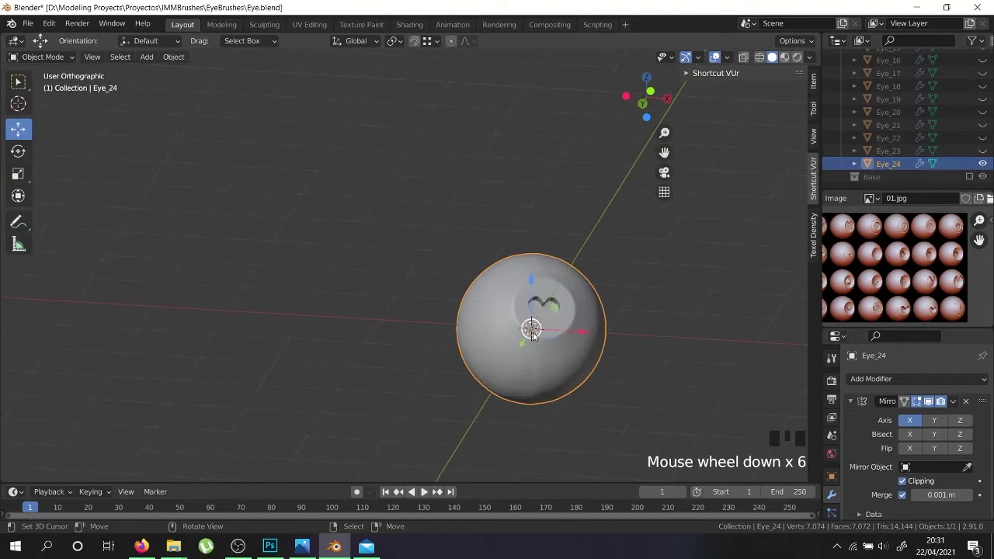
# Delete the vertical edge loop between the eye's centre line and the next loop to its left.
pyautogui.press('KP_1')
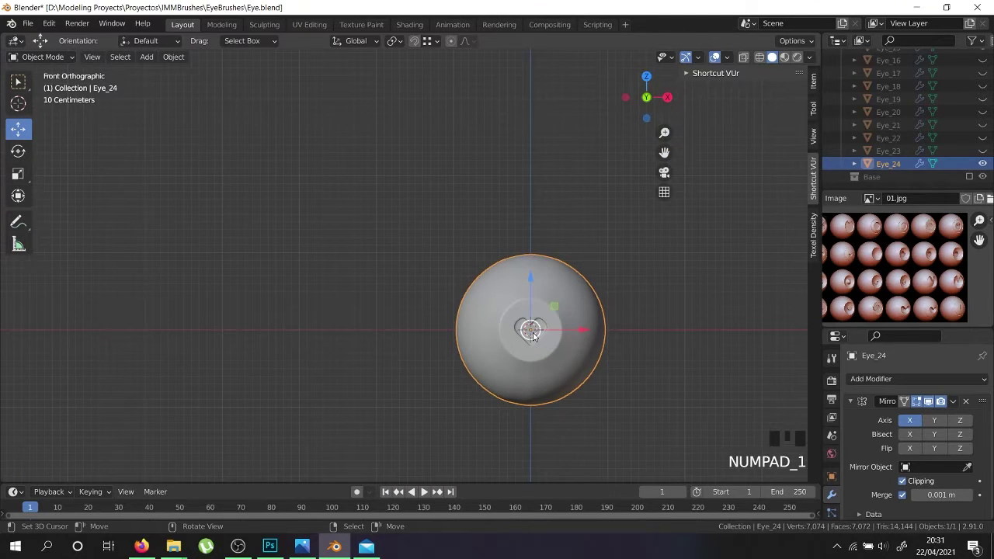
pyautogui.scroll(6, 533, 335)
pyautogui.press('Tab')
pyautogui.rightClick(478, 219)
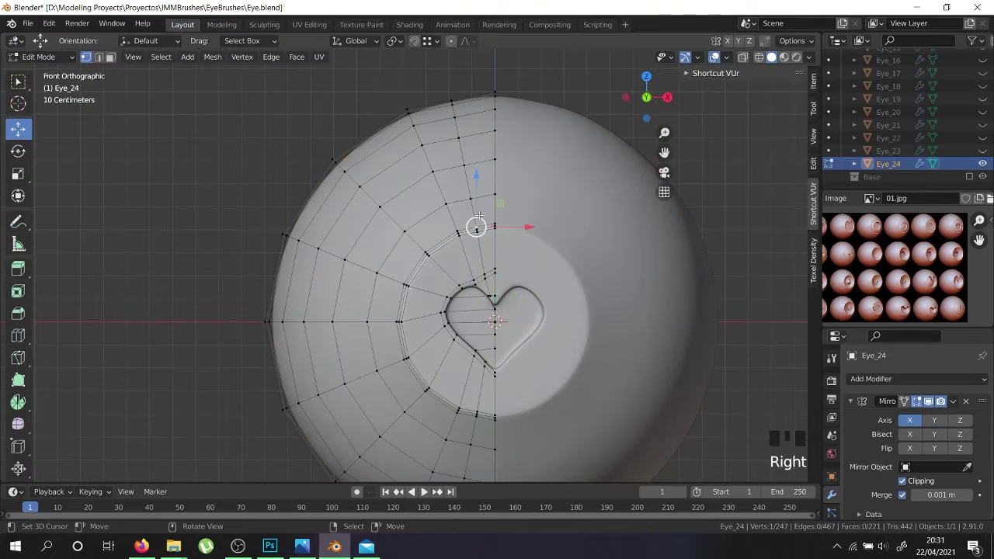
pyautogui.keyDown('alt'); pyautogui.keyDown('shift'); pyautogui.rightClick(478, 218); pyautogui.keyUp('shift'); pyautogui.keyUp('alt')
pyautogui.press('x')
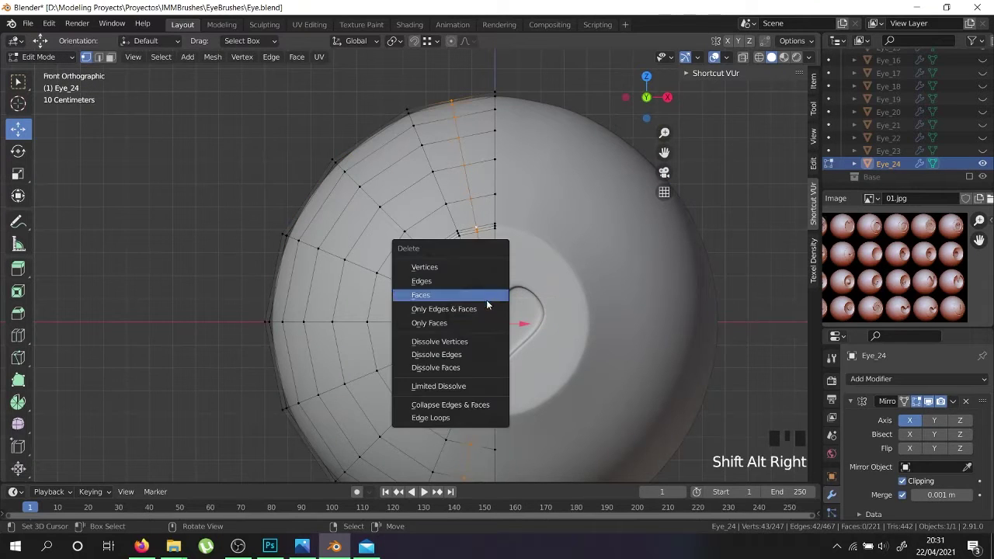
pyautogui.click(463, 414)
pyautogui.press('Tab')
pyautogui.moveTo(481, 326); pyautogui.dragTo(466, 357, button='middle')
pyautogui.press('Tab')
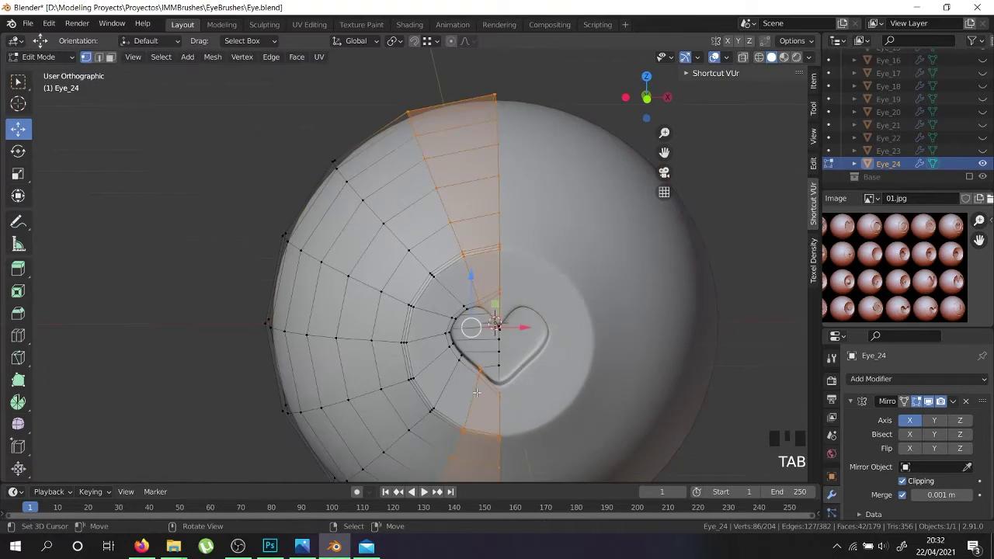
pyautogui.scroll(5, 498, 395)
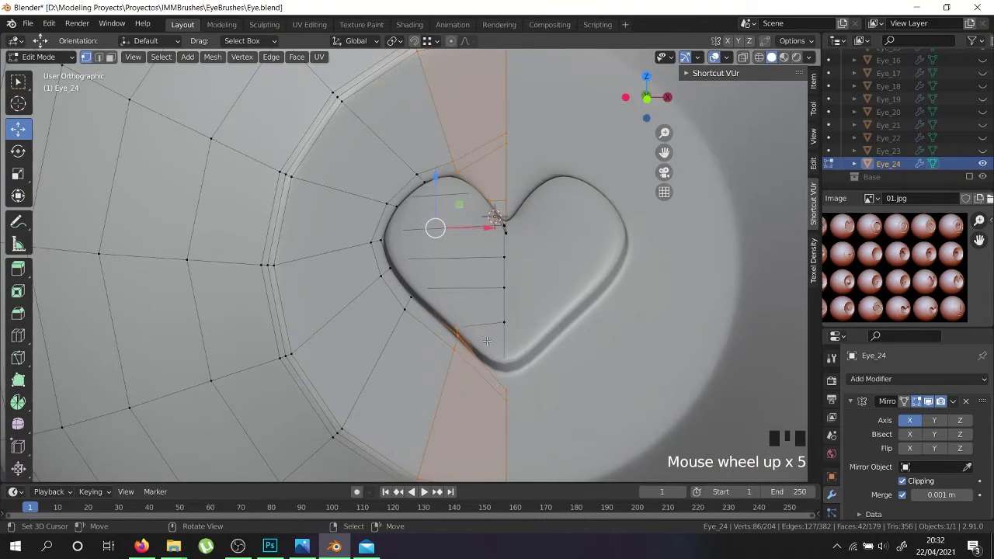
# Select the vertical edge loop along the eye's centre line and move it along X towards the mirror plane.
pyautogui.hotkey('shift', 'z')
pyautogui.moveTo(487, 345)
pyautogui.mouseDown(button='middle')
pyautogui.moveTo(476, 371)
pyautogui.moveTo(497, 388)
pyautogui.mouseUp(button='middle')
pyautogui.scroll(4, 503, 381)
pyautogui.rightClick(503, 381)
pyautogui.keyDown('alt'); pyautogui.keyDown('shift'); pyautogui.rightClick(505, 379); pyautogui.keyUp('shift'); pyautogui.keyUp('alt')
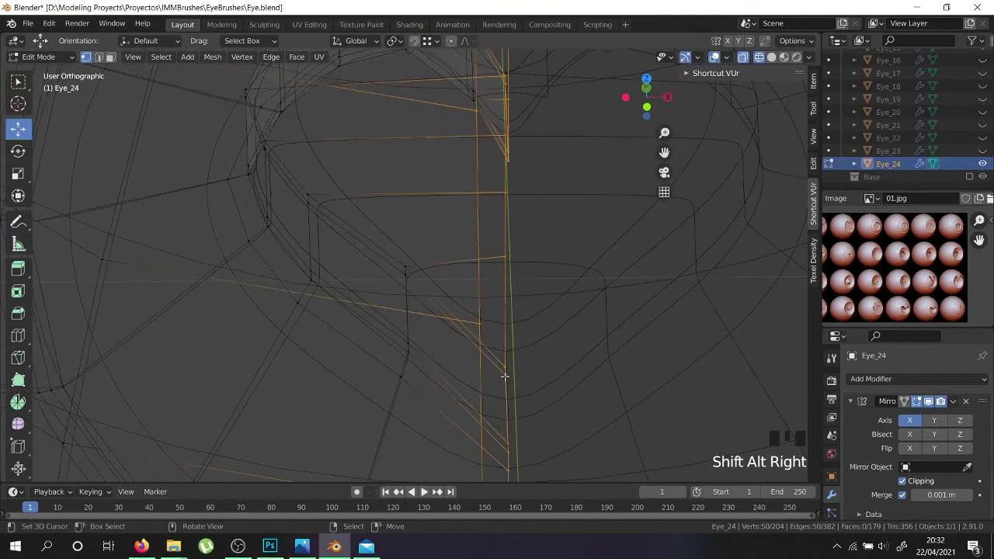
pyautogui.scroll(-6, 505, 377)
pyautogui.moveTo(558, 204); pyautogui.dragTo(537, 210)
pyautogui.hotkey('shift', 'z')
pyautogui.moveTo(531, 226)
pyautogui.mouseDown(button='middle')
pyautogui.moveTo(526, 234)
pyautogui.moveTo(526, 218)
pyautogui.mouseUp(button='middle')
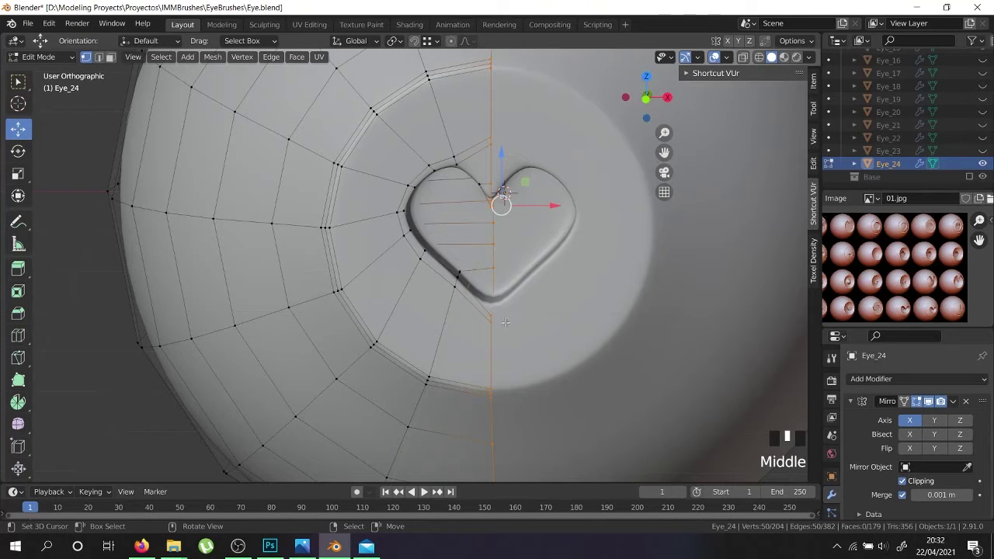
pyautogui.scroll(-4, 504, 323)
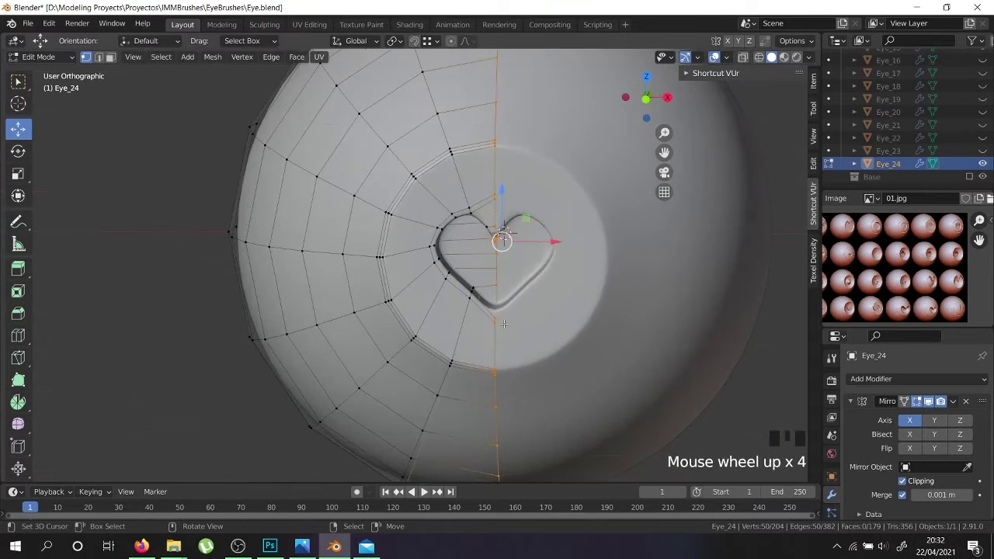
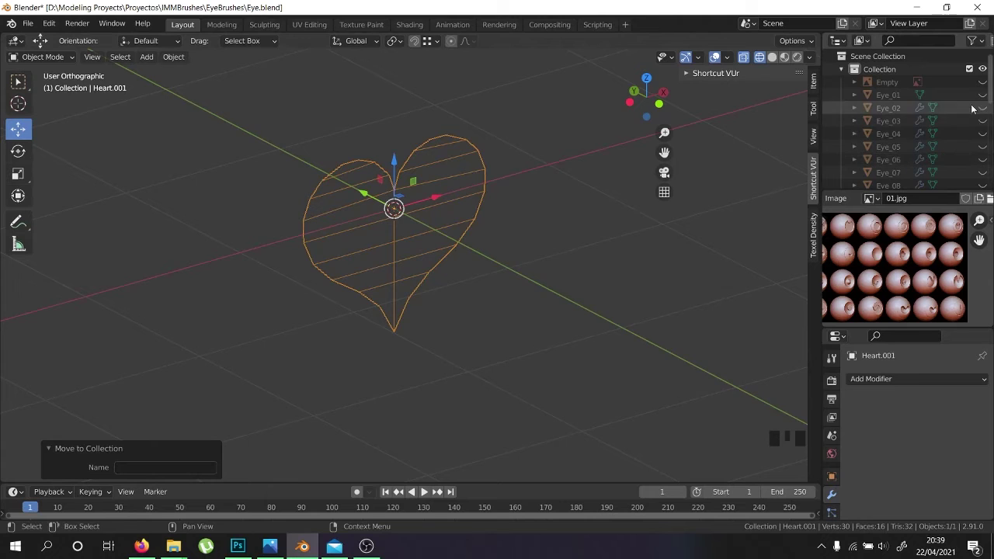
# Unhide Eye_02 around the flat heart mesh and show the scene in solid shading.
pyautogui.scroll(-3, 430, 228)
pyautogui.moveTo(429, 228); pyautogui.dragTo(420, 288, button='middle')
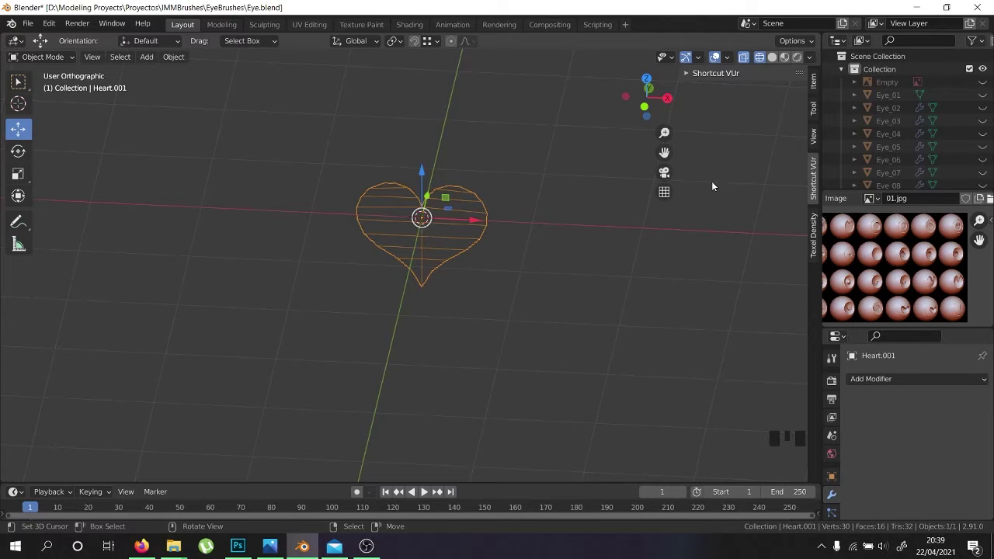
pyautogui.scroll(-2, 937, 139)
pyautogui.scroll(2, 938, 144)
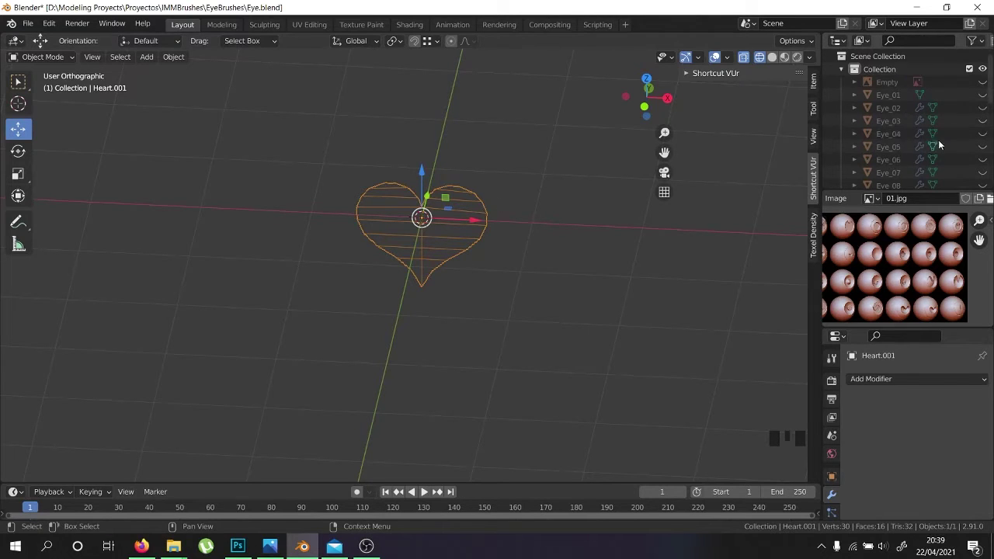
pyautogui.click(981, 108)
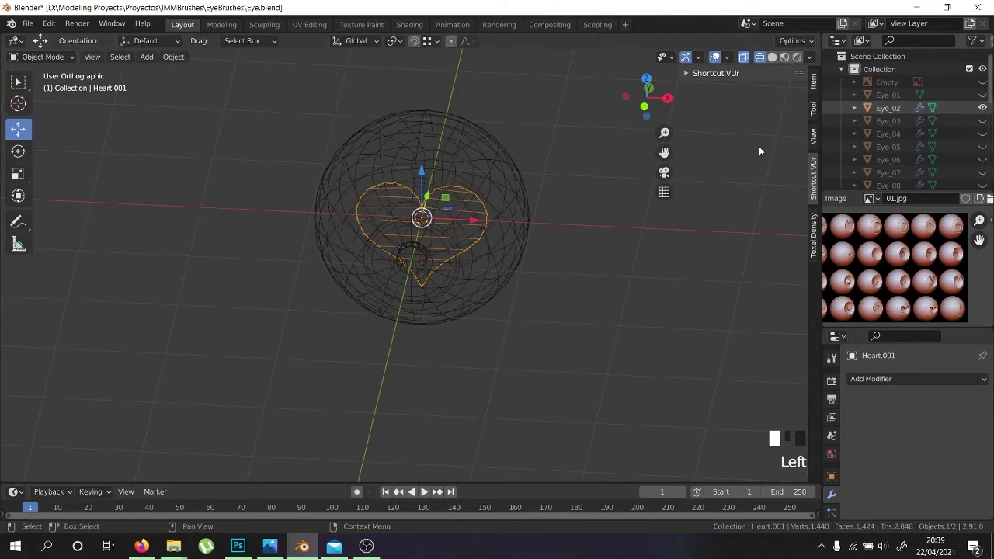
pyautogui.press('z')
pyautogui.moveTo(459, 241)
pyautogui.mouseDown(button='middle')
pyautogui.moveTo(529, 212)
pyautogui.moveTo(515, 212)
pyautogui.mouseUp(button='middle')
# Duplicate Eye_02 in place and hide the original.
pyautogui.rightClick(436, 198)
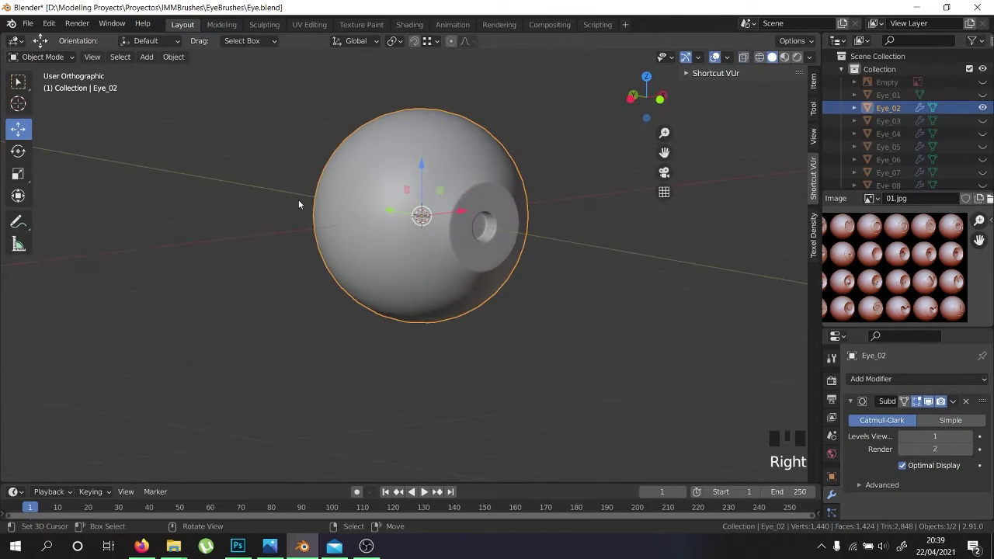
pyautogui.hotkey('shift', 'd')
pyautogui.rightClick(151, 251)
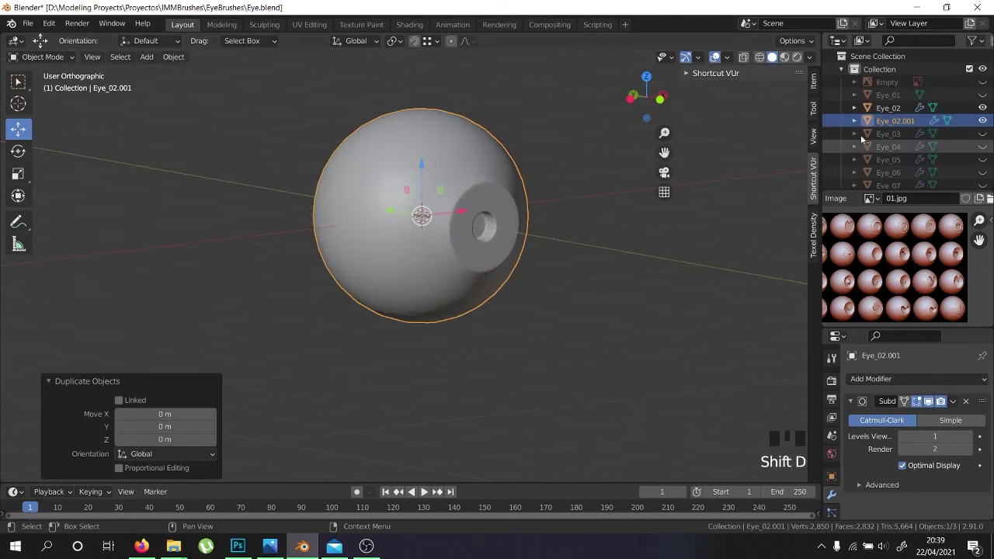
pyautogui.doubleClick(887, 120)
pyautogui.click(980, 113)
pyautogui.click(980, 111)
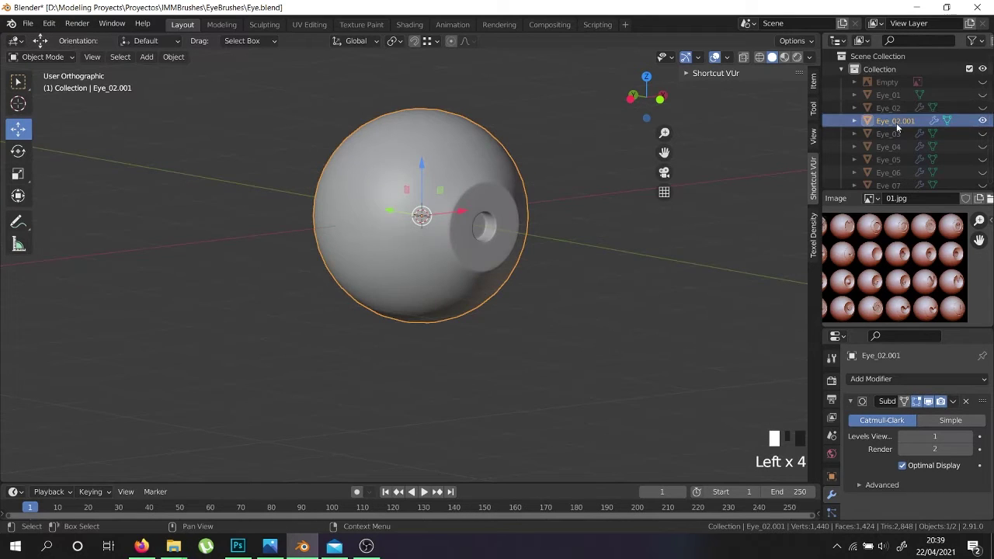
# Rename the duplicated eye as Eye_03.
pyautogui.doubleClick(946, 122)
pyautogui.click(946, 124)
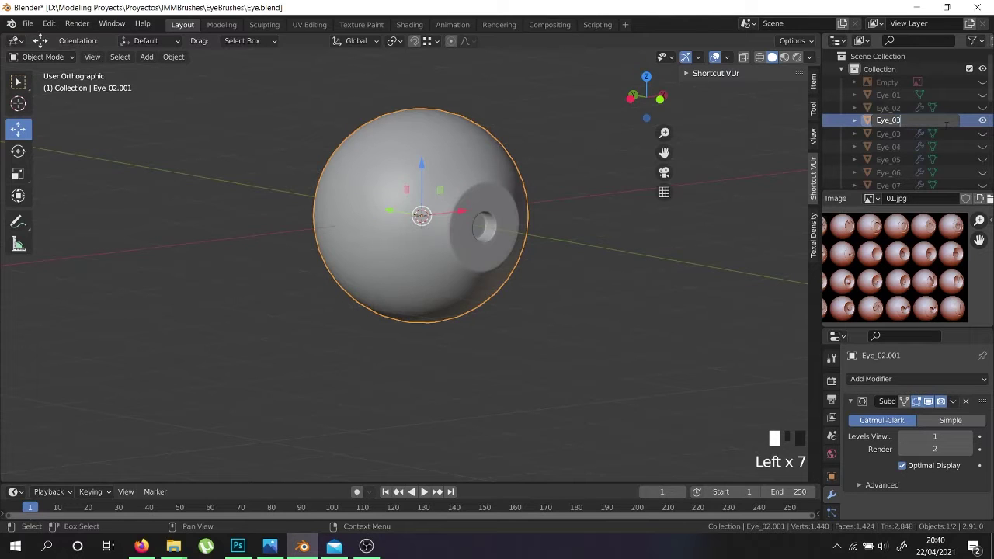
pyautogui.press('BackSpace')
pyautogui.write('3')
pyautogui.press('Return')
pyautogui.scroll(-8, 898, 130)
pyautogui.scroll(8, 901, 134)
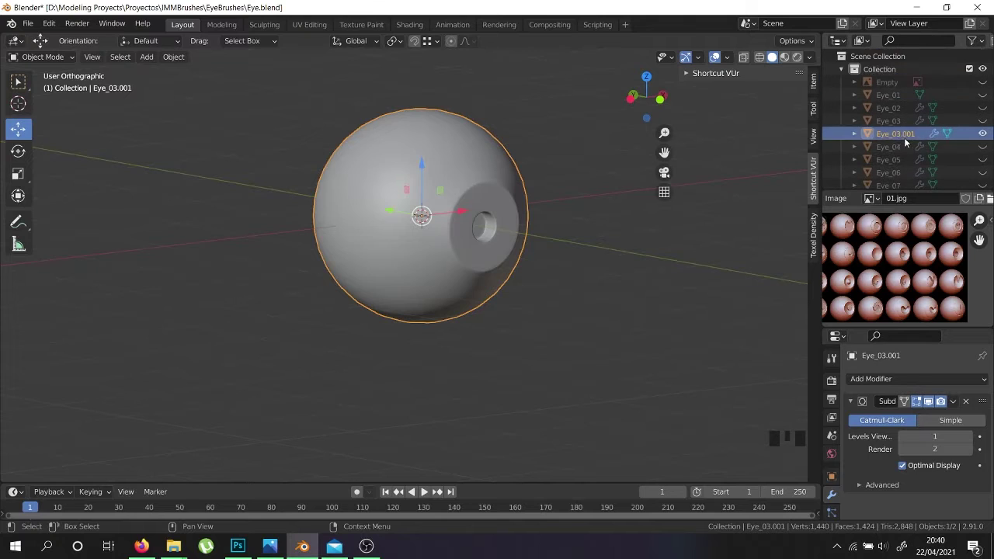
# Rename the duplicated eye as Eye_24.
pyautogui.doubleClick(895, 111)
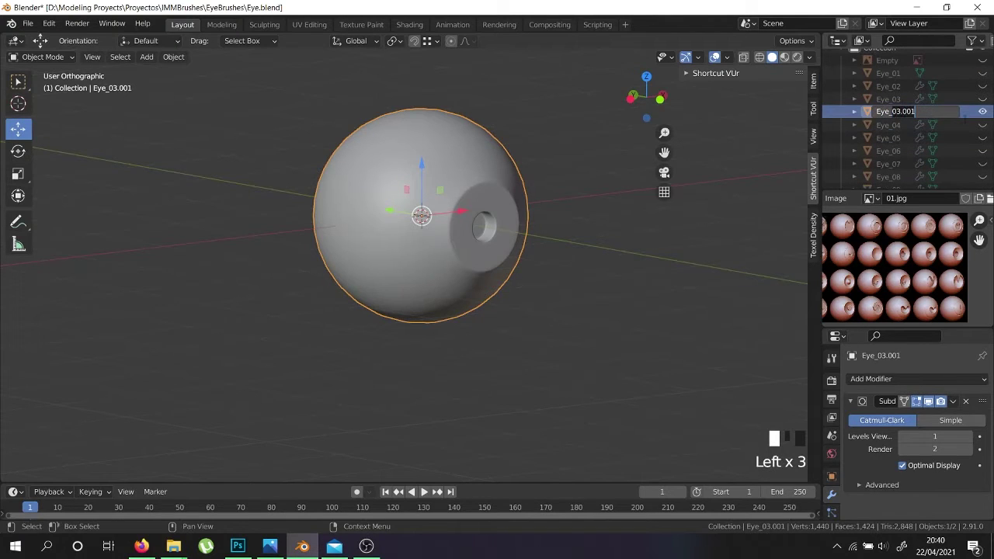
pyautogui.write('24')
pyautogui.press('Return')
pyautogui.scroll(-7, 954, 123)
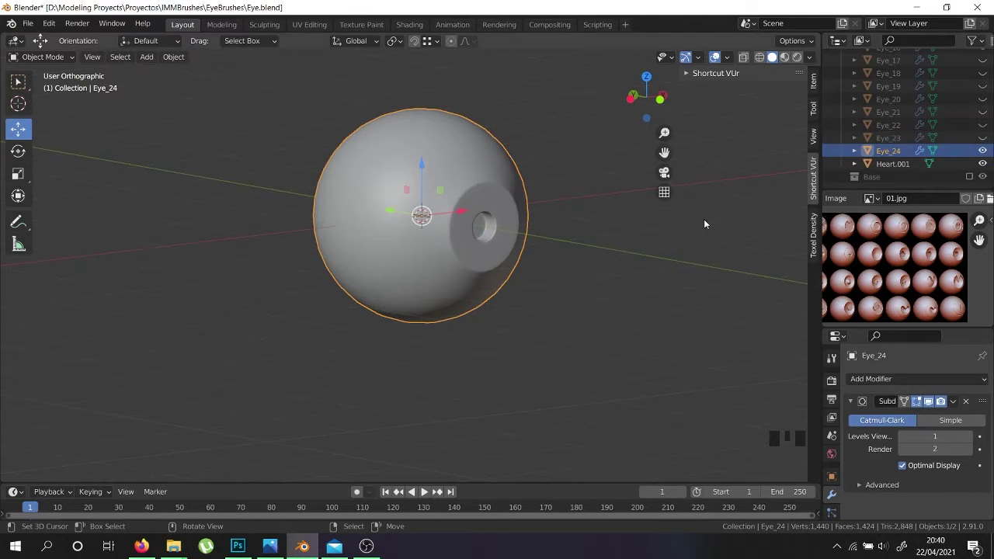
# Scale down the entire Heart.001 mesh in Edit Mode from the front view so it fits inside the eye's iris.
pyautogui.rightClick(417, 228)
pyautogui.hotkey('shift', 'z')
pyautogui.moveTo(417, 228); pyautogui.dragTo(462, 286, button='middle')
pyautogui.press('KP_3')
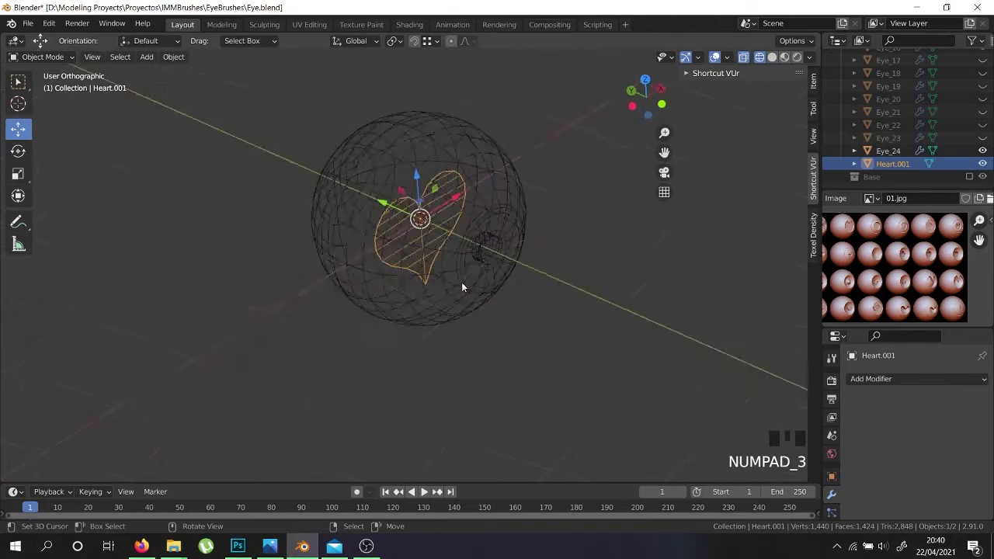
pyautogui.press('KP_1')
pyautogui.hotkey('shift', 'z')
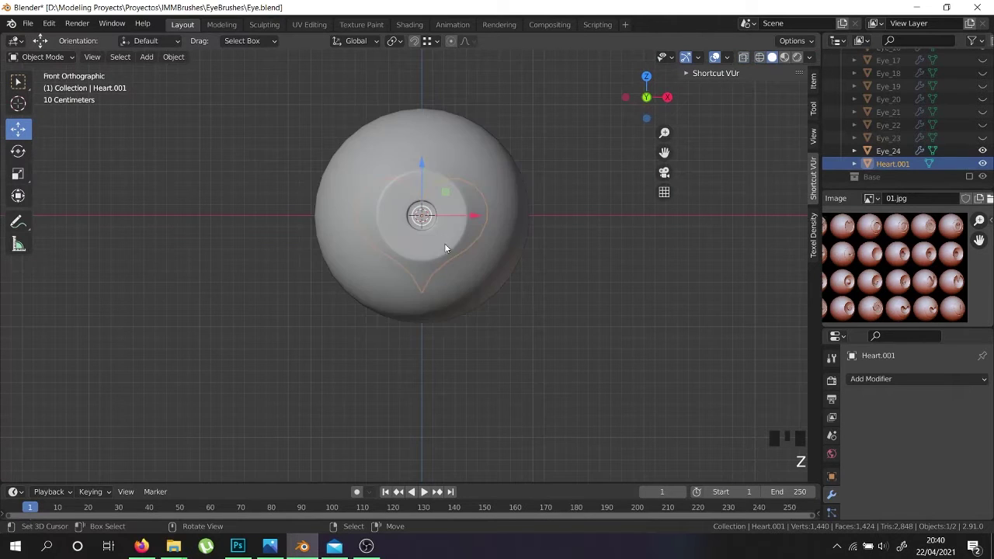
pyautogui.press('Tab')
pyautogui.scroll(4, 437, 230)
pyautogui.hotkey('shift', 'z')
pyautogui.keyDown('shift'); pyautogui.moveTo(526, 248); pyautogui.dragTo(548, 349, button='middle'); pyautogui.keyUp('shift')
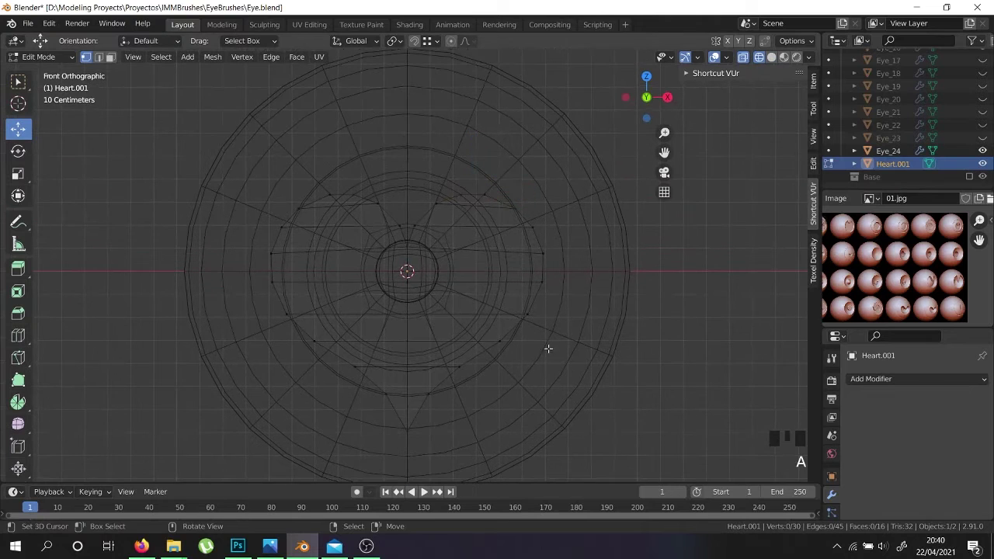
pyautogui.press('a')
pyautogui.press('a')
pyautogui.press('a')
pyautogui.press('s')
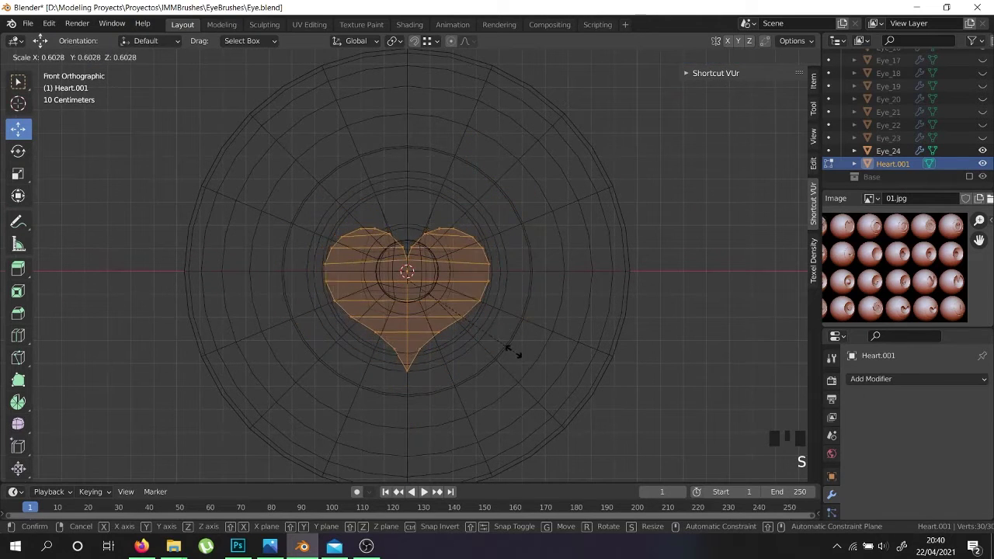
pyautogui.click(488, 338)
# Raise the heart slightly and move it about -0.885 m along Y so it sits in front of the iris.
pyautogui.hotkey('shift', 'z')
pyautogui.moveTo(406, 229); pyautogui.dragTo(404, 209)
pyautogui.moveTo(405, 209); pyautogui.dragTo(447, 246, button='middle')
pyautogui.moveTo(447, 247); pyautogui.dragTo(288, 316)
pyautogui.press('KP_1')
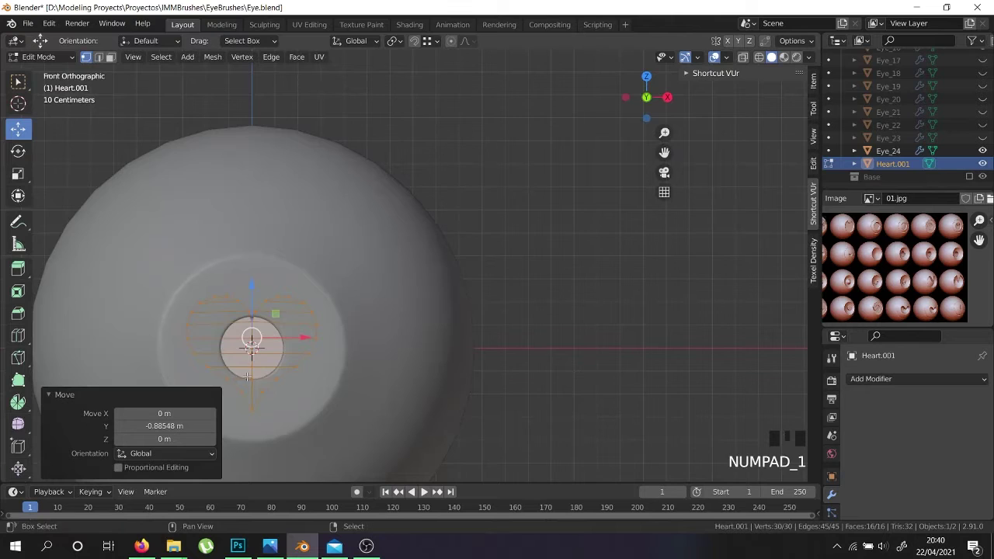
pyautogui.keyDown('shift'); pyautogui.moveTo(291, 375); pyautogui.dragTo(448, 324, button='middle'); pyautogui.keyUp('shift')
pyautogui.moveTo(513, 276); pyautogui.dragTo(429, 315, button='middle')
pyautogui.moveTo(455, 277); pyautogui.dragTo(455, 277)
pyautogui.moveTo(455, 277); pyautogui.dragTo(552, 305, button='middle')
# In Edit Mode on Eye_24, delete the vertex loop that joins the inner pupil geometry to the iris rim.
pyautogui.rightClick(492, 345)
pyautogui.press('Tab')
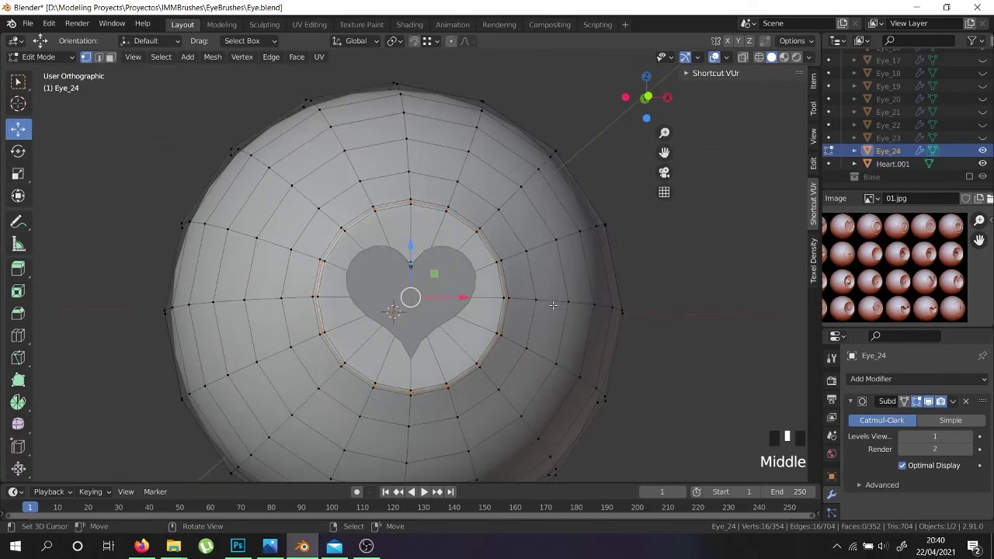
pyautogui.hotkey('shift', 'z')
pyautogui.scroll(2, 379, 326)
pyautogui.rightClick(392, 319)
pyautogui.scroll(2, 392, 319)
pyautogui.moveTo(392, 319); pyautogui.dragTo(373, 344, button='middle')
pyautogui.scroll(3, 387, 325)
pyautogui.rightClick(392, 317)
pyautogui.keyDown('alt'); pyautogui.keyDown('shift'); pyautogui.rightClick(396, 318); pyautogui.keyUp('shift'); pyautogui.keyUp('alt')
pyautogui.scroll(-6, 399, 318)
pyautogui.press('z')
pyautogui.moveTo(459, 317)
pyautogui.mouseDown(button='middle')
pyautogui.moveTo(527, 300)
pyautogui.moveTo(505, 179)
pyautogui.mouseUp(button='middle')
pyautogui.press('x')
pyautogui.click(500, 153)
# Select the detached pupil geometry by its linked vertices and delete it with the Edge Loops option.
pyautogui.moveTo(412, 287); pyautogui.dragTo(318, 435, button='middle')
pyautogui.rightClick(429, 239)
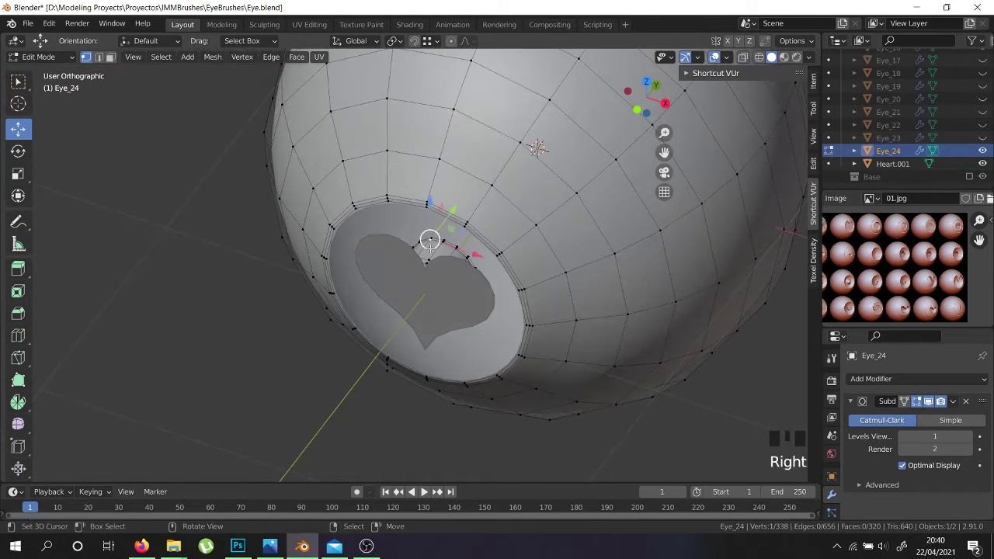
pyautogui.press('l')
pyautogui.press('x')
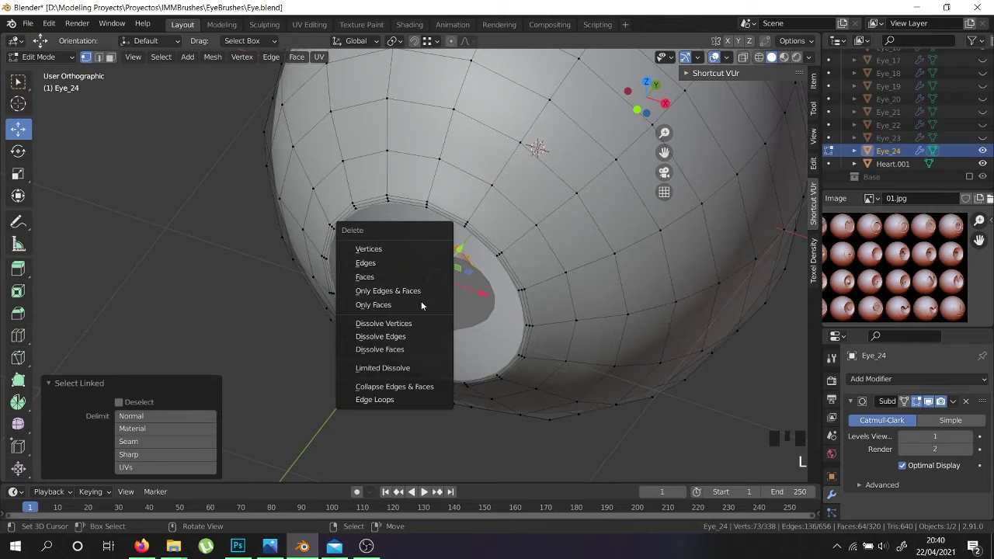
pyautogui.click(393, 400)
pyautogui.moveTo(393, 400); pyautogui.dragTo(495, 279, button='middle')
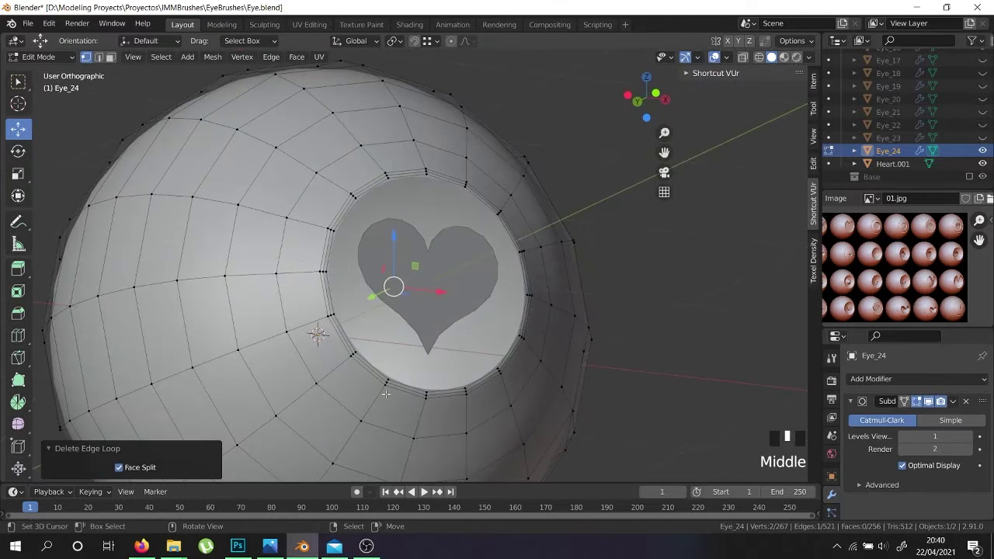
# Delete the middle edge loop of the narrow band around the iris opening's rim.
pyautogui.scroll(4, 386, 393)
pyautogui.rightClick(316, 316)
pyautogui.rightClick(317, 316)
pyautogui.rightClick(317, 316)
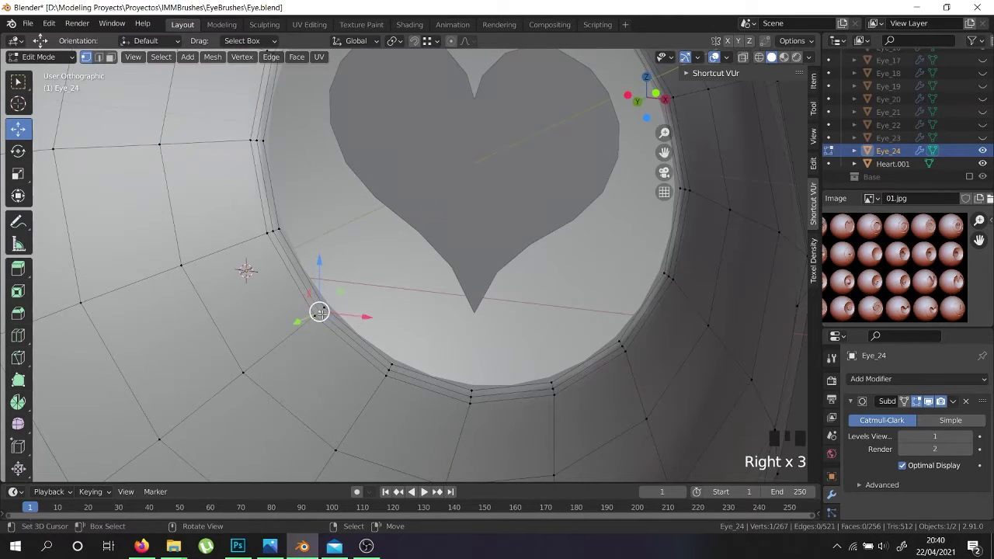
pyautogui.keyDown('alt'); pyautogui.keyDown('shift'); pyautogui.rightClick(318, 317); pyautogui.keyUp('shift'); pyautogui.keyUp('alt')
pyautogui.press('x')
pyautogui.click(324, 315)
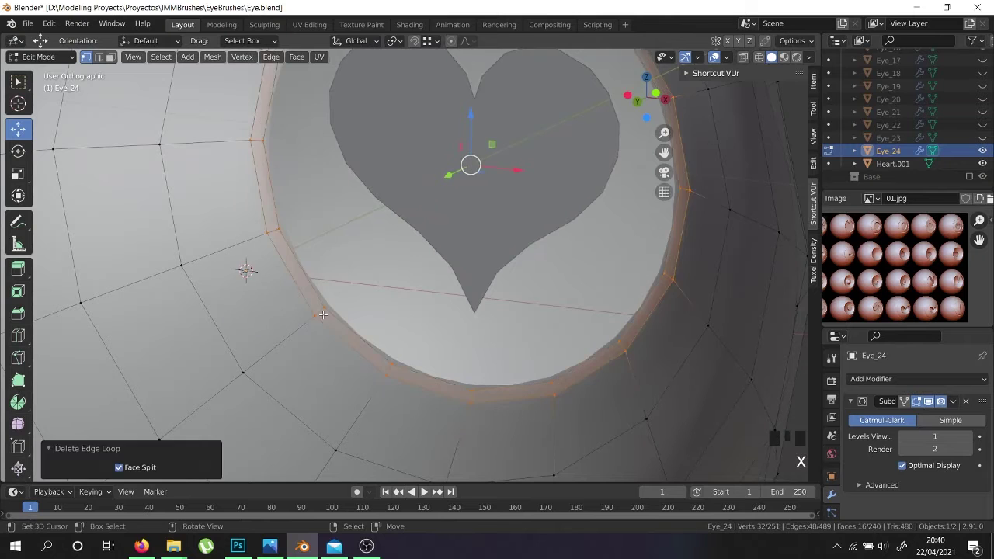
# Check the smoothed iris opening in Object Mode and examine the remaining loops around its rim.
pyautogui.scroll(-4, 326, 317)
pyautogui.press('Tab')
pyautogui.moveTo(329, 317); pyautogui.dragTo(338, 349, button='middle')
pyautogui.press('Tab')
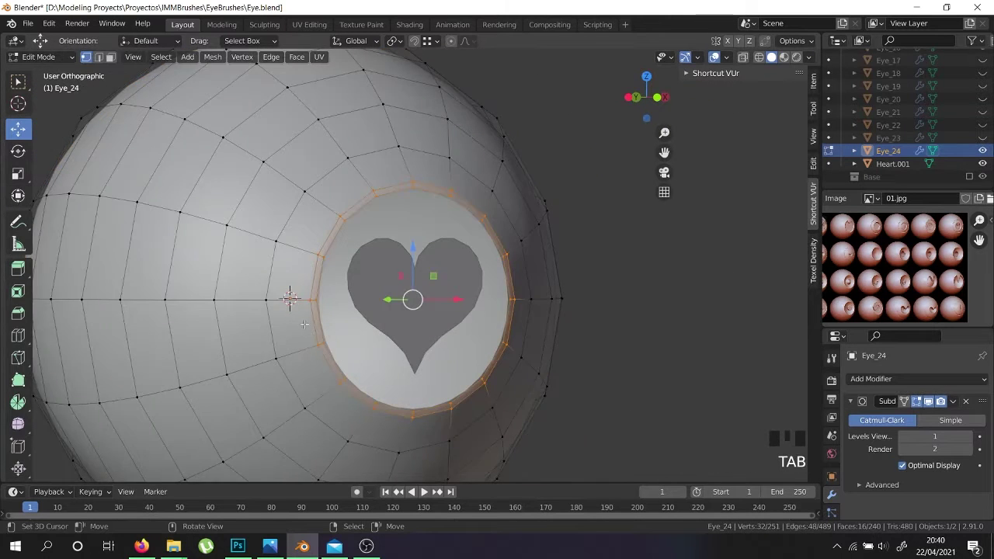
pyautogui.scroll(4, 317, 318)
pyautogui.rightClick(317, 318)
pyautogui.keyDown('alt'); pyautogui.keyDown('shift'); pyautogui.rightClick(317, 319); pyautogui.keyUp('shift'); pyautogui.keyUp('alt')
pyautogui.moveTo(317, 319); pyautogui.dragTo(344, 349, button='middle')
pyautogui.press('Tab')
pyautogui.scroll(-4, 346, 347)
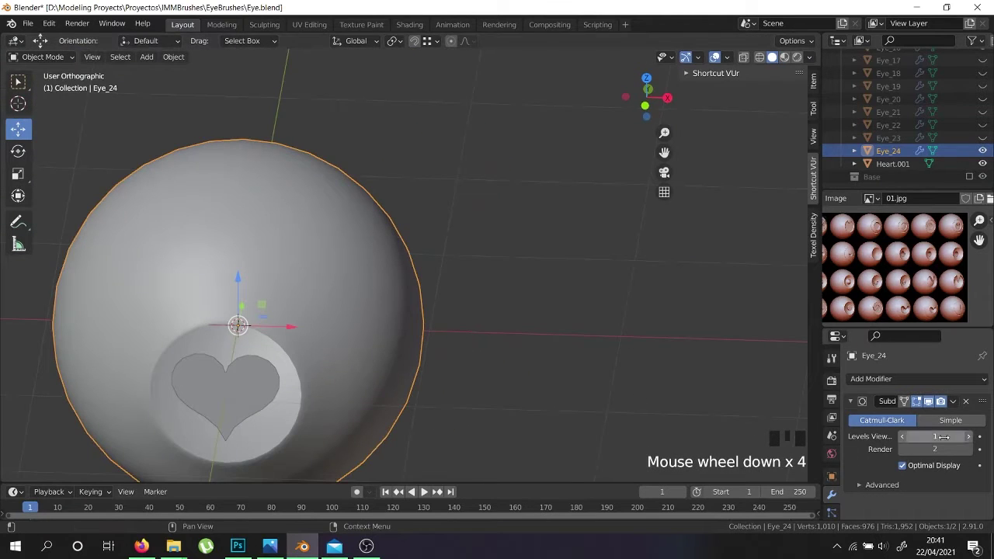
# Apply the Subdivision modifier on Eye_24.
pyautogui.moveTo(390, 370); pyautogui.dragTo(456, 357, button='middle')
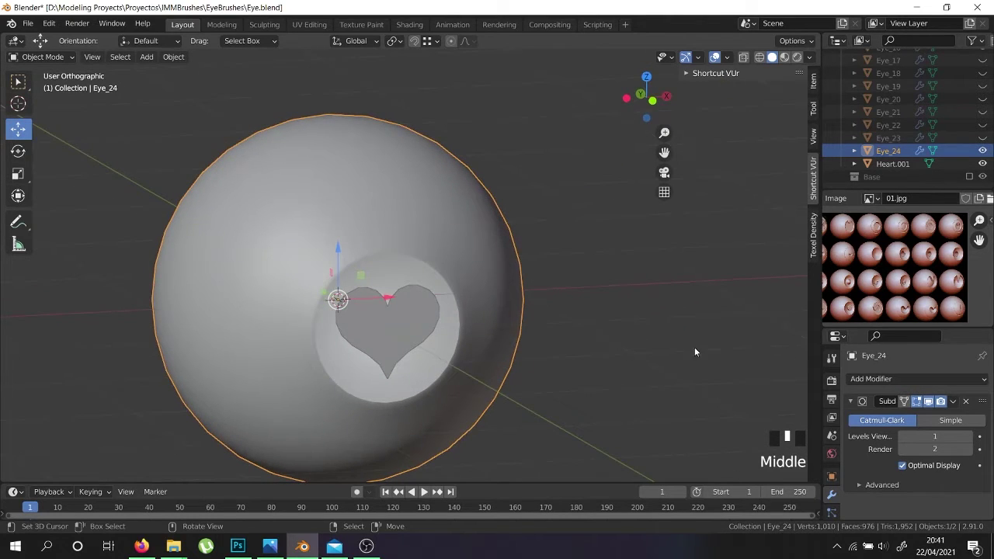
pyautogui.click(956, 401)
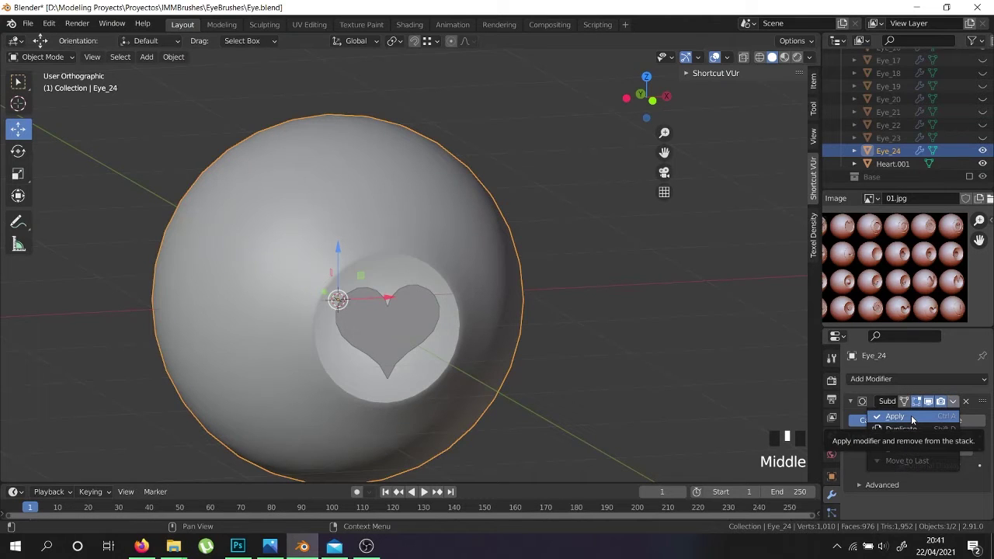
pyautogui.click(911, 414)
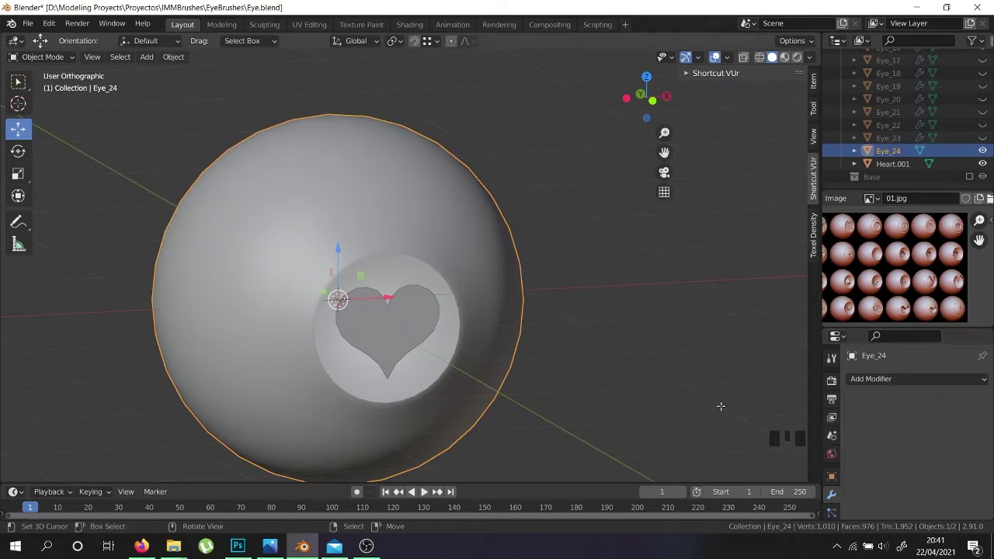
# Select the stray loose edges of Eye_24 behind the heart with their linked vertices and delete the vertices.
pyautogui.press('Tab')
pyautogui.moveTo(333, 326); pyautogui.dragTo(367, 341, button='middle')
pyautogui.rightClick(375, 333)
pyautogui.press('Tab')
pyautogui.rightClick(366, 340)
pyautogui.press('Tab')
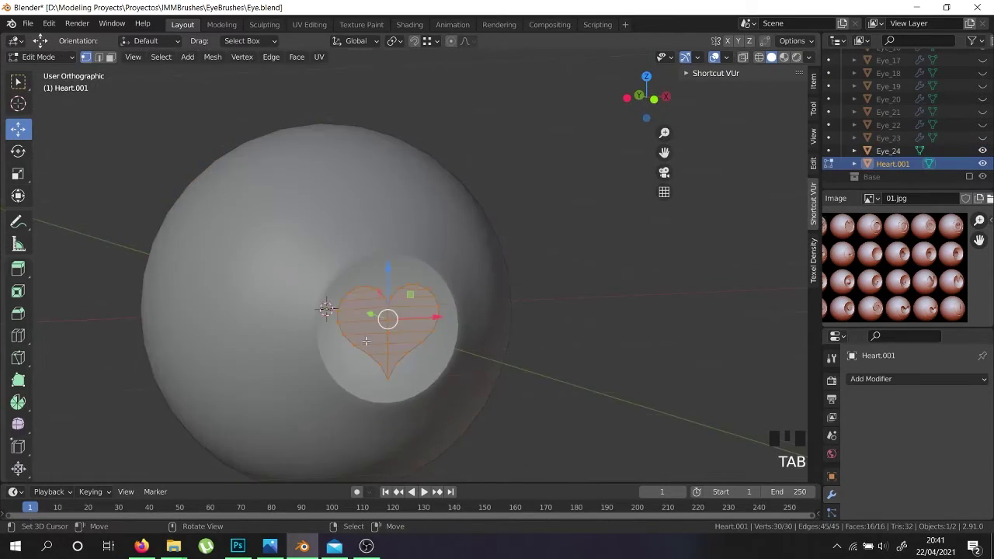
pyautogui.scroll(5, 365, 340)
pyautogui.press('z')
pyautogui.press('Tab')
pyautogui.scroll(3, 363, 329)
pyautogui.rightClick(359, 334)
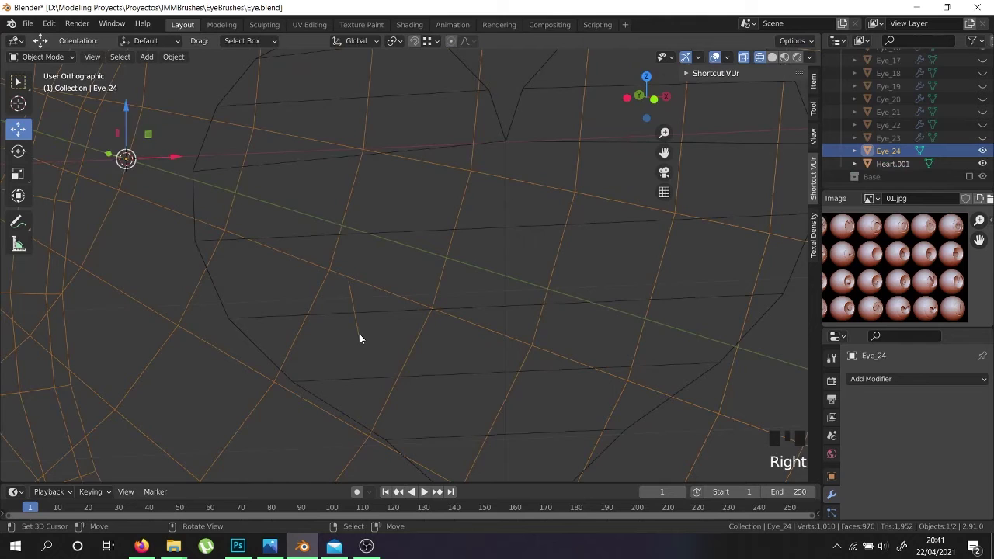
pyautogui.press('Tab')
pyautogui.rightClick(359, 335)
pyautogui.hotkey('ctrl', 'l')
pyautogui.scroll(-4, 359, 336)
pyautogui.scroll(2, 360, 335)
pyautogui.press('x')
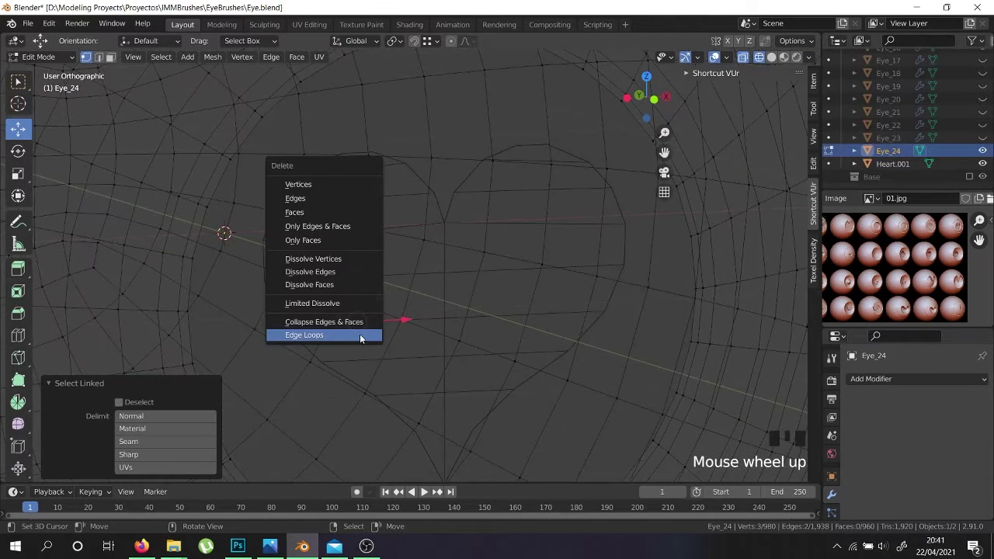
pyautogui.click(336, 186)
# Join the Heart.001 mesh into Eye_24 in Object Mode, with solid shading restored.
pyautogui.hotkey('shift', 'z')
pyautogui.scroll(-5, 372, 257)
pyautogui.press('Tab')
pyautogui.rightClick(371, 269)
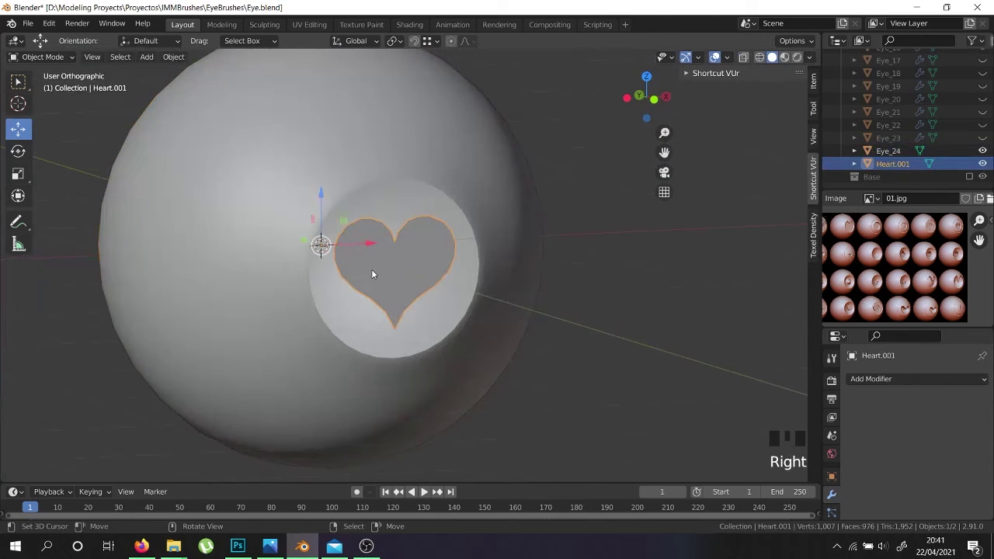
pyautogui.keyDown('shift'); pyautogui.rightClick(323, 220); pyautogui.keyUp('shift')
pyautogui.hotkey('ctrl', 'j')
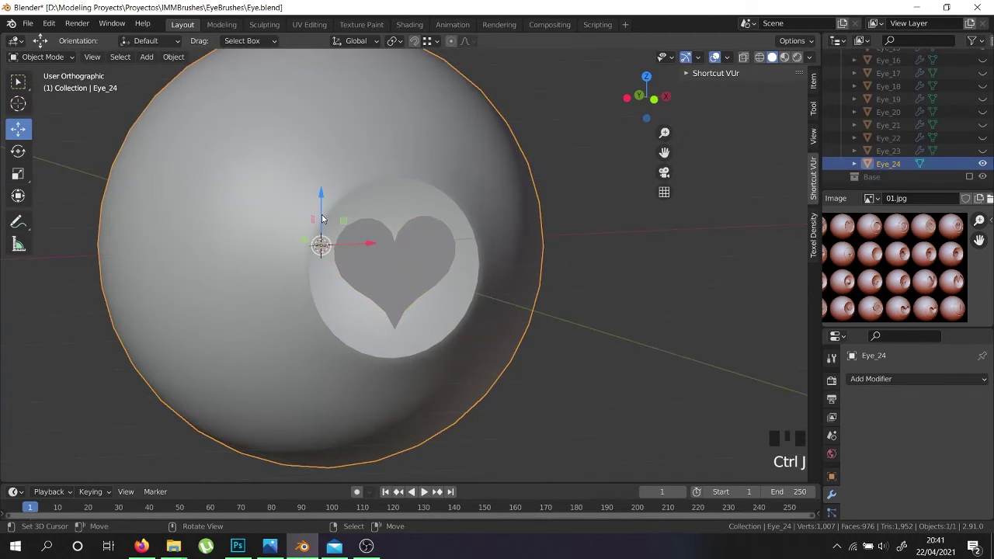
# Select every second concentric edge loop of Eye_24 from the iris rim to the back of the sphere and delete the edge loops.
pyautogui.press('Tab')
pyautogui.moveTo(323, 220); pyautogui.dragTo(334, 300, button='middle')
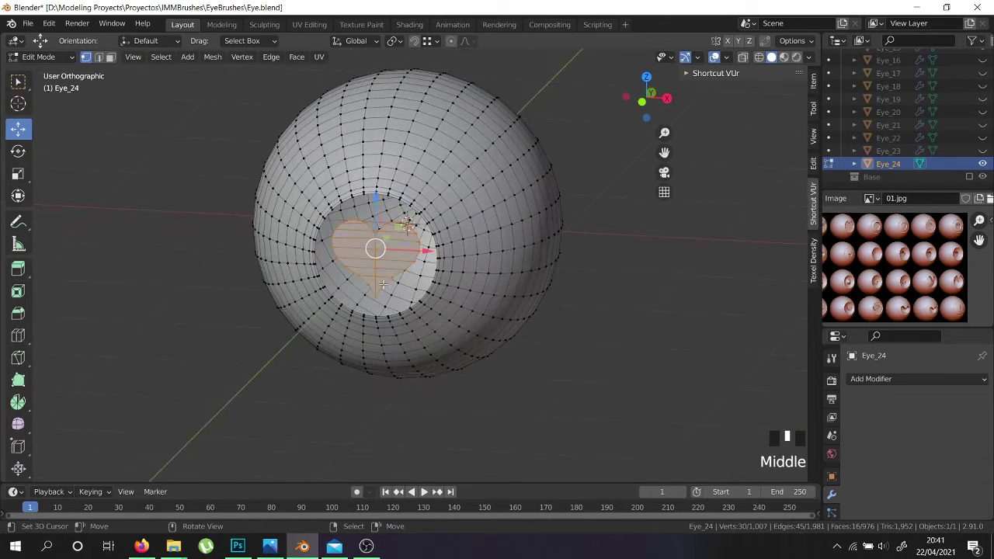
pyautogui.scroll(3, 404, 281)
pyautogui.moveTo(378, 257); pyautogui.dragTo(443, 218, button='middle')
pyautogui.keyDown('alt'); pyautogui.keyDown('shift'); pyautogui.rightClick(447, 240); pyautogui.keyUp('shift'); pyautogui.keyUp('alt')
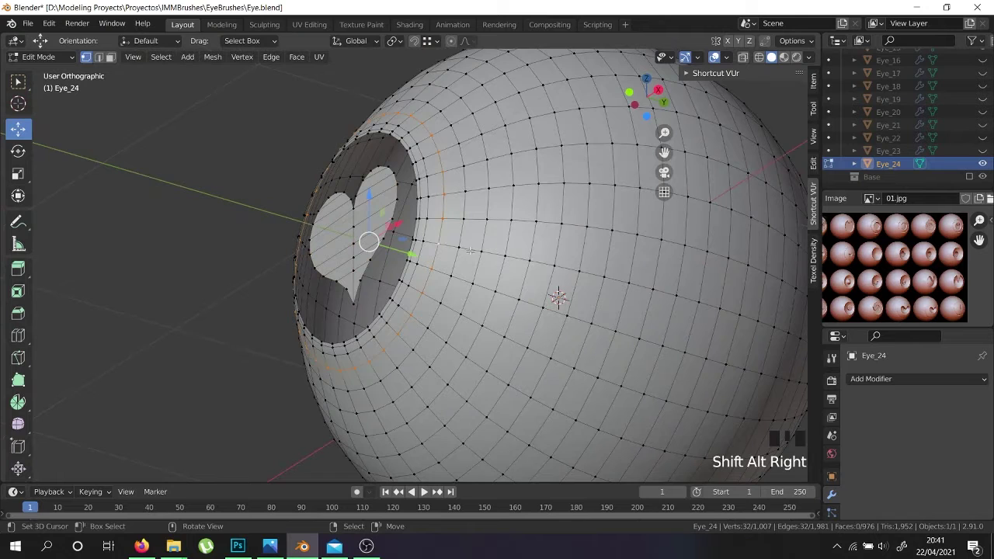
pyautogui.keyDown('alt'); pyautogui.keyDown('shift'); pyautogui.rightClick(488, 231); pyautogui.keyUp('shift'); pyautogui.keyUp('alt')
pyautogui.keyDown('alt'); pyautogui.keyDown('shift'); pyautogui.rightClick(532, 245); pyautogui.keyUp('shift'); pyautogui.keyUp('alt')
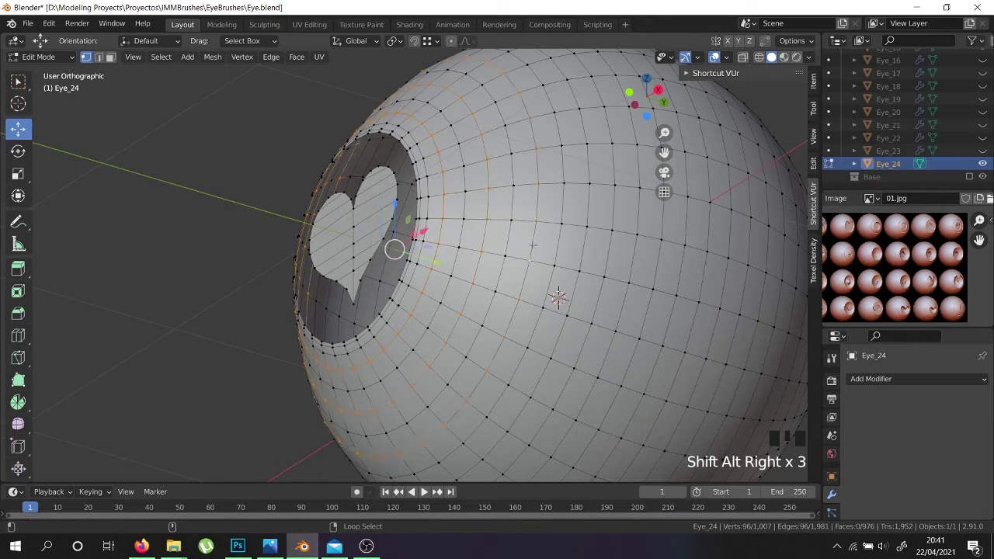
pyautogui.keyDown('alt'); pyautogui.keyDown('shift'); pyautogui.rightClick(586, 254); pyautogui.keyUp('shift'); pyautogui.keyUp('alt')
pyautogui.keyDown('alt'); pyautogui.keyDown('shift'); pyautogui.rightClick(638, 256); pyautogui.keyUp('shift'); pyautogui.keyUp('alt')
pyautogui.scroll(-3, 638, 256)
pyautogui.keyDown('shift'); pyautogui.moveTo(638, 257); pyautogui.dragTo(478, 225, button='middle'); pyautogui.keyUp('shift')
pyautogui.moveTo(472, 268); pyautogui.dragTo(455, 309, button='middle')
pyautogui.scroll(2, 464, 283)
pyautogui.keyDown('alt'); pyautogui.keyDown('shift'); pyautogui.rightClick(481, 275); pyautogui.keyUp('shift'); pyautogui.keyUp('alt')
pyautogui.keyDown('shift'); pyautogui.moveTo(481, 276); pyautogui.dragTo(399, 328, button='middle'); pyautogui.keyUp('shift')
pyautogui.keyDown('alt'); pyautogui.keyDown('shift'); pyautogui.rightClick(416, 292); pyautogui.keyUp('shift'); pyautogui.keyUp('alt')
pyautogui.keyDown('alt'); pyautogui.keyDown('shift'); pyautogui.rightClick(442, 292); pyautogui.keyUp('shift'); pyautogui.keyUp('alt')
pyautogui.keyDown('alt'); pyautogui.keyDown('shift'); pyautogui.rightClick(400, 326); pyautogui.keyUp('shift'); pyautogui.keyUp('alt')
pyautogui.keyDown('alt'); pyautogui.keyDown('shift'); pyautogui.rightClick(438, 321); pyautogui.keyUp('shift'); pyautogui.keyUp('alt')
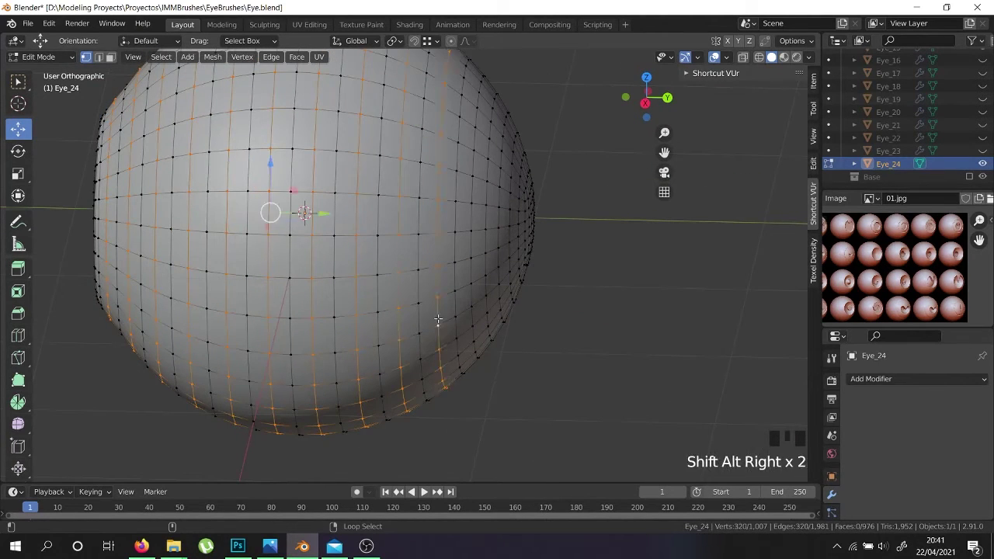
pyautogui.keyDown('alt'); pyautogui.keyDown('shift'); pyautogui.rightClick(469, 299); pyautogui.keyUp('shift'); pyautogui.keyUp('alt')
pyautogui.moveTo(570, 295); pyautogui.dragTo(452, 310, button='middle')
pyautogui.keyDown('alt'); pyautogui.keyDown('shift'); pyautogui.rightClick(427, 306); pyautogui.keyUp('shift'); pyautogui.keyUp('alt')
pyautogui.scroll(2, 427, 306)
pyautogui.keyDown('alt'); pyautogui.keyDown('shift'); pyautogui.rightClick(439, 299); pyautogui.keyUp('shift'); pyautogui.keyUp('alt')
pyautogui.scroll(4, 450, 291)
pyautogui.keyDown('alt'); pyautogui.keyDown('shift'); pyautogui.rightClick(457, 283); pyautogui.keyUp('shift'); pyautogui.keyUp('alt')
pyautogui.hotkey('ctrl', 'z')
pyautogui.keyDown('alt'); pyautogui.keyDown('shift'); pyautogui.rightClick(485, 262); pyautogui.keyUp('shift'); pyautogui.keyUp('alt')
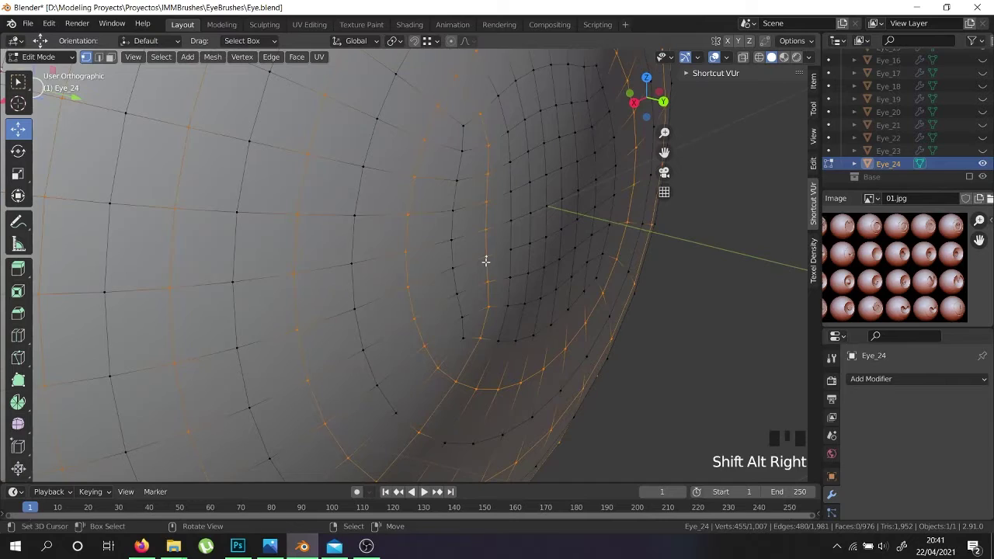
pyautogui.keyDown('ctrl'); pyautogui.scroll(-1, 485, 262); pyautogui.keyUp('ctrl')
pyautogui.hotkey('ctrl', 'z')
pyautogui.scroll(-6, 512, 270)
pyautogui.moveTo(508, 273)
pyautogui.mouseDown(button='middle')
pyautogui.moveTo(441, 230)
pyautogui.moveTo(497, 272)
pyautogui.mouseUp(button='middle')
pyautogui.press('x')
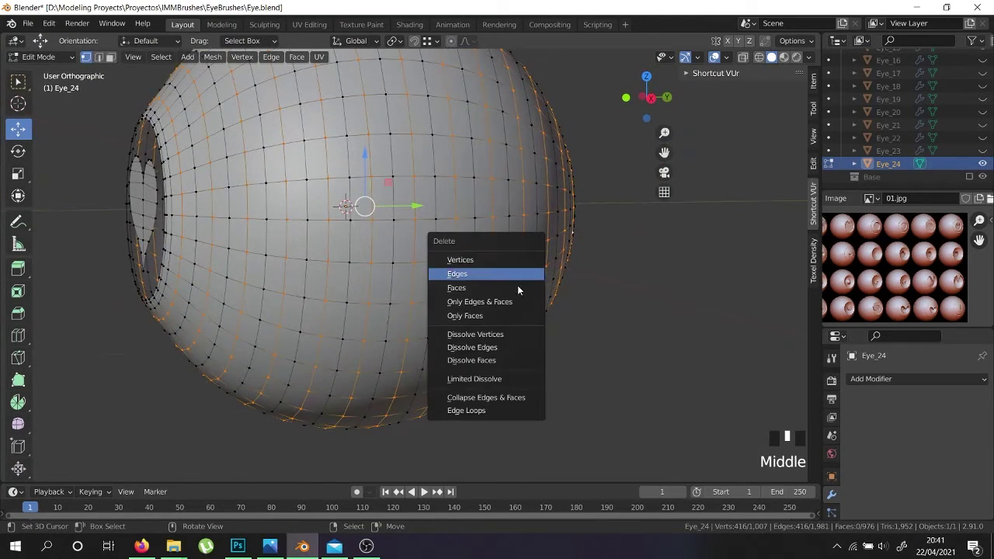
pyautogui.click(497, 408)
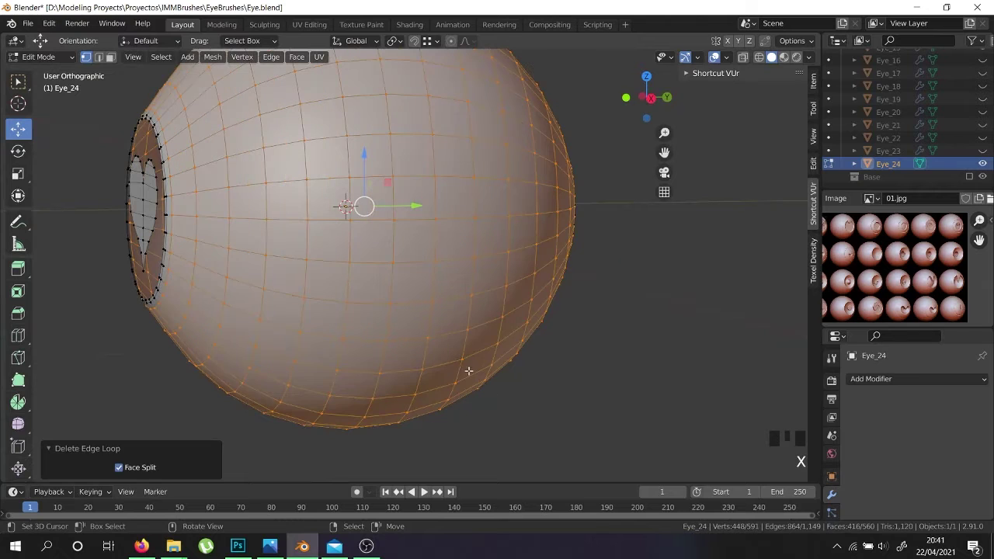
# Examine the reduced mesh of Eye_24 around the back of the sphere and the iris opening in Object and Edit Mode.
pyautogui.press('Tab')
pyautogui.scroll(-2, 444, 322)
pyautogui.moveTo(443, 321); pyautogui.dragTo(357, 344, button='middle')
pyautogui.press('Tab')
pyautogui.scroll(5, 491, 301)
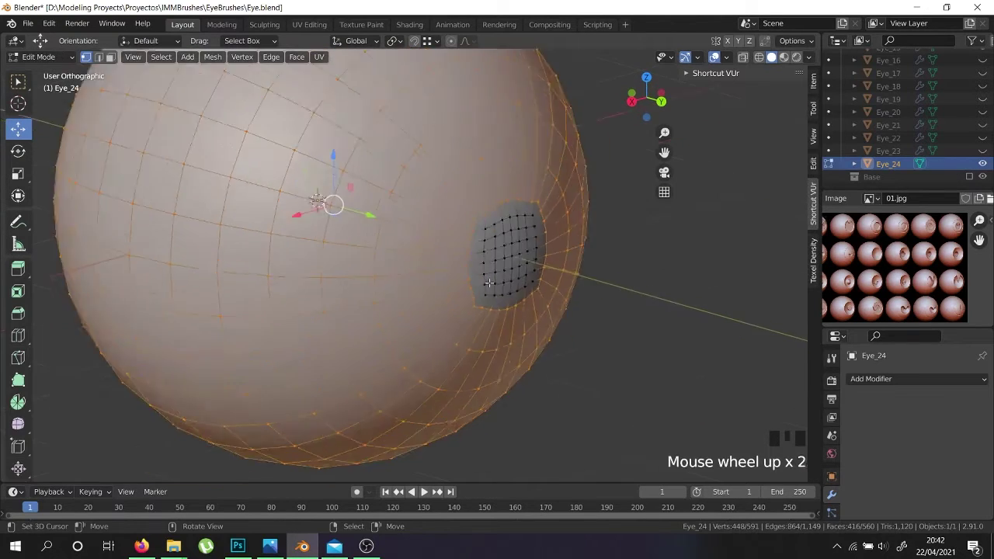
pyautogui.scroll(3, 491, 301)
pyautogui.keyDown('shift'); pyautogui.moveTo(488, 302); pyautogui.dragTo(375, 356, button='middle'); pyautogui.keyUp('shift')
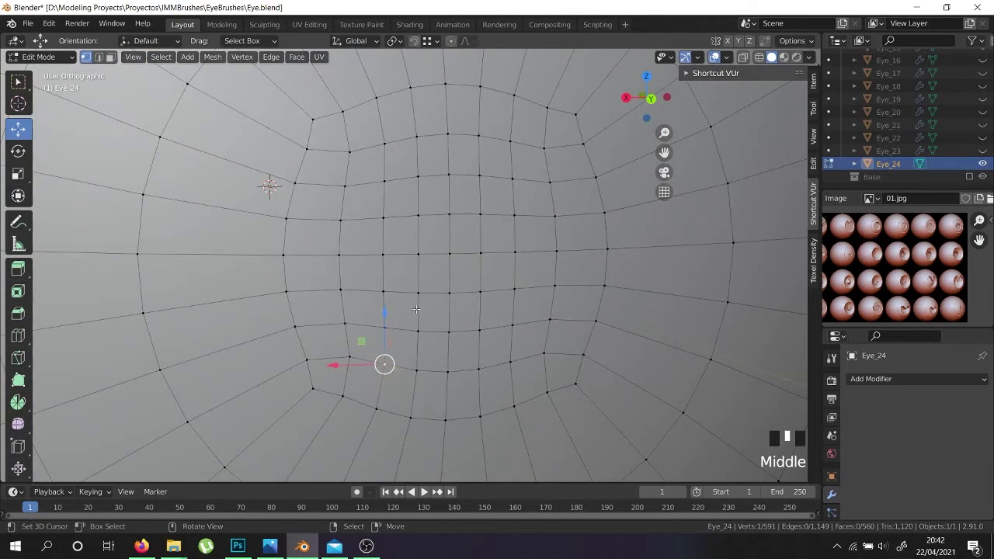
pyautogui.scroll(-7, 432, 299)
pyautogui.press('Tab')
pyautogui.moveTo(388, 279); pyautogui.dragTo(547, 284, button='middle')
pyautogui.press('Tab')
pyautogui.scroll(-3, 515, 289)
pyautogui.press('Tab')
pyautogui.scroll(5, 547, 283)
pyautogui.press('Tab')
pyautogui.moveTo(416, 345); pyautogui.dragTo(457, 346, button='middle')
pyautogui.scroll(4, 457, 347)
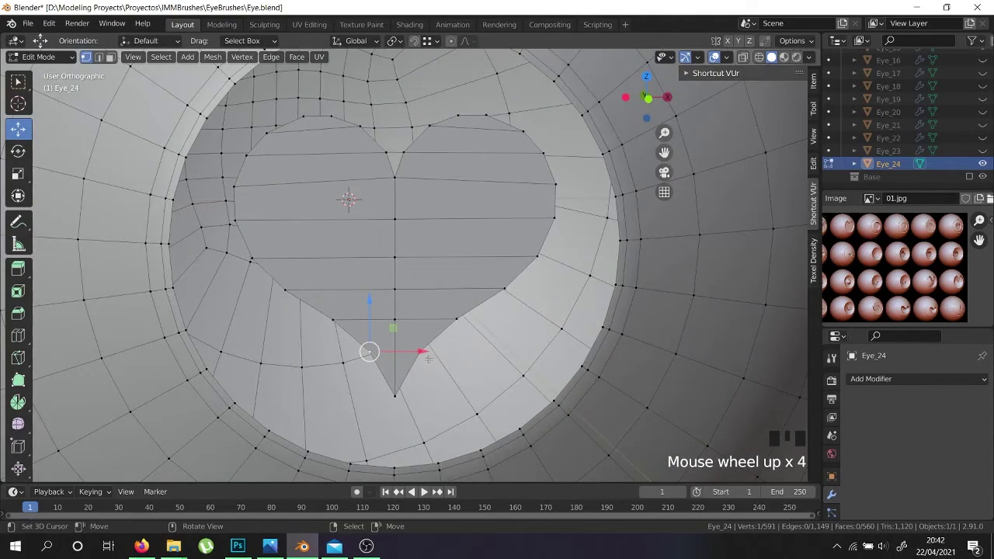
pyautogui.scroll(3, 403, 388)
pyautogui.rightClick(393, 396)
pyautogui.keyDown('alt'); pyautogui.keyDown('shift'); pyautogui.rightClick(392, 387); pyautogui.keyUp('shift'); pyautogui.keyUp('alt')
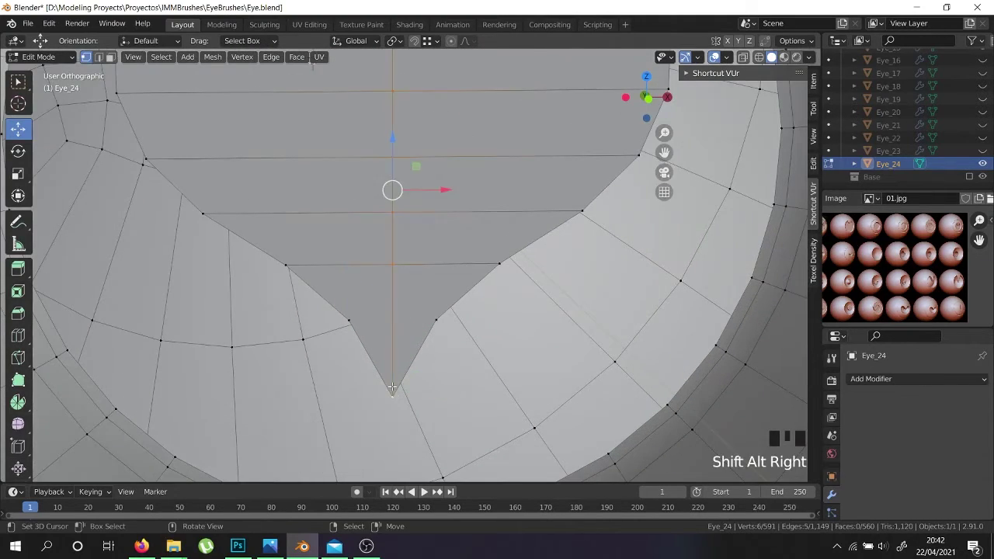
pyautogui.scroll(-3, 391, 387)
pyautogui.scroll(2, 387, 304)
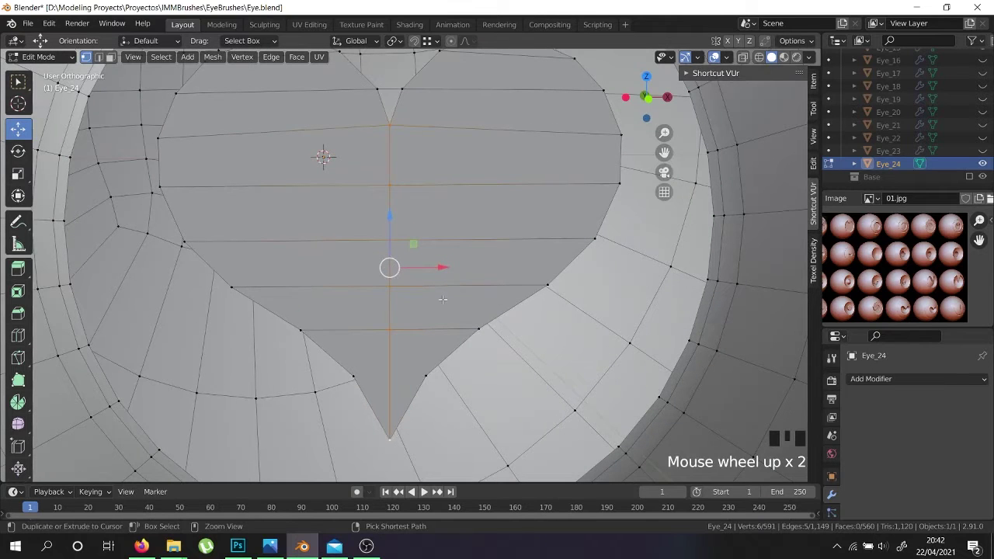
pyautogui.hotkey('ctrl', 'b')
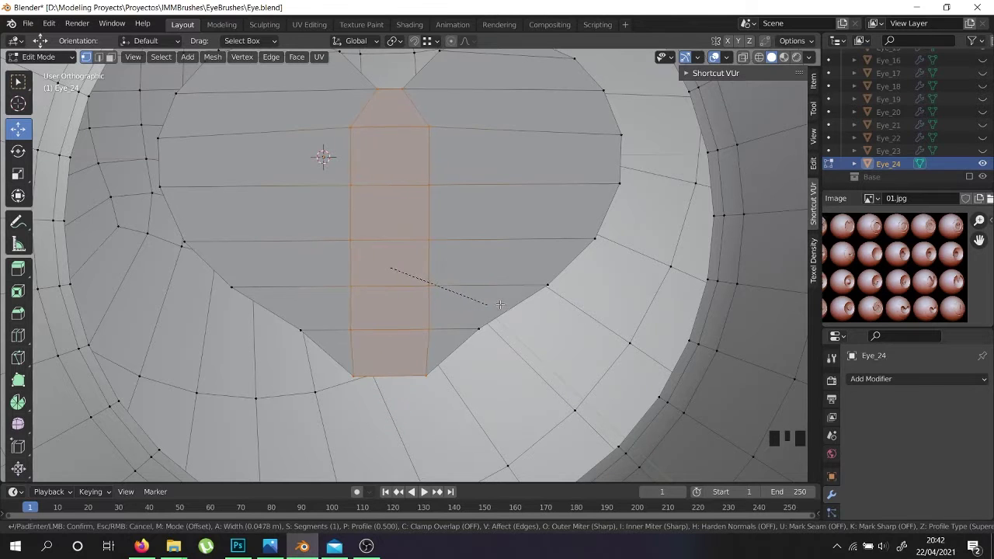
pyautogui.press('Escape')
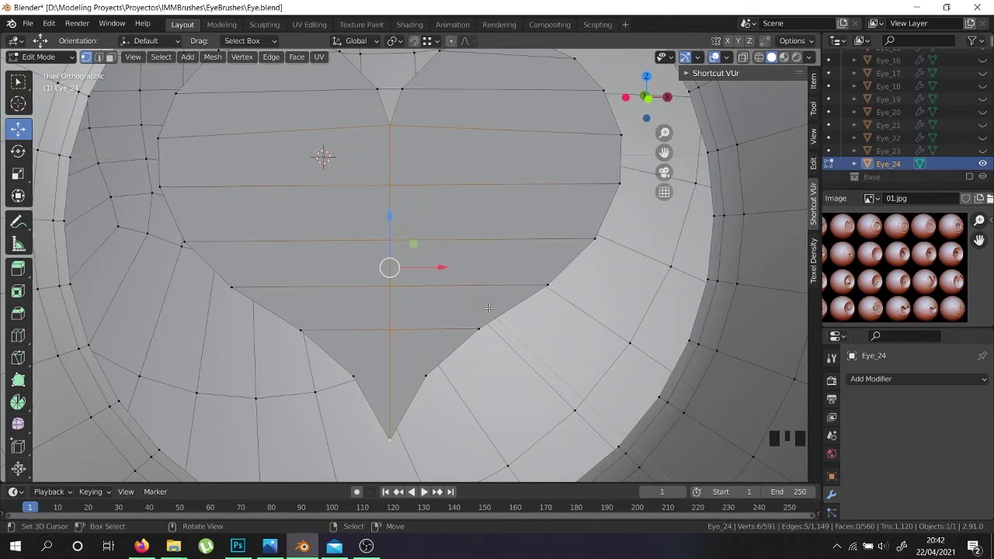
# Fill a face between the heart's tip, the adjacent vertex on its left edge and two vertices of the iris rim below.
pyautogui.scroll(-3, 489, 308)
pyautogui.scroll(4, 466, 312)
pyautogui.scroll(-2, 438, 319)
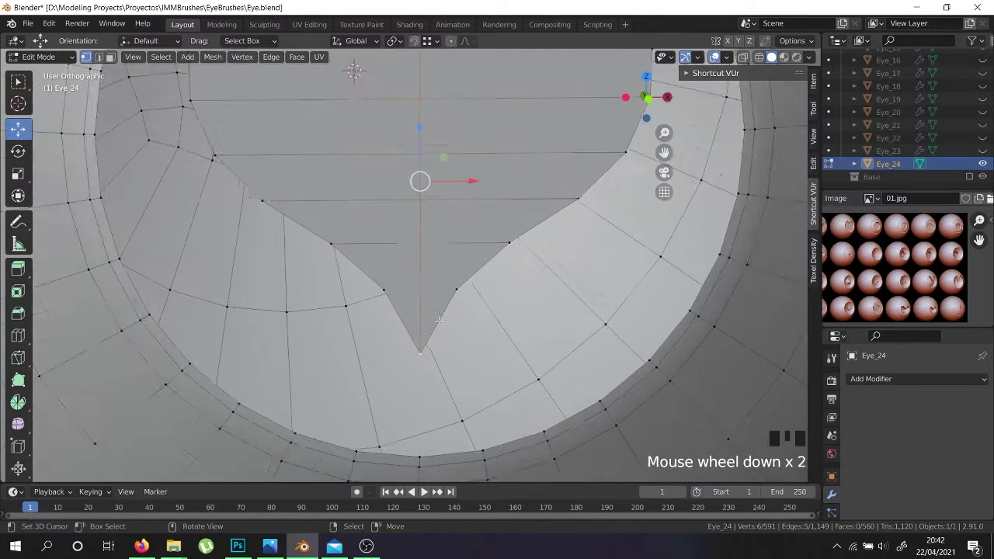
pyautogui.scroll(-1, 439, 319)
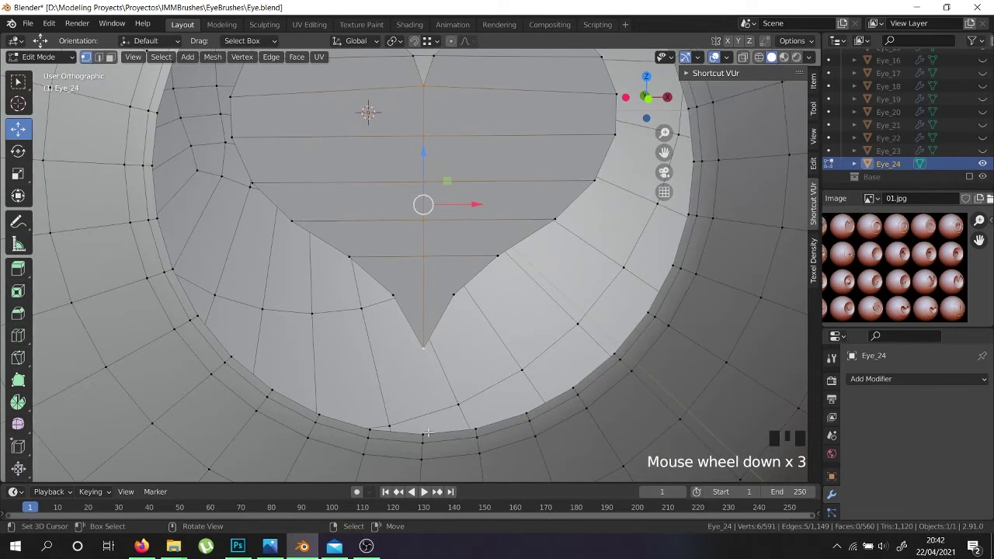
pyautogui.rightClick(393, 292)
pyautogui.scroll(-2, 396, 291)
pyautogui.scroll(2, 403, 318)
pyautogui.keyDown('shift'); pyautogui.rightClick(416, 335); pyautogui.keyUp('shift')
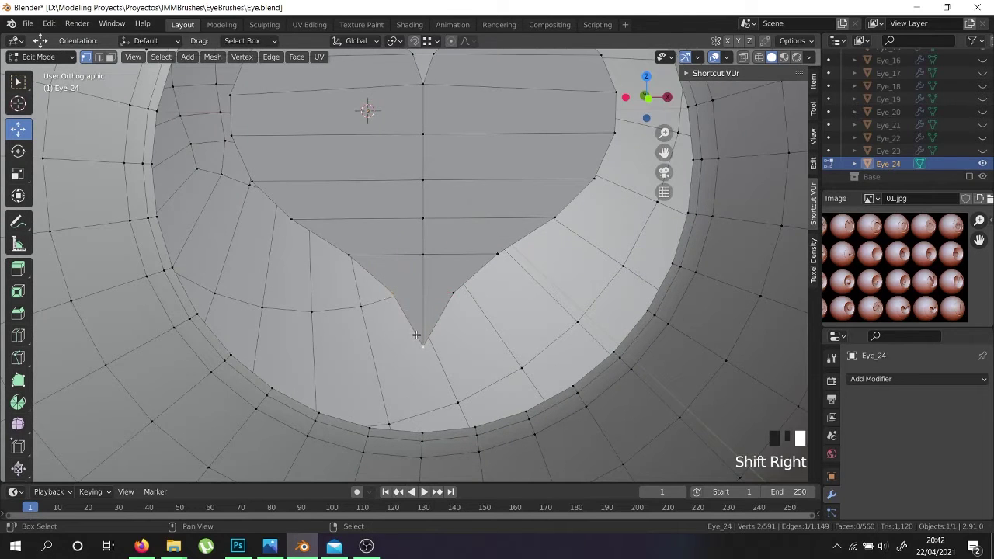
pyautogui.keyDown('shift'); pyautogui.rightClick(375, 428); pyautogui.keyUp('shift')
pyautogui.keyDown('shift'); pyautogui.rightClick(423, 432); pyautogui.keyUp('shift')
pyautogui.press('f')
# Fill two more faces between the heart's lower left edge and the iris rim, undoing the extra one.
pyautogui.rightClick(388, 299)
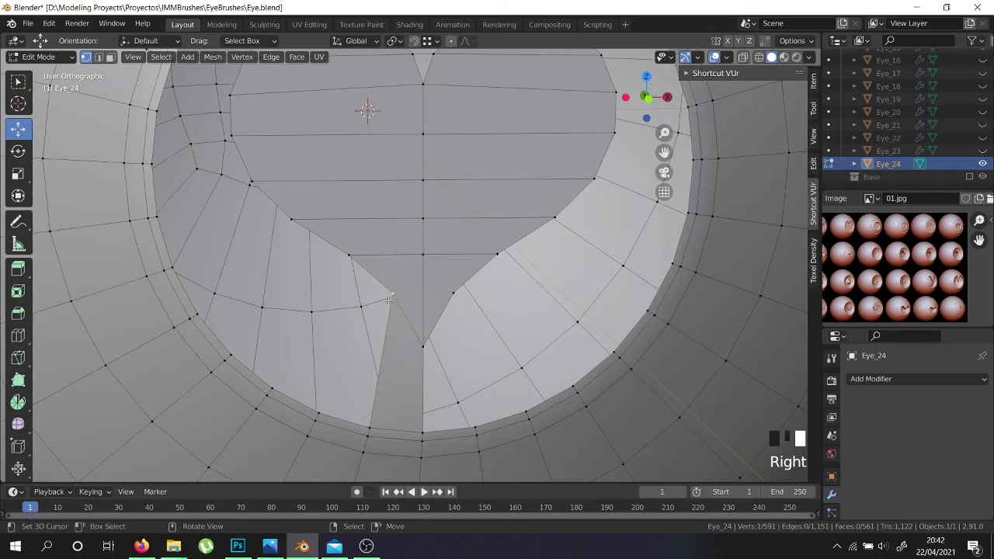
pyautogui.press('f')
pyautogui.press('f')
pyautogui.press('f')
pyautogui.hotkey('ctrl', 'z')
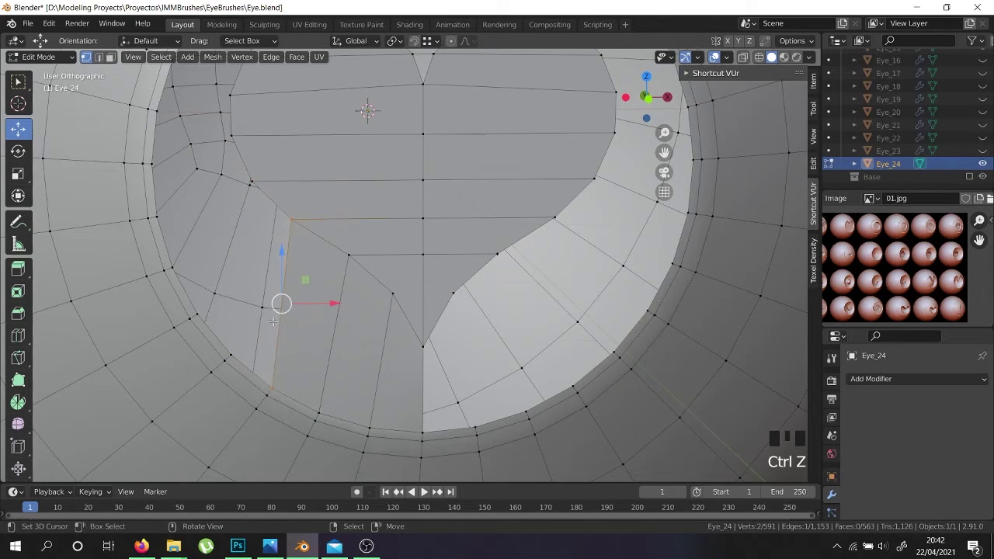
# Fill a face between the top edge of the heart's left lobe and two vertices of the iris rim above it.
pyautogui.keyDown('shift'); pyautogui.moveTo(273, 322); pyautogui.dragTo(310, 280, button='middle'); pyautogui.keyUp('shift')
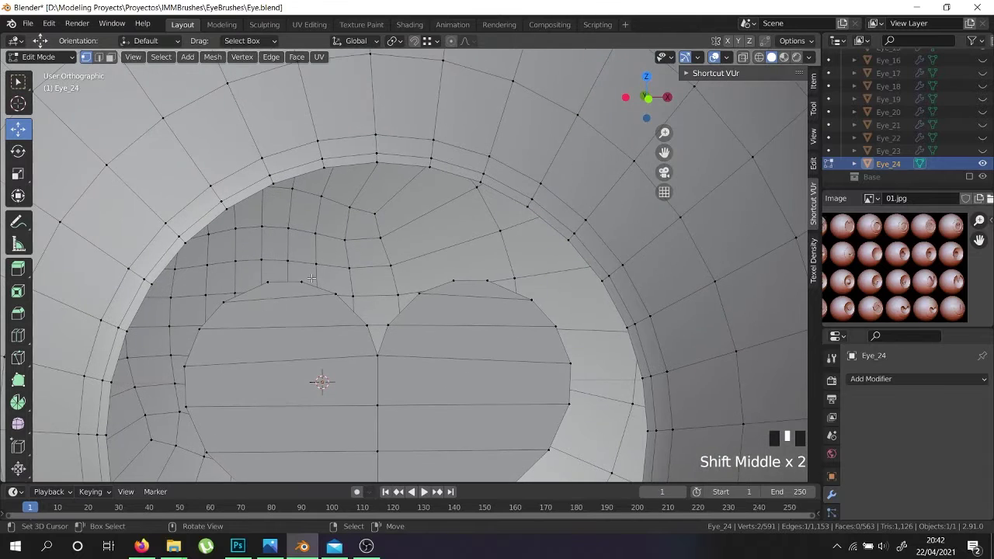
pyautogui.keyDown('shift'); pyautogui.rightClick(305, 278); pyautogui.keyUp('shift')
pyautogui.keyDown('shift'); pyautogui.rightClick(229, 219); pyautogui.keyUp('shift')
pyautogui.keyDown('shift'); pyautogui.rightClick(229, 219); pyautogui.keyUp('shift')
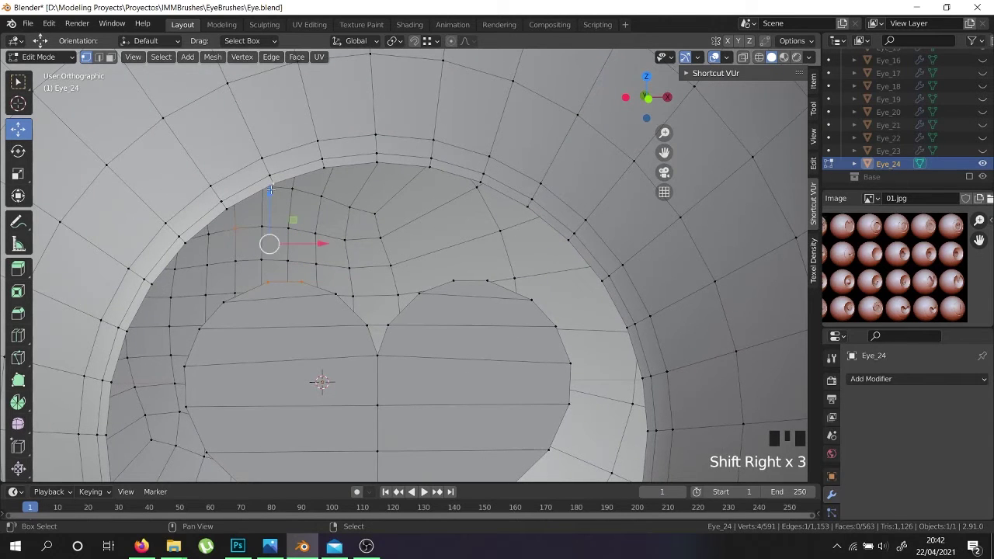
pyautogui.rightClick(230, 203)
pyautogui.keyDown('shift'); pyautogui.rightClick(232, 206); pyautogui.keyUp('shift')
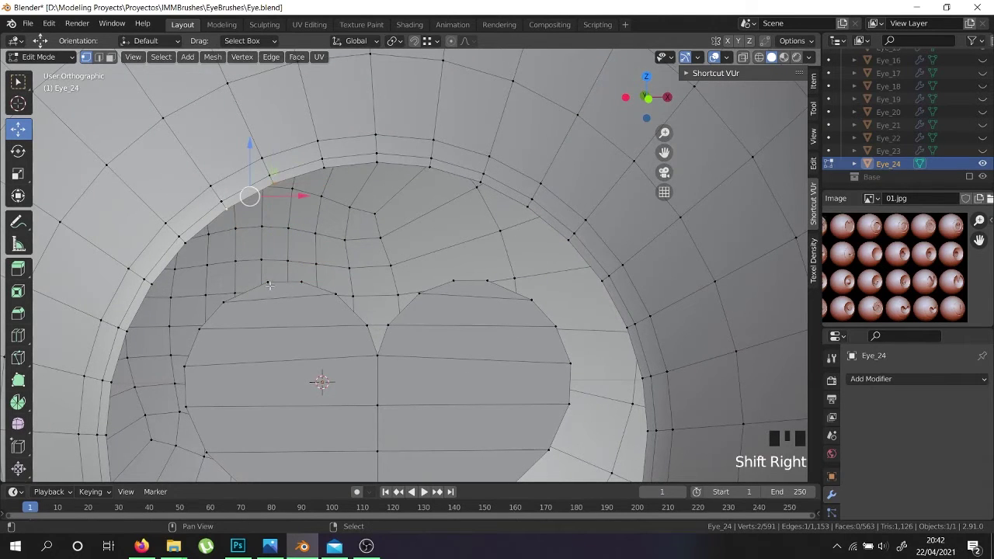
pyautogui.keyDown('shift'); pyautogui.rightClick(268, 281); pyautogui.keyUp('shift')
pyautogui.keyDown('shift'); pyautogui.rightClick(301, 281); pyautogui.keyUp('shift')
pyautogui.press('f')
# Fill successive faces between the heart and the iris rim around the outer side of the left lobe.
pyautogui.rightClick(233, 219)
pyautogui.press('f')
pyautogui.press('f')
pyautogui.press('f')
pyautogui.press('f')
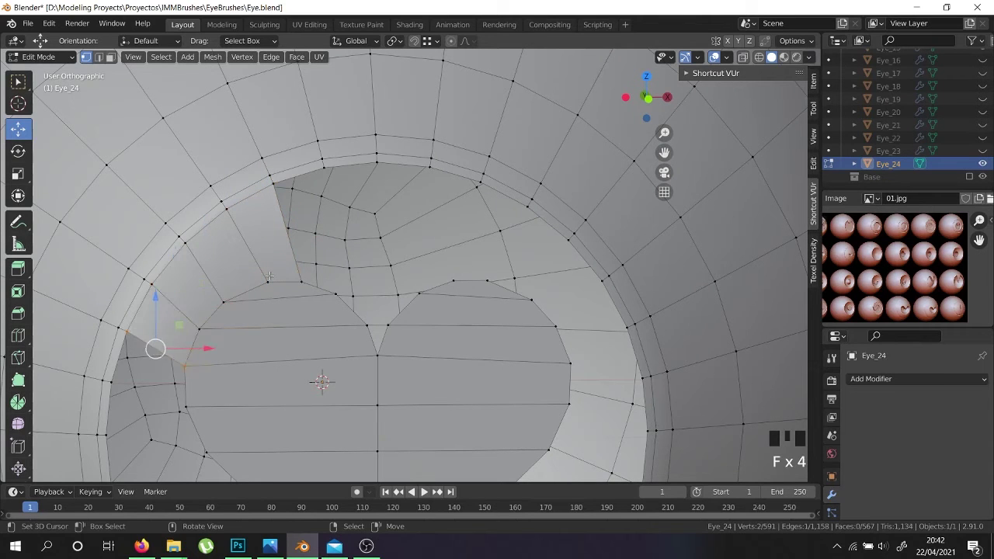
pyautogui.press('f')
pyautogui.keyDown('shift'); pyautogui.moveTo(261, 312); pyautogui.dragTo(281, 361, button='middle'); pyautogui.keyUp('shift')
pyautogui.press('f')
# Fill a triangular face at the bottom of the notch between the heart's two lobes.
pyautogui.rightClick(376, 318)
pyautogui.keyDown('shift'); pyautogui.rightClick(380, 354); pyautogui.keyUp('shift')
pyautogui.keyDown('shift'); pyautogui.rightClick(391, 323); pyautogui.keyUp('shift')
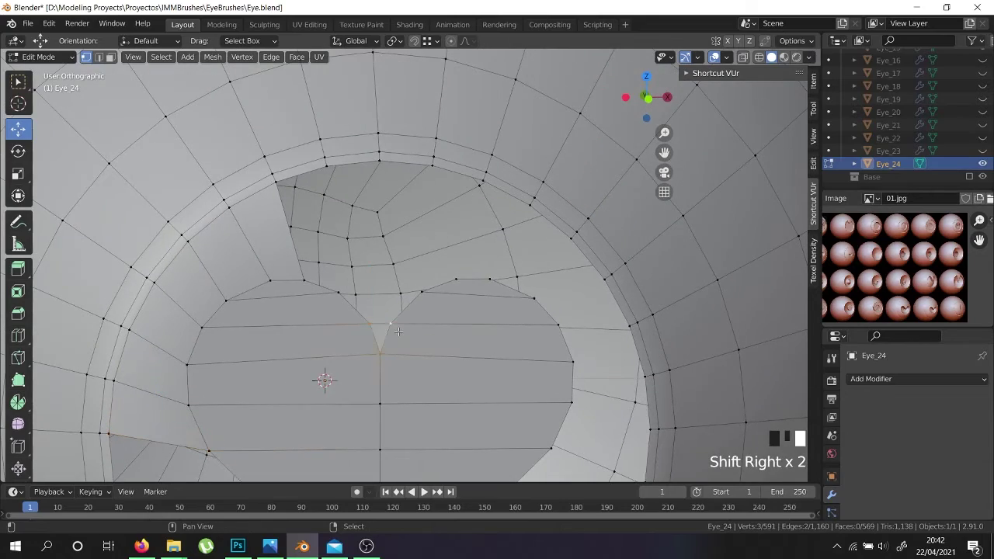
pyautogui.moveTo(396, 334)
pyautogui.mouseDown(button='middle')
pyautogui.moveTo(388, 347)
pyautogui.moveTo(392, 334)
pyautogui.mouseUp(button='middle')
pyautogui.scroll(2, 392, 334)
pyautogui.press('f')
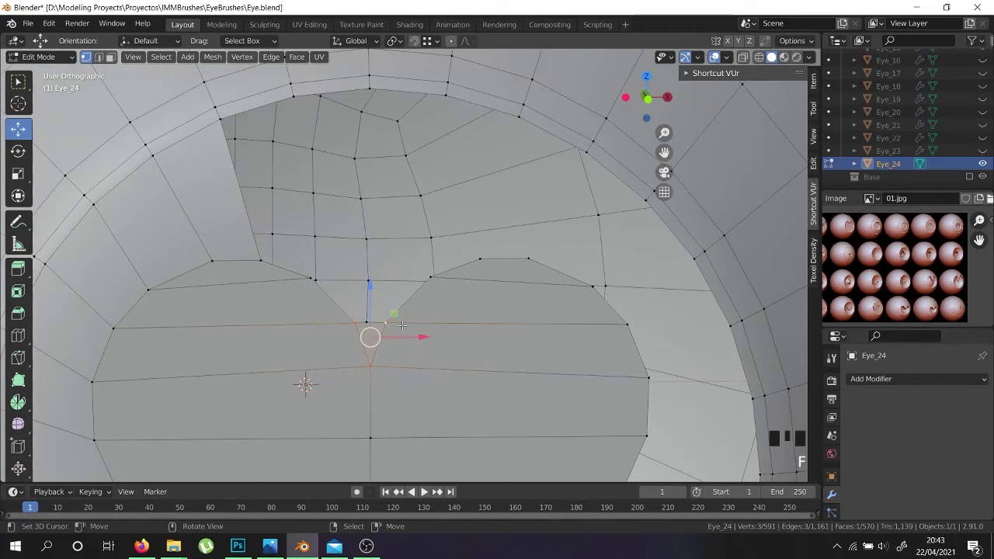
# Fill a face across the notch above the triangle and undo the extra face bridging the tops of the lobes.
pyautogui.rightClick(353, 321)
pyautogui.keyDown('shift'); pyautogui.rightClick(382, 323); pyautogui.keyUp('shift')
pyautogui.press('f')
pyautogui.press('f')
pyautogui.scroll(-2, 381, 325)
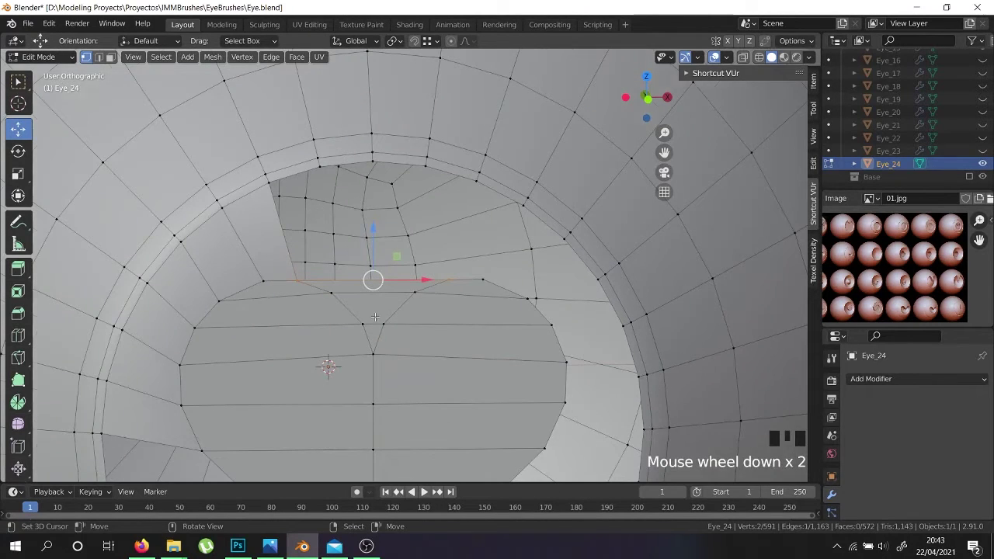
pyautogui.scroll(1, 375, 317)
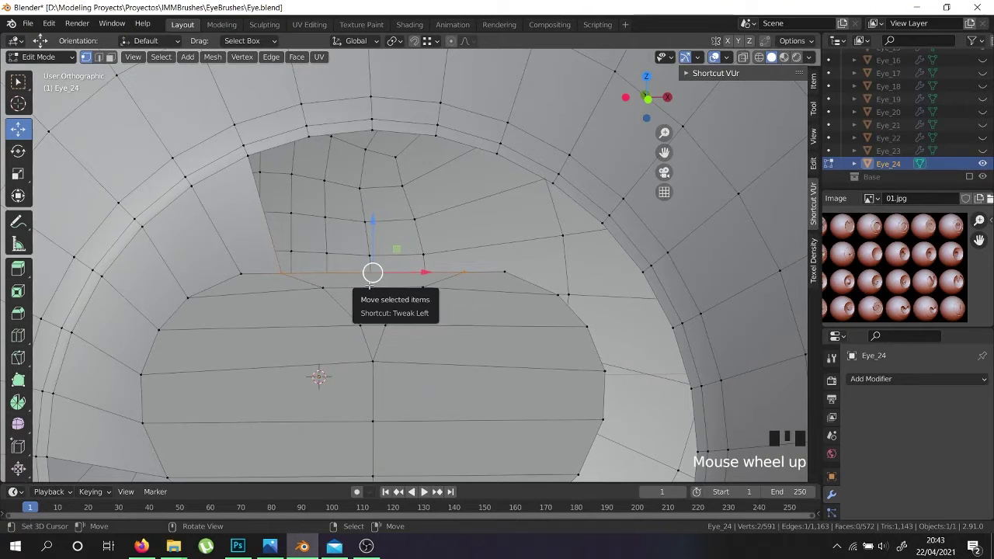
pyautogui.hotkey('ctrl', 'z')
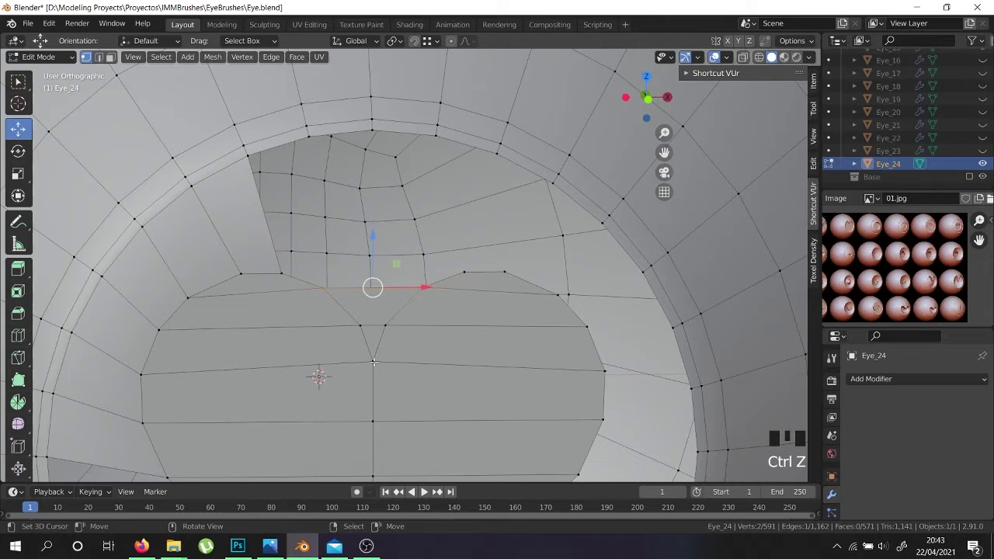
# Knife-cut the two notch faces vertically along the centre, from the notch vertex to their upper edge.
pyautogui.press('k')
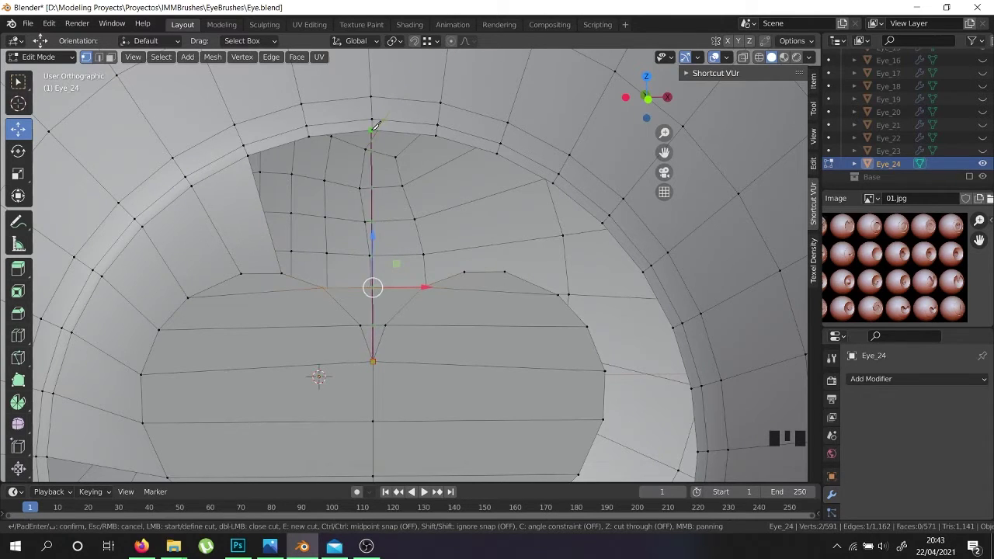
pyautogui.click(373, 288)
pyautogui.press('Return')
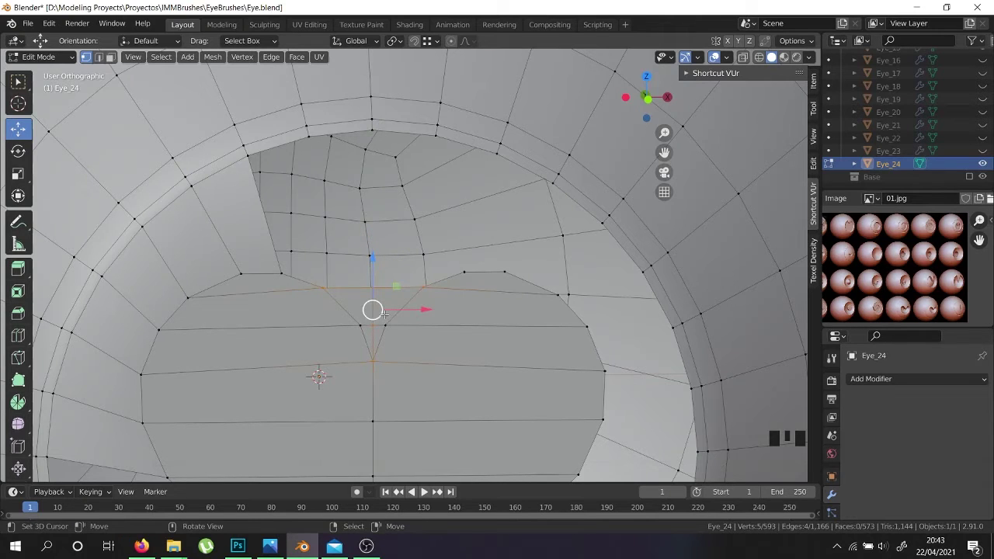
# Align the three centre vertices of the notch in a vertical line by scaling them to 0 on X.
pyautogui.press('s')
pyautogui.press('x')
pyautogui.press('0')
pyautogui.press('Return')
pyautogui.rightClick(372, 287)
pyautogui.keyDown('shift'); pyautogui.rightClick(373, 324); pyautogui.keyUp('shift')
pyautogui.keyDown('shift'); pyautogui.rightClick(373, 360); pyautogui.keyUp('shift')
pyautogui.press('s')
pyautogui.press('x')
pyautogui.press('0')
pyautogui.press('Return')
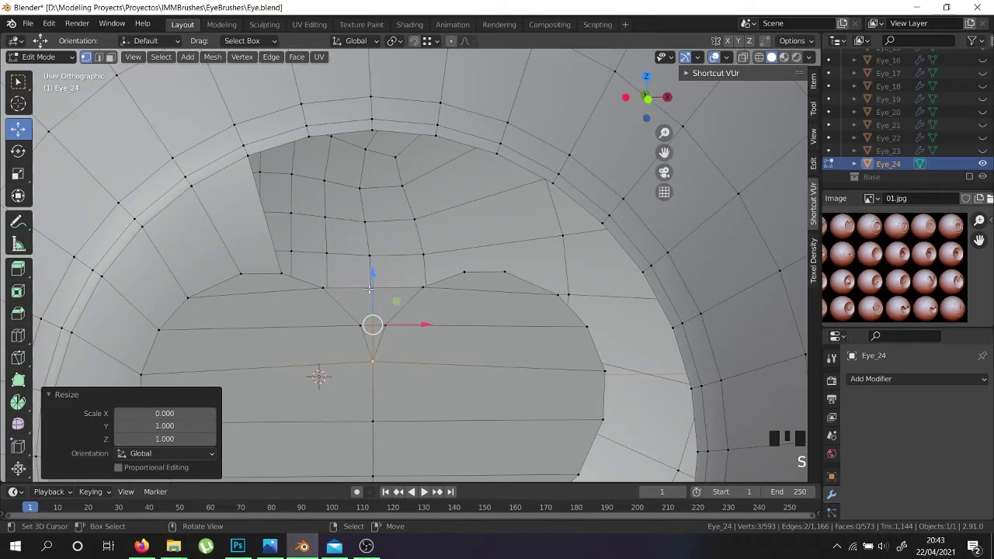
# Fill two faces between the iris rim and the heart's upper left side, from the centre cut to the existing left faces.
pyautogui.rightClick(367, 290)
pyautogui.keyDown('shift'); pyautogui.rightClick(323, 288); pyautogui.keyUp('shift')
pyautogui.keyDown('shift'); pyautogui.rightClick(318, 131); pyautogui.keyUp('shift')
pyautogui.keyDown('shift'); pyautogui.rightClick(352, 134); pyautogui.keyUp('shift')
pyautogui.hotkey('ctrl', 'z')
pyautogui.keyDown('shift'); pyautogui.rightClick(376, 179); pyautogui.keyUp('shift')
pyautogui.keyDown('shift'); pyautogui.rightClick(371, 221); pyautogui.keyUp('shift')
pyautogui.rightClick(311, 137)
pyautogui.keyDown('shift'); pyautogui.rightClick(324, 276); pyautogui.keyUp('shift')
pyautogui.press('f')
pyautogui.scroll(-4, 324, 274)
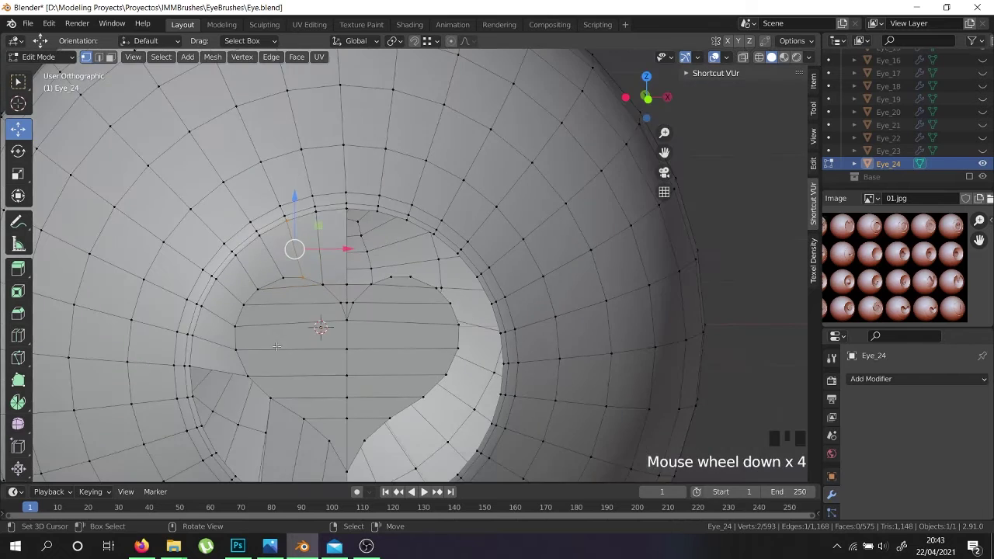
pyautogui.keyDown('shift'); pyautogui.moveTo(326, 326); pyautogui.dragTo(330, 163, button='middle'); pyautogui.keyUp('shift')
pyautogui.scroll(2, 270, 264)
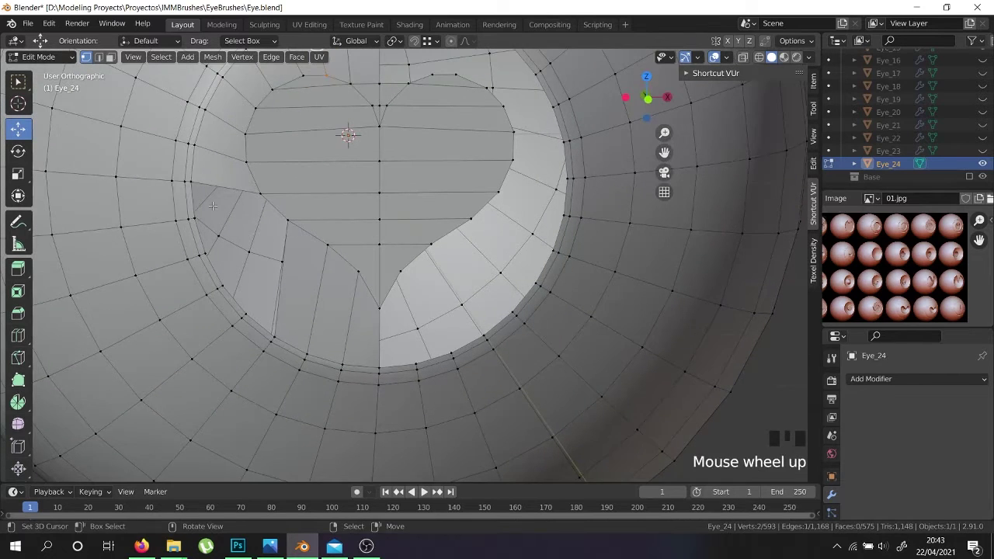
pyautogui.scroll(2, 213, 206)
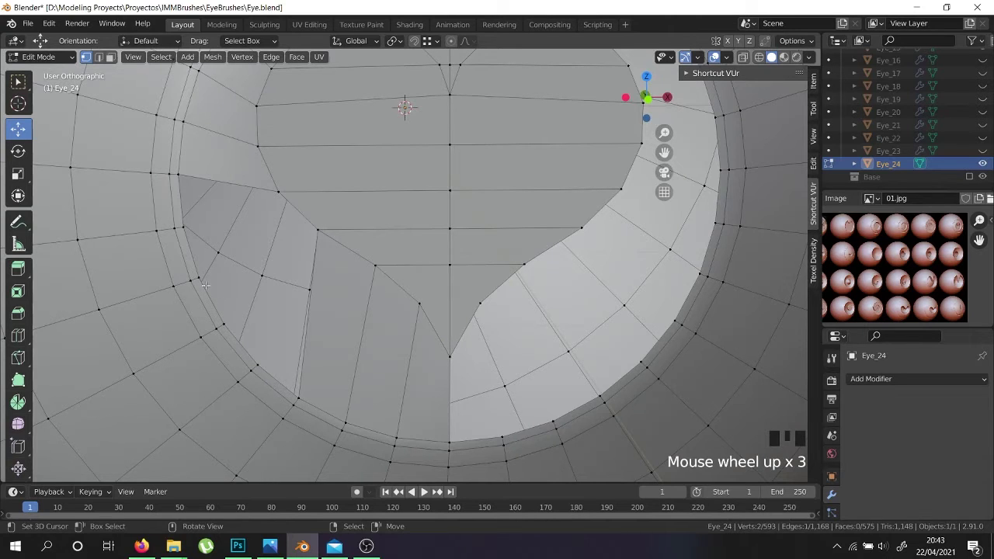
pyautogui.keyDown('shift'); pyautogui.moveTo(220, 235); pyautogui.dragTo(287, 231, button='middle'); pyautogui.keyUp('shift')
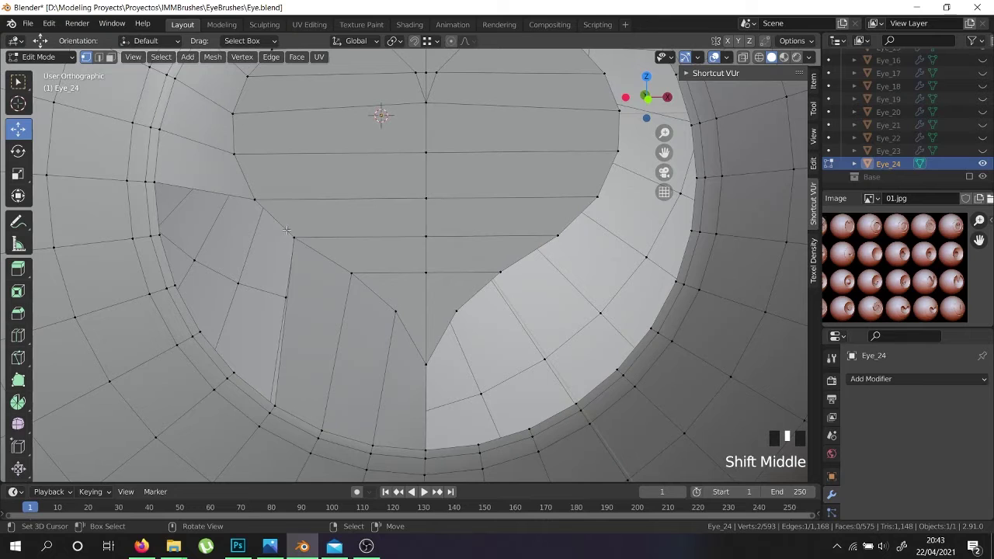
# Delete the three faces between the iris rim and the heart's lower left side, next to the bottom tip.
pyautogui.click(111, 58)
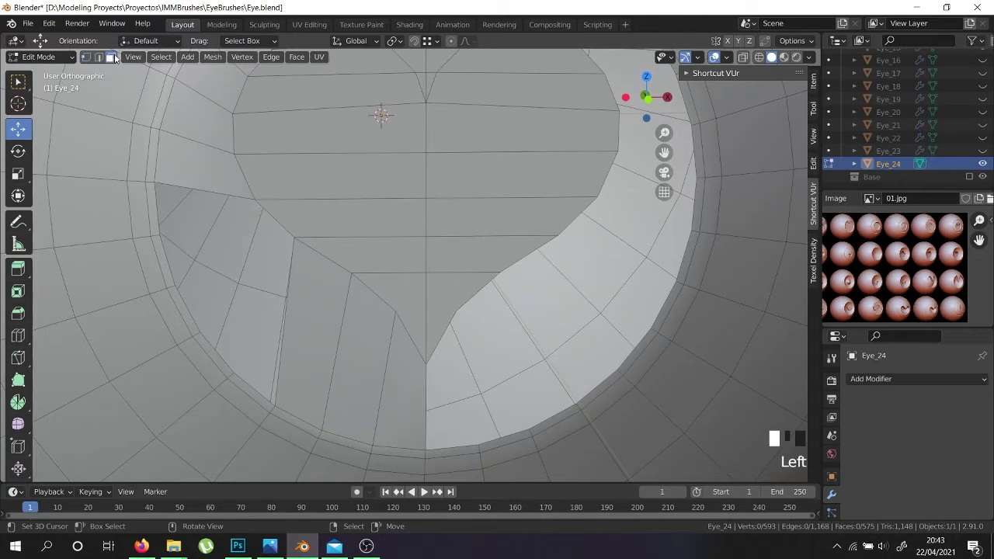
pyautogui.rightClick(286, 304)
pyautogui.rightClick(310, 337)
pyautogui.keyDown('shift'); pyautogui.rightClick(363, 349); pyautogui.keyUp('shift')
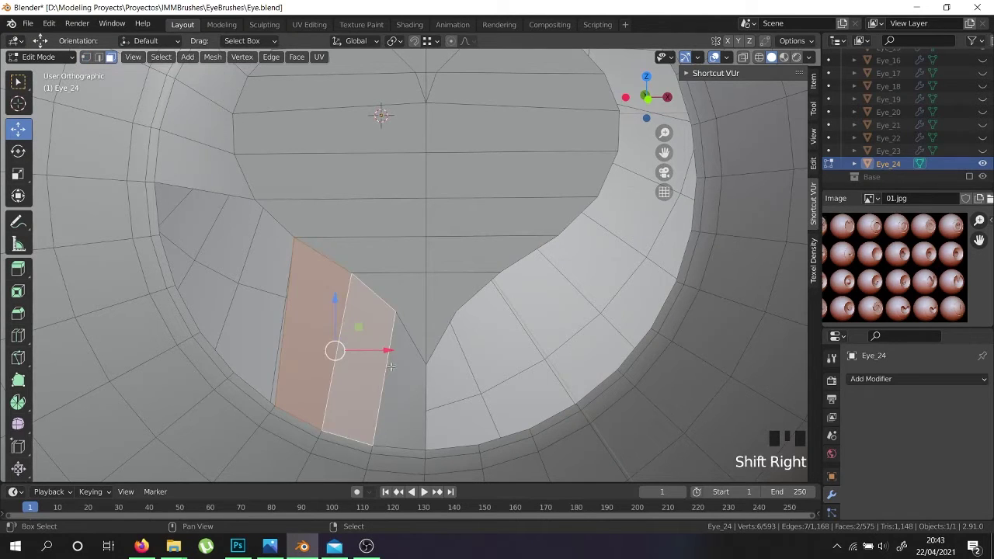
pyautogui.keyDown('shift'); pyautogui.rightClick(390, 368); pyautogui.keyUp('shift')
pyautogui.press('x')
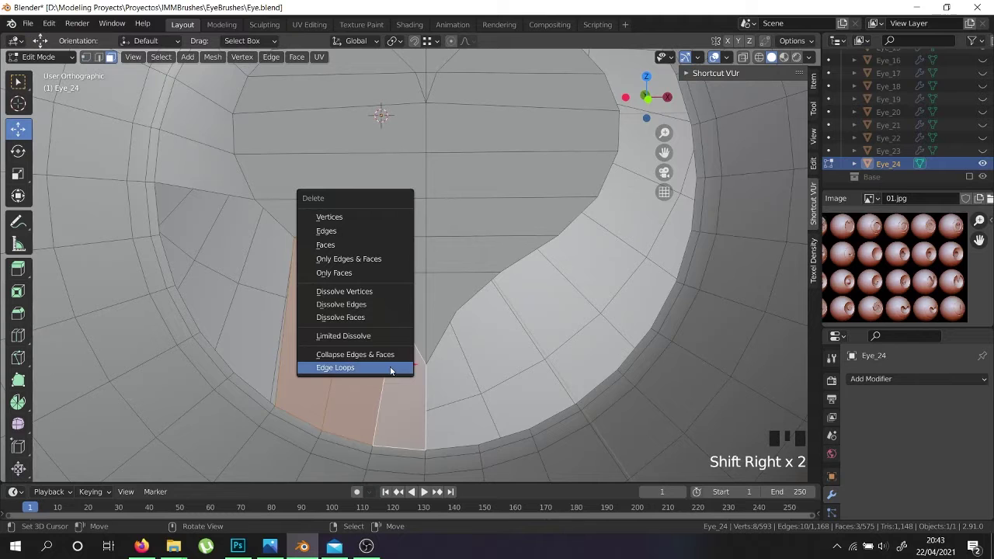
pyautogui.click(358, 246)
# Add two centred horizontal loop cuts across neighbouring face rows in the lower half of the heart.
pyautogui.scroll(-5, 366, 280)
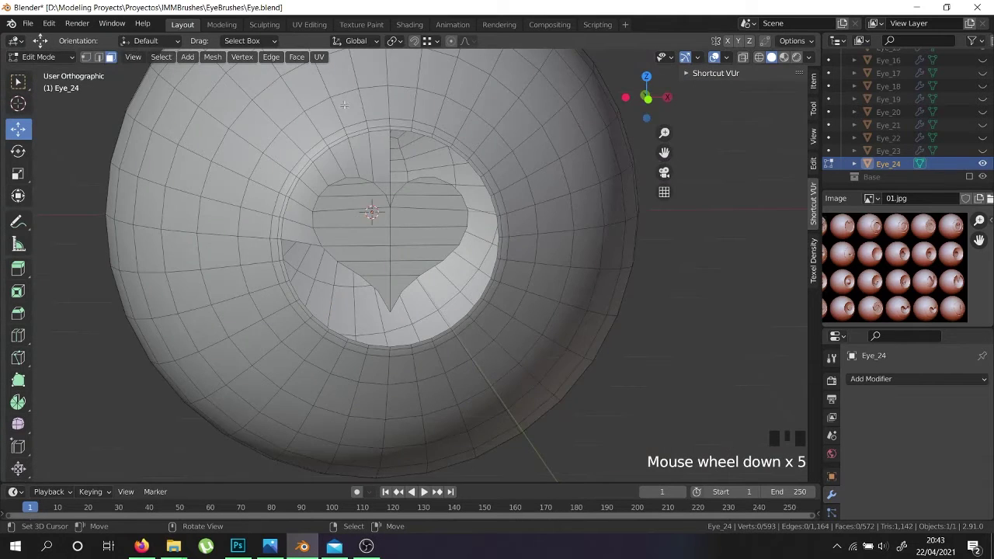
pyautogui.scroll(3, 349, 197)
pyautogui.hotkey('ctrl', 'r')
pyautogui.click(329, 290)
pyautogui.rightClick(331, 292)
pyautogui.hotkey('ctrl', 'r')
pyautogui.click(347, 309)
pyautogui.rightClick(346, 309)
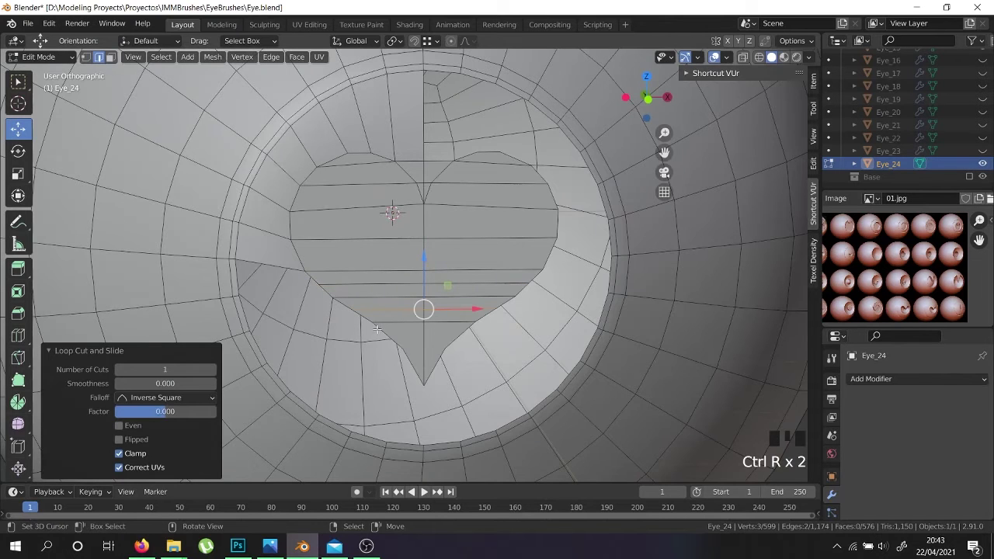
# Knife-cut the heart's tip horizontally between the lowest vertices on its left and right sides, checking the cut in wireframe.
pyautogui.scroll(3, 401, 345)
pyautogui.press('l')
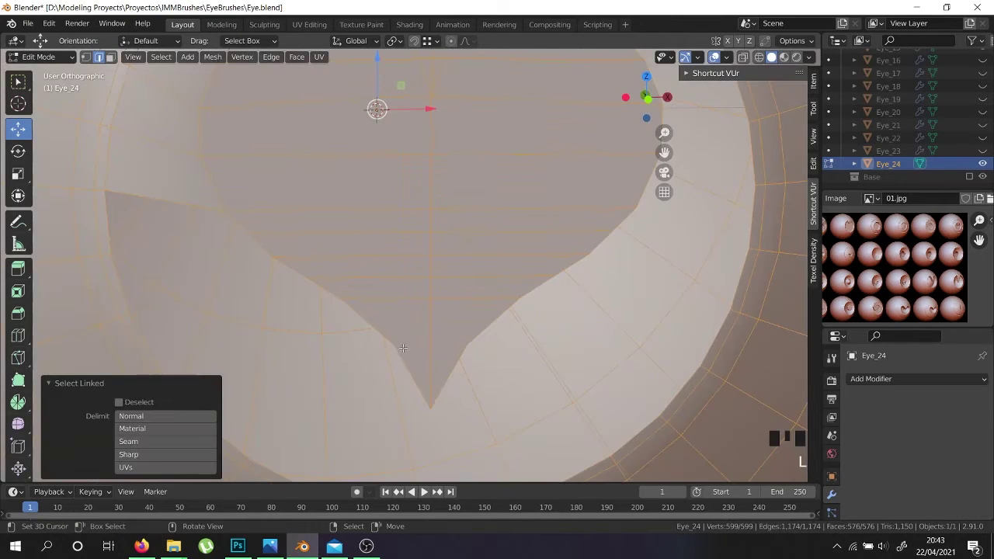
pyautogui.press('k')
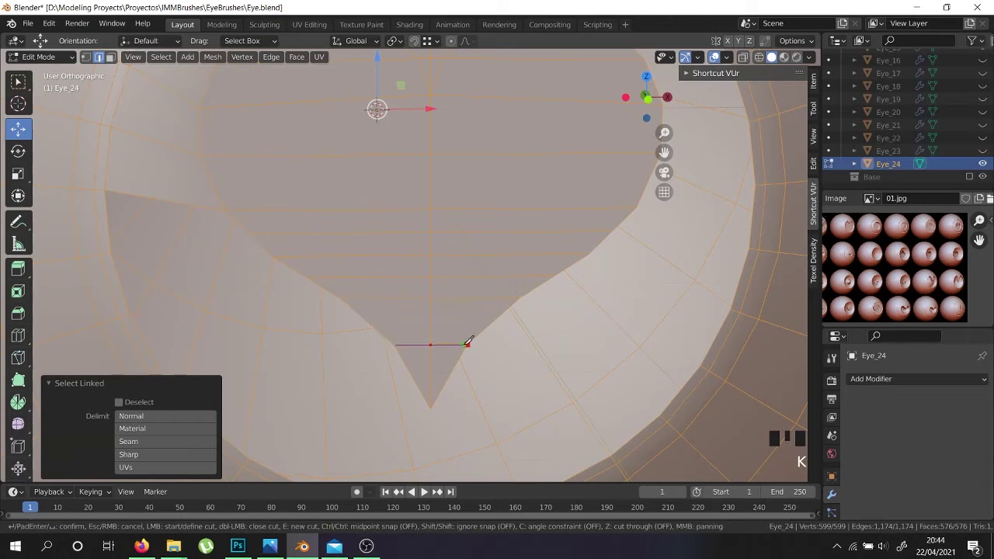
pyautogui.press('Return')
pyautogui.press('z')
pyautogui.scroll(-3, 424, 343)
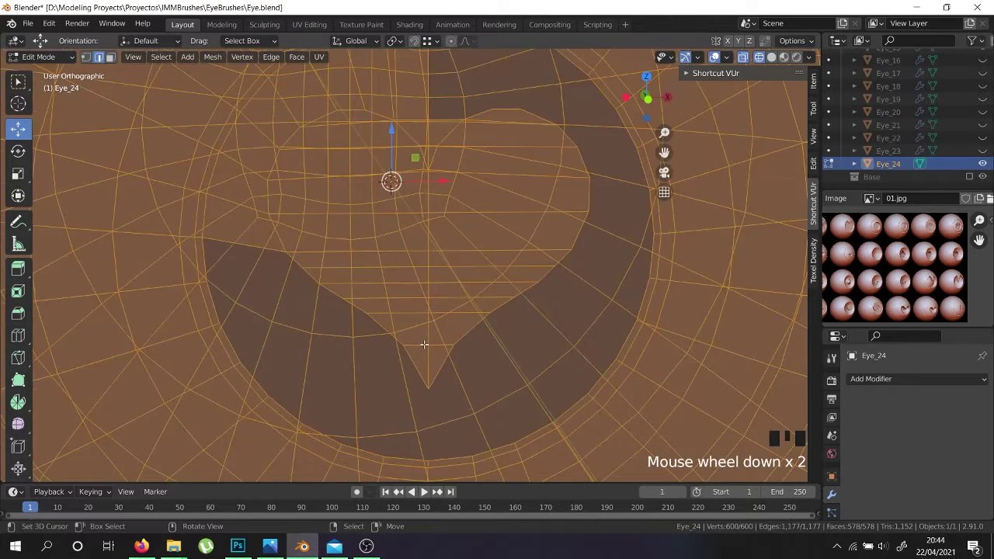
pyautogui.press('z')
# Fill four faces downward between the iris rim and the heart's lower left side, undoing the extra faces beyond them.
pyautogui.rightClick(270, 259)
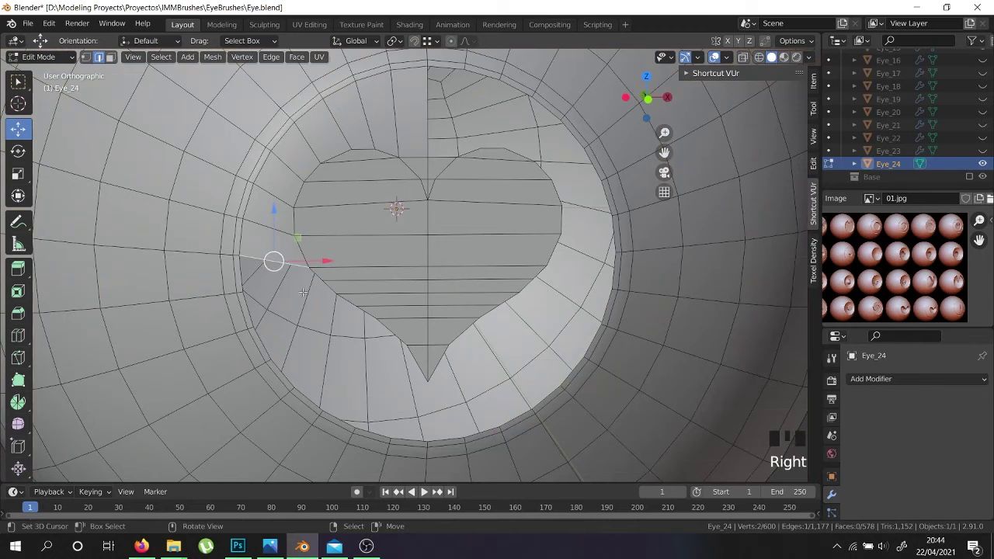
pyautogui.press('f')
pyautogui.press('f')
pyautogui.press('f')
pyautogui.press('f')
pyautogui.press('f')
pyautogui.press('f')
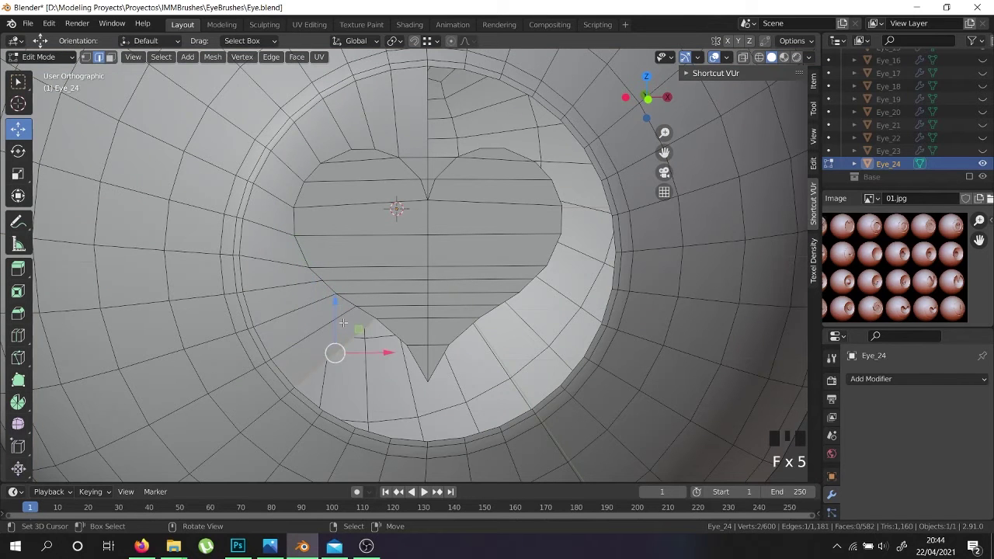
pyautogui.press('f')
pyautogui.moveTo(392, 351); pyautogui.dragTo(418, 329, button='middle')
pyautogui.hotkey('ctrl', 'z')
pyautogui.scroll(2, 389, 280)
pyautogui.hotkey('ctrl', 'z')
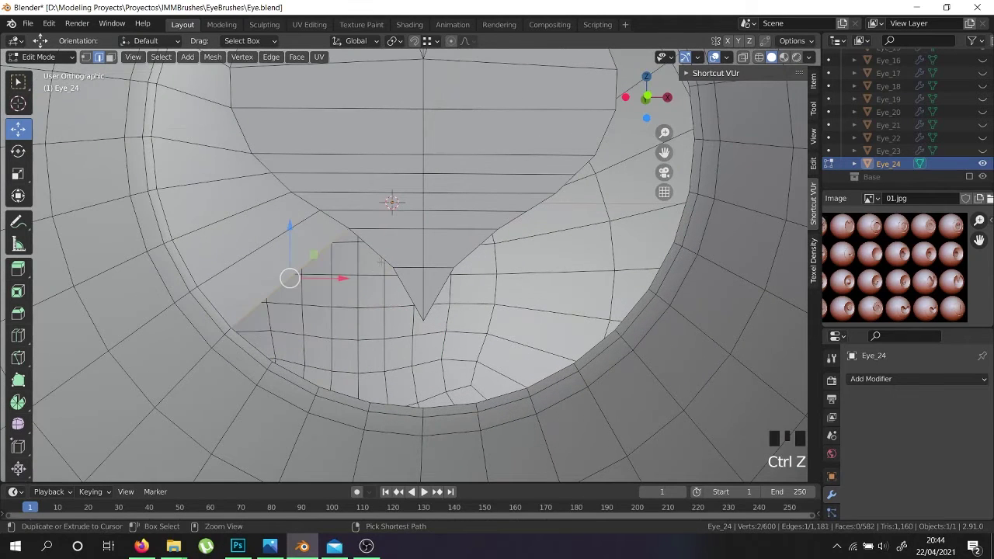
# Add a horizontal loop cut across the heart's face row just above the tip section.
pyautogui.hotkey('ctrl', 'r')
pyautogui.doubleClick(379, 263)
# Fill three more faces from the open lower left edge toward the heart's tip and undo the last two.
pyautogui.rightClick(314, 258)
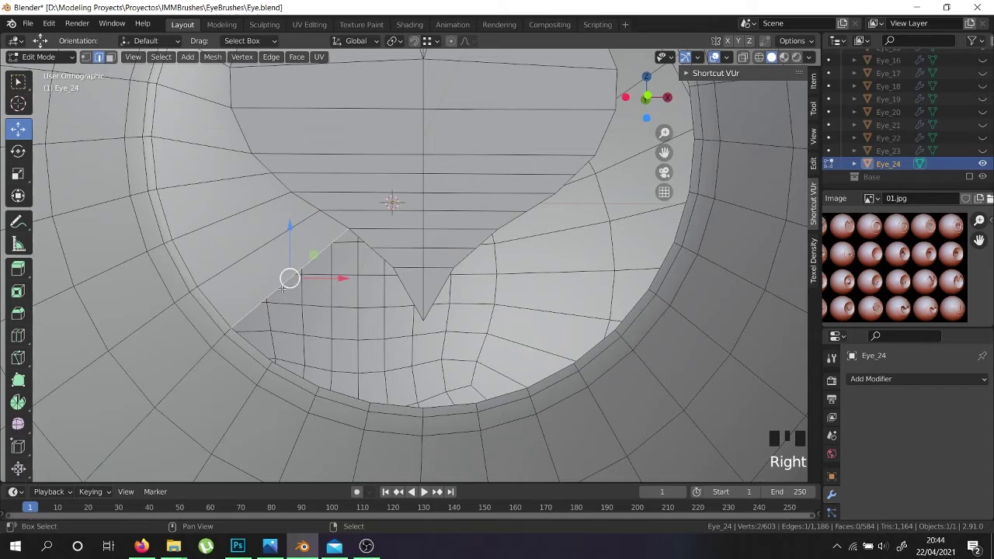
pyautogui.press('f')
pyautogui.press('f')
pyautogui.press('f')
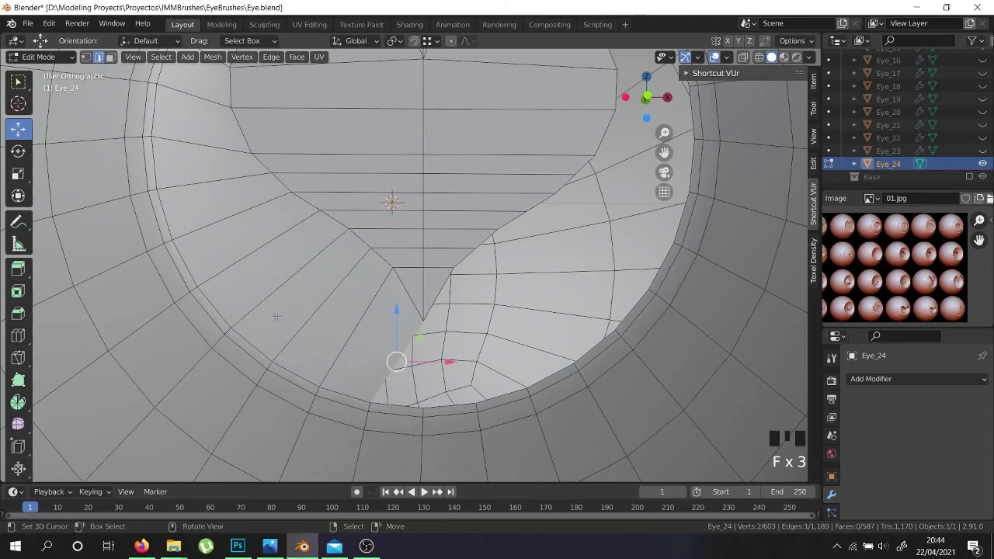
pyautogui.hotkey('ctrl', 'z')
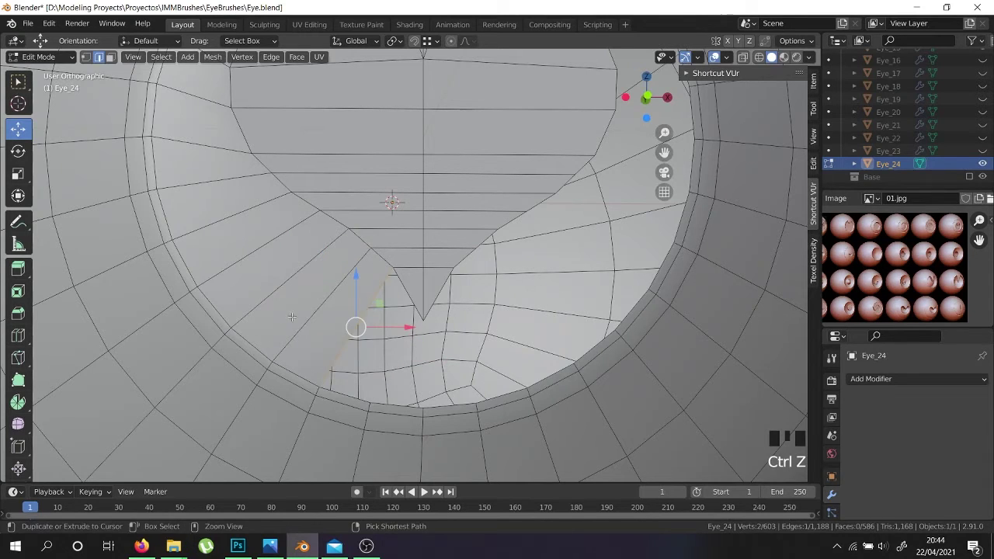
pyautogui.hotkey('ctrl', 'z')
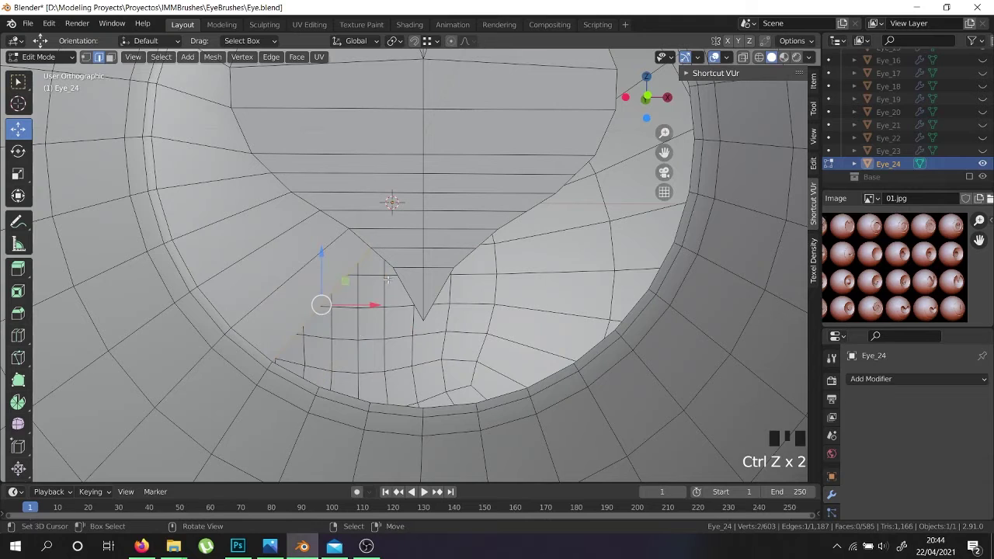
# Slide the lowest horizontal edge across the heart toward its bottom tip and add a loop cut in the space above.
pyautogui.scroll(2, 403, 269)
pyautogui.rightClick(402, 269)
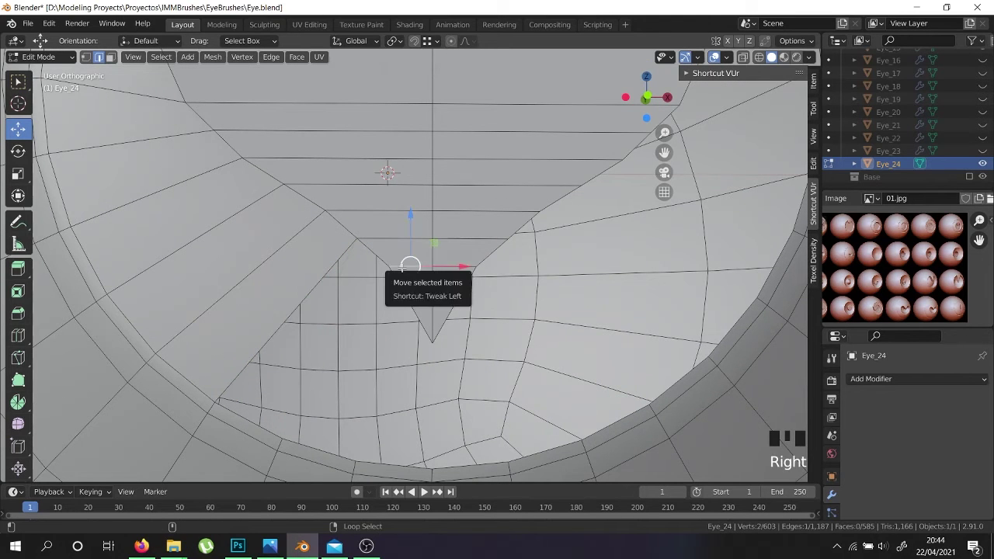
pyautogui.keyDown('alt'); pyautogui.rightClick(402, 268); pyautogui.keyUp('alt')
pyautogui.keyDown('alt'); pyautogui.keyDown('shift'); pyautogui.rightClick(402, 268); pyautogui.keyUp('shift'); pyautogui.keyUp('alt')
pyautogui.press('g')
pyautogui.press('g')
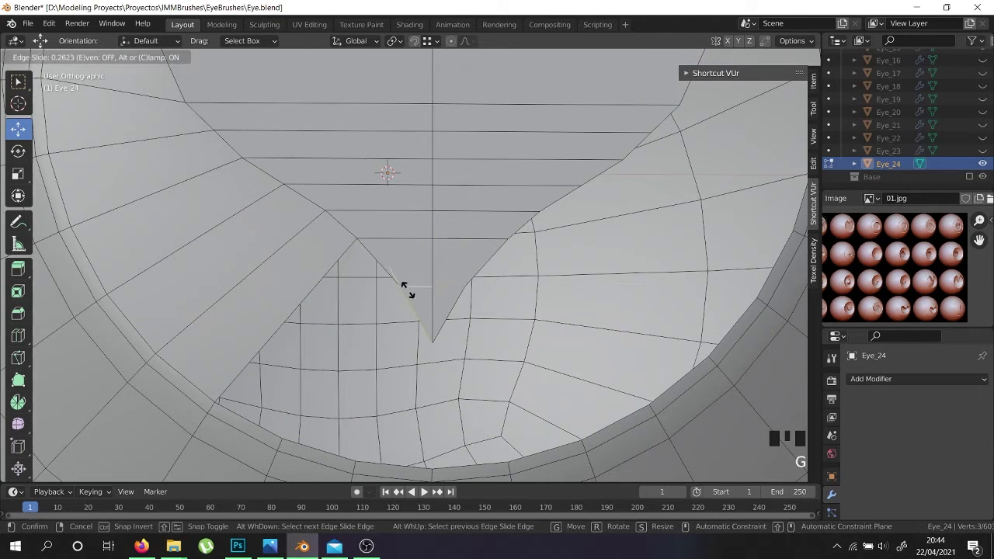
pyautogui.click(410, 301)
pyautogui.hotkey('ctrl', 'r')
pyautogui.doubleClick(402, 286)
# Fill the gap between the heart outline and the surrounding ring with faces around the heart's bottom and sides.
pyautogui.rightClick(368, 258)
pyautogui.rightClick(318, 275)
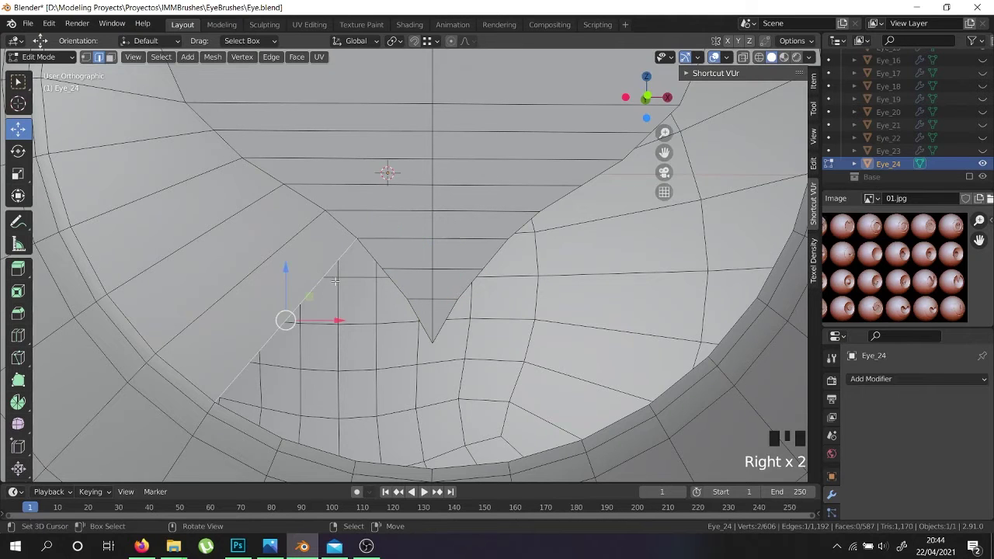
pyautogui.rightClick(338, 351)
pyautogui.rightClick(435, 403)
pyautogui.scroll(-4, 358, 294)
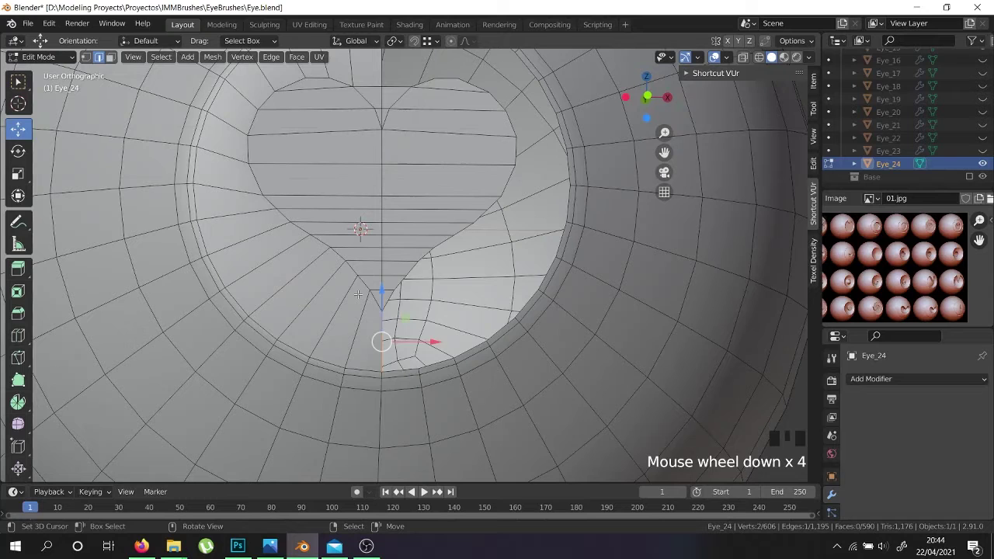
pyautogui.press('f')
pyautogui.press('f')
pyautogui.press('f')
pyautogui.press('f')
pyautogui.press('f')
pyautogui.press('f')
pyautogui.press('f')
pyautogui.press('f')
pyautogui.press('f')
pyautogui.press('f')
pyautogui.press('f')
pyautogui.press('f')
pyautogui.press('f')
pyautogui.press('f')
pyautogui.press('f')
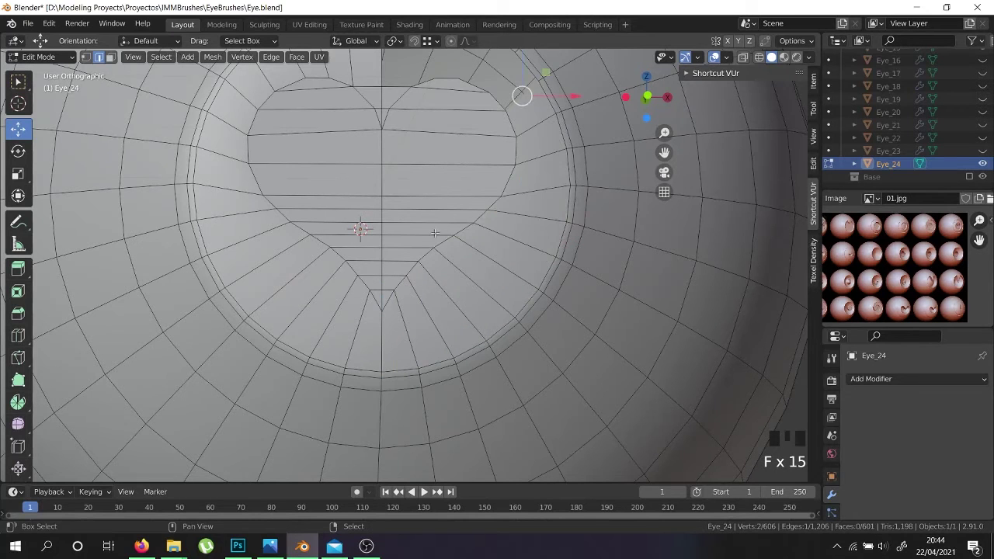
# Fill the remaining gap between the top of the heart and the surrounding ring with faces.
pyautogui.keyDown('shift'); pyautogui.moveTo(408, 248); pyautogui.dragTo(420, 377, button='middle'); pyautogui.keyUp('shift')
pyautogui.press('f')
pyautogui.press('f')
pyautogui.press('f')
pyautogui.press('f')
pyautogui.press('f')
pyautogui.press('f')
pyautogui.press('f')
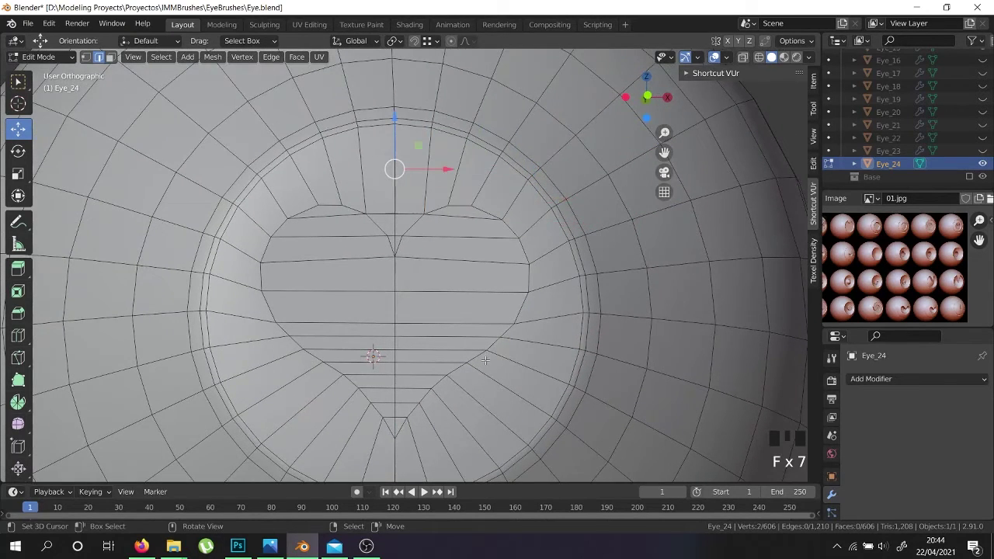
# Examine the filled surface around the heart in both Object Mode and Edit Mode.
pyautogui.scroll(-2, 484, 359)
pyautogui.press('Tab')
pyautogui.moveTo(485, 360)
pyautogui.mouseDown(button='middle')
pyautogui.moveTo(446, 355)
pyautogui.moveTo(553, 344)
pyautogui.moveTo(546, 363)
pyautogui.moveTo(503, 244)
pyautogui.moveTo(564, 280)
pyautogui.moveTo(532, 358)
pyautogui.moveTo(288, 328)
pyautogui.moveTo(487, 350)
pyautogui.moveTo(481, 343)
pyautogui.moveTo(469, 373)
pyautogui.mouseUp(button='middle')
pyautogui.scroll(-1, 447, 355)
pyautogui.press('Tab')
pyautogui.scroll(3, 523, 368)
pyautogui.scroll(3, 469, 373)
pyautogui.hotkey('ctrl', 'r')
pyautogui.rightClick(470, 371)
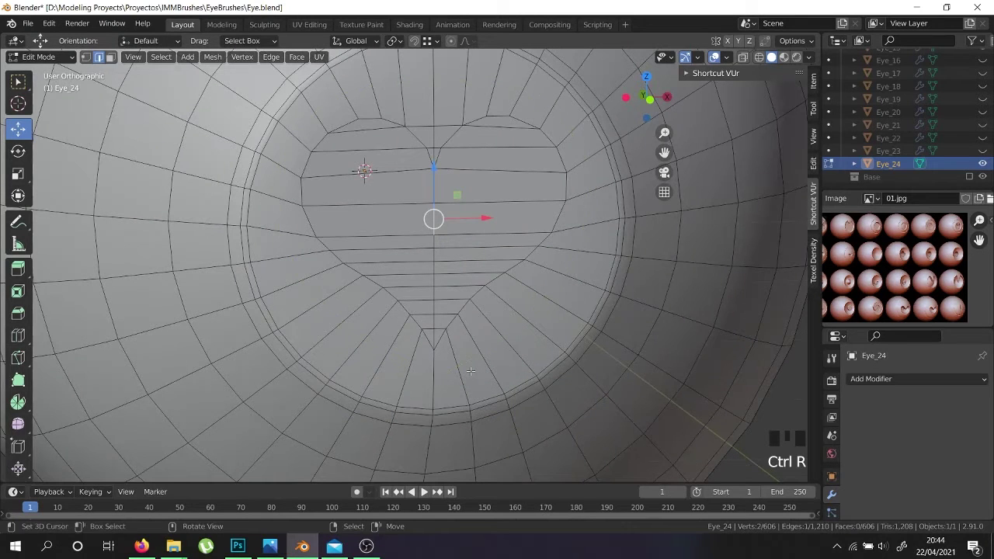
# Select all the faces inside the heart outline and extrude them inward to form a recess in the eye.
pyautogui.click(109, 58)
pyautogui.rightClick(377, 135)
pyautogui.scroll(2, 377, 140)
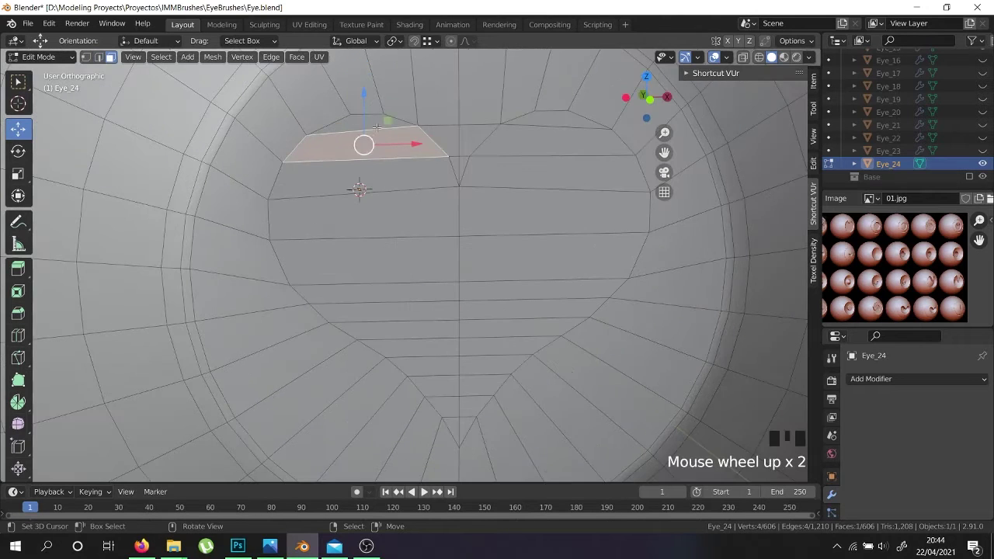
pyautogui.keyDown('ctrl'); pyautogui.rightClick(424, 332); pyautogui.keyUp('ctrl')
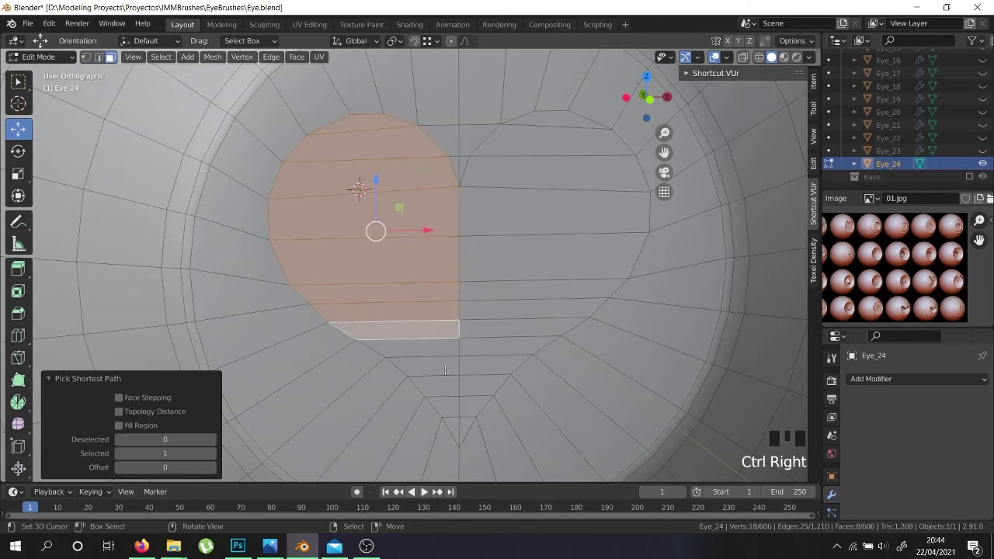
pyautogui.keyDown('ctrl'); pyautogui.rightClick(451, 422); pyautogui.keyUp('ctrl')
pyautogui.keyDown('ctrl'); pyautogui.rightClick(465, 422); pyautogui.keyUp('ctrl')
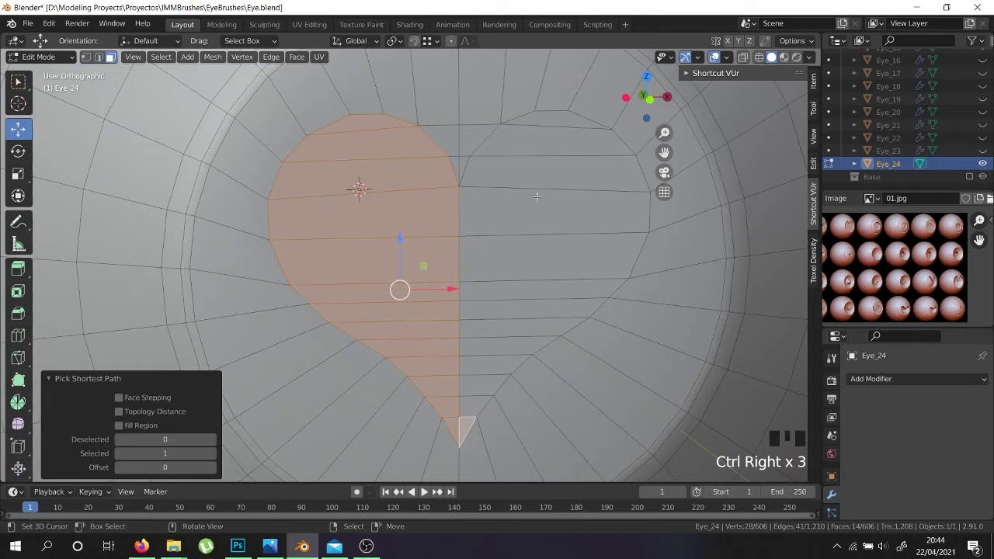
pyautogui.keyDown('ctrl'); pyautogui.rightClick(542, 130); pyautogui.keyUp('ctrl')
pyautogui.keyDown('ctrl'); pyautogui.rightClick(545, 120); pyautogui.keyUp('ctrl')
pyautogui.moveTo(444, 222); pyautogui.dragTo(595, 308, button='middle')
pyautogui.scroll(-1, 515, 281)
pyautogui.press('e')
pyautogui.moveTo(495, 288); pyautogui.dragTo(419, 282)
# Apply smooth shading to the whole eye object in Object Mode.
pyautogui.press('Tab')
pyautogui.moveTo(486, 302); pyautogui.dragTo(369, 227, button='middle')
pyautogui.click(172, 57)
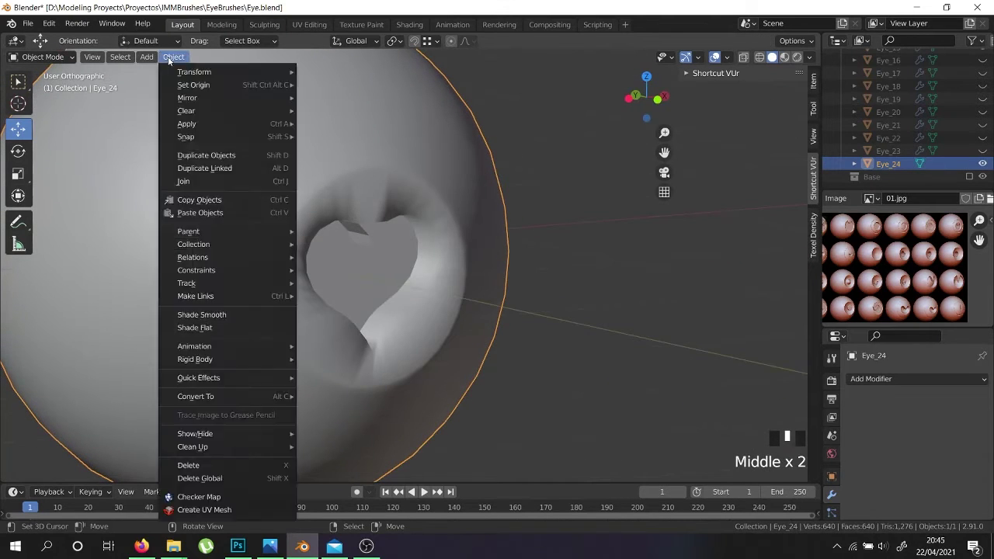
pyautogui.click(239, 317)
pyautogui.moveTo(258, 308); pyautogui.dragTo(387, 286, button='middle')
# Add a Subdivision Surface modifier to the eye with viewport levels set to 2.
pyautogui.press('Tab')
pyautogui.click(897, 380)
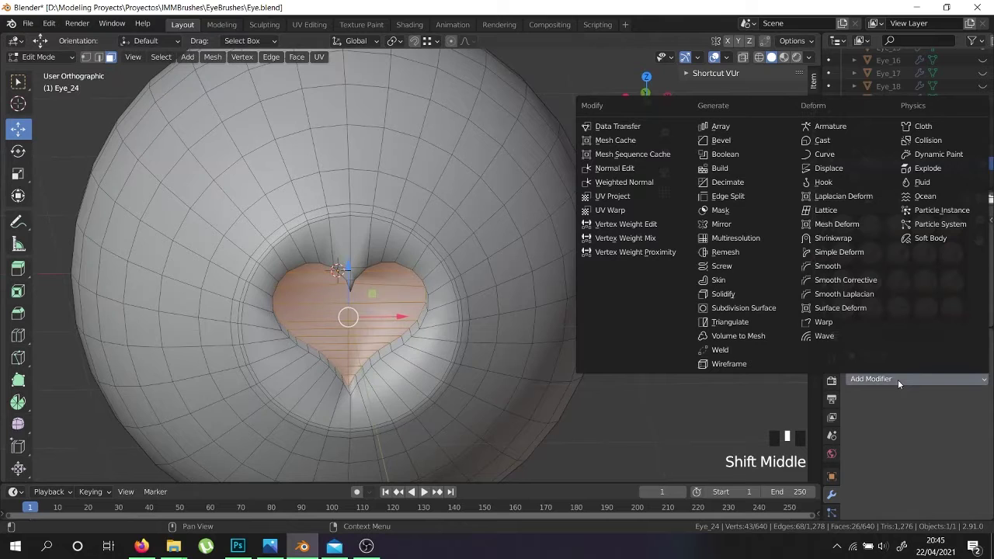
pyautogui.click(768, 308)
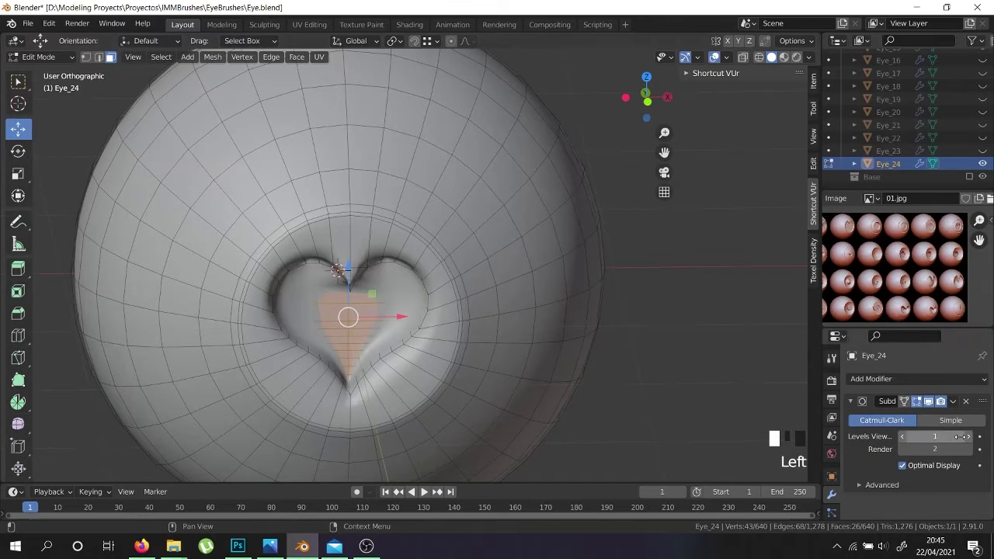
pyautogui.press('Tab')
pyautogui.scroll(3, 364, 386)
pyautogui.moveTo(377, 395); pyautogui.dragTo(399, 386, button='middle')
# Add a centred loop cut around the heart recess wall and bevel it to a width of about 0.0645 m.
pyautogui.press('Tab')
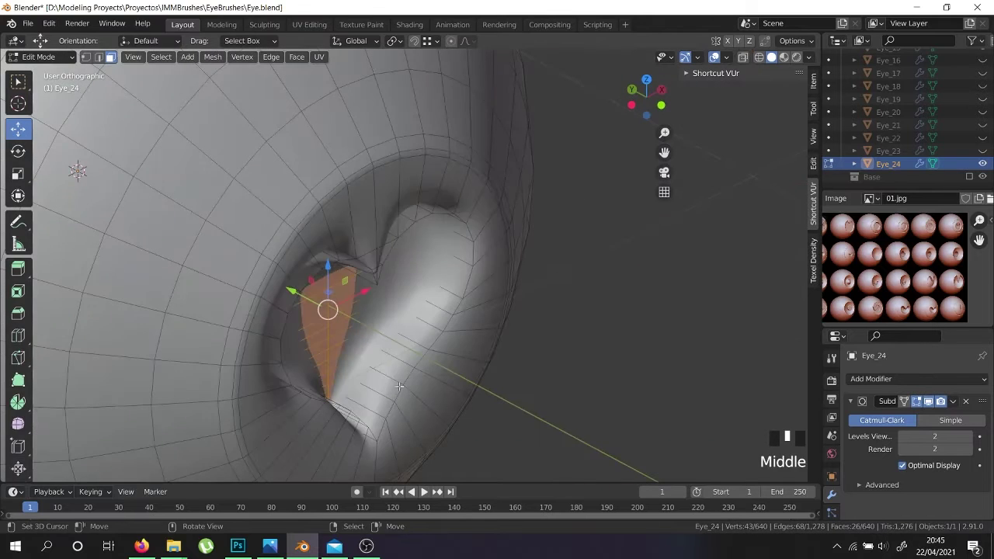
pyautogui.hotkey('ctrl', 'r')
pyautogui.click(386, 371)
pyautogui.click(386, 371)
pyautogui.scroll(3, 396, 381)
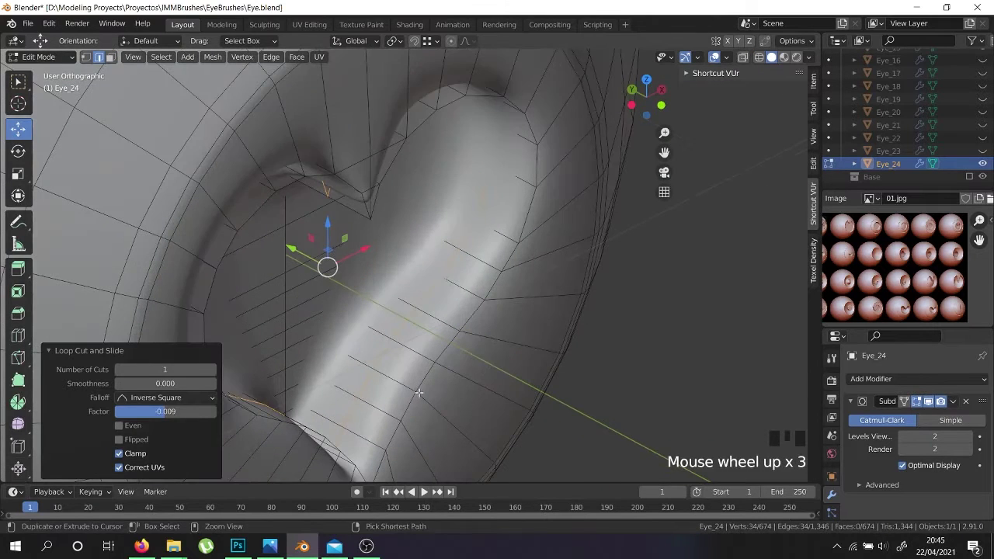
pyautogui.hotkey('ctrl', 'b')
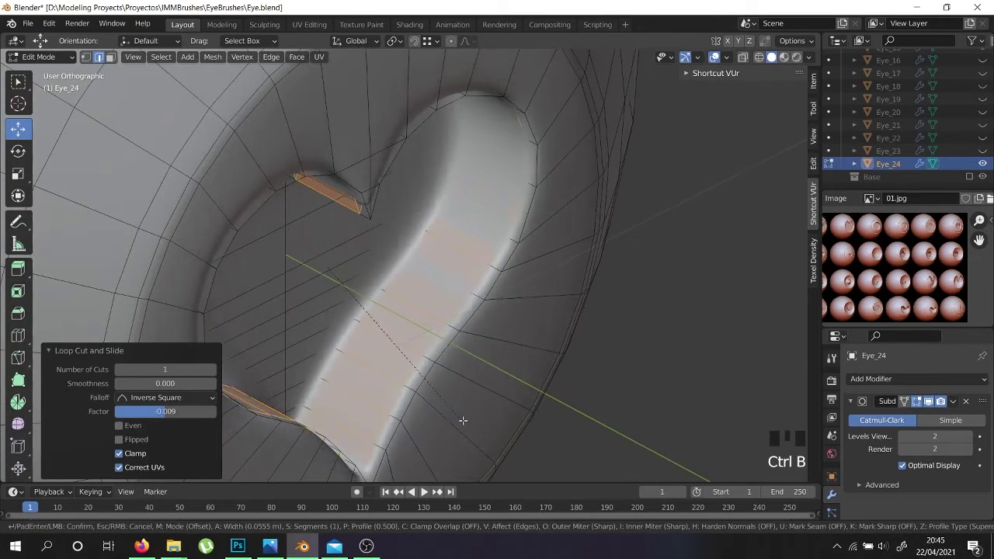
pyautogui.click(469, 423)
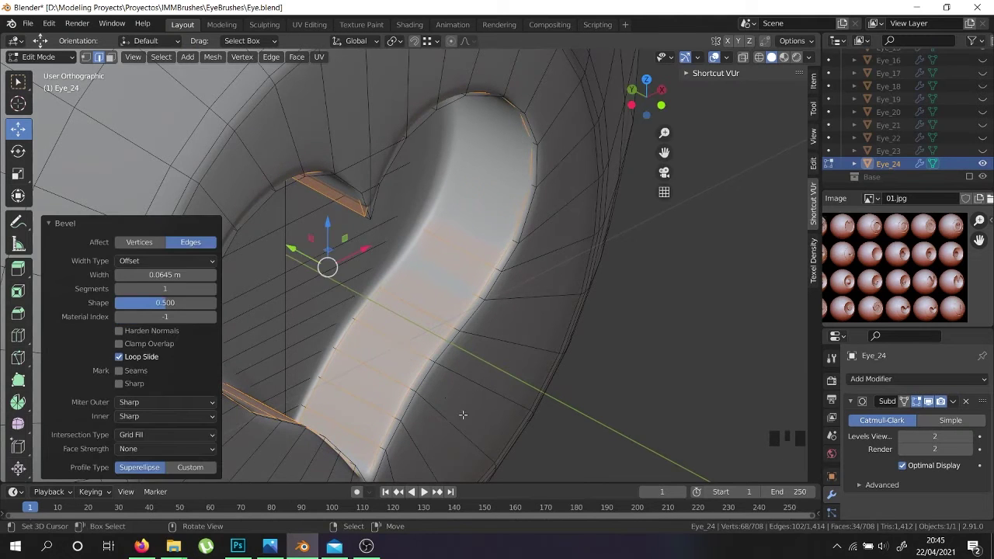
# Examine the beveled heart recess in Object Mode and inspect the edges at its upper notch in wireframe.
pyautogui.press('Tab')
pyautogui.moveTo(444, 395); pyautogui.dragTo(592, 364, button='middle')
pyautogui.scroll(-3, 361, 323)
pyautogui.scroll(-2, 479, 373)
pyautogui.scroll(4, 598, 368)
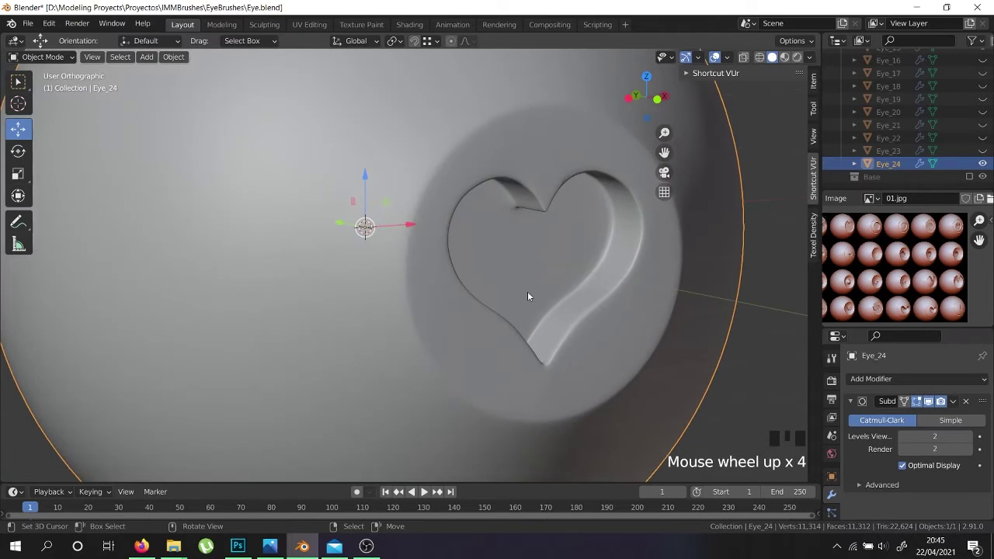
pyautogui.press('Tab')
pyautogui.scroll(4, 516, 208)
pyautogui.rightClick(512, 208)
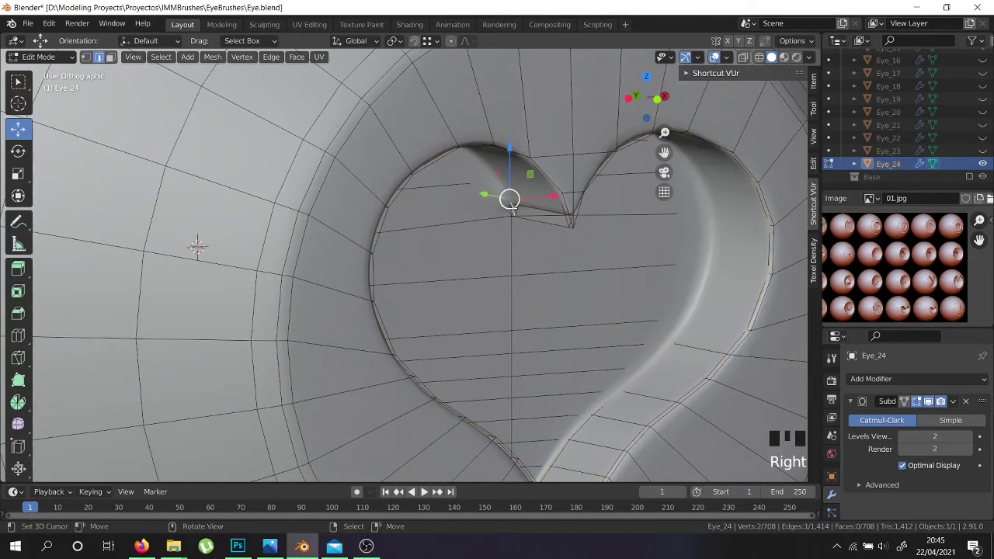
pyautogui.hotkey('shift', 'z')
pyautogui.keyDown('alt'); pyautogui.keyDown('shift'); pyautogui.rightClick(512, 208); pyautogui.keyUp('shift'); pyautogui.keyUp('alt')
pyautogui.keyDown('alt'); pyautogui.keyDown('shift'); pyautogui.rightClick(512, 208); pyautogui.keyUp('shift'); pyautogui.keyUp('alt')
pyautogui.keyDown('alt'); pyautogui.keyDown('shift'); pyautogui.rightClick(513, 208); pyautogui.keyUp('shift'); pyautogui.keyUp('alt')
pyautogui.moveTo(513, 222); pyautogui.dragTo(526, 187, button='middle')
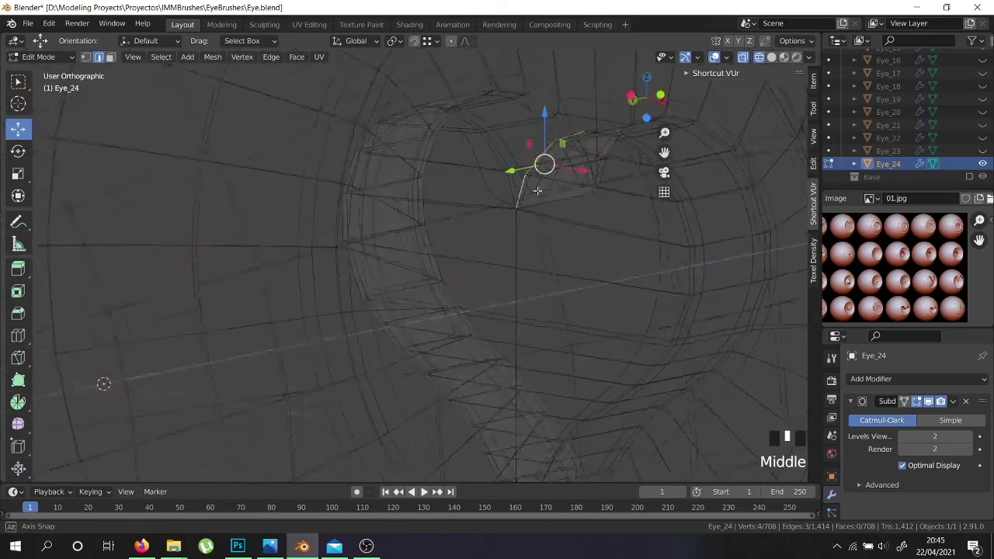
pyautogui.hotkey('shift', 'z')
pyautogui.scroll(2, 525, 187)
pyautogui.rightClick(511, 215)
pyautogui.hotkey('shift', 'z')
pyautogui.moveTo(546, 211); pyautogui.dragTo(551, 309, button='middle')
pyautogui.scroll(-5, 543, 222)
# Undo the bevel, the wall loop cut and the Subdivision Surface modifier, and return to solid shading.
pyautogui.hotkey('ctrl', 'z')
pyautogui.hotkey('ctrl', 'z')
pyautogui.hotkey('ctrl', 'z')
pyautogui.hotkey('ctrl', 'z')
pyautogui.hotkey('ctrl', 'z')
pyautogui.hotkey('ctrl', 'z')
pyautogui.hotkey('ctrl', 'z')
pyautogui.hotkey('ctrl', 'z')
pyautogui.hotkey('ctrl', 'z')
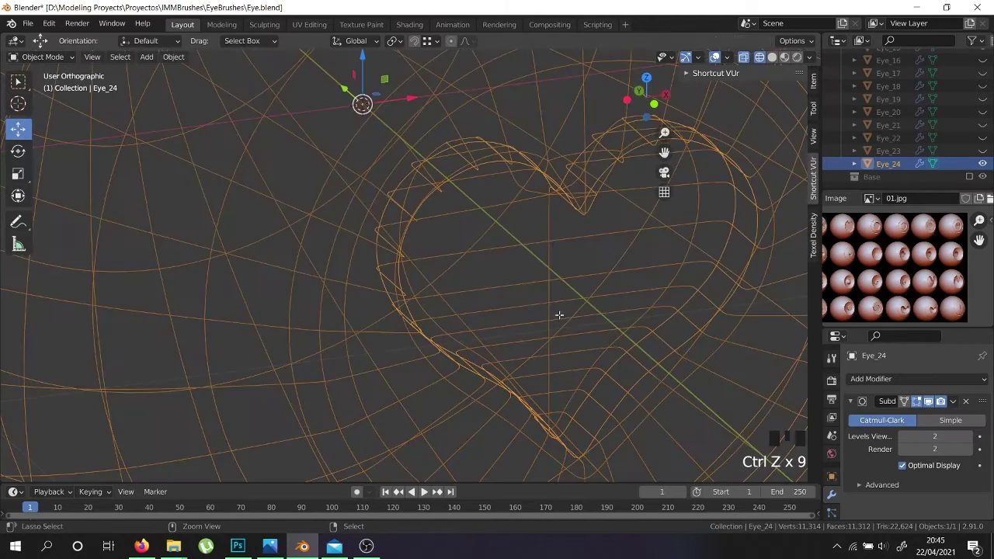
pyautogui.hotkey('ctrl', 'z')
pyautogui.hotkey('ctrl', 'z')
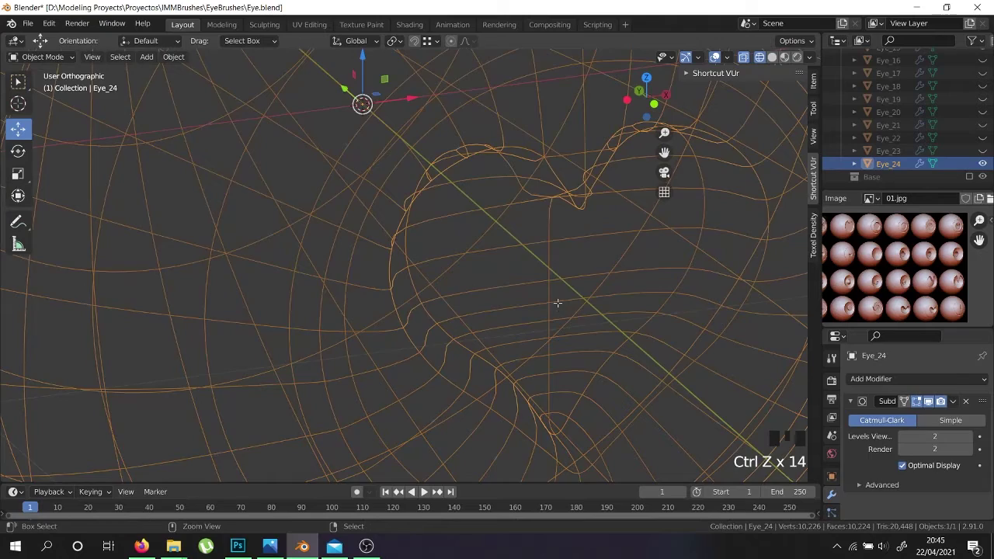
pyautogui.hotkey('ctrl', 'z')
pyautogui.scroll(-3, 557, 303)
pyautogui.press('z')
pyautogui.moveTo(555, 298)
pyautogui.mouseDown(button='middle')
pyautogui.moveTo(580, 294)
pyautogui.moveTo(550, 304)
pyautogui.mouseUp(button='middle')
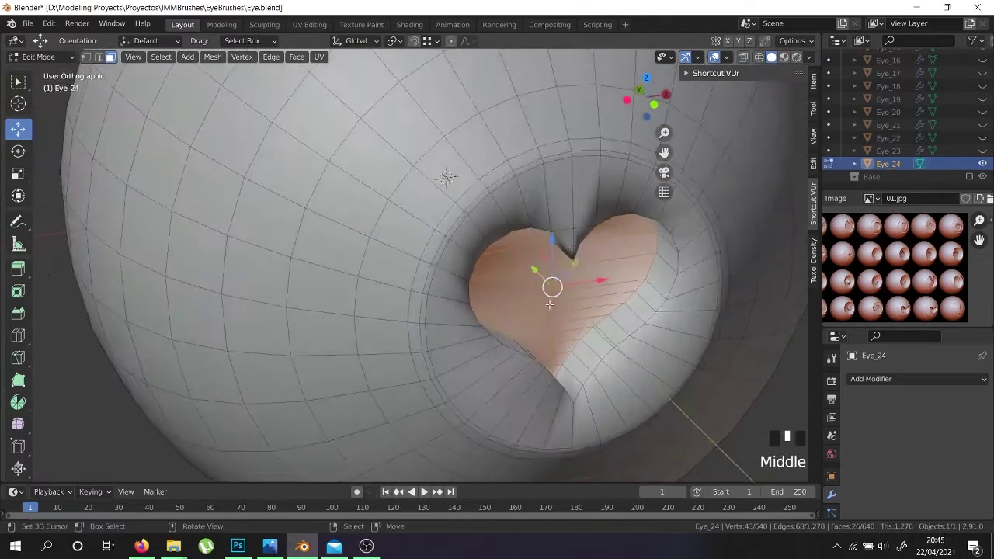
# Flatten the selected heart faces by scaling them to 0 along the Y axis.
pyautogui.scroll(2, 577, 324)
pyautogui.press('s')
pyautogui.press('y')
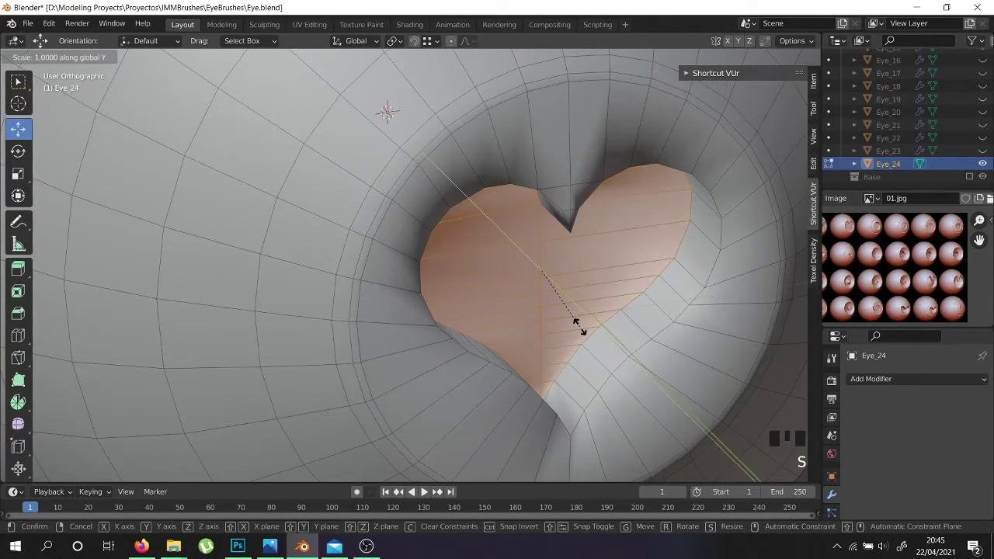
pyautogui.press('Return')
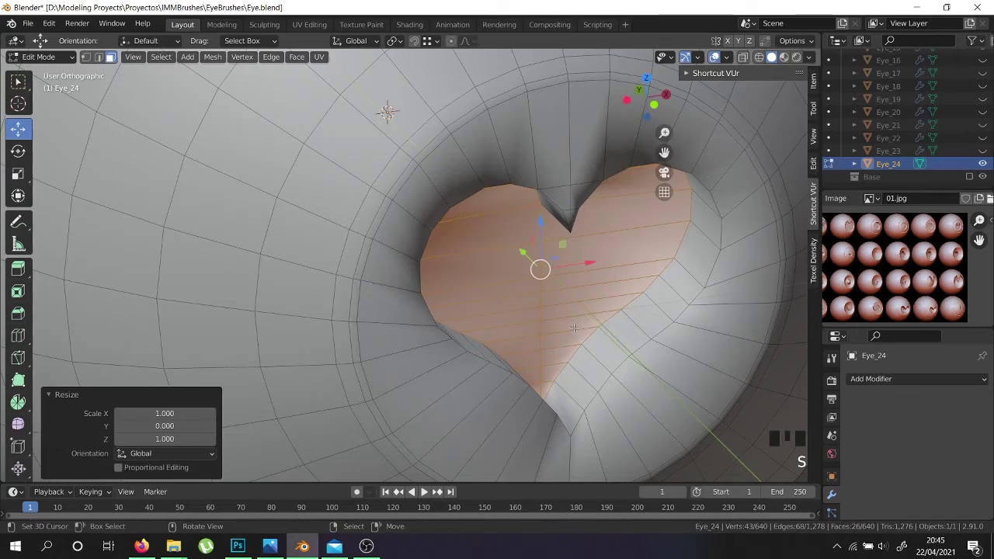
pyautogui.scroll(-2, 574, 328)
pyautogui.scroll(2, 571, 318)
pyautogui.moveTo(571, 319); pyautogui.dragTo(561, 266, button='middle')
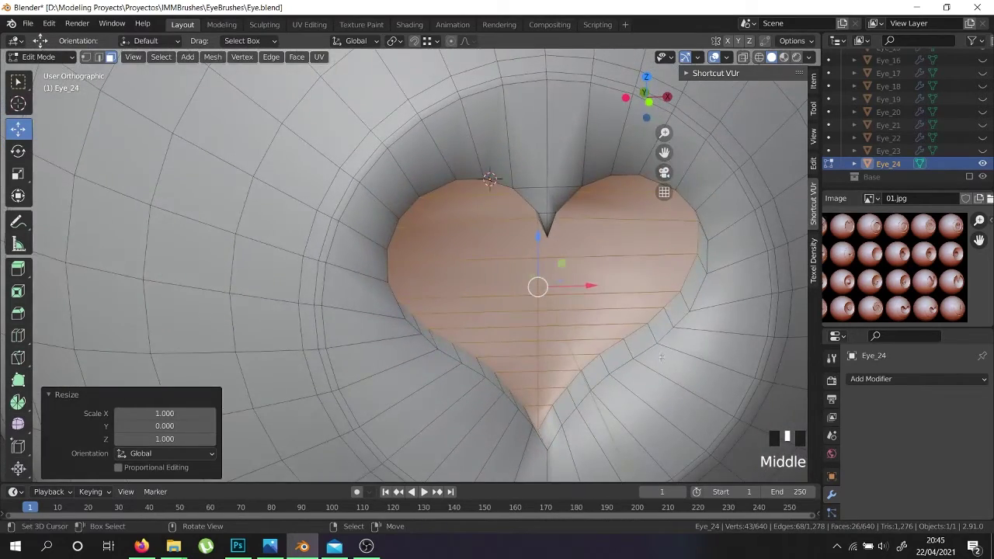
# Add a Subdivision Surface modifier to the flattened heart eye with viewport levels set to 2.
pyautogui.press('Tab')
pyautogui.click(883, 379)
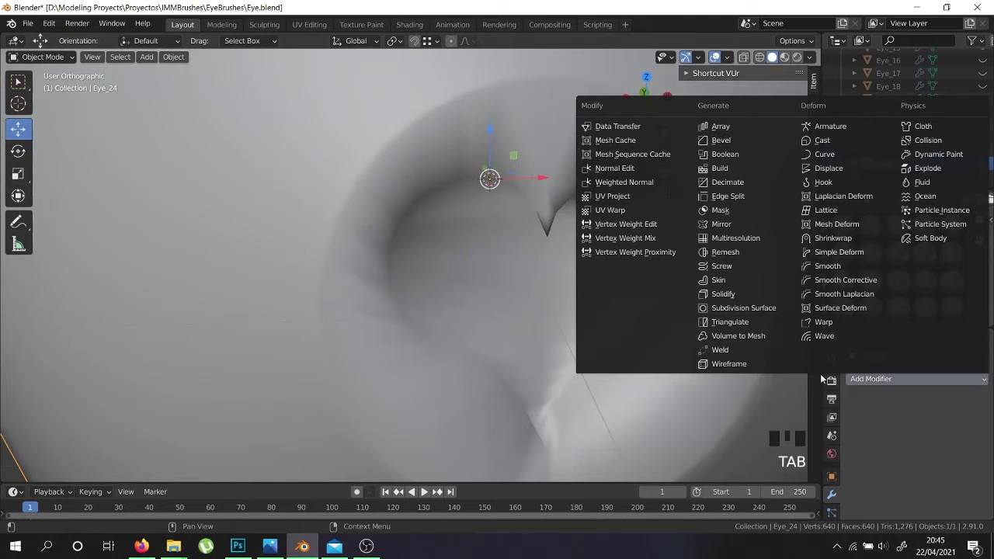
pyautogui.click(766, 310)
pyautogui.click(970, 436)
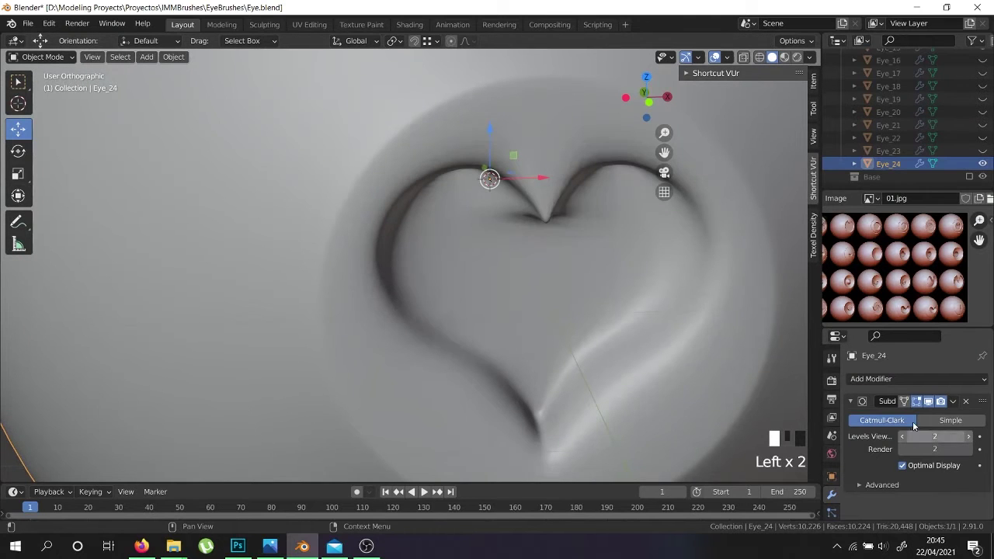
# Add a loop cut around the heart recess wall and slide it close to the recess floor.
pyautogui.press('Tab')
pyautogui.moveTo(590, 340); pyautogui.dragTo(700, 308, button='middle')
pyautogui.scroll(2, 700, 309)
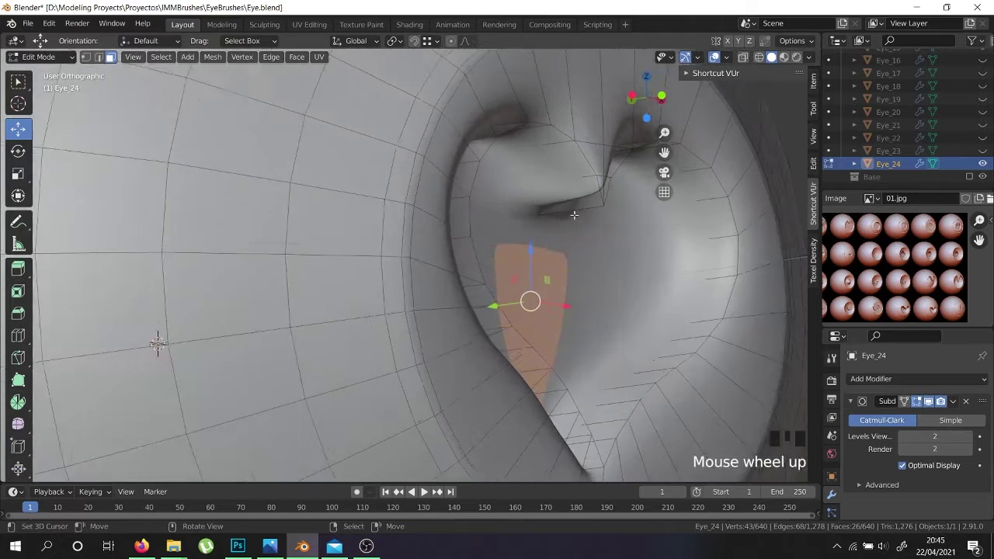
pyautogui.hotkey('ctrl', 'r')
pyautogui.click(558, 212)
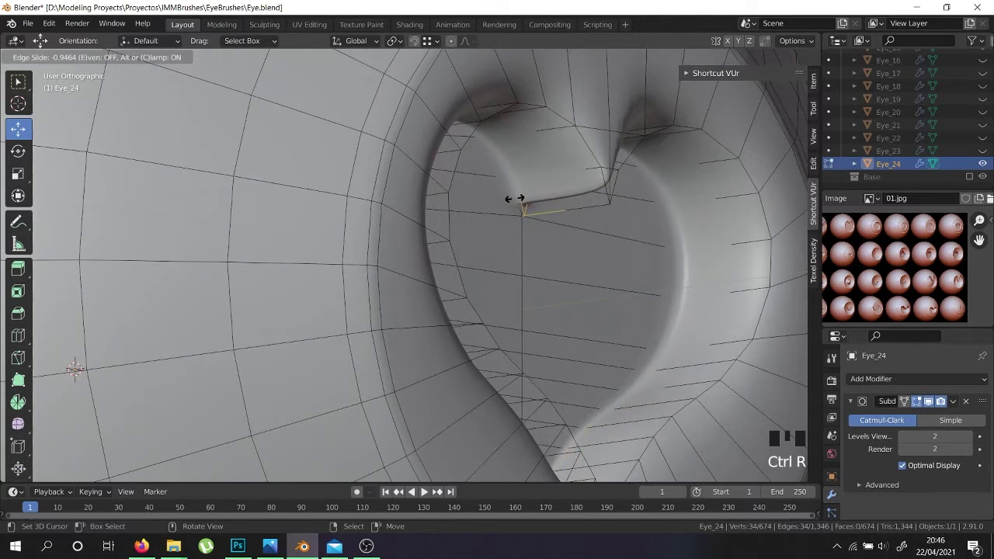
pyautogui.click(514, 199)
pyautogui.press('Tab')
pyautogui.scroll(-3, 547, 232)
pyautogui.moveTo(548, 232); pyautogui.dragTo(559, 248, button='middle')
# Add a second loop cut around the recess wall and slide it toward the outer rim at a factor of about 0.858.
pyautogui.press('Tab')
pyautogui.scroll(4, 559, 249)
pyautogui.hotkey('ctrl', 'r')
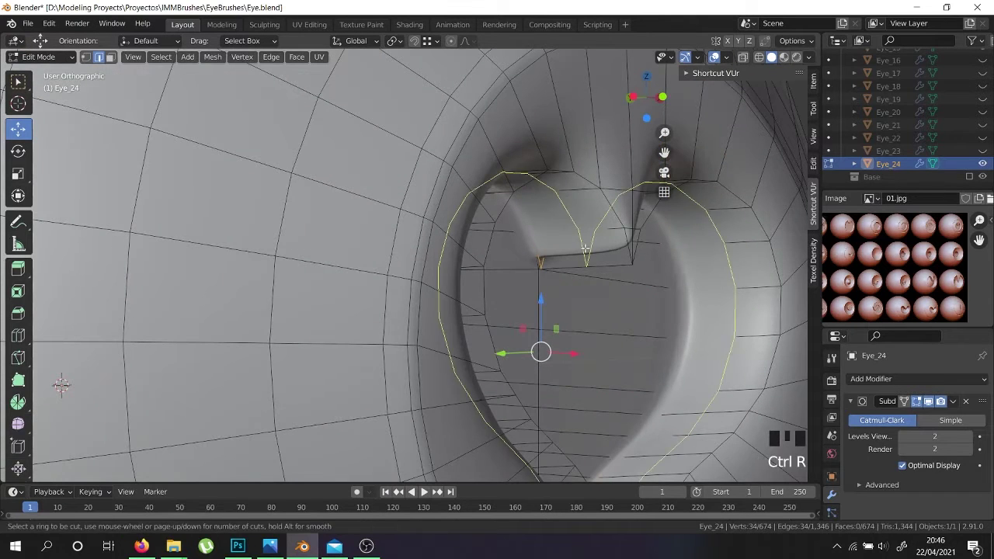
pyautogui.click(585, 248)
pyautogui.click(621, 243)
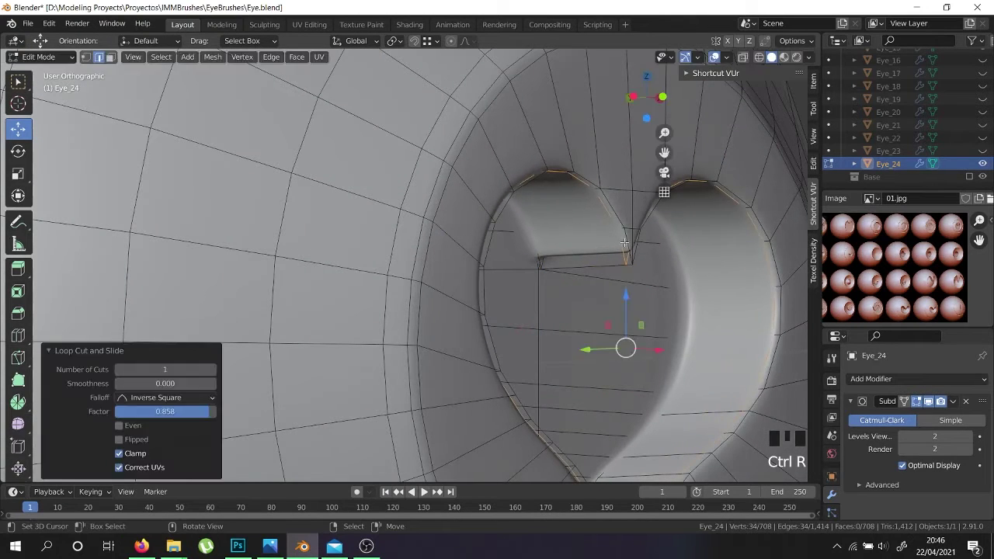
# Examine the heart recess on the eye from a distance, from the front and from the side.
pyautogui.scroll(-4, 621, 257)
pyautogui.press('Tab')
pyautogui.moveTo(621, 256); pyautogui.dragTo(486, 378, button='middle')
pyautogui.scroll(-6, 537, 329)
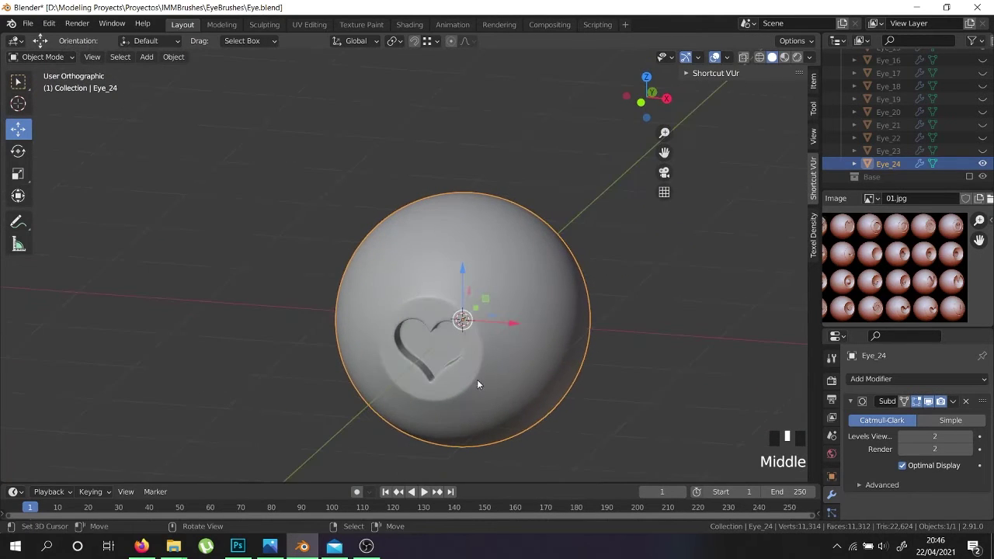
pyautogui.scroll(3, 461, 376)
pyautogui.press('KP_1')
pyautogui.press('Tab')
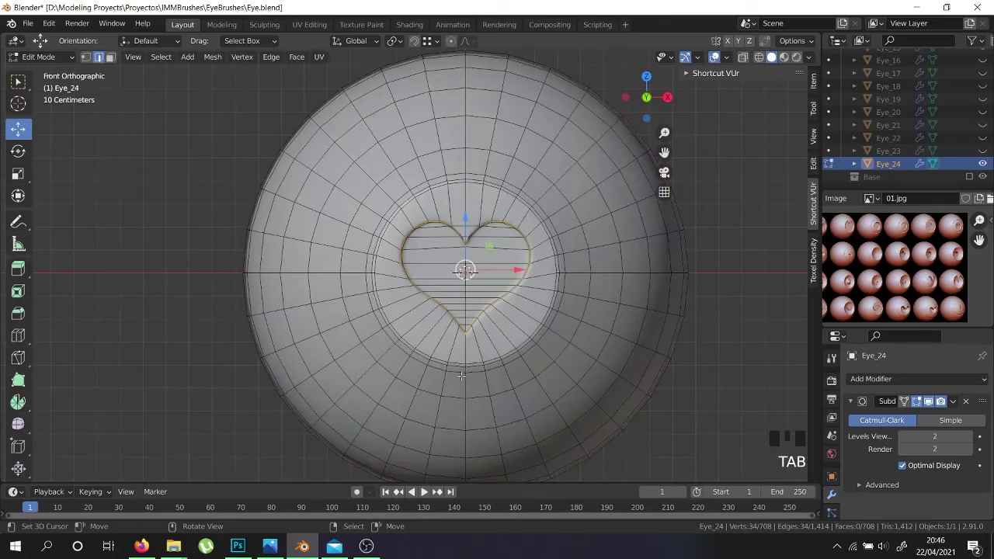
pyautogui.scroll(4, 461, 376)
pyautogui.moveTo(461, 376); pyautogui.dragTo(430, 326, button='middle')
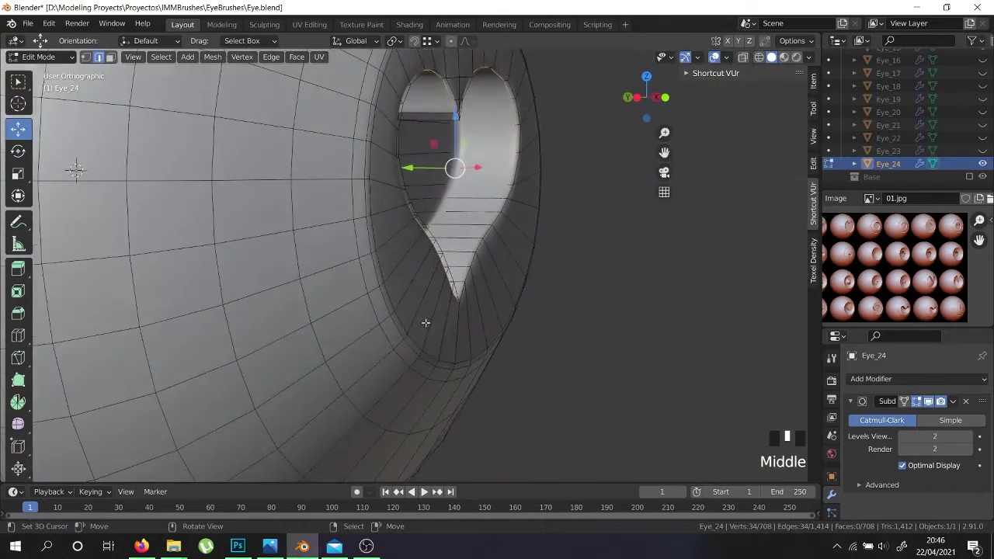
# Try a centred loop cut around the narrow rim band of the flat eye face and bevel it into a pair of loops.
pyautogui.scroll(5, 366, 313)
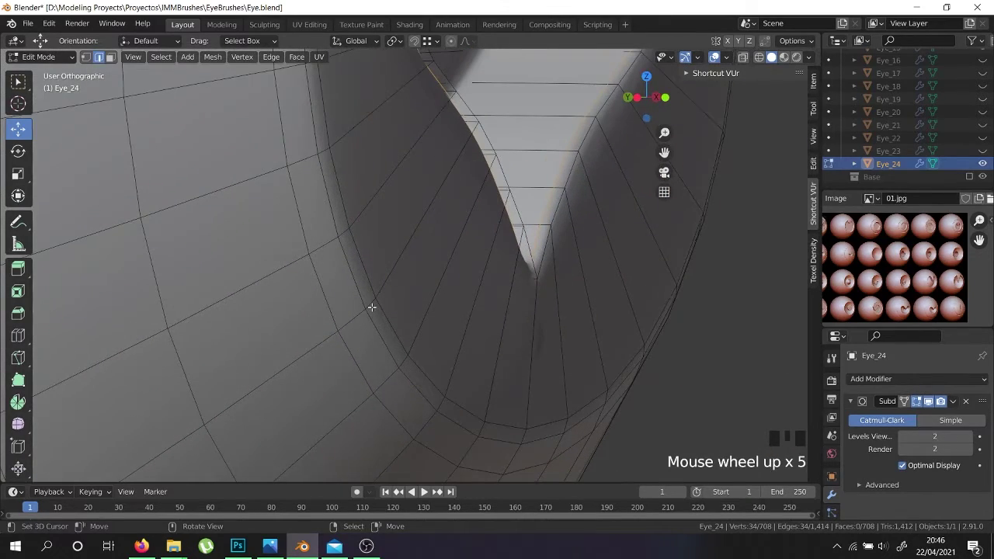
pyautogui.hotkey('ctrl', 'r')
pyautogui.click(371, 307)
pyautogui.hotkey('ctrl', 'b')
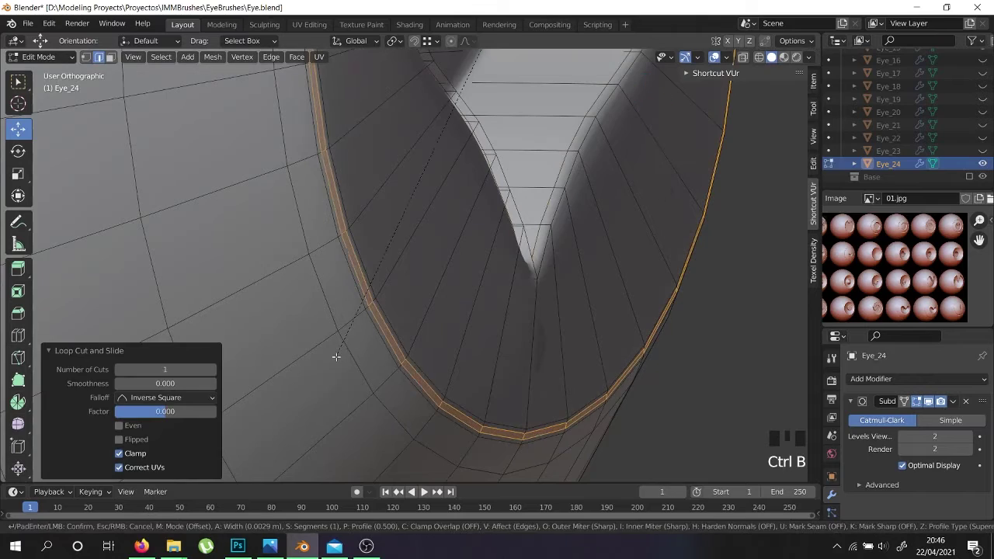
pyautogui.click(336, 356)
pyautogui.scroll(-1, 416, 320)
pyautogui.press('Tab')
pyautogui.scroll(-5, 430, 320)
pyautogui.press('Tab')
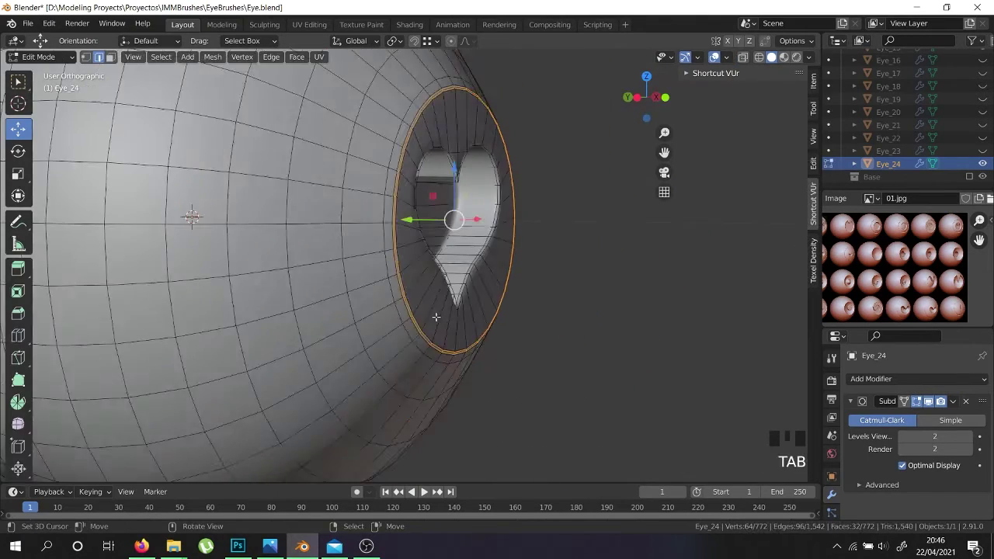
pyautogui.moveTo(435, 318); pyautogui.dragTo(356, 337, button='middle')
pyautogui.press('Tab')
pyautogui.scroll(3, 396, 287)
pyautogui.press('Tab')
pyautogui.scroll(3, 325, 357)
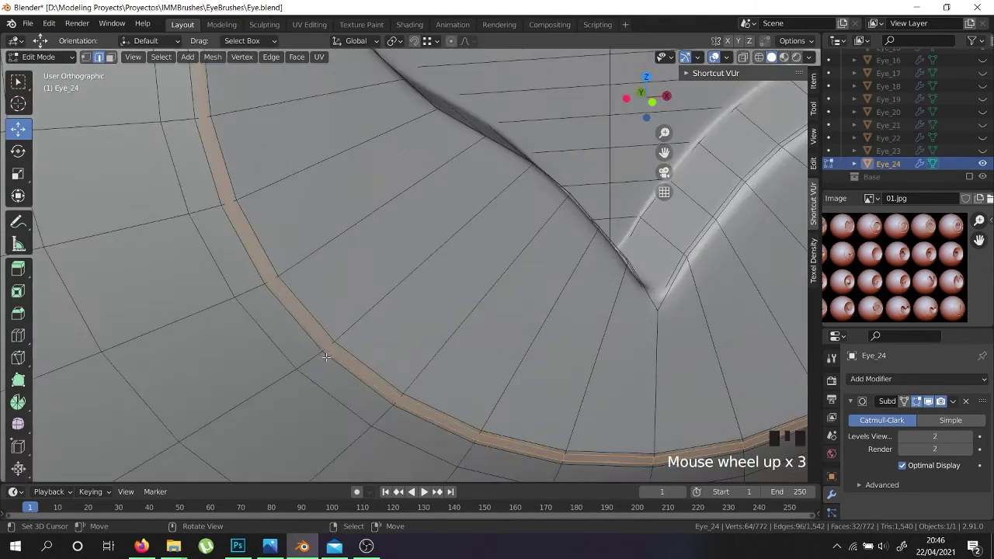
# Undo the bevelled loop cut around the rim of the flat eye face.
pyautogui.hotkey('ctrl', 'z')
pyautogui.hotkey('ctrl', 'z')
pyautogui.hotkey('ctrl', 'z')
pyautogui.hotkey('ctrl', 'z')
pyautogui.hotkey('ctrl', 'z')
pyautogui.scroll(-3, 352, 350)
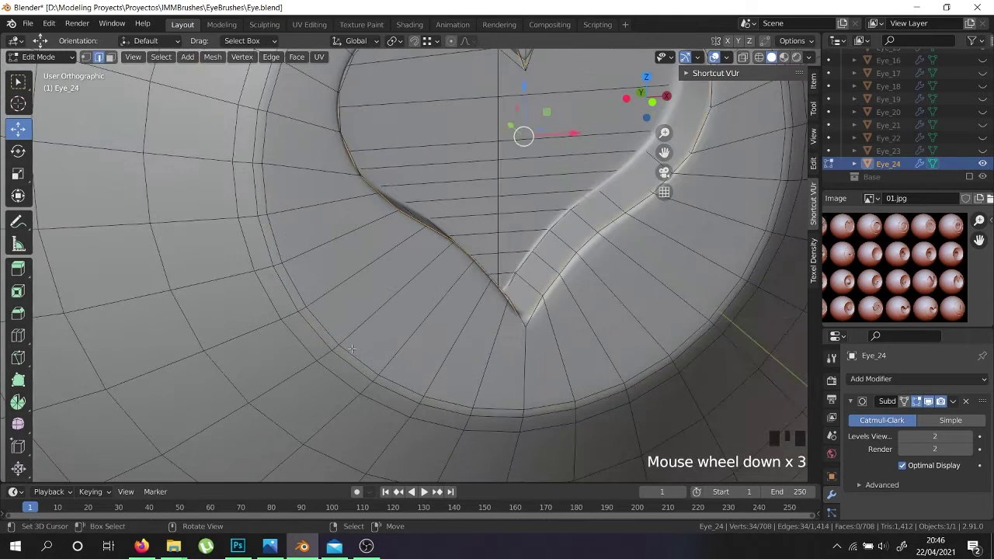
# Add a loop cut around the flat face outside the heart and slide it to the outer rim at factor 0.904.
pyautogui.hotkey('ctrl', 'r')
pyautogui.click(362, 328)
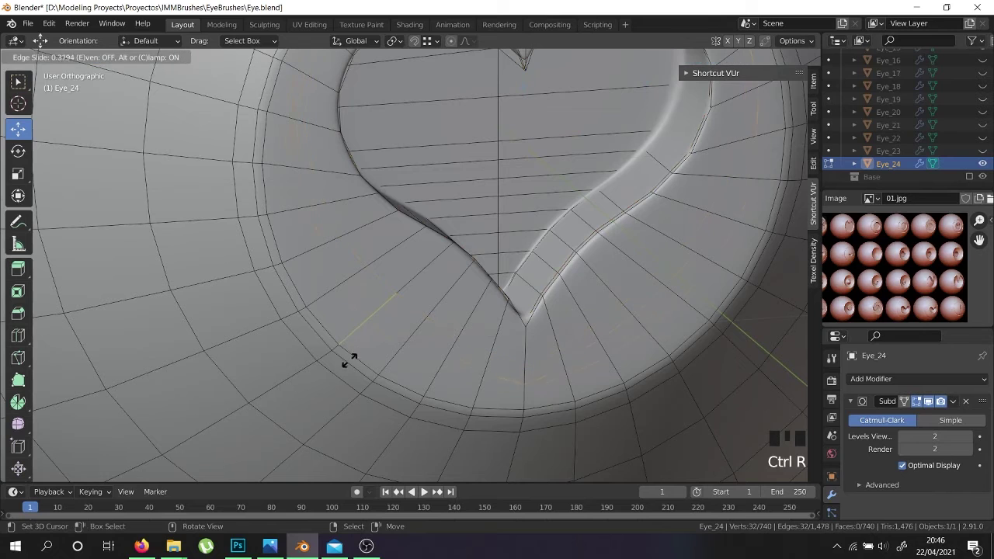
pyautogui.click(332, 398)
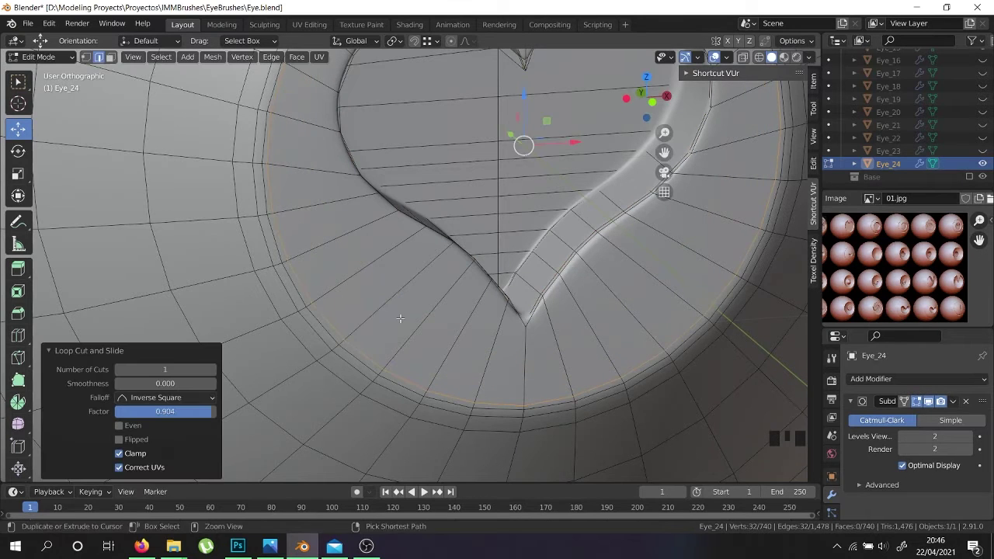
# Examine the smoothed eye and its heart recess in Object Mode from several angles and distances.
pyautogui.click(404, 247)
pyautogui.scroll(-3, 404, 248)
pyautogui.press('Tab')
pyautogui.moveTo(402, 250); pyautogui.dragTo(415, 350, button='middle')
pyautogui.scroll(-5, 448, 206)
pyautogui.scroll(3, 448, 323)
pyautogui.moveTo(426, 305); pyautogui.dragTo(384, 311, button='middle')
pyautogui.scroll(-4, 336, 331)
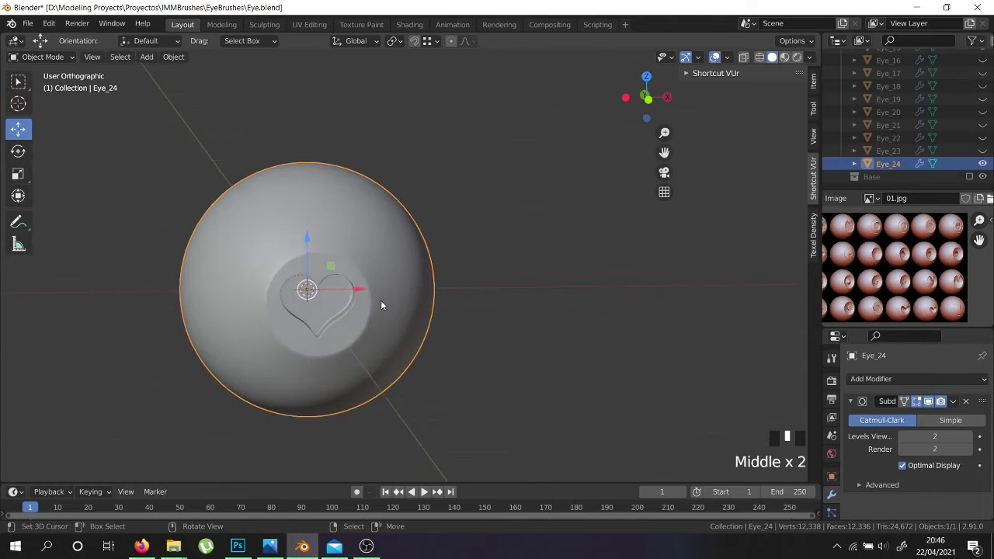
pyautogui.scroll(-1, 307, 278)
pyautogui.moveTo(307, 278); pyautogui.dragTo(357, 361, button='middle')
pyautogui.scroll(6, 356, 362)
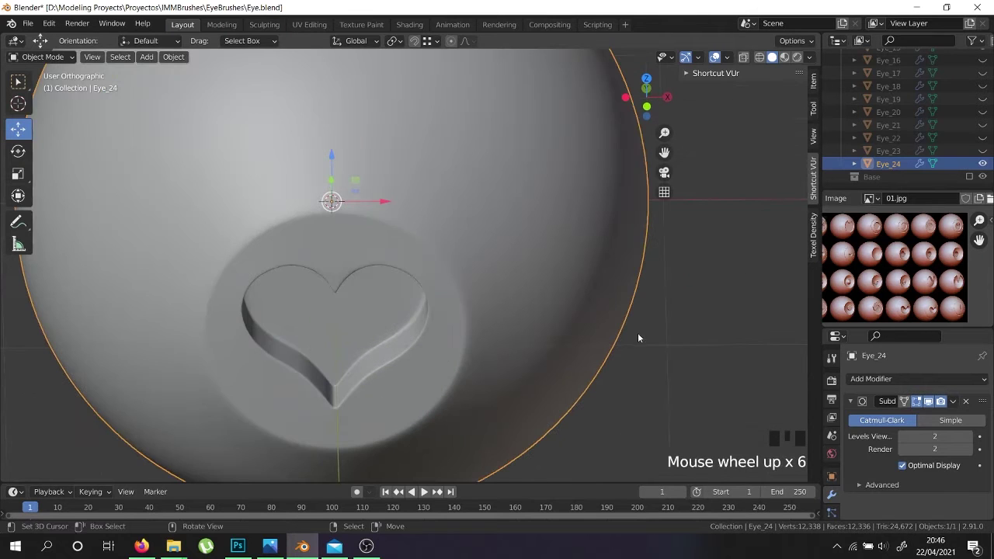
pyautogui.scroll(-2, 444, 311)
pyautogui.scroll(3, 448, 314)
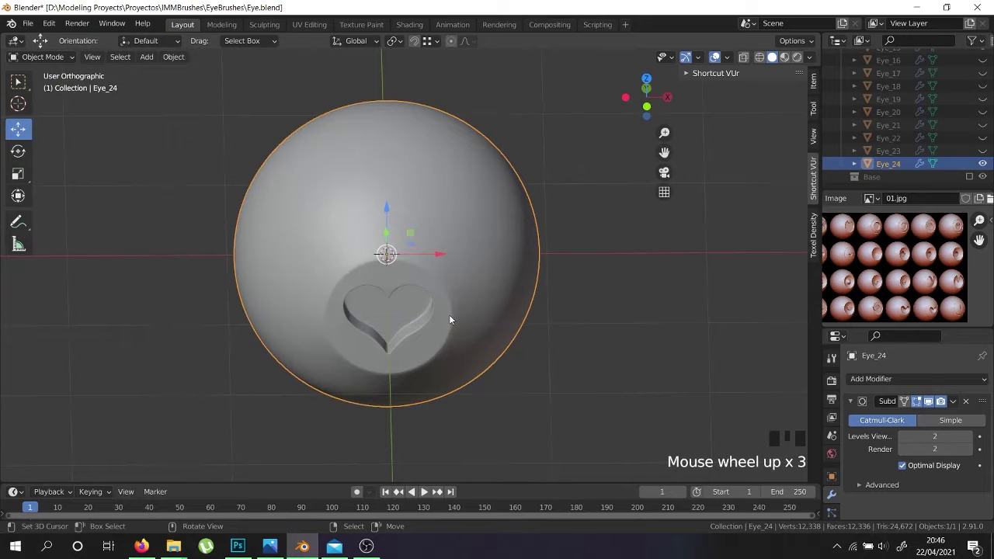
# Duplicate the Eye_24 object in place and hide the original.
pyautogui.hotkey('shift', 'd')
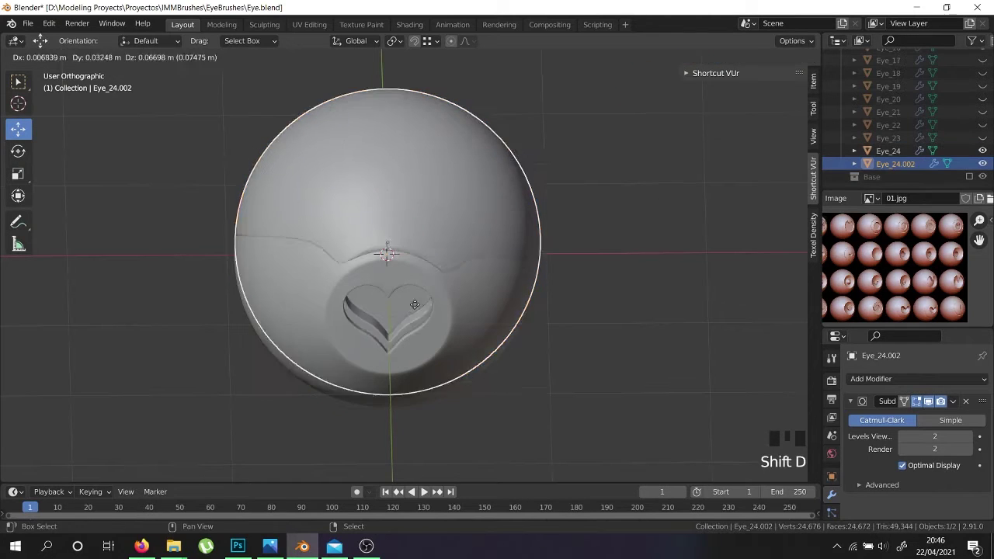
pyautogui.press('Escape')
pyautogui.click(982, 150)
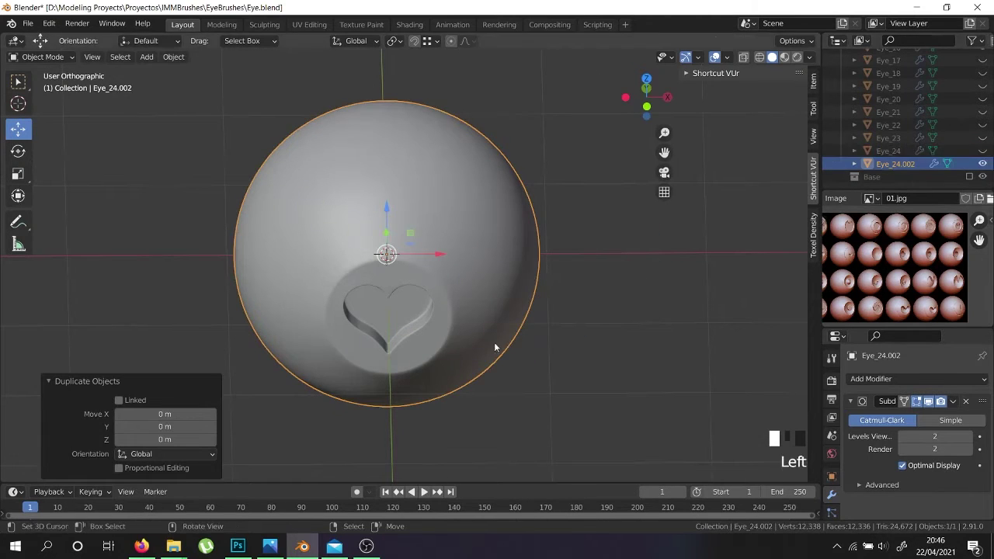
# Select the loop of wall faces around the heart recess of the duplicate in face mode.
pyautogui.press('Tab')
pyautogui.scroll(5, 492, 344)
pyautogui.rightClick(378, 159)
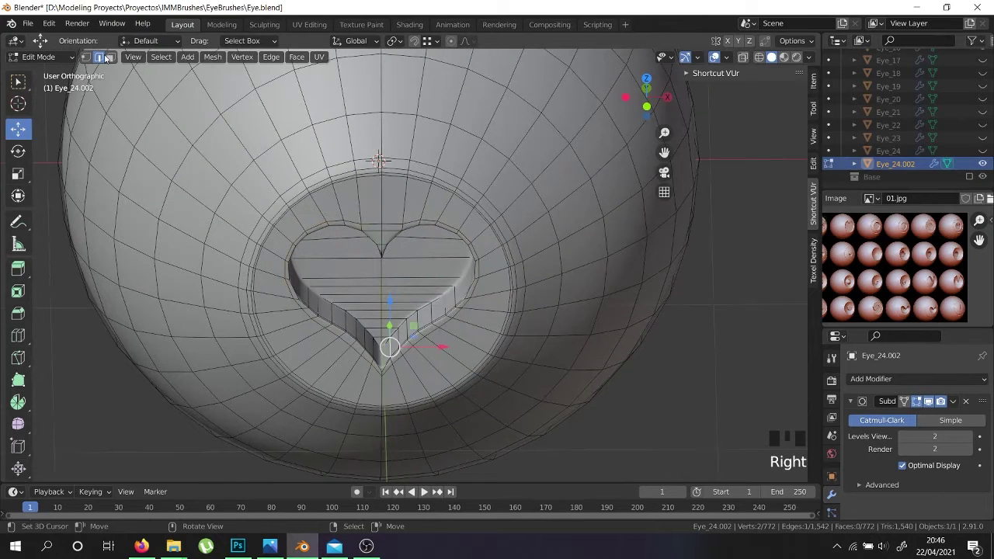
pyautogui.click(110, 57)
pyautogui.moveTo(248, 280); pyautogui.dragTo(243, 375, button='middle')
pyautogui.scroll(4, 194, 373)
pyautogui.rightClick(242, 372)
pyautogui.keyDown('alt'); pyautogui.keyDown('shift'); pyautogui.rightClick(245, 342); pyautogui.keyUp('shift'); pyautogui.keyUp('alt')
pyautogui.keyDown('alt'); pyautogui.keyDown('shift'); pyautogui.rightClick(245, 341); pyautogui.keyUp('shift'); pyautogui.keyUp('alt')
pyautogui.keyDown('alt'); pyautogui.keyDown('shift'); pyautogui.rightClick(245, 342); pyautogui.keyUp('shift'); pyautogui.keyUp('alt')
pyautogui.moveTo(245, 341); pyautogui.dragTo(305, 277, button='middle')
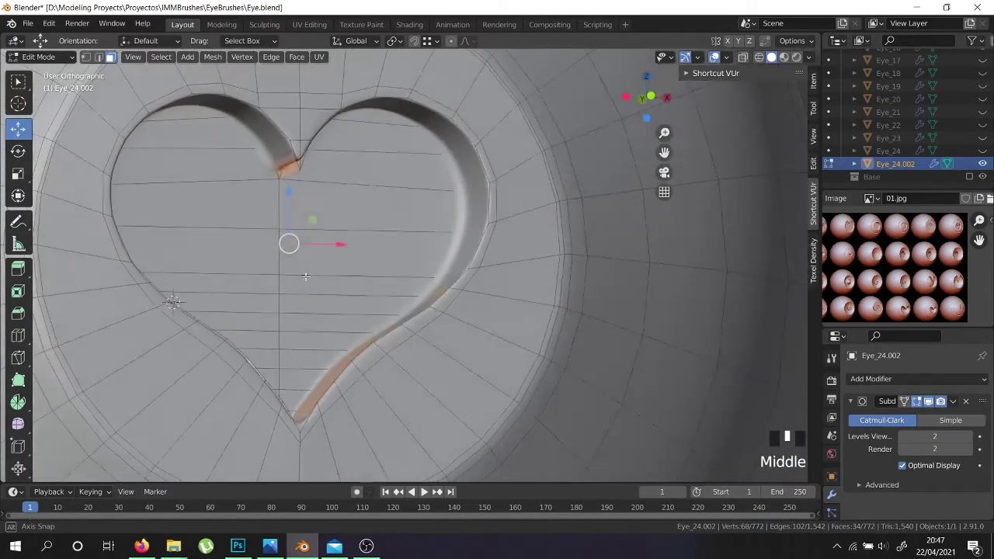
# Extrude the heart wall faces in place and scale them to about 0.758 on X and Z, leaving Y unscaled.
pyautogui.press('e')
pyautogui.rightClick(463, 383)
pyautogui.press('s')
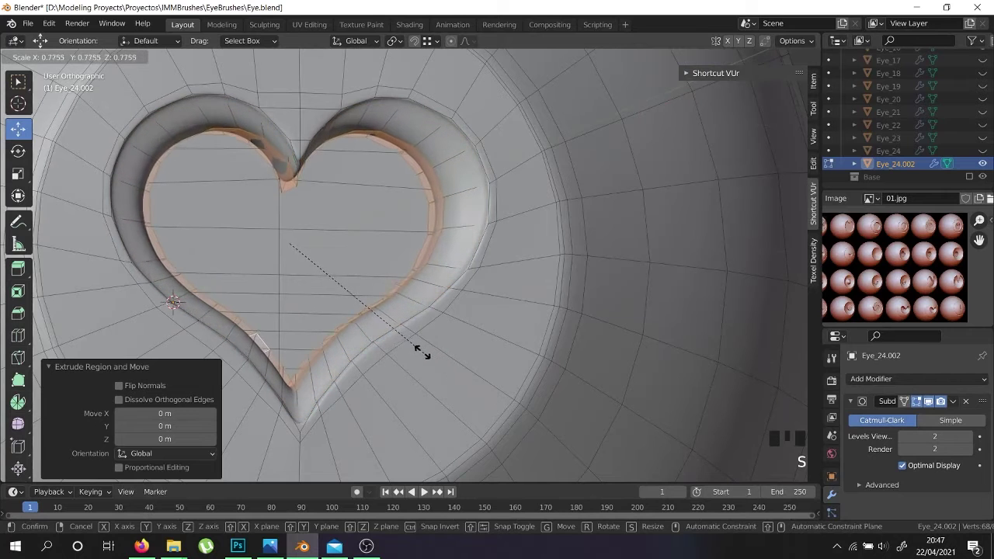
pyautogui.rightClick(439, 347)
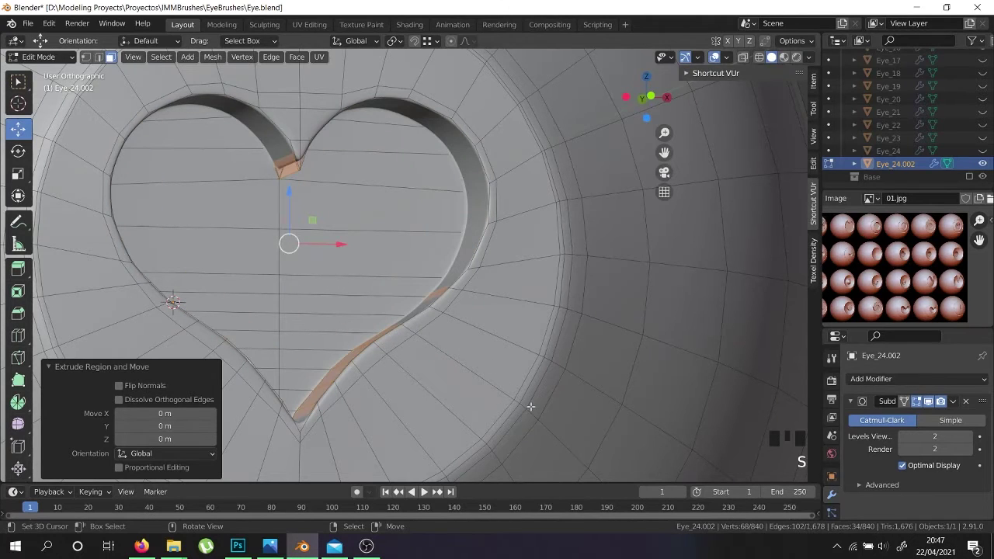
pyautogui.press('s')
pyautogui.hotkey('shift', 'y')
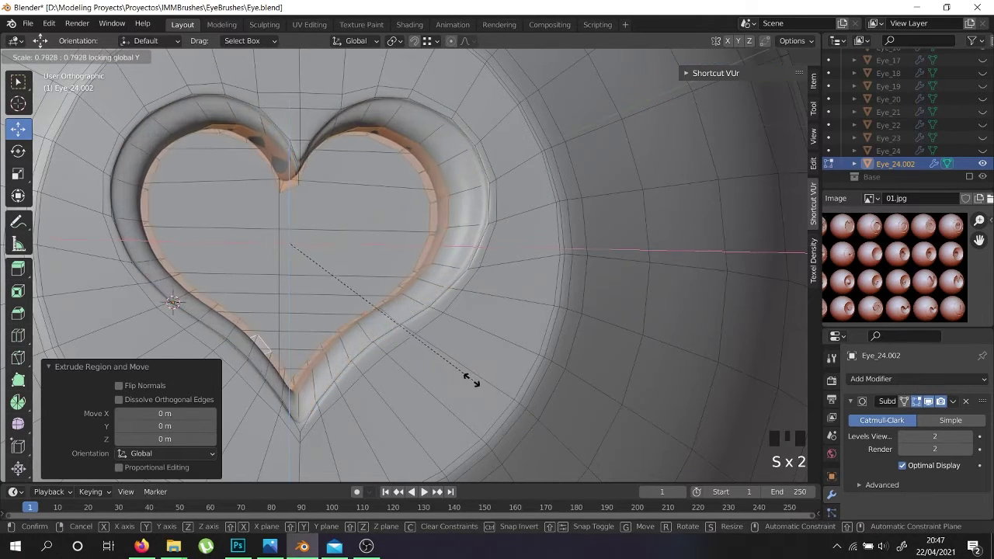
pyautogui.click(459, 375)
pyautogui.hotkey('shift', 'z')
pyautogui.moveTo(459, 376); pyautogui.dragTo(340, 271, button='middle')
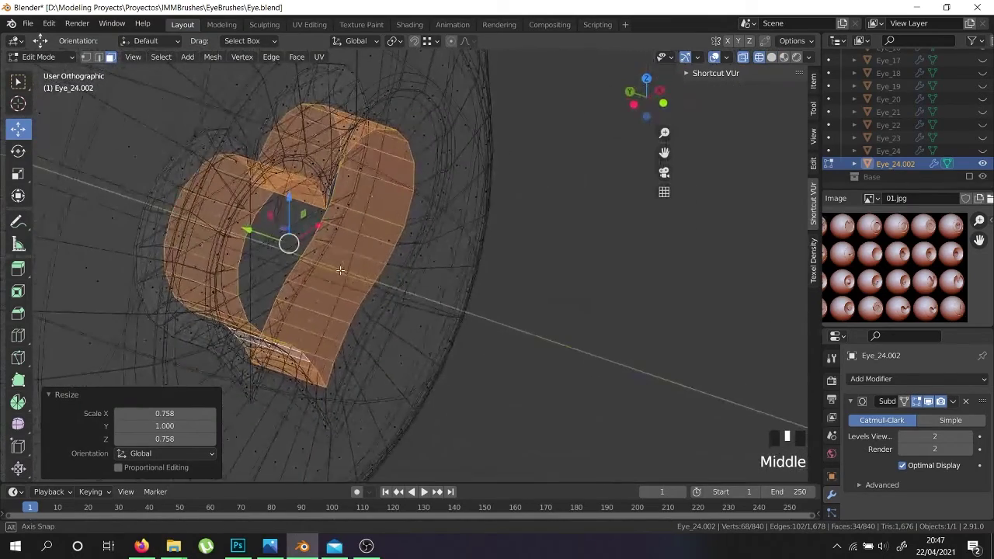
# Hide a face loop around the eyeball and the linked rear part to expose the heart recess from behind.
pyautogui.rightClick(150, 304)
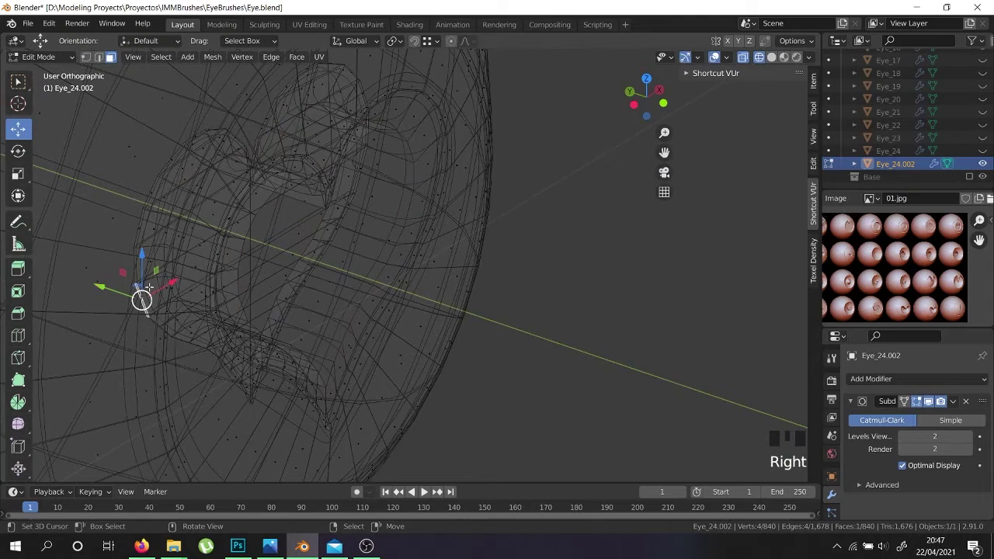
pyautogui.hotkey('shift', 'z')
pyautogui.scroll(-6, 213, 302)
pyautogui.rightClick(148, 261)
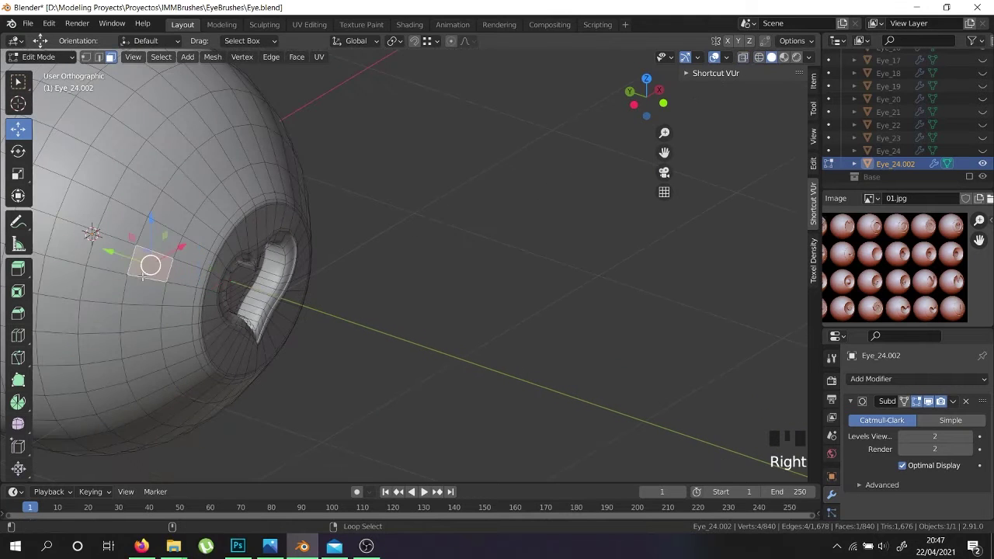
pyautogui.keyDown('alt'); pyautogui.keyDown('shift'); pyautogui.rightClick(142, 275); pyautogui.keyUp('shift'); pyautogui.keyUp('alt')
pyautogui.press('h')
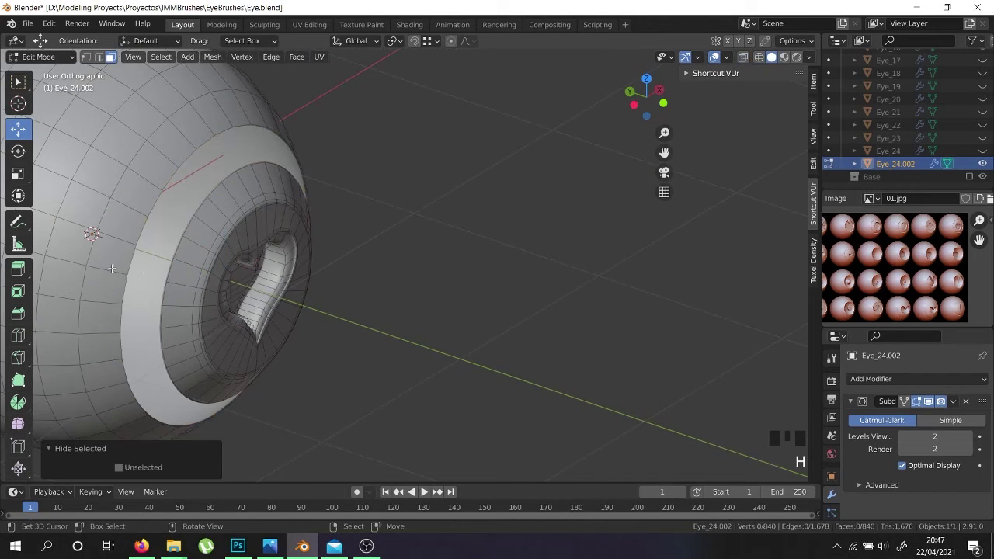
pyautogui.rightClick(113, 268)
pyautogui.hotkey('ctrl', 'l')
pyautogui.press('h')
pyautogui.moveTo(112, 268); pyautogui.dragTo(232, 248, button='middle')
pyautogui.scroll(7, 232, 248)
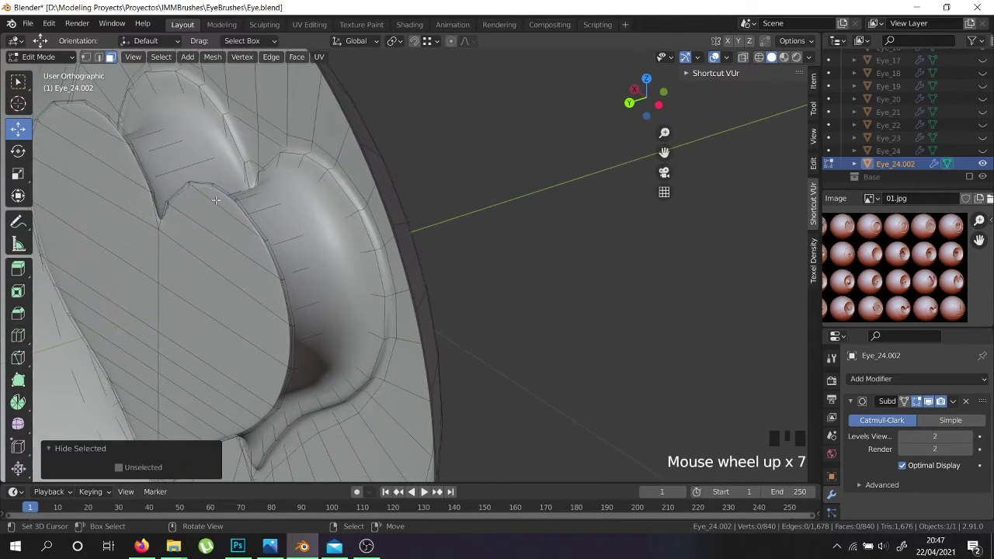
# Select the faces of the heart-shaped recess floor from behind and delete them.
pyautogui.scroll(-3, 216, 200)
pyautogui.moveTo(216, 203); pyautogui.dragTo(240, 342, button='middle')
pyautogui.scroll(4, 254, 368)
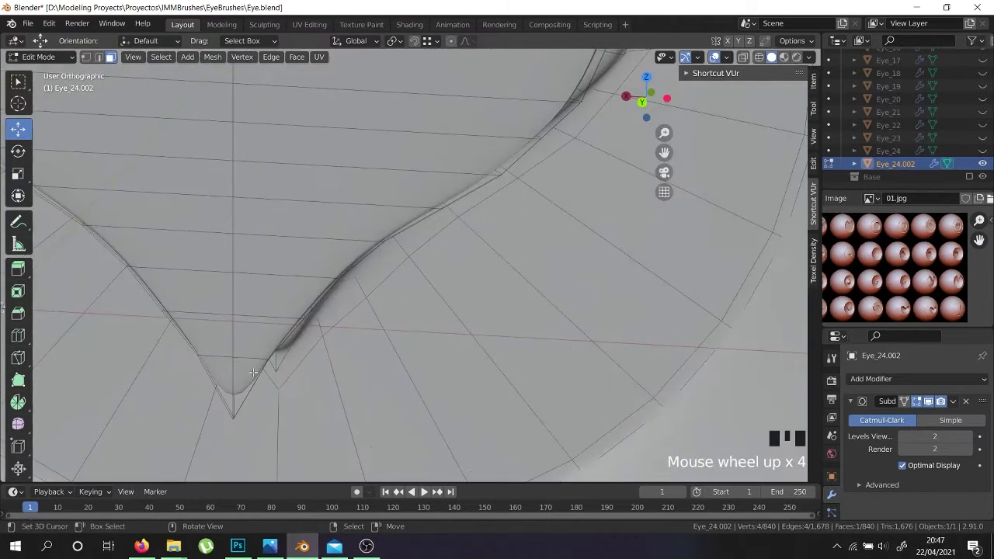
pyautogui.keyDown('ctrl'); pyautogui.rightClick(254, 367); pyautogui.keyUp('ctrl')
pyautogui.scroll(-4, 245, 378)
pyautogui.keyDown('ctrl'); pyautogui.rightClick(155, 78); pyautogui.keyUp('ctrl')
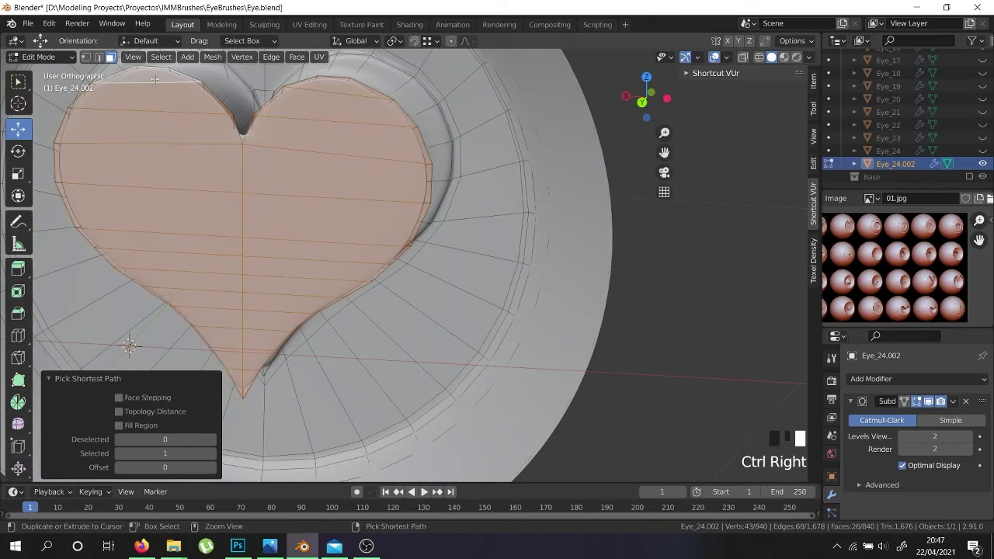
pyautogui.press('x')
pyautogui.click(180, 152)
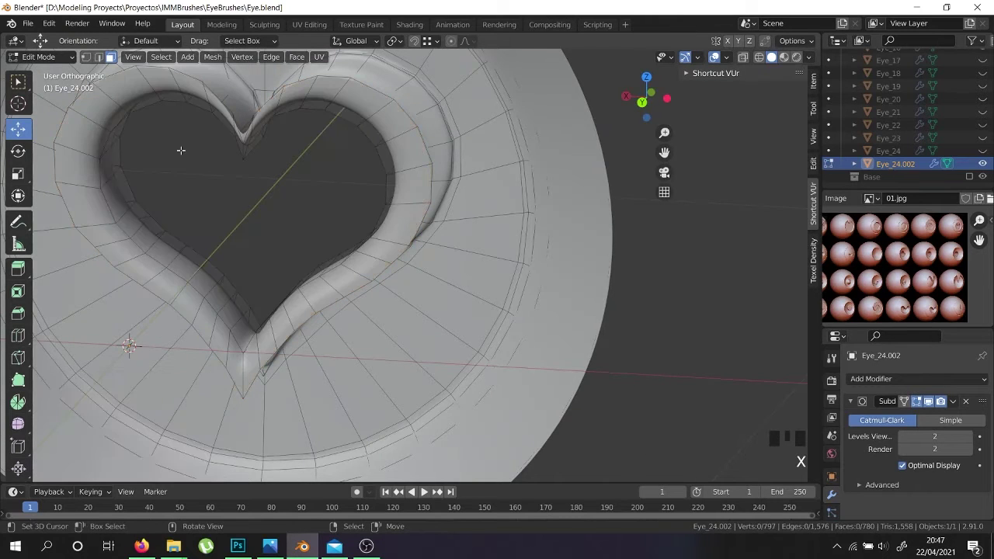
# Try deleting the ring of faces left around the heart opening at the back, and undo the deletion.
pyautogui.keyDown('alt'); pyautogui.keyDown('shift'); pyautogui.rightClick(386, 116); pyautogui.keyUp('shift'); pyautogui.keyUp('alt')
pyautogui.keyDown('alt'); pyautogui.keyDown('shift'); pyautogui.rightClick(389, 127); pyautogui.keyUp('shift'); pyautogui.keyUp('alt')
pyautogui.keyDown('alt'); pyautogui.keyDown('shift'); pyautogui.rightClick(392, 139); pyautogui.keyUp('shift'); pyautogui.keyUp('alt')
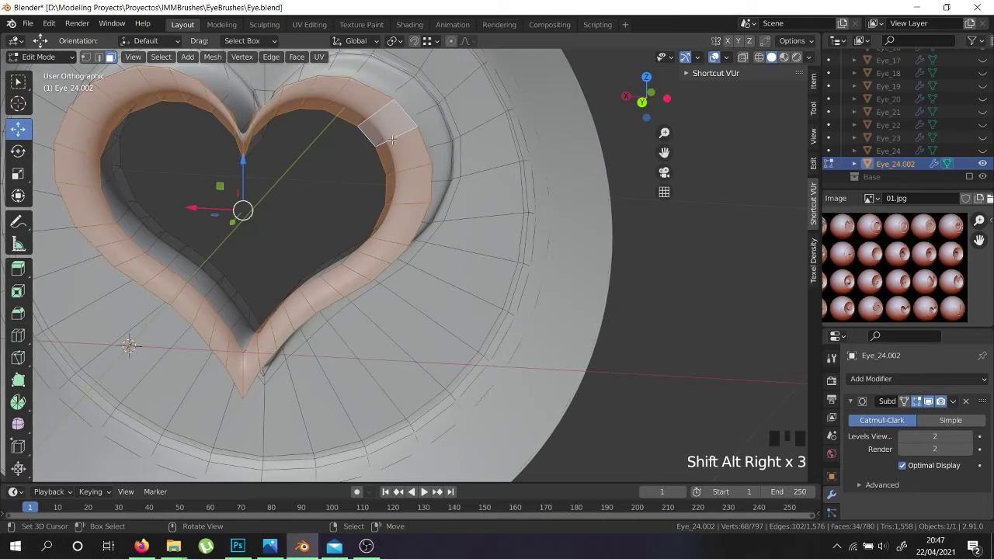
pyautogui.press('x')
pyautogui.click(379, 199)
pyautogui.moveTo(464, 258); pyautogui.dragTo(412, 264, button='middle')
pyautogui.hotkey('ctrl', 'z')
# Reselect the leftover heart-shaped face ring behind the recess and delete its faces.
pyautogui.rightClick(373, 199)
pyautogui.moveTo(373, 200); pyautogui.dragTo(368, 173, button='middle')
pyautogui.keyDown('alt'); pyautogui.keyDown('shift'); pyautogui.rightClick(367, 165); pyautogui.keyUp('shift'); pyautogui.keyUp('alt')
pyautogui.keyDown('alt'); pyautogui.keyDown('shift'); pyautogui.rightClick(367, 163); pyautogui.keyUp('shift'); pyautogui.keyUp('alt')
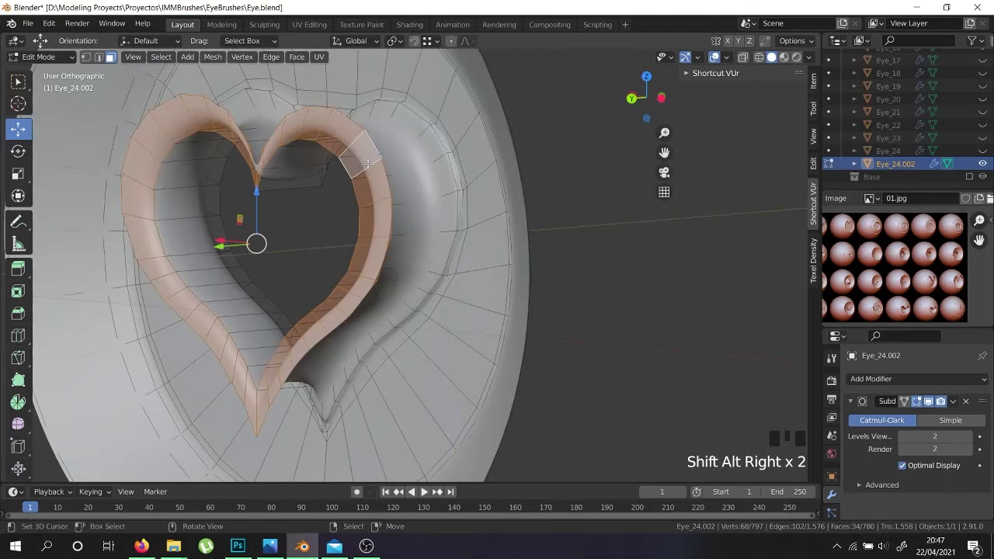
pyautogui.press('x')
pyautogui.click(351, 203)
# Add a loop cut along the stepped ledge inside the heart recess and slide it toward the inner edge.
pyautogui.moveTo(352, 203); pyautogui.dragTo(303, 342, button='middle')
pyautogui.scroll(-3, 302, 342)
pyautogui.scroll(4, 452, 338)
pyautogui.scroll(2, 453, 339)
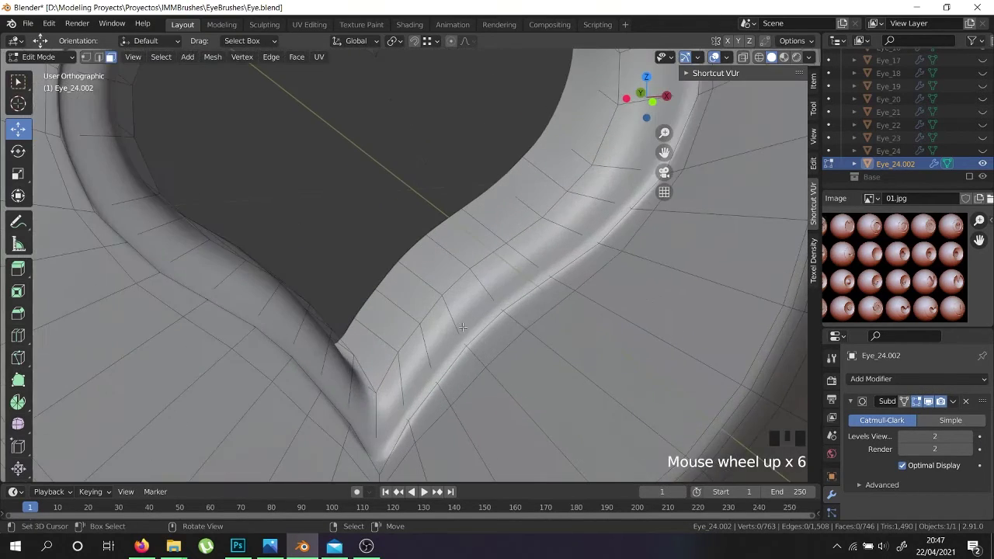
pyautogui.hotkey('ctrl', 'r')
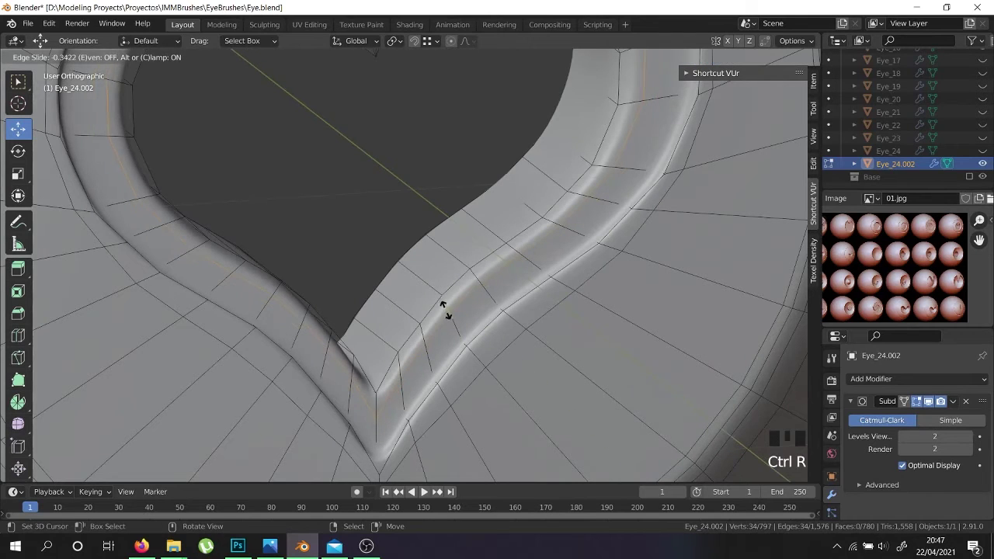
pyautogui.click(437, 305)
pyautogui.press('Tab')
pyautogui.scroll(-5, 436, 292)
pyautogui.moveTo(437, 298); pyautogui.dragTo(422, 312, button='middle')
# Bridge the heart opening with a central vertical face and fill successive faces across its left half.
pyautogui.press('Tab')
pyautogui.scroll(3, 347, 355)
pyautogui.scroll(2, 347, 354)
pyautogui.rightClick(340, 369)
pyautogui.moveTo(340, 370); pyautogui.dragTo(301, 160, button='middle')
pyautogui.moveTo(292, 121); pyautogui.dragTo(316, 347, button='middle')
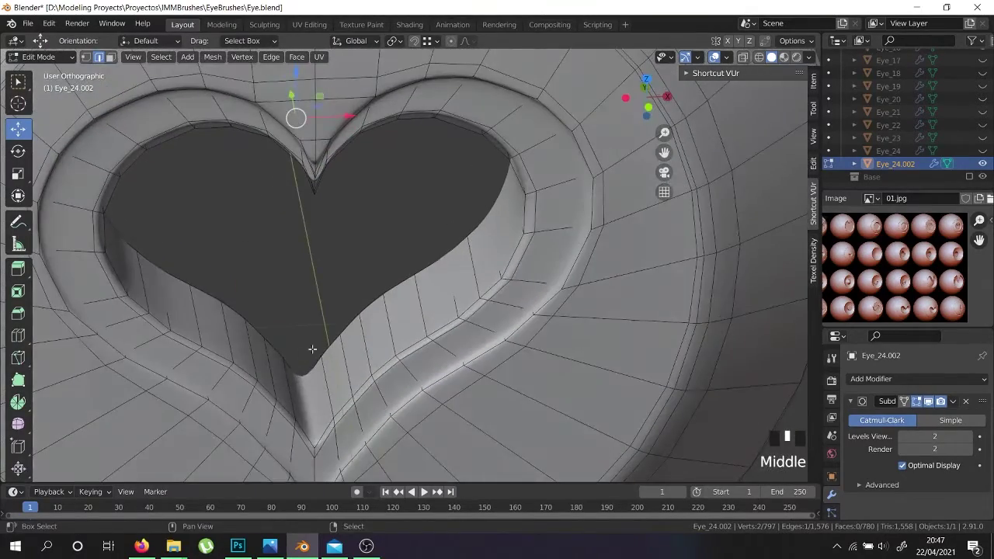
pyautogui.press('f')
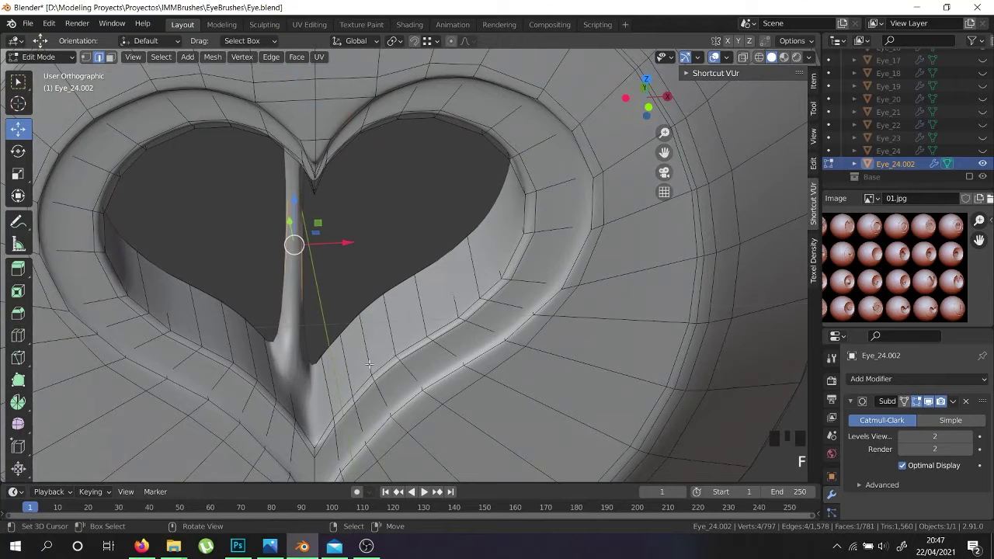
pyautogui.rightClick(275, 236)
pyautogui.press('f')
pyautogui.press('f')
pyautogui.press('f')
pyautogui.press('f')
pyautogui.moveTo(302, 274); pyautogui.dragTo(205, 225, button='middle')
pyautogui.press('f')
pyautogui.press('f')
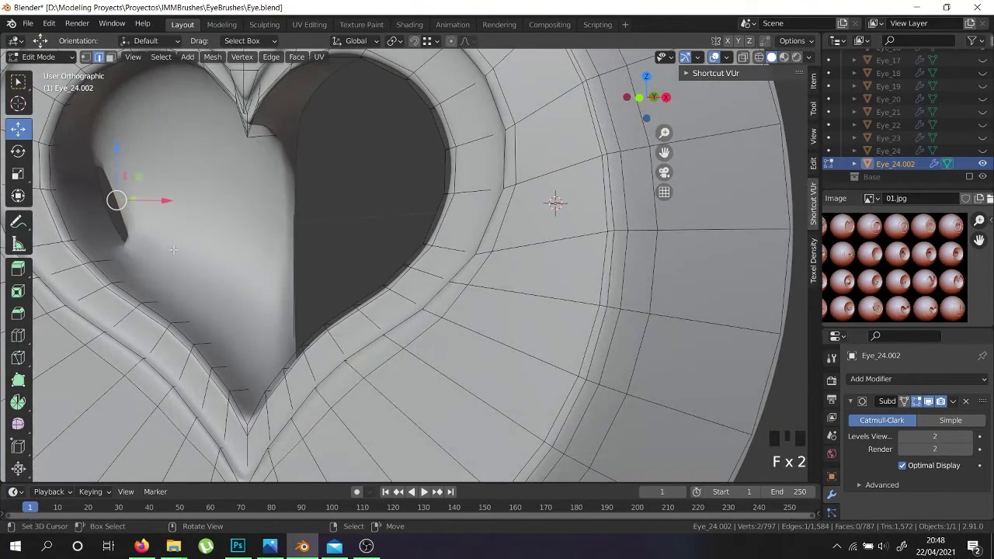
# Add a loop cut across the new faces filling the left half of the heart.
pyautogui.click(156, 204)
pyautogui.click(156, 204)
pyautogui.moveTo(281, 244); pyautogui.dragTo(309, 260, button='middle')
pyautogui.rightClick(300, 246)
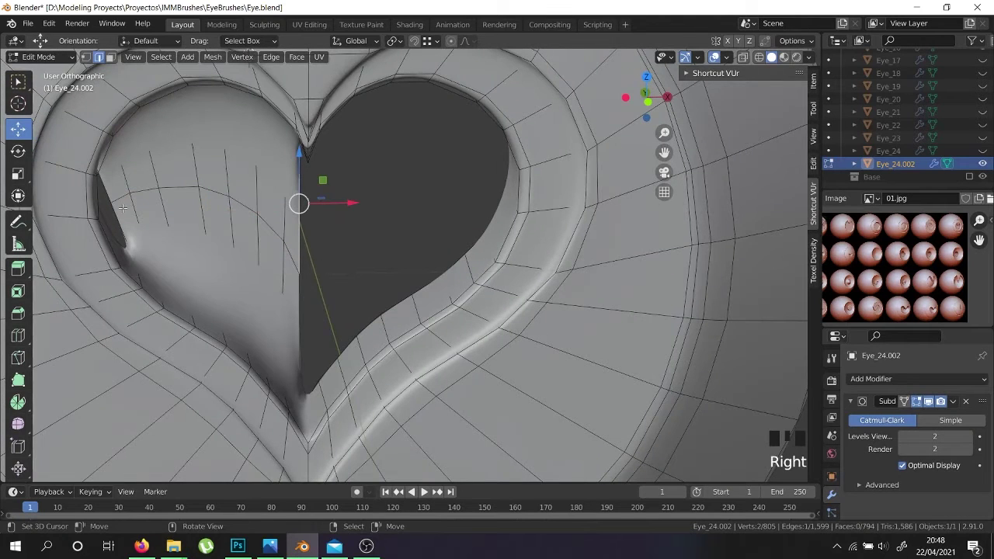
# Try to fill the remaining gap at the left edge of the heart floor with a face.
pyautogui.keyDown('shift'); pyautogui.moveTo(178, 233); pyautogui.dragTo(200, 235, button='middle'); pyautogui.keyUp('shift')
pyautogui.scroll(2, 199, 235)
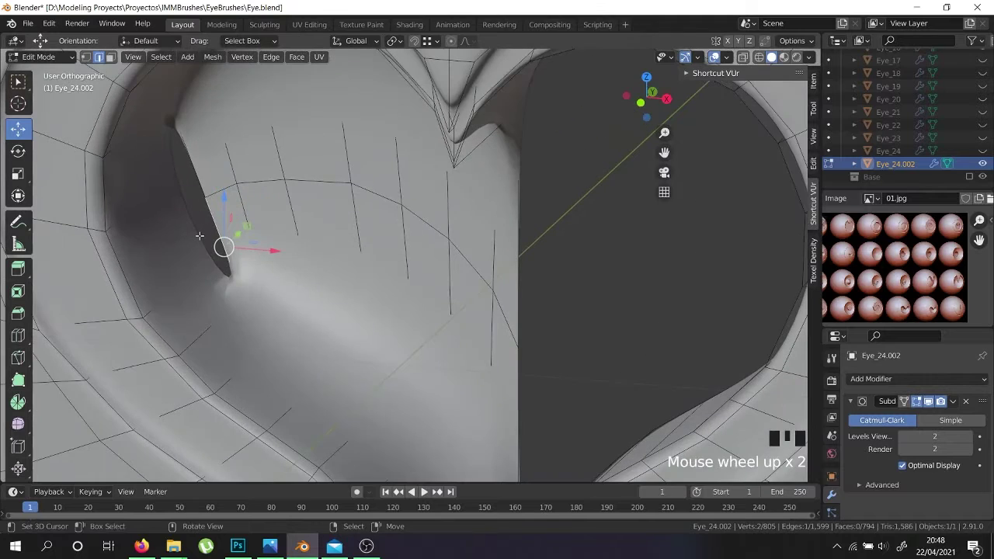
pyautogui.press('f')
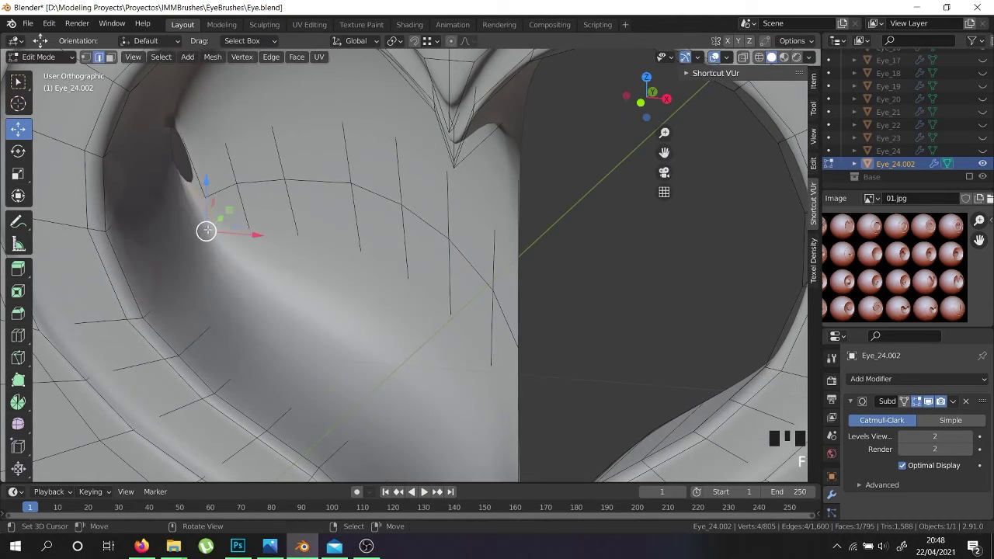
pyautogui.hotkey('ctrl', 'z')
pyautogui.hotkey('ctrl', 'z')
pyautogui.hotkey('ctrl', 'z')
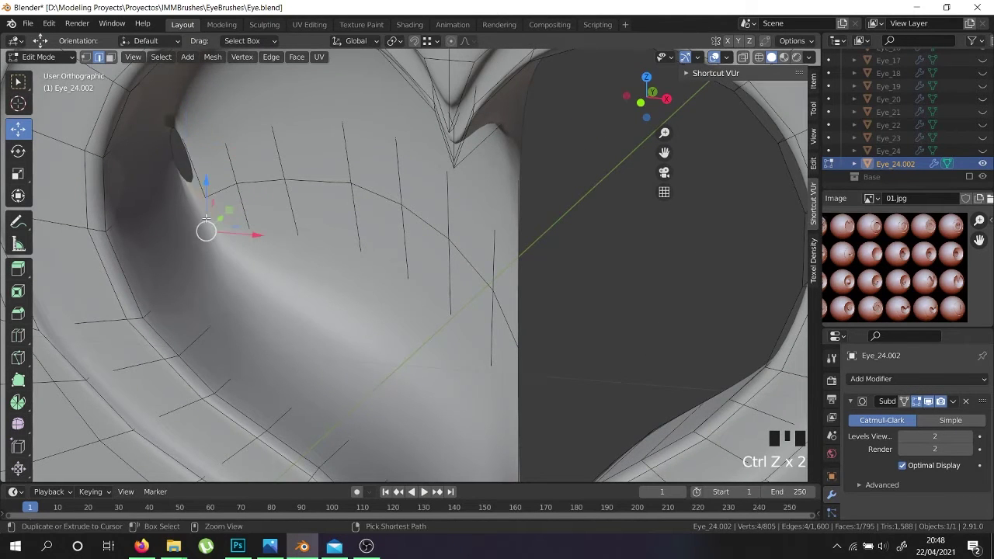
# Undo the loop cut, the faces filling the heart's left half and the central vertical face.
pyautogui.press('z')
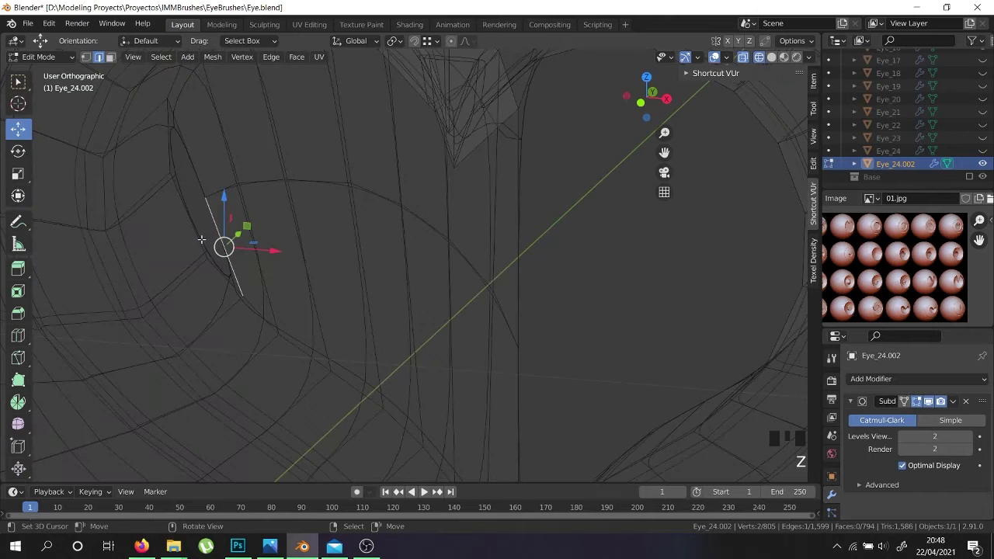
pyautogui.moveTo(224, 261); pyautogui.dragTo(222, 201, button='middle')
pyautogui.scroll(-5, 227, 199)
pyautogui.press('z')
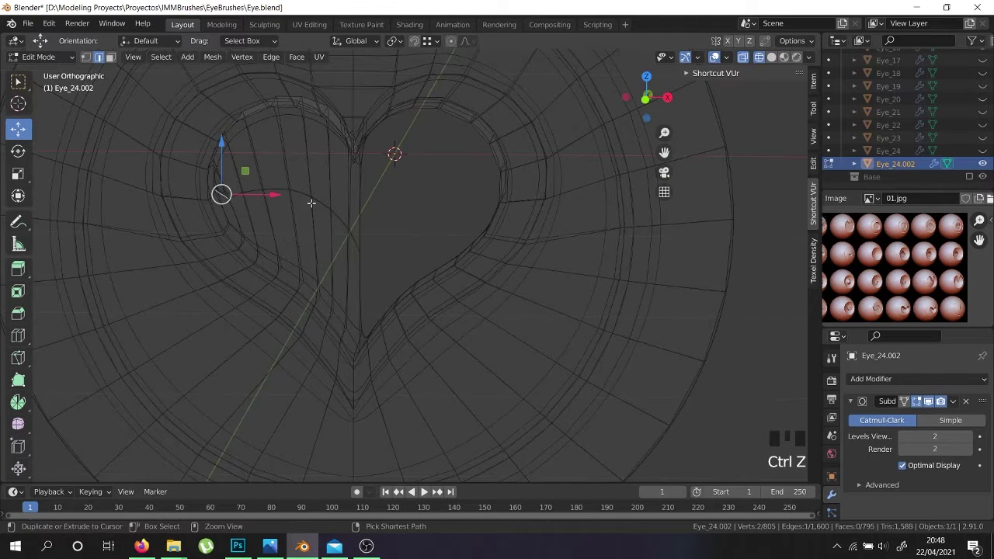
pyautogui.hotkey('ctrl', 'z')
pyautogui.hotkey('ctrl', 'z')
pyautogui.hotkey('ctrl', 'z')
pyautogui.hotkey('ctrl', 'z')
pyautogui.hotkey('ctrl', 'z')
pyautogui.hotkey('ctrl', 'z')
pyautogui.hotkey('ctrl', 'z')
pyautogui.hotkey('ctrl', 'z')
pyautogui.hotkey('ctrl', 'z')
pyautogui.hotkey('ctrl', 'z')
pyautogui.hotkey('ctrl', 'z')
pyautogui.hotkey('ctrl', 'z')
pyautogui.hotkey('ctrl', 'z')
pyautogui.hotkey('ctrl', 'z')
pyautogui.hotkey('ctrl', 'z')
pyautogui.hotkey('ctrl', 'z')
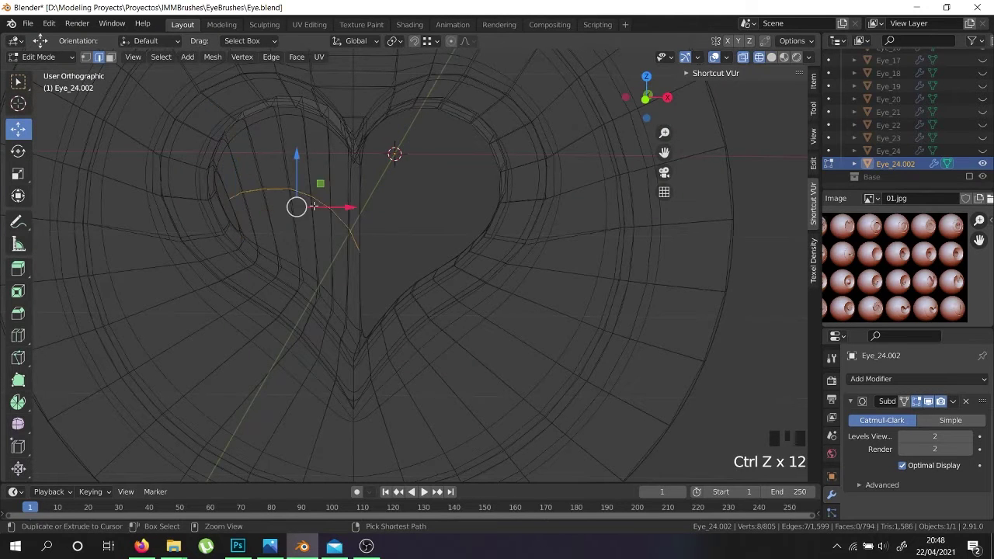
pyautogui.hotkey('ctrl', 'z')
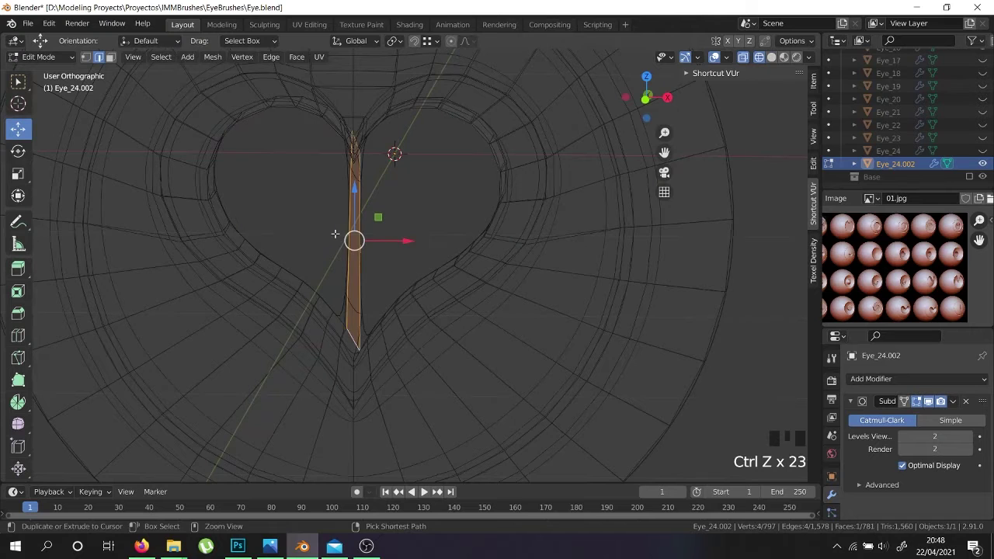
pyautogui.hotkey('ctrl', 'z')
# Fill the lower tip of the heart opening with a triangular face.
pyautogui.rightClick(343, 325)
pyautogui.scroll(4, 350, 344)
pyautogui.keyDown('shift'); pyautogui.rightClick(350, 344); pyautogui.keyUp('shift')
pyautogui.moveTo(350, 344); pyautogui.dragTo(340, 355, button='middle')
pyautogui.hotkey('ctrl', 'z')
pyautogui.press('f')
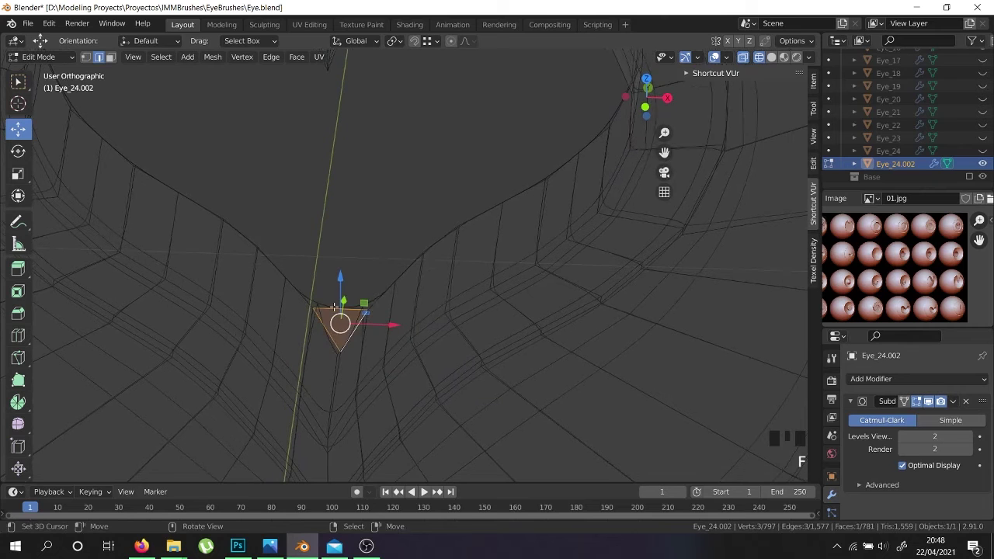
# Fill the heart opening with successive horizontal faces from the lower tip up to the base of the two lobes.
pyautogui.press('f')
pyautogui.press('f')
pyautogui.press('f')
pyautogui.press('f')
pyautogui.press('f')
pyautogui.scroll(-3, 337, 308)
pyautogui.moveTo(337, 309); pyautogui.dragTo(360, 252, button='middle')
pyautogui.press('f')
pyautogui.press('f')
pyautogui.press('f')
pyautogui.press('f')
pyautogui.press('f')
pyautogui.press('f')
pyautogui.hotkey('ctrl', 'z')
# Add a centred vertical loop cut through the horizontal faces filling the heart.
pyautogui.hotkey('ctrl', 'r')
pyautogui.click(345, 140)
pyautogui.rightClick(344, 140)
# Enable snapping and move the upper vertex of the central cut onto the vertex at the heart's cleft.
pyautogui.keyDown('shift'); pyautogui.moveTo(345, 141); pyautogui.dragTo(340, 264, button='middle'); pyautogui.keyUp('shift')
pyautogui.scroll(3, 340, 283)
pyautogui.scroll(1, 340, 284)
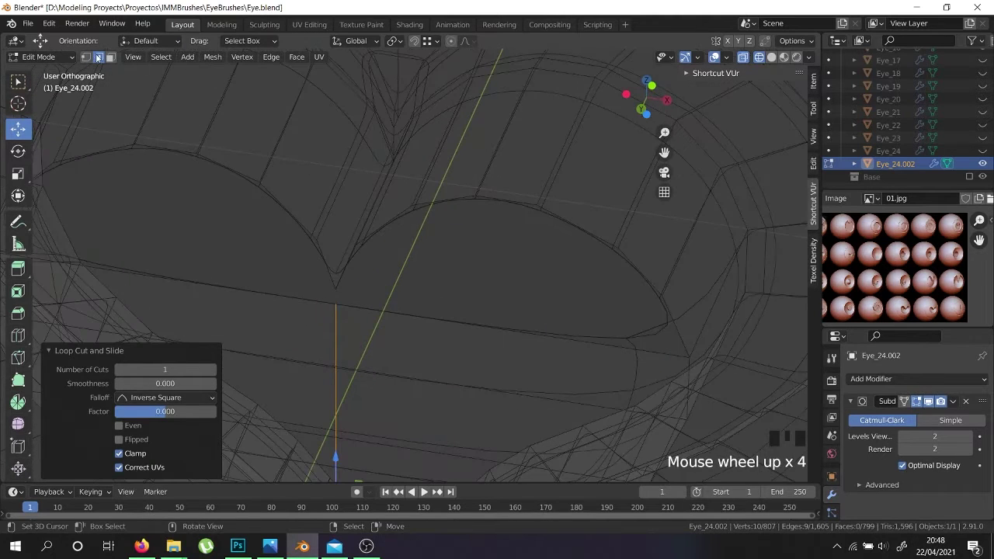
pyautogui.click(86, 56)
pyautogui.rightClick(335, 305)
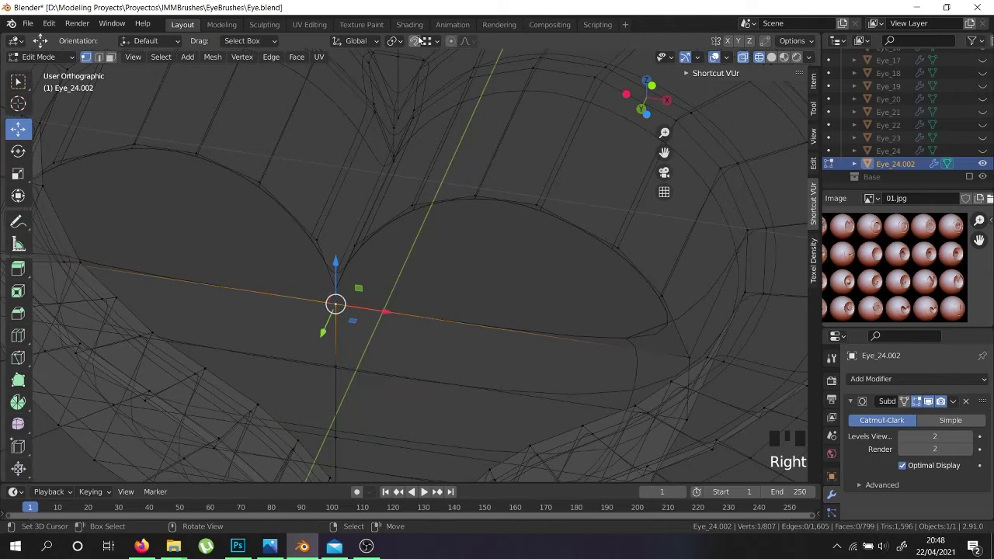
pyautogui.press('g')
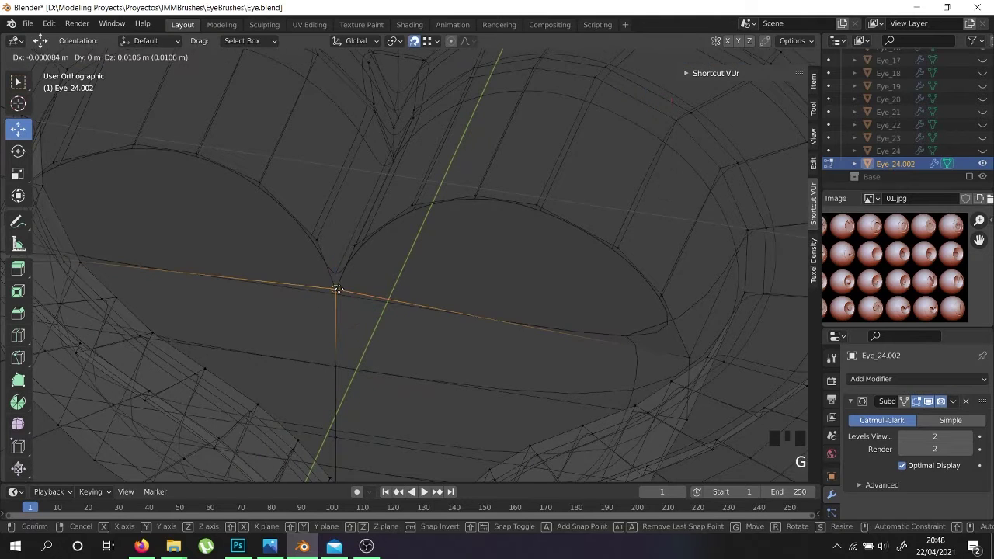
pyautogui.click(339, 289)
# Select the whole mesh and merge overlapping vertices by distance at 0.0001 m.
pyautogui.scroll(-5, 339, 288)
pyautogui.moveTo(339, 289); pyautogui.dragTo(308, 324, button='middle')
pyautogui.press('a')
pyautogui.press('a')
pyautogui.press('a')
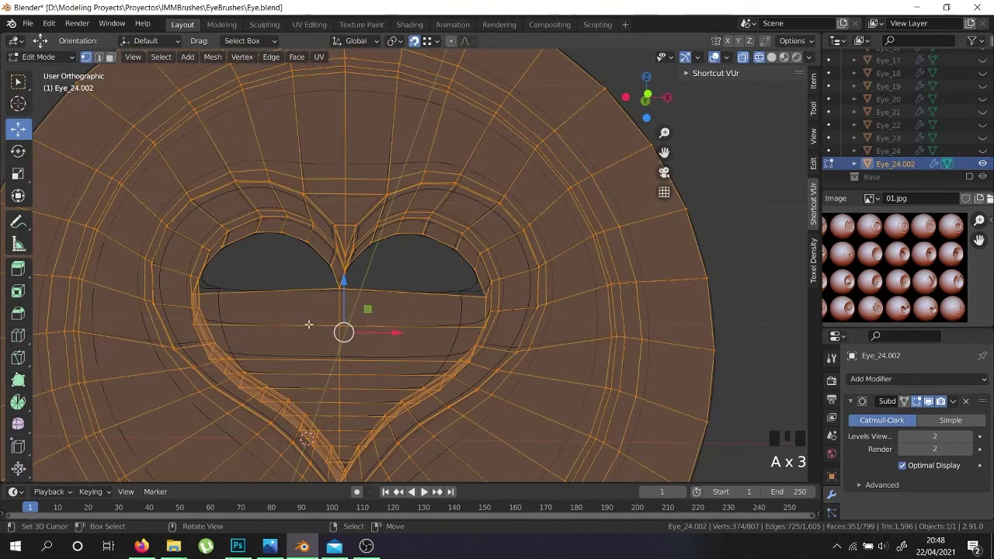
pyautogui.press('w')
pyautogui.moveTo(308, 324)
pyautogui.click(360, 369)
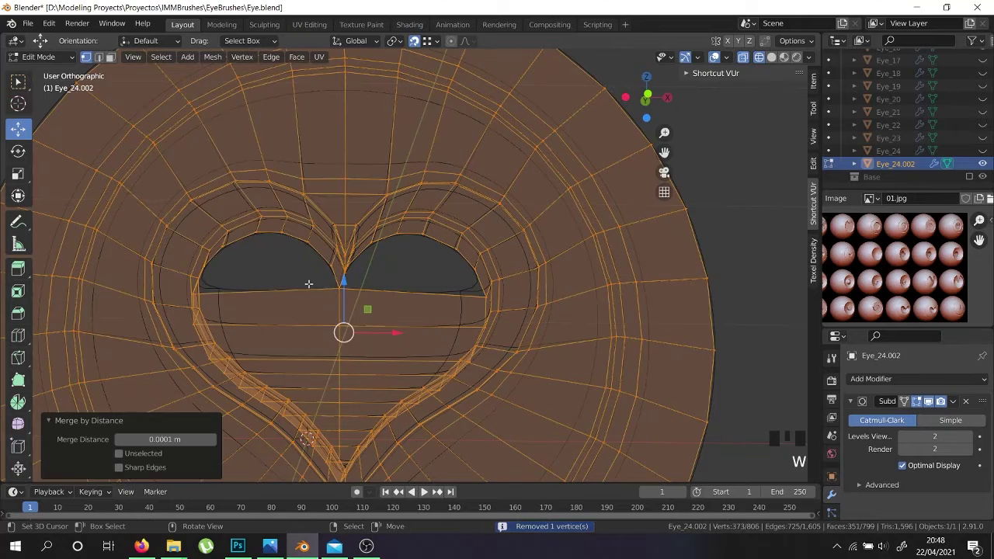
# Fill the left lobe of the heart opening with faces from the cleft up to its upper edge.
pyautogui.rightClick(341, 286)
pyautogui.moveTo(342, 285); pyautogui.dragTo(224, 295, button='middle')
pyautogui.keyDown('shift'); pyautogui.rightClick(207, 291); pyautogui.keyUp('shift')
pyautogui.press('z')
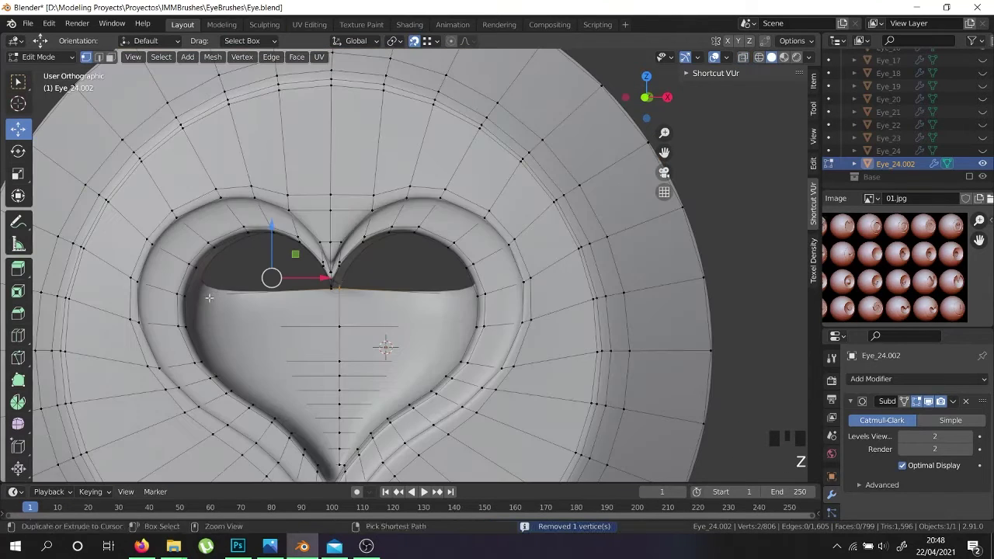
pyautogui.keyDown('shift'); pyautogui.rightClick(197, 295); pyautogui.keyUp('shift')
pyautogui.moveTo(197, 296); pyautogui.dragTo(226, 271, button='middle')
pyautogui.press('z')
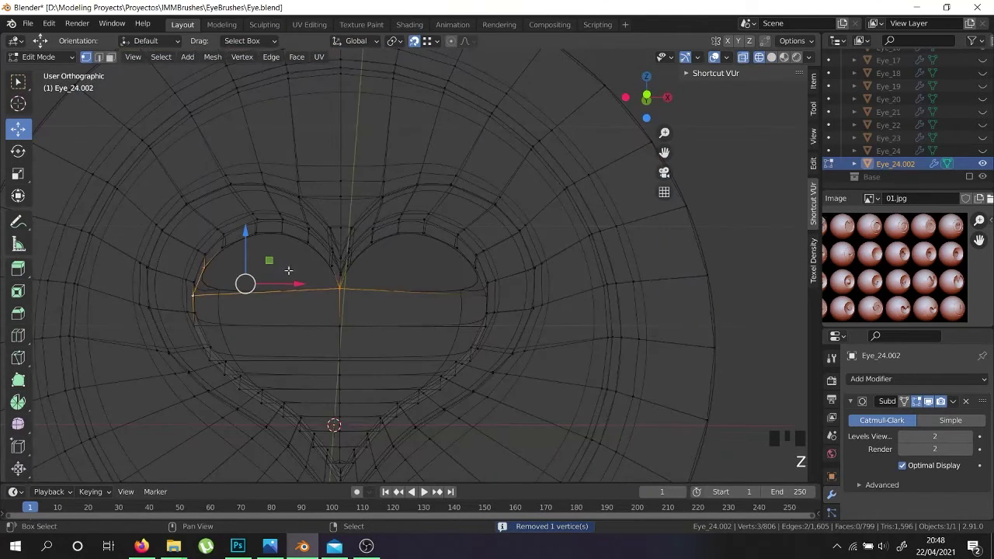
pyautogui.keyDown('shift'); pyautogui.rightClick(332, 269); pyautogui.keyUp('shift')
pyautogui.press('f')
pyautogui.rightClick(202, 266)
pyautogui.keyDown('shift'); pyautogui.rightClick(326, 267); pyautogui.keyUp('shift')
pyautogui.press('f')
pyautogui.press('f')
pyautogui.press('f')
# Fill the right lobe of the heart opening with matching faces up to its upper edge.
pyautogui.rightClick(360, 287)
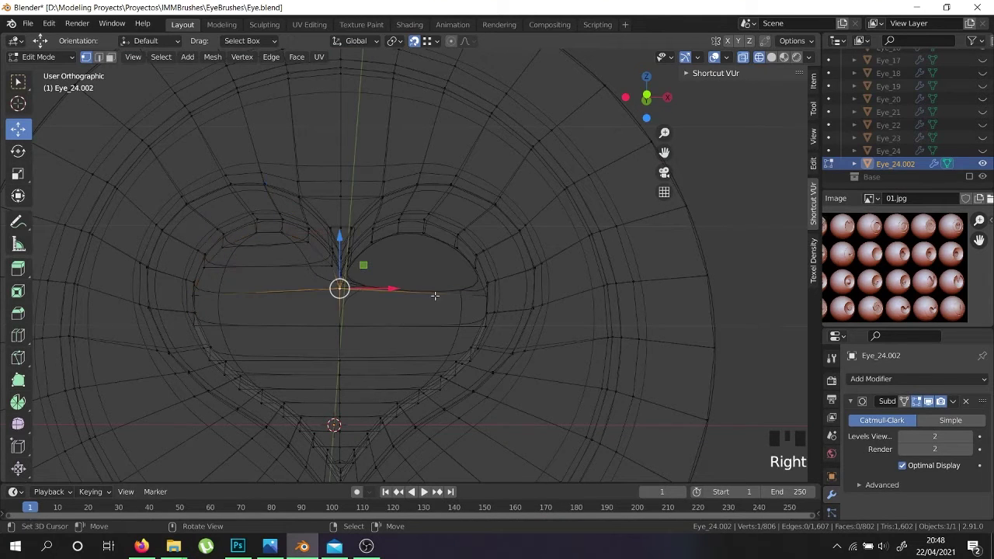
pyautogui.moveTo(482, 292); pyautogui.dragTo(458, 283, button='middle')
pyautogui.scroll(3, 458, 284)
pyautogui.keyDown('shift'); pyautogui.rightClick(335, 257); pyautogui.keyUp('shift')
pyautogui.keyDown('shift'); pyautogui.rightClick(549, 260); pyautogui.keyUp('shift')
pyautogui.press('f')
pyautogui.rightClick(335, 257)
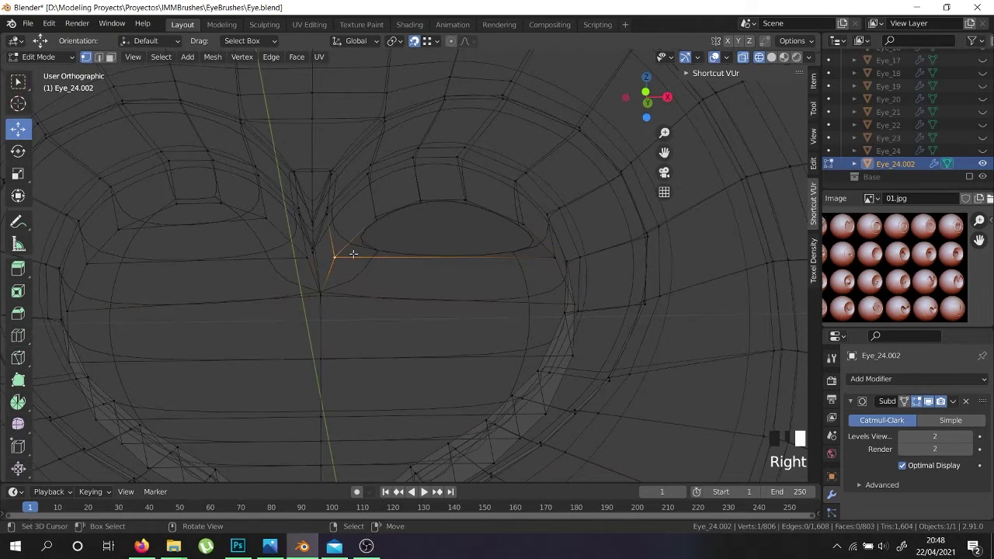
pyautogui.keyDown('shift'); pyautogui.rightClick(530, 254); pyautogui.keyUp('shift')
pyautogui.press('f')
pyautogui.press('f')
pyautogui.press('f')
pyautogui.scroll(-5, 532, 255)
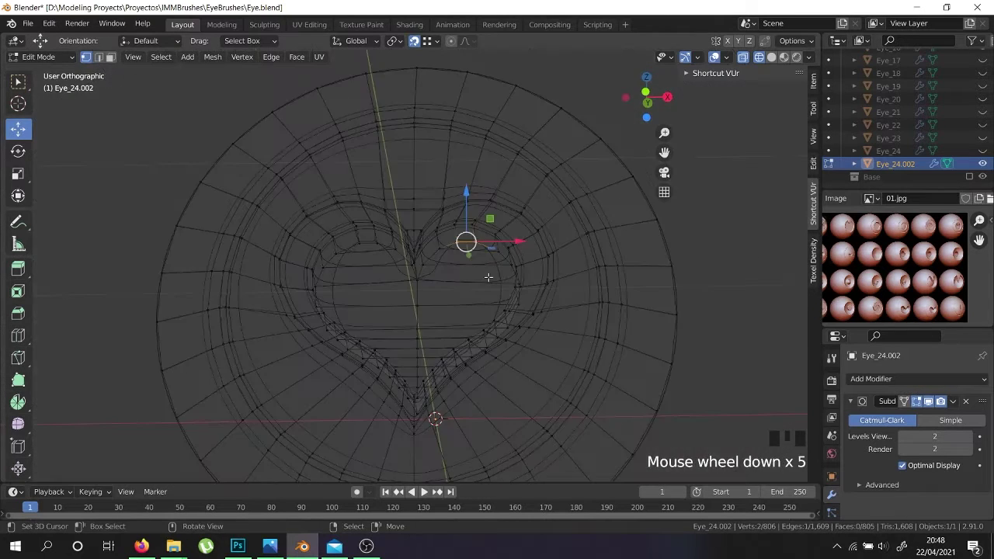
# Add a centred loop cut around the inner side wall of the heart recess.
pyautogui.press('Tab')
pyautogui.press('z')
pyautogui.moveTo(488, 284); pyautogui.dragTo(460, 350, button='middle')
pyautogui.scroll(-3, 518, 334)
pyautogui.press('Tab')
pyautogui.scroll(5, 459, 351)
pyautogui.hotkey('ctrl', 'r')
pyautogui.click(487, 312)
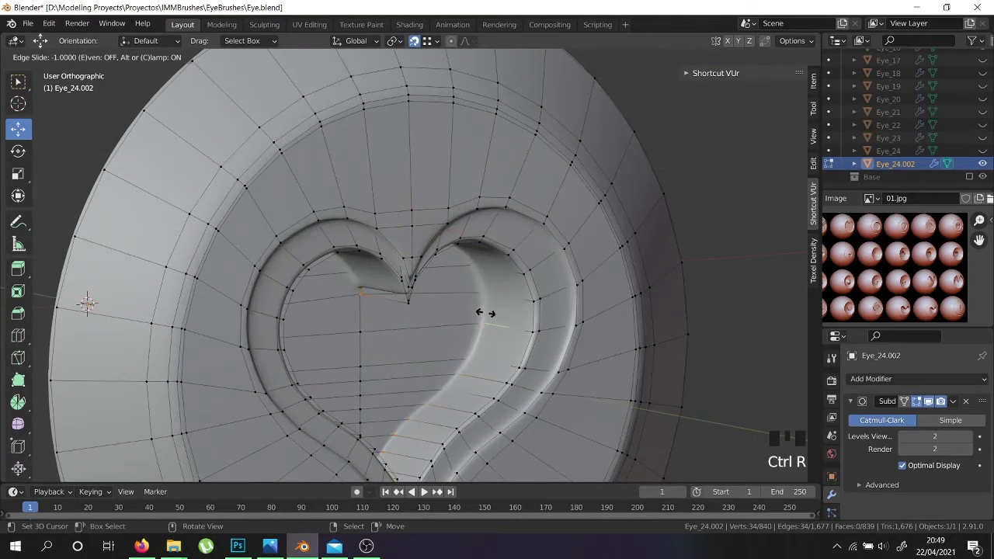
pyautogui.rightClick(481, 312)
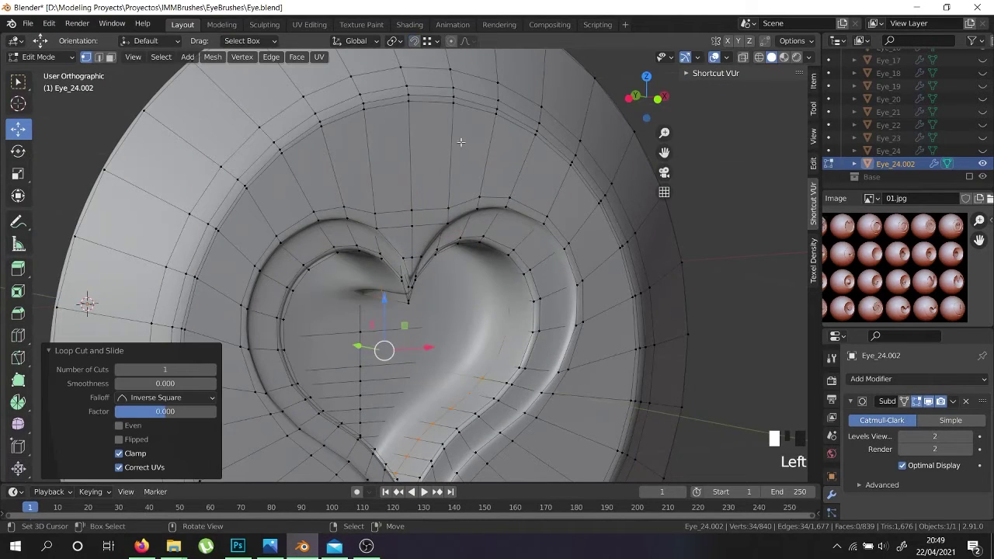
# Turn off snapping and slide the wall's new edge loop toward the recess floor to sharpen the corner.
pyautogui.scroll(2, 438, 92)
pyautogui.moveTo(458, 295); pyautogui.dragTo(497, 337, button='middle')
pyautogui.press('g')
pyautogui.press('g')
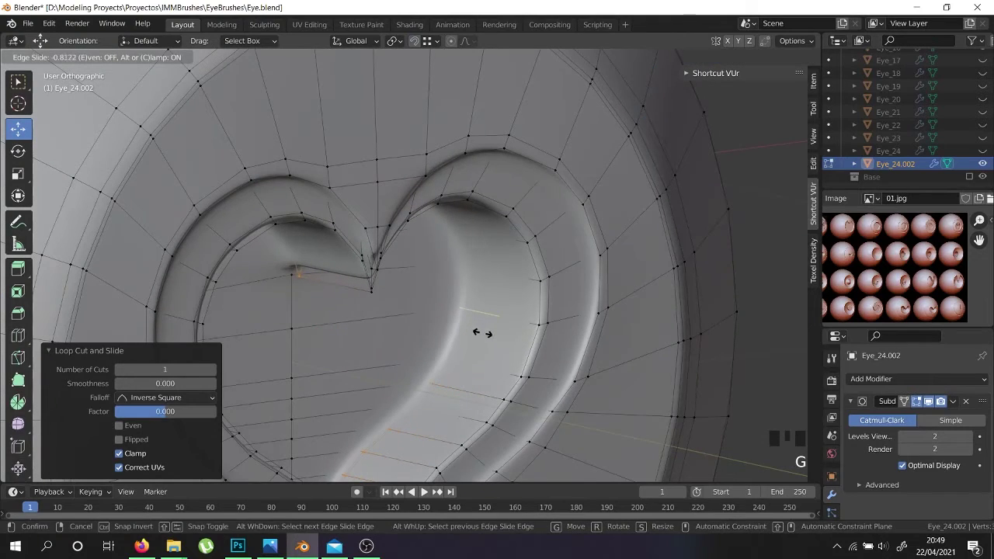
pyautogui.click(479, 333)
pyautogui.scroll(-4, 478, 333)
pyautogui.press('Tab')
pyautogui.moveTo(462, 371); pyautogui.dragTo(404, 347, button='middle')
pyautogui.scroll(-4, 403, 347)
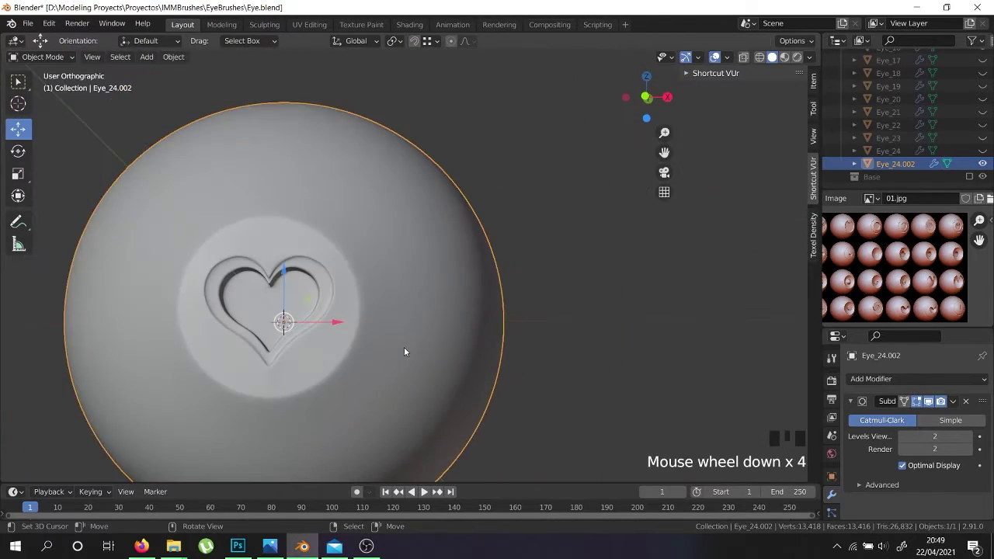
pyautogui.scroll(1, 294, 316)
# Add a centred loop cut in the narrow band along the outer heart outline.
pyautogui.press('Tab')
pyautogui.scroll(5, 294, 316)
pyautogui.moveTo(294, 316); pyautogui.dragTo(442, 251, button='middle')
pyautogui.scroll(3, 443, 250)
pyautogui.hotkey('ctrl', 'r')
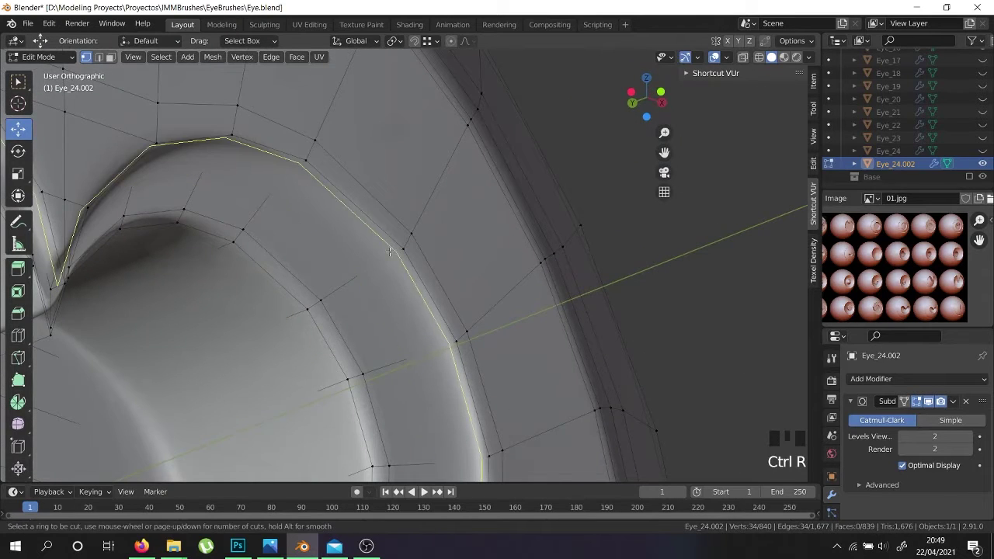
pyautogui.click(393, 247)
pyautogui.rightClick(394, 247)
pyautogui.scroll(2, 428, 268)
pyautogui.press('z')
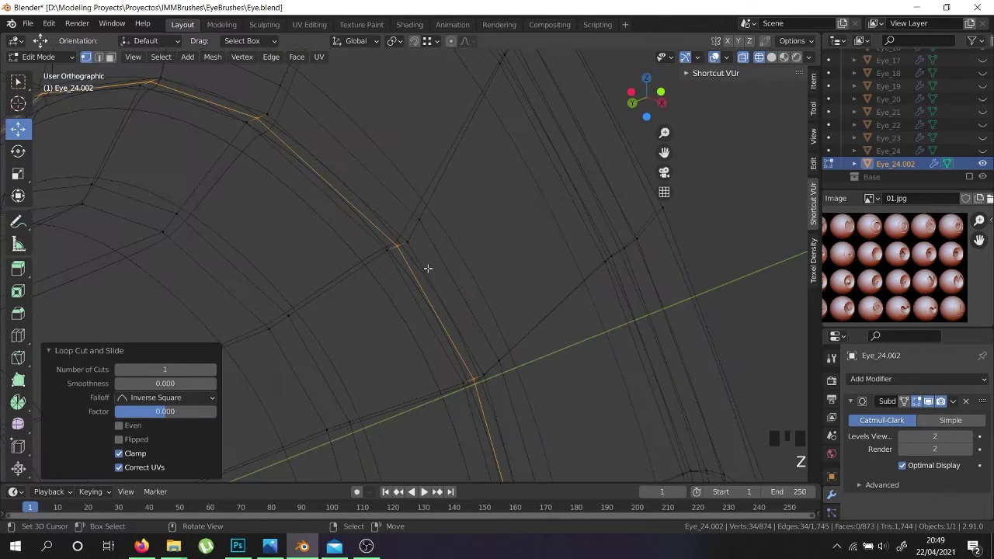
# Bevel the outer heart outline's new edge loop by about 0.0025 m with one segment.
pyautogui.scroll(3, 432, 261)
pyautogui.hotkey('ctrl', 'b')
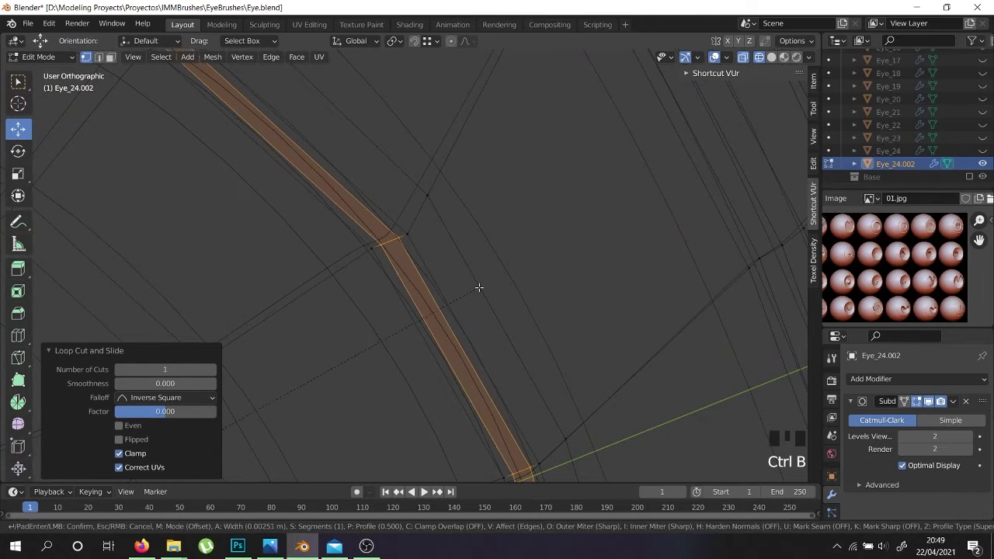
pyautogui.click(481, 287)
pyautogui.scroll(-5, 481, 287)
pyautogui.press('z')
pyautogui.scroll(-3, 479, 289)
pyautogui.press('Tab')
pyautogui.scroll(-5, 475, 310)
pyautogui.moveTo(469, 343)
pyautogui.mouseDown(button='middle')
pyautogui.moveTo(385, 401)
pyautogui.moveTo(544, 215)
pyautogui.moveTo(330, 389)
pyautogui.mouseUp(button='middle')
pyautogui.keyDown('shift'); pyautogui.moveTo(215, 372); pyautogui.dragTo(326, 334, button='middle'); pyautogui.keyUp('shift')
# Select the face rings forming the heart's stepped ledge and move them about 0.022 m along Y into the eye.
pyautogui.press('Tab')
pyautogui.scroll(4, 125, 109)
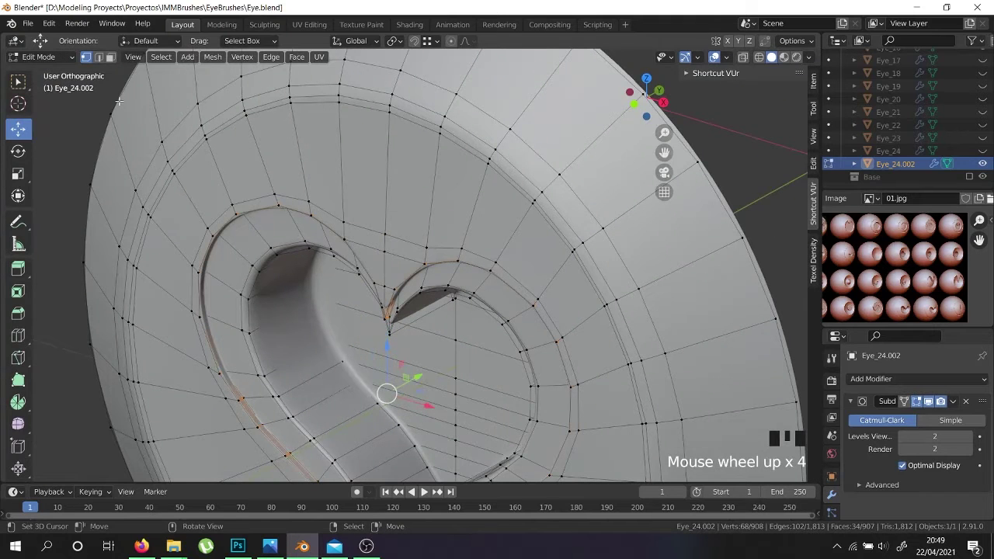
pyautogui.keyDown('alt'); pyautogui.keyDown('shift'); pyautogui.rightClick(255, 237); pyautogui.keyUp('shift'); pyautogui.keyUp('alt')
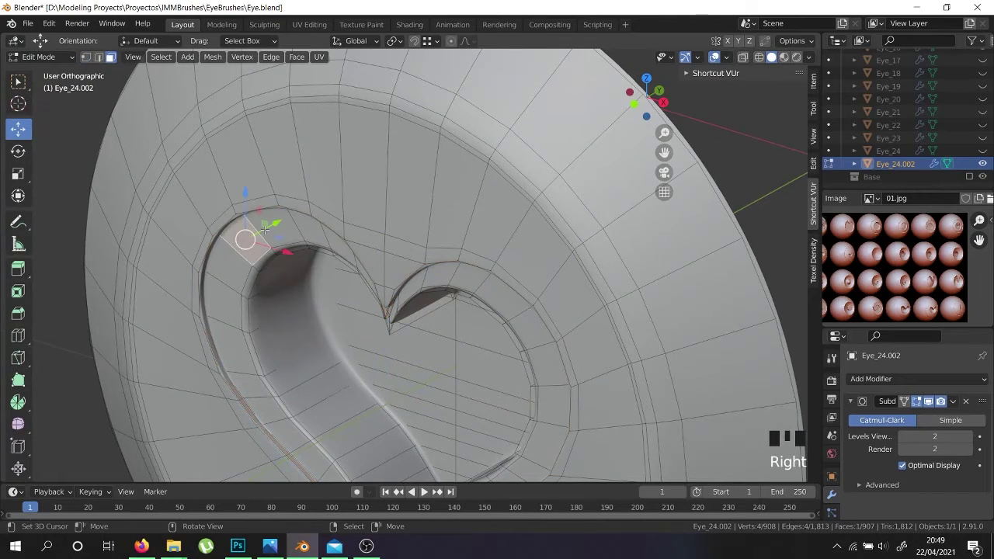
pyautogui.keyDown('alt'); pyautogui.keyDown('shift'); pyautogui.rightClick(262, 232); pyautogui.keyUp('shift'); pyautogui.keyUp('alt')
pyautogui.keyDown('alt'); pyautogui.keyDown('shift'); pyautogui.rightClick(265, 230); pyautogui.keyUp('shift'); pyautogui.keyUp('alt')
pyautogui.keyDown('alt'); pyautogui.keyDown('shift'); pyautogui.rightClick(256, 271); pyautogui.keyUp('shift'); pyautogui.keyUp('alt')
pyautogui.keyDown('shift'); pyautogui.moveTo(240, 387); pyautogui.dragTo(299, 240, button='middle'); pyautogui.keyUp('shift')
pyautogui.moveTo(300, 239); pyautogui.dragTo(357, 256, button='middle')
pyautogui.moveTo(495, 242); pyautogui.dragTo(516, 240)
# Select the edge loop beside the heart's stepped ledge and move it inward along Y.
pyautogui.hotkey('shift', 'z')
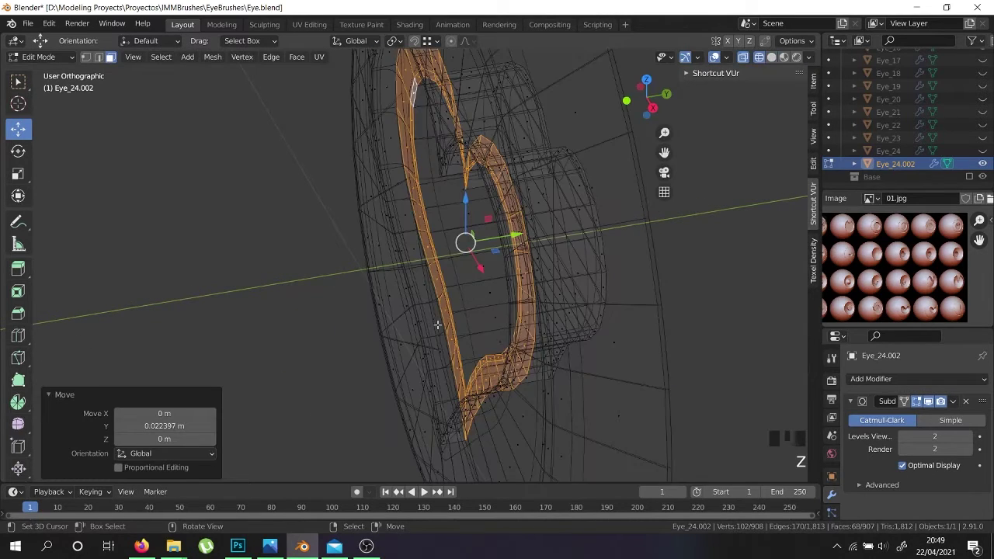
pyautogui.scroll(4, 436, 324)
pyautogui.click(85, 58)
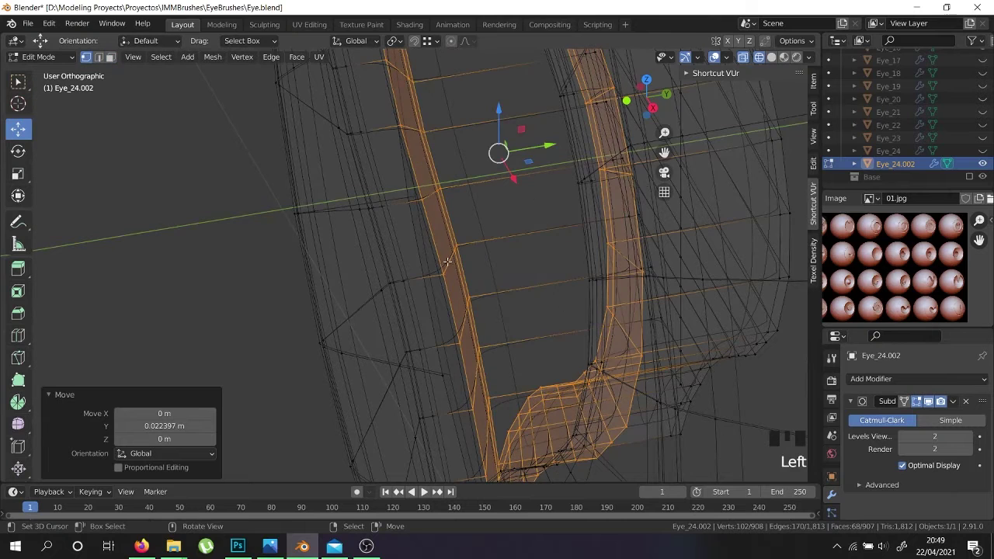
pyautogui.rightClick(406, 282)
pyautogui.keyDown('alt'); pyautogui.keyDown('shift'); pyautogui.rightClick(410, 298); pyautogui.keyUp('shift'); pyautogui.keyUp('alt')
pyautogui.moveTo(504, 152); pyautogui.dragTo(539, 148)
pyautogui.hotkey('shift', 'z')
pyautogui.scroll(-6, 497, 223)
pyautogui.press('Tab')
pyautogui.moveTo(498, 224); pyautogui.dragTo(544, 217, button='middle')
pyautogui.scroll(-5, 629, 205)
pyautogui.scroll(-2, 543, 218)
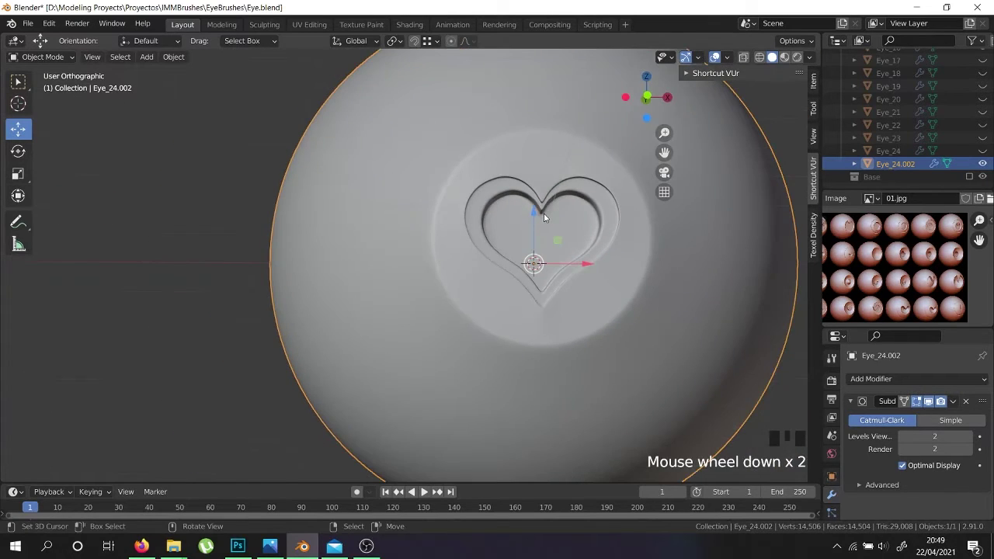
# Select the vertices around the notch between the heart's two lobes and move them slightly down along Z.
pyautogui.press('KP_1')
pyautogui.press('Tab')
pyautogui.scroll(5, 543, 218)
pyautogui.click(502, 218)
pyautogui.moveTo(502, 218); pyautogui.dragTo(516, 194, button='middle')
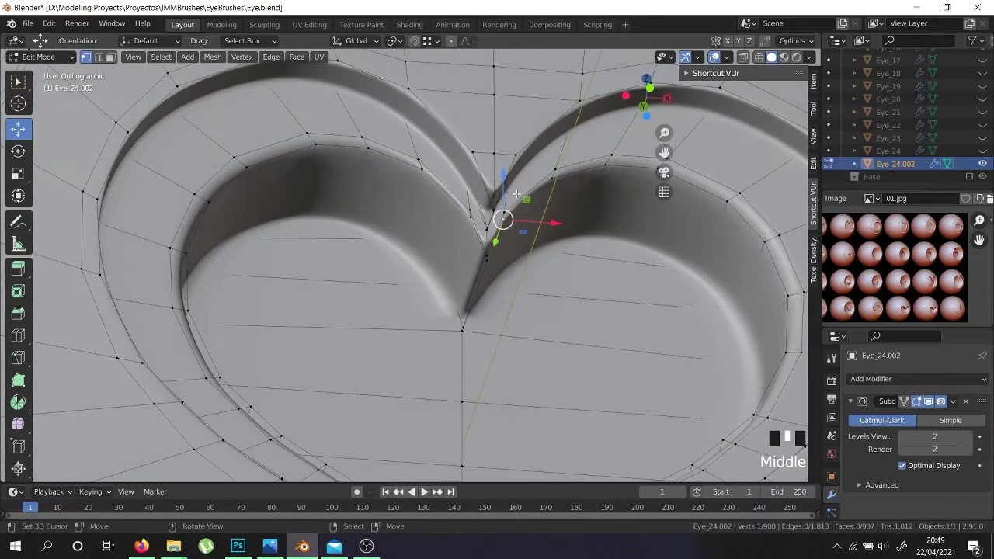
pyautogui.keyDown('shift'); pyautogui.rightClick(476, 237); pyautogui.keyUp('shift')
pyautogui.keyDown('shift'); pyautogui.rightClick(472, 242); pyautogui.keyUp('shift')
pyautogui.press('z')
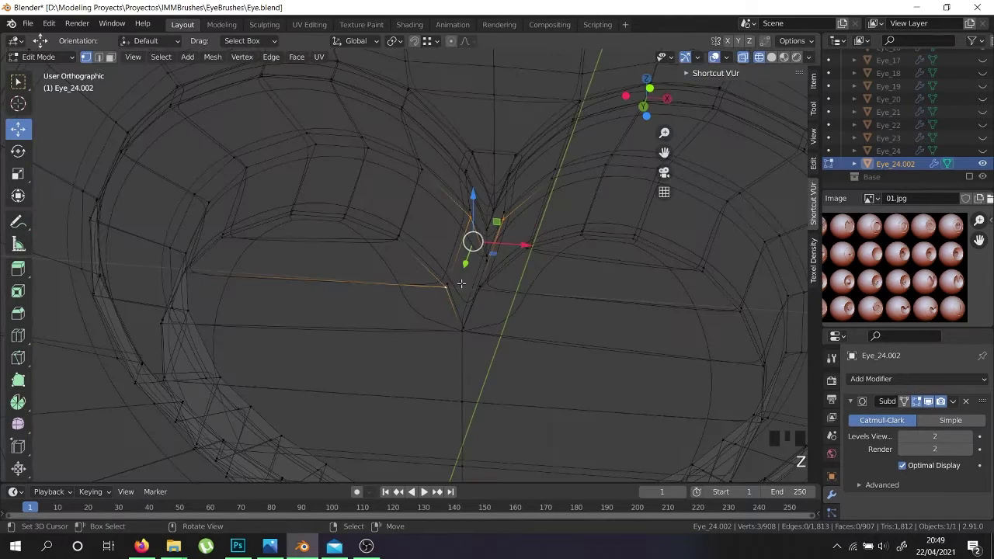
pyautogui.moveTo(489, 291); pyautogui.dragTo(489, 243, button='middle')
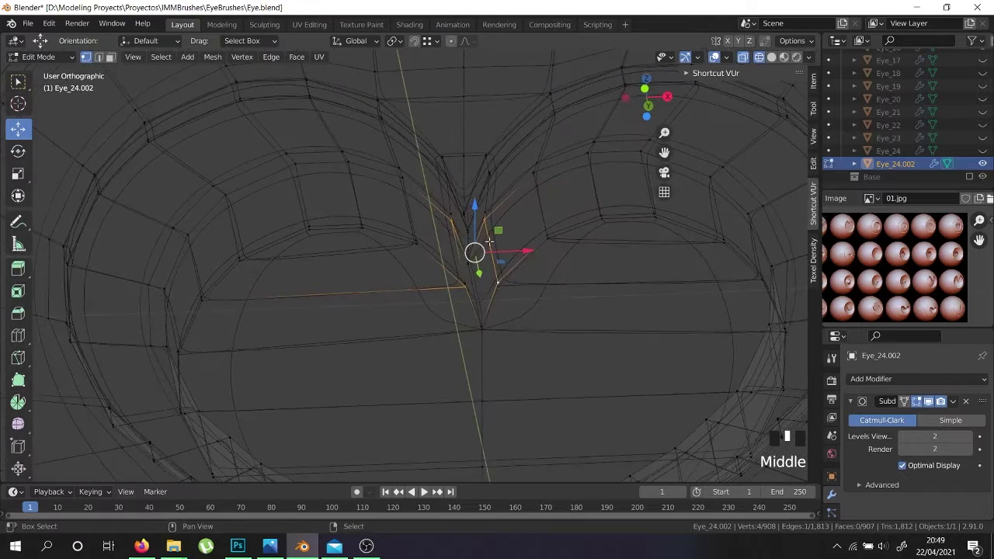
pyautogui.keyDown('shift'); pyautogui.rightClick(503, 282); pyautogui.keyUp('shift')
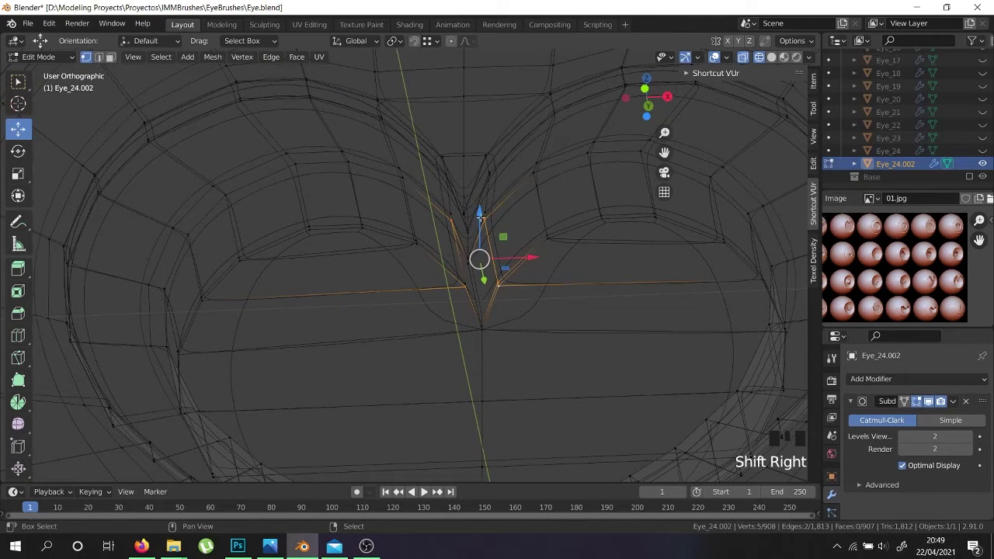
pyautogui.keyDown('shift'); pyautogui.rightClick(480, 217); pyautogui.keyUp('shift')
pyautogui.keyDown('shift'); pyautogui.rightClick(454, 280); pyautogui.keyUp('shift')
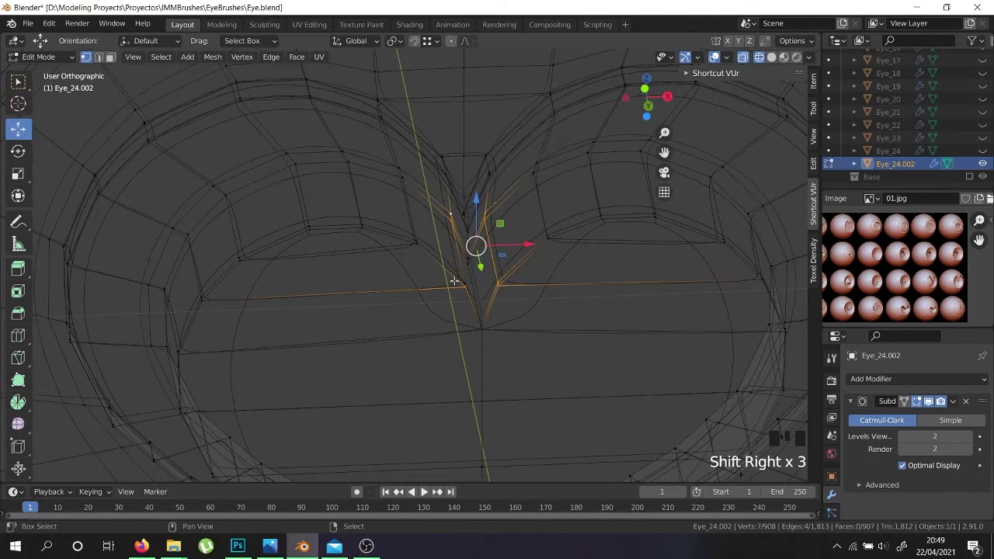
pyautogui.moveTo(461, 284); pyautogui.dragTo(507, 318, button='middle')
pyautogui.press('z')
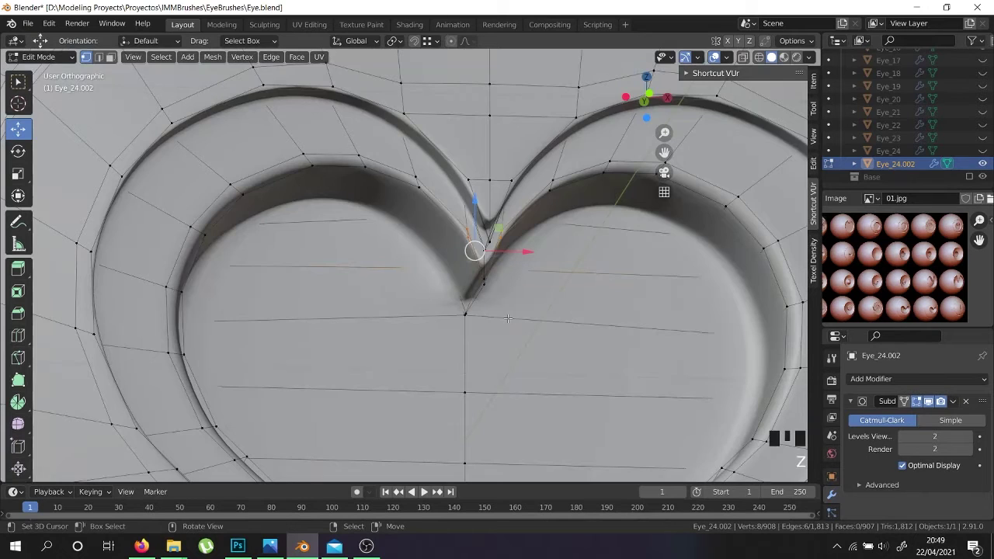
pyautogui.press('KP_1')
pyautogui.moveTo(476, 208); pyautogui.dragTo(487, 224)
pyautogui.press('Tab')
pyautogui.scroll(-8, 488, 225)
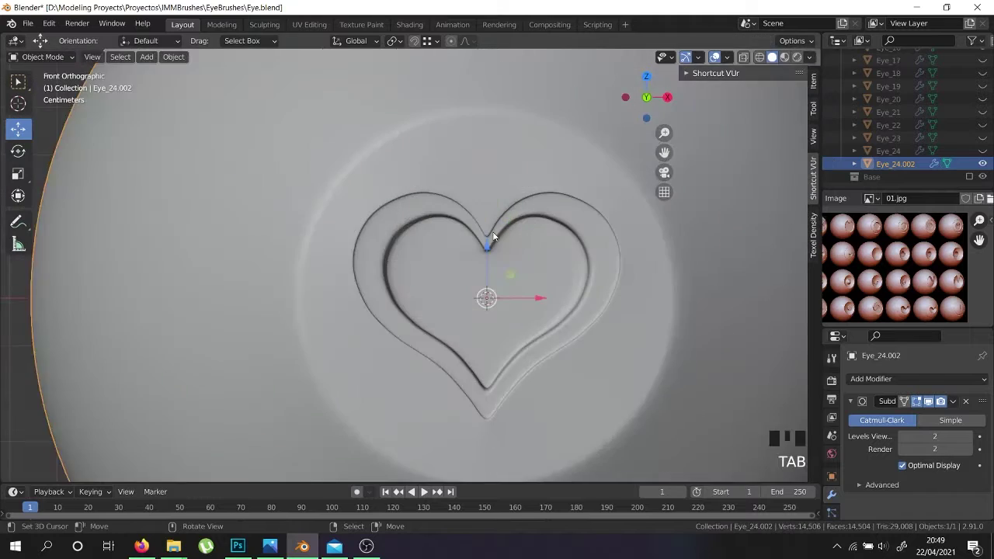
# Reveal all hidden geometry of the eye mesh and return to Object Mode.
pyautogui.scroll(5, 518, 274)
pyautogui.moveTo(518, 274); pyautogui.dragTo(458, 317, button='middle')
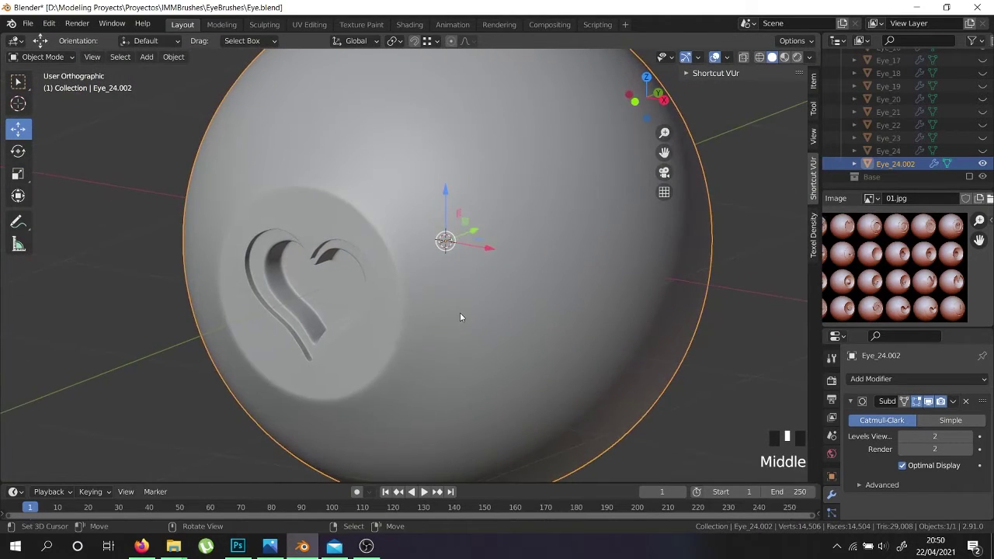
pyautogui.press('Tab')
pyautogui.press('Tab')
pyautogui.press('Tab')
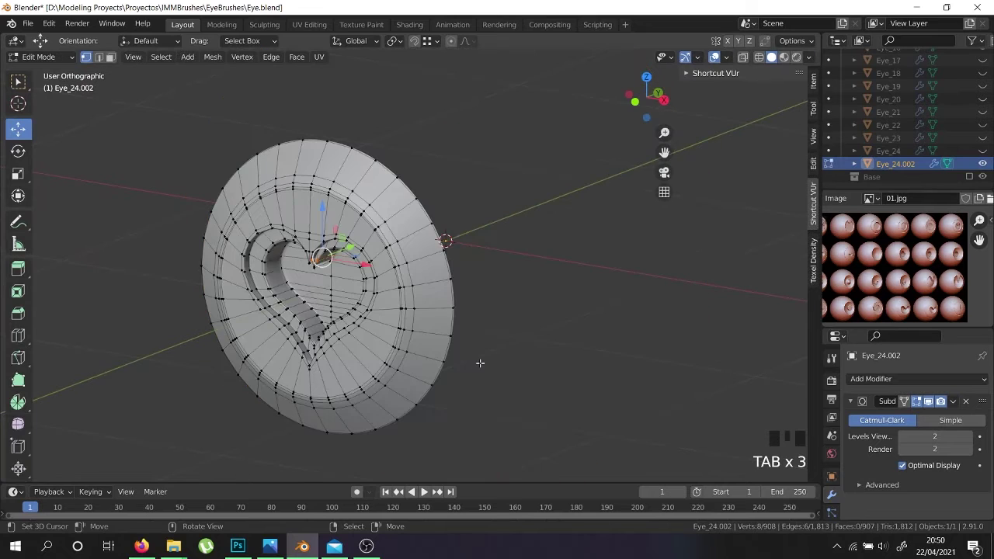
pyautogui.hotkey('alt', 'h')
pyautogui.scroll(-3, 479, 363)
pyautogui.press('Tab')
pyautogui.moveTo(480, 362); pyautogui.dragTo(565, 325, button='middle')
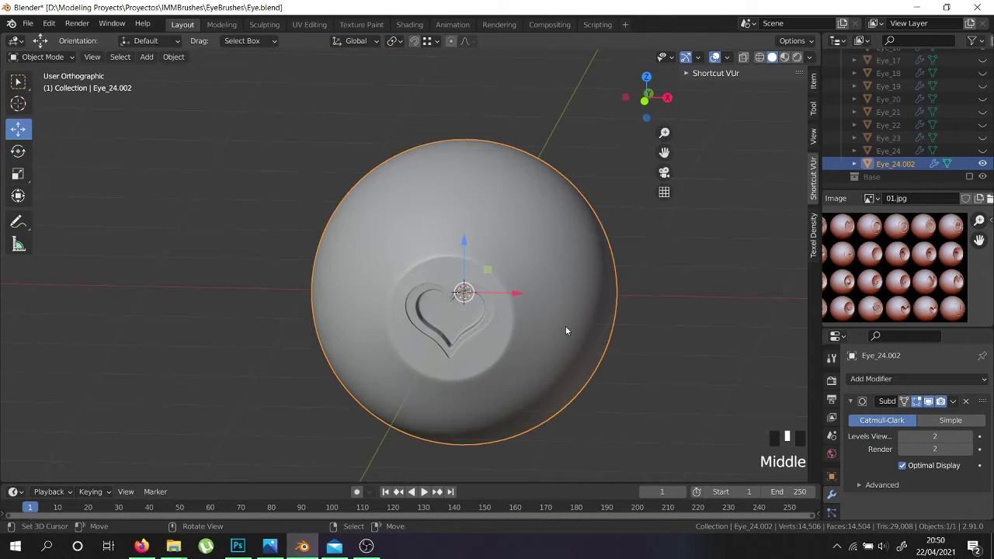
# Rename the stepped-heart eye object as Eye_25 and save the file.
pyautogui.tripleClick(901, 166)
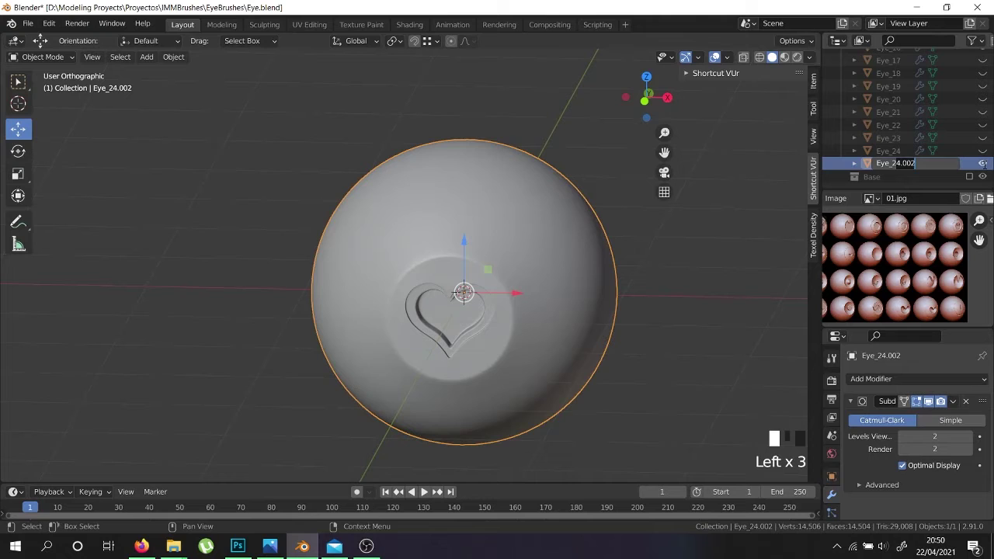
pyautogui.press('Return')
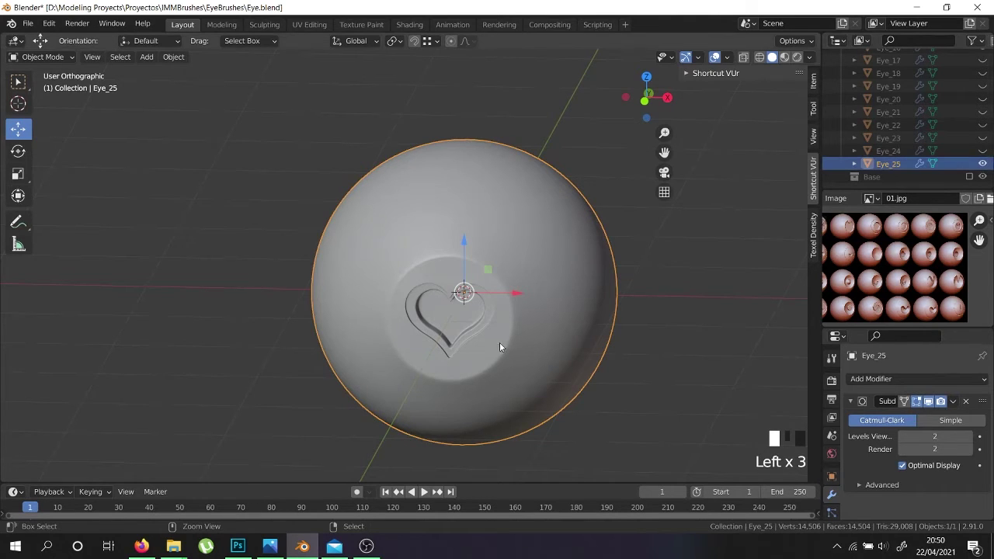
pyautogui.hotkey('ctrl', 's')
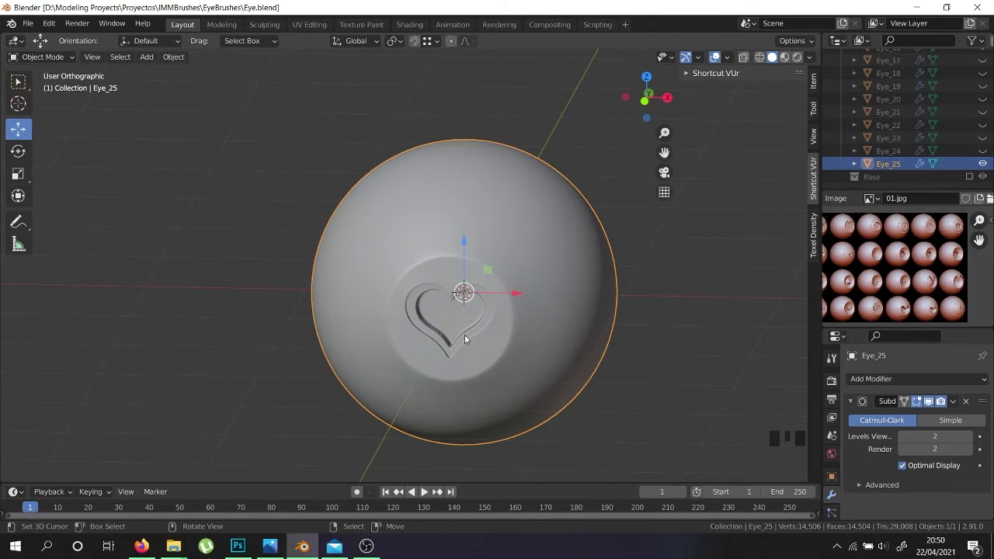
# Select all floor faces of the heart recess, duplicate them in place and separate the copy into its own object.
pyautogui.press('Tab')
pyautogui.scroll(5, 464, 292)
pyautogui.rightClick(434, 303)
pyautogui.moveTo(435, 303); pyautogui.dragTo(371, 261, button='middle')
pyautogui.moveTo(468, 314); pyautogui.dragTo(444, 341, button='middle')
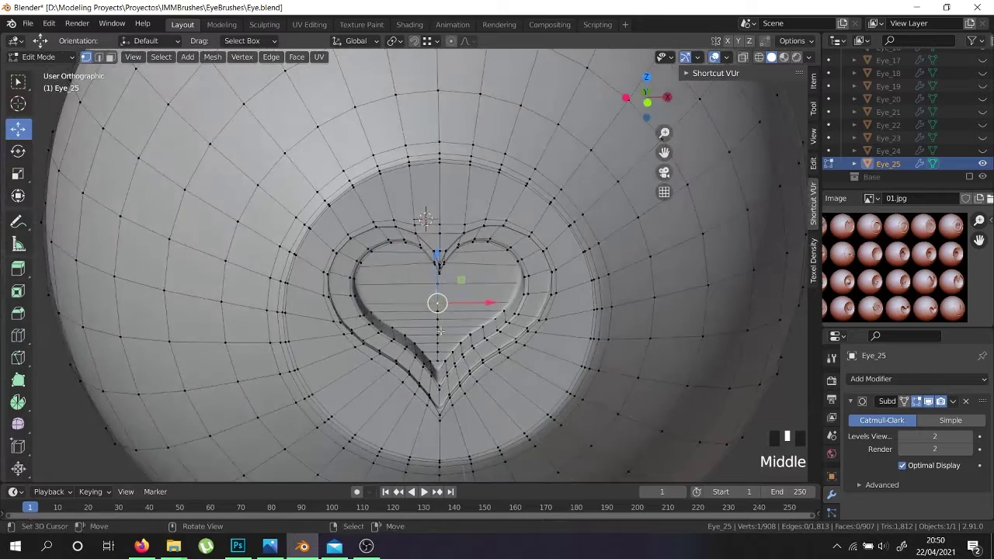
pyautogui.scroll(3, 443, 349)
pyautogui.click(110, 58)
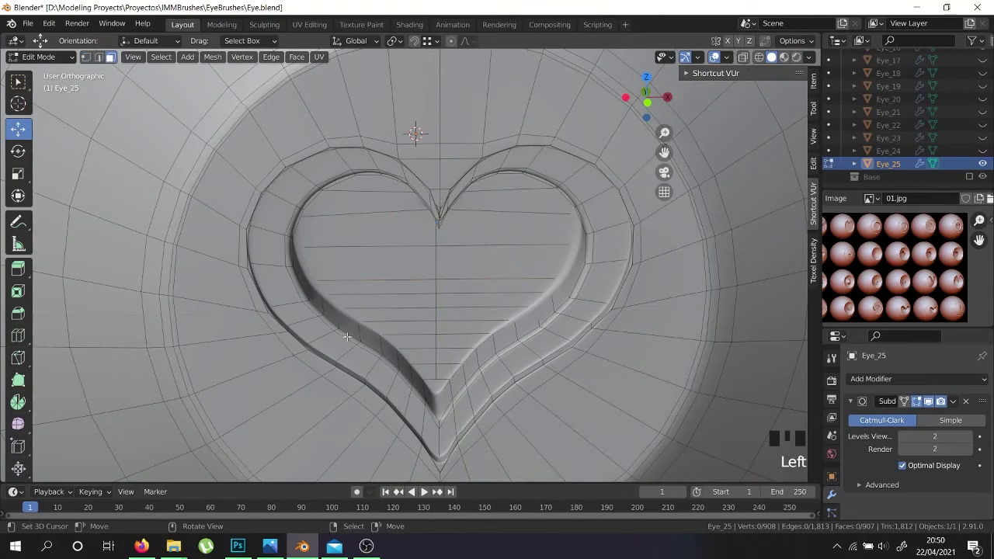
pyautogui.scroll(2, 348, 337)
pyautogui.rightClick(452, 392)
pyautogui.keyDown('ctrl'); pyautogui.rightClick(386, 133); pyautogui.keyUp('ctrl')
pyautogui.moveTo(386, 133); pyautogui.dragTo(532, 76, button='middle')
pyautogui.keyDown('shift'); pyautogui.rightClick(547, 76); pyautogui.keyUp('shift')
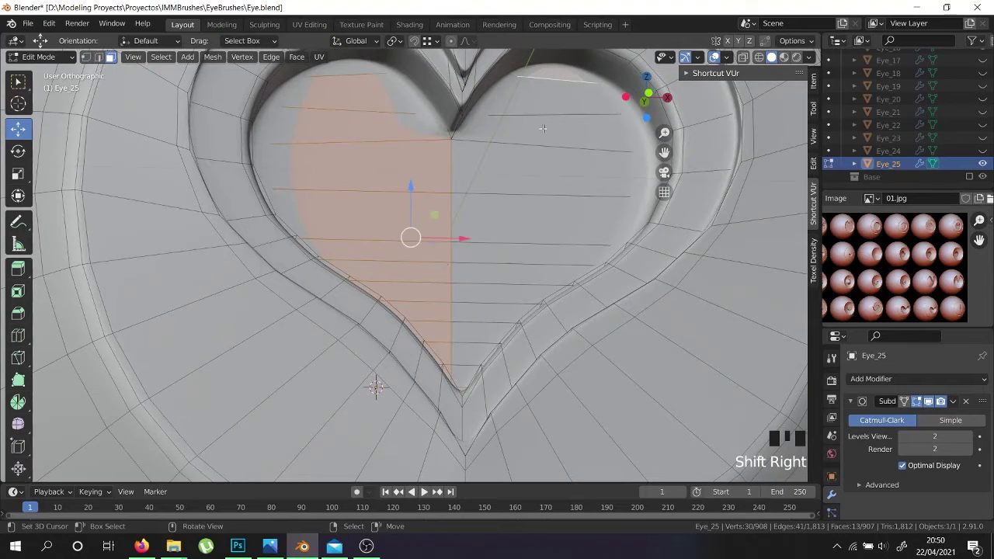
pyautogui.keyDown('ctrl'); pyautogui.rightClick(469, 373); pyautogui.keyUp('ctrl')
pyautogui.moveTo(469, 372); pyautogui.dragTo(496, 378, button='middle')
pyautogui.hotkey('shift', 'd')
pyautogui.rightClick(690, 367)
pyautogui.press('p')
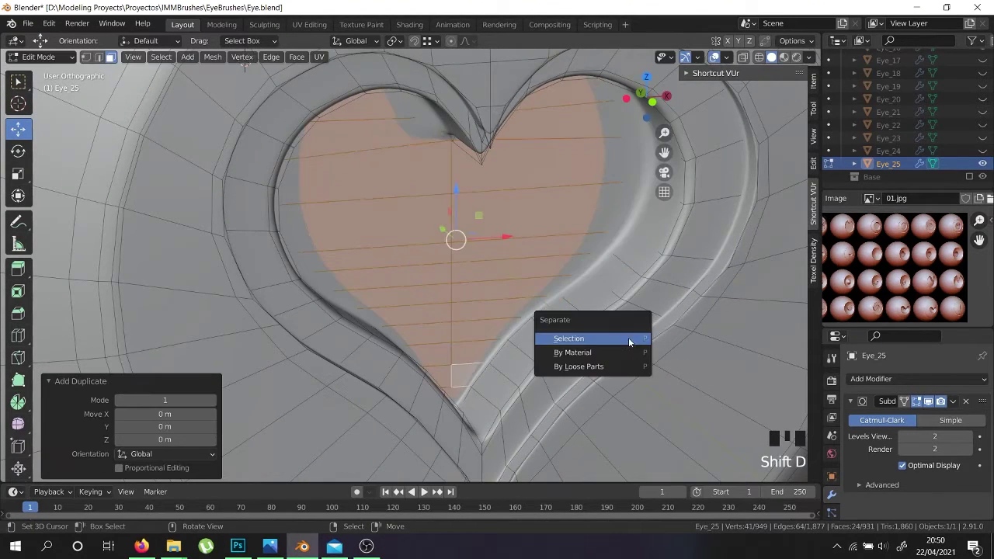
pyautogui.click(628, 337)
pyautogui.press('Tab')
# Duplicate the separated heart object in place, move the copy to the Base collection and hide Eye_25.
pyautogui.rightClick(522, 253)
pyautogui.scroll(-5, 520, 253)
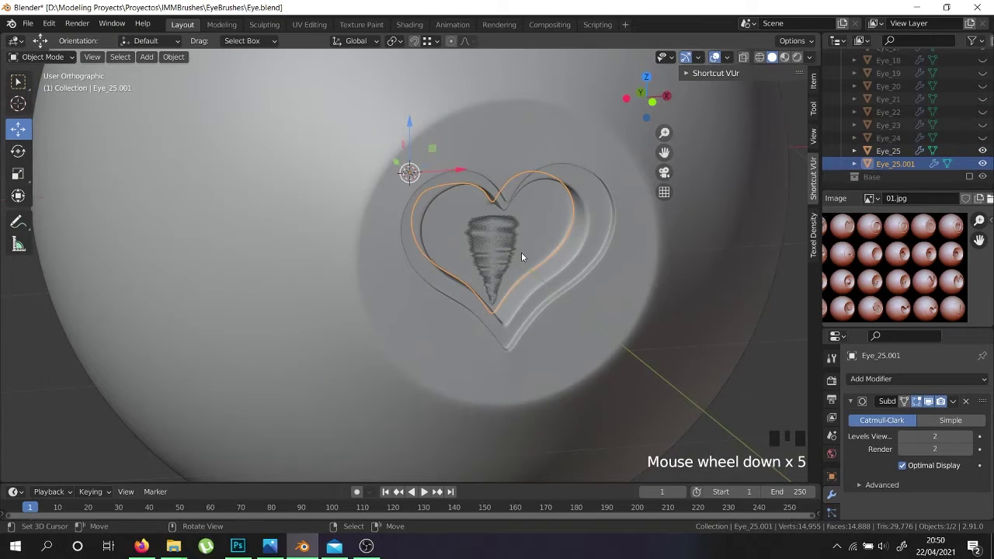
pyautogui.hotkey('shift', 'd')
pyautogui.rightClick(629, 321)
pyautogui.press('m')
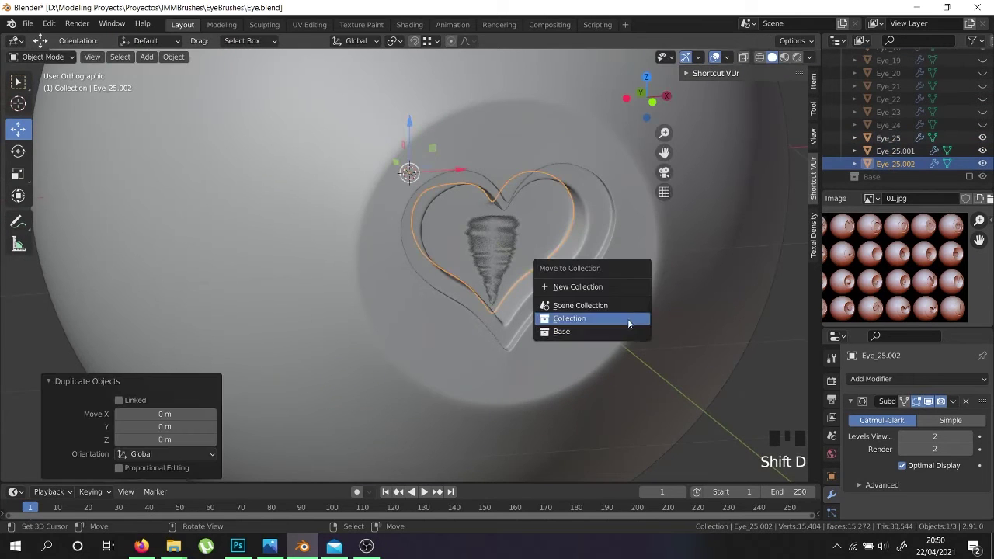
pyautogui.click(621, 332)
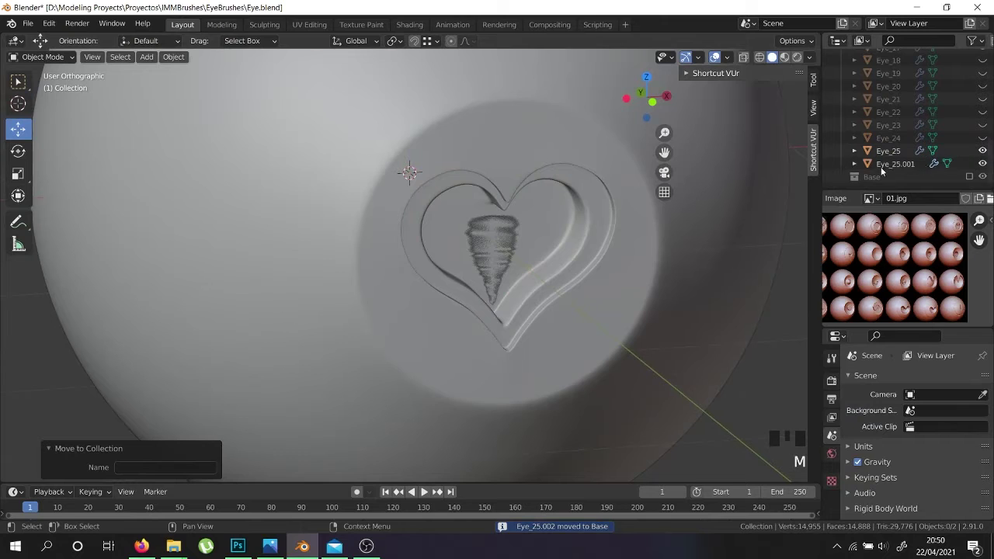
pyautogui.click(982, 151)
# Delete the faces on the negative X half of the flat heart mesh Eye_25.001.
pyautogui.rightClick(510, 265)
pyautogui.moveTo(511, 265); pyautogui.dragTo(481, 237, button='middle')
pyautogui.press('Tab')
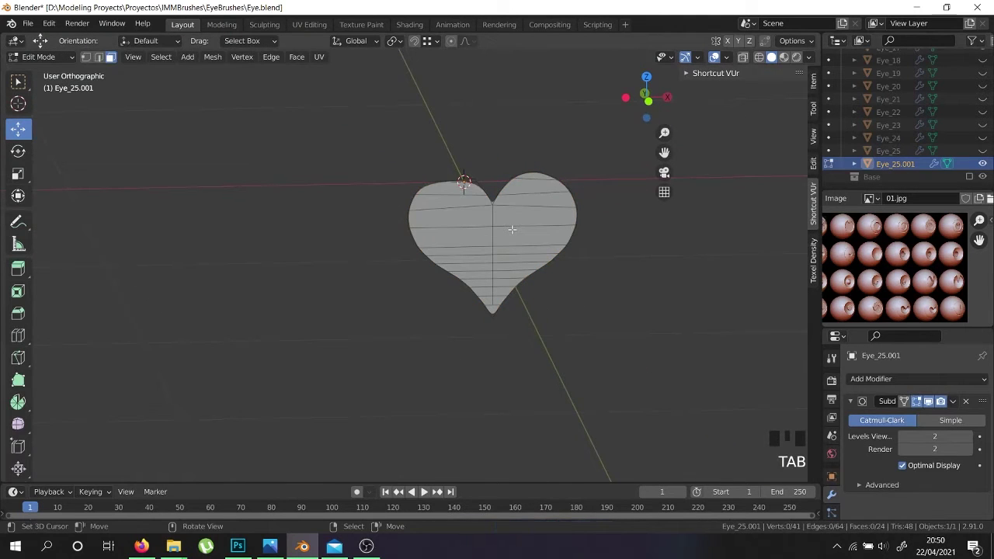
pyautogui.press('KP_1')
pyautogui.scroll(-4, 511, 229)
pyautogui.keyDown('shift'); pyautogui.moveTo(446, 136); pyautogui.dragTo(435, 238, button='middle'); pyautogui.keyUp('shift')
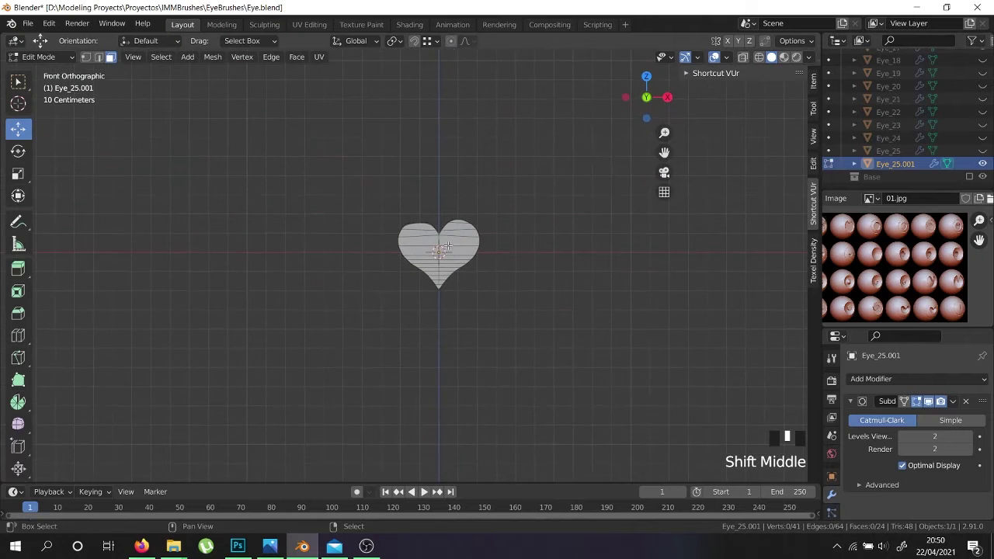
pyautogui.scroll(4, 435, 238)
pyautogui.press('z')
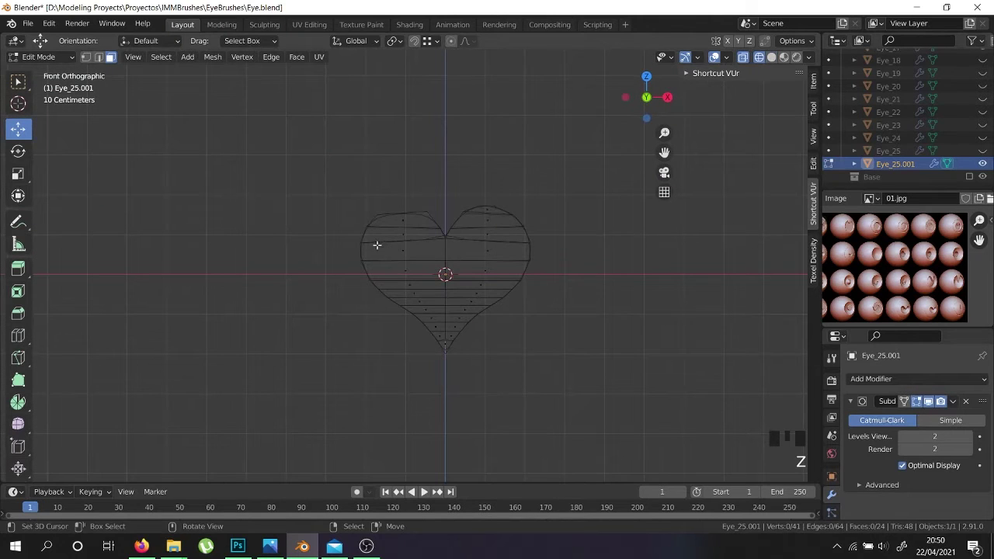
pyautogui.press('b')
pyautogui.moveTo(271, 141); pyautogui.dragTo(448, 413)
pyautogui.scroll(3, 453, 352)
pyautogui.press('x')
pyautogui.click(416, 343)
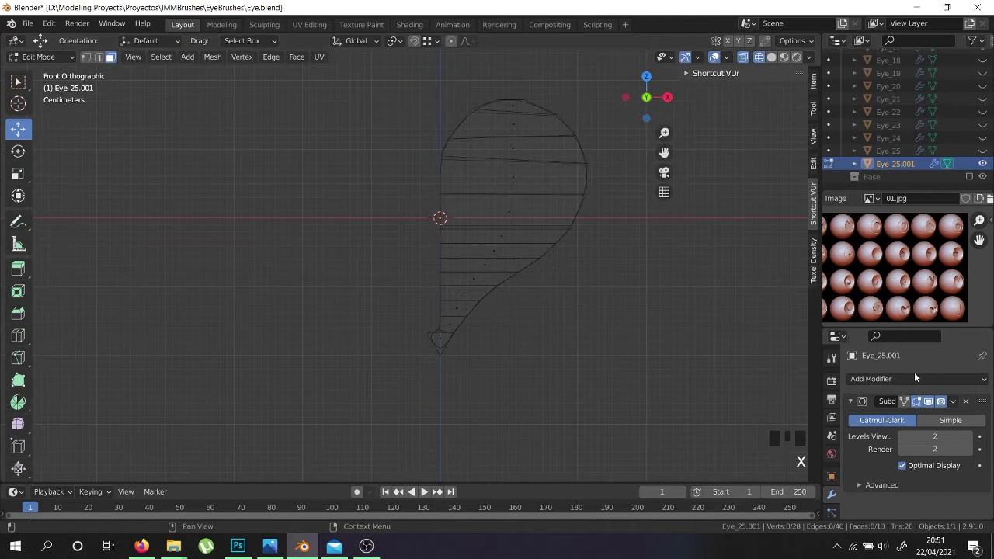
# Add a Mirror modifier on the X axis to the half heart and enable Clipping.
pyautogui.click(866, 380)
pyautogui.click(722, 224)
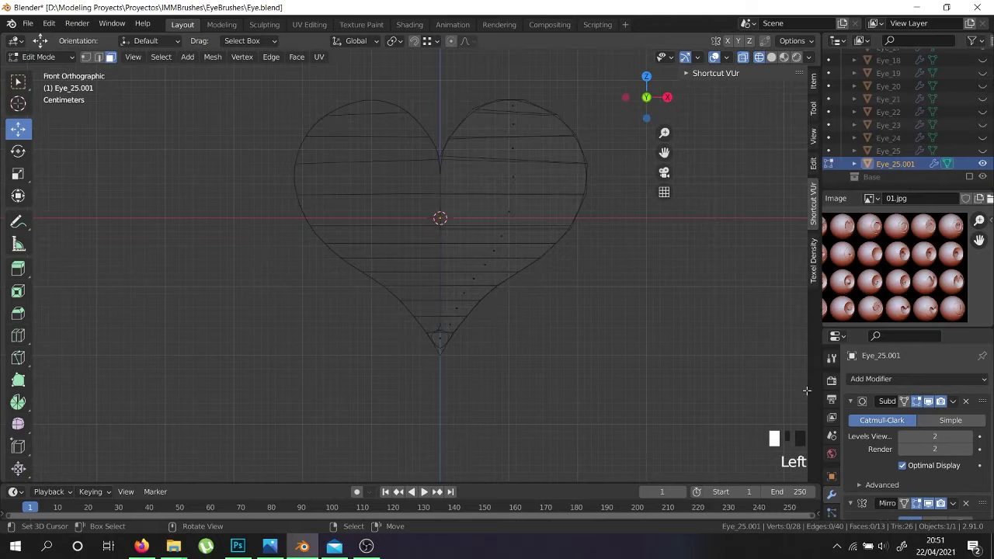
pyautogui.scroll(-3, 918, 495)
pyautogui.click(902, 479)
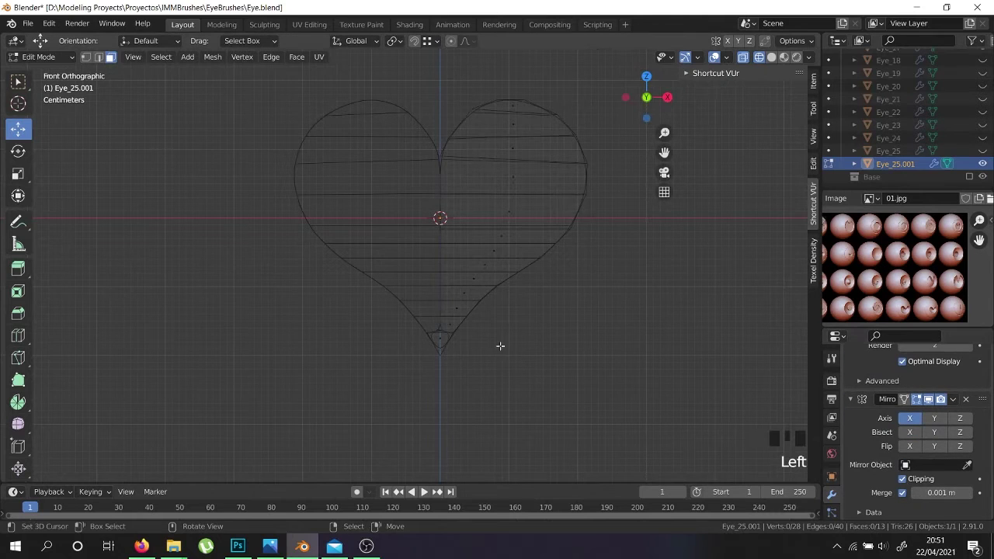
# Move the stray vertex near the heart's lower tip onto the centre line and merge all vertices by a distance of 0.0001 m.
pyautogui.scroll(9, 499, 346)
pyautogui.click(86, 56)
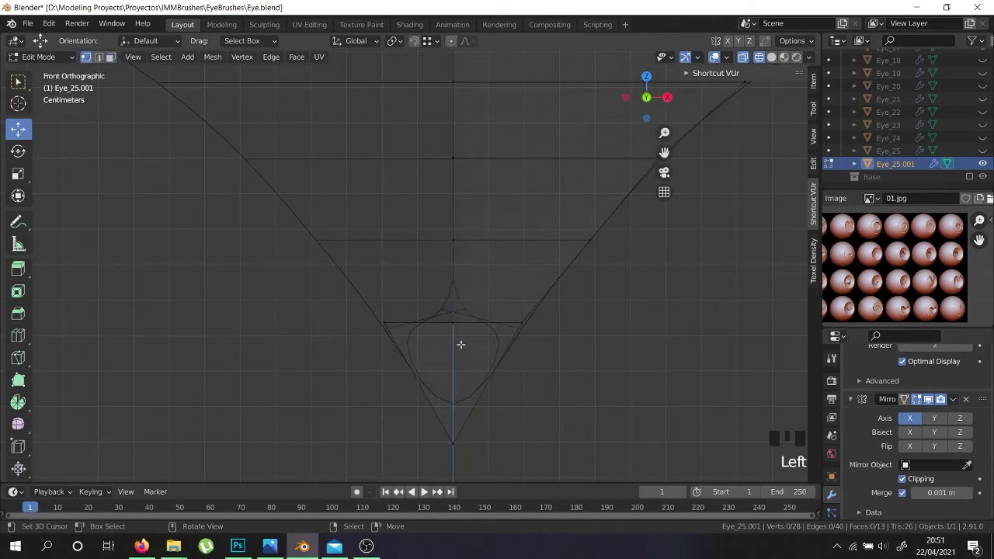
pyautogui.moveTo(437, 323); pyautogui.dragTo(557, 333)
pyautogui.press('a')
pyautogui.press('a')
pyautogui.press('a')
pyautogui.rightClick(557, 333)
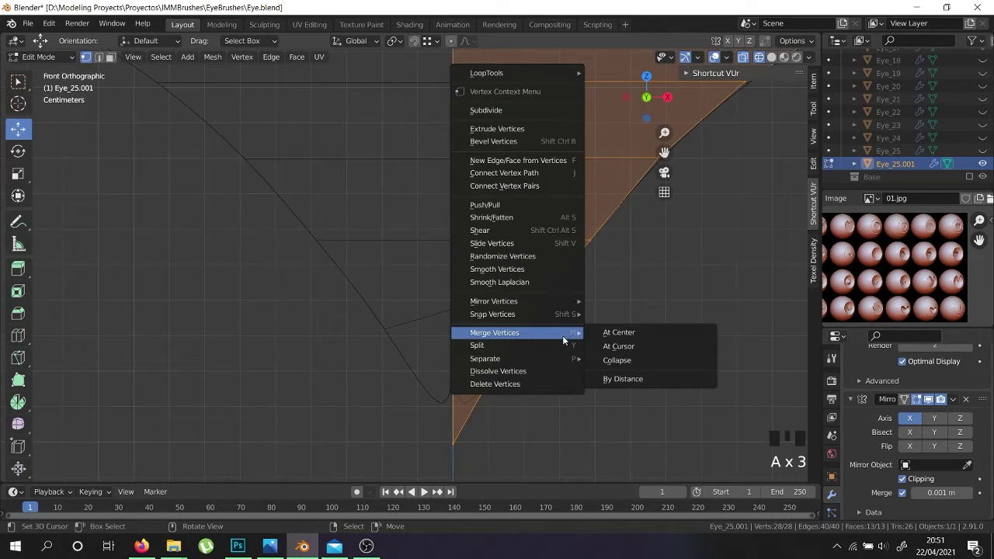
pyautogui.click(624, 379)
pyautogui.scroll(-5, 577, 377)
pyautogui.scroll(2, 526, 403)
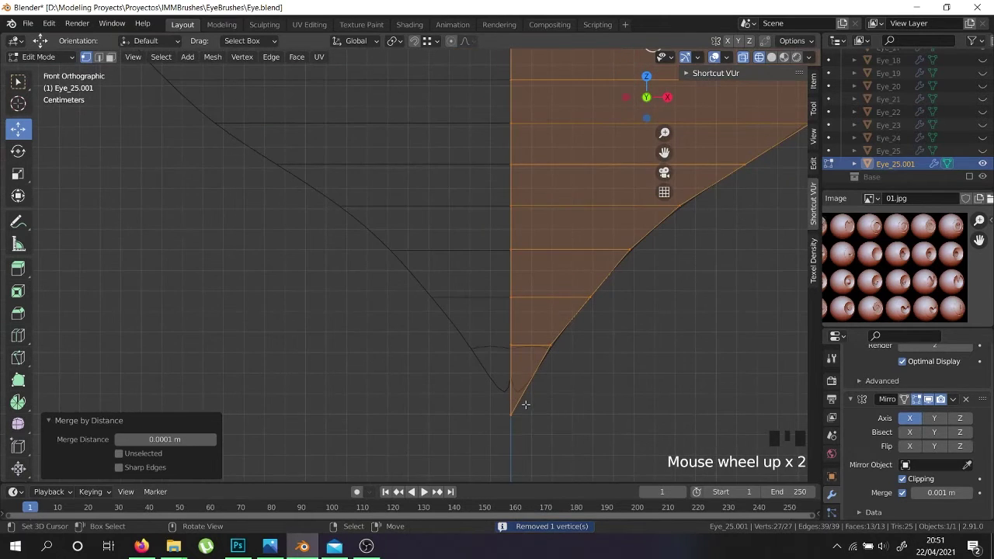
# Remove the Subdivision modifier from the flat heart and return to Object Mode.
pyautogui.scroll(3, 944, 426)
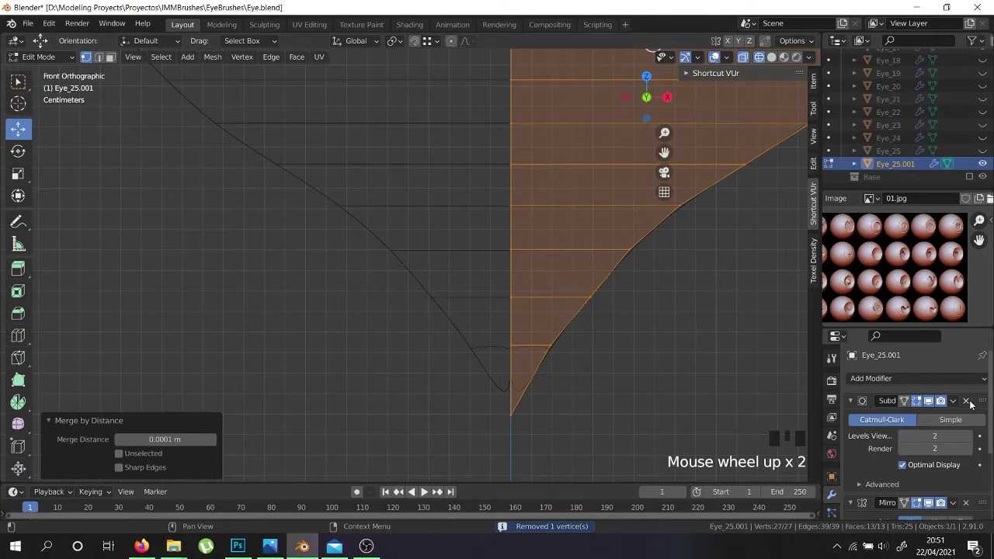
pyautogui.click(966, 400)
pyautogui.scroll(-2, 599, 145)
pyautogui.press('Tab')
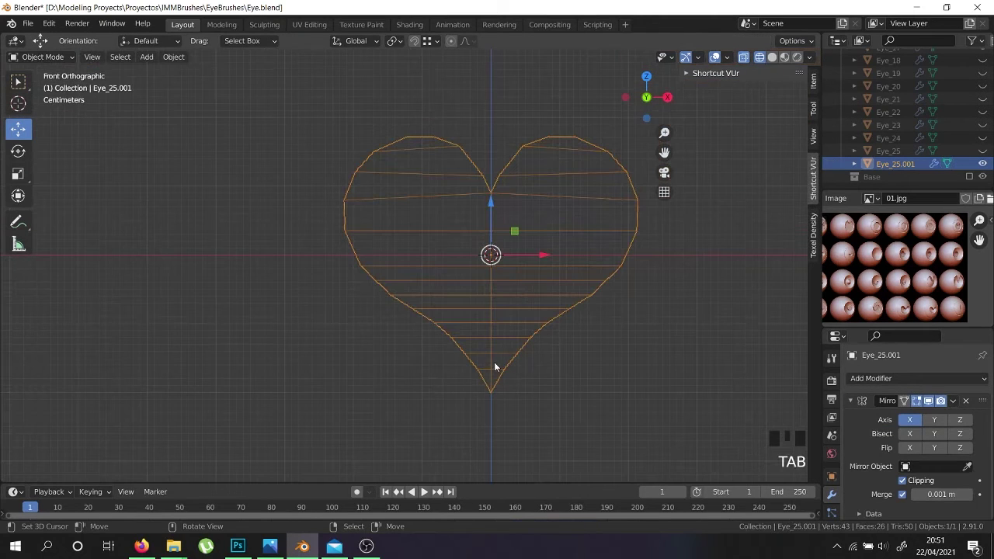
# Duplicate the mirrored heart in place, move the copy to the Base collection and return to solid shading.
pyautogui.hotkey('shift', 'd')
pyautogui.rightClick(645, 279)
pyautogui.press('m')
pyautogui.click(638, 280)
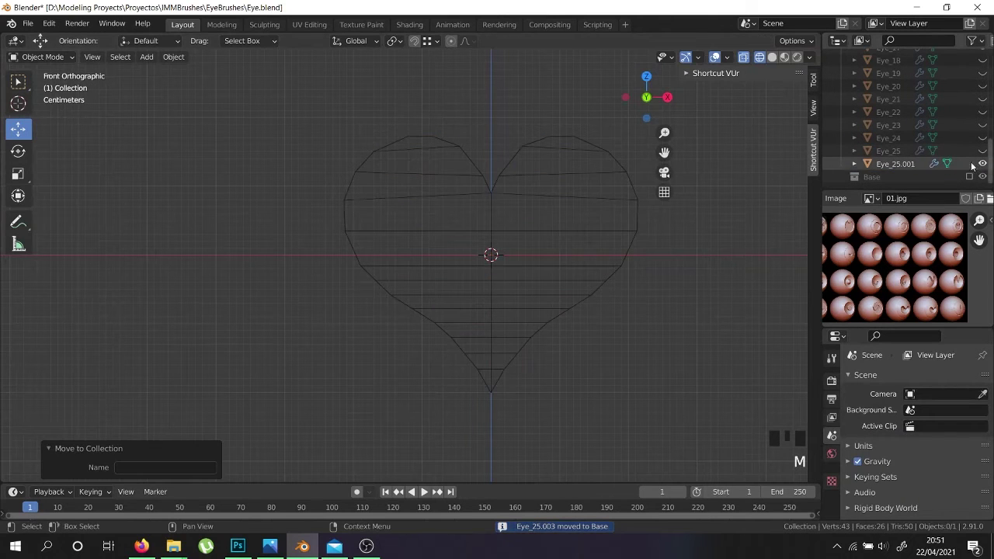
pyautogui.press('z')
pyautogui.press('z')
pyautogui.scroll(-4, 573, 278)
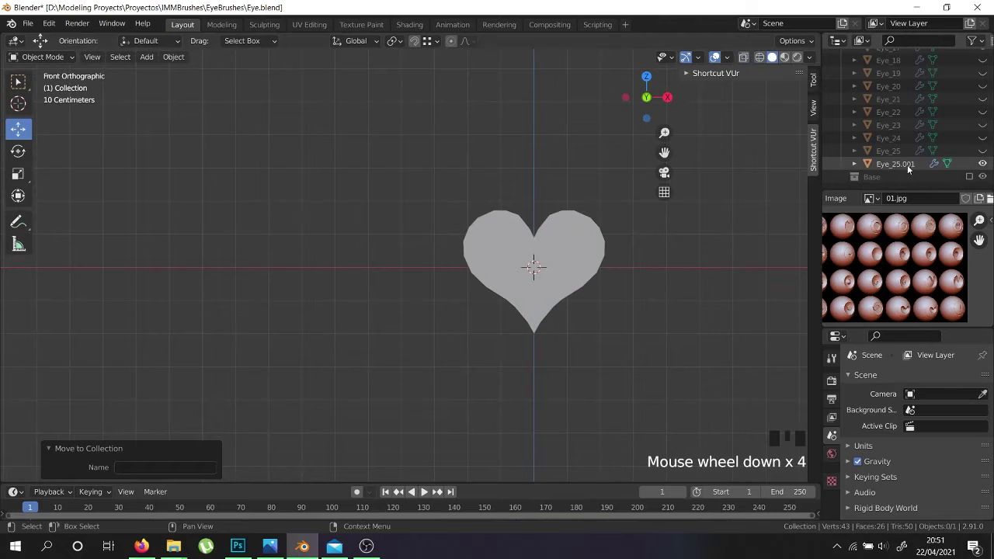
# Rename the duplicated flat heart object as Hart and save the file.
pyautogui.rightClick(556, 284)
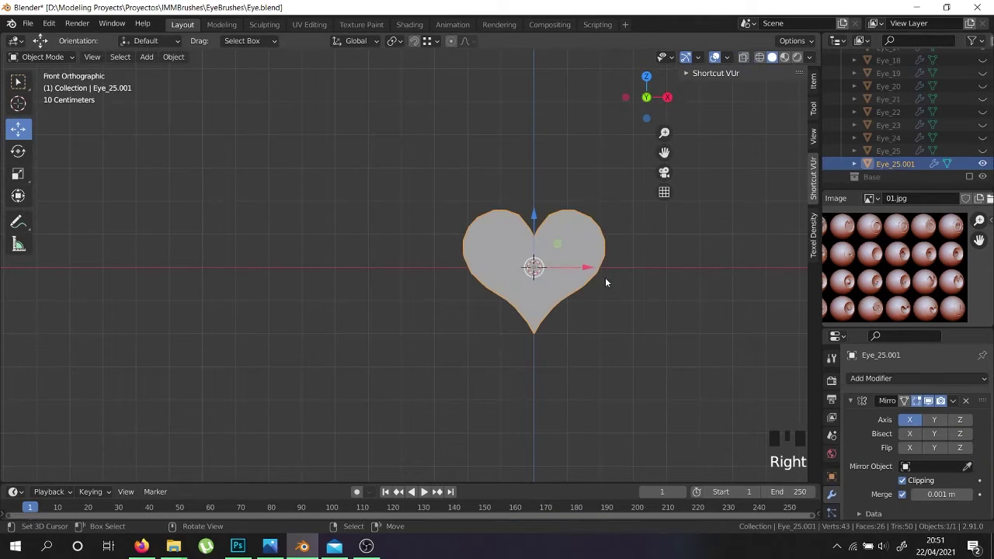
pyautogui.tripleClick(906, 163)
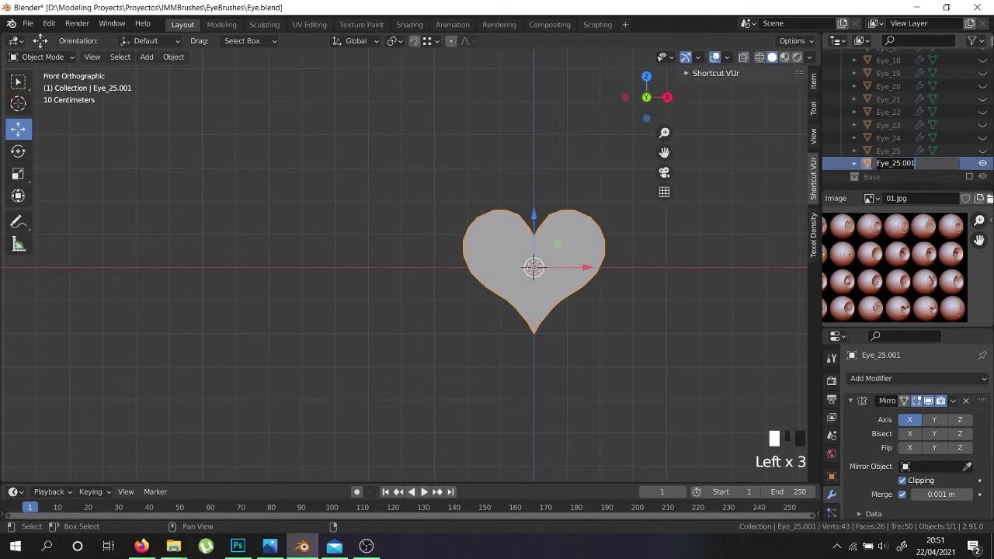
pyautogui.write('Hart')
pyautogui.press('Return')
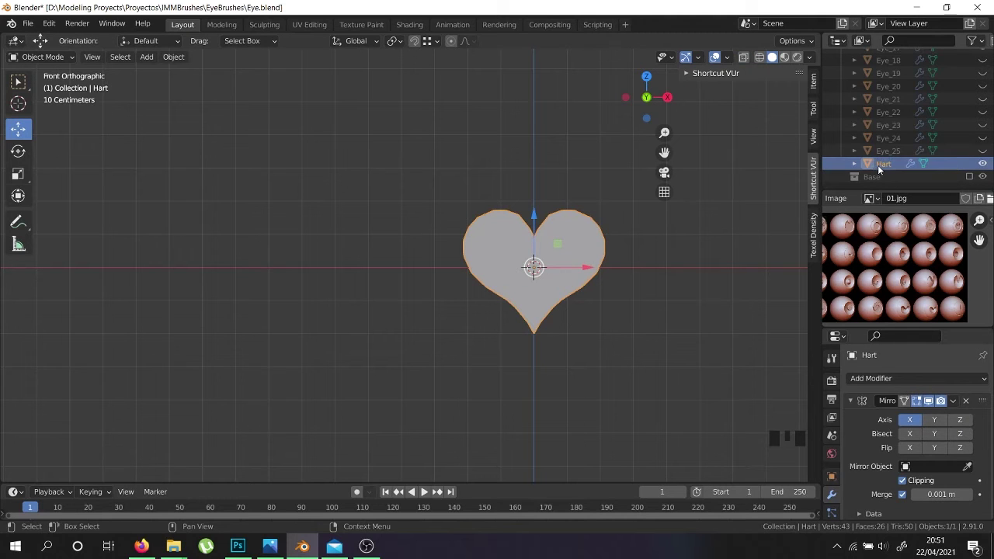
pyautogui.hotkey('ctrl', 's')
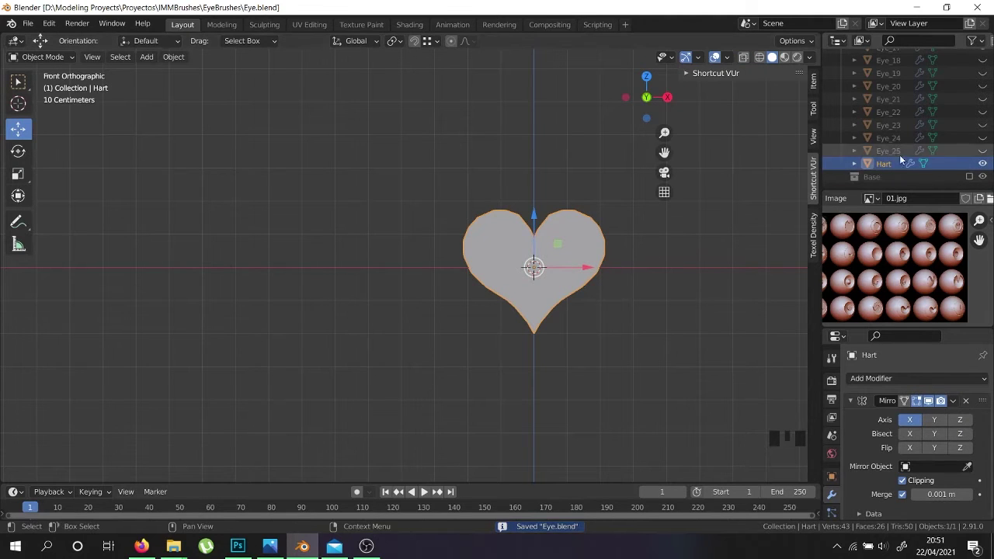
# Hide the Hart object and compare Eye_04 to Eye_08 one at a time, leaving only Eye_08 shown.
pyautogui.click(981, 164)
pyautogui.scroll(5, 963, 139)
pyautogui.scroll(3, 969, 132)
pyautogui.scroll(-2, 491, 342)
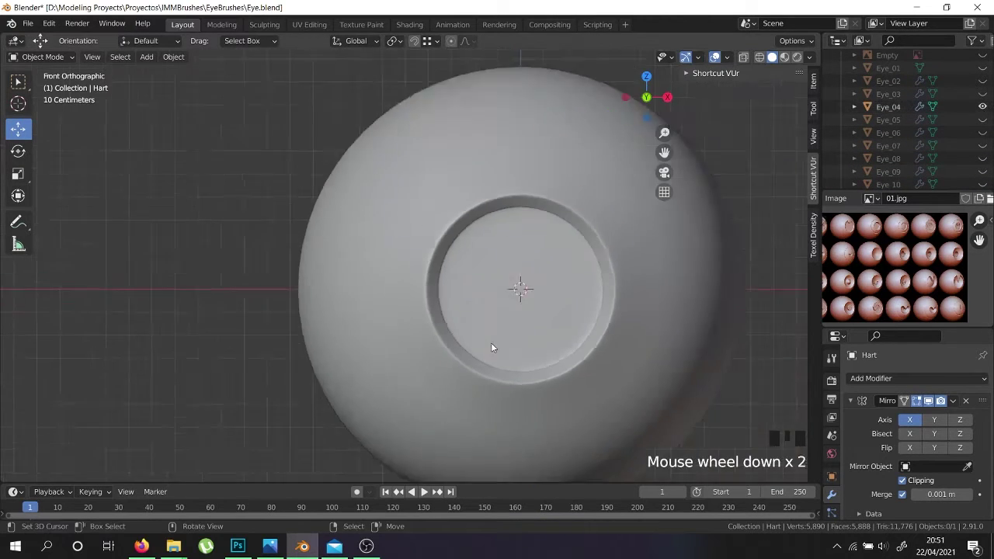
pyautogui.moveTo(491, 342); pyautogui.dragTo(578, 360, button='middle')
pyautogui.click(982, 107)
pyautogui.click(982, 120)
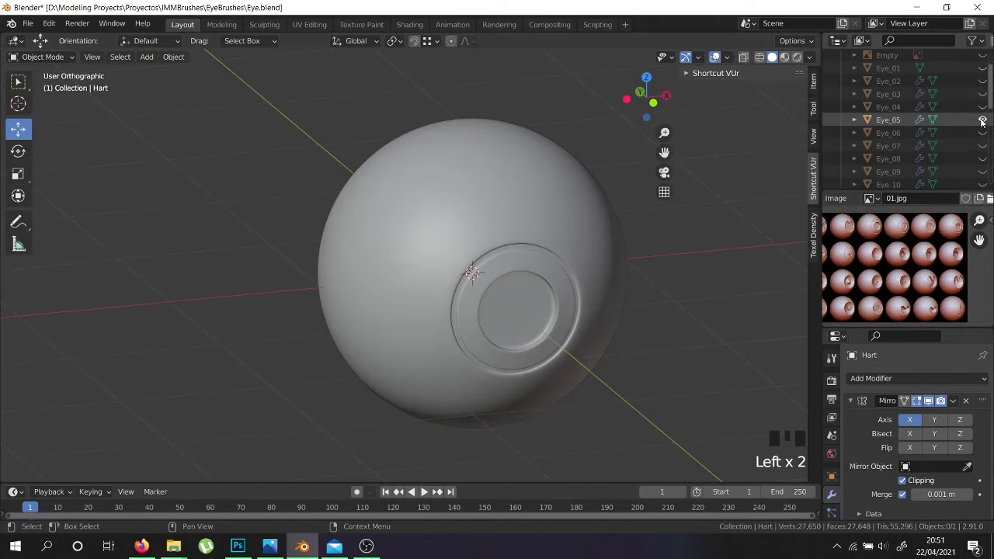
pyautogui.click(982, 120)
pyautogui.click(982, 133)
pyautogui.click(982, 133)
pyautogui.click(982, 145)
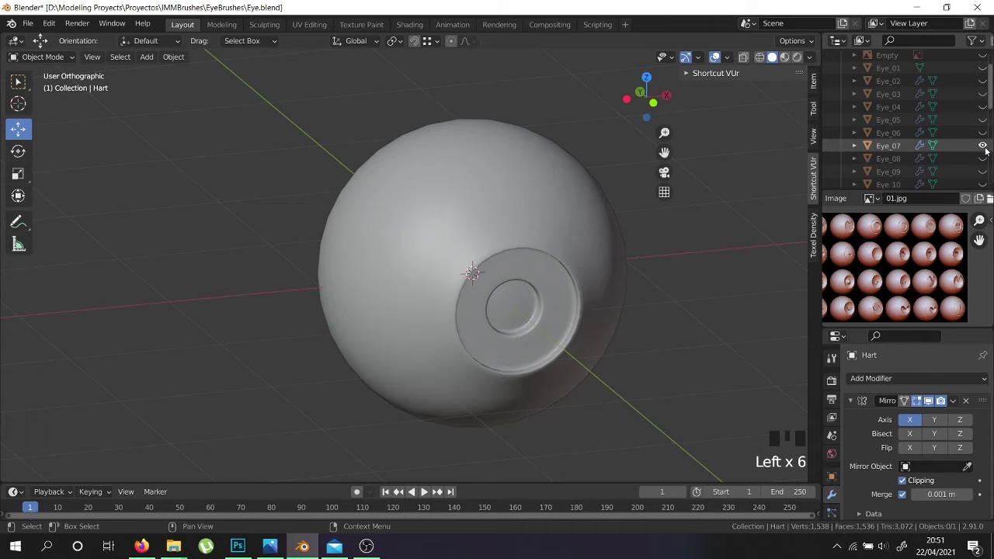
pyautogui.click(982, 145)
pyautogui.click(982, 158)
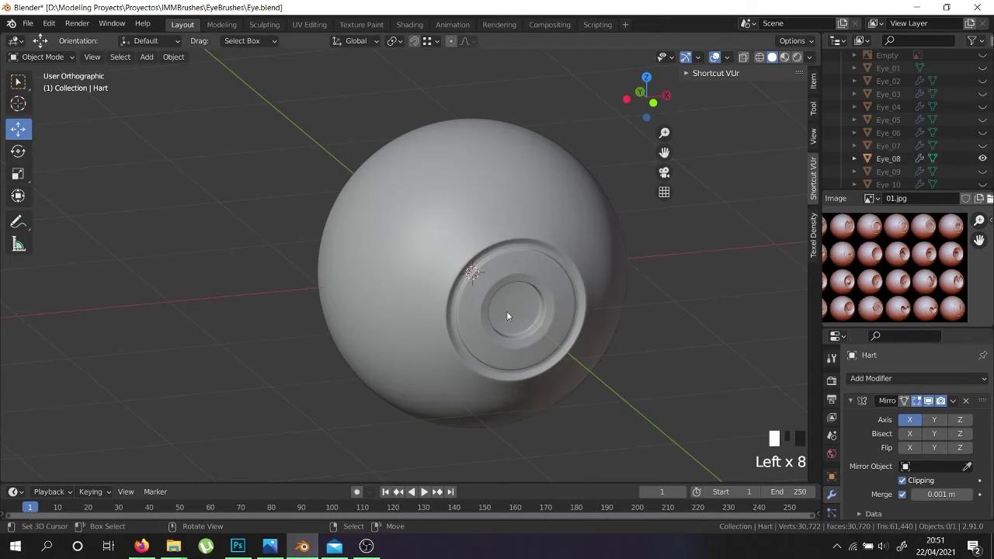
# Duplicate Eye_08 in place, rename the copy as Eye_26 and hide the original.
pyautogui.rightClick(474, 325)
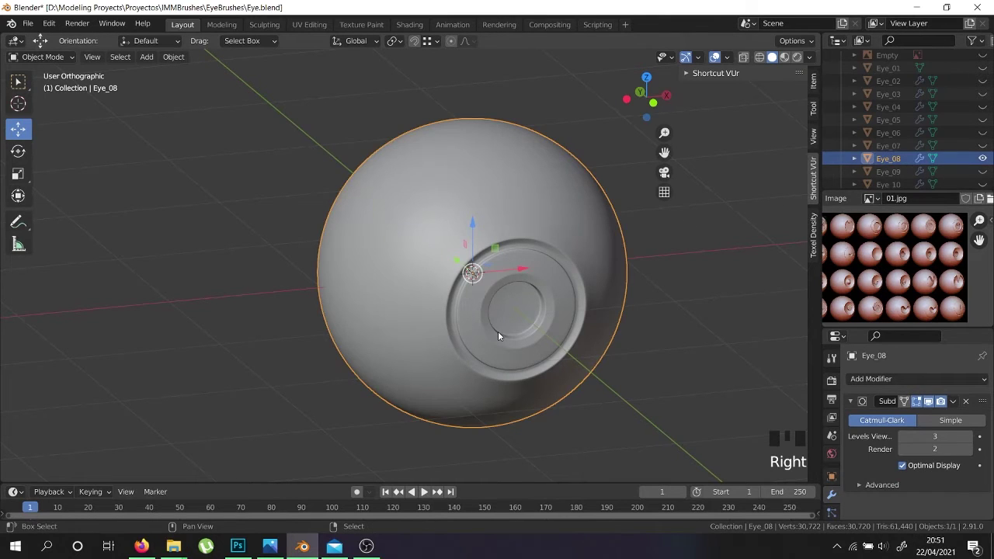
pyautogui.hotkey('shift', 'd')
pyautogui.press('Escape')
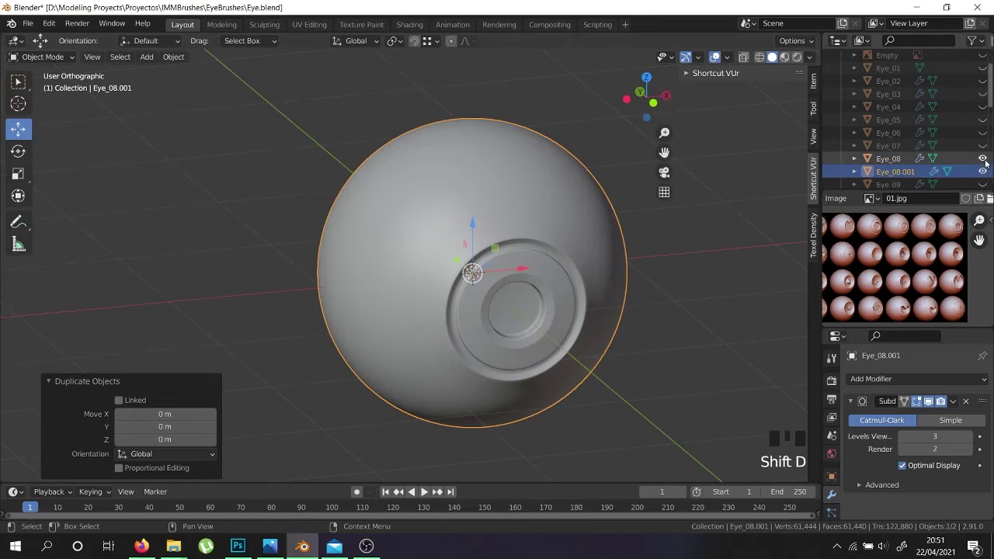
pyautogui.doubleClick(899, 172)
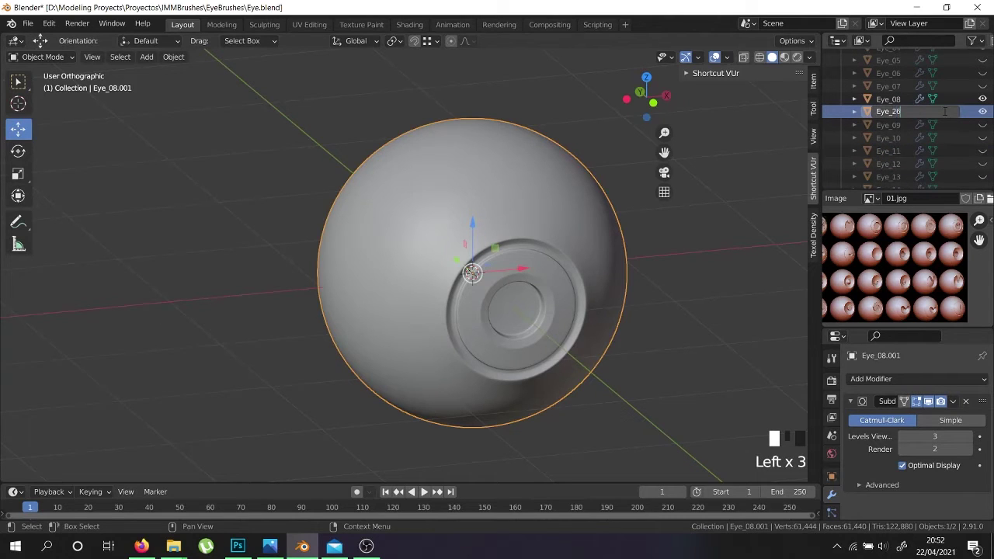
pyautogui.press('Return')
pyautogui.scroll(-5, 951, 126)
# Switch to wireframe shading and unhide the Hart object.
pyautogui.press('z')
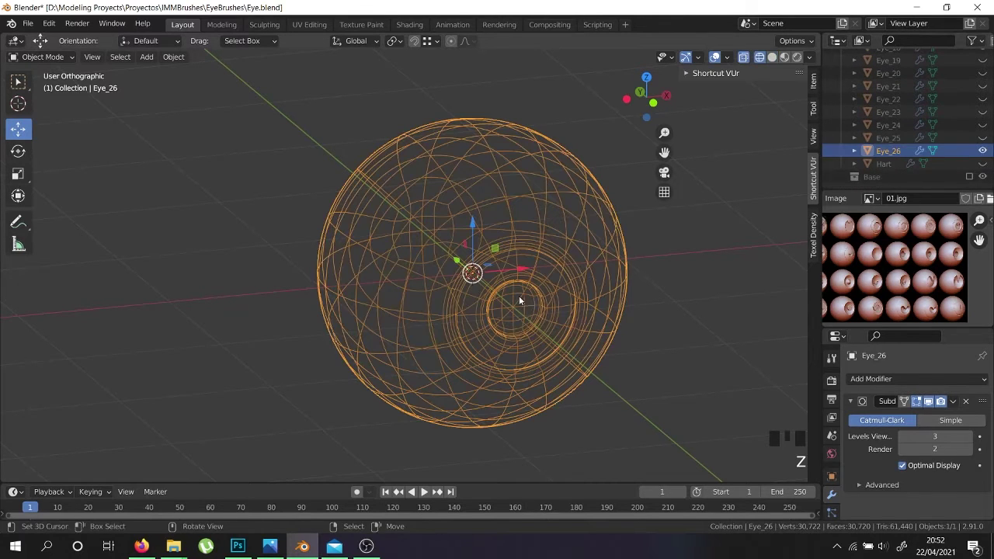
pyautogui.click(982, 164)
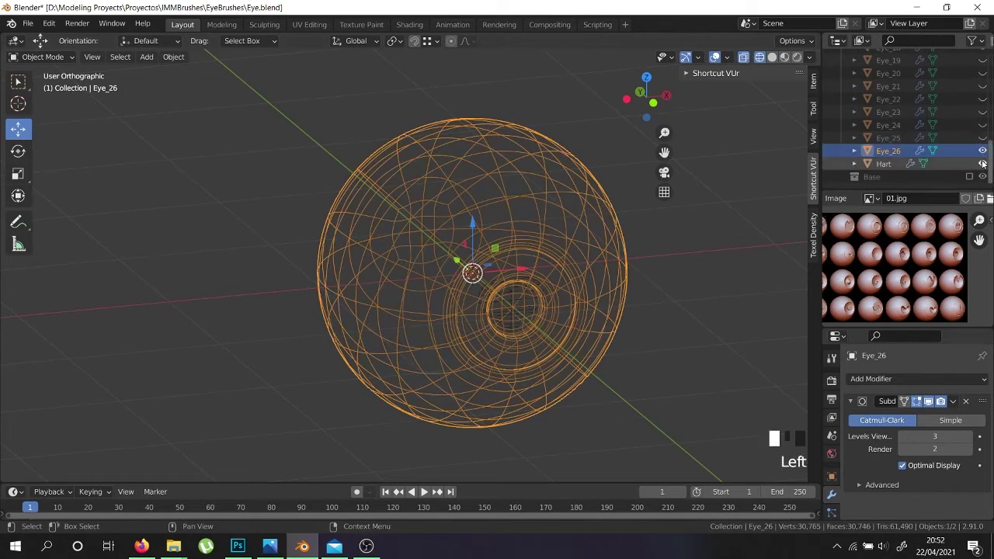
# Try to join the Hart object, with its Mirror modifier still unapplied, into Eye_26.
pyautogui.rightClick(510, 302)
pyautogui.scroll(3, 564, 310)
pyautogui.keyDown('shift'); pyautogui.rightClick(585, 311); pyautogui.keyUp('shift')
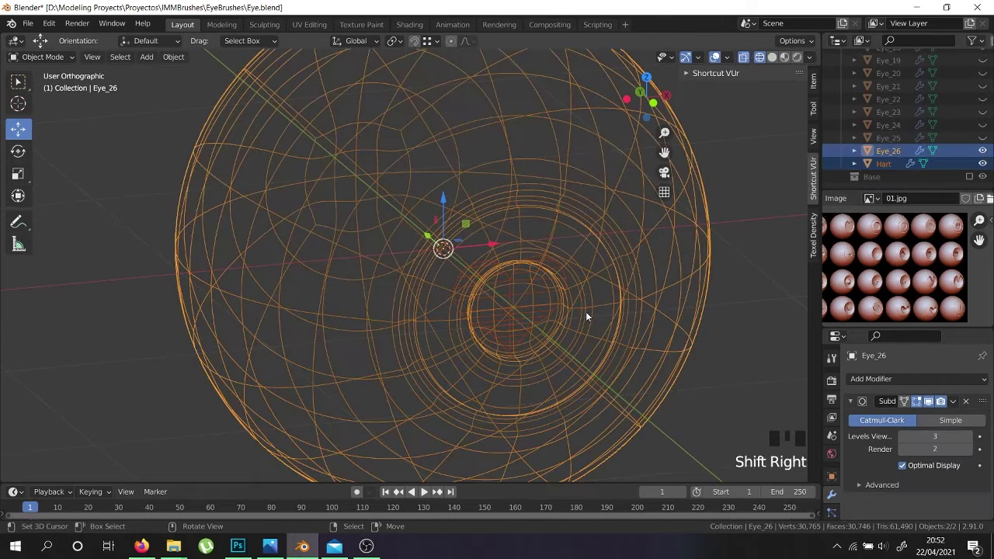
pyautogui.hotkey('ctrl', 'j')
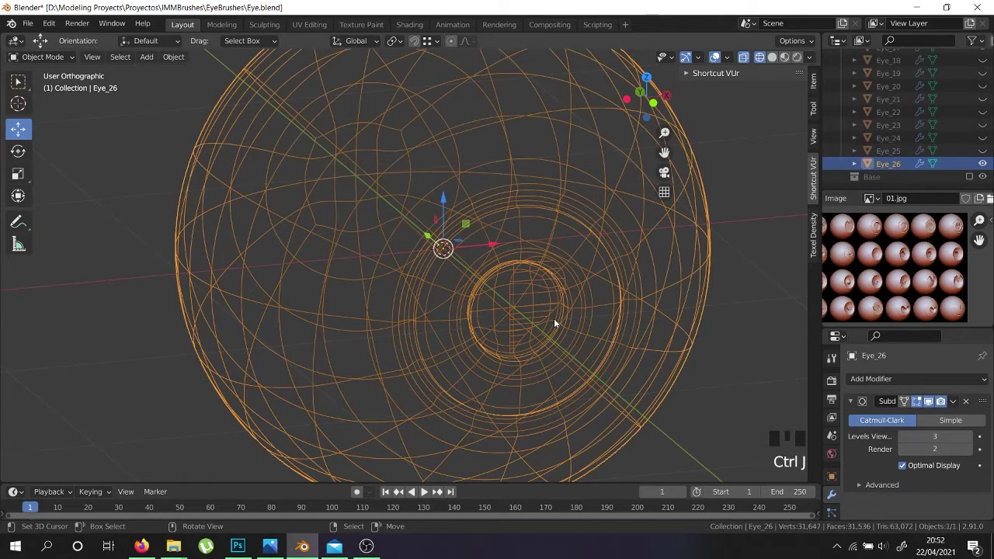
pyautogui.hotkey('ctrl', 'z')
# Apply the Mirror modifier on the Hart object.
pyautogui.rightClick(506, 302)
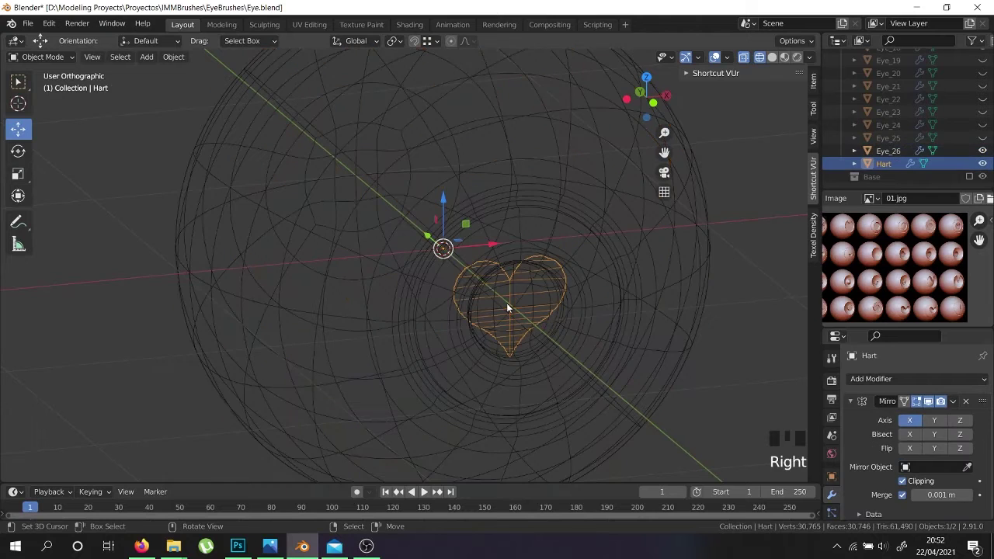
pyautogui.click(951, 401)
pyautogui.click(916, 415)
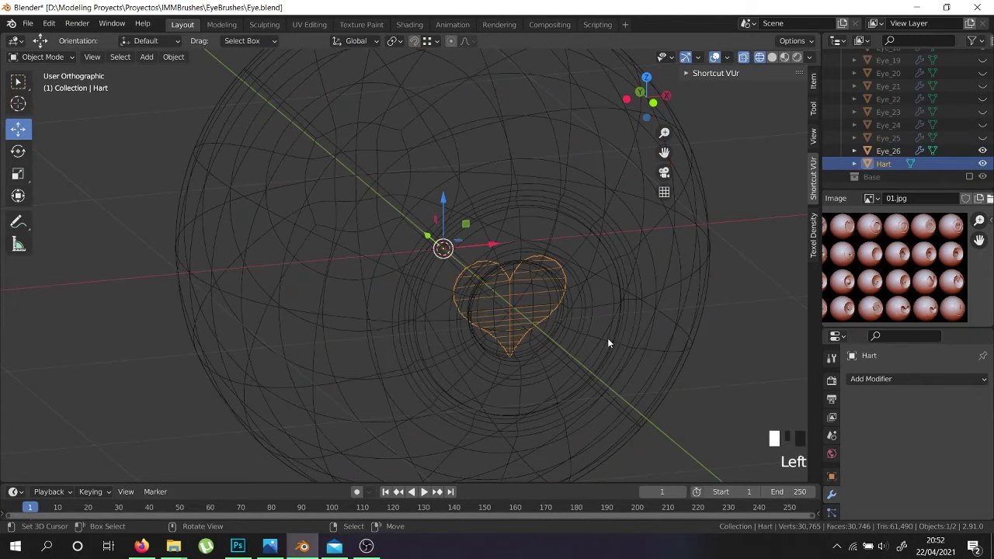
# Try joining the fully mirrored heart into Eye_26 and check the result in solid shading.
pyautogui.keyDown('shift'); pyautogui.rightClick(584, 309); pyautogui.keyUp('shift')
pyautogui.hotkey('ctrl', 'j')
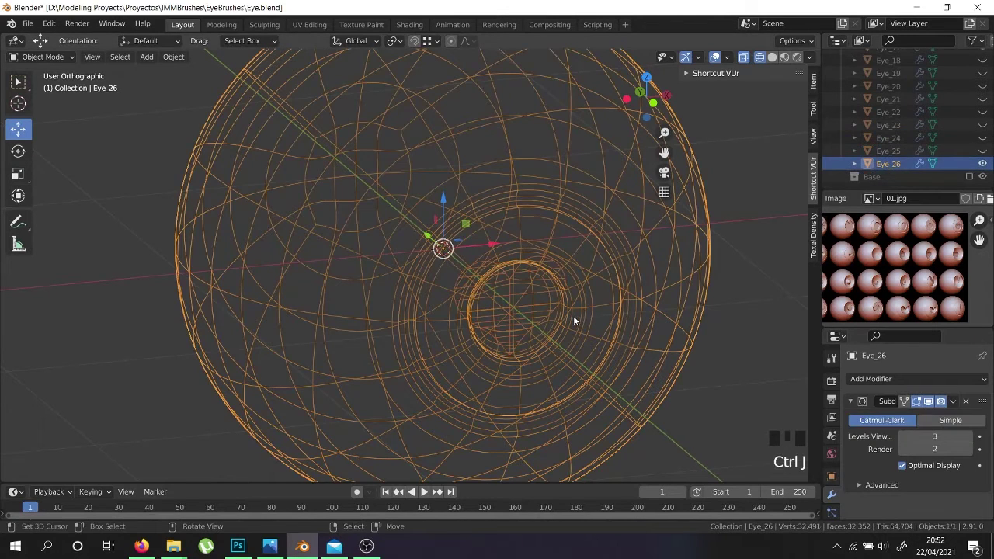
pyautogui.press('z')
pyautogui.rightClick(629, 318)
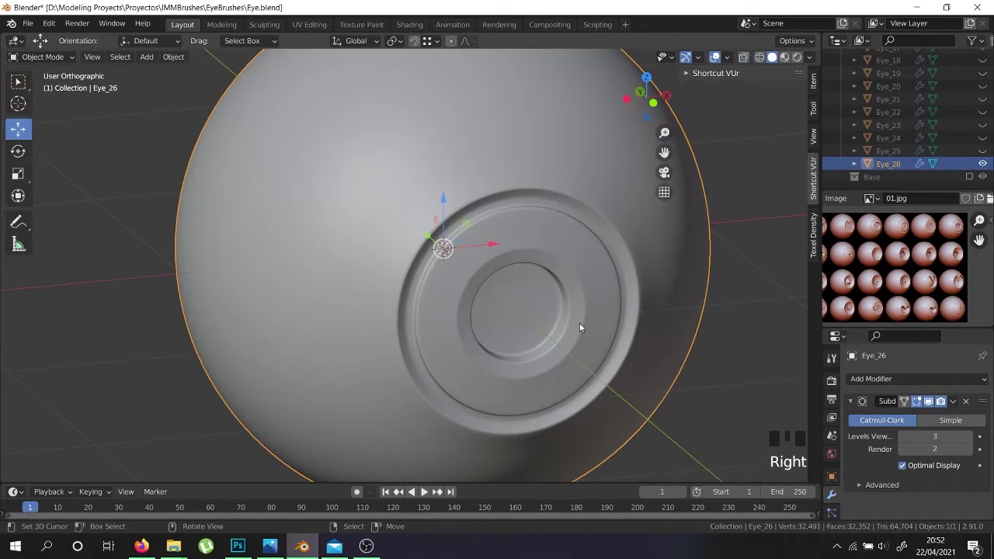
pyautogui.hotkey('ctrl', 'z')
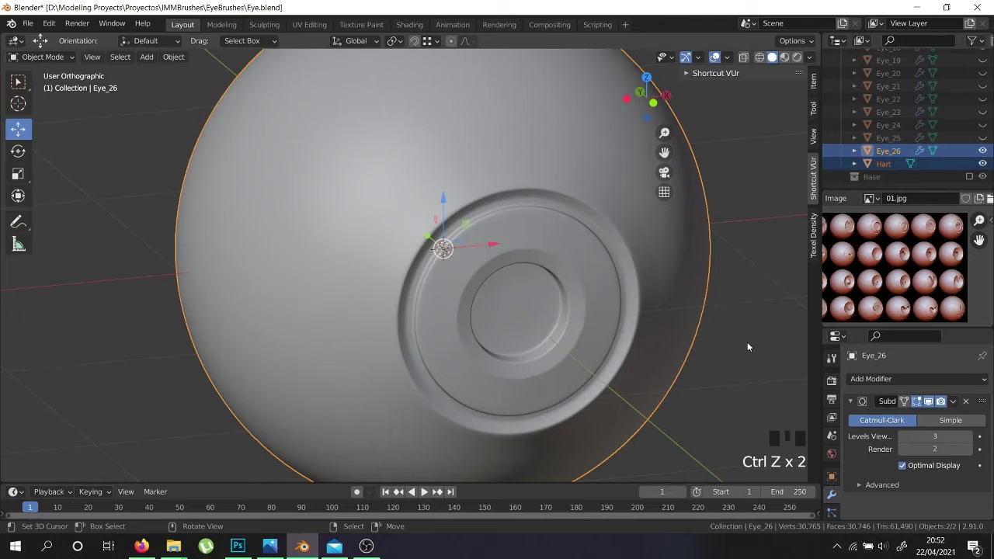
# Set the viewport level of Eye_26's Subdivision modifier to 1.
pyautogui.rightClick(655, 363)
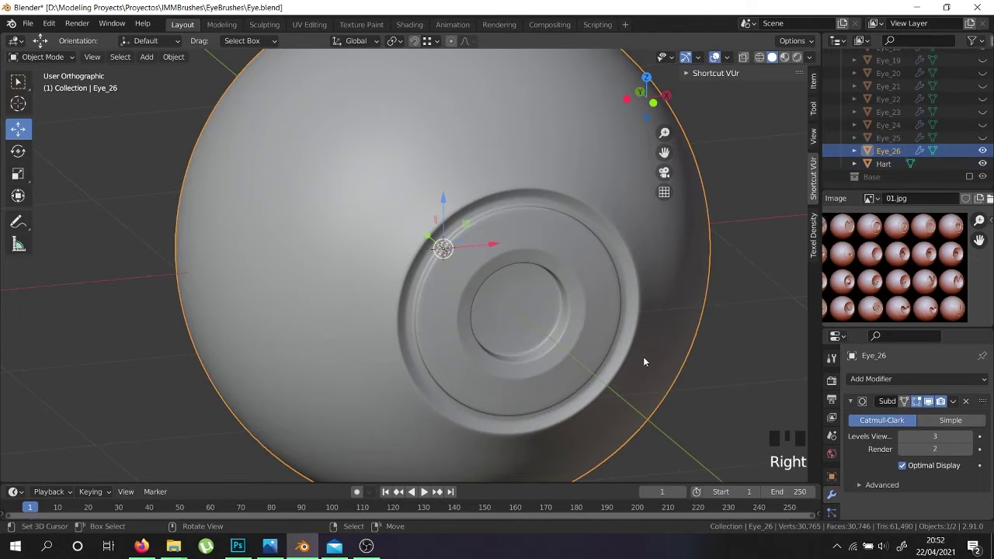
pyautogui.click(902, 437)
pyautogui.click(902, 437)
# In Edit Mode, delete the vertex loop around the inner rim of Eye_26's pupil to detach the pupil floor.
pyautogui.moveTo(612, 364); pyautogui.dragTo(583, 311, button='middle')
pyautogui.press('Tab')
pyautogui.scroll(3, 538, 311)
pyautogui.rightClick(505, 286)
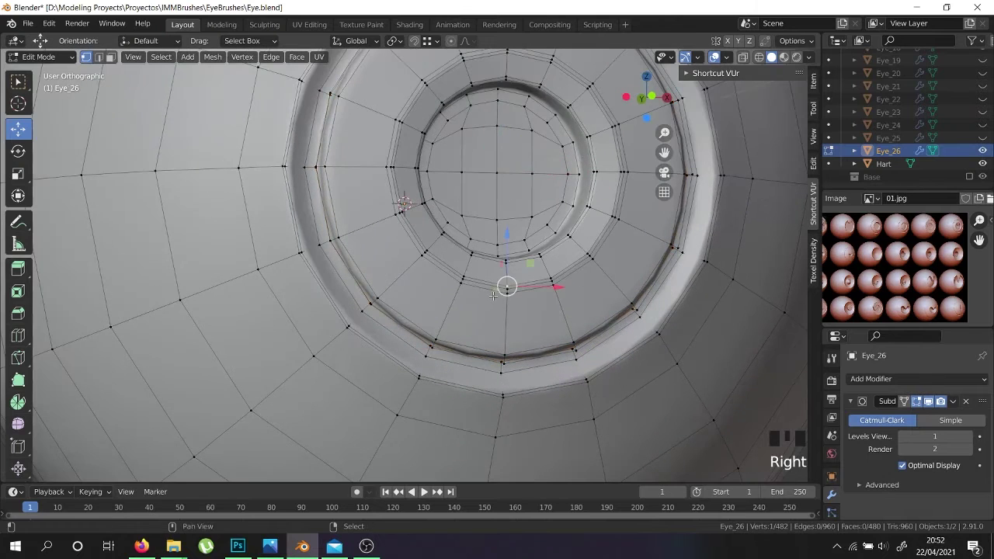
pyautogui.rightClick(465, 281)
pyautogui.keyDown('shift'); pyautogui.moveTo(466, 281); pyautogui.dragTo(435, 334, button='middle'); pyautogui.keyUp('shift')
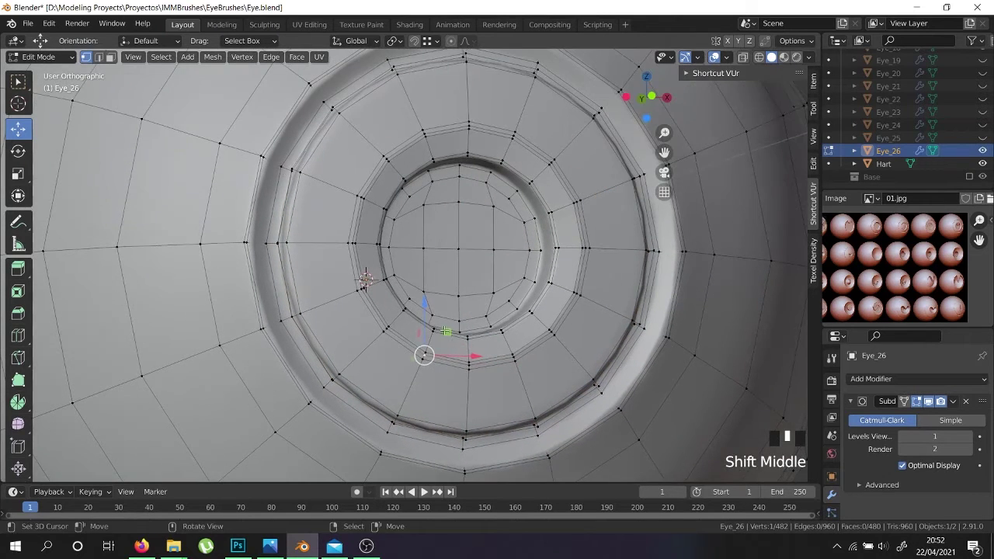
pyautogui.scroll(3, 426, 328)
pyautogui.rightClick(426, 328)
pyautogui.rightClick(433, 334)
pyautogui.keyDown('alt'); pyautogui.keyDown('shift'); pyautogui.rightClick(433, 335); pyautogui.keyUp('shift'); pyautogui.keyUp('alt')
pyautogui.keyDown('alt'); pyautogui.keyDown('shift'); pyautogui.rightClick(434, 334); pyautogui.keyUp('shift'); pyautogui.keyUp('alt')
pyautogui.keyDown('alt'); pyautogui.keyDown('shift'); pyautogui.rightClick(433, 335); pyautogui.keyUp('shift'); pyautogui.keyUp('alt')
pyautogui.keyDown('alt'); pyautogui.keyDown('shift'); pyautogui.rightClick(433, 335); pyautogui.keyUp('shift'); pyautogui.keyUp('alt')
pyautogui.scroll(-3, 433, 334)
pyautogui.moveTo(477, 224); pyautogui.dragTo(477, 274, button='middle')
pyautogui.hotkey('ctrl', 'z')
pyautogui.press('c')
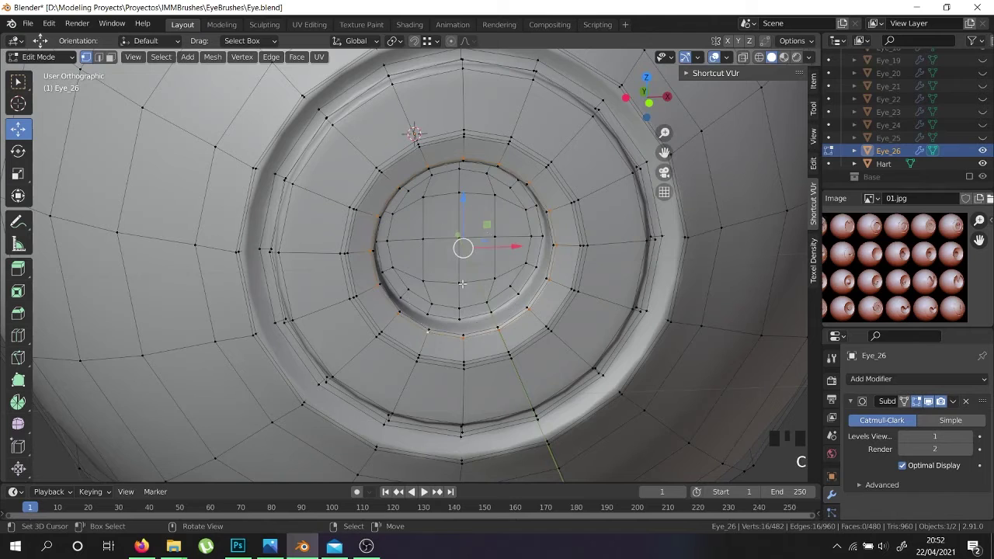
pyautogui.press('x')
pyautogui.click(446, 253)
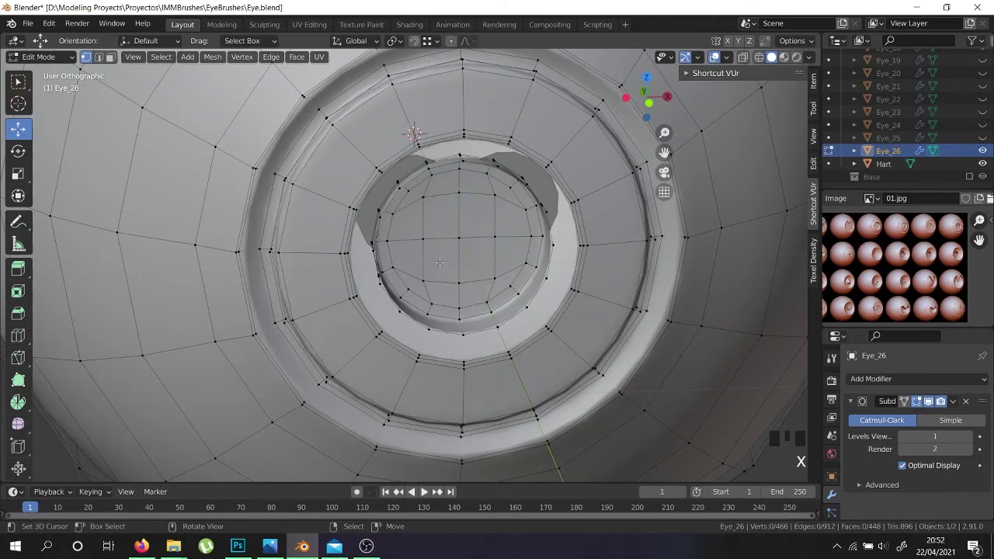
pyautogui.hotkey('ctrl', 'z')
pyautogui.press('x')
pyautogui.click(444, 260)
# Delete the entire detached pupil disc and return to Object Mode.
pyautogui.press('l')
pyautogui.moveTo(459, 237); pyautogui.dragTo(460, 233, button='middle')
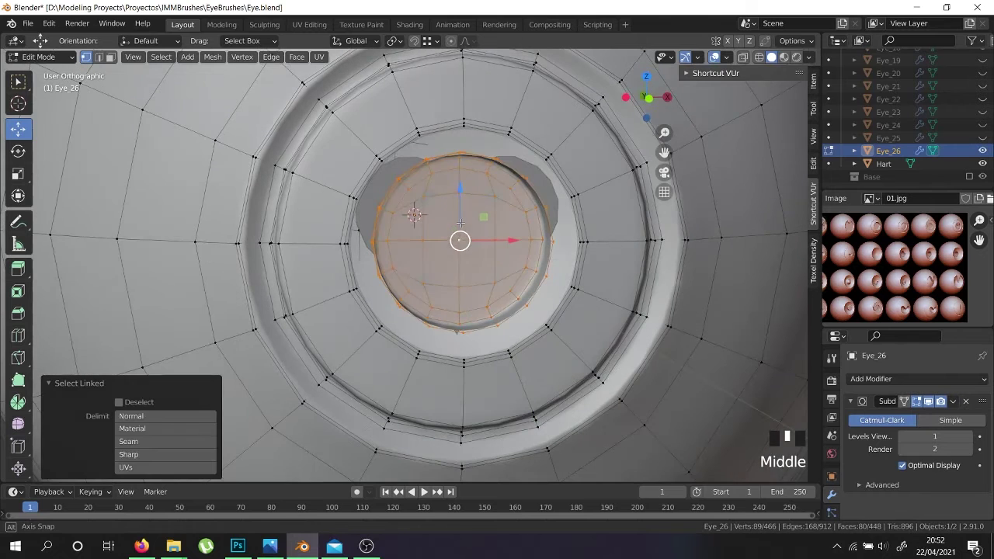
pyautogui.press('x')
pyautogui.click(460, 226)
pyautogui.press('Tab')
# Check how the heart sits in the pupil opening and apply the Subdivision modifier on Eye_26.
pyautogui.rightClick(446, 227)
pyautogui.moveTo(446, 227); pyautogui.dragTo(520, 244, button='middle')
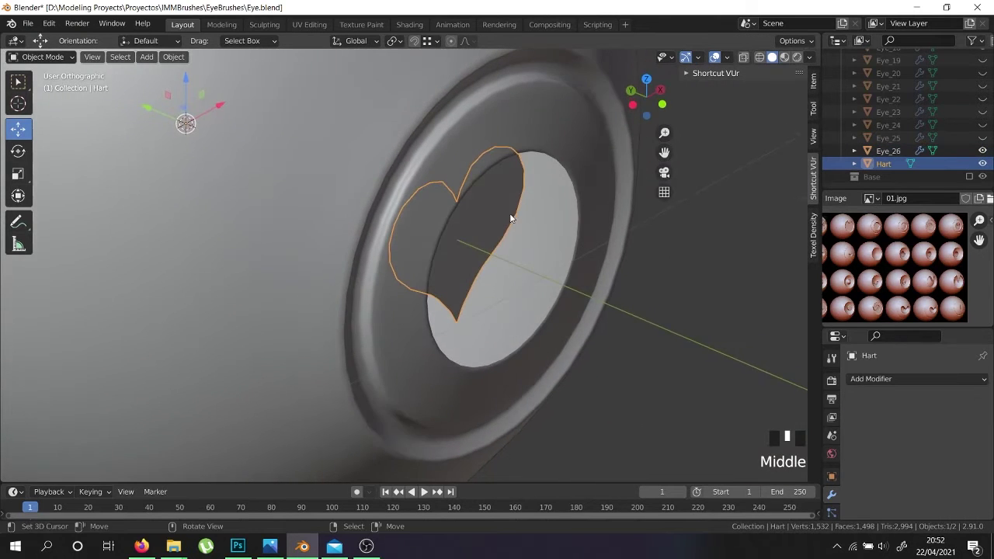
pyautogui.moveTo(575, 285); pyautogui.dragTo(527, 271, button='middle')
pyautogui.scroll(-3, 526, 270)
pyautogui.rightClick(576, 245)
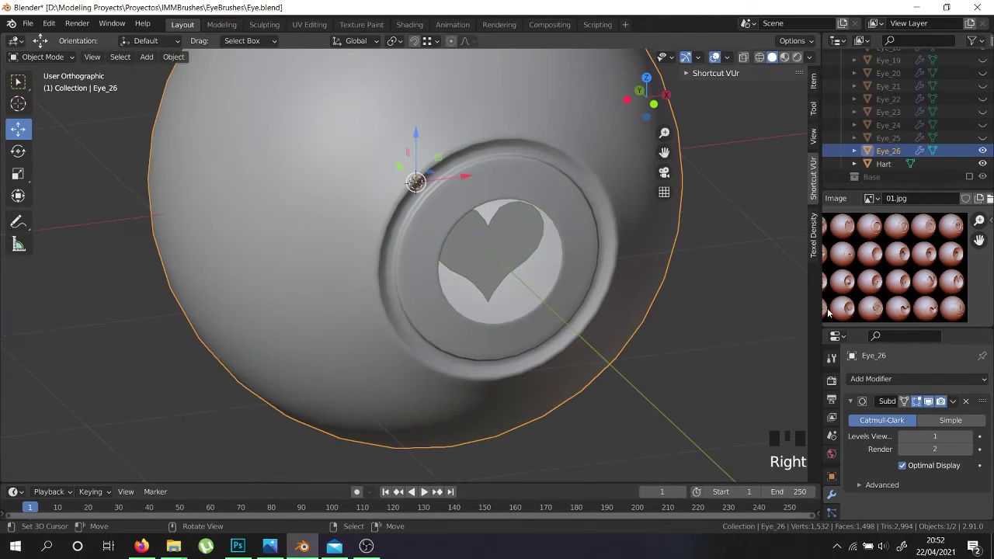
pyautogui.click(953, 401)
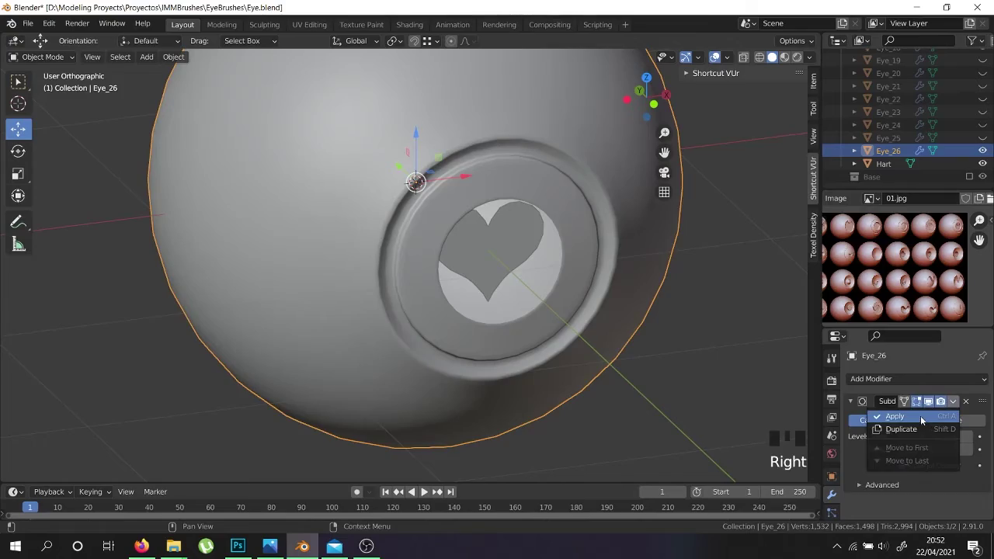
pyautogui.click(920, 415)
# In Edit Mode, select every other edge loop along the raised rim and groove around Eye_26's iris.
pyautogui.press('Tab')
pyautogui.scroll(4, 417, 353)
pyautogui.rightClick(414, 344)
pyautogui.moveTo(415, 344); pyautogui.dragTo(352, 285, button='middle')
pyautogui.scroll(4, 352, 285)
pyautogui.rightClick(430, 346)
pyautogui.moveTo(430, 346); pyautogui.dragTo(458, 377, button='middle')
pyautogui.rightClick(420, 363)
pyautogui.keyDown('alt'); pyautogui.keyDown('shift'); pyautogui.rightClick(432, 355); pyautogui.keyUp('shift'); pyautogui.keyUp('alt')
pyautogui.keyDown('alt'); pyautogui.keyDown('shift'); pyautogui.rightClick(432, 356); pyautogui.keyUp('shift'); pyautogui.keyUp('alt')
pyautogui.keyDown('alt'); pyautogui.keyDown('shift'); pyautogui.rightClick(431, 355); pyautogui.keyUp('shift'); pyautogui.keyUp('alt')
pyautogui.keyDown('alt'); pyautogui.keyDown('shift'); pyautogui.rightClick(433, 355); pyautogui.keyUp('shift'); pyautogui.keyUp('alt')
pyautogui.moveTo(449, 344); pyautogui.dragTo(501, 318, button='middle')
pyautogui.keyDown('alt'); pyautogui.keyDown('shift'); pyautogui.rightClick(505, 314); pyautogui.keyUp('shift'); pyautogui.keyUp('alt')
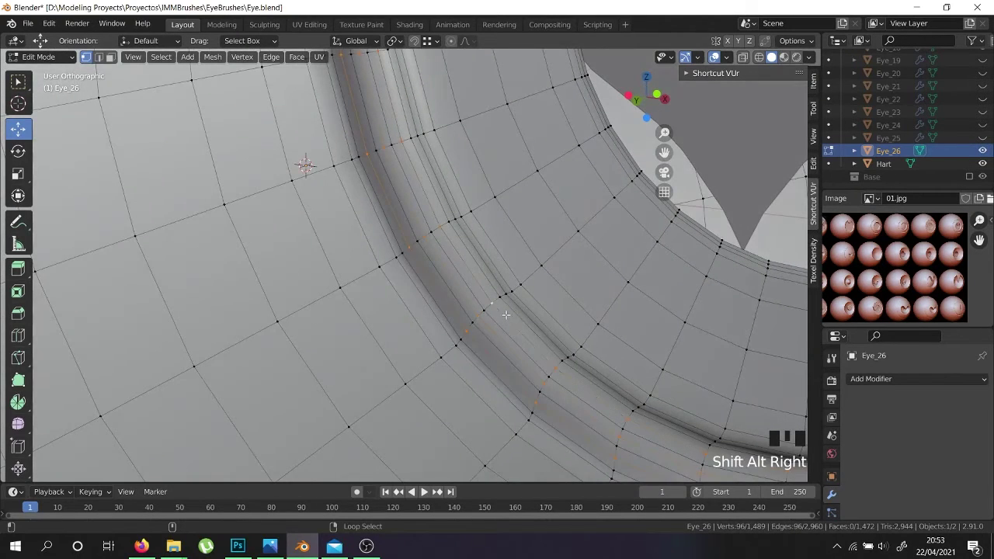
pyautogui.keyDown('alt'); pyautogui.keyDown('shift'); pyautogui.rightClick(514, 300); pyautogui.keyUp('shift'); pyautogui.keyUp('alt')
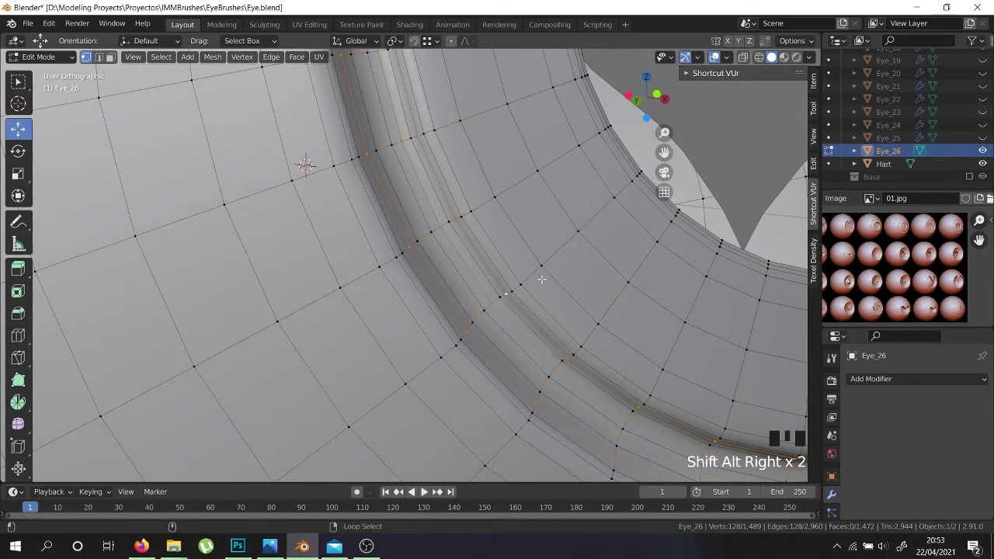
pyautogui.hotkey('ctrl', 'z')
pyautogui.keyDown('alt'); pyautogui.keyDown('shift'); pyautogui.rightClick(532, 297); pyautogui.keyUp('shift'); pyautogui.keyUp('alt')
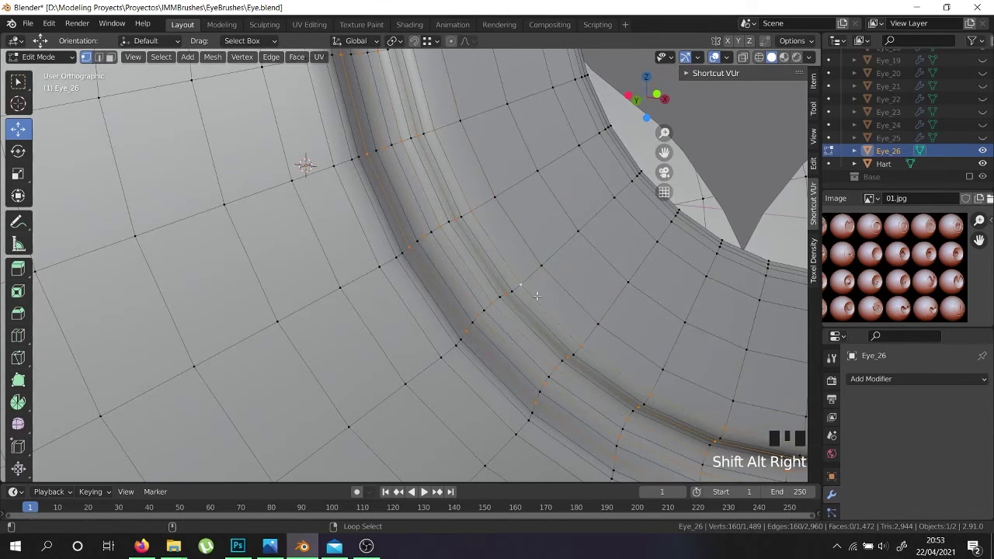
# Add every other edge loop on the iris face and around the pupil opening's inner wall to the selection.
pyautogui.scroll(-6, 536, 296)
pyautogui.moveTo(536, 296); pyautogui.dragTo(613, 310, button='middle')
pyautogui.scroll(6, 555, 302)
pyautogui.keyDown('alt'); pyautogui.keyDown('shift'); pyautogui.rightClick(624, 305); pyautogui.keyUp('shift'); pyautogui.keyUp('alt')
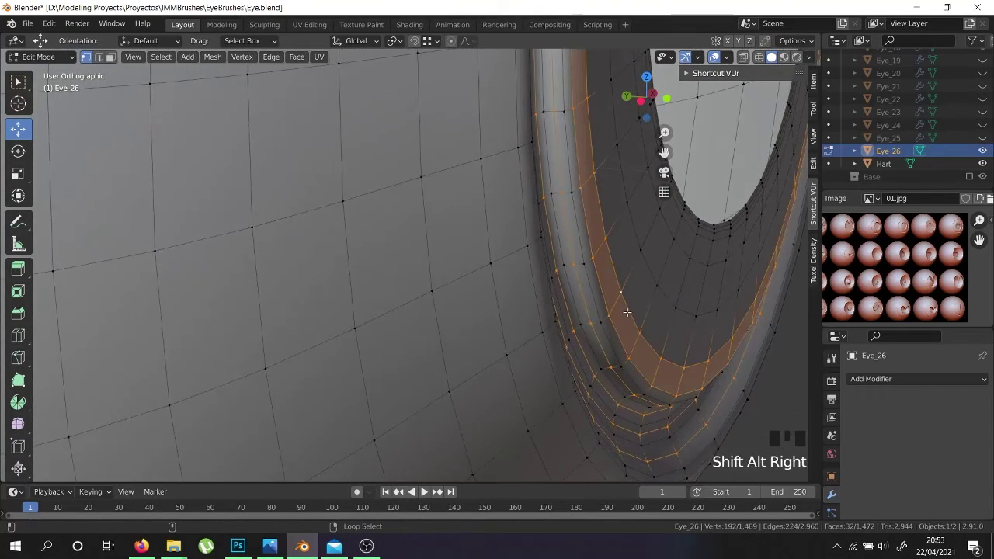
pyautogui.keyDown('alt'); pyautogui.keyDown('shift'); pyautogui.rightClick(635, 293); pyautogui.keyUp('shift'); pyautogui.keyUp('alt')
pyautogui.keyDown('shift'); pyautogui.moveTo(709, 233); pyautogui.dragTo(572, 351, button='middle'); pyautogui.keyUp('shift')
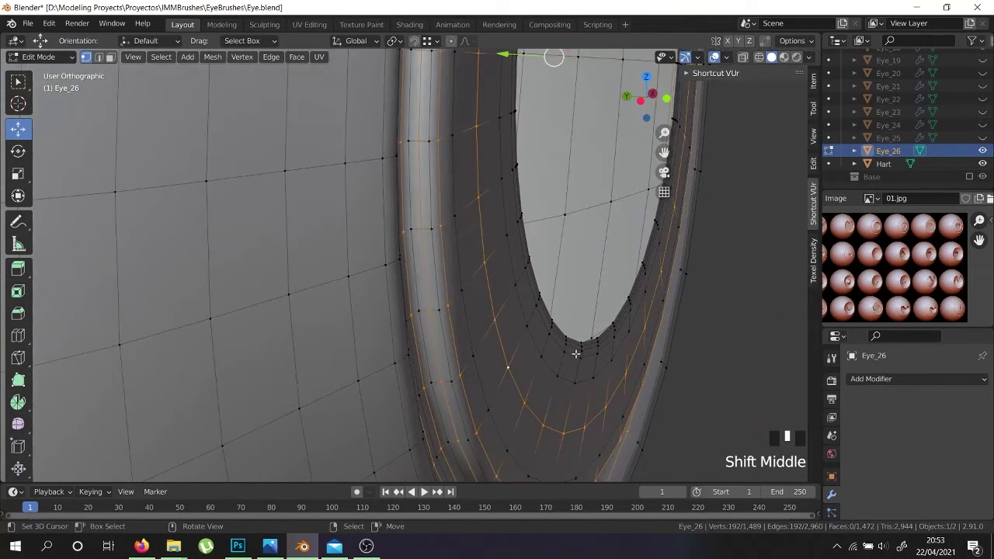
pyautogui.scroll(5, 575, 347)
pyautogui.keyDown('alt'); pyautogui.keyDown('shift'); pyautogui.rightClick(577, 340); pyautogui.keyUp('shift'); pyautogui.keyUp('alt')
pyautogui.scroll(-15, 577, 333)
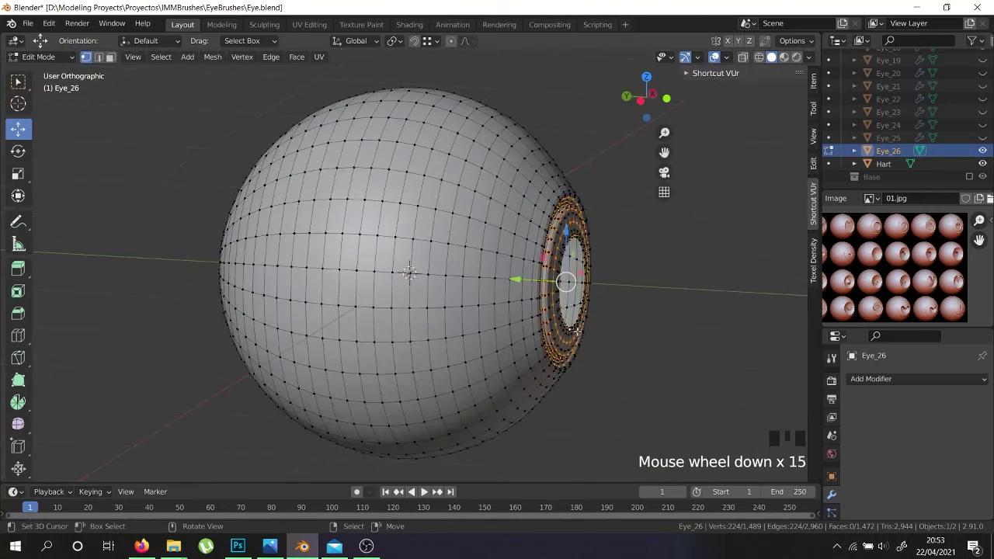
# Extend the selection with alternate edge loops on the eyeball surface just outside the iris rim.
pyautogui.scroll(8, 548, 342)
pyautogui.keyDown('alt'); pyautogui.keyDown('shift'); pyautogui.rightClick(562, 331); pyautogui.keyUp('shift'); pyautogui.keyUp('alt')
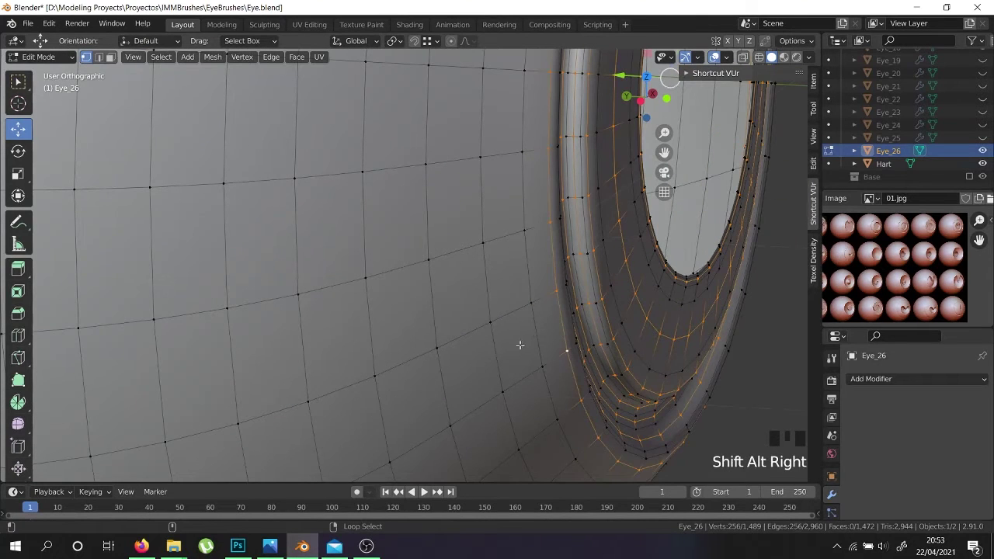
pyautogui.keyDown('alt'); pyautogui.keyDown('shift'); pyautogui.rightClick(539, 337); pyautogui.keyUp('shift'); pyautogui.keyUp('alt')
pyautogui.hotkey('ctrl', 'z')
pyautogui.keyDown('alt'); pyautogui.keyDown('shift'); pyautogui.rightClick(483, 358); pyautogui.keyUp('shift'); pyautogui.keyUp('alt')
pyautogui.keyDown('alt'); pyautogui.keyDown('shift'); pyautogui.rightClick(387, 379); pyautogui.keyUp('shift'); pyautogui.keyUp('alt')
pyautogui.scroll(-4, 387, 380)
pyautogui.hotkey('ctrl', 'z')
pyautogui.keyDown('alt'); pyautogui.keyDown('shift'); pyautogui.rightClick(382, 392); pyautogui.keyUp('shift'); pyautogui.keyUp('alt')
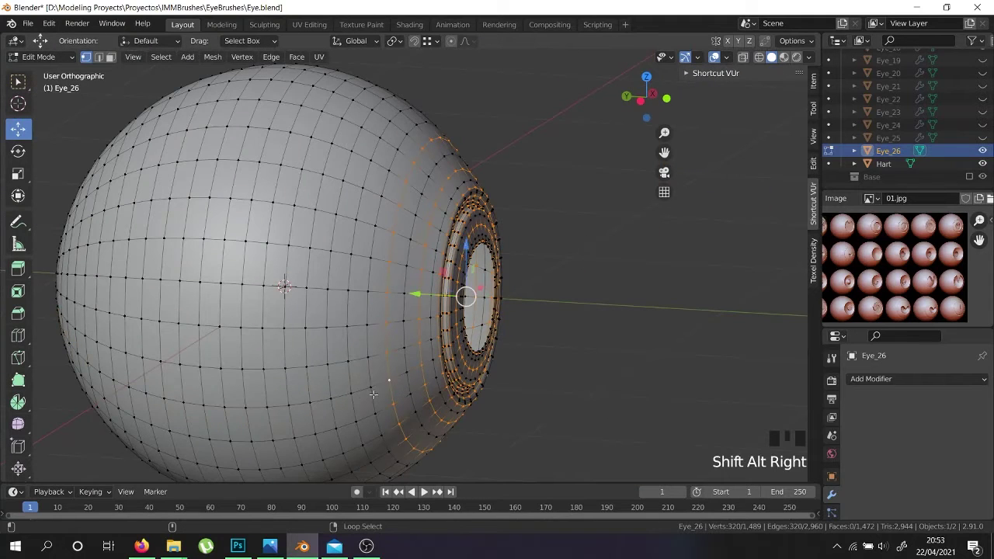
# Add every other edge loop across the rest of the eyeball toward its back, and delete all the selected edge loops.
pyautogui.keyDown('alt'); pyautogui.keyDown('shift'); pyautogui.rightClick(359, 403); pyautogui.keyUp('shift'); pyautogui.keyUp('alt')
pyautogui.keyDown('alt'); pyautogui.keyDown('shift'); pyautogui.rightClick(292, 418); pyautogui.keyUp('shift'); pyautogui.keyUp('alt')
pyautogui.keyDown('alt'); pyautogui.keyDown('shift'); pyautogui.rightClick(248, 423); pyautogui.keyUp('shift'); pyautogui.keyUp('alt')
pyautogui.keyDown('alt'); pyautogui.keyDown('shift'); pyautogui.rightClick(208, 420); pyautogui.keyUp('shift'); pyautogui.keyUp('alt')
pyautogui.keyDown('alt'); pyautogui.keyDown('shift'); pyautogui.rightClick(168, 411); pyautogui.keyUp('shift'); pyautogui.keyUp('alt')
pyautogui.moveTo(168, 411); pyautogui.dragTo(381, 386, button='middle')
pyautogui.keyDown('alt'); pyautogui.keyDown('shift'); pyautogui.rightClick(365, 405); pyautogui.keyUp('shift'); pyautogui.keyUp('alt')
pyautogui.keyDown('alt'); pyautogui.keyDown('shift'); pyautogui.rightClick(317, 396); pyautogui.keyUp('shift'); pyautogui.keyUp('alt')
pyautogui.keyDown('alt'); pyautogui.keyDown('shift'); pyautogui.rightClick(278, 382); pyautogui.keyUp('shift'); pyautogui.keyUp('alt')
pyautogui.keyDown('alt'); pyautogui.keyDown('shift'); pyautogui.rightClick(247, 364); pyautogui.keyUp('shift'); pyautogui.keyUp('alt')
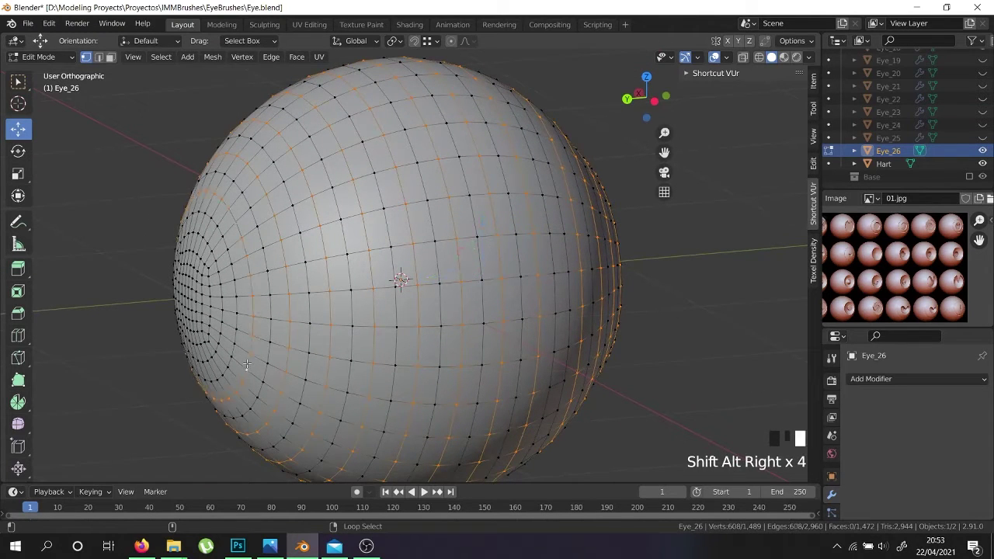
pyautogui.keyDown('alt'); pyautogui.keyDown('shift'); pyautogui.rightClick(219, 339); pyautogui.keyUp('shift'); pyautogui.keyUp('alt')
pyautogui.moveTo(219, 339); pyautogui.dragTo(325, 370, button='middle')
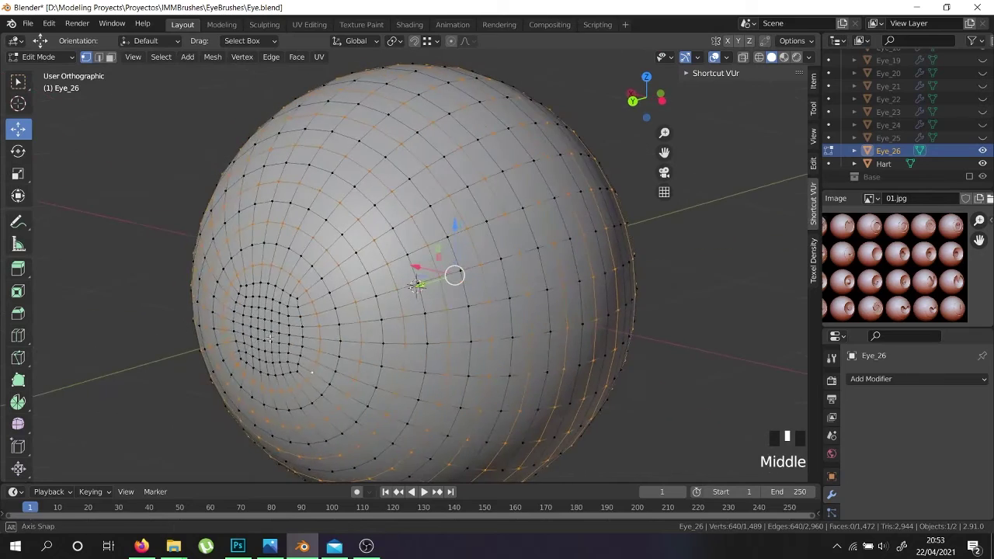
pyautogui.press('x')
pyautogui.click(295, 518)
# In Object Mode, join the Hart object into Eye_26 and enter Edit Mode on the combined mesh.
pyautogui.moveTo(311, 466); pyautogui.dragTo(408, 362, button='middle')
pyautogui.scroll(4, 495, 338)
pyautogui.rightClick(472, 368)
pyautogui.moveTo(473, 368); pyautogui.dragTo(509, 326, button='middle')
pyautogui.press('Tab')
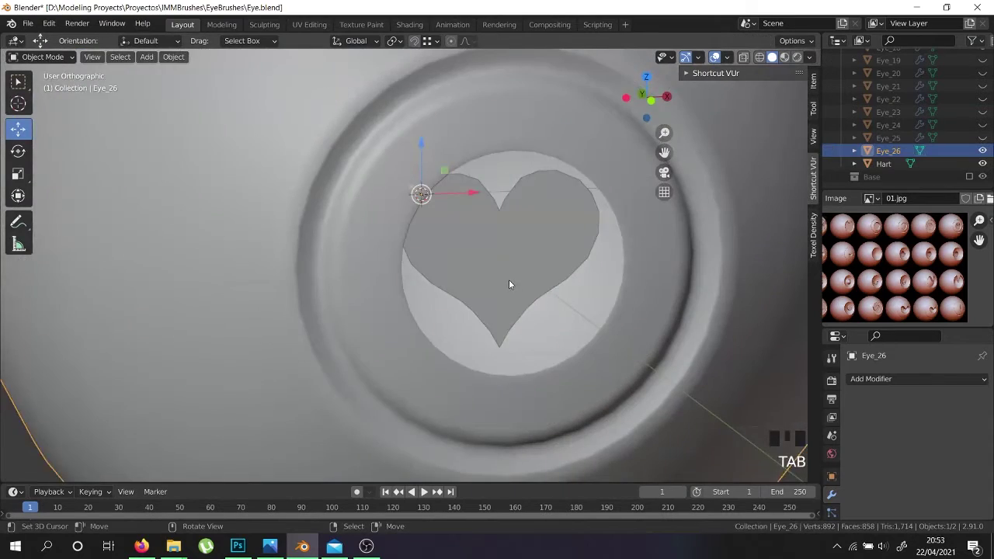
pyautogui.rightClick(508, 280)
pyautogui.press('Tab')
pyautogui.press('Tab')
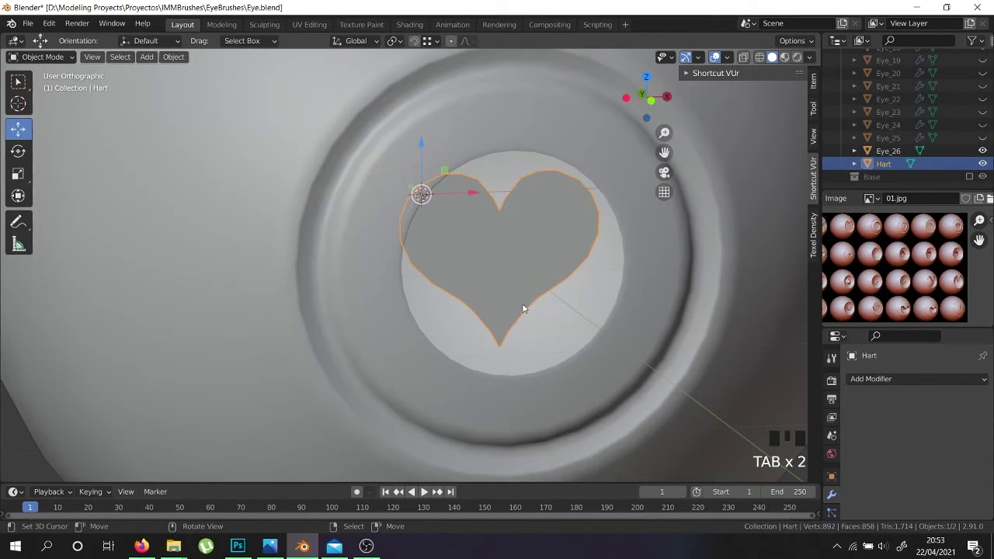
pyautogui.keyDown('shift'); pyautogui.rightClick(576, 384); pyautogui.keyUp('shift')
pyautogui.hotkey('ctrl', 'j')
pyautogui.press('Tab')
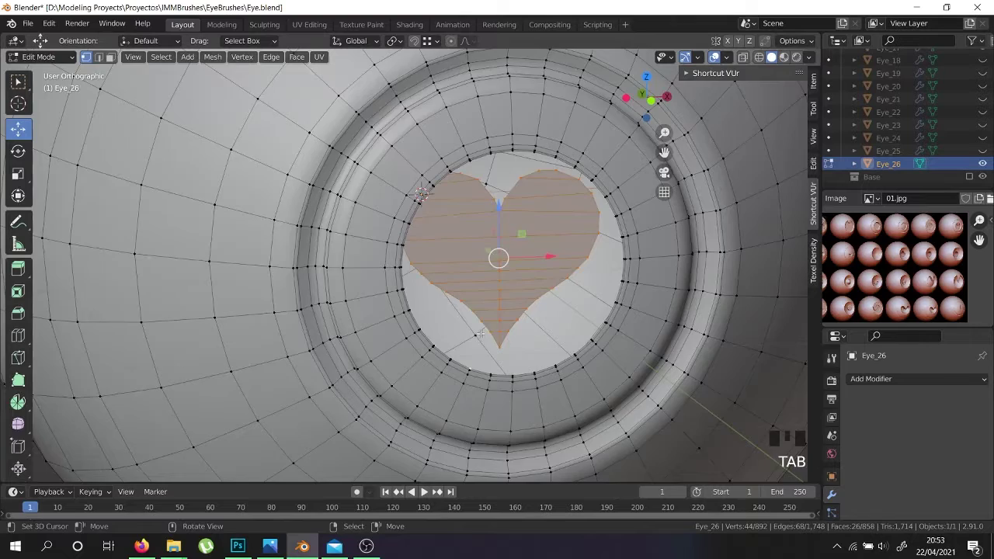
# In edge select mode, select the heart's whole outline together with the inner rim of the pupil opening.
pyautogui.scroll(3, 494, 335)
pyautogui.rightClick(495, 338)
pyautogui.keyDown('alt'); pyautogui.keyDown('shift'); pyautogui.rightClick(496, 339); pyautogui.keyUp('shift'); pyautogui.keyUp('alt')
pyautogui.moveTo(539, 332); pyautogui.dragTo(536, 302, button='middle')
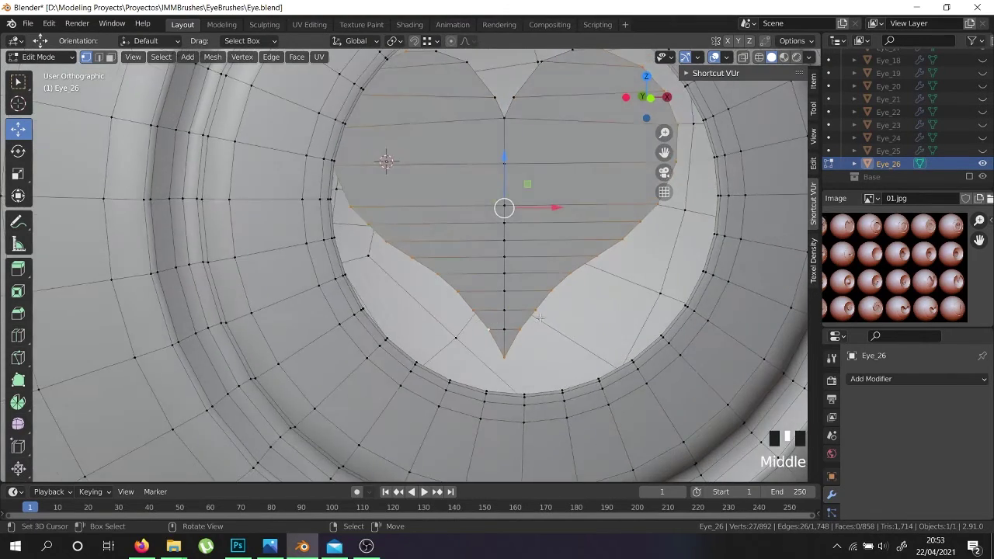
pyautogui.scroll(3, 536, 303)
pyautogui.keyDown('alt'); pyautogui.keyDown('shift'); pyautogui.rightClick(511, 170); pyautogui.keyUp('shift'); pyautogui.keyUp('alt')
pyautogui.hotkey('ctrl', 'z')
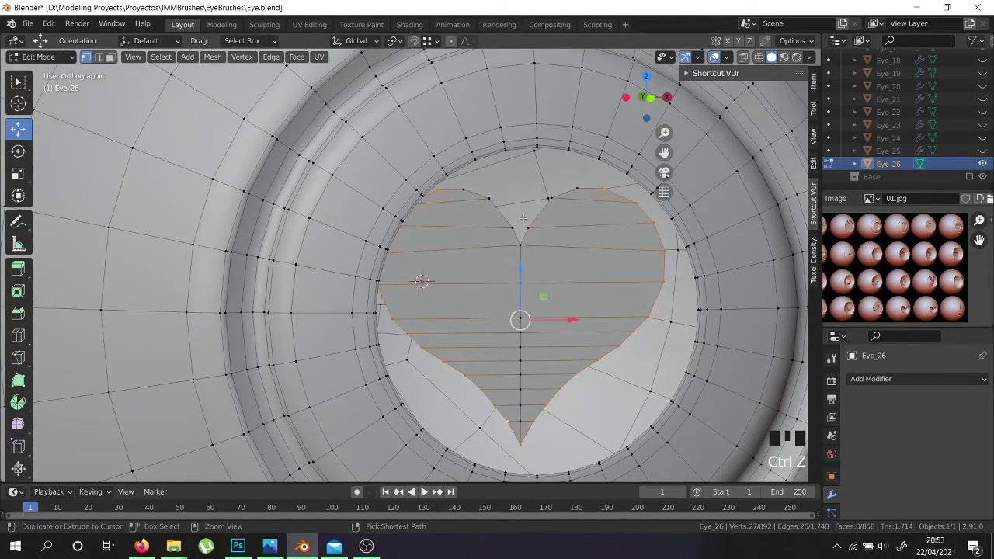
pyautogui.click(99, 57)
pyautogui.keyDown('alt'); pyautogui.keyDown('shift'); pyautogui.rightClick(530, 210); pyautogui.keyUp('shift'); pyautogui.keyUp('alt')
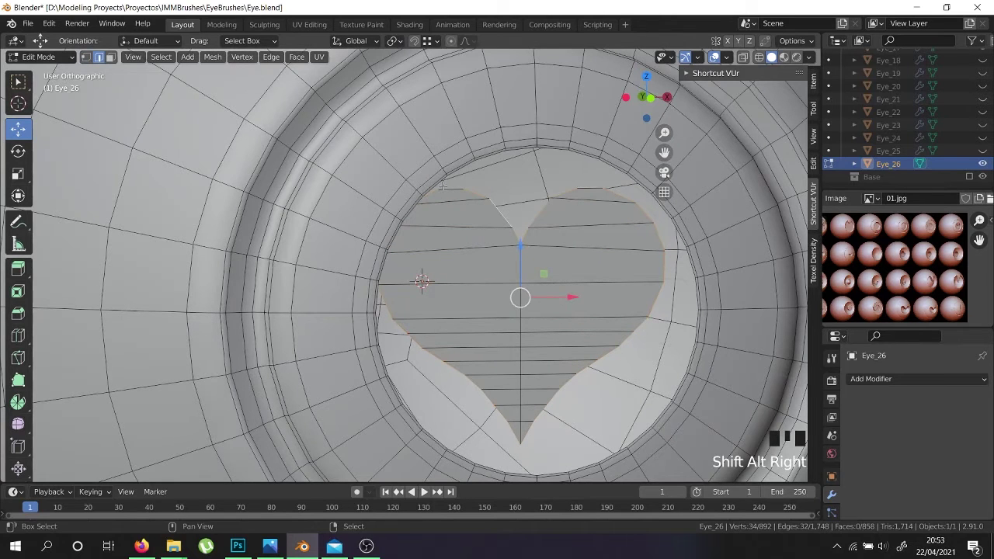
pyautogui.keyDown('shift'); pyautogui.rightClick(584, 186); pyautogui.keyUp('shift')
pyautogui.keyDown('alt'); pyautogui.keyDown('shift'); pyautogui.rightClick(583, 150); pyautogui.keyUp('shift'); pyautogui.keyUp('alt')
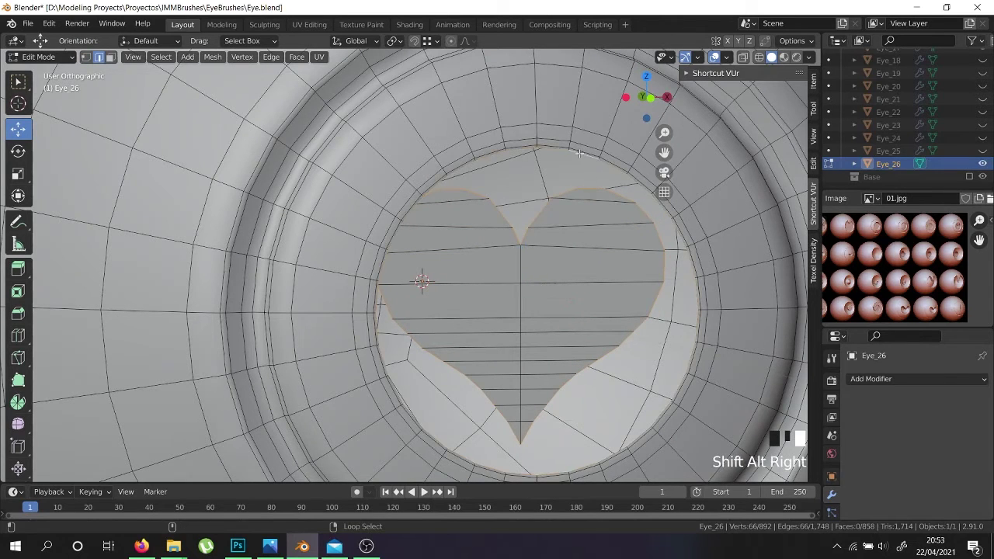
# Try to connect the flat heart's outline to the pupil rim with Bridge Edge Loops.
pyautogui.click(272, 60)
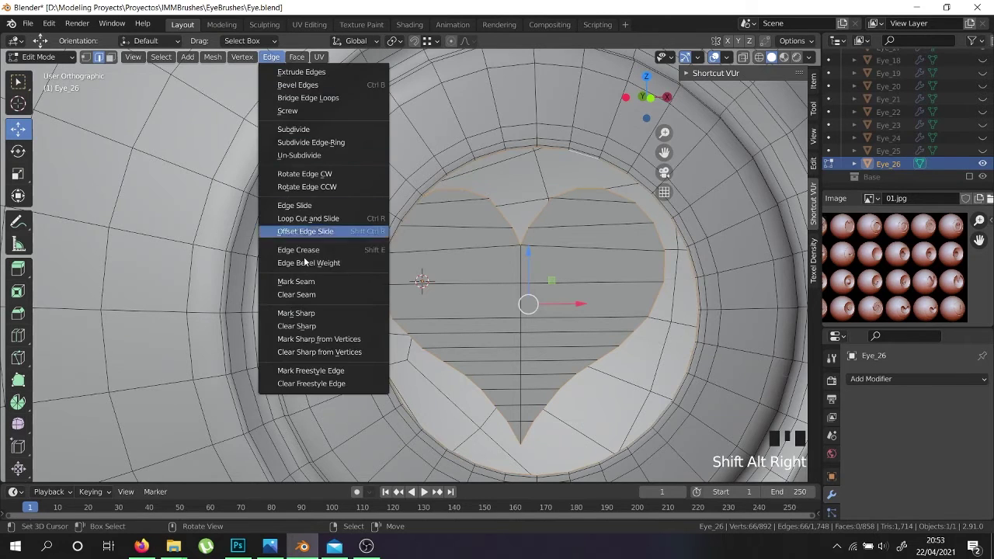
pyautogui.click(326, 98)
pyautogui.scroll(3, 470, 184)
pyautogui.moveTo(470, 185); pyautogui.dragTo(567, 292, button='middle')
pyautogui.hotkey('ctrl', 'z')
# Reselect only the heart's outline, including the upper notch edges, and extrude it forward about 0.125 m along negative Y.
pyautogui.rightClick(543, 333)
pyautogui.keyDown('alt'); pyautogui.keyDown('shift'); pyautogui.rightClick(547, 332); pyautogui.keyUp('shift'); pyautogui.keyUp('alt')
pyautogui.keyDown('alt'); pyautogui.keyDown('shift'); pyautogui.rightClick(525, 334); pyautogui.keyUp('shift'); pyautogui.keyUp('alt')
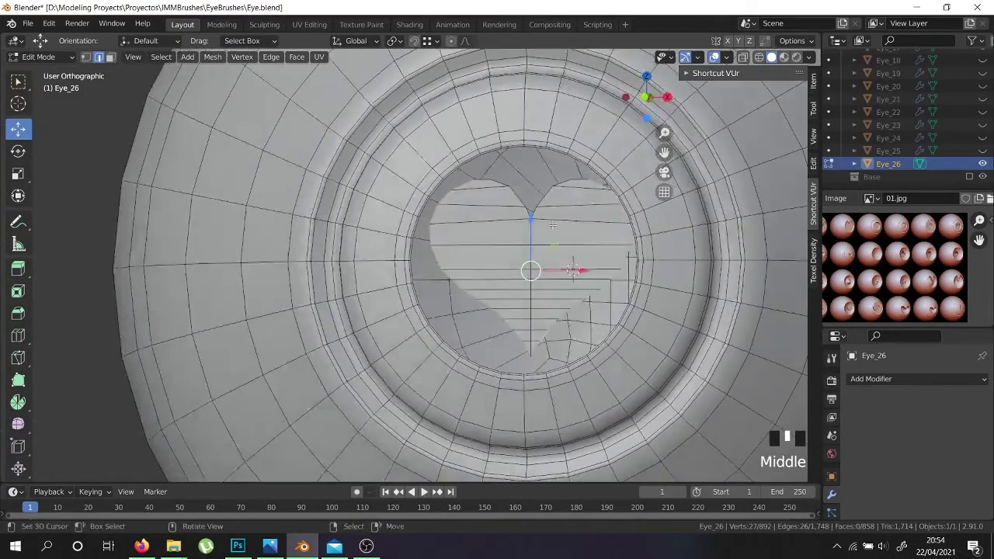
pyautogui.scroll(3, 527, 199)
pyautogui.keyDown('alt'); pyautogui.keyDown('shift'); pyautogui.rightClick(473, 170); pyautogui.keyUp('shift'); pyautogui.keyUp('alt')
pyautogui.keyDown('alt'); pyautogui.keyDown('shift'); pyautogui.rightClick(623, 181); pyautogui.keyUp('shift'); pyautogui.keyUp('alt')
pyautogui.keyDown('alt'); pyautogui.keyDown('shift'); pyautogui.rightClick(626, 167); pyautogui.keyUp('shift'); pyautogui.keyUp('alt')
pyautogui.scroll(-3, 626, 168)
pyautogui.moveTo(590, 248); pyautogui.dragTo(526, 318, button='middle')
pyautogui.press('e')
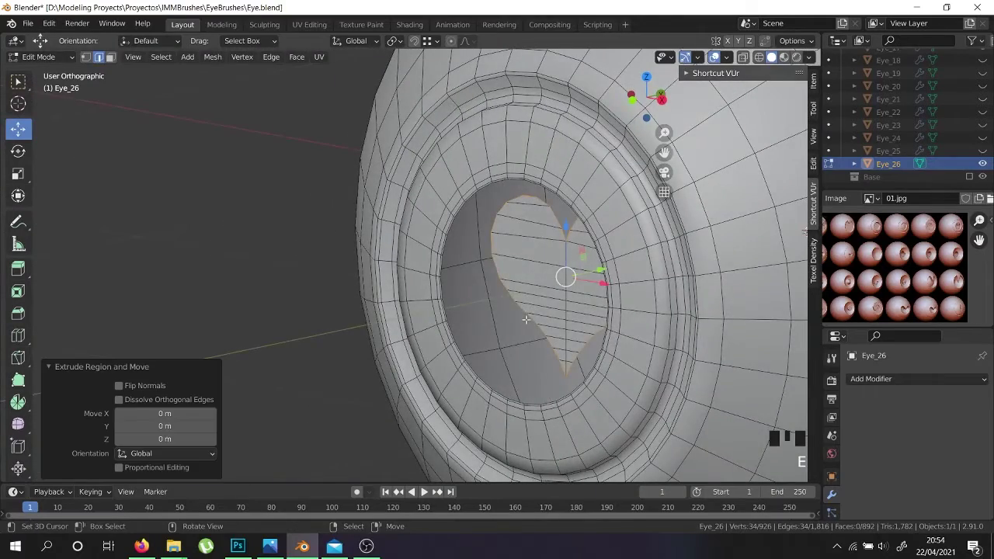
pyautogui.moveTo(599, 269); pyautogui.dragTo(495, 231)
# Turn on snapping and move the extruded heart outline along Y to line up with the pupil rim's upper vertex.
pyautogui.moveTo(494, 231); pyautogui.dragTo(492, 194, button='middle')
pyautogui.scroll(4, 492, 193)
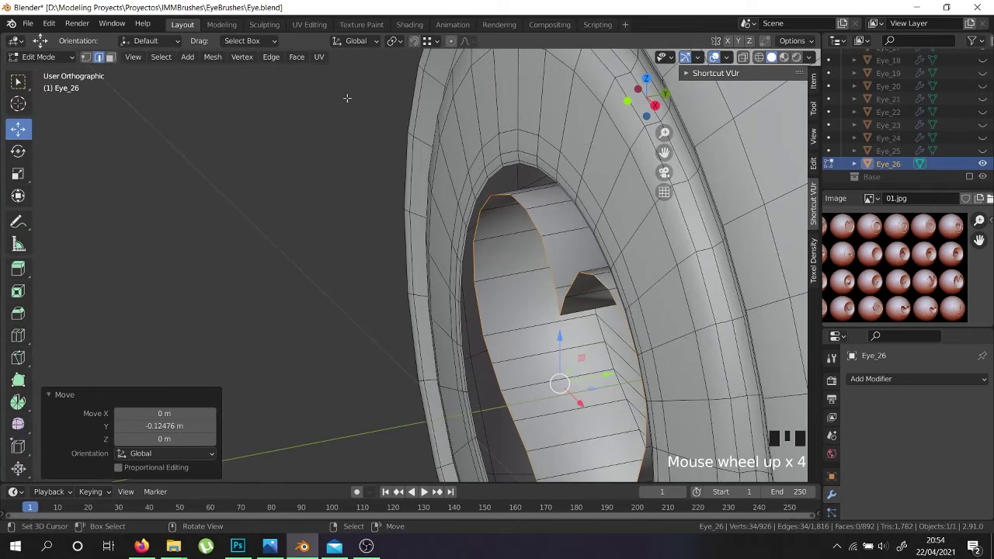
pyautogui.click(412, 41)
pyautogui.press('g')
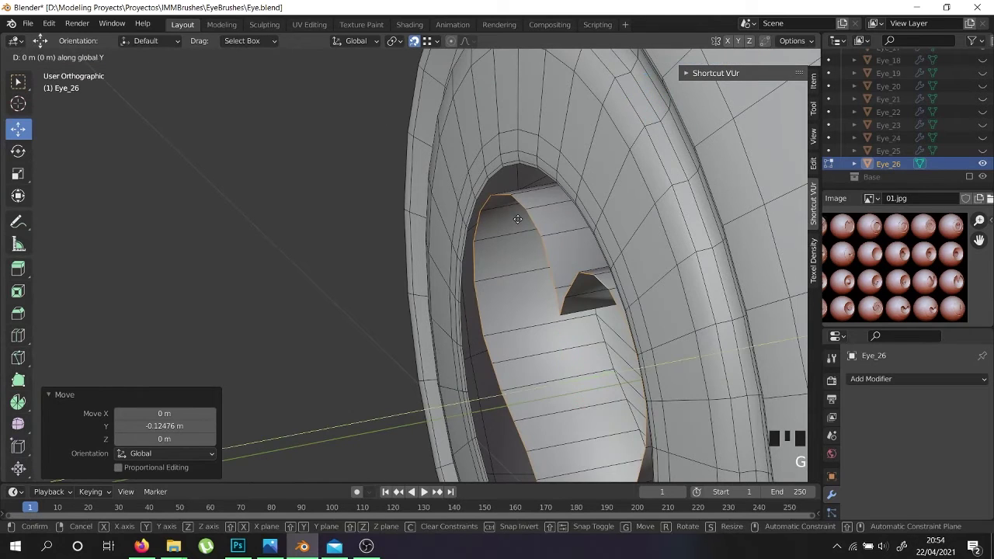
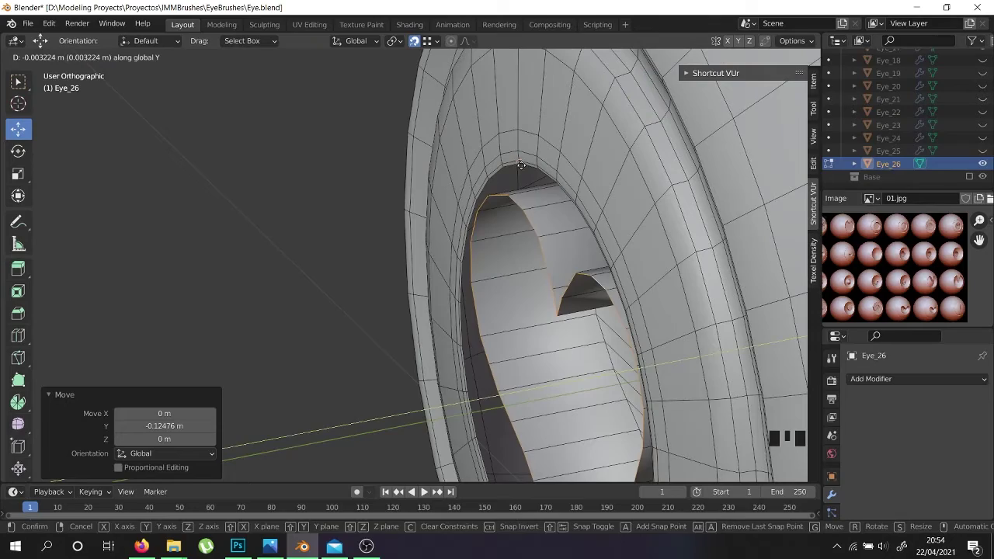
pyautogui.click(521, 166)
pyautogui.moveTo(513, 250); pyautogui.dragTo(612, 213, button='middle')
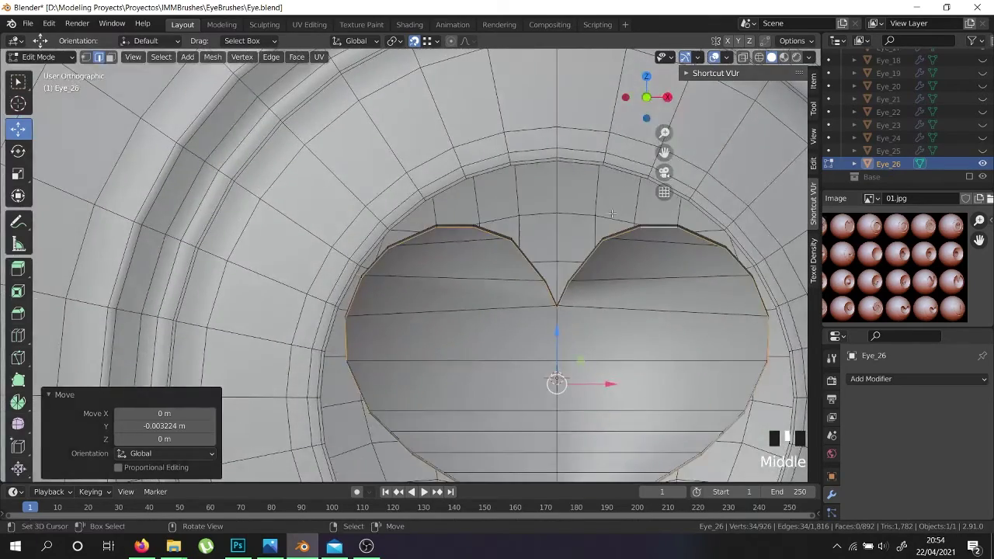
# Select the two front outline edges meeting at the heart's upper notch and fill a face between them.
pyautogui.scroll(4, 612, 213)
pyautogui.rightClick(550, 324)
pyautogui.moveTo(549, 324); pyautogui.dragTo(581, 318, button='middle')
pyautogui.keyDown('shift'); pyautogui.rightClick(583, 316); pyautogui.keyUp('shift')
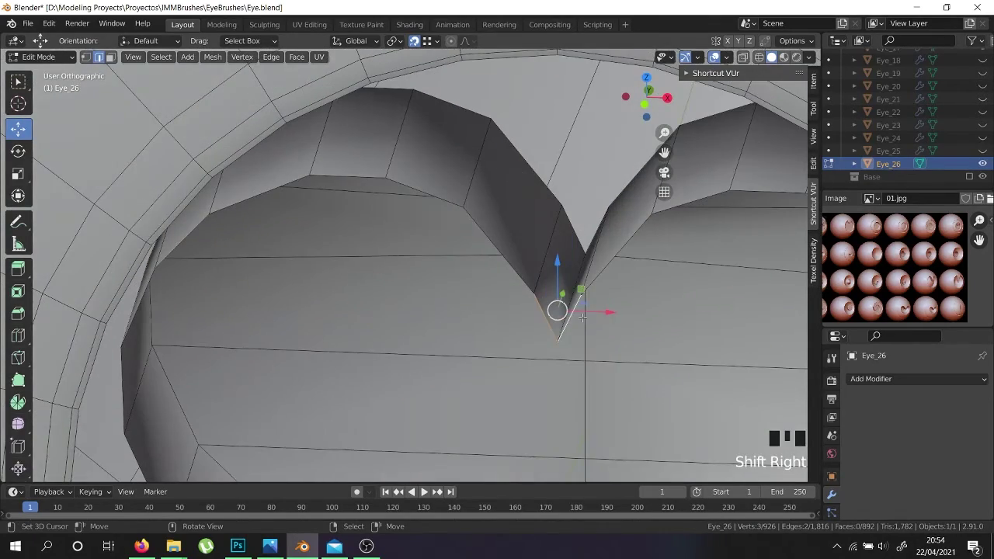
pyautogui.press('f')
# Select the heart's front outline loop and check its edge count and the shape of the notch.
pyautogui.scroll(-8, 582, 316)
pyautogui.scroll(5, 552, 433)
pyautogui.rightClick(552, 433)
pyautogui.scroll(-4, 552, 433)
pyautogui.rightClick(544, 234)
pyautogui.keyDown('alt'); pyautogui.keyDown('shift'); pyautogui.rightClick(545, 239); pyautogui.keyUp('shift'); pyautogui.keyUp('alt')
pyautogui.moveTo(546, 239); pyautogui.dragTo(548, 233, button='middle')
pyautogui.scroll(5, 548, 233)
pyautogui.scroll(-1, 550, 219)
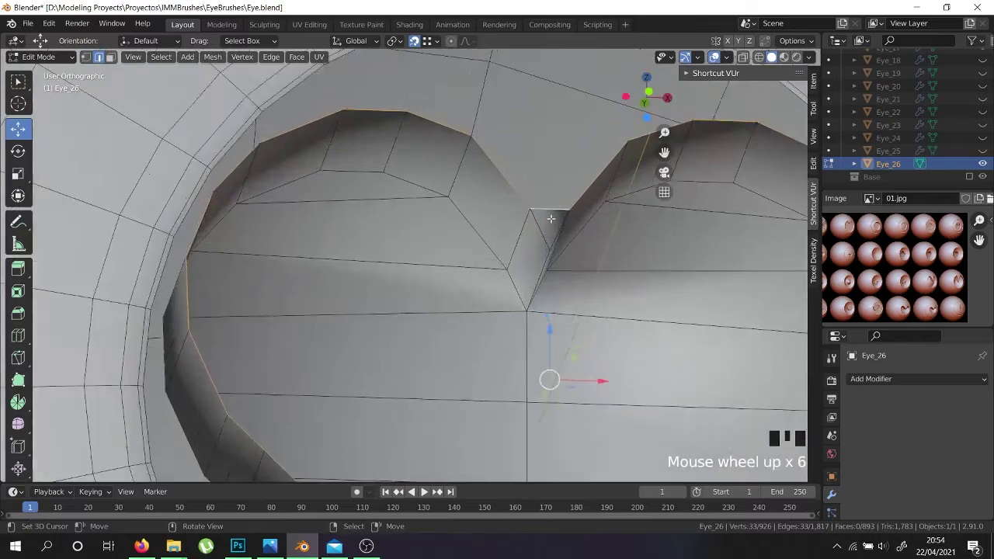
pyautogui.scroll(-1, 550, 219)
pyautogui.scroll(-3, 551, 219)
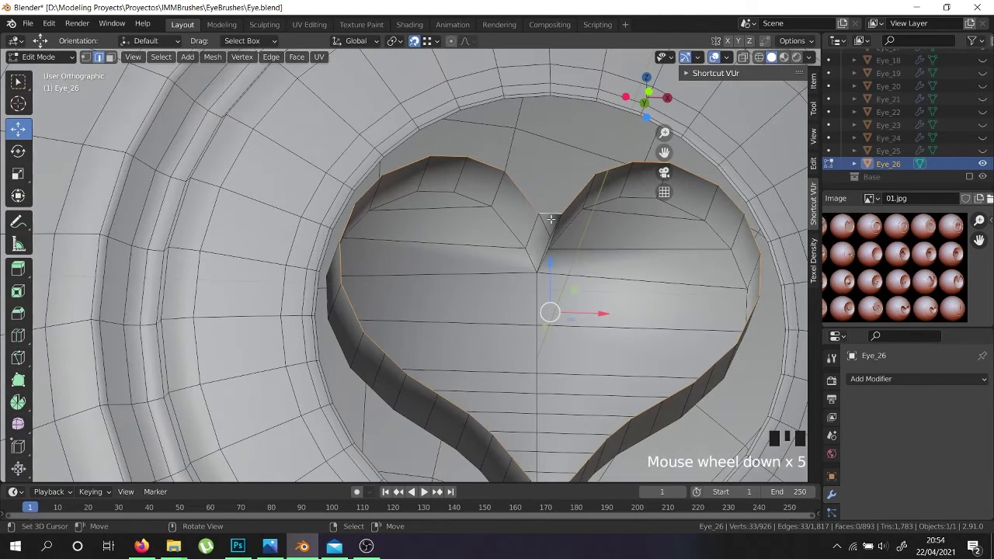
# Fill a second face between the next pair of edges above the notch and add one centered loop cut through it.
pyautogui.rightClick(521, 190)
pyautogui.keyDown('shift'); pyautogui.rightClick(551, 192); pyautogui.keyUp('shift')
pyautogui.press('f')
pyautogui.keyDown('shift'); pyautogui.moveTo(562, 192); pyautogui.dragTo(519, 293, button='middle'); pyautogui.keyUp('shift')
pyautogui.hotkey('ctrl', 'r')
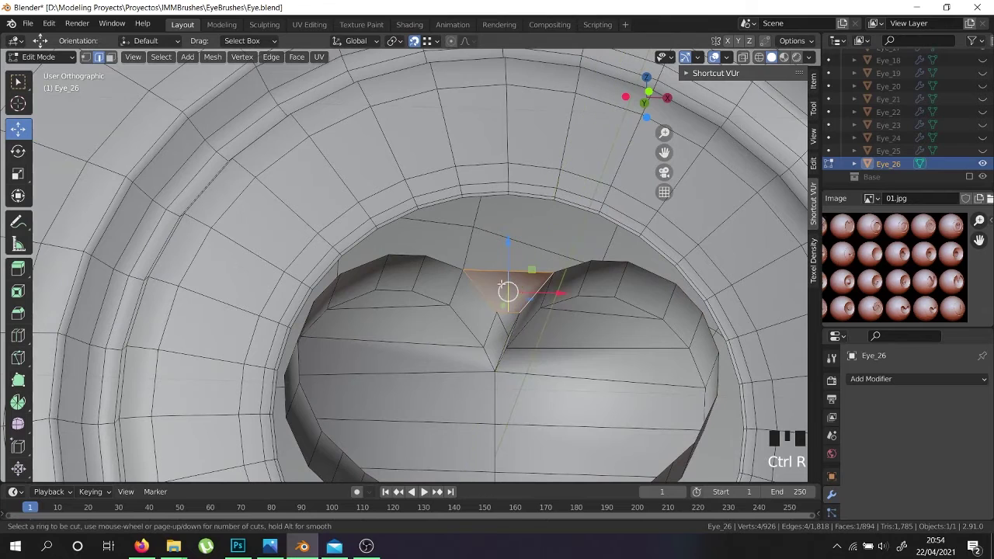
pyautogui.click(503, 283)
pyautogui.rightClick(503, 284)
# Bridge the heart's front outline loop to the pupil rim loop and return to Object Mode to check the shape.
pyautogui.moveTo(509, 253); pyautogui.dragTo(501, 273, button='middle')
pyautogui.rightClick(489, 273)
pyautogui.keyDown('alt'); pyautogui.keyDown('shift'); pyautogui.rightClick(489, 274); pyautogui.keyUp('shift'); pyautogui.keyUp('alt')
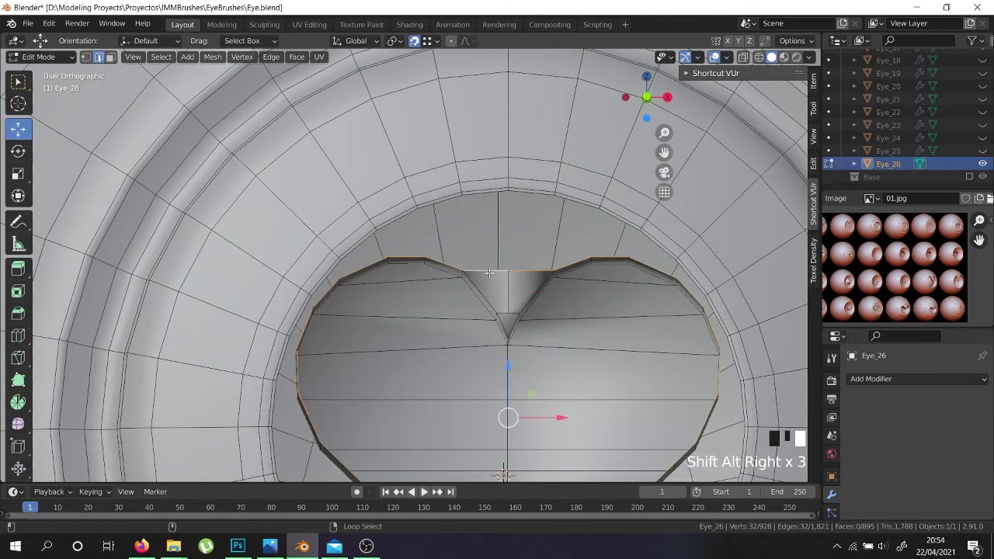
pyautogui.scroll(-3, 498, 283)
pyautogui.keyDown('alt'); pyautogui.keyDown('shift'); pyautogui.rightClick(488, 226); pyautogui.keyUp('shift'); pyautogui.keyUp('alt')
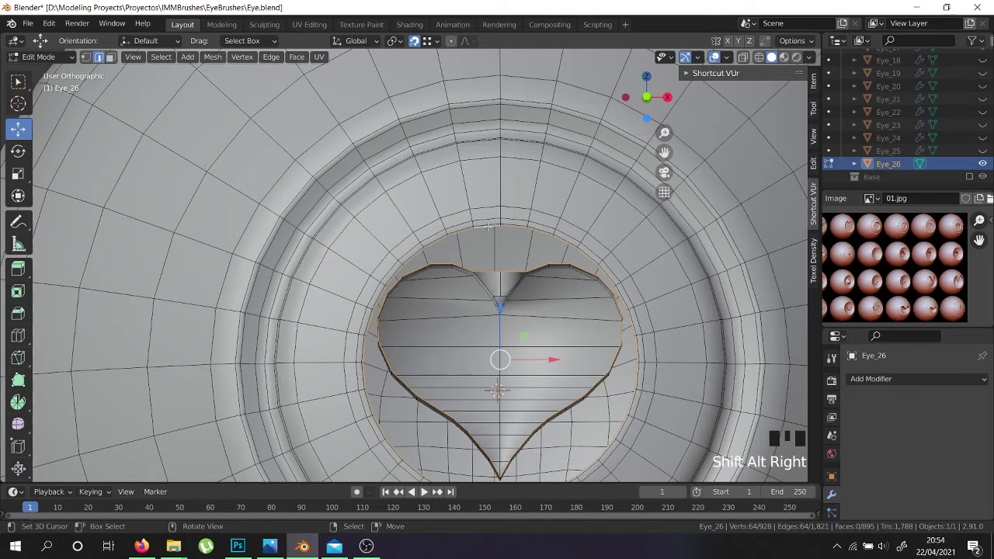
pyautogui.hotkey('ctrl', 'e')
pyautogui.click(488, 226)
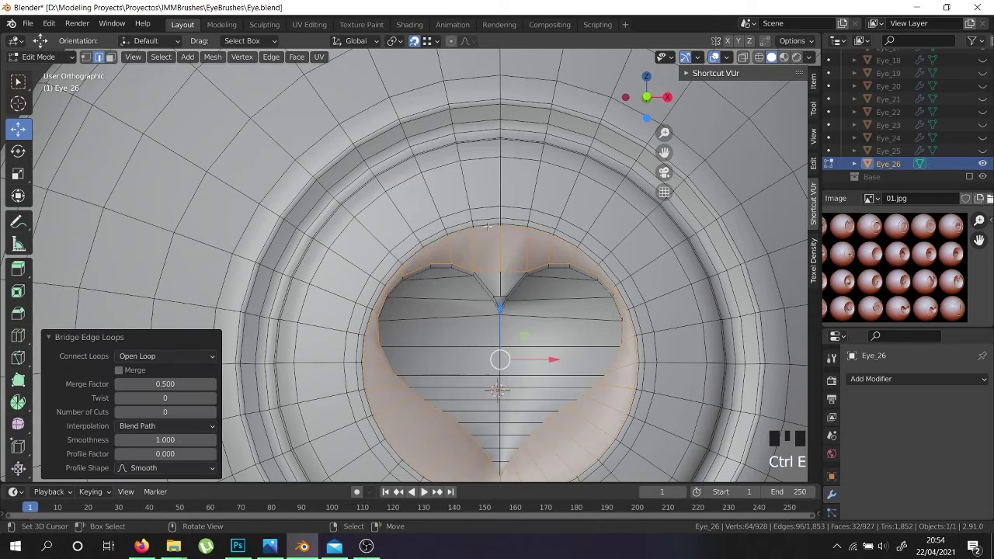
pyautogui.moveTo(496, 256); pyautogui.dragTo(523, 282, button='middle')
pyautogui.press('Tab')
pyautogui.scroll(-5, 503, 285)
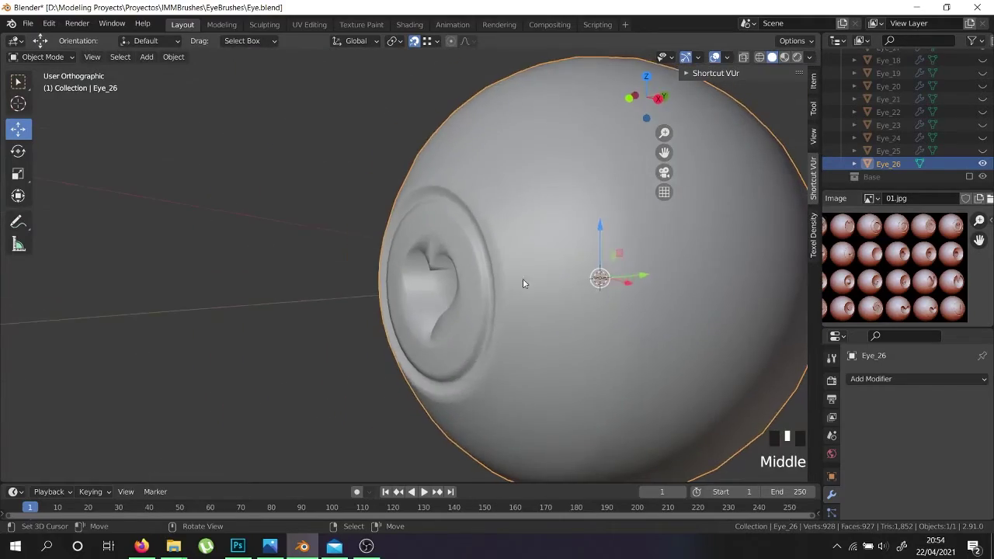
# In Edit Mode, select the edge loop around the pupil rim just outside the heart bridge and delete it.
pyautogui.press('Tab')
pyautogui.scroll(2, 448, 332)
pyautogui.scroll(2, 447, 333)
pyautogui.rightClick(432, 351)
pyautogui.moveTo(432, 351); pyautogui.dragTo(519, 359, button='middle')
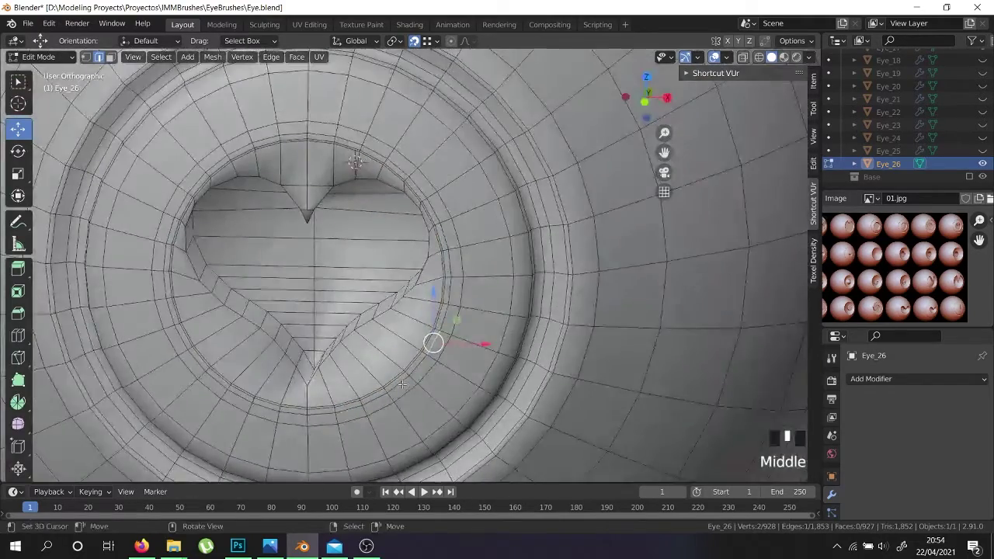
pyautogui.scroll(2, 393, 373)
pyautogui.rightClick(387, 376)
pyautogui.keyDown('alt'); pyautogui.keyDown('shift'); pyautogui.rightClick(387, 376); pyautogui.keyUp('shift'); pyautogui.keyUp('alt')
pyautogui.keyDown('shift'); pyautogui.moveTo(387, 376); pyautogui.dragTo(514, 381, button='middle'); pyautogui.keyUp('shift')
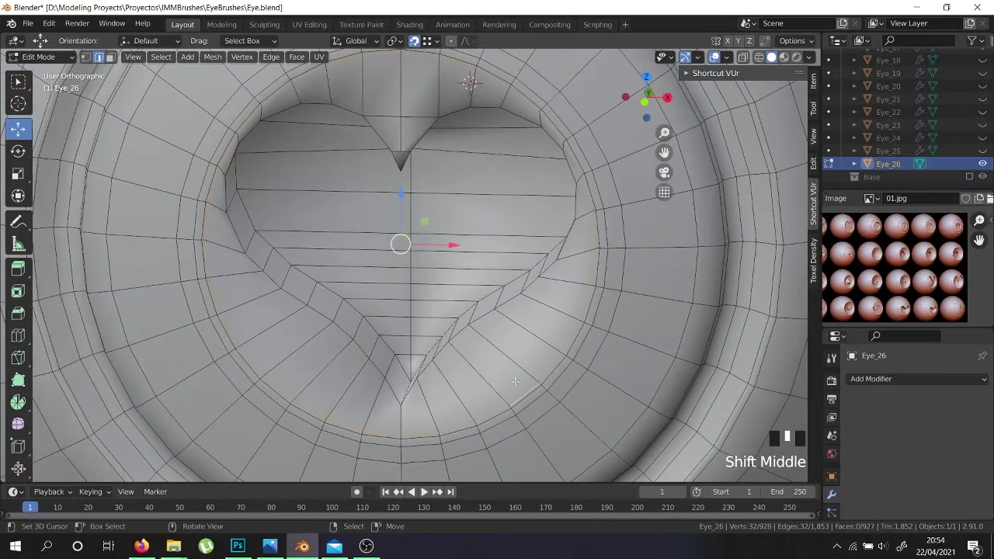
pyautogui.press('x')
pyautogui.click(515, 381)
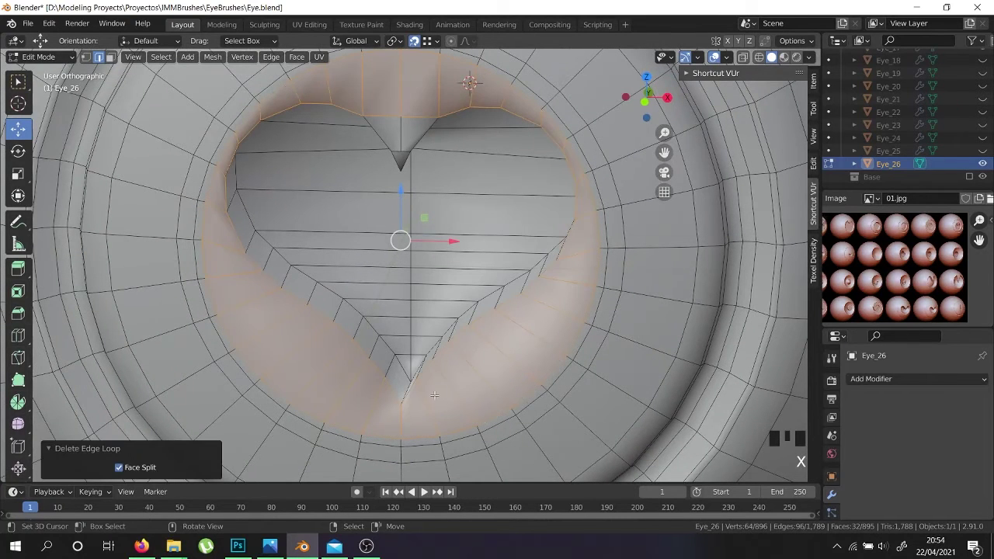
# Delete the next remaining support edge loop around the pupil rim to soften the transition to the heart.
pyautogui.rightClick(528, 400)
pyautogui.rightClick(527, 397)
pyautogui.keyDown('alt'); pyautogui.keyDown('shift'); pyautogui.rightClick(526, 397); pyautogui.keyUp('shift'); pyautogui.keyUp('alt')
pyautogui.rightClick(526, 396)
pyautogui.keyDown('alt'); pyautogui.keyDown('shift'); pyautogui.rightClick(525, 396); pyautogui.keyUp('shift'); pyautogui.keyUp('alt')
pyautogui.keyDown('alt'); pyautogui.keyDown('shift'); pyautogui.rightClick(525, 395); pyautogui.keyUp('shift'); pyautogui.keyUp('alt')
pyautogui.keyDown('alt'); pyautogui.keyDown('shift'); pyautogui.rightClick(524, 394); pyautogui.keyUp('shift'); pyautogui.keyUp('alt')
pyautogui.press('x')
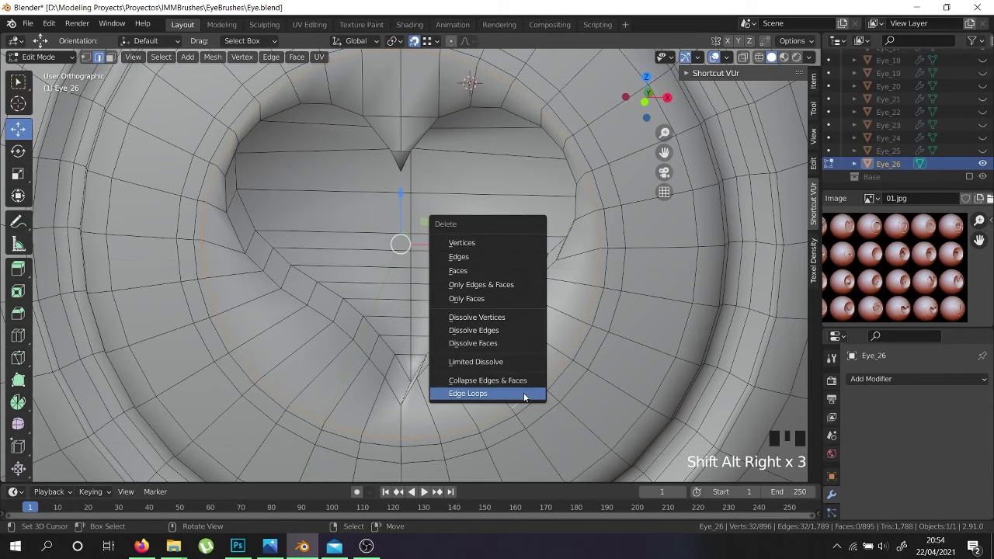
pyautogui.click(525, 396)
# Return to Object Mode and add a Subdivision Surface modifier to Eye_26.
pyautogui.scroll(-1, 525, 395)
pyautogui.moveTo(525, 394); pyautogui.dragTo(459, 313, button='middle')
pyautogui.press('Tab')
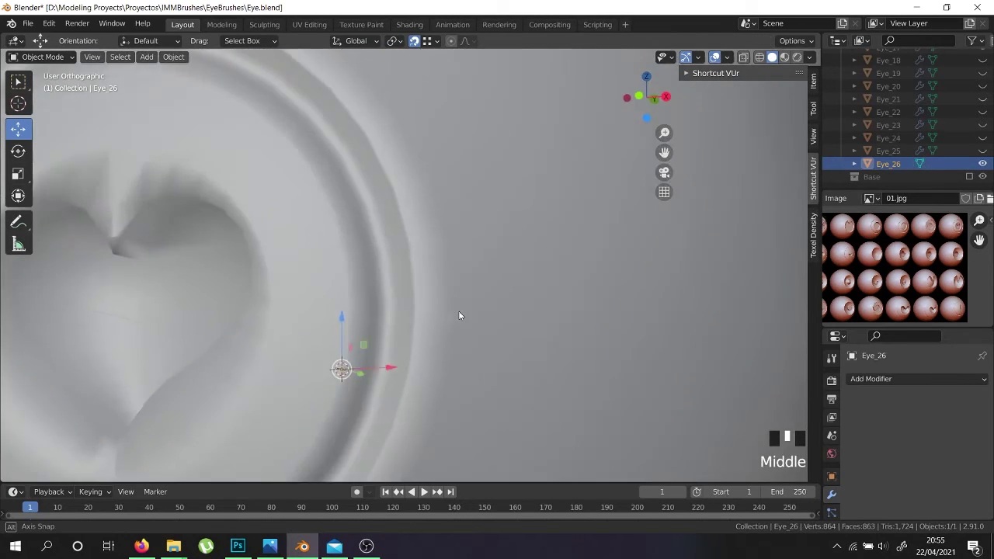
pyautogui.scroll(-5, 491, 310)
pyautogui.click(858, 380)
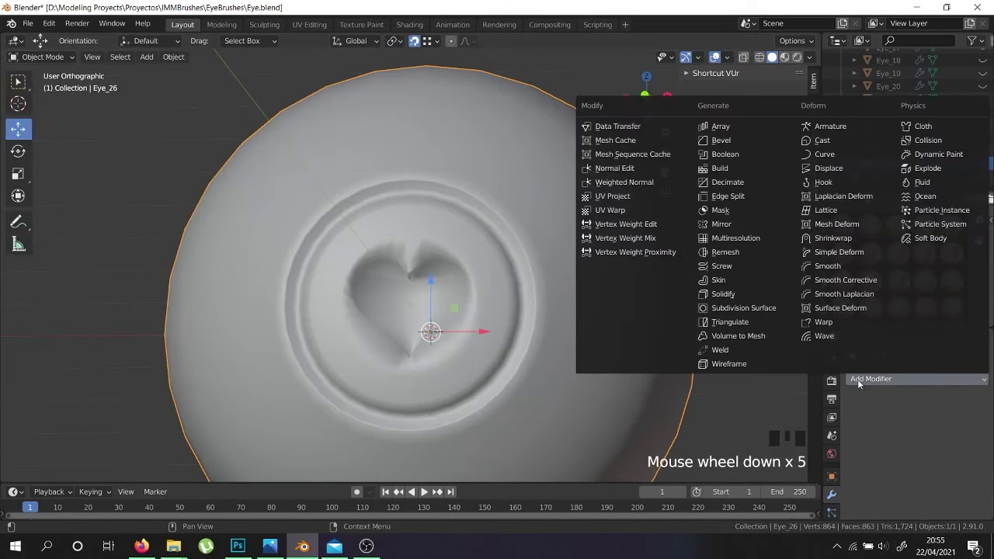
pyautogui.click(767, 308)
# In Edit Mode, cut one centered edge loop around the heart's recessed side wall.
pyautogui.moveTo(566, 335); pyautogui.dragTo(521, 375, button='middle')
pyautogui.press('Tab')
pyautogui.scroll(3, 486, 363)
pyautogui.scroll(2, 520, 375)
pyautogui.hotkey('ctrl', 'r')
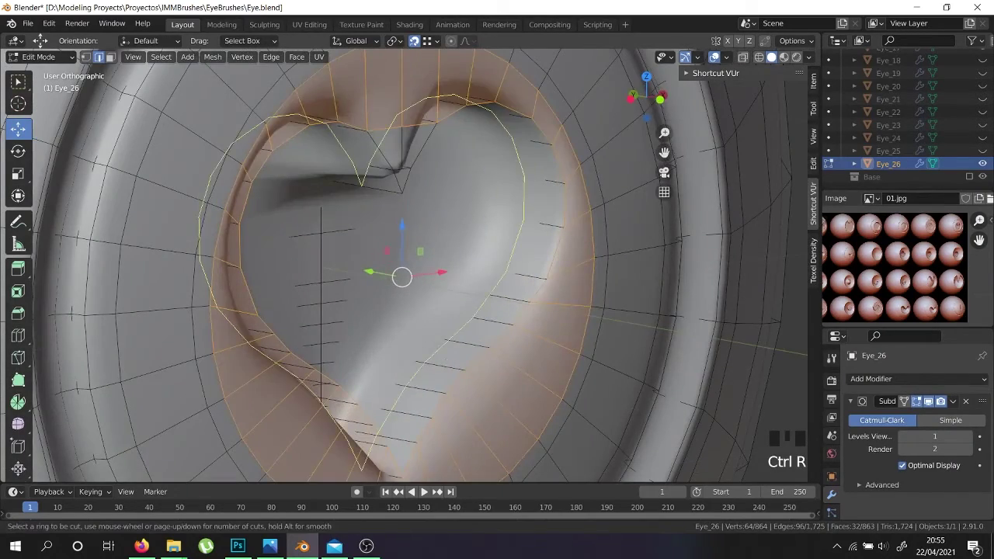
pyautogui.click(462, 368)
pyautogui.rightClick(465, 368)
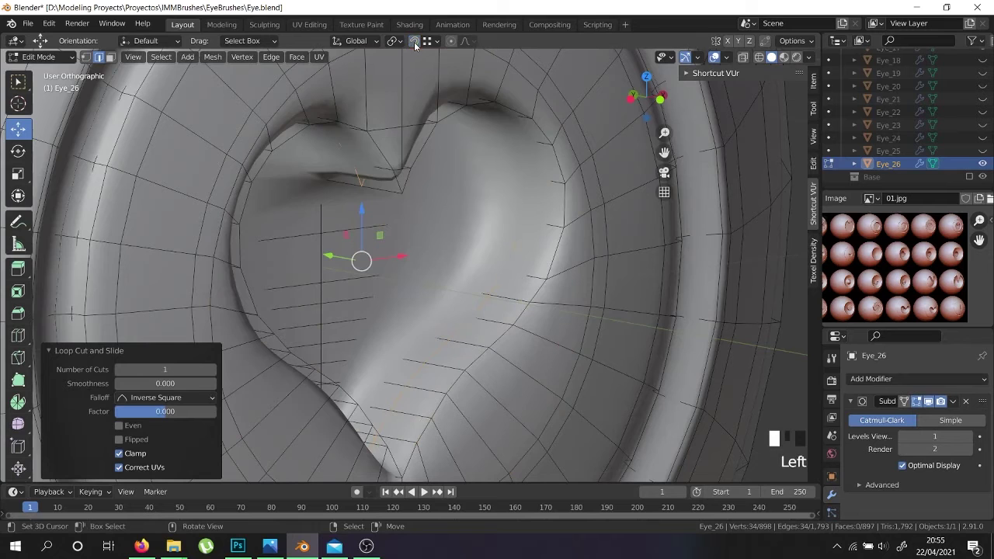
# Turn off snapping, bevel the side wall's new middle loop about 0.0575 m wide, and check the smoothed heart in Object Mode.
pyautogui.hotkey('ctrl', 'b')
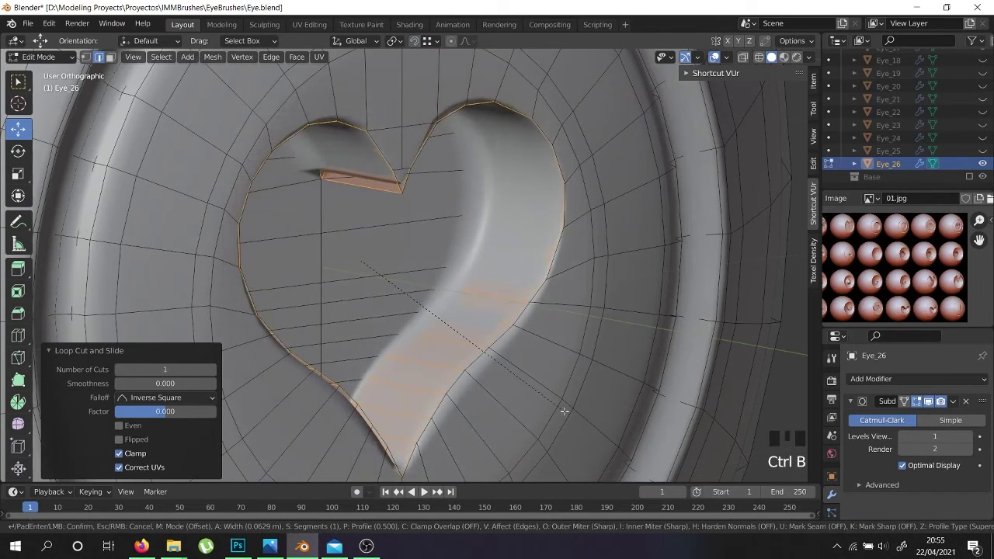
pyautogui.click(559, 409)
pyautogui.scroll(-3, 462, 336)
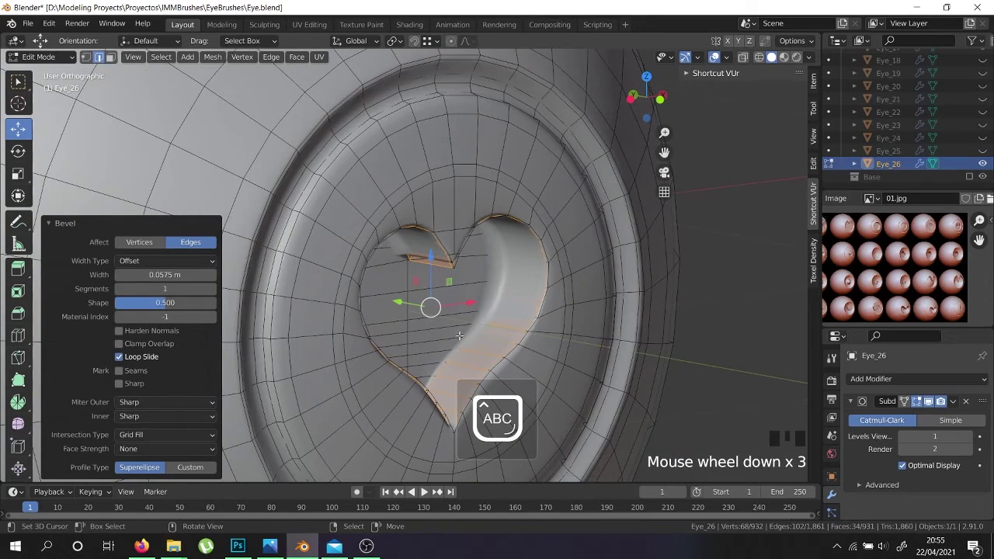
pyautogui.press('Tab')
pyautogui.scroll(-3, 553, 342)
pyautogui.moveTo(554, 344); pyautogui.dragTo(435, 343, button='middle')
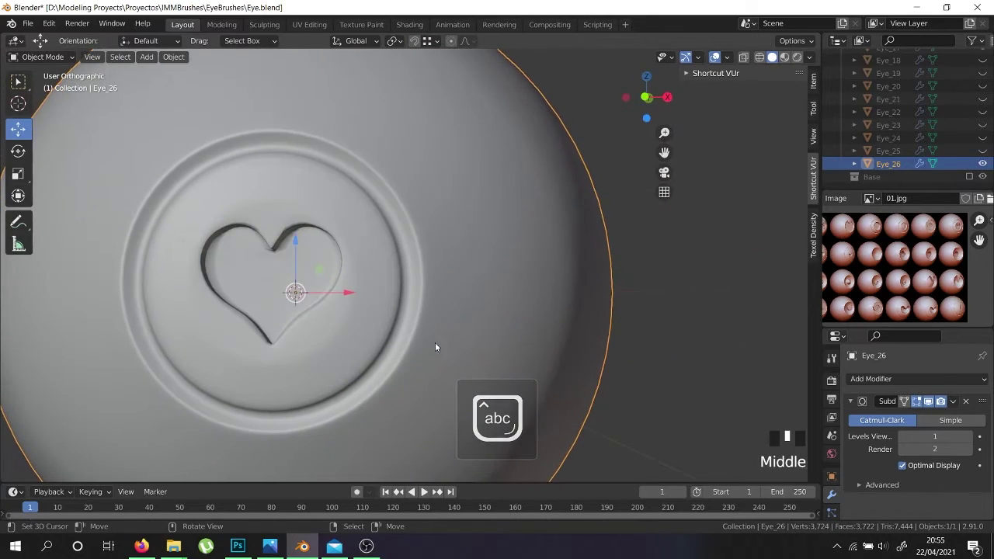
pyautogui.moveTo(356, 356); pyautogui.dragTo(483, 373, button='middle')
# Try to bevel the heart's front rim edges with a width of about 0.028 m.
pyautogui.press('Tab')
pyautogui.scroll(5, 461, 322)
pyautogui.rightClick(461, 307)
pyautogui.keyDown('alt'); pyautogui.keyDown('shift'); pyautogui.rightClick(460, 307); pyautogui.keyUp('shift'); pyautogui.keyUp('alt')
pyautogui.keyDown('alt'); pyautogui.keyDown('shift'); pyautogui.rightClick(382, 341); pyautogui.keyUp('shift'); pyautogui.keyUp('alt')
pyautogui.keyDown('alt'); pyautogui.keyDown('shift'); pyautogui.rightClick(359, 320); pyautogui.keyUp('shift'); pyautogui.keyUp('alt')
pyautogui.moveTo(382, 208); pyautogui.dragTo(368, 205)
pyautogui.rightClick(447, 328)
pyautogui.keyDown('alt'); pyautogui.keyDown('shift'); pyautogui.rightClick(449, 329); pyautogui.keyUp('shift'); pyautogui.keyUp('alt')
pyautogui.scroll(3, 383, 137)
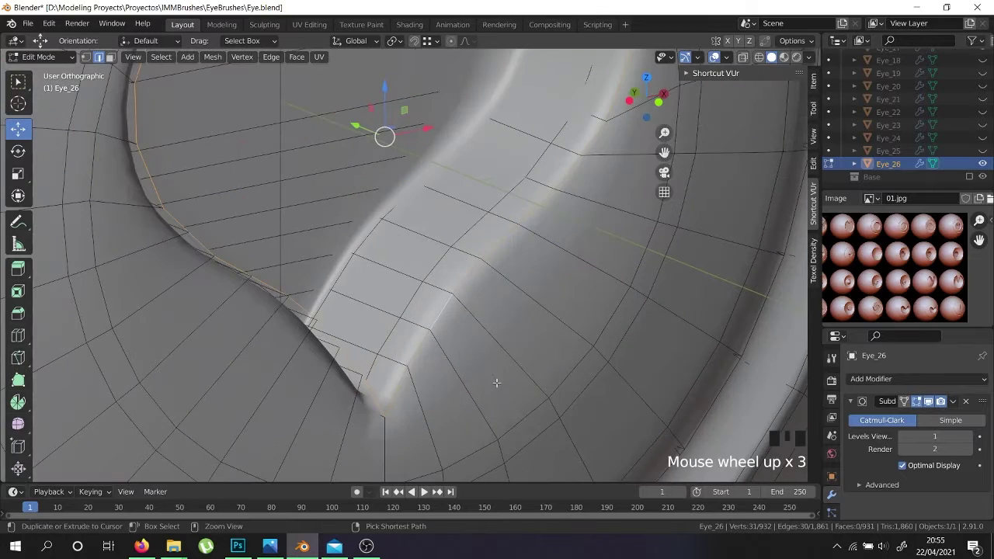
pyautogui.hotkey('ctrl', 'b')
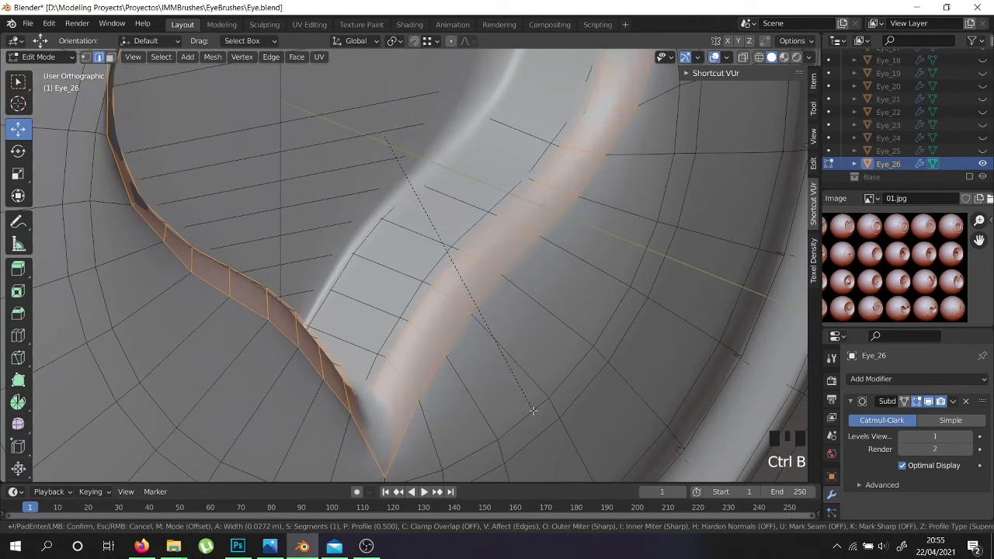
pyautogui.click(534, 412)
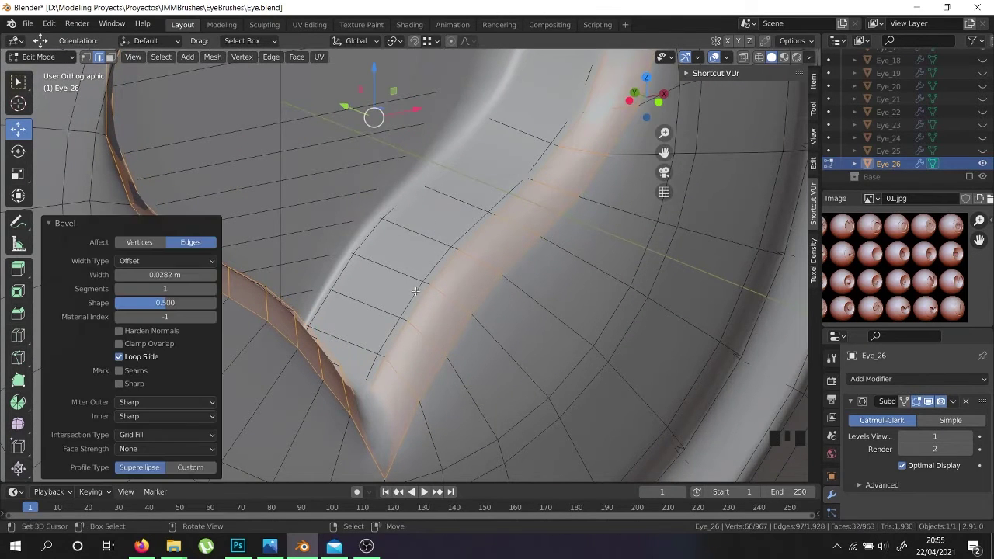
# Select the loop on the inner side of the beveled rim, then undo back to before the rim bevel.
pyautogui.rightClick(416, 292)
pyautogui.keyDown('alt'); pyautogui.keyDown('shift'); pyautogui.rightClick(415, 291); pyautogui.keyUp('shift'); pyautogui.keyUp('alt')
pyautogui.keyDown('alt'); pyautogui.keyDown('shift'); pyautogui.rightClick(415, 291); pyautogui.keyUp('shift'); pyautogui.keyUp('alt')
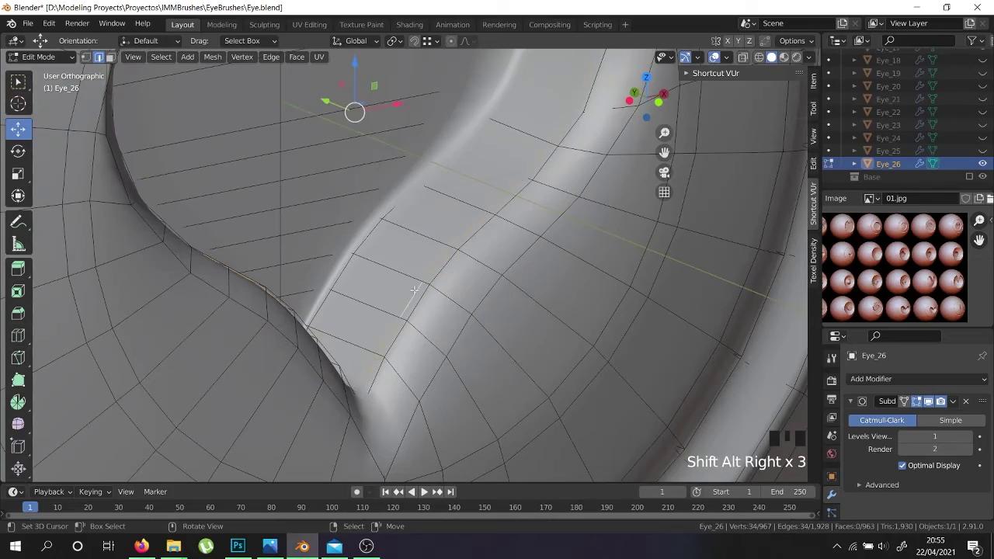
pyautogui.scroll(-5, 414, 290)
pyautogui.scroll(2, 413, 259)
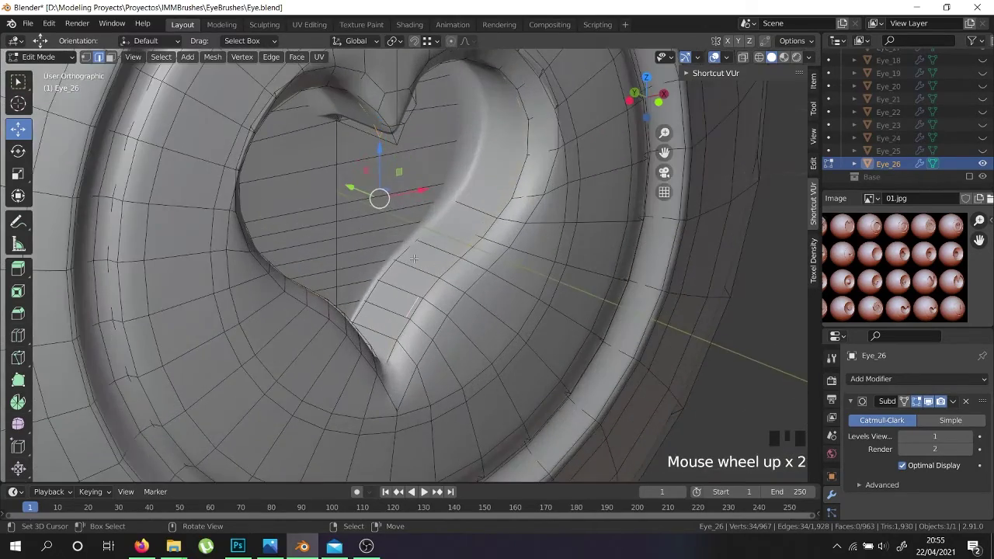
pyautogui.moveTo(414, 259); pyautogui.dragTo(350, 219, button='middle')
pyautogui.hotkey('ctrl', 'z')
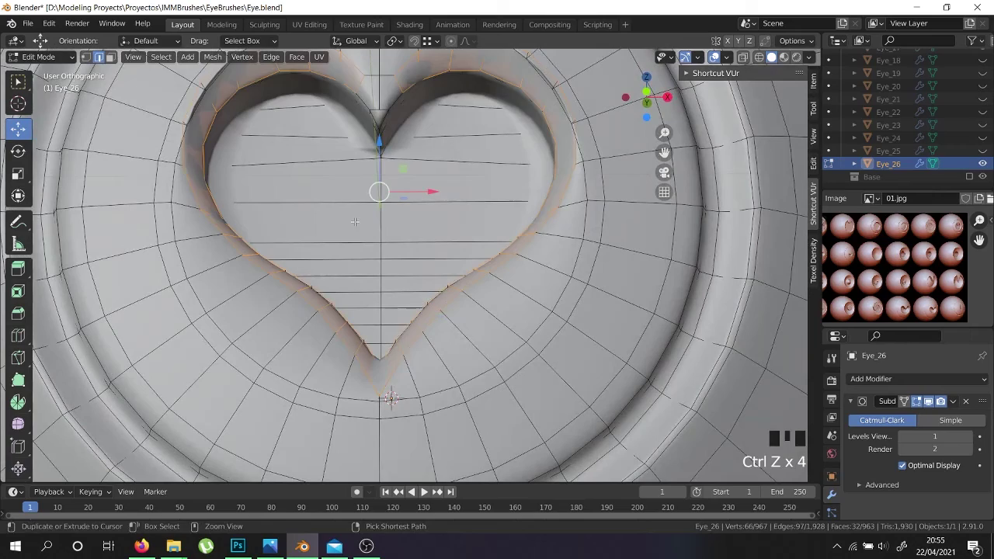
pyautogui.hotkey('ctrl', 'z')
pyautogui.hotkey('ctrl', 'z')
# Select the complete front rim loop of the heart, including the notch, and bevel it about 0.008 m wide.
pyautogui.keyDown('shift'); pyautogui.moveTo(339, 91); pyautogui.dragTo(327, 185, button='middle'); pyautogui.keyUp('shift')
pyautogui.keyDown('alt'); pyautogui.keyDown('shift'); pyautogui.rightClick(350, 186); pyautogui.keyUp('shift'); pyautogui.keyUp('alt')
pyautogui.keyDown('alt'); pyautogui.keyDown('shift'); pyautogui.rightClick(388, 195); pyautogui.keyUp('shift'); pyautogui.keyUp('alt')
pyautogui.moveTo(388, 196); pyautogui.dragTo(460, 377, button='middle')
pyautogui.hotkey('ctrl', 'b')
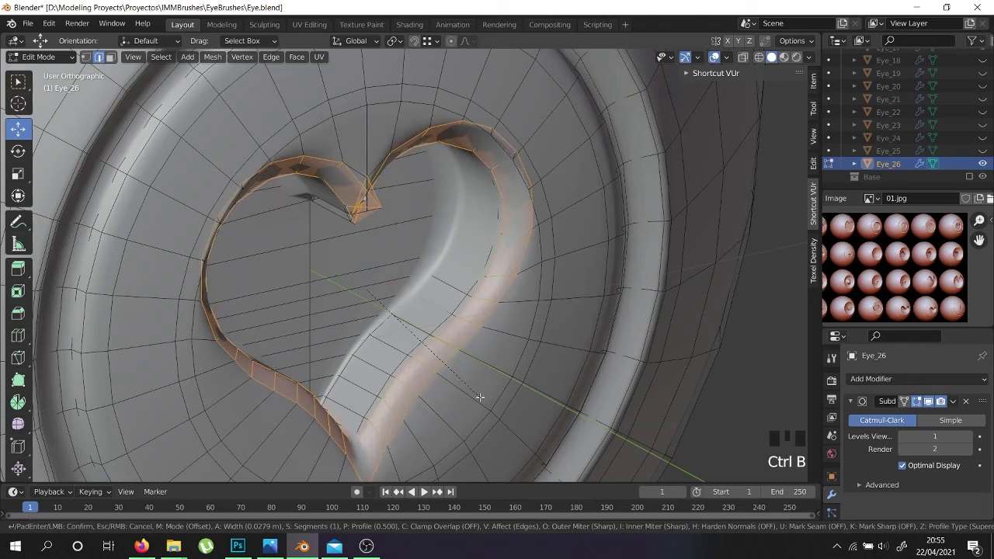
pyautogui.click(466, 376)
pyautogui.moveTo(433, 329); pyautogui.dragTo(419, 260, button='middle')
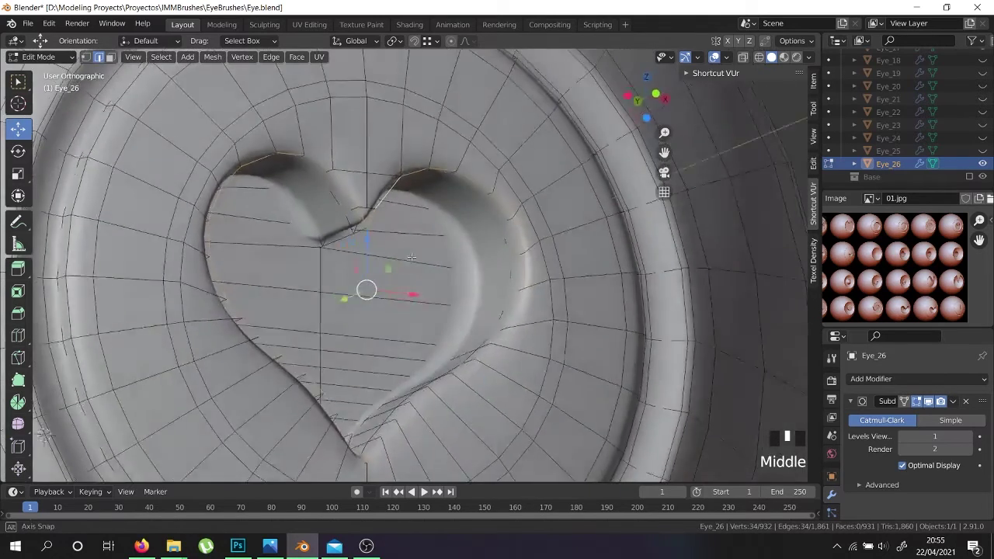
pyautogui.scroll(2, 409, 253)
pyautogui.scroll(1, 409, 252)
pyautogui.hotkey('ctrl', 'b')
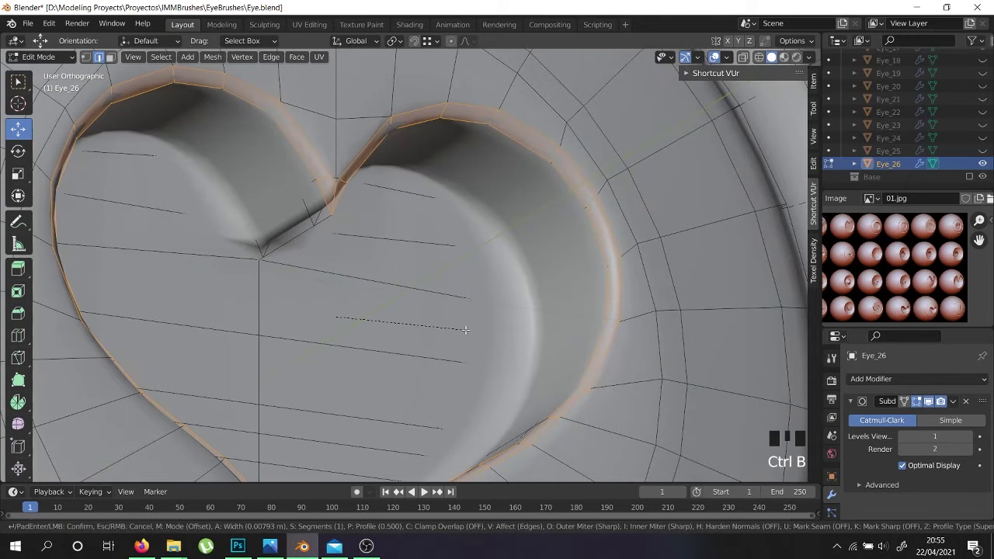
pyautogui.click(464, 329)
pyautogui.scroll(-4, 464, 329)
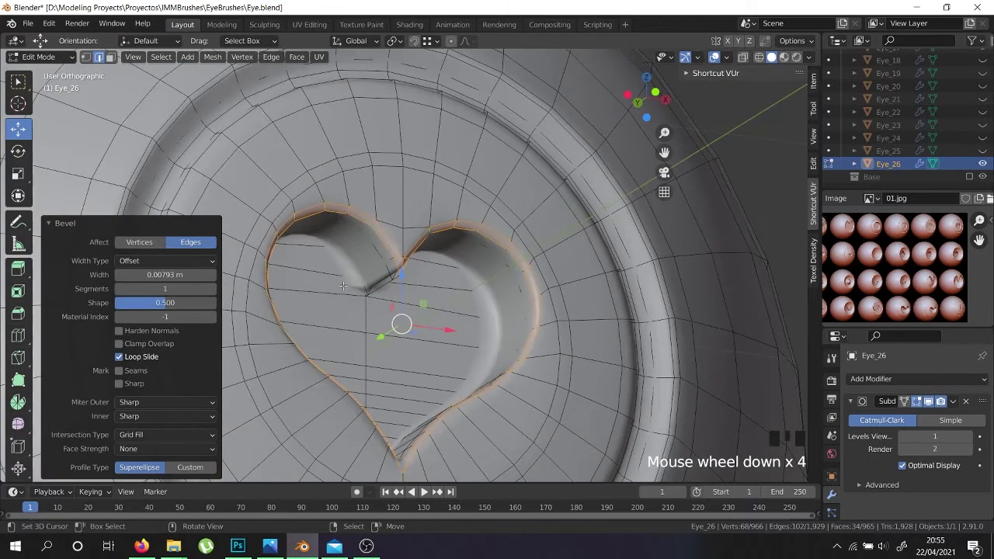
# In vertex mode, select the inner loop of the beveled heart rim and move it slightly along Y, then check the result in Object Mode.
pyautogui.click(85, 57)
pyautogui.scroll(8, 399, 241)
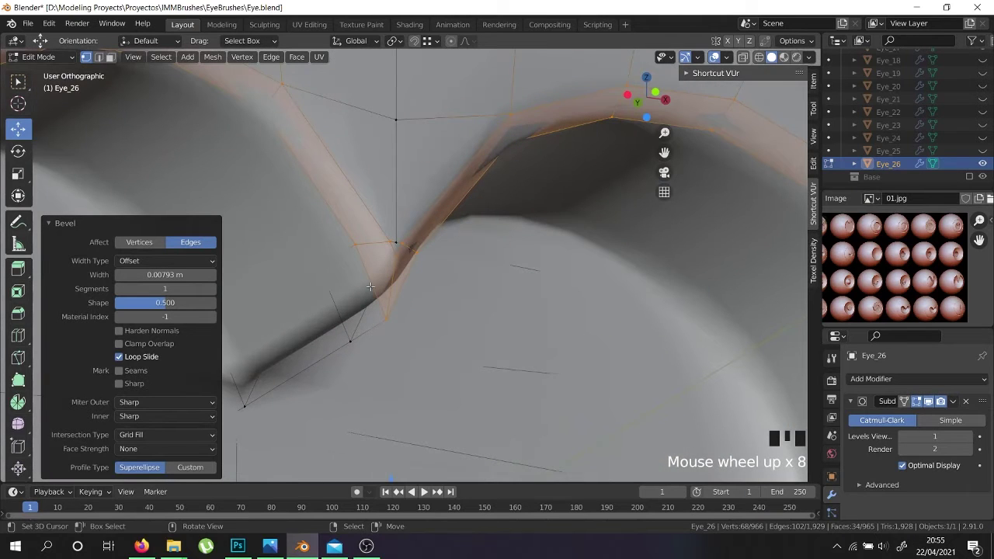
pyautogui.rightClick(341, 246)
pyautogui.rightClick(342, 246)
pyautogui.keyDown('alt'); pyautogui.keyDown('shift'); pyautogui.rightClick(342, 246); pyautogui.keyUp('shift'); pyautogui.keyUp('alt')
pyautogui.scroll(-7, 350, 252)
pyautogui.moveTo(380, 334); pyautogui.dragTo(443, 442, button='middle')
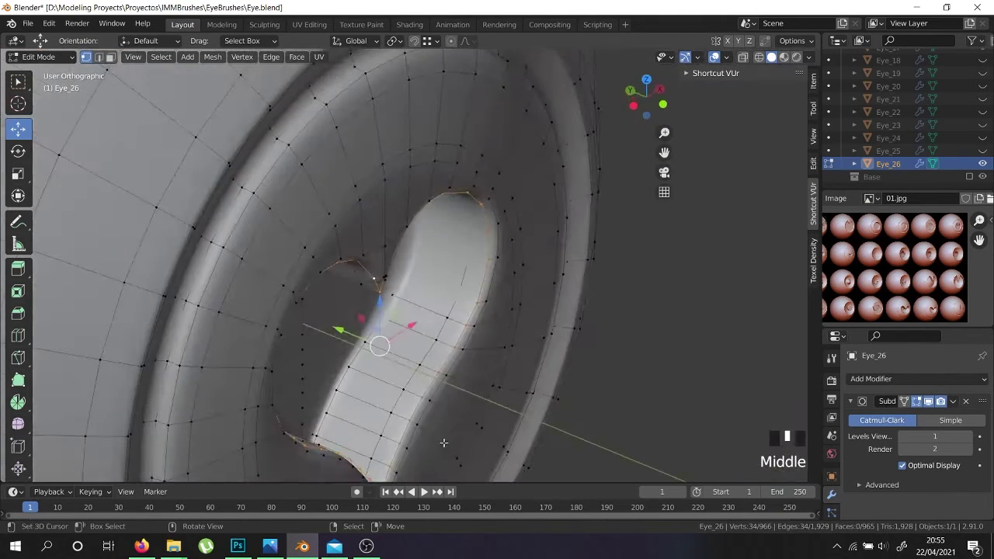
pyautogui.moveTo(342, 336); pyautogui.dragTo(326, 326)
pyautogui.moveTo(342, 333); pyautogui.dragTo(408, 344, button='middle')
pyautogui.press('Tab')
pyautogui.scroll(-5, 334, 370)
pyautogui.scroll(2, 374, 337)
pyautogui.scroll(5, 373, 337)
# In Edit Mode, add one centered edge loop through the narrow beveled band along the heart's rim.
pyautogui.press('Tab')
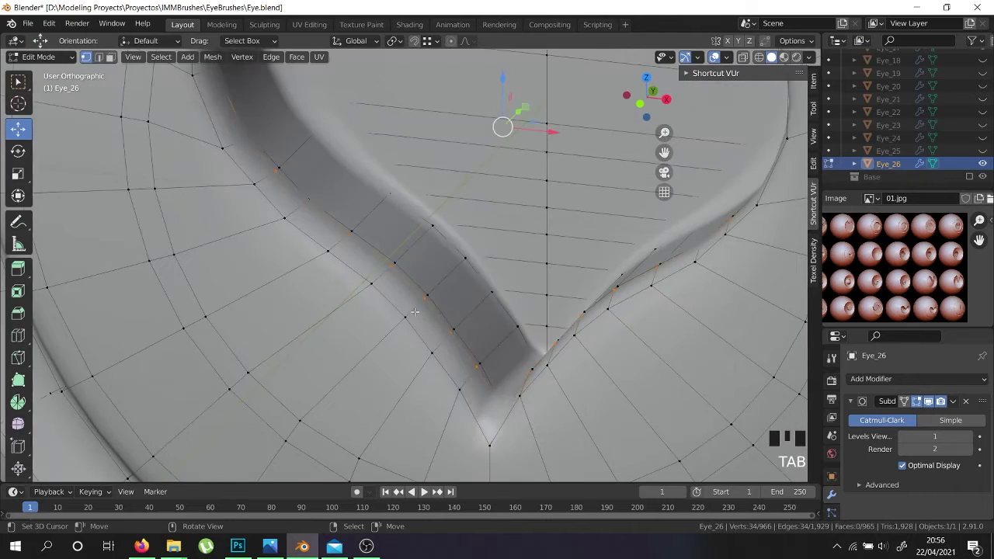
pyautogui.scroll(3, 415, 311)
pyautogui.hotkey('ctrl', 'r')
pyautogui.click(416, 310)
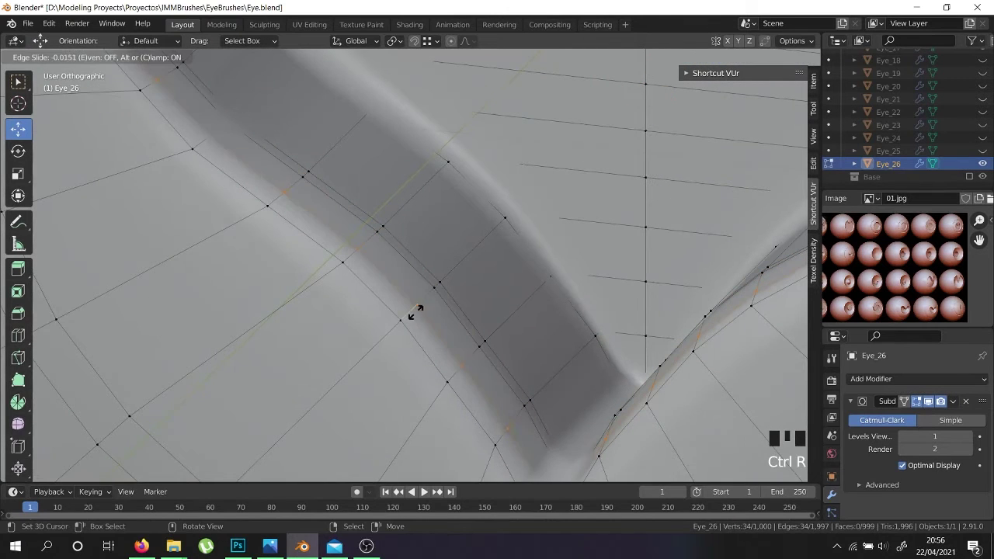
pyautogui.rightClick(412, 319)
# Try to bevel the rim band's new middle loop and inspect the edge around the heart's notch.
pyautogui.hotkey('ctrl', 'b')
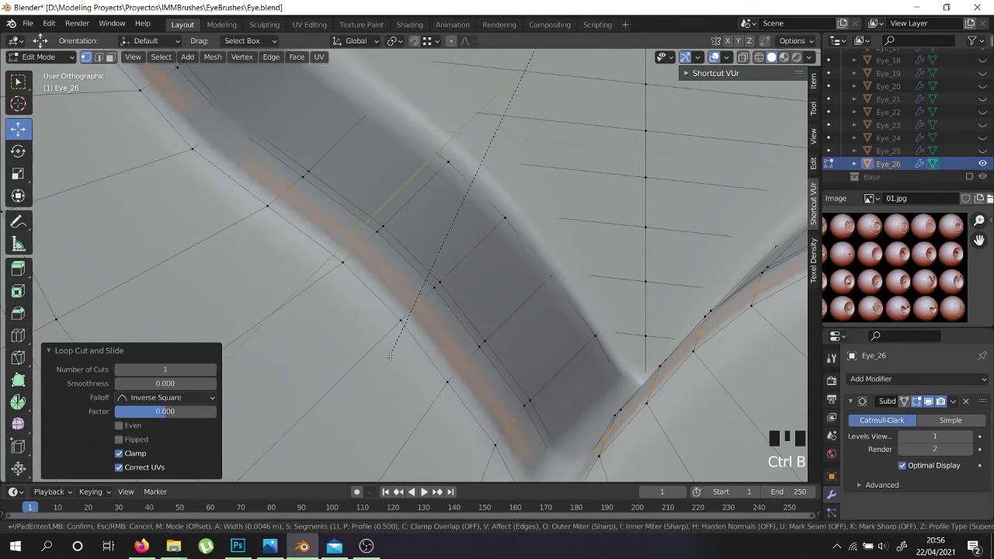
pyautogui.click(383, 369)
pyautogui.press('Tab')
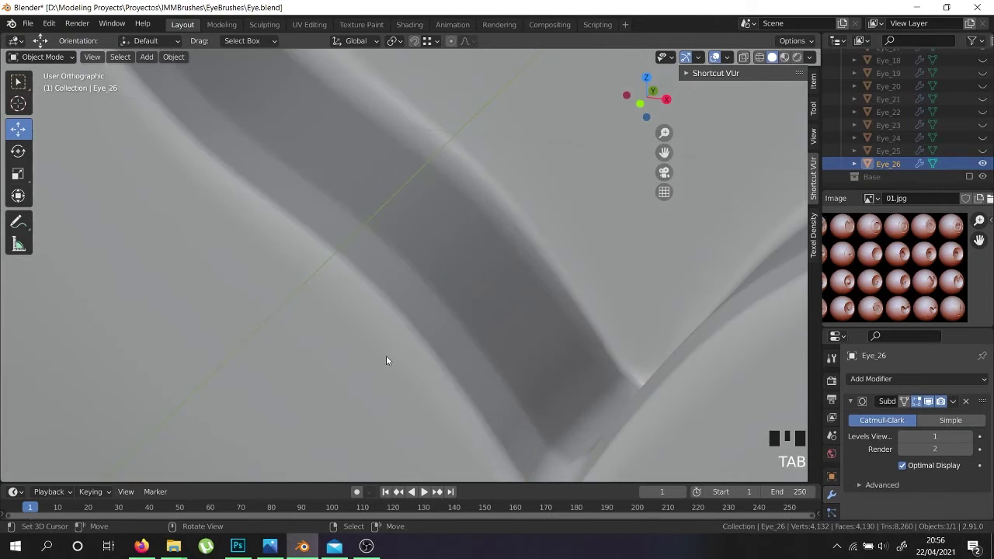
pyautogui.scroll(-6, 385, 360)
pyautogui.moveTo(386, 360); pyautogui.dragTo(381, 302, button='middle')
pyautogui.press('Tab')
pyautogui.rightClick(398, 126)
pyautogui.scroll(7, 399, 126)
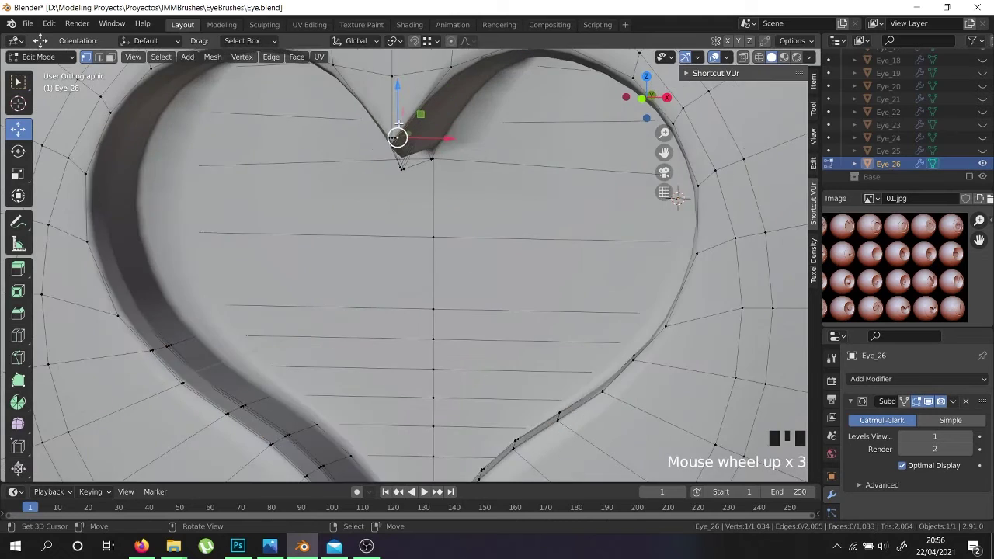
pyautogui.moveTo(398, 125); pyautogui.dragTo(434, 98, button='middle')
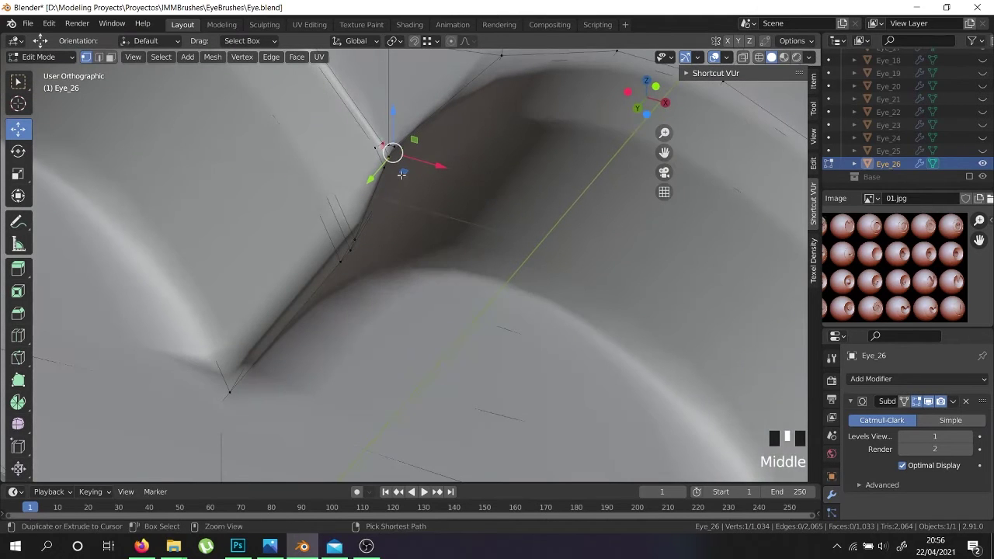
# Undo the bevel on the rim band's middle loop while keeping the loop cut.
pyautogui.hotkey('ctrl', 'z')
pyautogui.hotkey('ctrl', 'z')
pyautogui.hotkey('ctrl', 'z')
pyautogui.hotkey('ctrl', 'z')
pyautogui.hotkey('ctrl', 'z')
pyautogui.hotkey('ctrl', 'z')
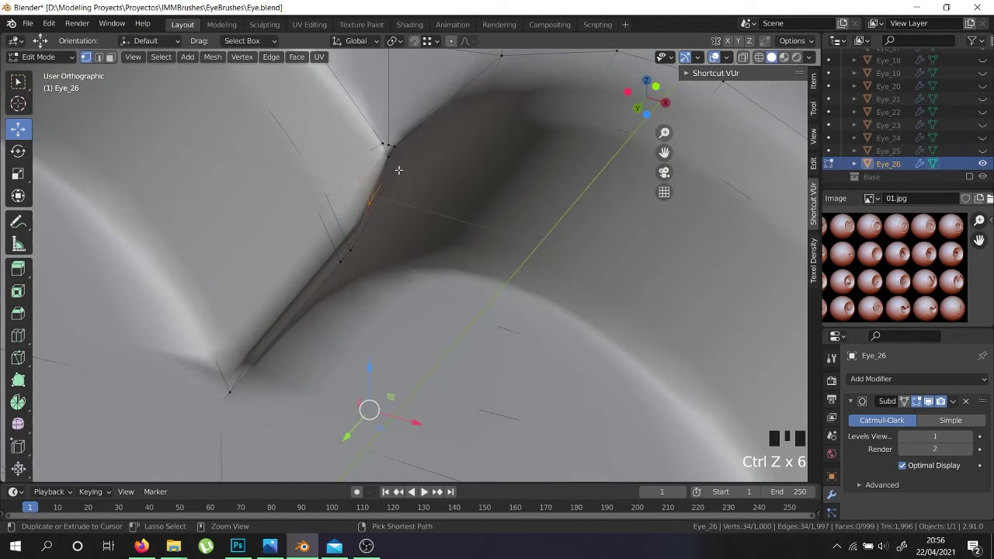
# Select the outermost loop of the heart's rim band and scale it up to about 1.099.
pyautogui.rightClick(384, 146)
pyautogui.scroll(-6, 398, 157)
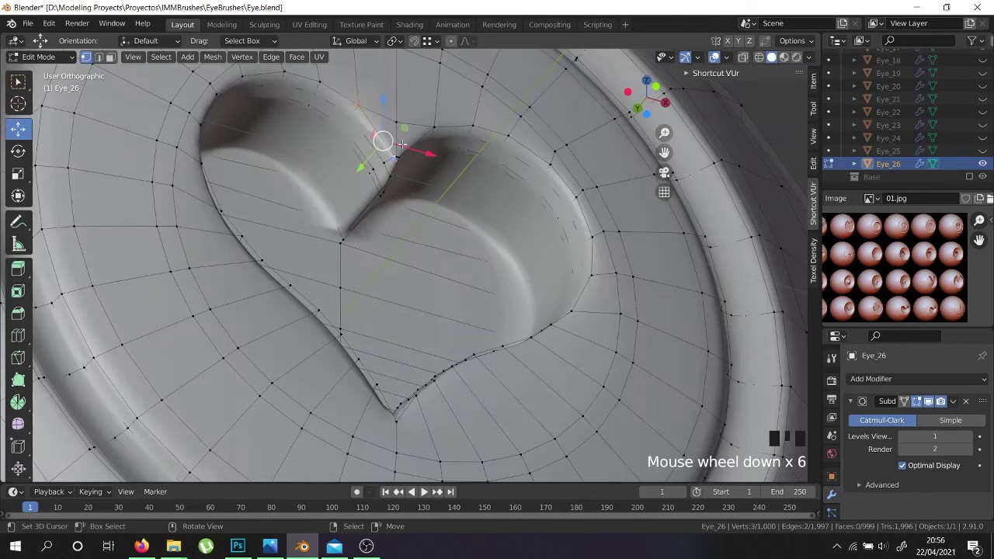
pyautogui.keyDown('alt'); pyautogui.keyDown('shift'); pyautogui.rightClick(325, 85); pyautogui.keyUp('shift'); pyautogui.keyUp('alt')
pyautogui.moveTo(573, 306); pyautogui.dragTo(511, 395, button='middle')
pyautogui.scroll(-1, 527, 396)
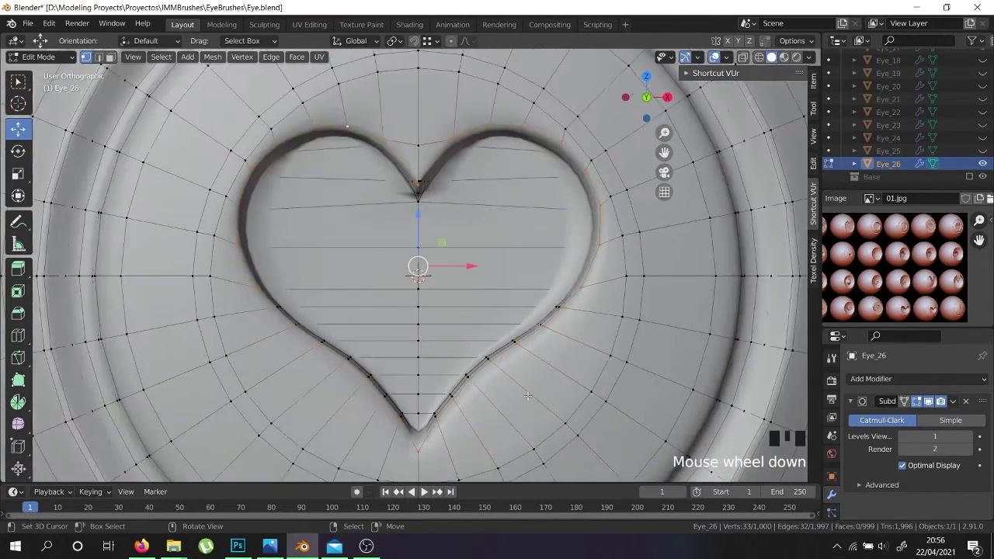
pyautogui.scroll(8, 418, 184)
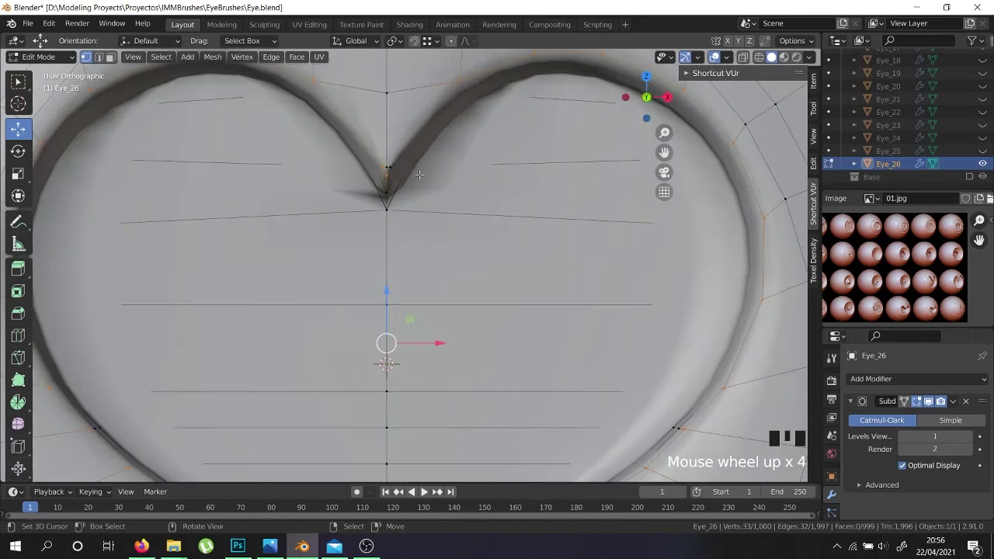
pyautogui.scroll(4, 404, 180)
pyautogui.scroll(-10, 430, 220)
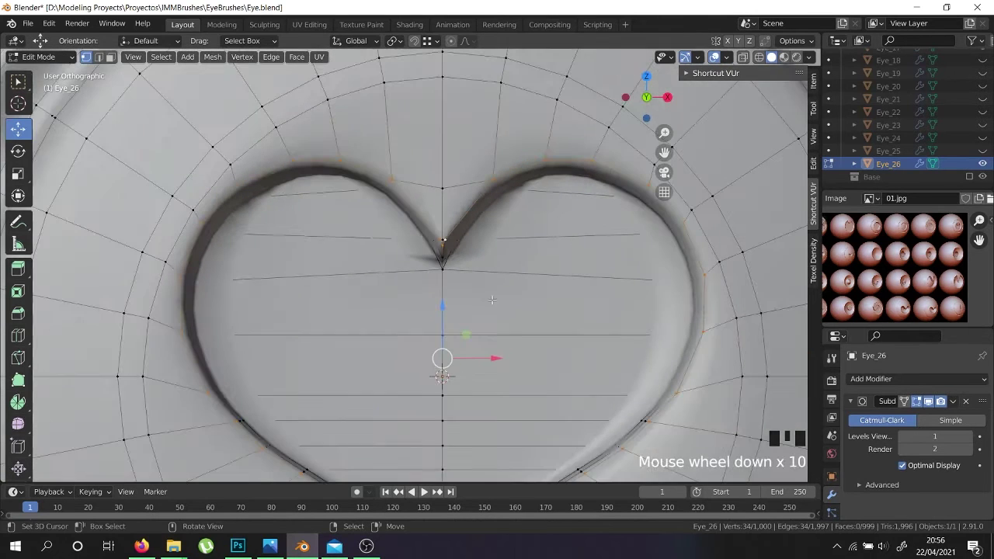
pyautogui.keyDown('shift'); pyautogui.moveTo(605, 382); pyautogui.dragTo(541, 321, button='middle'); pyautogui.keyUp('shift')
pyautogui.press('s')
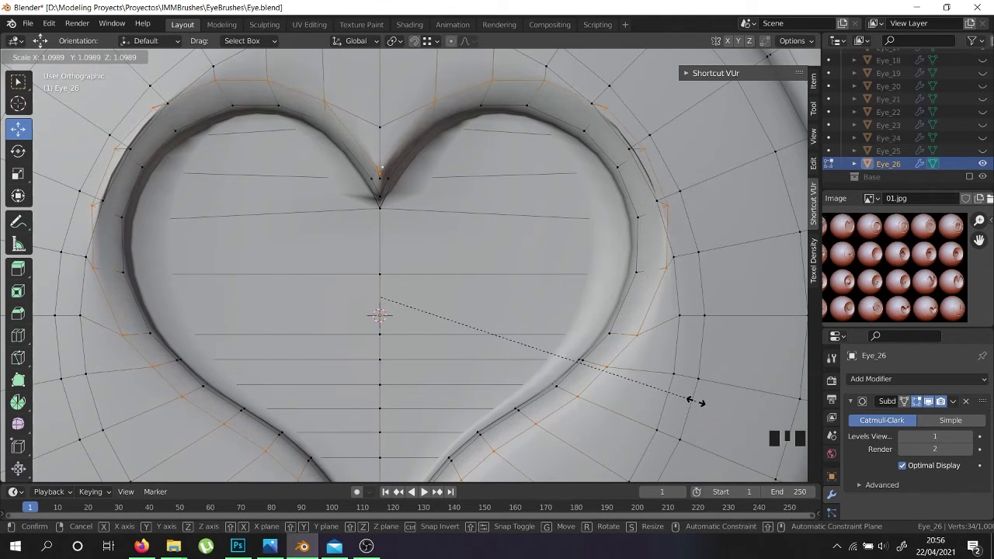
pyautogui.click(693, 400)
pyautogui.scroll(-2, 693, 401)
pyautogui.keyDown('shift'); pyautogui.moveTo(660, 404); pyautogui.dragTo(663, 338, button='middle'); pyautogui.keyUp('shift')
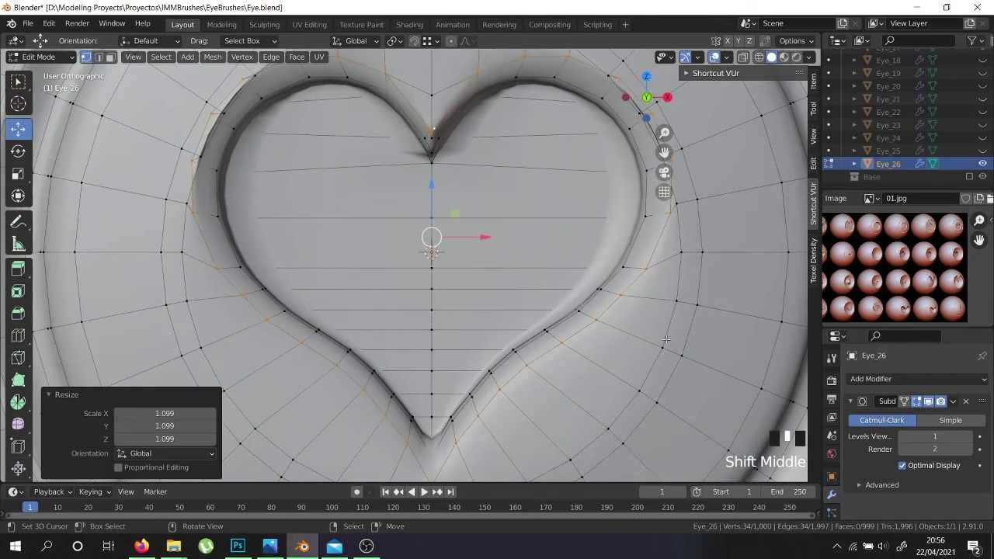
# Delete the vertices of the circular edge loop just outside the heart rim and focus on the vertices at the heart's notch.
pyautogui.keyDown('alt'); pyautogui.keyDown('shift'); pyautogui.rightClick(664, 338); pyautogui.keyUp('shift'); pyautogui.keyUp('alt')
pyautogui.press('x')
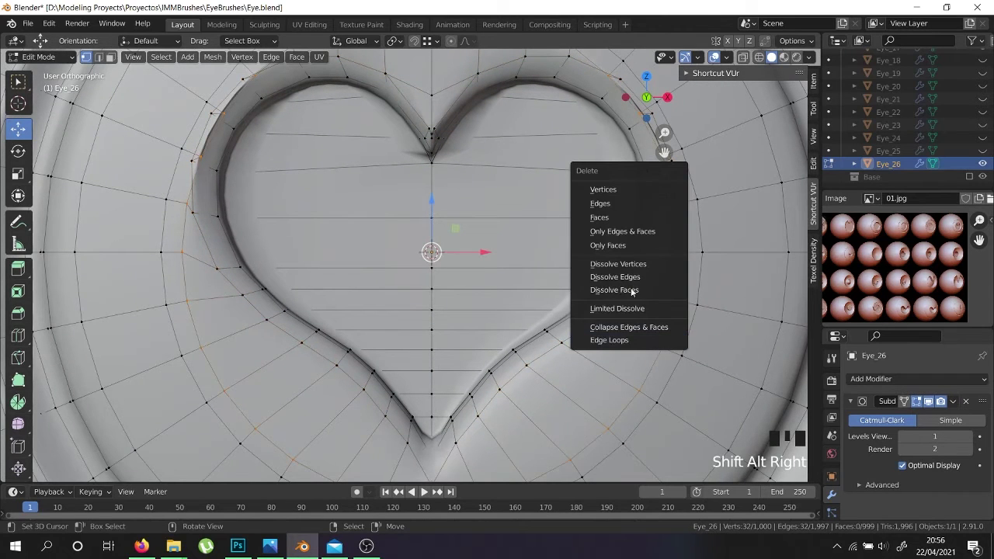
pyautogui.click(614, 188)
pyautogui.keyDown('shift'); pyautogui.moveTo(397, 118); pyautogui.dragTo(423, 245, button='middle'); pyautogui.keyUp('shift')
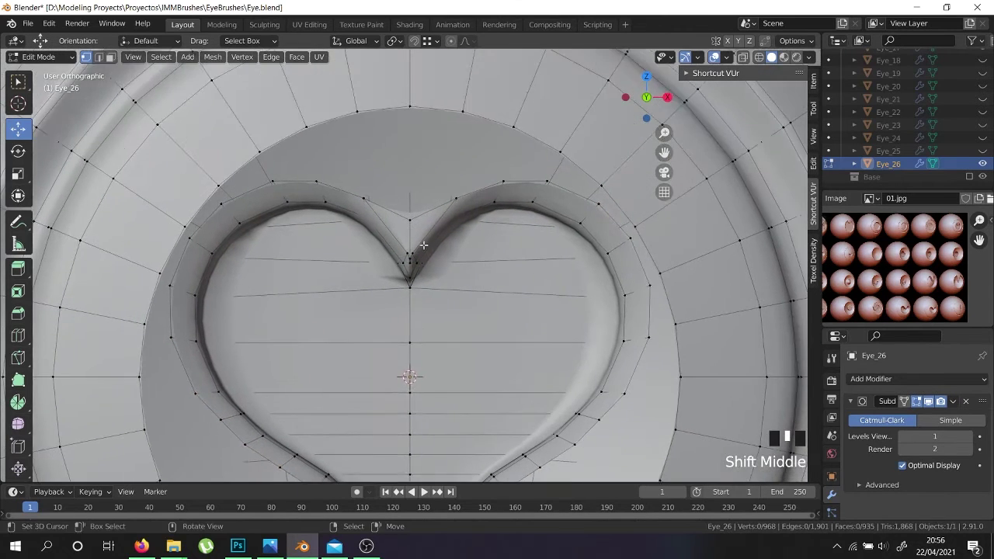
pyautogui.scroll(9, 412, 253)
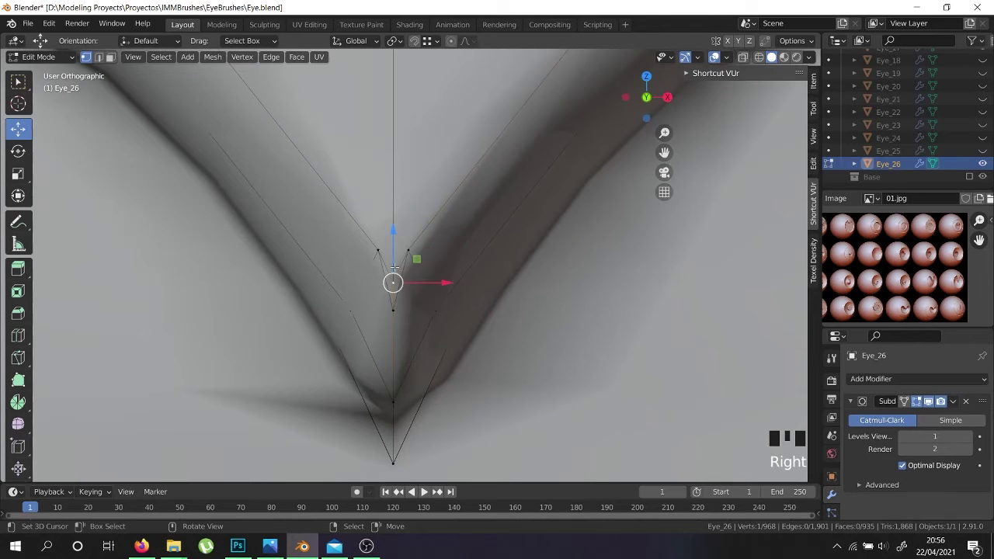
# Slide the centre vertex at the heart's notch along its edge, then raise it about 0.0056 m along Z.
pyautogui.press('g')
pyautogui.press('g')
pyautogui.click(396, 235)
pyautogui.scroll(5, 395, 256)
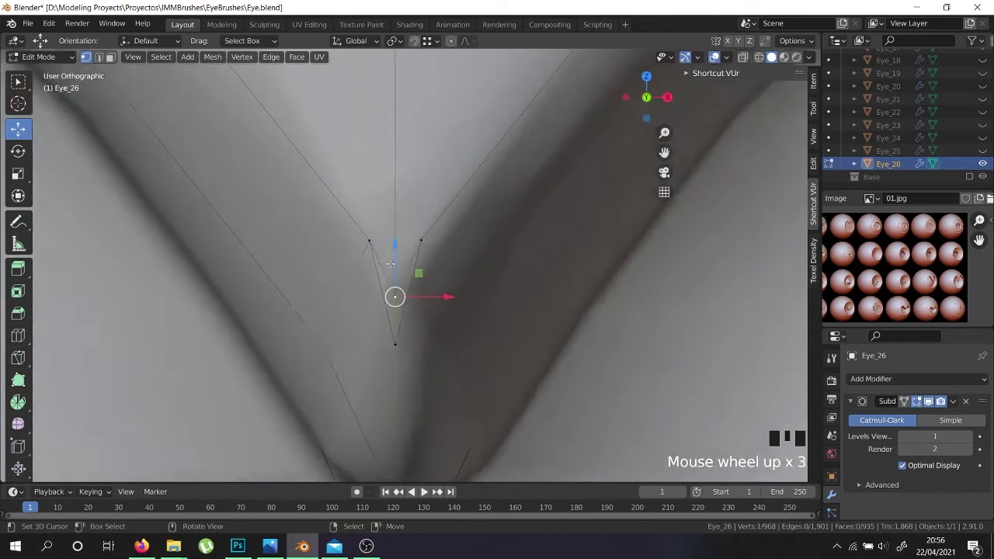
pyautogui.moveTo(398, 264); pyautogui.dragTo(395, 214)
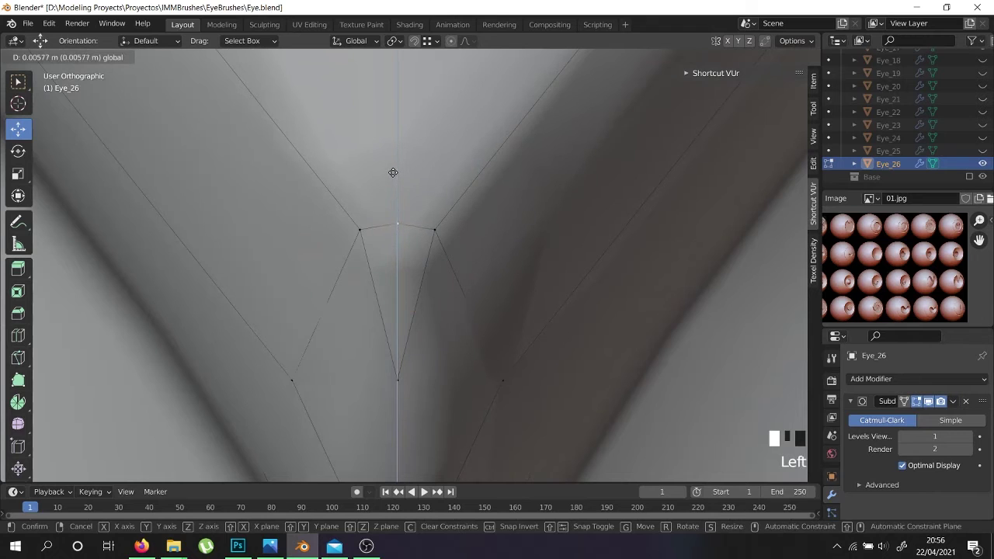
pyautogui.moveTo(392, 176); pyautogui.dragTo(392, 176)
pyautogui.scroll(-17, 418, 291)
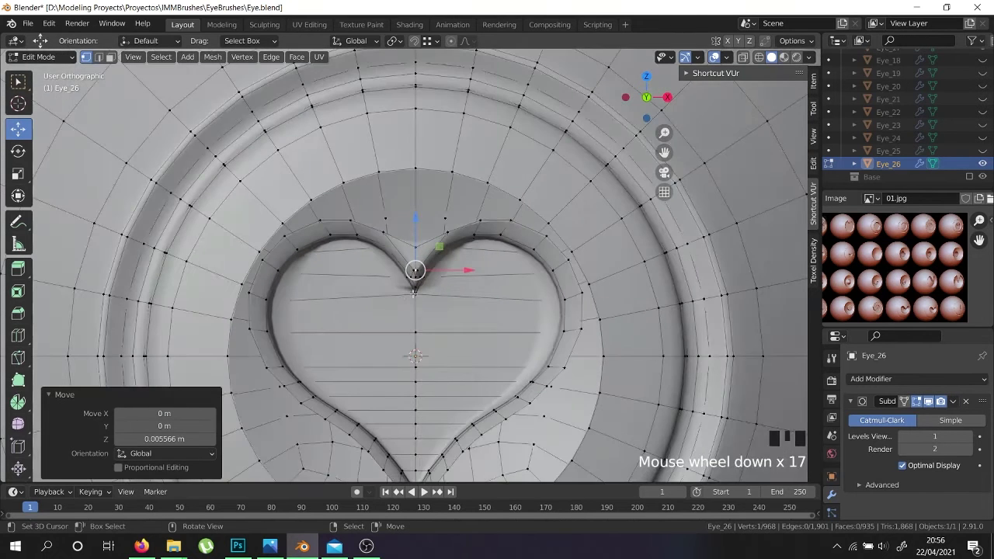
# Select the outermost edge loop of the heart's rim band and scale it up to about 1.016.
pyautogui.keyDown('shift'); pyautogui.moveTo(458, 378); pyautogui.dragTo(433, 264, button='middle'); pyautogui.keyUp('shift')
pyautogui.rightClick(422, 354)
pyautogui.keyDown('alt'); pyautogui.keyDown('shift'); pyautogui.rightClick(429, 352); pyautogui.keyUp('shift'); pyautogui.keyUp('alt')
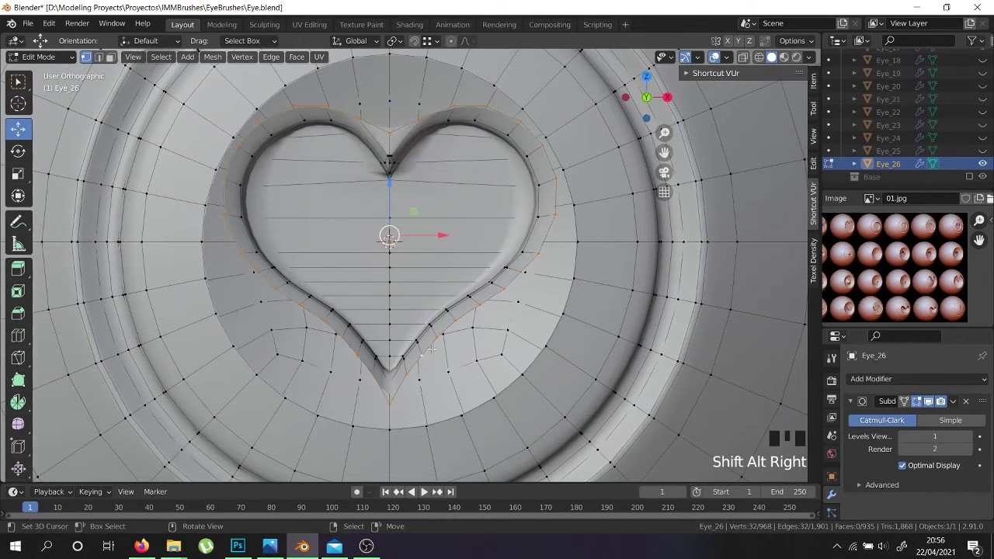
pyautogui.press('s')
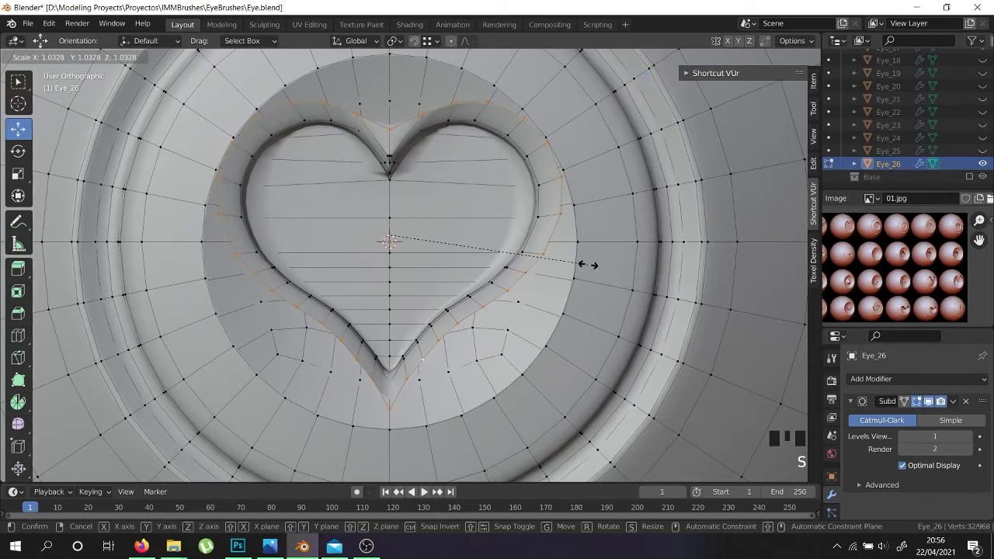
pyautogui.click(585, 264)
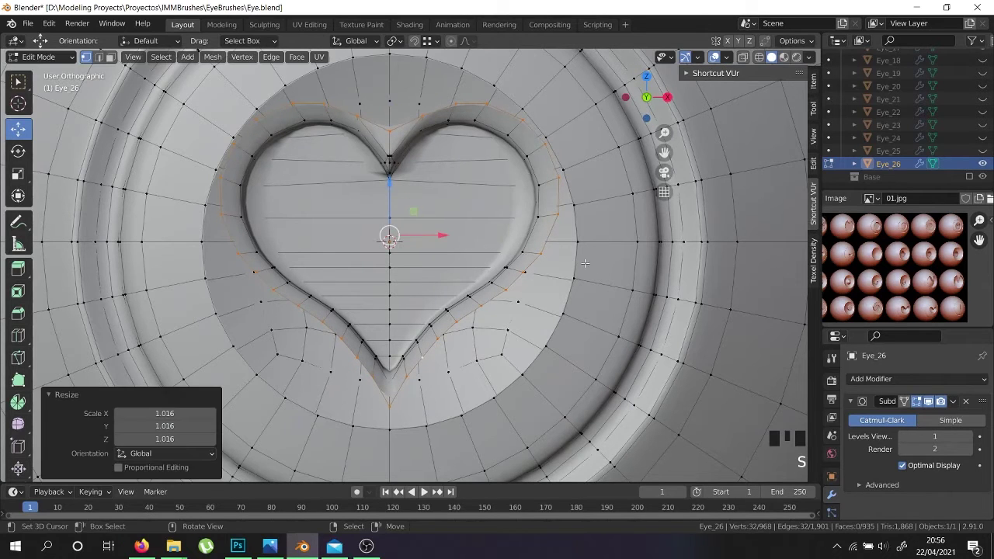
# Add the surrounding circular edge loop to the selection and bridge it with the heart's outer rim loop.
pyautogui.keyDown('alt'); pyautogui.keyDown('shift'); pyautogui.rightClick(482, 71); pyautogui.keyUp('shift'); pyautogui.keyUp('alt')
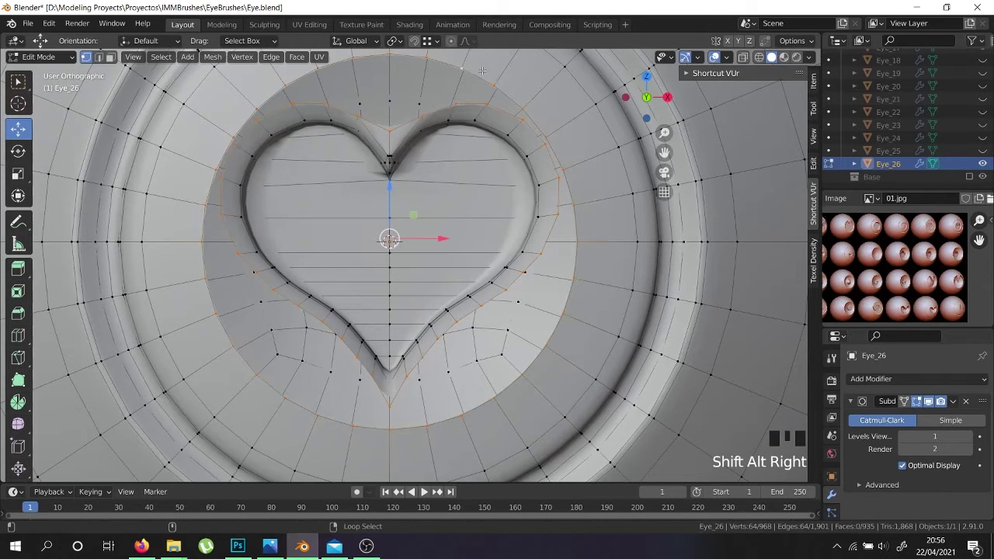
pyautogui.hotkey('ctrl', 'e')
pyautogui.click(444, 169)
pyautogui.moveTo(445, 169); pyautogui.dragTo(493, 416, button='middle')
# Select the circular edge loop around the heart and scale it up to about 1.105 in front view.
pyautogui.rightClick(456, 413)
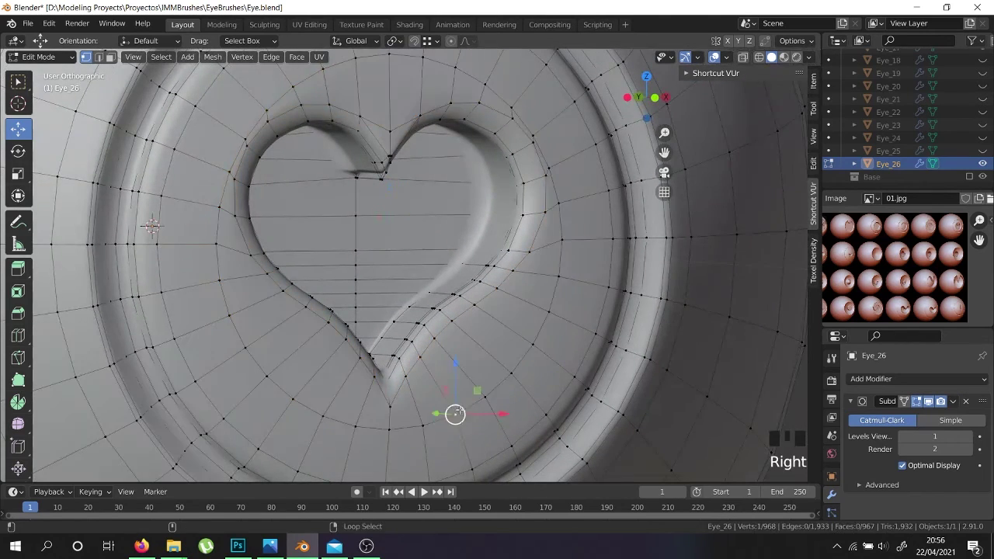
pyautogui.keyDown('alt'); pyautogui.keyDown('shift'); pyautogui.rightClick(516, 395); pyautogui.keyUp('shift'); pyautogui.keyUp('alt')
pyautogui.press('KP_1')
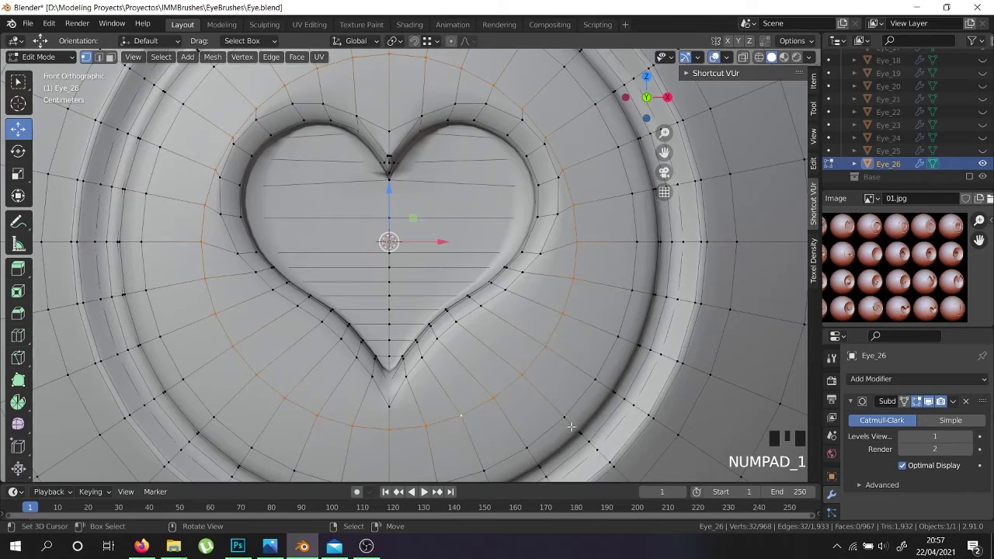
pyautogui.press('s')
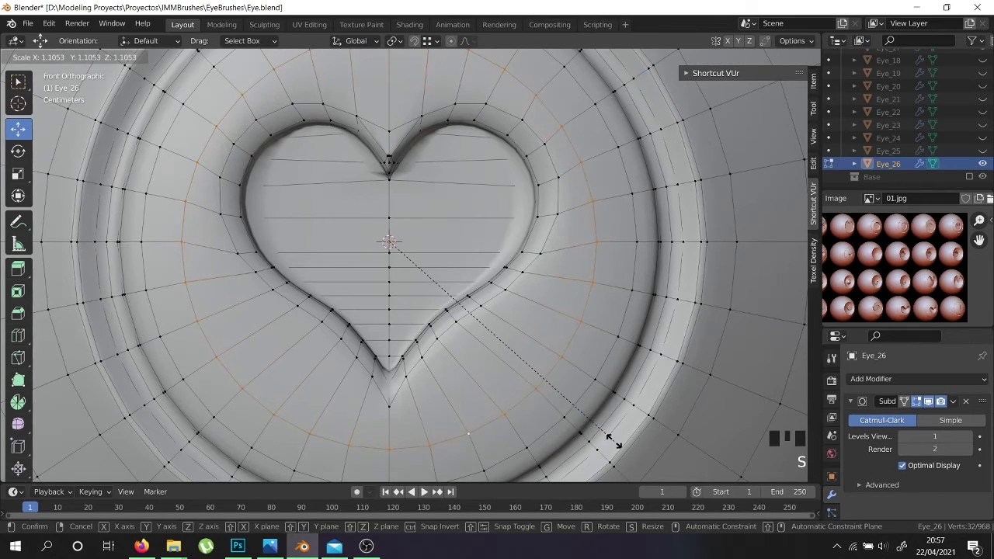
pyautogui.click(613, 440)
# Add a centred loop cut around the heart's outer rim band and bevel it with a width of about 0.0071 m.
pyautogui.moveTo(477, 320); pyautogui.dragTo(410, 358, button='middle')
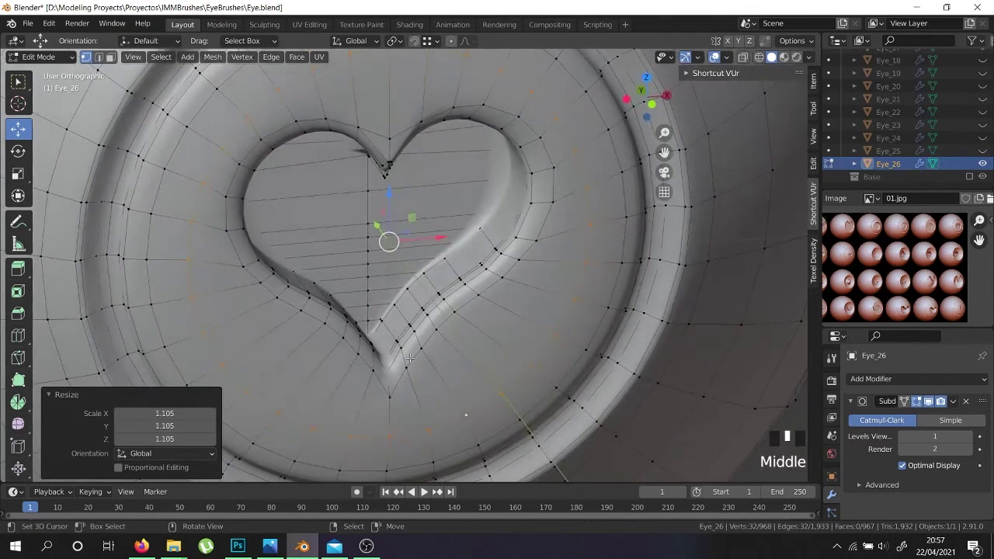
pyautogui.scroll(5, 410, 357)
pyautogui.hotkey('ctrl', 'r')
pyautogui.click(406, 364)
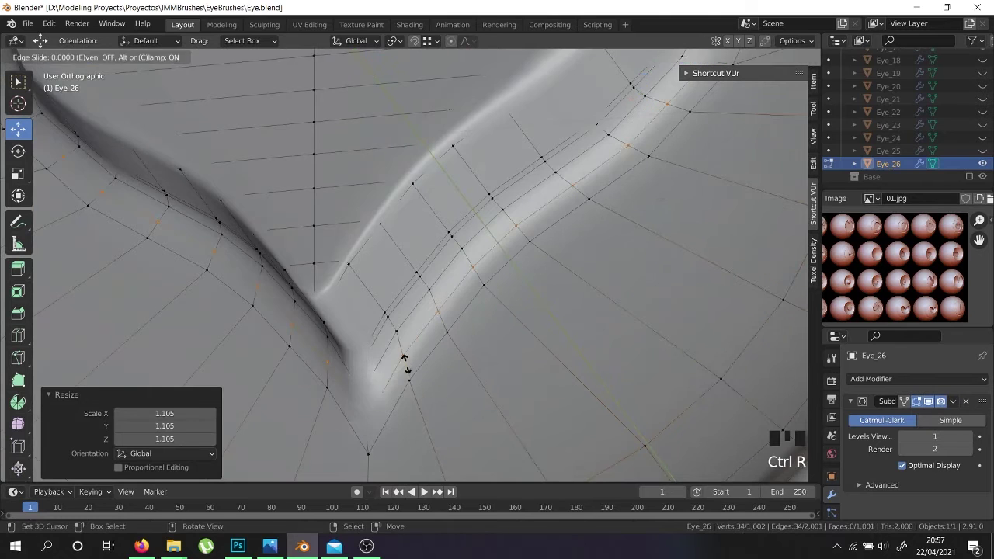
pyautogui.rightClick(406, 364)
pyautogui.scroll(3, 406, 364)
pyautogui.hotkey('ctrl', 'b')
pyautogui.click(470, 406)
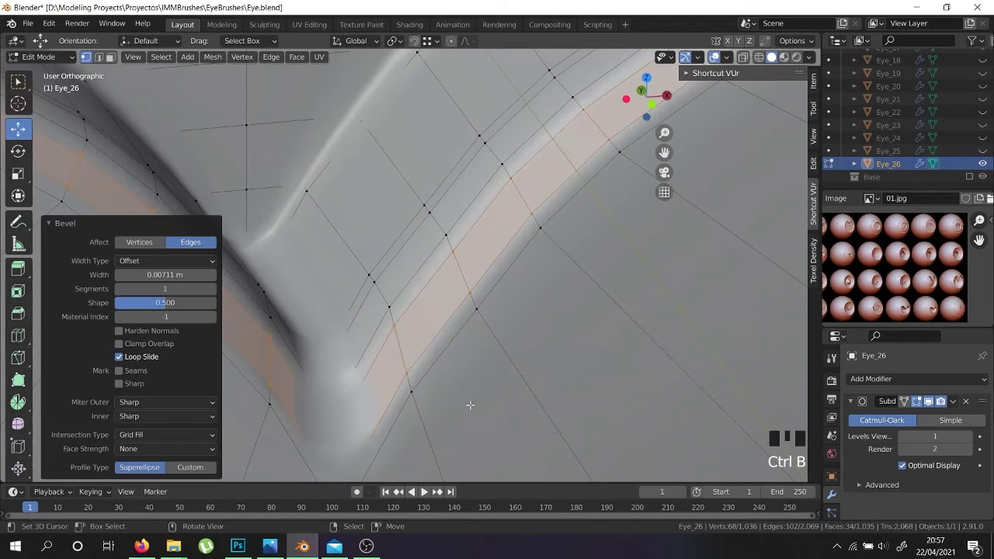
# Inspect the beveled heart rim in Object Mode, and examine the notch's edge loops in wireframe.
pyautogui.scroll(-8, 444, 364)
pyautogui.press('Tab')
pyautogui.moveTo(444, 364); pyautogui.dragTo(384, 225, button='middle')
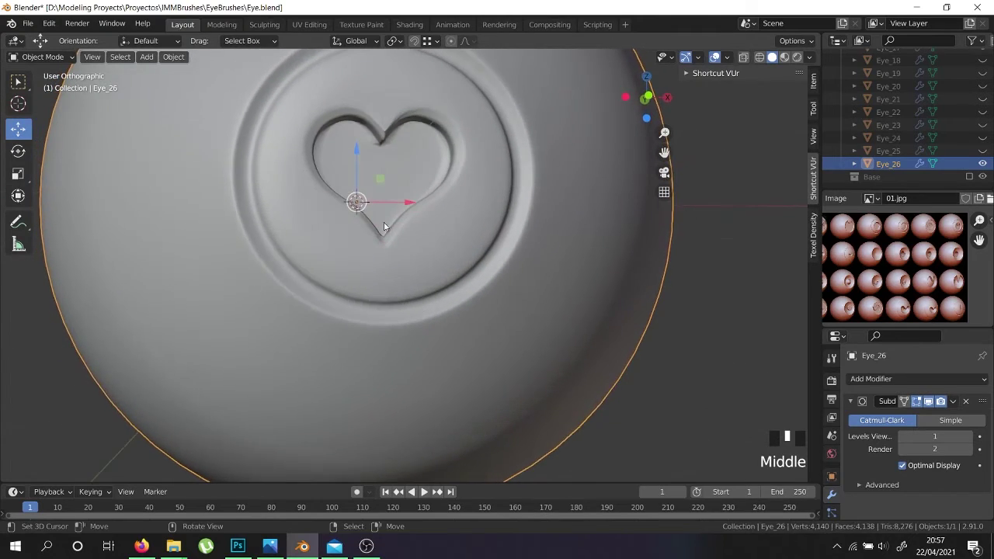
pyautogui.press('Tab')
pyautogui.scroll(10, 372, 135)
pyautogui.rightClick(387, 155)
pyautogui.rightClick(386, 155)
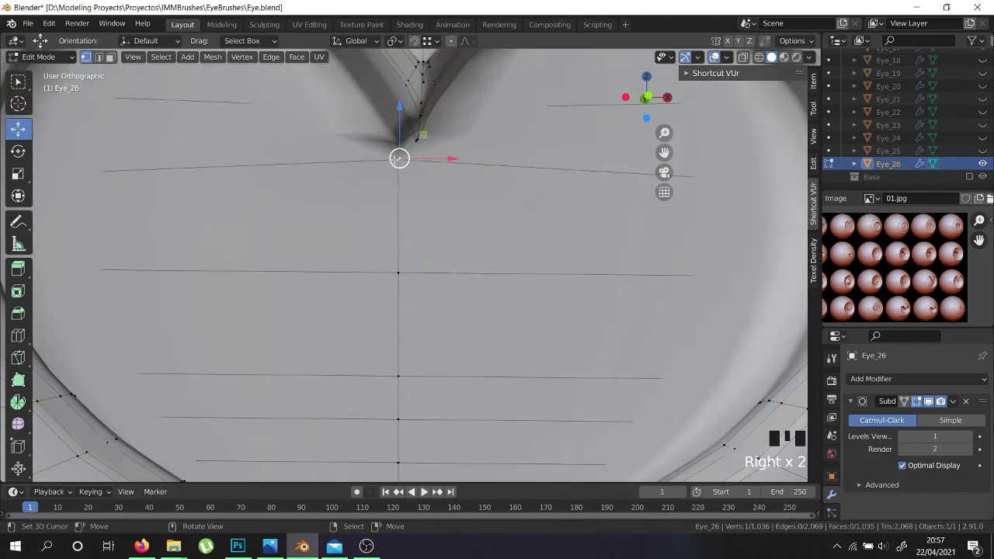
pyautogui.moveTo(386, 155); pyautogui.dragTo(388, 154, button='middle')
pyautogui.press('z')
pyautogui.keyDown('shift'); pyautogui.moveTo(383, 107); pyautogui.dragTo(375, 222, button='middle'); pyautogui.keyUp('shift')
pyautogui.keyDown('alt'); pyautogui.keyDown('shift'); pyautogui.rightClick(367, 213); pyautogui.keyUp('shift'); pyautogui.keyUp('alt')
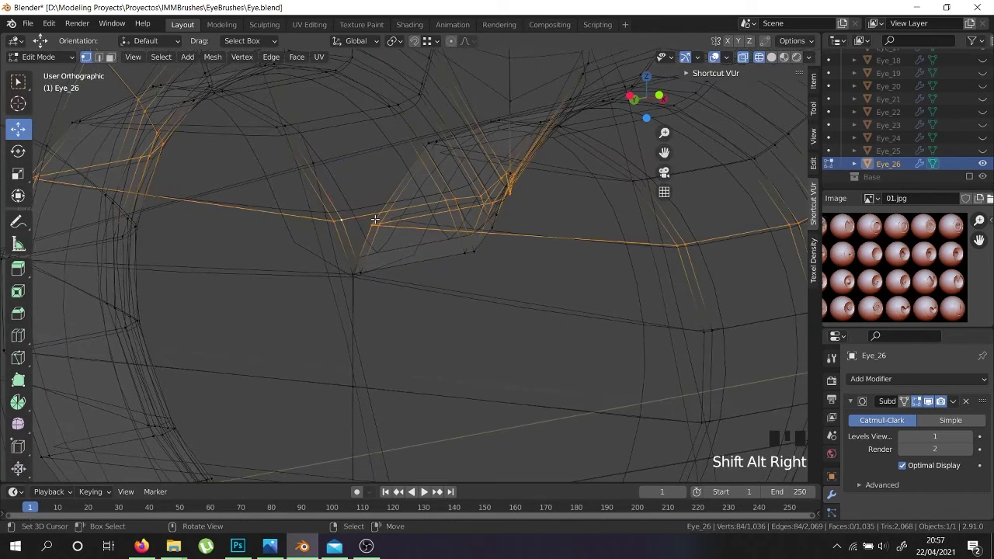
pyautogui.press('z')
pyautogui.moveTo(401, 225); pyautogui.dragTo(396, 228, button='middle')
# Select the centre vertex at the top of the heart's notch and move it up away from the rim corner.
pyautogui.rightClick(467, 208)
pyautogui.moveTo(467, 209); pyautogui.dragTo(452, 343, button='middle')
pyautogui.rightClick(485, 188)
pyautogui.rightClick(490, 203)
pyautogui.moveTo(448, 292); pyautogui.dragTo(448, 290)
pyautogui.moveTo(441, 304); pyautogui.dragTo(442, 332, button='middle')
pyautogui.scroll(3, 439, 342)
pyautogui.moveTo(437, 330); pyautogui.dragTo(433, 242)
pyautogui.scroll(5, 435, 329)
pyautogui.moveTo(435, 329); pyautogui.dragTo(412, 332, button='middle')
pyautogui.scroll(-7, 420, 324)
pyautogui.scroll(4, 423, 319)
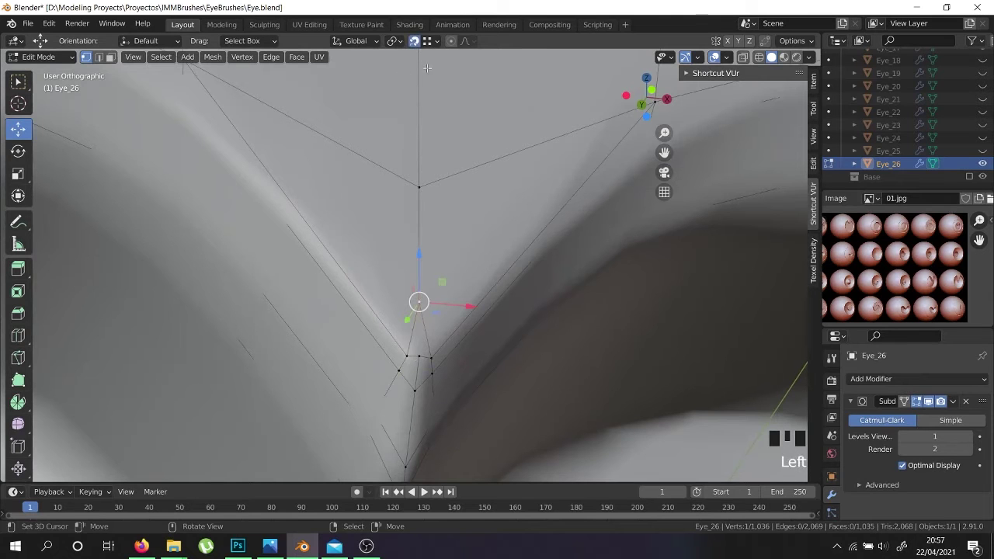
# With snapping enabled, snap the raised notch vertex onto the vertex below it and merge the whole mesh by distance.
pyautogui.press('g')
pyautogui.click(420, 359)
pyautogui.press('a')
pyautogui.press('a')
pyautogui.press('a')
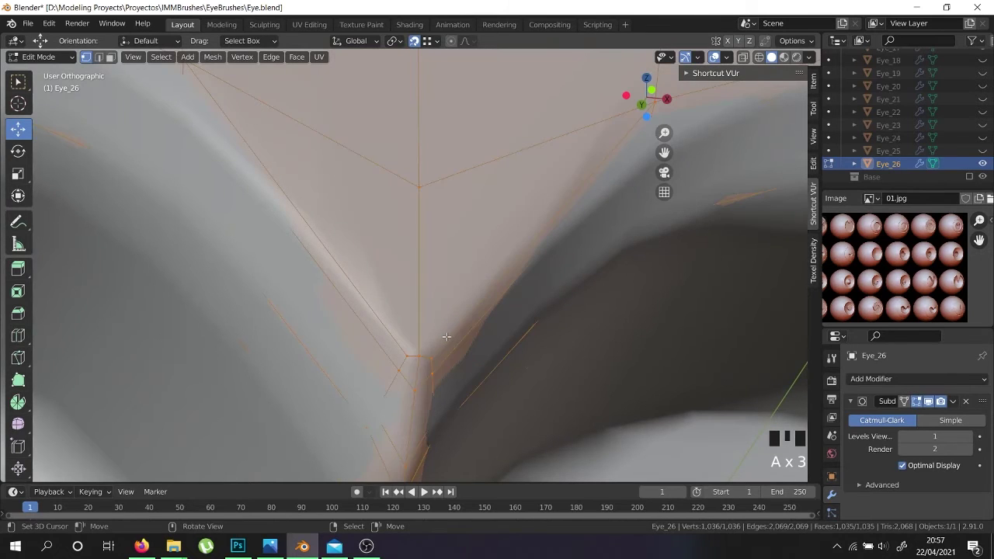
pyautogui.rightClick(446, 336)
pyautogui.click(509, 382)
pyautogui.scroll(-8, 481, 362)
# Select the lower inner edge loop of the heart's recess and try to move it along the Y axis.
pyautogui.keyDown('shift'); pyautogui.moveTo(481, 362); pyautogui.dragTo(459, 324, button='middle'); pyautogui.keyUp('shift')
pyautogui.press('Tab')
pyautogui.scroll(5, 459, 329)
pyautogui.press('Tab')
pyautogui.scroll(4, 455, 324)
pyautogui.rightClick(460, 326)
pyautogui.keyDown('alt'); pyautogui.keyDown('shift'); pyautogui.rightClick(459, 323); pyautogui.keyUp('shift'); pyautogui.keyUp('alt')
pyautogui.keyDown('alt'); pyautogui.keyDown('shift'); pyautogui.rightClick(457, 321); pyautogui.keyUp('shift'); pyautogui.keyUp('alt')
pyautogui.keyDown('alt'); pyautogui.keyDown('shift'); pyautogui.rightClick(458, 321); pyautogui.keyUp('shift'); pyautogui.keyUp('alt')
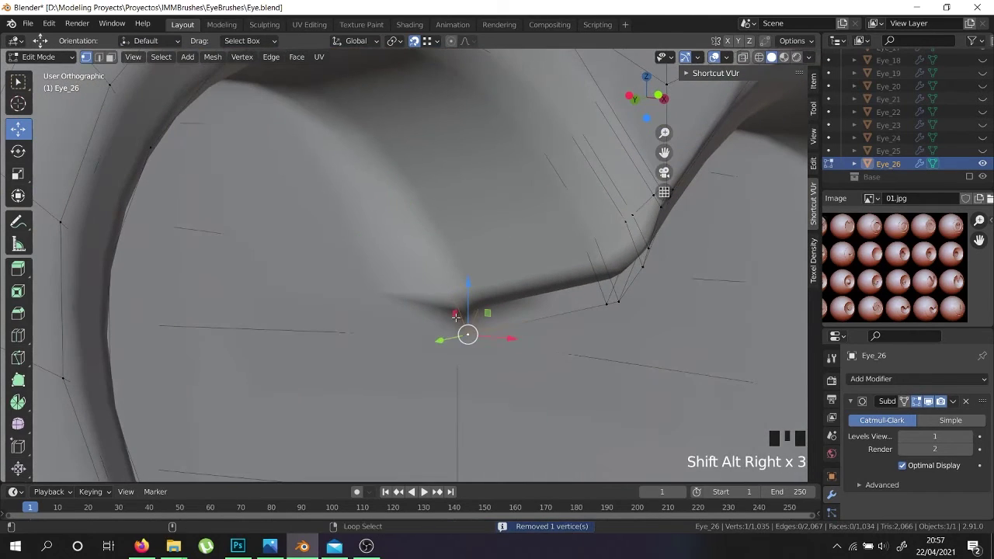
pyautogui.keyDown('alt'); pyautogui.keyDown('shift'); pyautogui.rightClick(455, 318); pyautogui.keyUp('shift'); pyautogui.keyUp('alt')
pyautogui.moveTo(368, 228); pyautogui.dragTo(349, 234)
pyautogui.press('z')
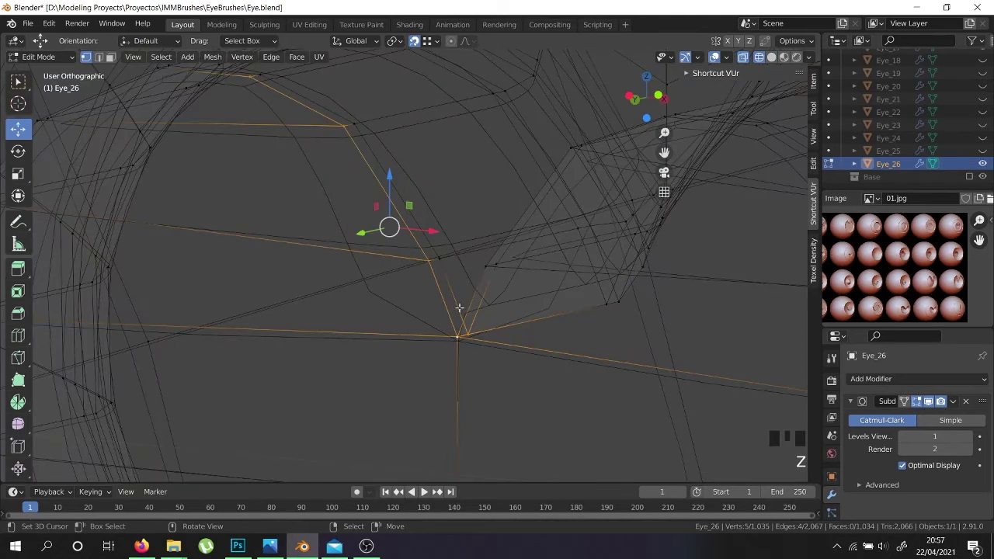
pyautogui.rightClick(436, 275)
pyautogui.keyDown('alt'); pyautogui.keyDown('shift'); pyautogui.rightClick(443, 275); pyautogui.keyUp('shift'); pyautogui.keyUp('alt')
pyautogui.press('z')
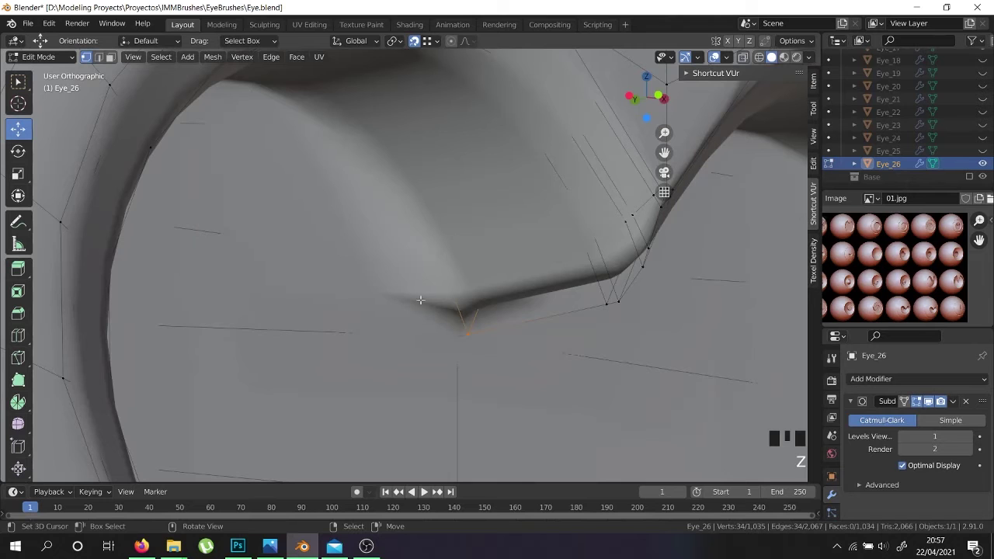
pyautogui.press('g')
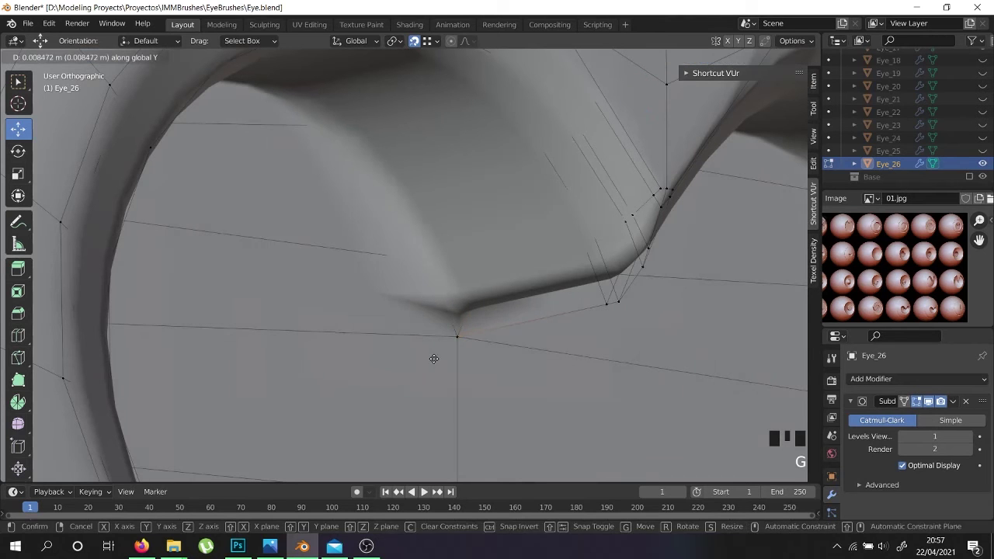
pyautogui.click(528, 330)
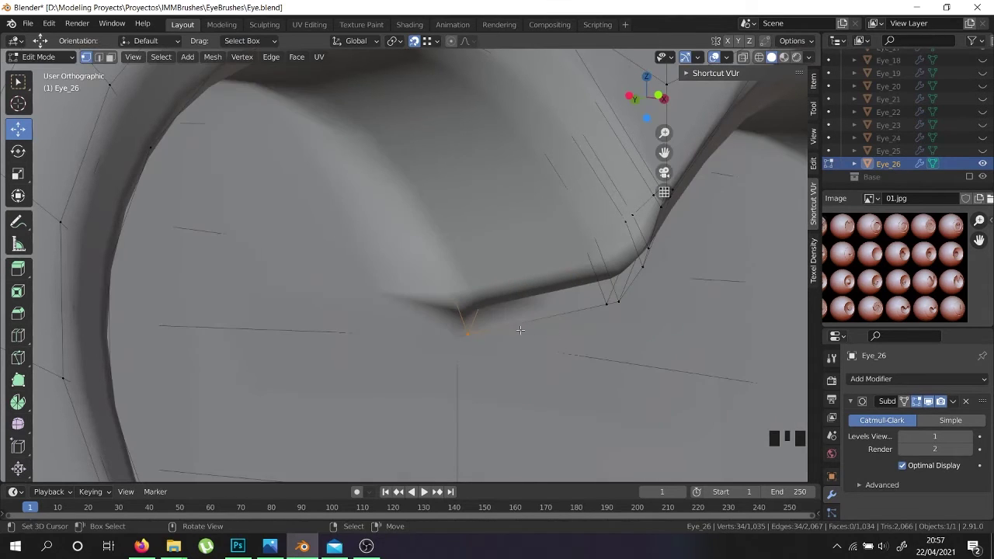
# Examine the notch's inner edges in wireframe, and check the smoothed heart from several angles in Object Mode.
pyautogui.press('z')
pyautogui.moveTo(477, 335)
pyautogui.mouseDown(button='middle')
pyautogui.moveTo(505, 348)
pyautogui.moveTo(508, 339)
pyautogui.moveTo(388, 355)
pyautogui.mouseUp(button='middle')
pyautogui.scroll(-5, 508, 341)
pyautogui.scroll(4, 483, 340)
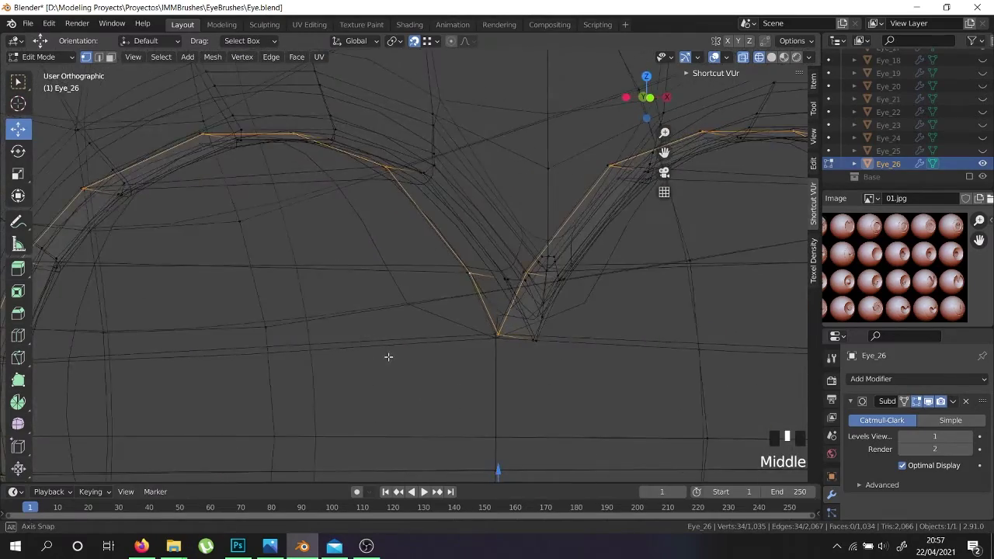
pyautogui.press('z')
pyautogui.scroll(-6, 434, 333)
pyautogui.press('Tab')
pyautogui.moveTo(461, 334); pyautogui.dragTo(459, 303, button='middle')
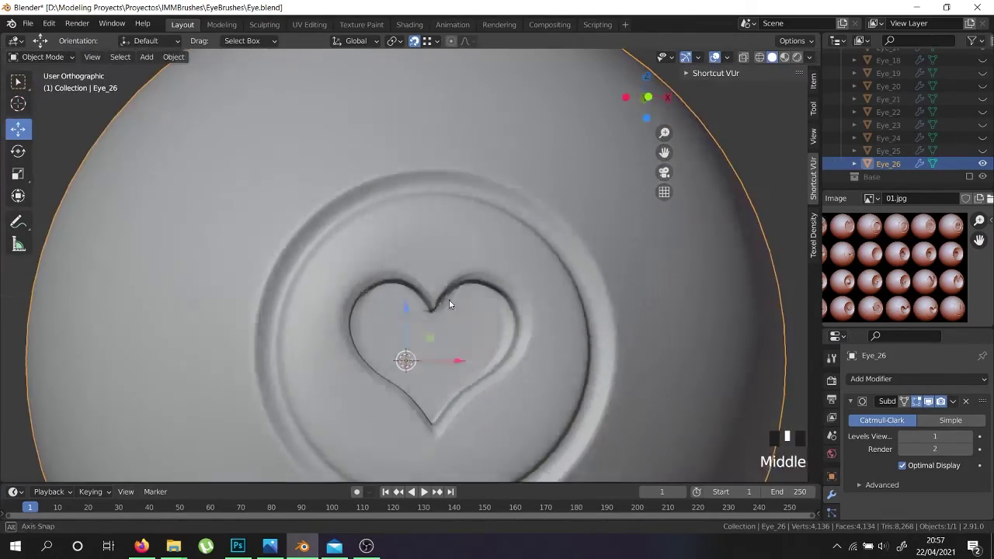
pyautogui.scroll(5, 339, 255)
pyautogui.scroll(4, 305, 227)
pyautogui.press('Tab')
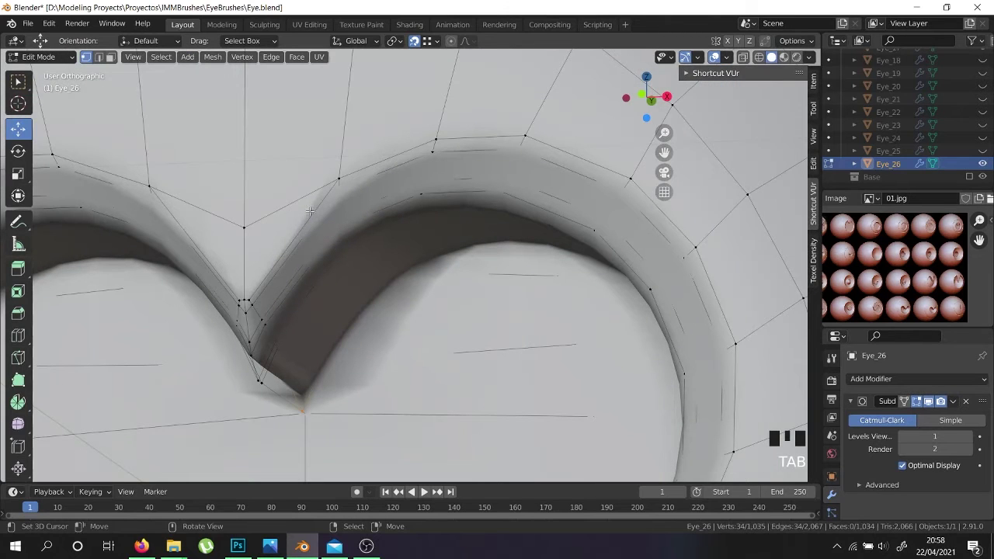
# Raise the centre vertex above the notch in line with its neighbours, and select the rim band's outer edge loop.
pyautogui.keyDown('shift'); pyautogui.moveTo(262, 211); pyautogui.dragTo(326, 288, button='middle'); pyautogui.keyUp('shift')
pyautogui.moveTo(305, 255); pyautogui.dragTo(305, 256)
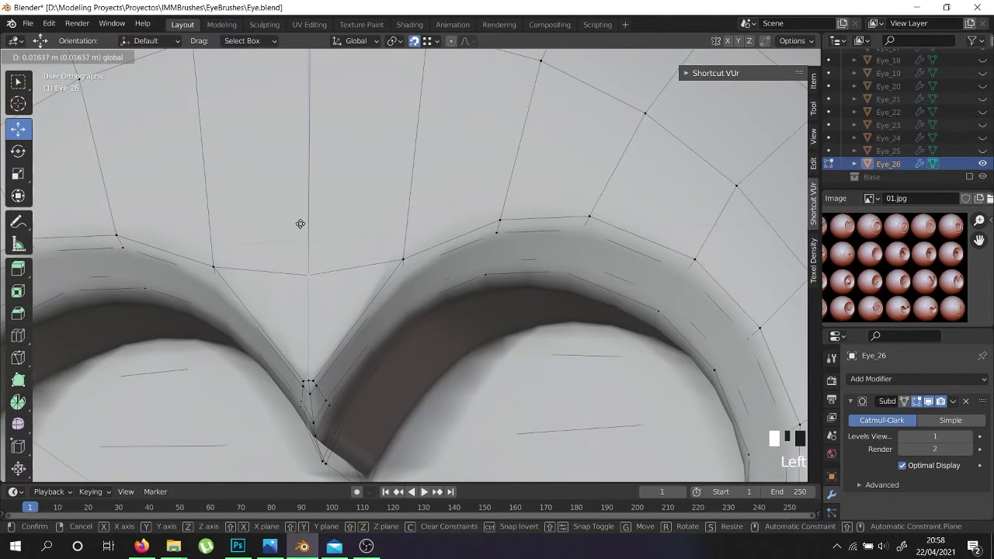
pyautogui.moveTo(299, 211); pyautogui.dragTo(299, 211)
pyautogui.rightClick(315, 370)
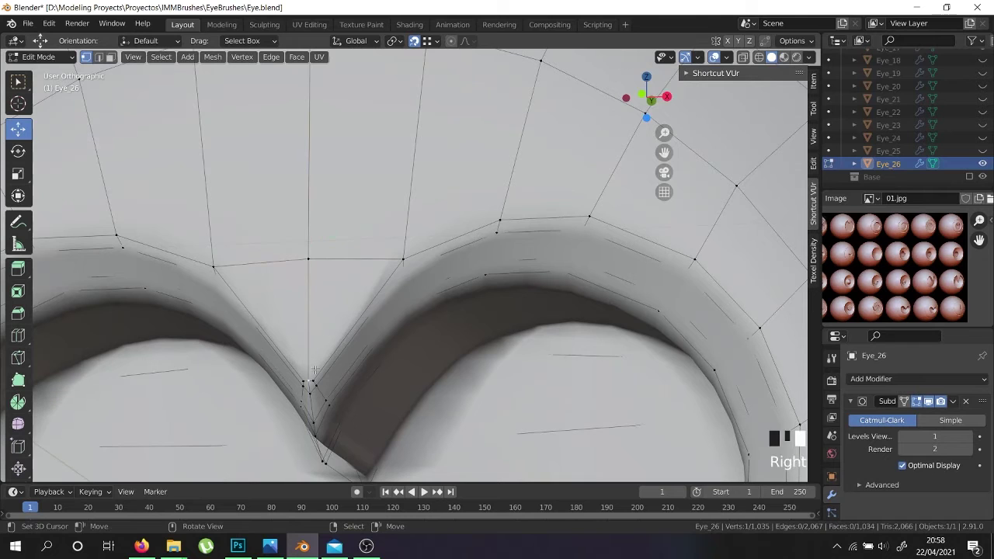
pyautogui.keyDown('alt'); pyautogui.keyDown('shift'); pyautogui.rightClick(395, 265); pyautogui.keyUp('shift'); pyautogui.keyUp('alt')
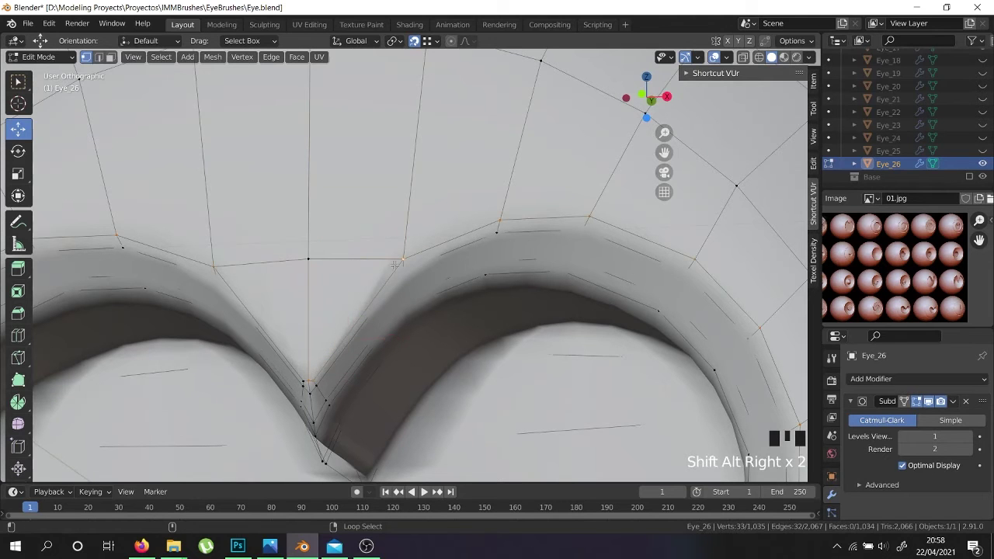
# Try to scale the rim band's outer edge loop up to about 1.088 in front view.
pyautogui.scroll(-6, 234, 286)
pyautogui.keyDown('shift'); pyautogui.moveTo(423, 421); pyautogui.dragTo(448, 318, button='middle'); pyautogui.keyUp('shift')
pyautogui.press('KP_1')
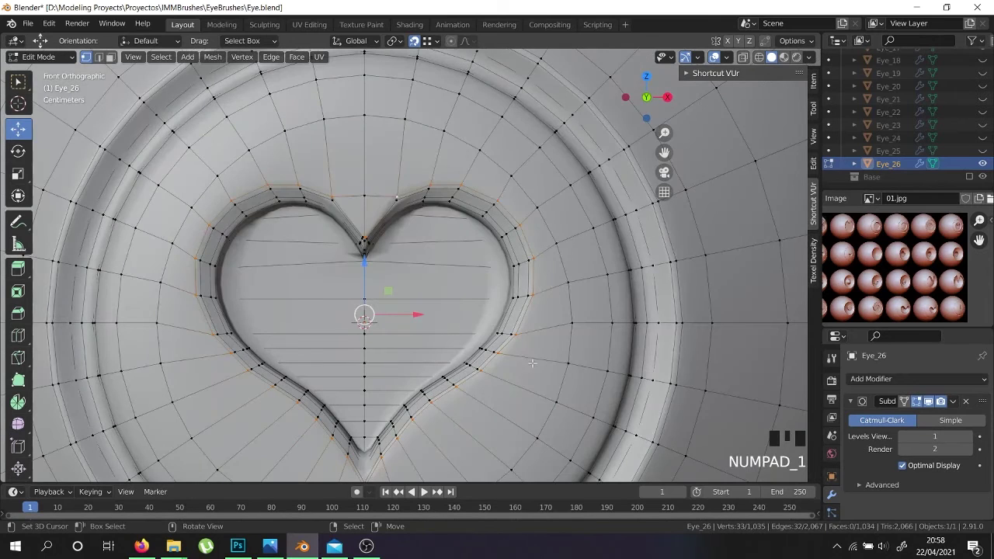
pyautogui.press('s')
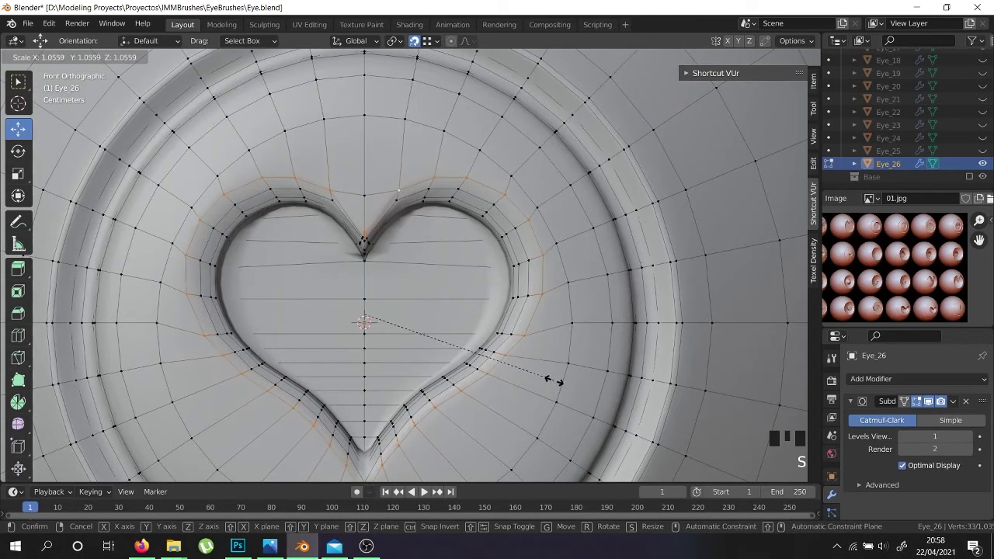
pyautogui.click(558, 381)
# Add the missing notch vertex to the selected outer rim loop and scale the loop up to about 1.067.
pyautogui.scroll(4, 359, 417)
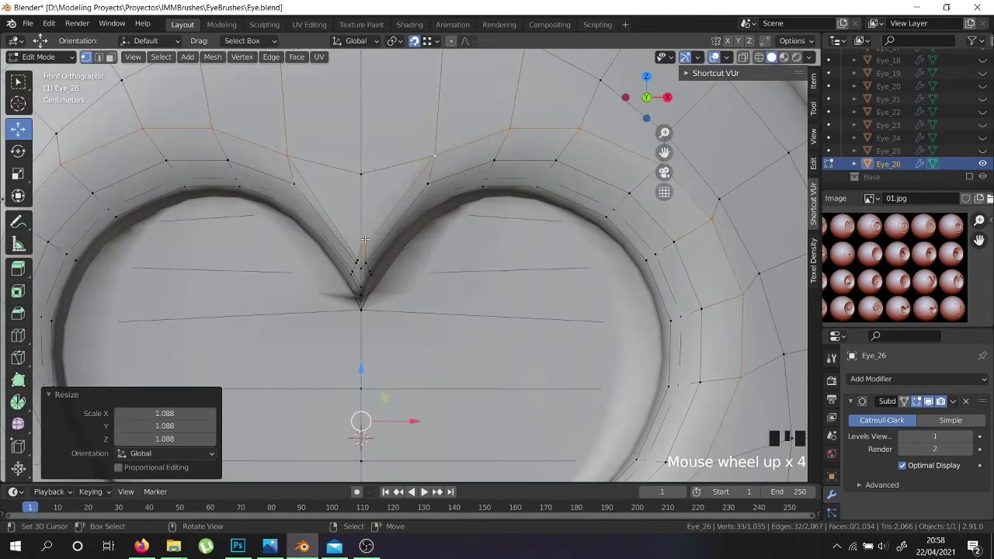
pyautogui.scroll(3, 321, 262)
pyautogui.keyDown('shift'); pyautogui.rightClick(321, 264); pyautogui.keyUp('shift')
pyautogui.scroll(-7, 321, 264)
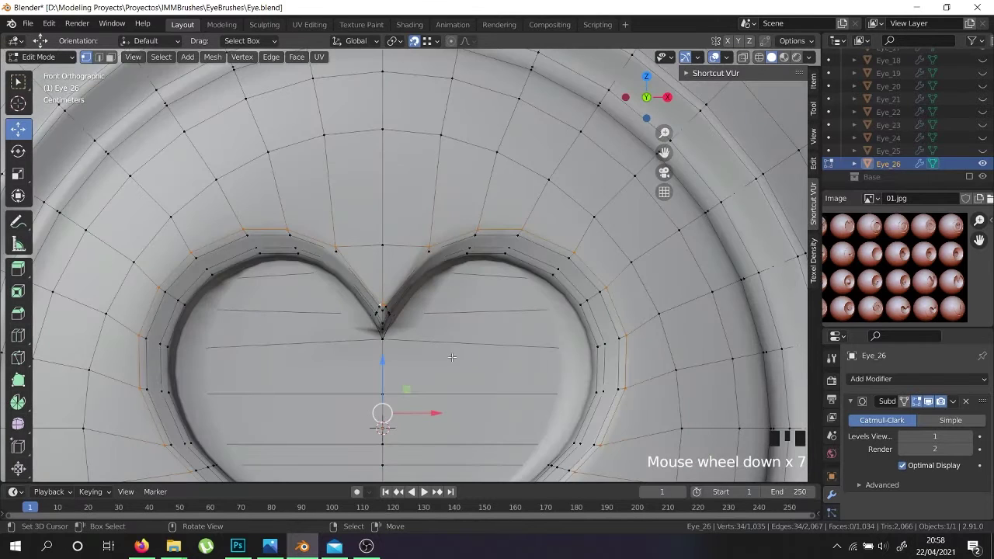
pyautogui.press('s')
pyautogui.click(670, 352)
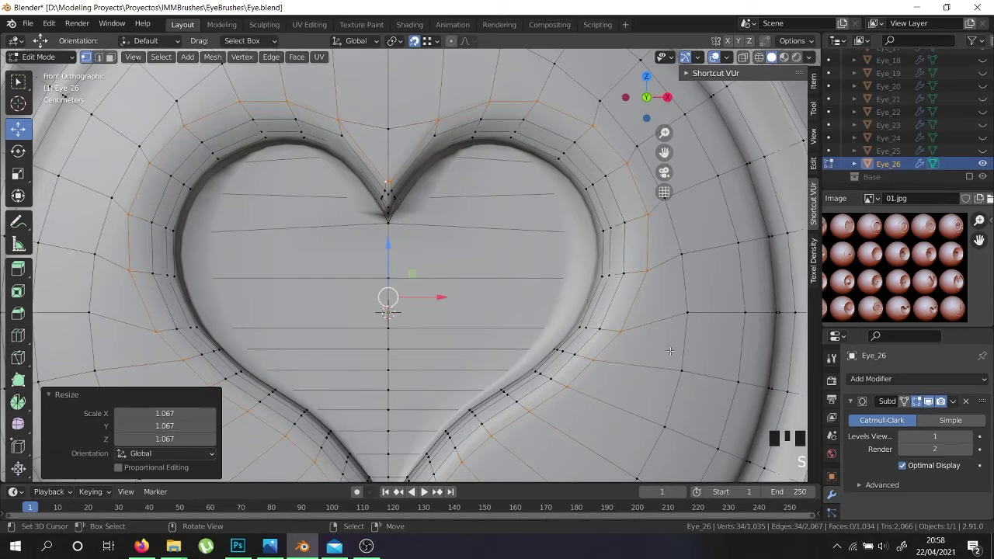
# Select the topmost row of vertices at the heart's notch and move it up along Z with snapping disabled.
pyautogui.scroll(4, 397, 160)
pyautogui.rightClick(377, 207)
pyautogui.keyDown('ctrl'); pyautogui.rightClick(385, 207); pyautogui.keyUp('ctrl')
pyautogui.moveTo(376, 165); pyautogui.dragTo(379, 118)
pyautogui.rightClick(380, 118)
pyautogui.click(416, 43)
pyautogui.moveTo(379, 166); pyautogui.dragTo(381, 98)
# Move the next row of notch vertices up along Z and check the smoothed heart in Object Mode.
pyautogui.rightClick(371, 225)
pyautogui.keyDown('ctrl'); pyautogui.rightClick(387, 226); pyautogui.keyUp('ctrl')
pyautogui.moveTo(382, 177); pyautogui.dragTo(384, 140)
pyautogui.scroll(-6, 434, 273)
pyautogui.press('Tab')
pyautogui.moveTo(433, 273); pyautogui.dragTo(407, 388, button='middle')
# Select the middle edge loop running through the heart's outer rim band and delete it as an edge loop.
pyautogui.press('Tab')
pyautogui.scroll(5, 245, 374)
pyautogui.keyDown('alt'); pyautogui.keyDown('shift'); pyautogui.rightClick(246, 375); pyautogui.keyUp('shift'); pyautogui.keyUp('alt')
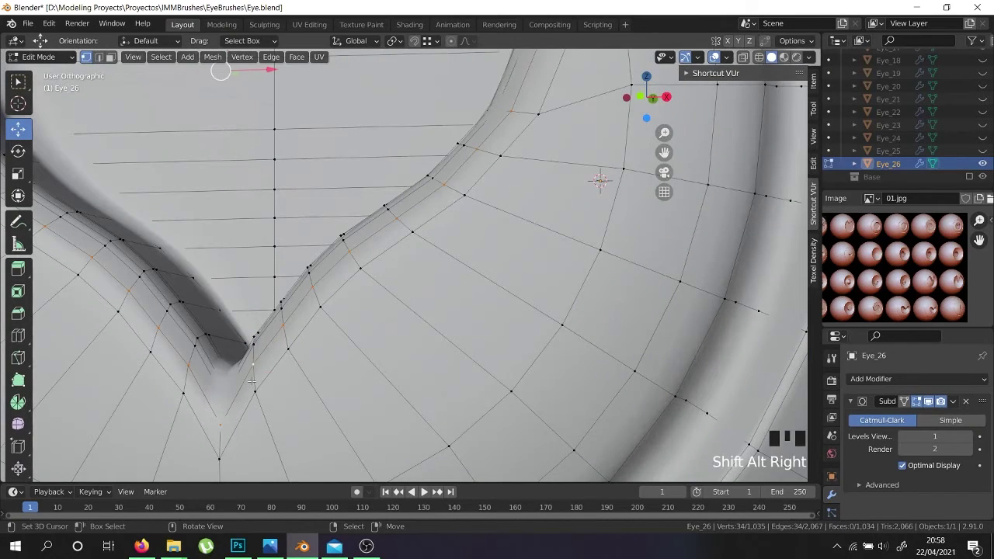
pyautogui.press('x')
pyautogui.click(204, 519)
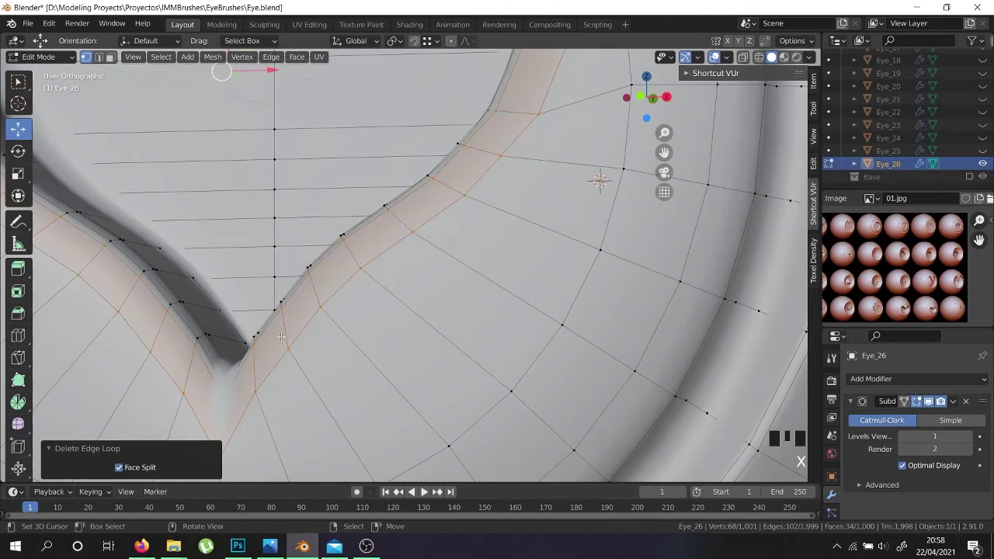
# Add one centred loop cut around the heart's rim band, bevel it into two loops, and check the smoothed rim in Object Mode.
pyautogui.scroll(2, 281, 336)
pyautogui.hotkey('ctrl', 'r')
pyautogui.click(281, 386)
pyautogui.rightClick(281, 386)
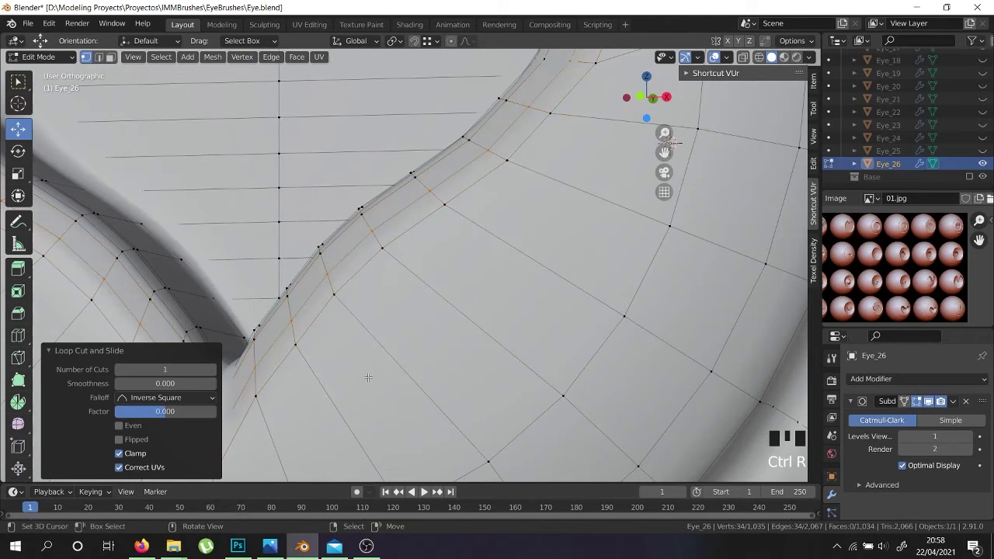
pyautogui.moveTo(368, 377); pyautogui.dragTo(455, 381, button='middle')
pyautogui.hotkey('ctrl', 'b')
pyautogui.click(402, 372)
pyautogui.press('Tab')
pyautogui.scroll(-3, 399, 368)
pyautogui.moveTo(398, 368); pyautogui.dragTo(304, 299, button='middle')
pyautogui.keyDown('shift'); pyautogui.moveTo(248, 265); pyautogui.dragTo(392, 395, button='middle'); pyautogui.keyUp('shift')
pyautogui.moveTo(278, 293); pyautogui.dragTo(257, 309, button='middle')
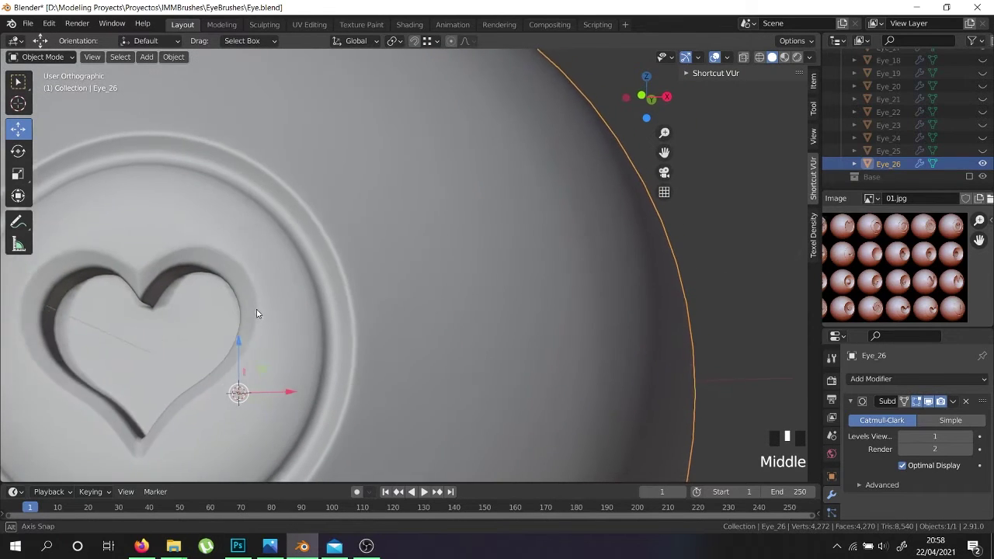
pyautogui.scroll(-4, 313, 325)
pyautogui.scroll(9, 222, 386)
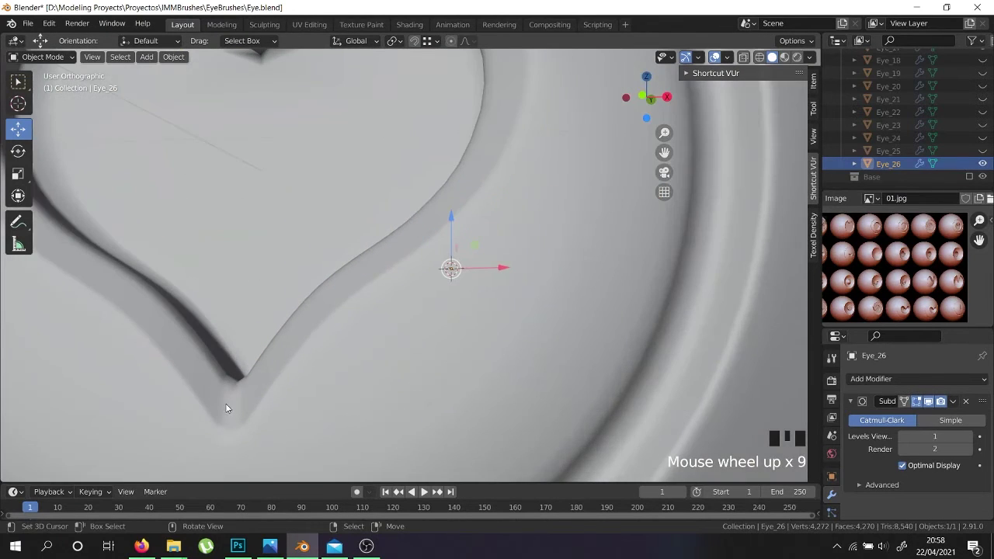
# Move the heart floor's centre vertex just below the notch down along Z by about 0.02 m.
pyautogui.press('Tab')
pyautogui.scroll(4, 233, 389)
pyautogui.scroll(-5, 262, 376)
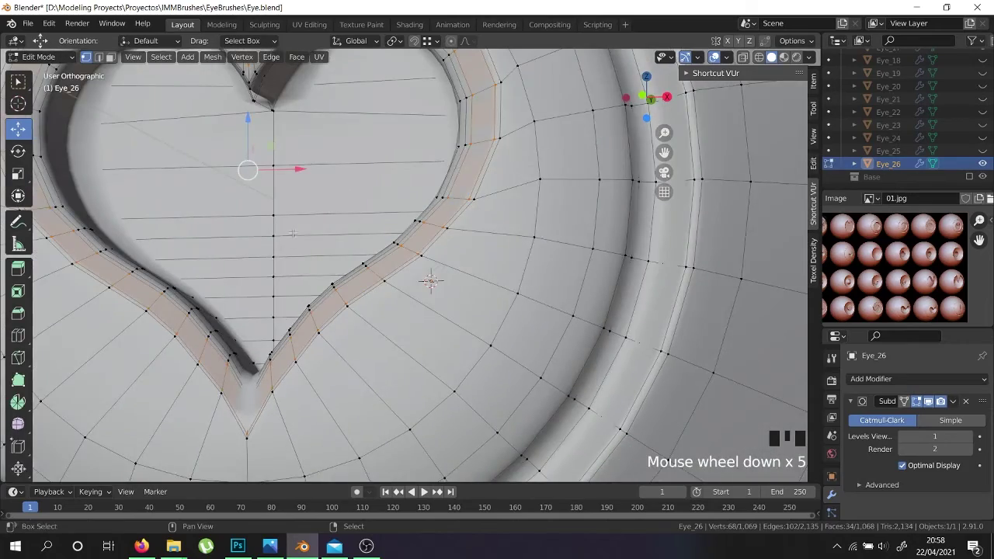
pyautogui.keyDown('shift'); pyautogui.moveTo(293, 232); pyautogui.dragTo(288, 310, button='middle'); pyautogui.keyUp('shift')
pyautogui.rightClick(277, 260)
pyautogui.moveTo(278, 261); pyautogui.dragTo(363, 273, button='middle')
pyautogui.moveTo(277, 220); pyautogui.dragTo(282, 239)
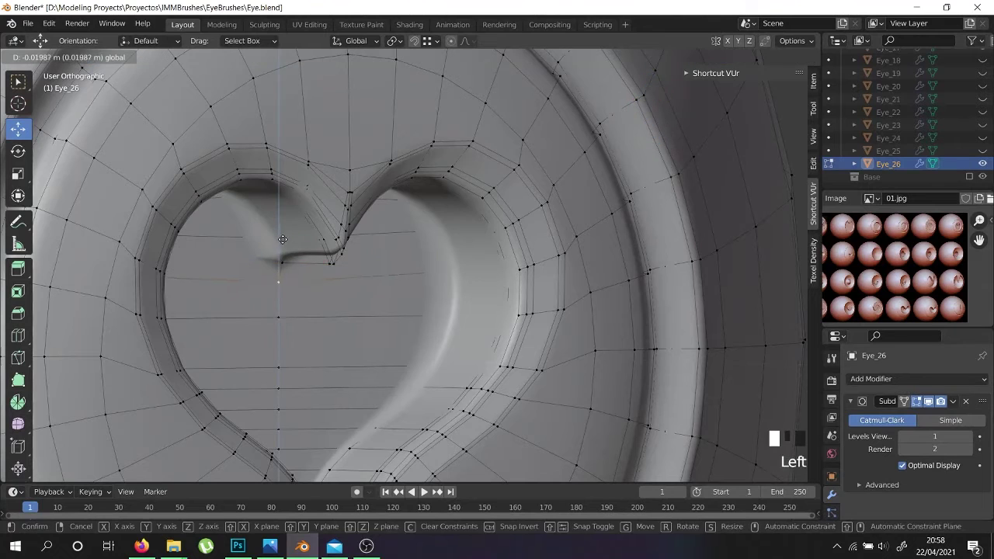
pyautogui.moveTo(293, 336); pyautogui.dragTo(288, 315)
# Select a horizontal row of vertices on the heart's floor and level it by scaling to 0 along Z.
pyautogui.rightClick(289, 315)
pyautogui.scroll(5, 276, 256)
pyautogui.moveTo(275, 255); pyautogui.dragTo(315, 277, button='middle')
pyautogui.keyDown('ctrl'); pyautogui.rightClick(462, 272); pyautogui.keyUp('ctrl')
pyautogui.press('s')
pyautogui.press('z')
pyautogui.press('0')
pyautogui.press('Return')
# Select all faces of the heart's recessed floor across both lobes and flatten them by scaling to 0 along Y.
pyautogui.click(99, 56)
pyautogui.rightClick(221, 209)
pyautogui.moveTo(233, 217); pyautogui.dragTo(187, 236, button='middle')
pyautogui.scroll(-2, 185, 235)
pyautogui.press('z')
pyautogui.rightClick(168, 190)
pyautogui.rightClick(146, 174)
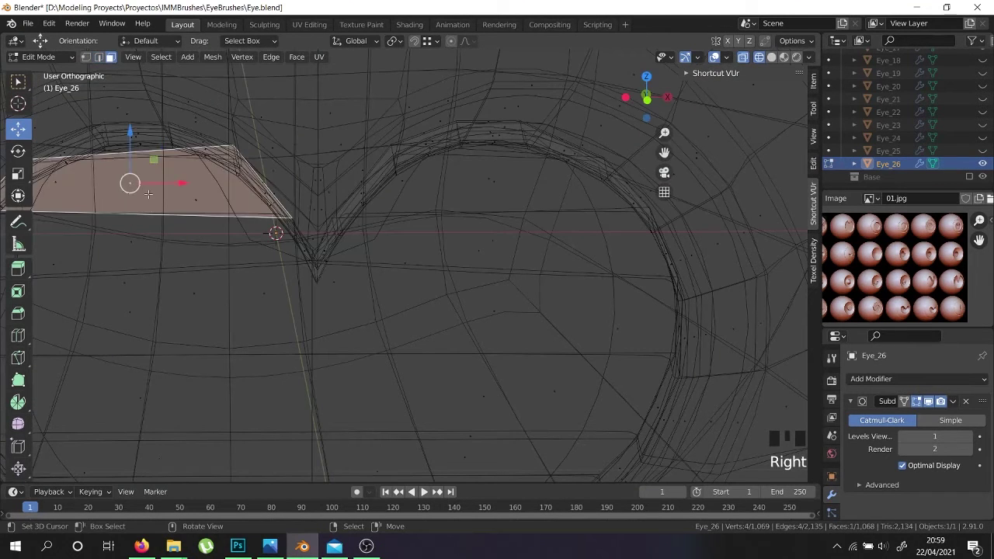
pyautogui.press('z')
pyautogui.scroll(-4, 138, 138)
pyautogui.moveTo(228, 321); pyautogui.dragTo(208, 397, button='middle')
pyautogui.scroll(2, 230, 466)
pyautogui.keyDown('ctrl'); pyautogui.rightClick(230, 470); pyautogui.keyUp('ctrl')
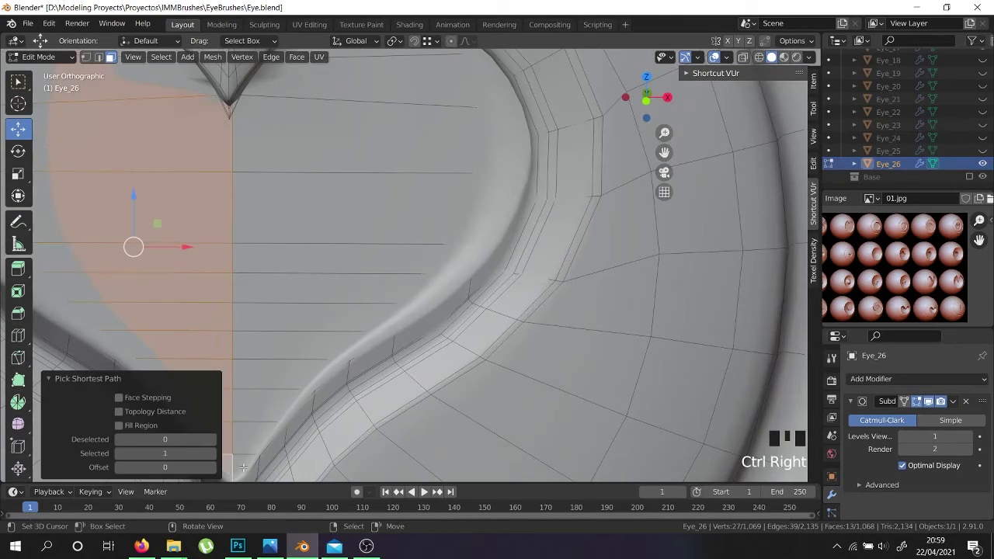
pyautogui.keyDown('shift'); pyautogui.rightClick(243, 465); pyautogui.keyUp('shift')
pyautogui.scroll(-3, 380, 115)
pyautogui.keyDown('shift'); pyautogui.moveTo(379, 116); pyautogui.dragTo(367, 140, button='middle'); pyautogui.keyUp('shift')
pyautogui.scroll(2, 367, 139)
pyautogui.keyDown('ctrl'); pyautogui.rightClick(369, 149); pyautogui.keyUp('ctrl')
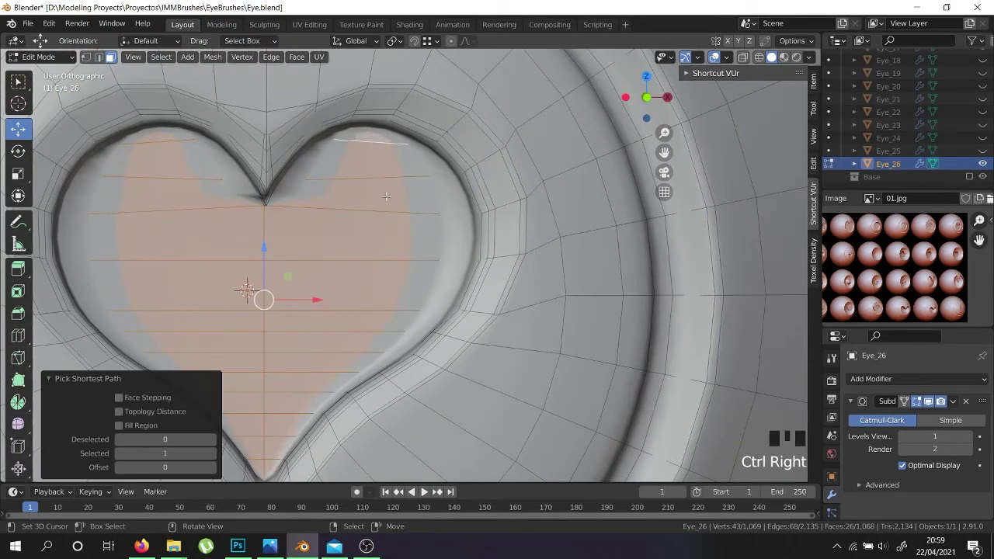
pyautogui.press('s')
pyautogui.press('Return')
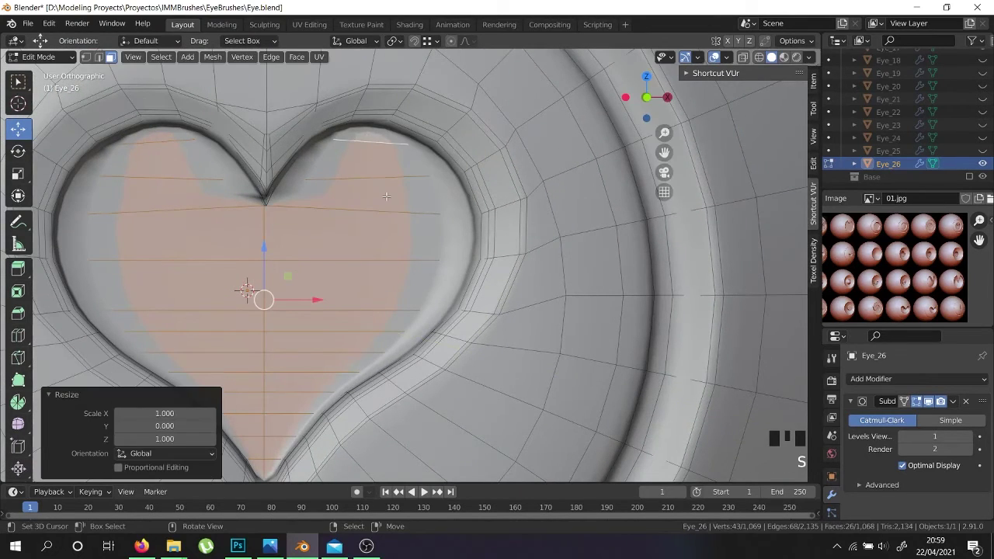
# Examine the smoothed heart pupil and surrounding eyeball in Object Mode from several angles and distances.
pyautogui.scroll(-2, 370, 246)
pyautogui.press('Tab')
pyautogui.moveTo(373, 246); pyautogui.dragTo(356, 250, button='middle')
pyautogui.scroll(-7, 356, 250)
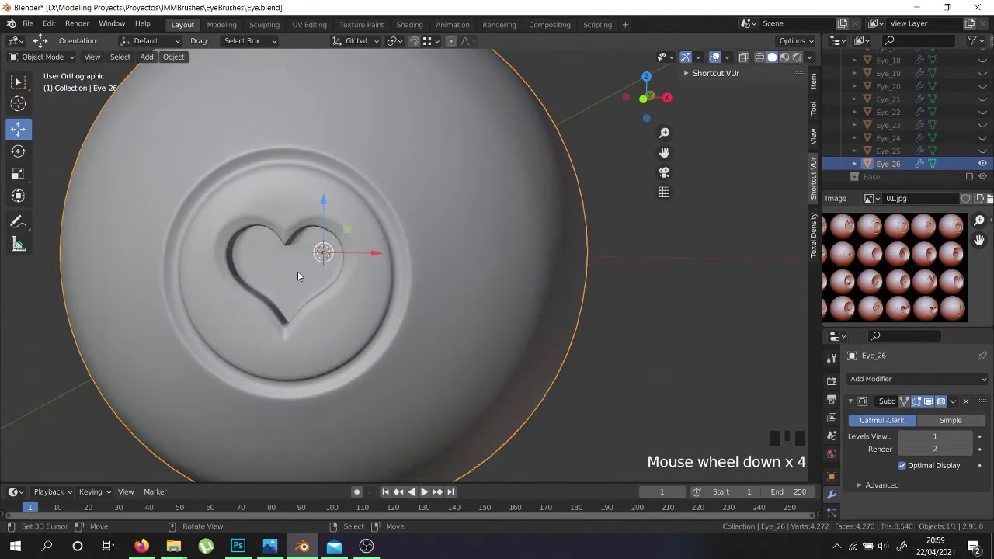
pyautogui.moveTo(287, 304); pyautogui.dragTo(397, 340, button='middle')
pyautogui.scroll(5, 303, 325)
pyautogui.scroll(-4, 367, 284)
pyautogui.scroll(-4, 399, 335)
pyautogui.scroll(-7, 404, 330)
pyautogui.scroll(4, 405, 330)
pyautogui.press('a')
pyautogui.moveTo(484, 354); pyautogui.dragTo(615, 290, button='middle')
pyautogui.moveTo(656, 405)
pyautogui.mouseDown(button='middle')
pyautogui.moveTo(632, 406)
pyautogui.moveTo(650, 401)
pyautogui.mouseUp(button='middle')
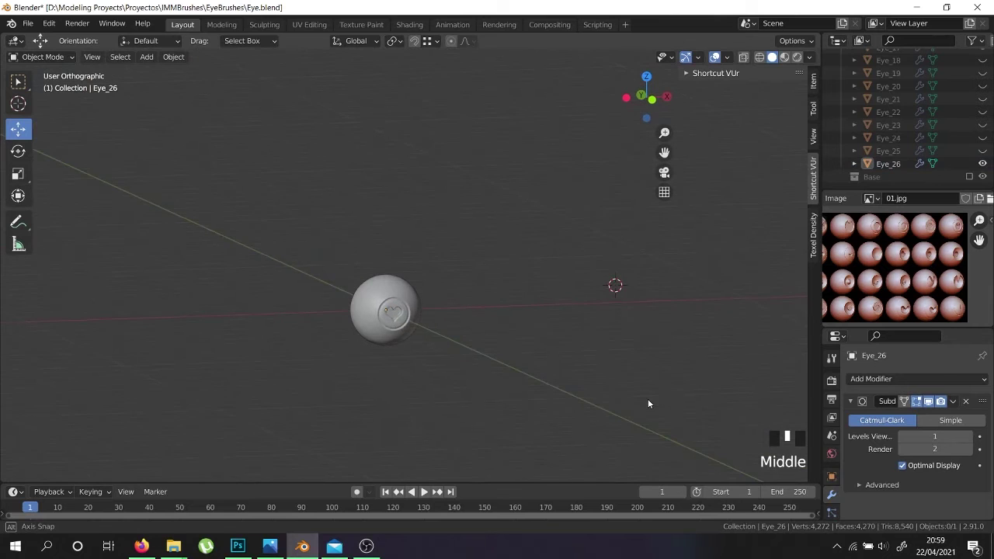
pyautogui.scroll(4, 388, 318)
pyautogui.scroll(3, 387, 314)
pyautogui.scroll(-6, 516, 339)
pyautogui.scroll(12, 372, 279)
pyautogui.scroll(-1, 481, 335)
pyautogui.moveTo(481, 334); pyautogui.dragTo(402, 206, button='middle')
pyautogui.scroll(-4, 404, 211)
# Recalculate the normals of the whole eye mesh and check the heart's shading in Object Mode.
pyautogui.press('Tab')
pyautogui.press('a')
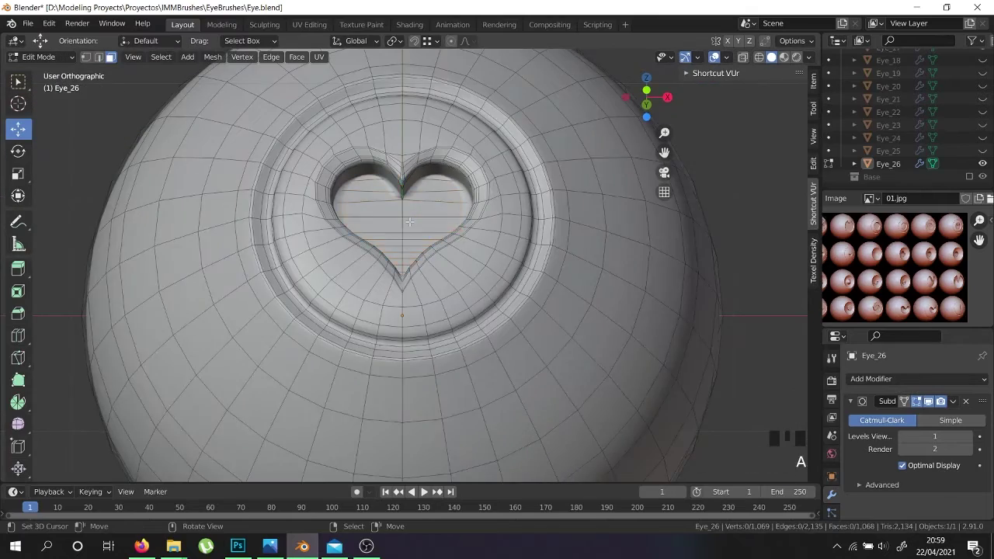
pyautogui.press('a')
pyautogui.press('a')
pyautogui.hotkey('ctrl', 'n')
pyautogui.scroll(3, 373, 193)
pyautogui.scroll(2, 373, 192)
pyautogui.rightClick(375, 197)
pyautogui.moveTo(438, 208); pyautogui.dragTo(431, 256, button='middle')
pyautogui.scroll(-4, 432, 256)
pyautogui.press('Tab')
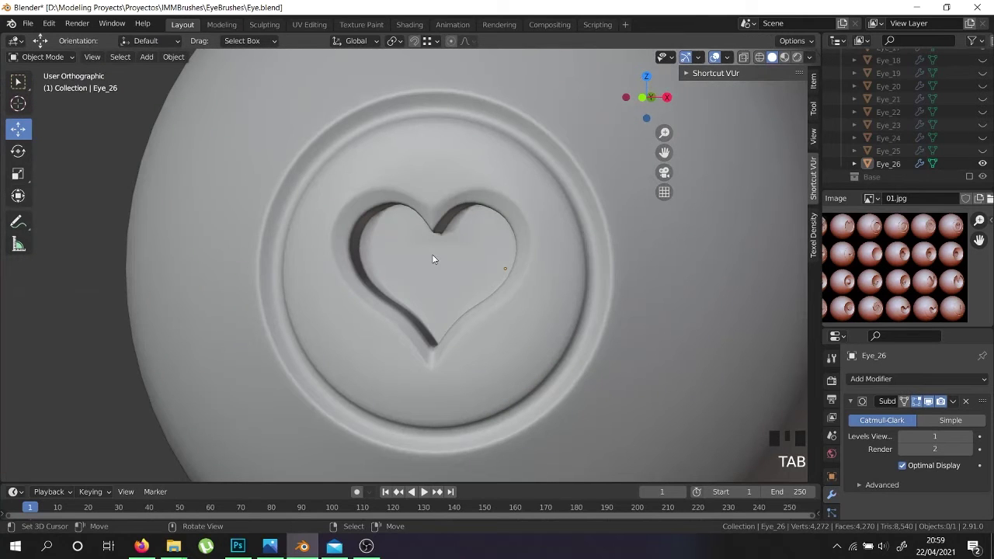
# Remove the Subdivision Surface modifier from Eye_26.
pyautogui.scroll(-6, 433, 258)
pyautogui.moveTo(433, 258); pyautogui.dragTo(487, 289, button='middle')
pyautogui.click(965, 401)
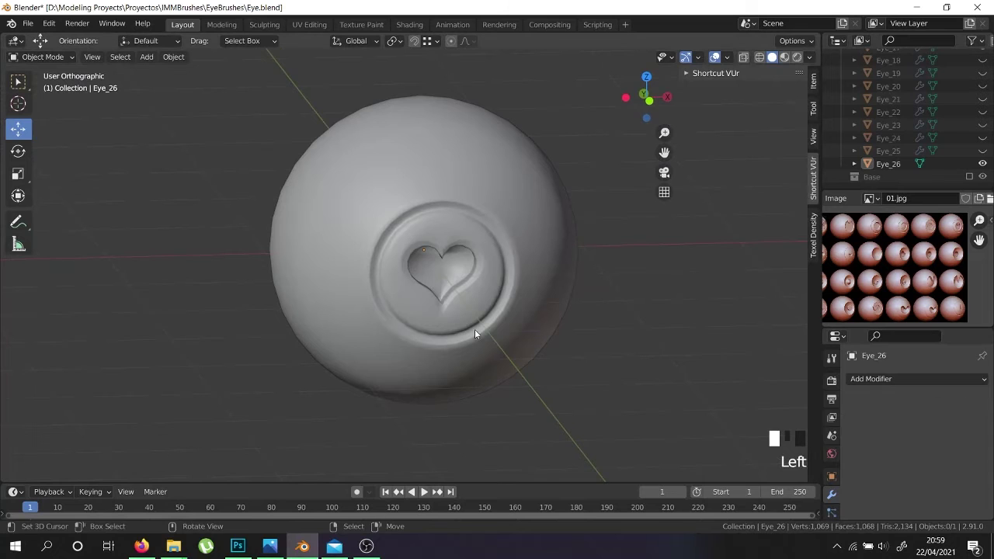
# Select the vertical edge loop around the eyeball's side, between its middle and the iris ring, and delete it.
pyautogui.press('Tab')
pyautogui.moveTo(373, 247); pyautogui.dragTo(468, 241, button='middle')
pyautogui.keyDown('shift'); pyautogui.moveTo(166, 168); pyautogui.dragTo(223, 220, button='middle'); pyautogui.keyUp('shift')
pyautogui.click(99, 57)
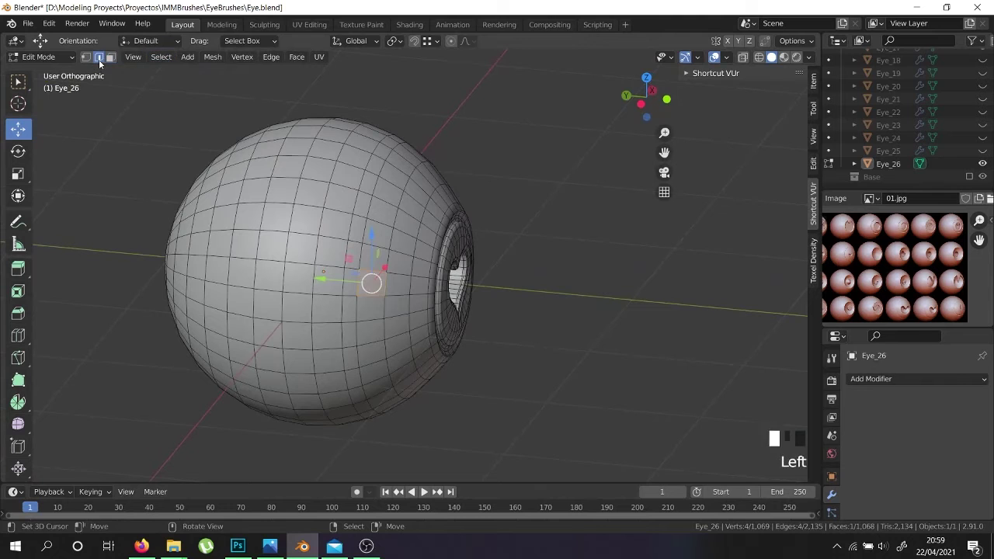
pyautogui.keyDown('alt'); pyautogui.keyDown('shift'); pyautogui.rightClick(347, 255); pyautogui.keyUp('shift'); pyautogui.keyUp('alt')
pyautogui.keyDown('alt'); pyautogui.keyDown('shift'); pyautogui.rightClick(346, 255); pyautogui.keyUp('shift'); pyautogui.keyUp('alt')
pyautogui.keyDown('alt'); pyautogui.keyDown('shift'); pyautogui.rightClick(347, 255); pyautogui.keyUp('shift'); pyautogui.keyUp('alt')
pyautogui.moveTo(346, 255); pyautogui.dragTo(368, 191, button='middle')
pyautogui.press('x')
pyautogui.click(363, 198)
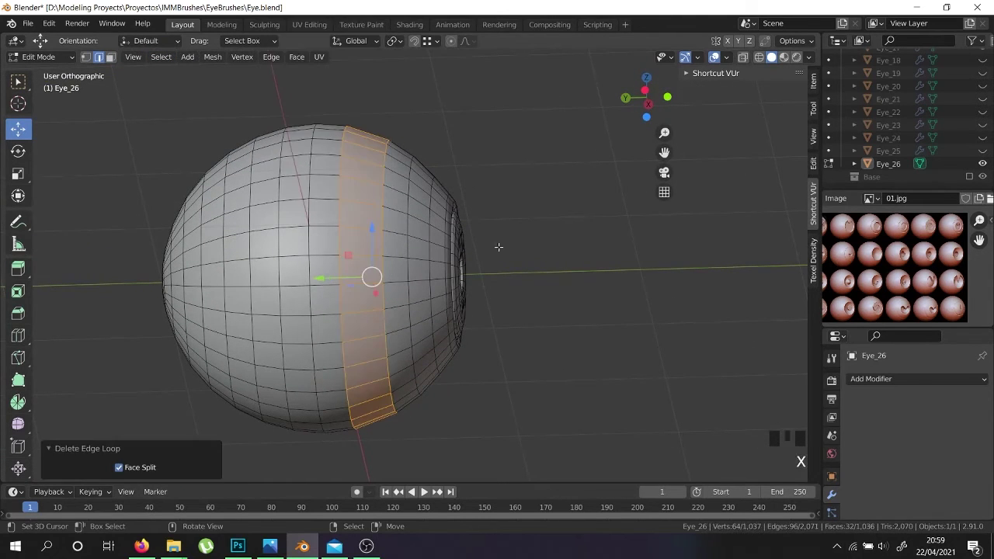
# Inspect the unsmoothed iris ring and add a Subdivision Surface modifier to Eye_26.
pyautogui.moveTo(497, 246); pyautogui.dragTo(411, 284, button='middle')
pyautogui.press('Tab')
pyautogui.press('Tab')
pyautogui.scroll(5, 408, 321)
pyautogui.rightClick(373, 330)
pyautogui.moveTo(372, 330); pyautogui.dragTo(348, 324, button='middle')
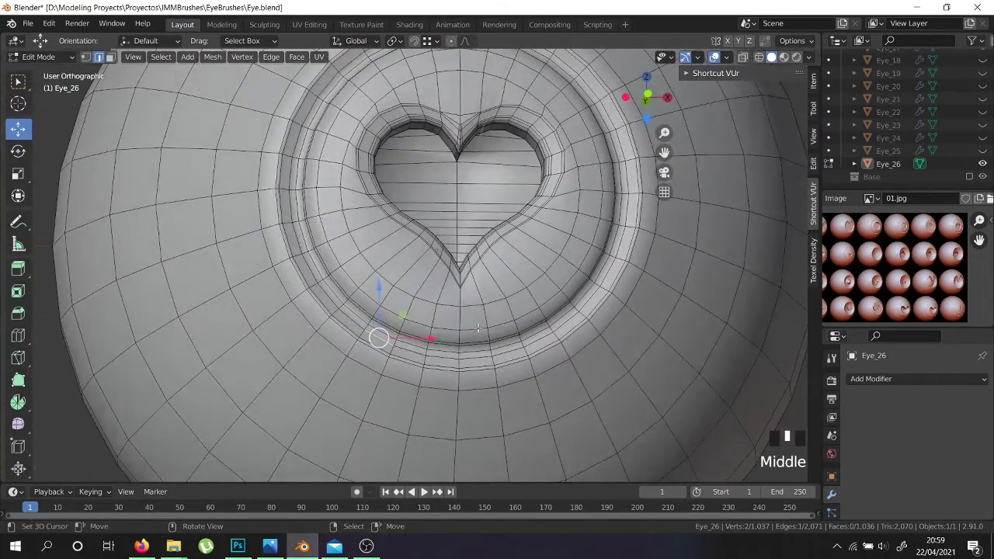
pyautogui.press('Tab')
pyautogui.click(868, 379)
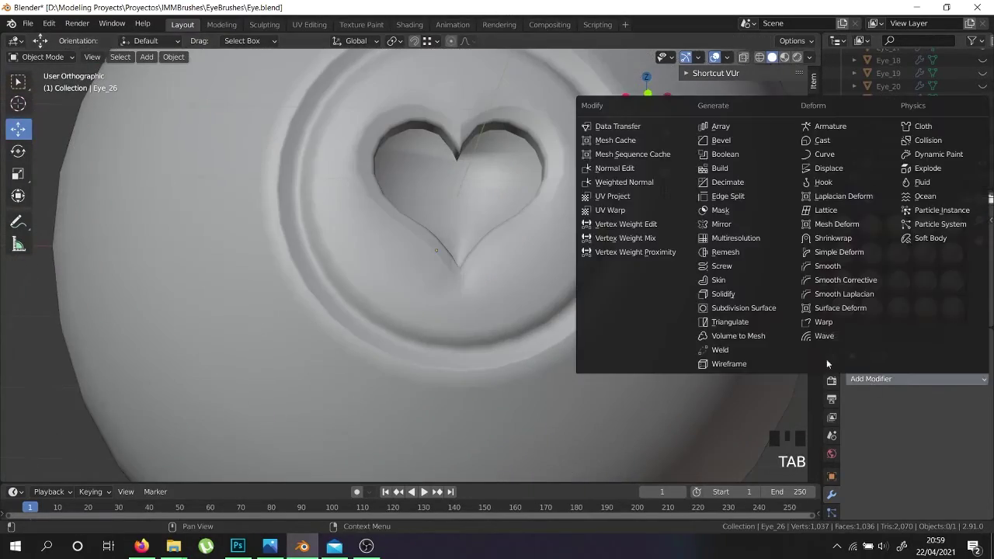
pyautogui.click(777, 308)
# In wireframe view, select an edge loop inside the ring groove around the iris and delete it as an edge loop.
pyautogui.press('Tab')
pyautogui.scroll(5, 443, 354)
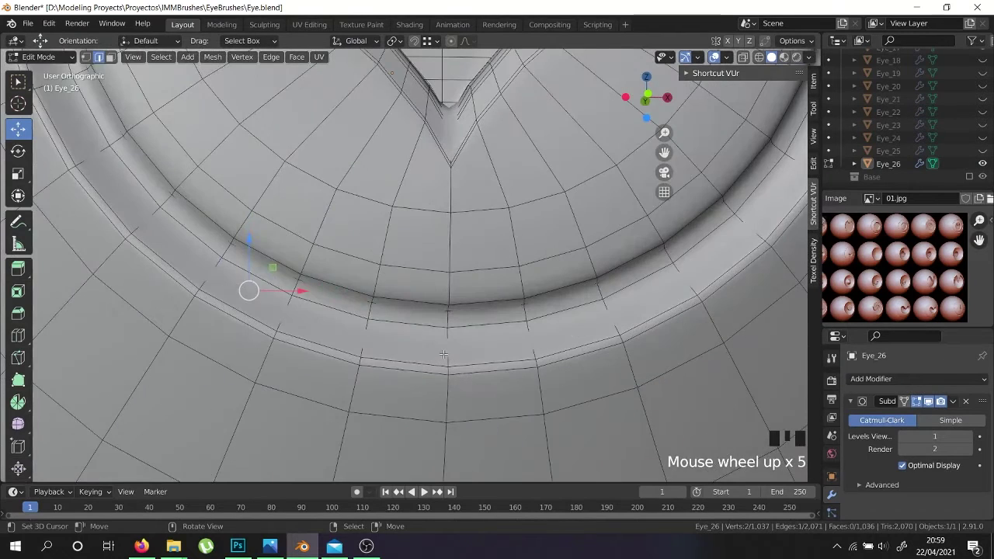
pyautogui.scroll(1, 443, 354)
pyautogui.press('z')
pyautogui.keyDown('alt'); pyautogui.keyDown('shift'); pyautogui.rightClick(364, 327); pyautogui.keyUp('shift'); pyautogui.keyUp('alt')
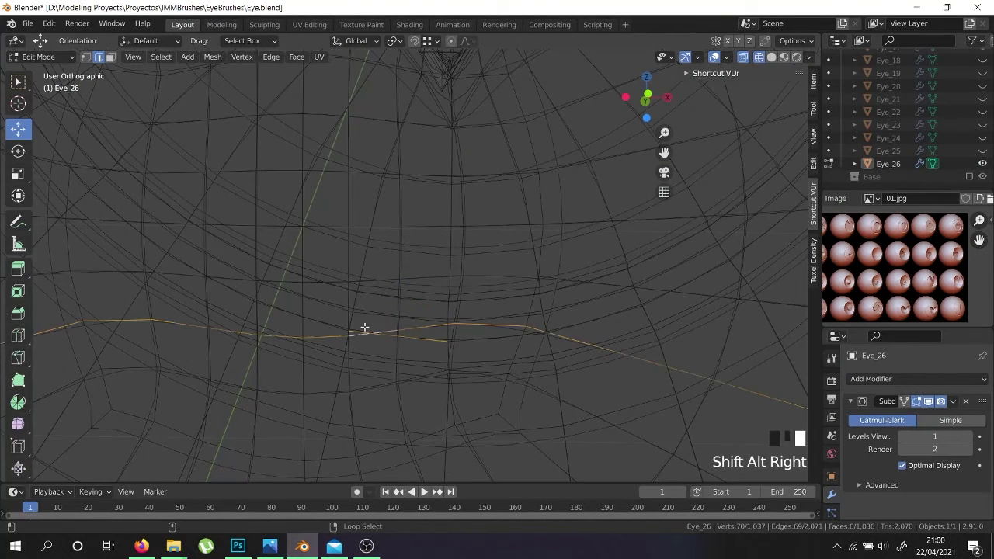
pyautogui.rightClick(365, 330)
pyautogui.moveTo(364, 330); pyautogui.dragTo(383, 317, button='middle')
pyautogui.press('z')
pyautogui.press('z')
pyautogui.rightClick(381, 317)
pyautogui.keyDown('alt'); pyautogui.keyDown('shift'); pyautogui.rightClick(376, 317); pyautogui.keyUp('shift'); pyautogui.keyUp('alt')
pyautogui.keyDown('alt'); pyautogui.keyDown('shift'); pyautogui.rightClick(376, 317); pyautogui.keyUp('shift'); pyautogui.keyUp('alt')
pyautogui.press('x')
pyautogui.click(404, 336)
pyautogui.press('z')
pyautogui.press('Tab')
pyautogui.moveTo(403, 334); pyautogui.dragTo(378, 335, button='middle')
# Add one centred loop cut around the iris ring's groove, bevel it into two loops, and check the smoothed ring in Object Mode.
pyautogui.press('Tab')
pyautogui.scroll(3, 378, 335)
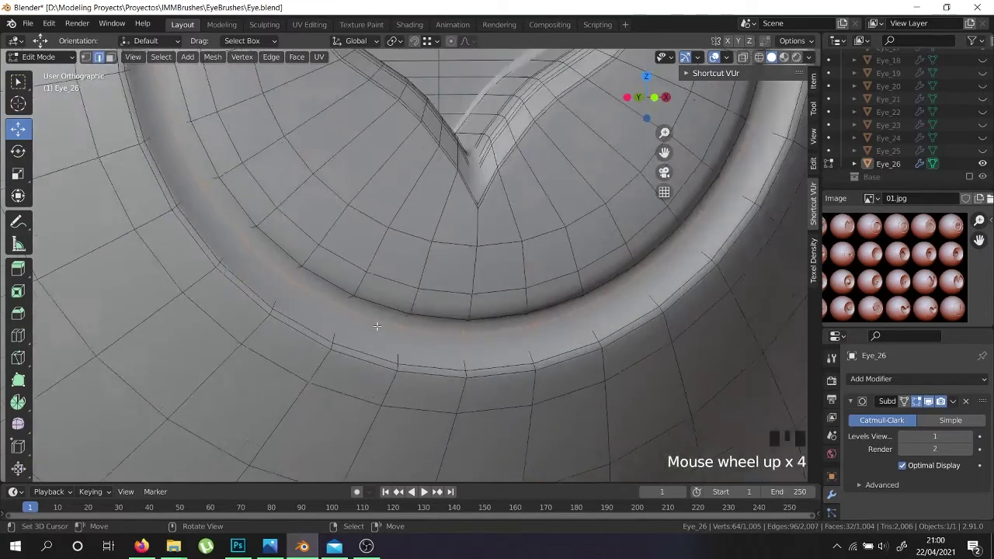
pyautogui.press('z')
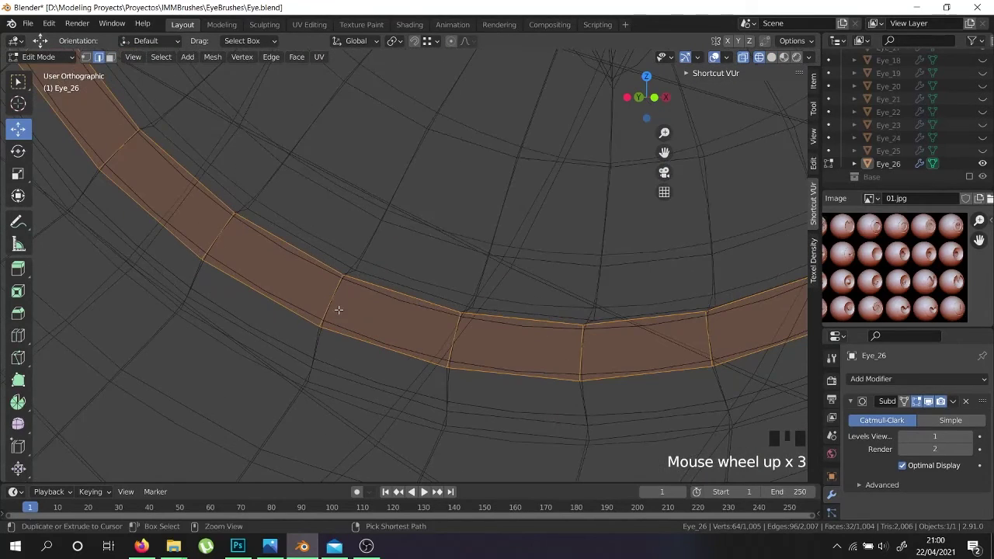
pyautogui.hotkey('ctrl', 'r')
pyautogui.click(338, 309)
pyautogui.rightClick(338, 310)
pyautogui.hotkey('ctrl', 'b')
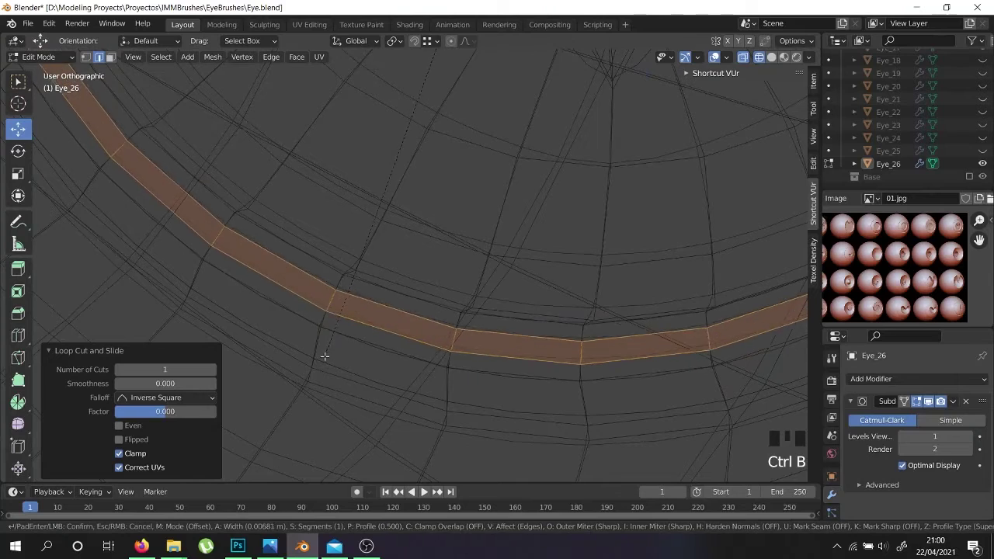
pyautogui.click(320, 362)
pyautogui.press('z')
pyautogui.scroll(-7, 320, 363)
pyautogui.press('Tab')
pyautogui.moveTo(319, 362); pyautogui.dragTo(274, 330, button='middle')
pyautogui.scroll(-6, 321, 357)
pyautogui.scroll(3, 327, 334)
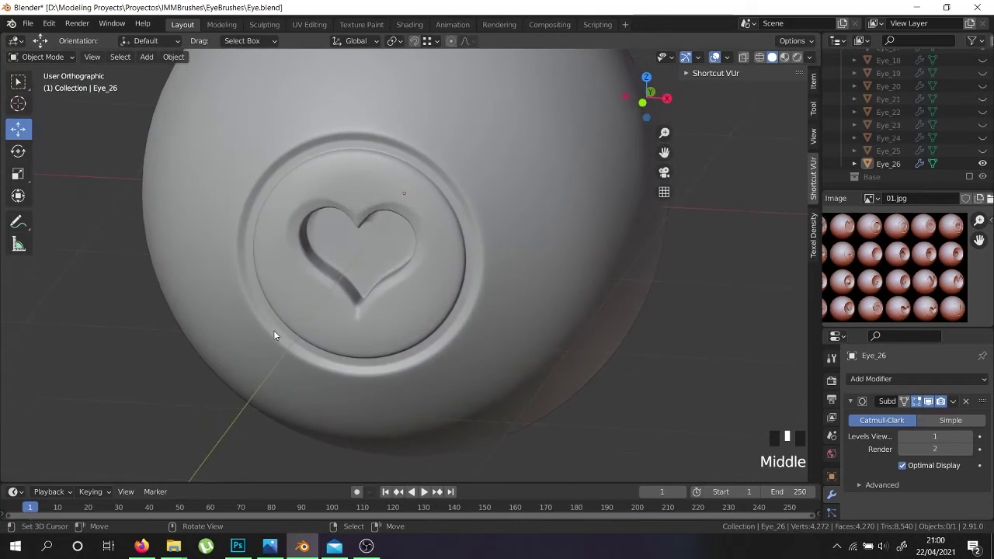
# Select the edge loop at the outer rim of Eye_26's iris groove and slide it outward with a factor of about -0.356.
pyautogui.press('Tab')
pyautogui.scroll(5, 284, 179)
pyautogui.keyDown('alt'); pyautogui.rightClick(289, 169); pyautogui.keyUp('alt')
pyautogui.keyDown('alt'); pyautogui.keyDown('shift'); pyautogui.rightClick(290, 169); pyautogui.keyUp('shift'); pyautogui.keyUp('alt')
pyautogui.keyDown('alt'); pyautogui.keyDown('shift'); pyautogui.rightClick(289, 171); pyautogui.keyUp('shift'); pyautogui.keyUp('alt')
pyautogui.keyDown('alt'); pyautogui.keyDown('shift'); pyautogui.rightClick(290, 172); pyautogui.keyUp('shift'); pyautogui.keyUp('alt')
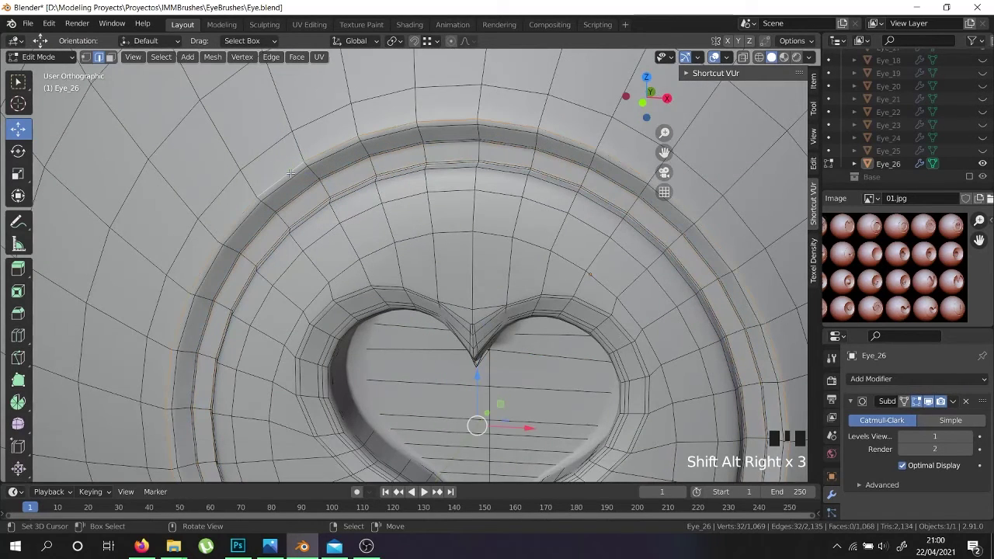
pyautogui.press('g')
pyautogui.press('g')
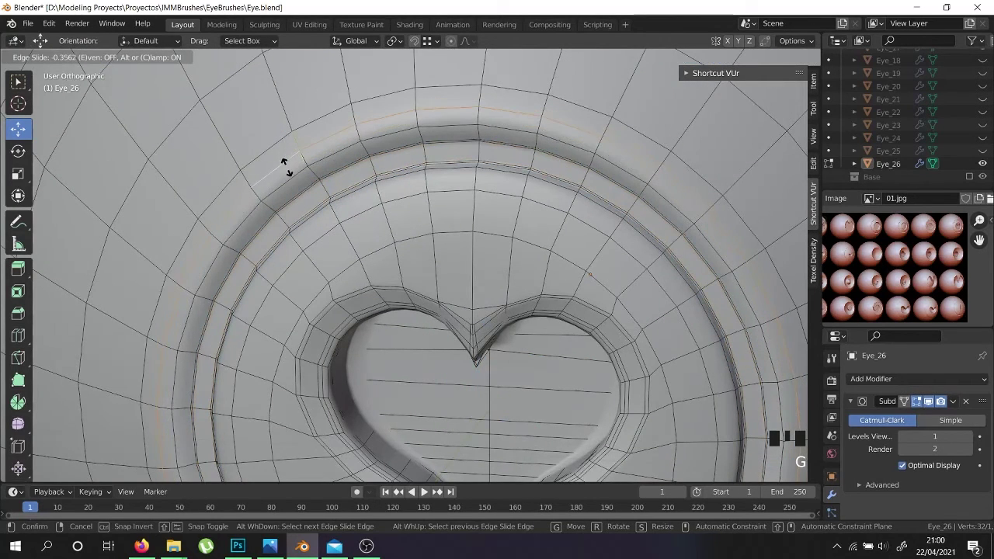
pyautogui.click(285, 167)
# Select the loop around the iris groove's outer rim, flatten it by scaling to 0 along Y, and check the smoothed result.
pyautogui.click(111, 58)
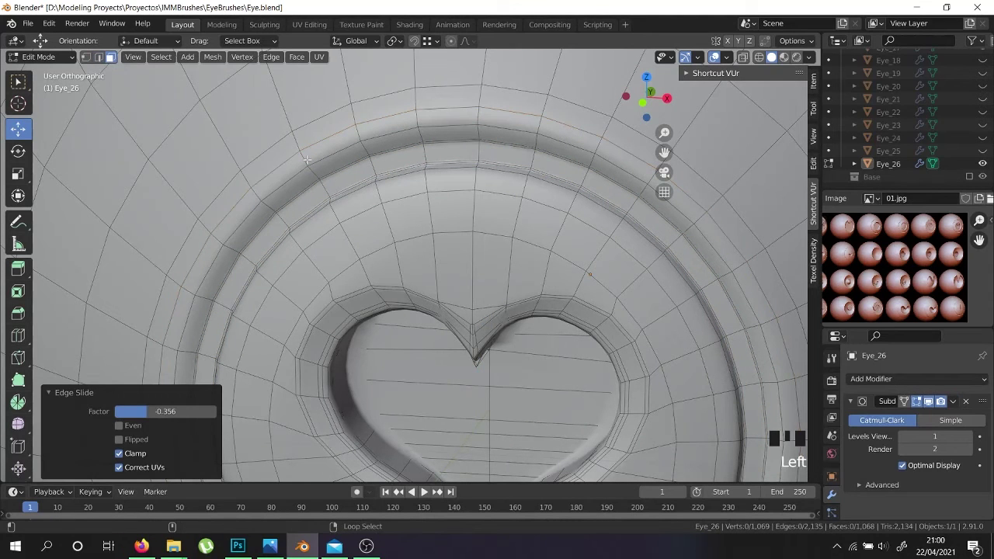
pyautogui.rightClick(307, 160)
pyautogui.keyDown('alt'); pyautogui.keyDown('shift'); pyautogui.rightClick(305, 161); pyautogui.keyUp('shift'); pyautogui.keyUp('alt')
pyautogui.press('s')
pyautogui.press('y')
pyautogui.press('0')
pyautogui.click(305, 161)
pyautogui.press('Tab')
pyautogui.scroll(-1, 299, 165)
pyautogui.scroll(-4, 298, 163)
pyautogui.moveTo(365, 185)
pyautogui.mouseDown(button='middle')
pyautogui.moveTo(385, 152)
pyautogui.moveTo(372, 187)
pyautogui.mouseUp(button='middle')
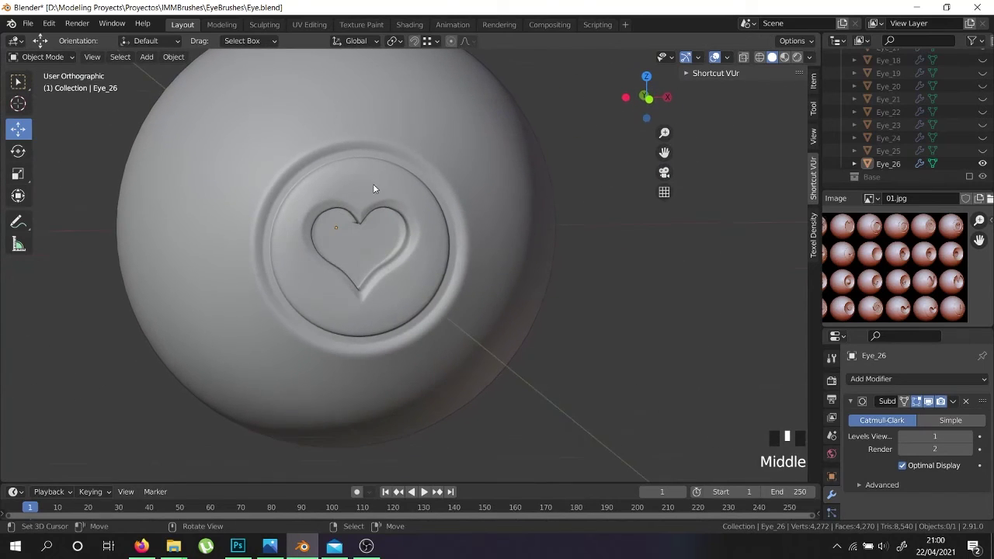
# Add a centred loop cut around the iris groove's outer rim and bevel it into two loops about 0.014 m wide.
pyautogui.press('Tab')
pyautogui.scroll(8, 321, 161)
pyautogui.hotkey('ctrl', 'r')
pyautogui.click(317, 147)
pyautogui.rightClick(318, 146)
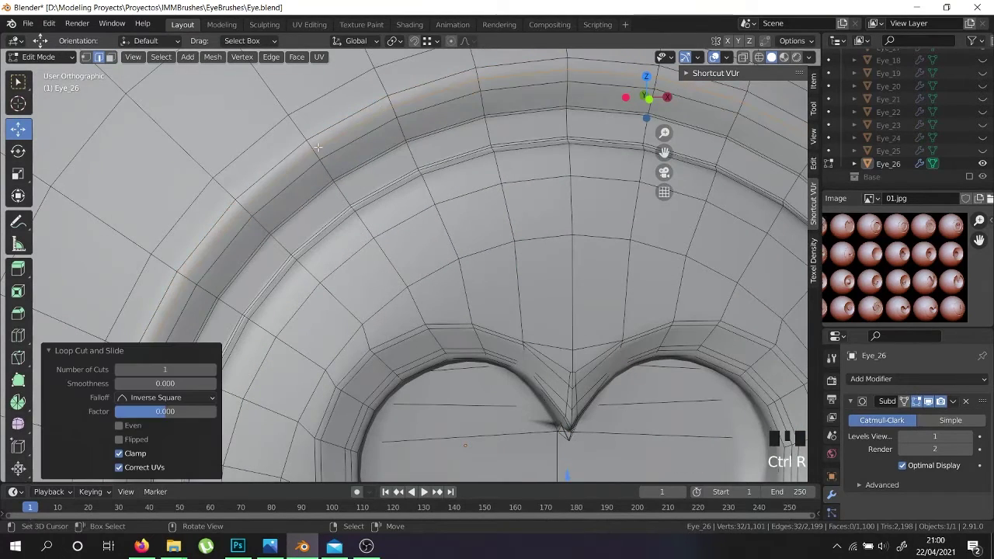
pyautogui.hotkey('ctrl', 'b')
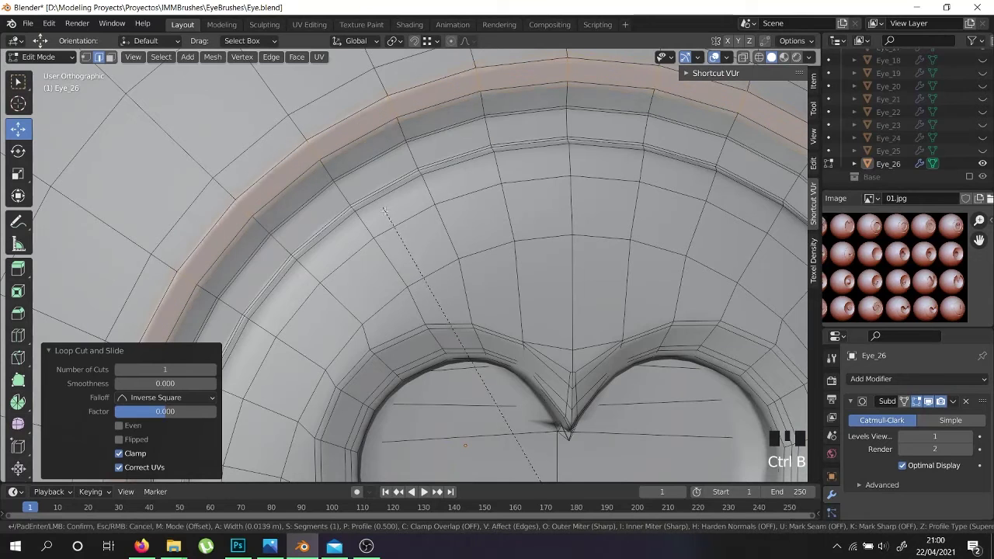
pyautogui.click(386, 212)
pyautogui.press('Tab')
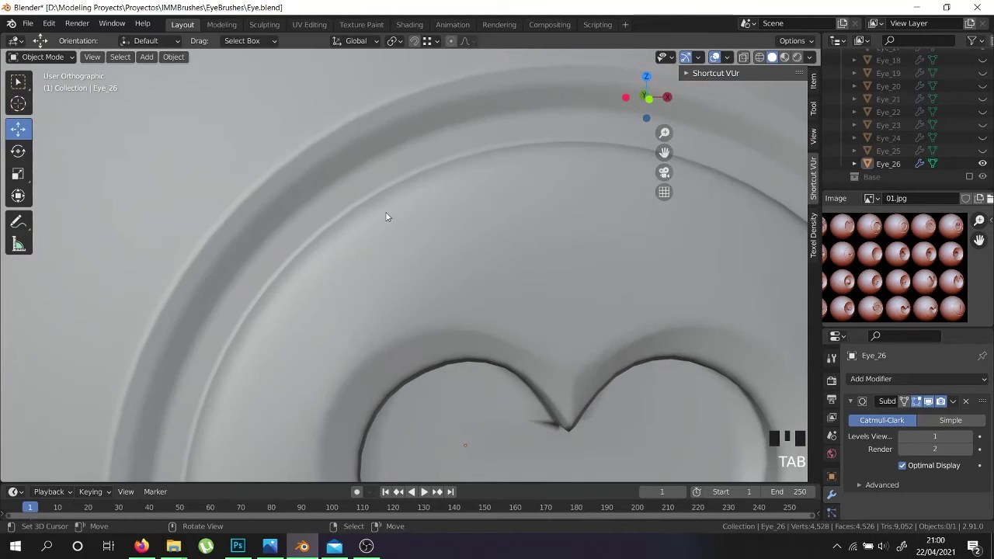
# Review the whole smoothed Eye_26 from several angles and save the file.
pyautogui.scroll(-7, 388, 217)
pyautogui.moveTo(458, 271); pyautogui.dragTo(477, 353, button='middle')
pyautogui.scroll(-5, 476, 353)
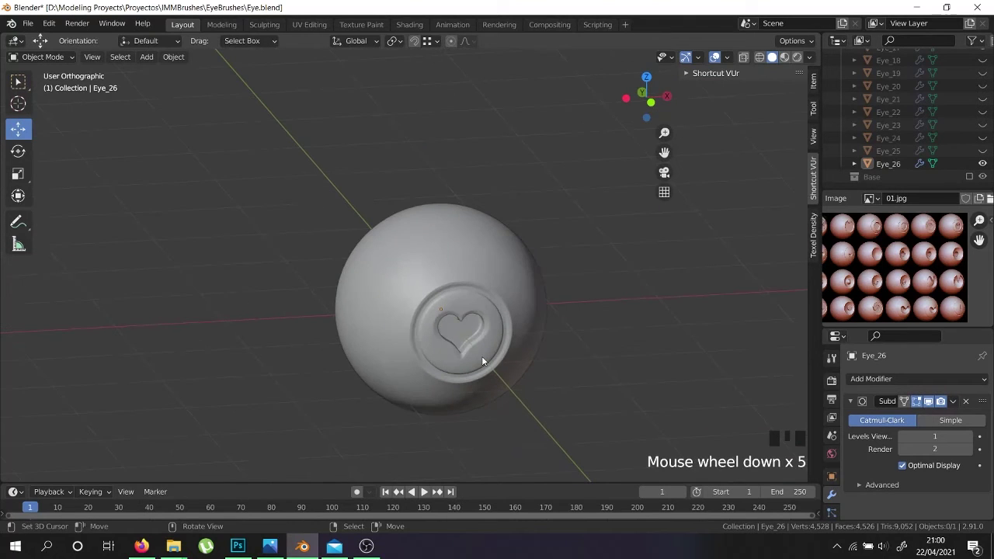
pyautogui.hotkey('ctrl', 's')
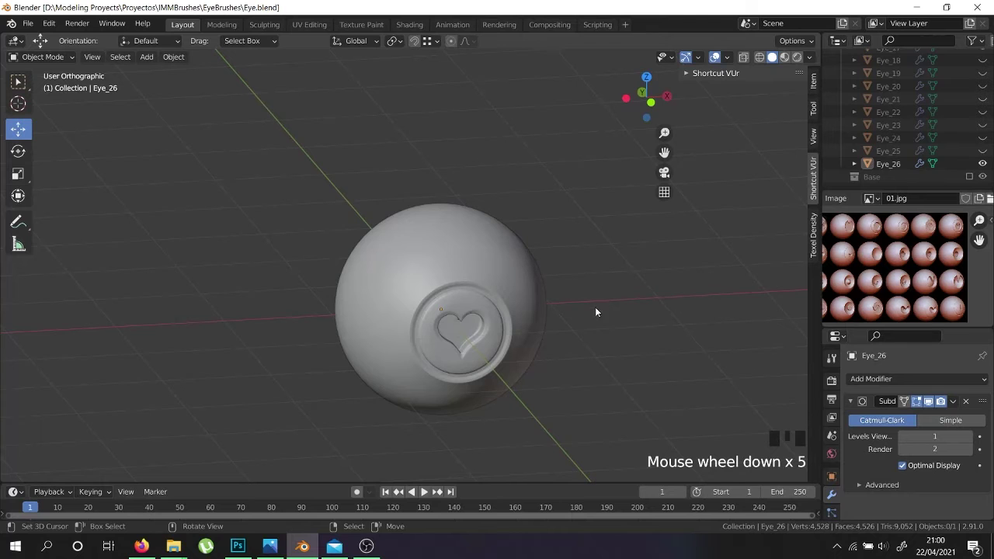
pyautogui.scroll(6, 531, 366)
pyautogui.moveTo(576, 236); pyautogui.dragTo(465, 305, button='middle')
pyautogui.scroll(-1, 602, 214)
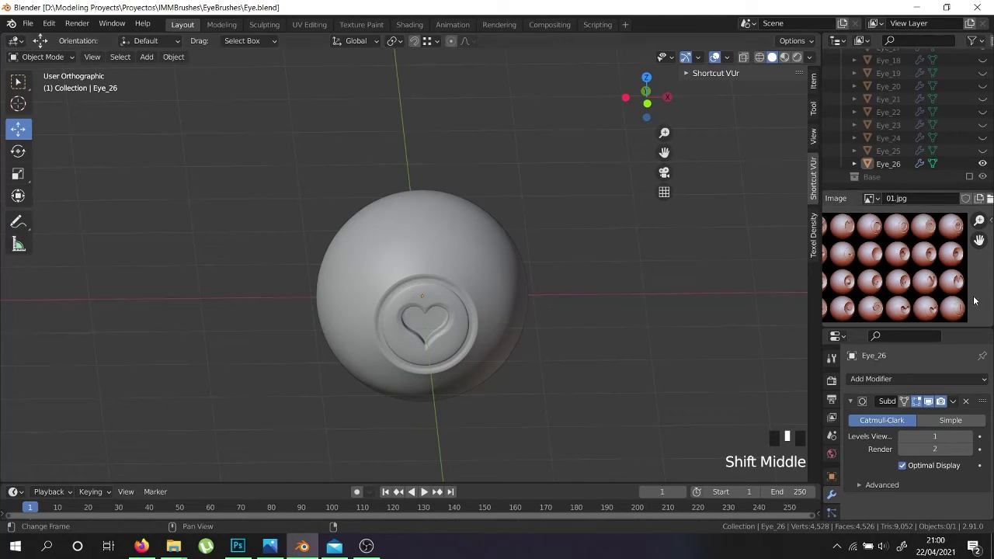
# Enlarge the eye with the notched pupil in the reference image, hide Eye_26 and show Eye_07.
pyautogui.scroll(4, 945, 281)
pyautogui.scroll(-2, 918, 280)
pyautogui.scroll(4, 904, 280)
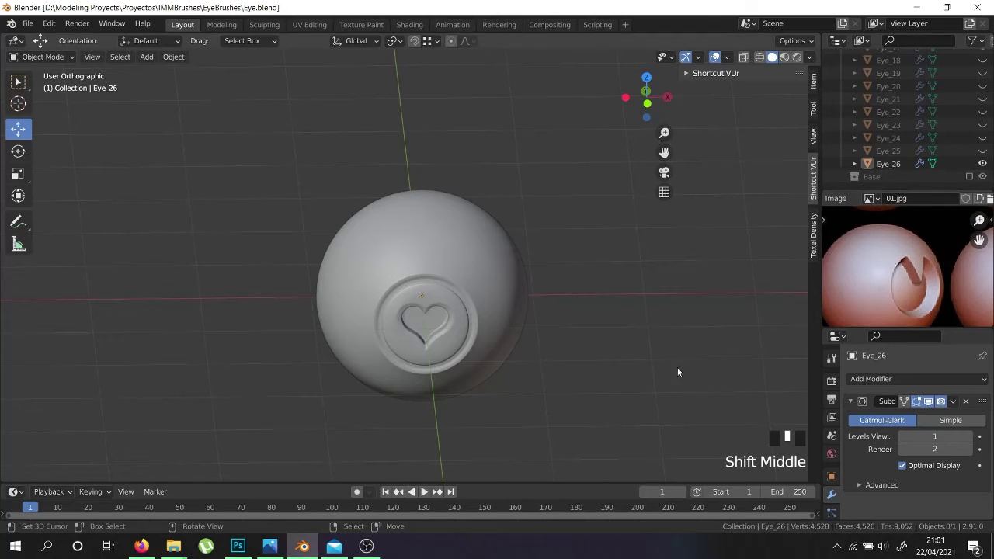
pyautogui.click(982, 164)
pyautogui.scroll(7, 982, 124)
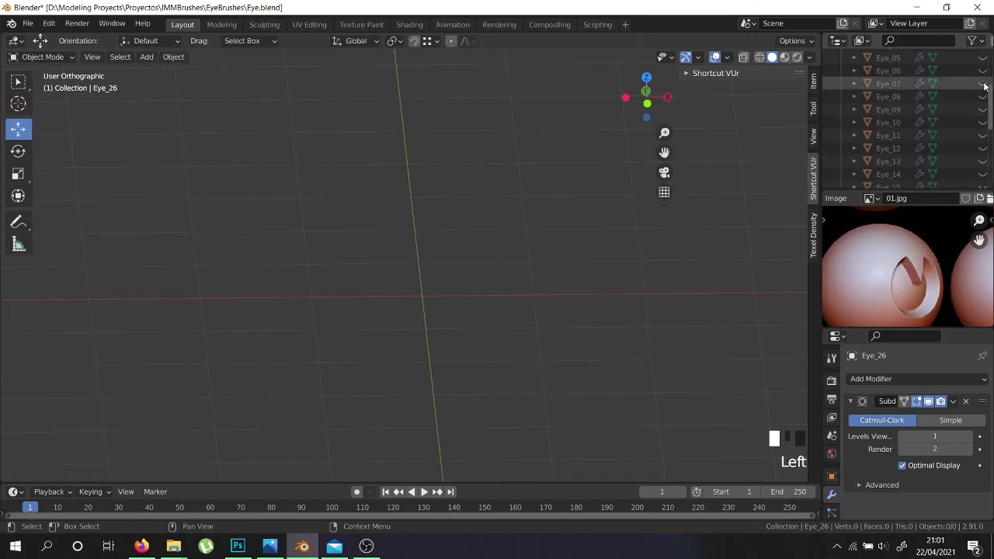
pyautogui.click(982, 83)
# Select Eye_07, examine its pupil mesh in Edit Mode, and duplicate the eye in place.
pyautogui.rightClick(424, 338)
pyautogui.scroll(4, 424, 338)
pyautogui.press('Tab')
pyautogui.moveTo(424, 337); pyautogui.dragTo(438, 266, button='middle')
pyautogui.scroll(5, 441, 268)
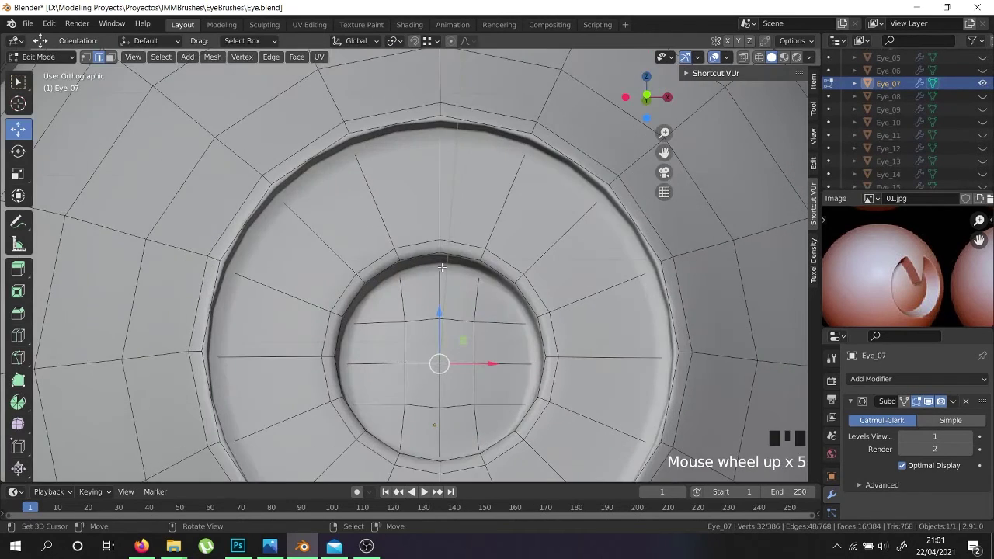
pyautogui.scroll(-5, 450, 273)
pyautogui.press('Tab')
pyautogui.hotkey('shift', 'd')
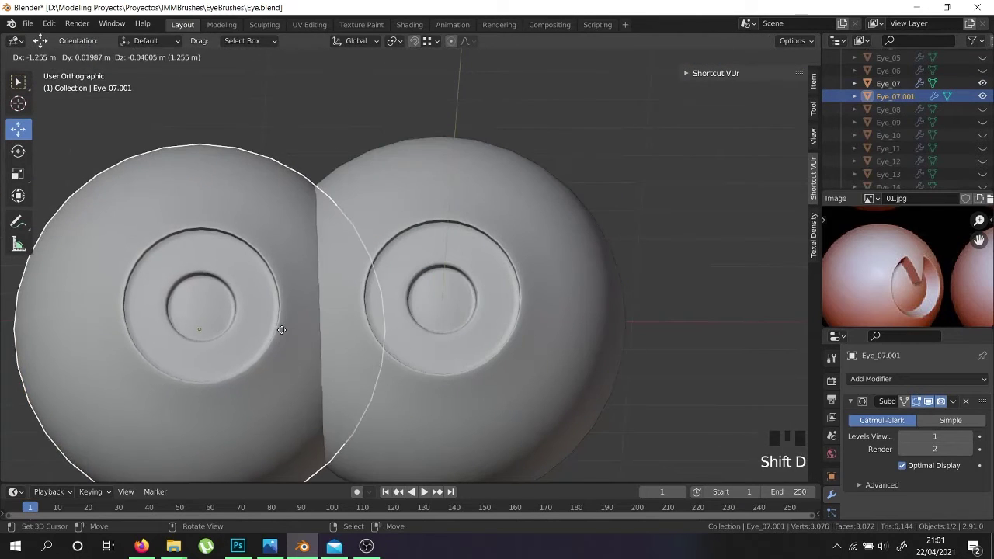
pyautogui.press('Escape')
# Rename the duplicate Eye_27, hide Eye_07, and open Eye_27's mesh for editing.
pyautogui.scroll(-1, 913, 87)
pyautogui.tripleClick(905, 78)
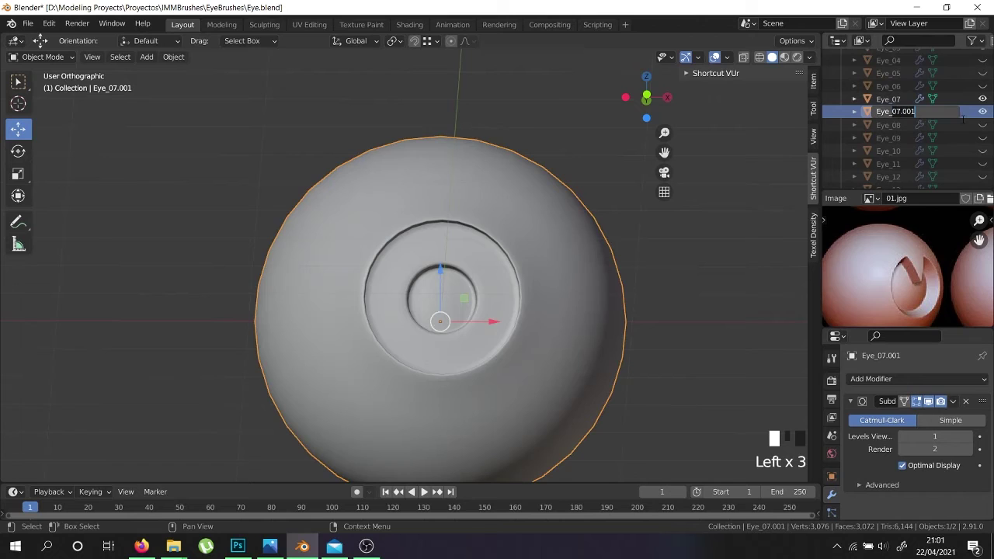
pyautogui.write('+')
pyautogui.press('Return')
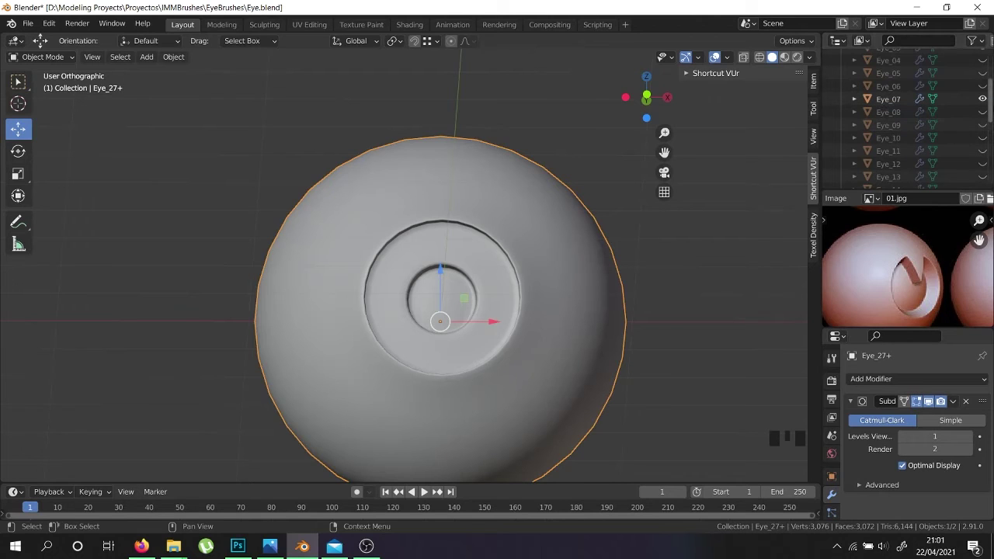
pyautogui.click(982, 99)
pyautogui.scroll(-7, 967, 137)
pyautogui.scroll(-3, 968, 138)
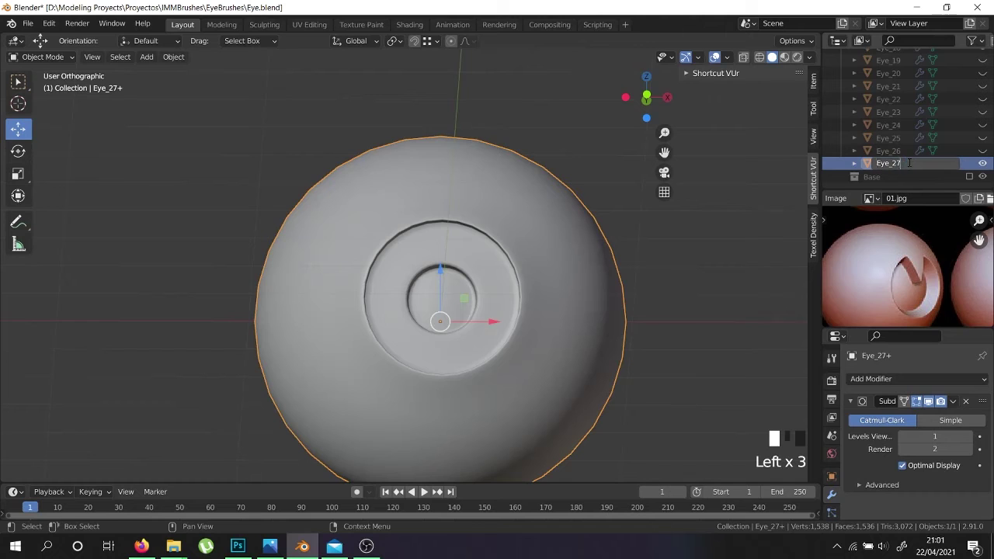
pyautogui.press('Tab')
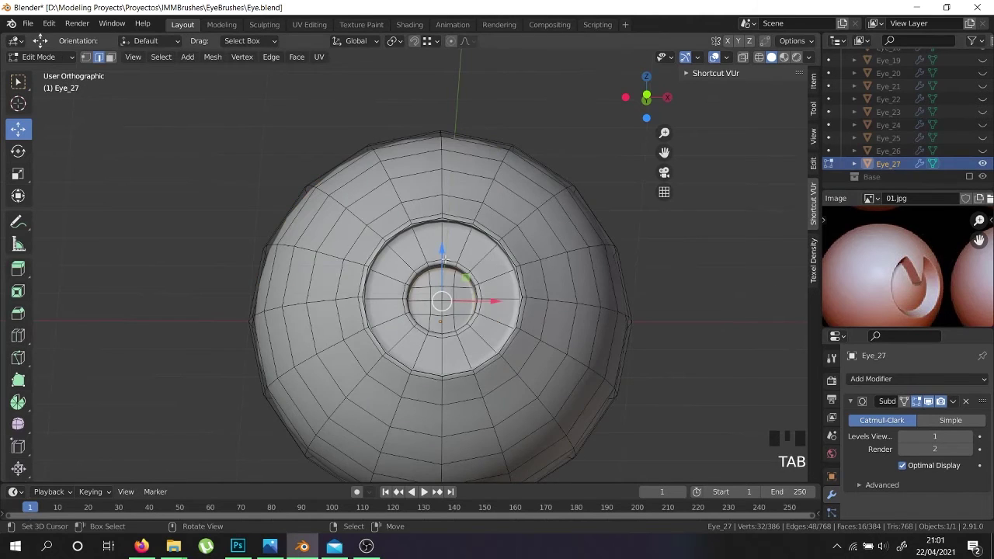
# Try to lower the single wall edge at the top of Eye_27's pupil along Z.
pyautogui.scroll(6, 429, 277)
pyautogui.click(429, 277)
pyautogui.moveTo(429, 278); pyautogui.dragTo(436, 291, button='middle')
pyautogui.scroll(3, 438, 295)
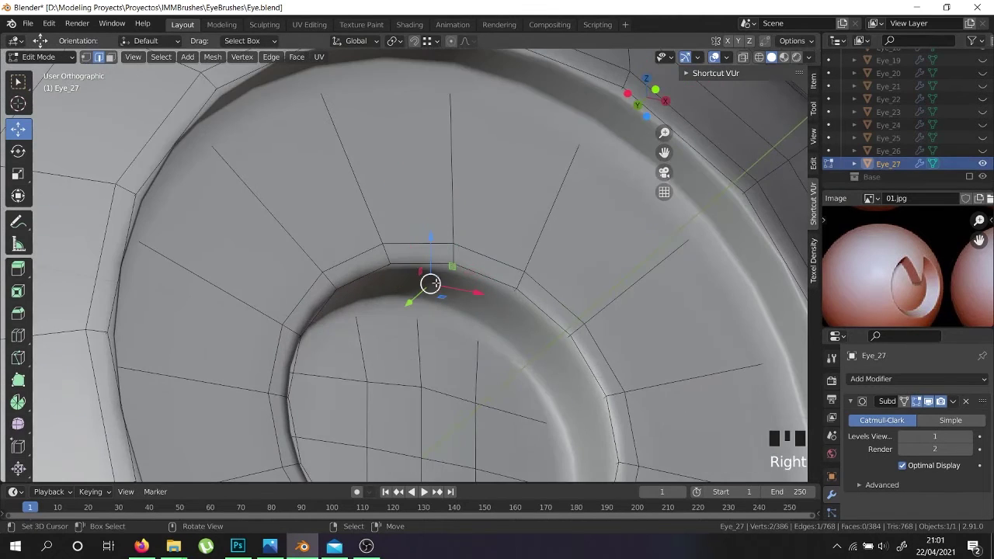
pyautogui.moveTo(432, 248); pyautogui.dragTo(435, 325)
pyautogui.rightClick(434, 326)
# In wireframe view, select the path of three connected edges running through the pupil wall at its top.
pyautogui.hotkey('alt', 'z')
pyautogui.scroll(4, 427, 304)
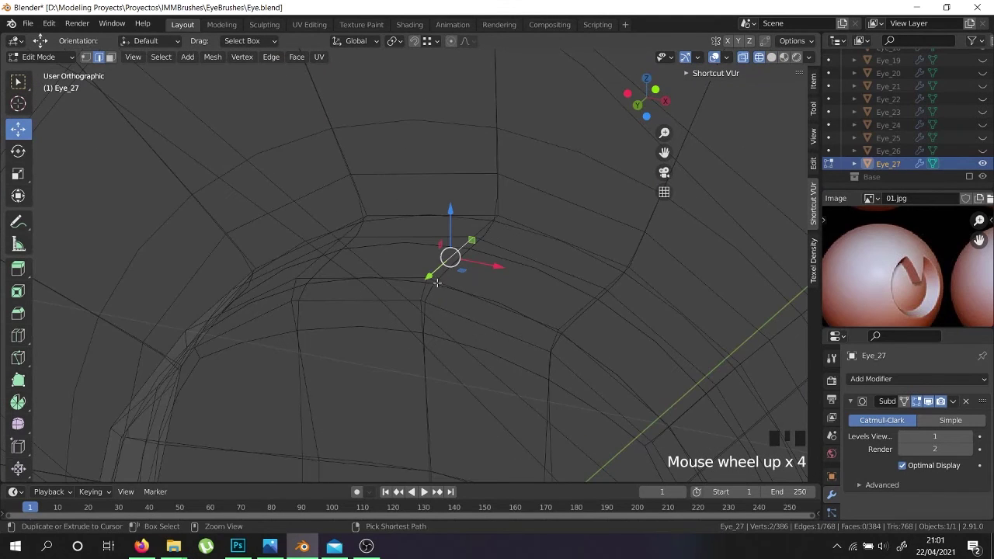
pyautogui.keyDown('ctrl'); pyautogui.rightClick(432, 288); pyautogui.keyUp('ctrl')
pyautogui.moveTo(432, 288); pyautogui.dragTo(497, 256, button='middle')
pyautogui.rightClick(503, 253)
pyautogui.keyDown('ctrl'); pyautogui.rightClick(439, 306); pyautogui.keyUp('ctrl')
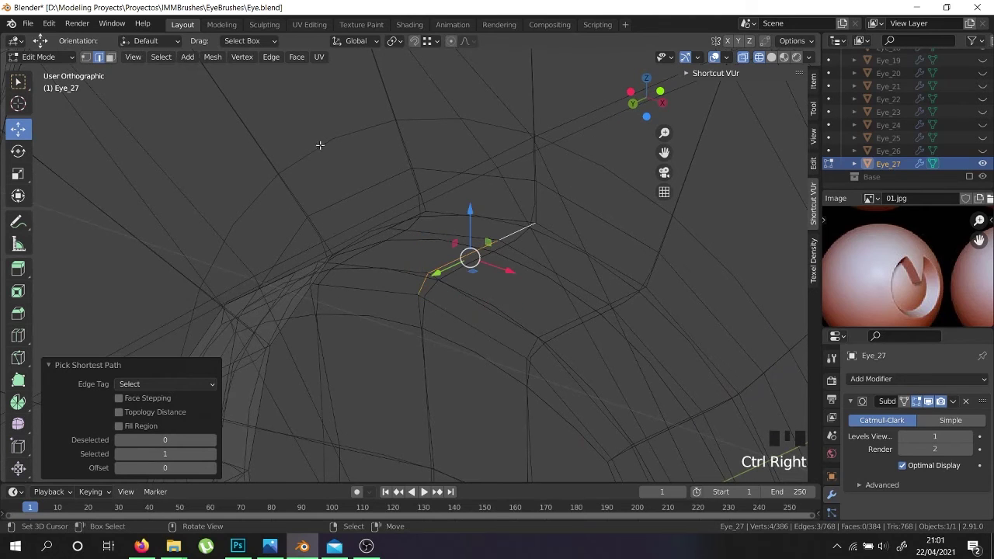
# In front view, lower the selected wall vertices along Z to start a V notch in the pupil, and return to solid shading.
pyautogui.click(86, 57)
pyautogui.scroll(-4, 448, 318)
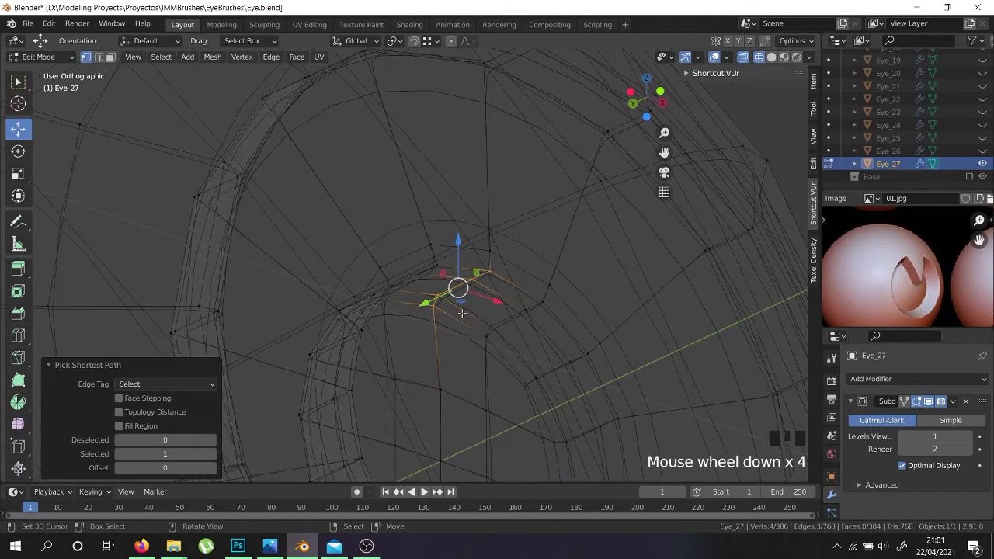
pyautogui.press('KP_1')
pyautogui.moveTo(459, 235); pyautogui.dragTo(461, 316)
pyautogui.hotkey('shift', 'z')
# Add the neighbouring vertices at the notch to the selection, adjust their height along Z, and check the shape in Object Mode.
pyautogui.moveTo(449, 376); pyautogui.dragTo(458, 395, button='middle')
pyautogui.keyDown('shift'); pyautogui.moveTo(457, 397); pyautogui.dragTo(457, 301, button='middle'); pyautogui.keyUp('shift')
pyautogui.keyDown('shift'); pyautogui.rightClick(450, 292); pyautogui.keyUp('shift')
pyautogui.moveTo(463, 225); pyautogui.dragTo(457, 361)
pyautogui.keyDown('shift'); pyautogui.rightClick(453, 372); pyautogui.keyUp('shift')
pyautogui.press('Tab')
pyautogui.scroll(-3, 458, 353)
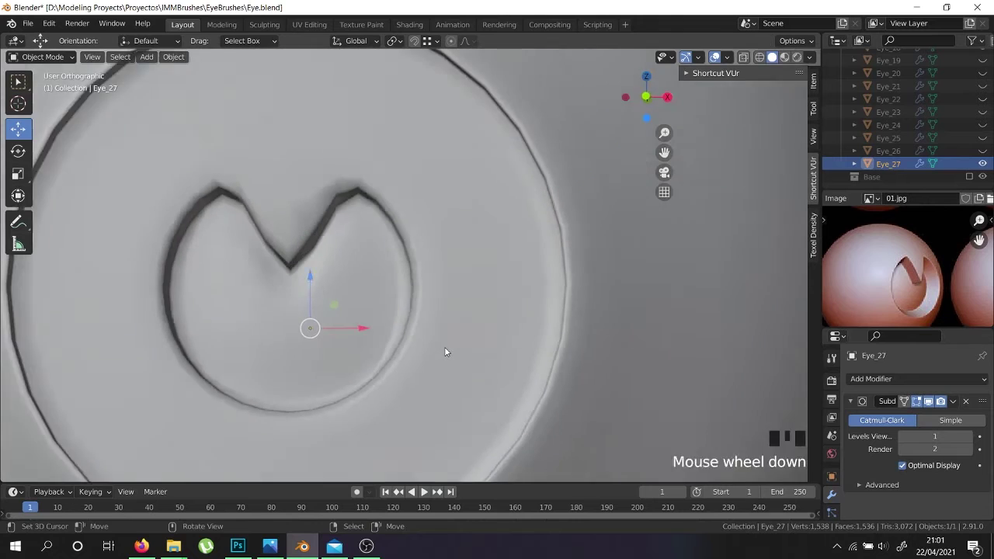
# Try a loop cut around the pupil's rim, slid with a factor of about -0.316, and inspect it in Object Mode.
pyautogui.press('Tab')
pyautogui.scroll(4, 376, 283)
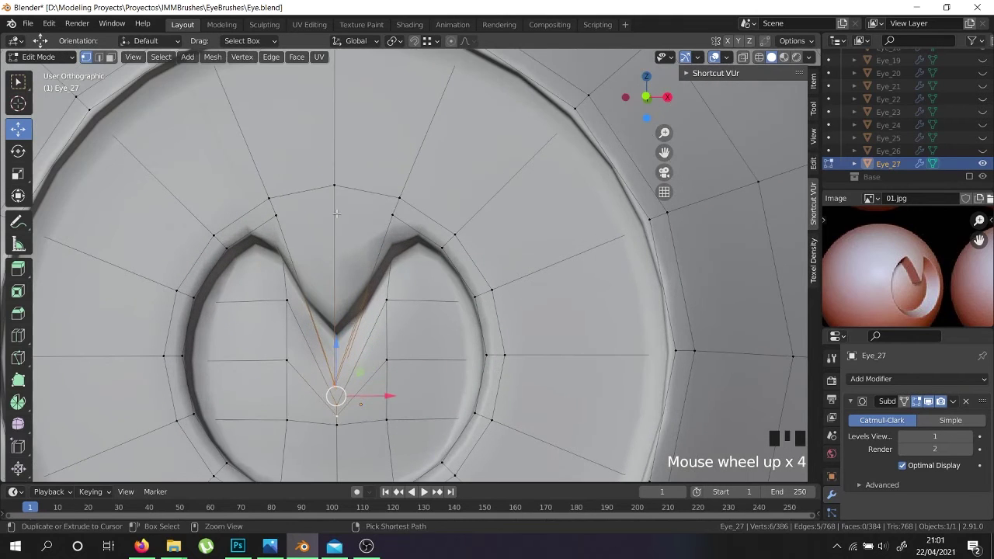
pyautogui.hotkey('ctrl', 'r')
pyautogui.click(336, 216)
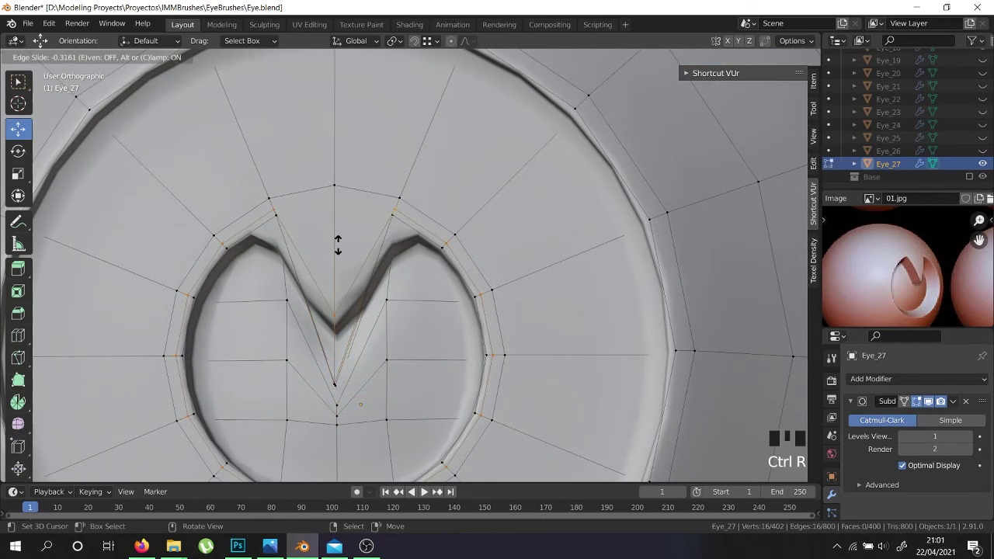
pyautogui.click(338, 246)
pyautogui.scroll(-3, 337, 248)
pyautogui.press('Tab')
pyautogui.moveTo(384, 266); pyautogui.dragTo(434, 283, button='middle')
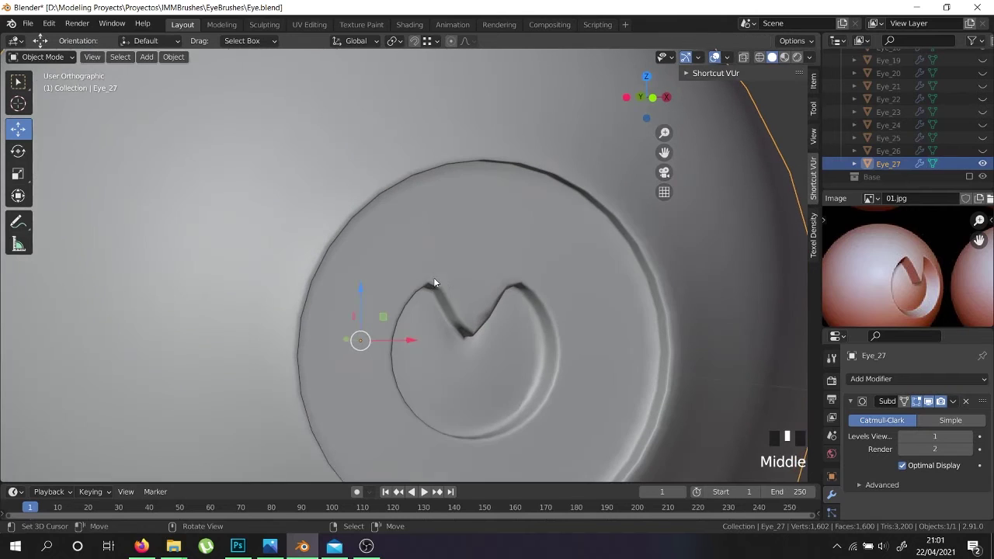
# Compare the notched pupil and its mesh with the eyes in the reference image.
pyautogui.scroll(-5, 949, 284)
pyautogui.scroll(4, 943, 299)
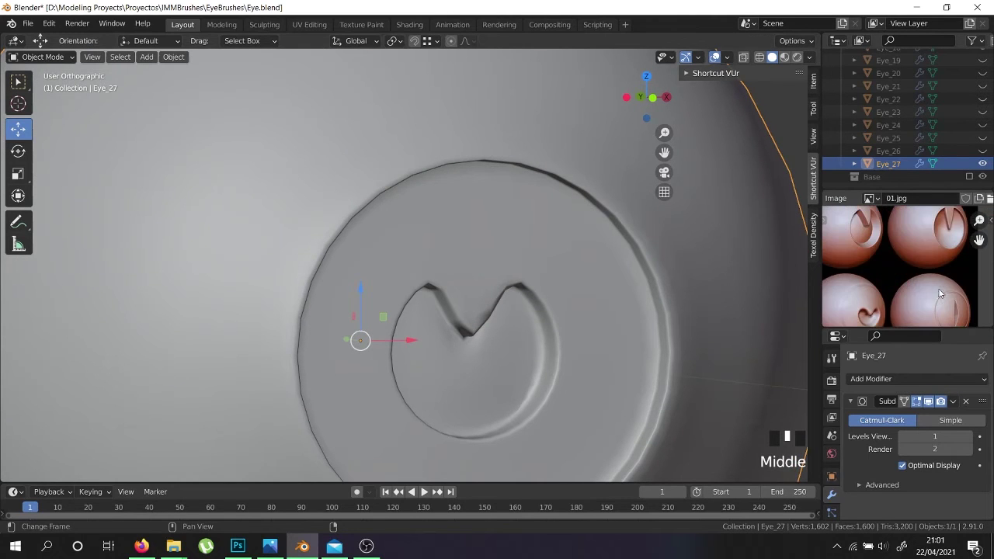
pyautogui.scroll(-4, 512, 323)
pyautogui.moveTo(512, 322); pyautogui.dragTo(459, 346, button='middle')
pyautogui.scroll(3, 459, 346)
pyautogui.press('Tab')
pyautogui.moveTo(436, 303); pyautogui.dragTo(439, 314, button='middle')
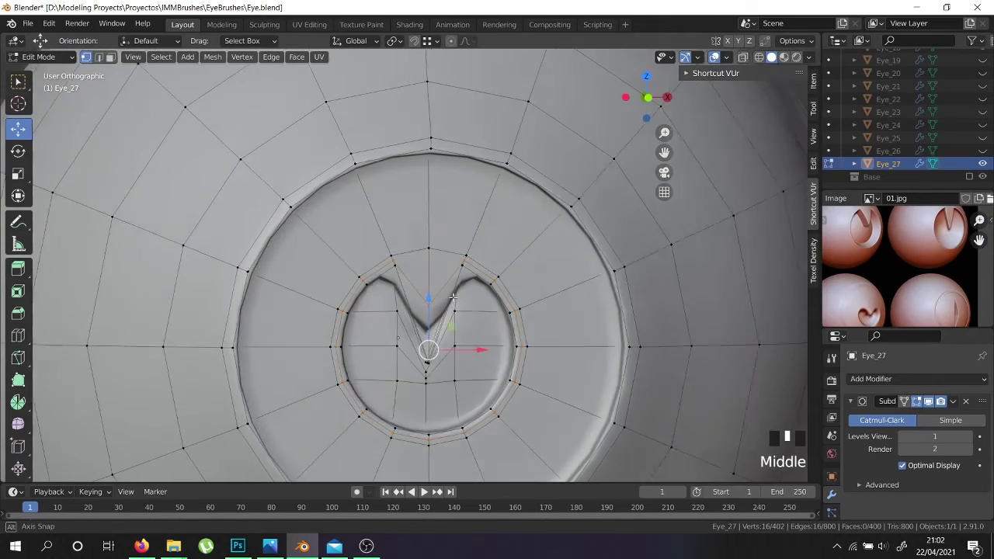
# Undo the loop cut around the pupil's rim and check the notch again.
pyautogui.hotkey('ctrl', 'z')
pyautogui.hotkey('ctrl', 'z')
pyautogui.hotkey('ctrl', 'z')
pyautogui.hotkey('ctrl', 'z')
pyautogui.moveTo(440, 320); pyautogui.dragTo(448, 255, button='middle')
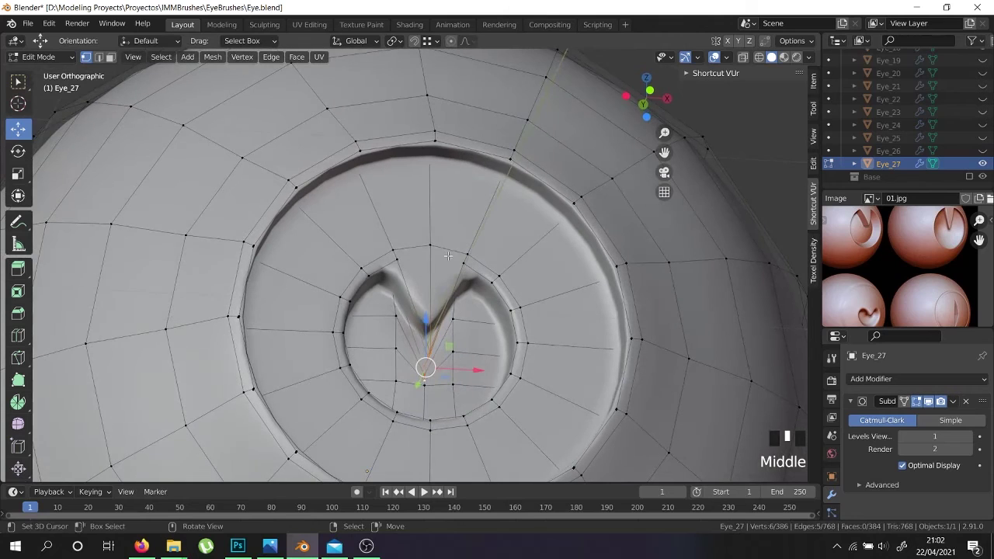
pyautogui.press('Tab')
pyautogui.press('Tab')
# Add a vertical loop cut through each side of the pupil's V notch and check the smoothed shape.
pyautogui.scroll(4, 435, 309)
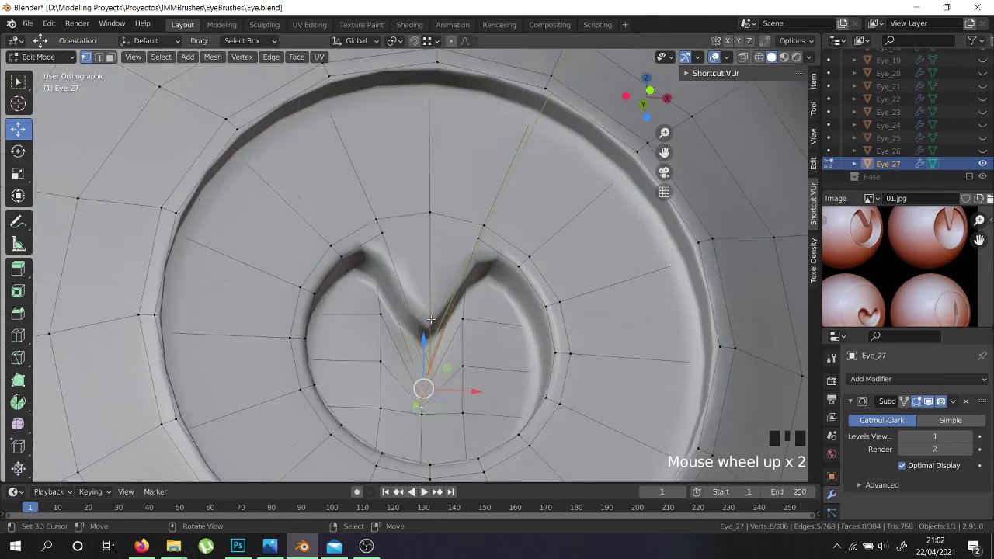
pyautogui.hotkey('ctrl', 'r')
pyautogui.click(404, 326)
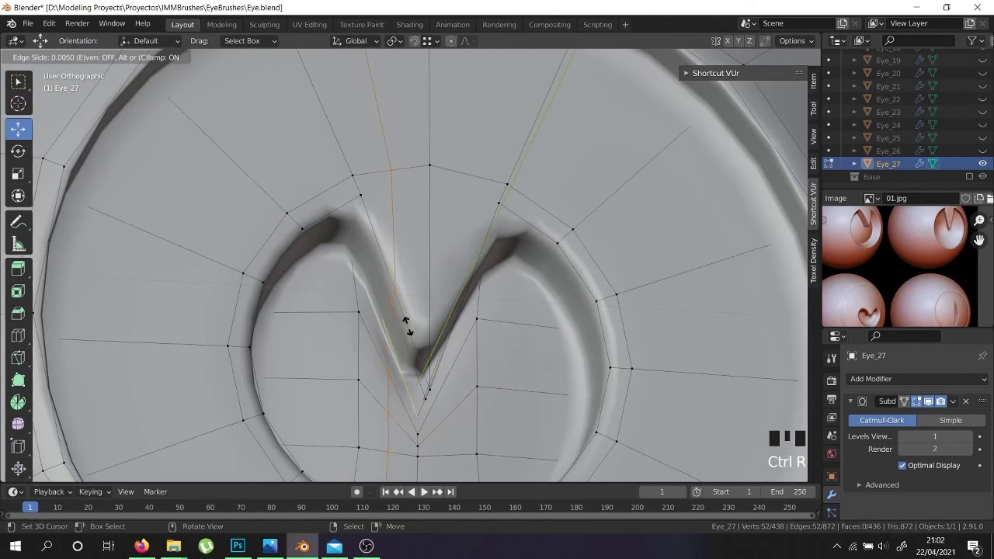
pyautogui.click(417, 330)
pyautogui.hotkey('ctrl', 'r')
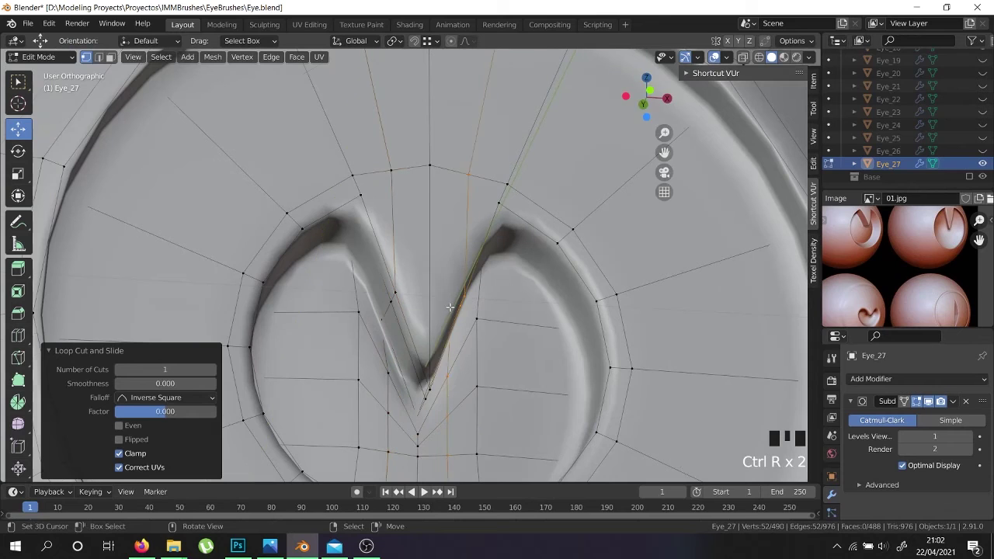
pyautogui.press('Tab')
pyautogui.scroll(-3, 471, 338)
pyautogui.scroll(-3, 472, 338)
pyautogui.moveTo(455, 380); pyautogui.dragTo(438, 392, button='middle')
# In front view, enable X-axis mirror editing for Eye_27's mesh and try sliding the selected vertices along their edges.
pyautogui.press('KP_1')
pyautogui.press('Tab')
pyautogui.scroll(2, 397, 259)
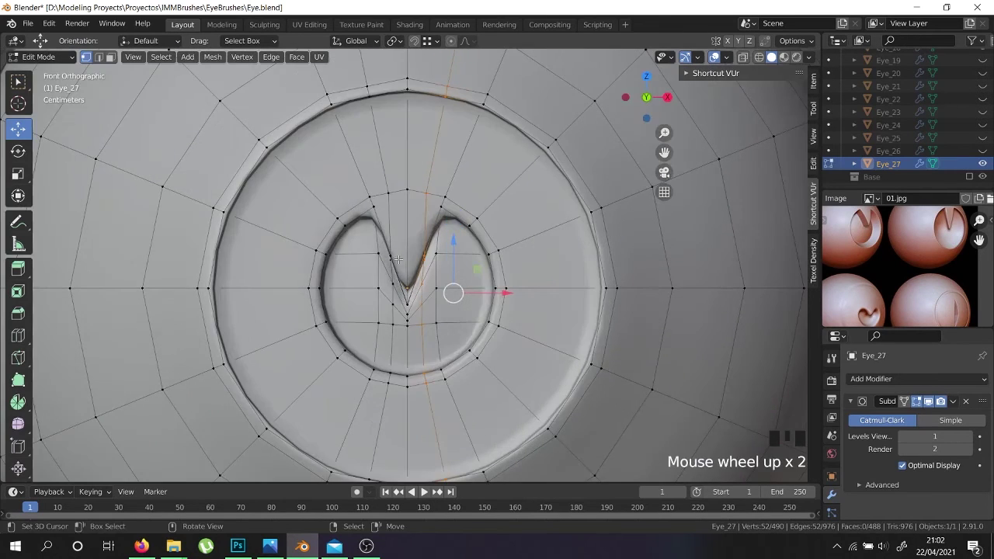
pyautogui.scroll(2, 419, 282)
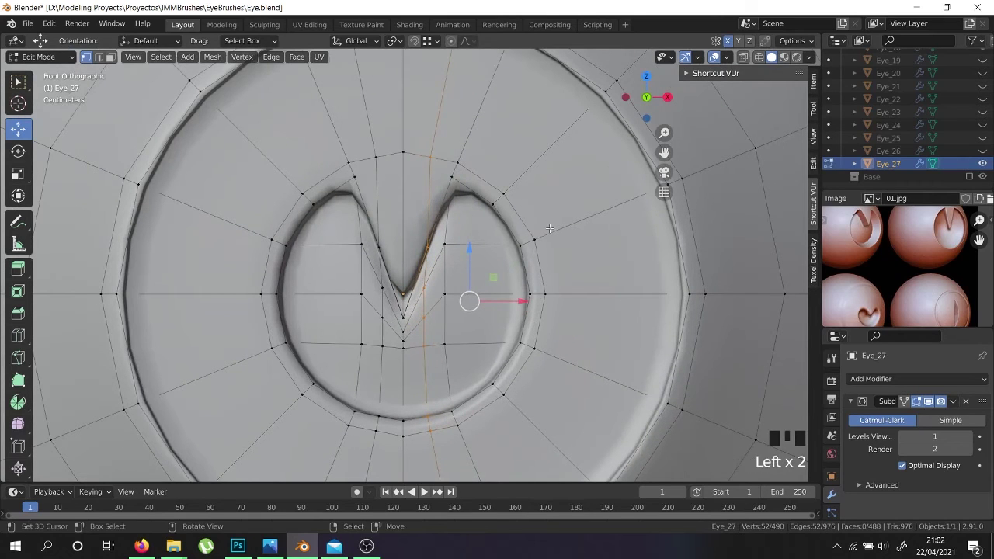
pyautogui.press('g')
pyautogui.press('g')
pyautogui.rightClick(404, 299)
# Slide the vertices on the V notch's wall toward its tip by a factor of about -0.66 and check the smoothed shape.
pyautogui.moveTo(405, 295); pyautogui.dragTo(437, 266, button='middle')
pyautogui.keyDown('ctrl'); pyautogui.rightClick(436, 268); pyautogui.keyUp('ctrl')
pyautogui.press('g')
pyautogui.press('g')
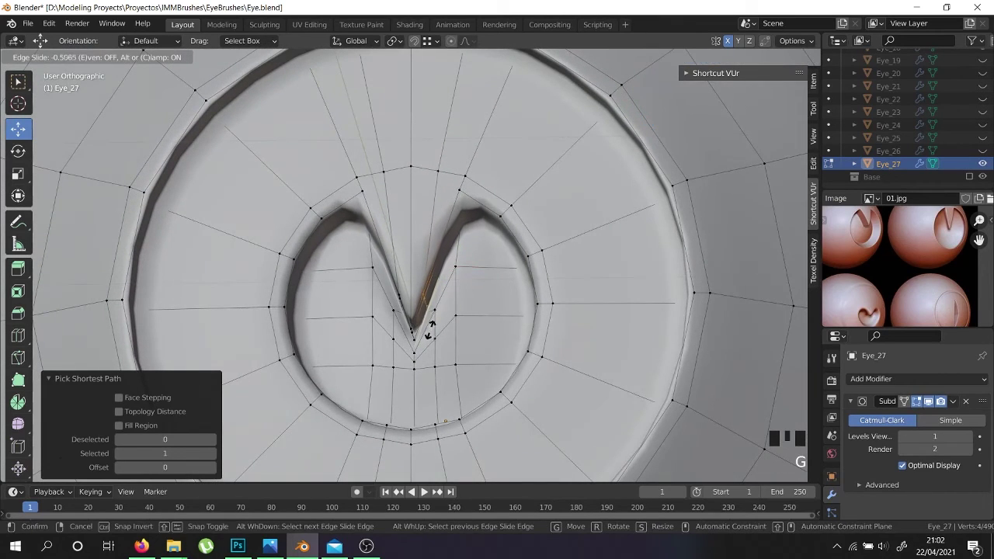
pyautogui.rightClick(424, 341)
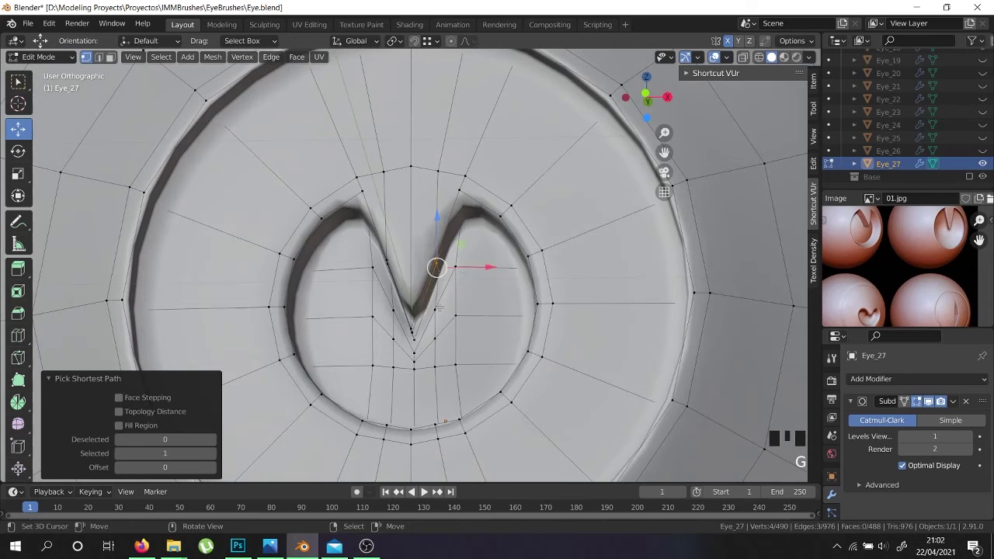
pyautogui.keyDown('shift'); pyautogui.rightClick(438, 308); pyautogui.keyUp('shift')
pyautogui.press('g')
pyautogui.press('g')
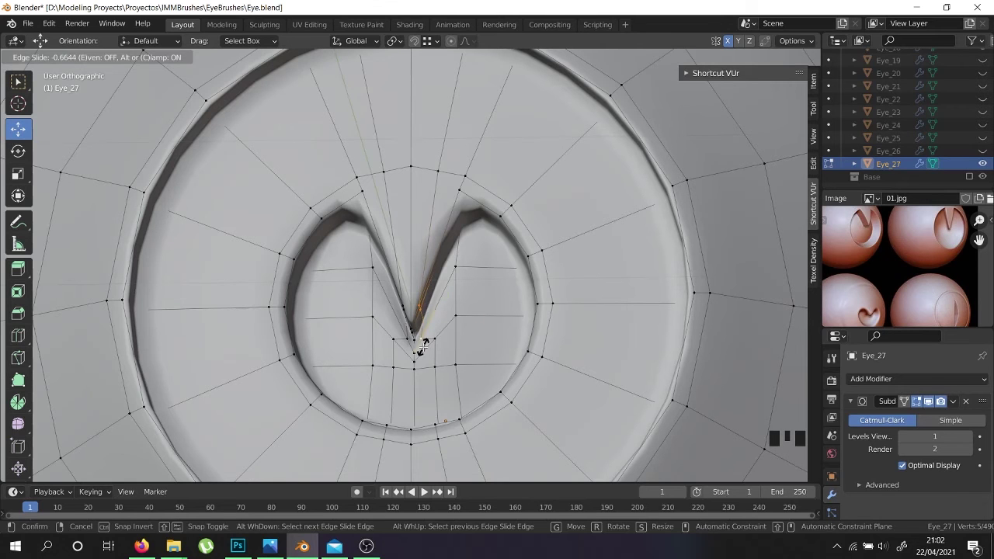
pyautogui.click(424, 344)
pyautogui.press('Tab')
pyautogui.scroll(-6, 435, 326)
pyautogui.moveTo(435, 326); pyautogui.dragTo(442, 284, button='middle')
pyautogui.scroll(3, 444, 290)
pyautogui.press('Tab')
pyautogui.press('Tab')
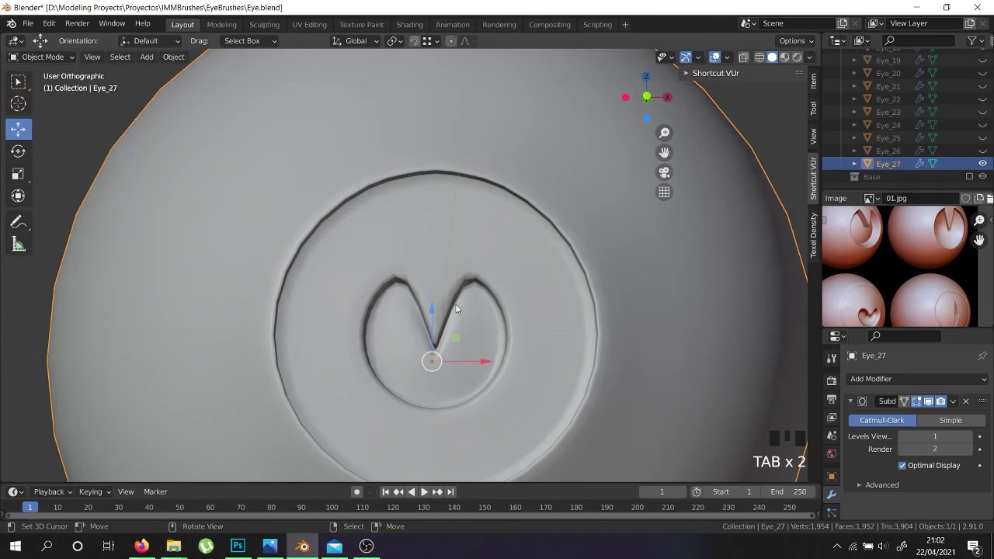
# Add a loop cut beside each upper corner of the pupil's V notch, one on either side.
pyautogui.press('Tab')
pyautogui.scroll(4, 456, 307)
pyautogui.moveTo(477, 235); pyautogui.dragTo(507, 257, button='middle')
pyautogui.hotkey('ctrl', 'r')
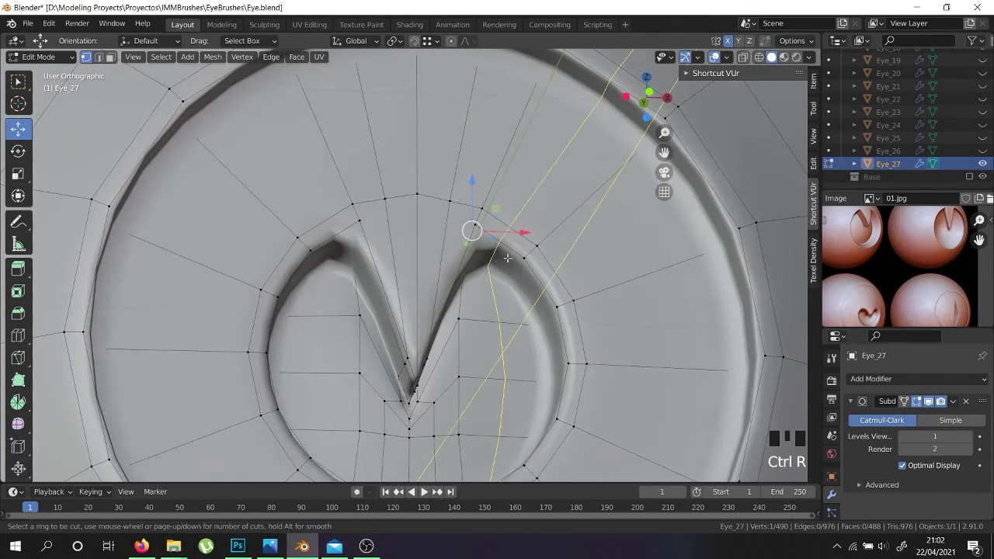
pyautogui.moveTo(507, 257); pyautogui.dragTo(492, 263)
pyautogui.hotkey('ctrl', 'z')
pyautogui.hotkey('ctrl', 'r')
pyautogui.click(498, 252)
pyautogui.hotkey('ctrl', 'r')
pyautogui.click(335, 243)
pyautogui.rightClick(335, 243)
pyautogui.hotkey('shift', 'z')
pyautogui.keyDown('ctrl'); pyautogui.rightClick(327, 260); pyautogui.keyUp('ctrl')
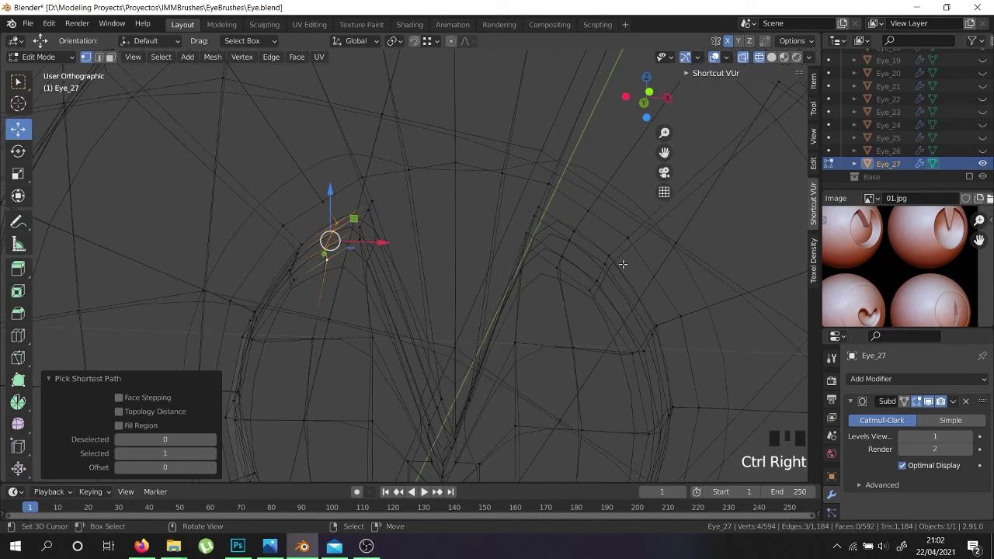
pyautogui.keyDown('shift'); pyautogui.rightClick(570, 240); pyautogui.keyUp('shift')
pyautogui.keyDown('shift'); pyautogui.rightClick(556, 269); pyautogui.keyUp('shift')
pyautogui.press('z')
pyautogui.press('z')
pyautogui.press('z')
pyautogui.press('z')
pyautogui.keyDown('shift'); pyautogui.moveTo(551, 259); pyautogui.dragTo(536, 342, button='middle'); pyautogui.keyUp('shift')
pyautogui.press('g')
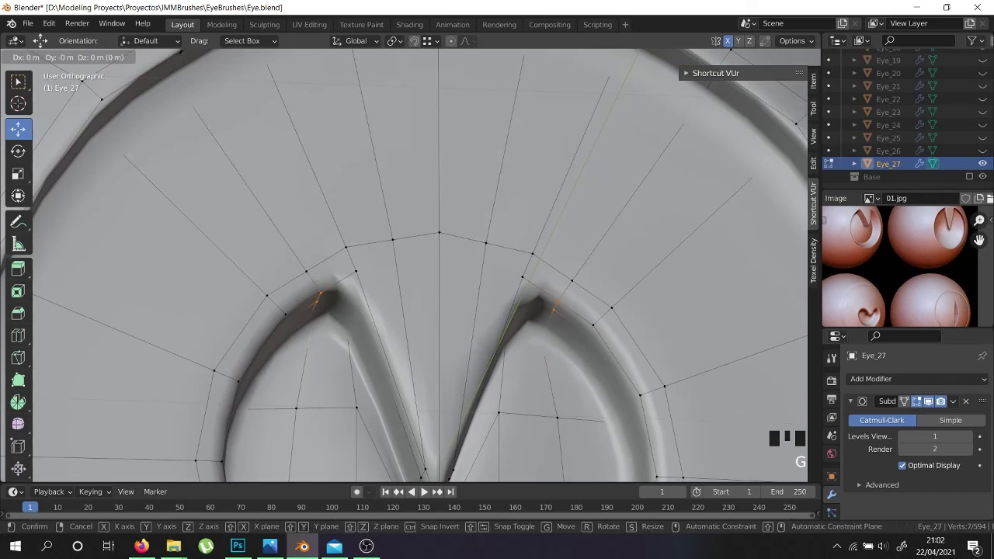
pyautogui.press('Escape')
# Select the new loop's edges on the pupil wall and slide them toward the notch's upper corner with a factor of -0.871.
pyautogui.press('z')
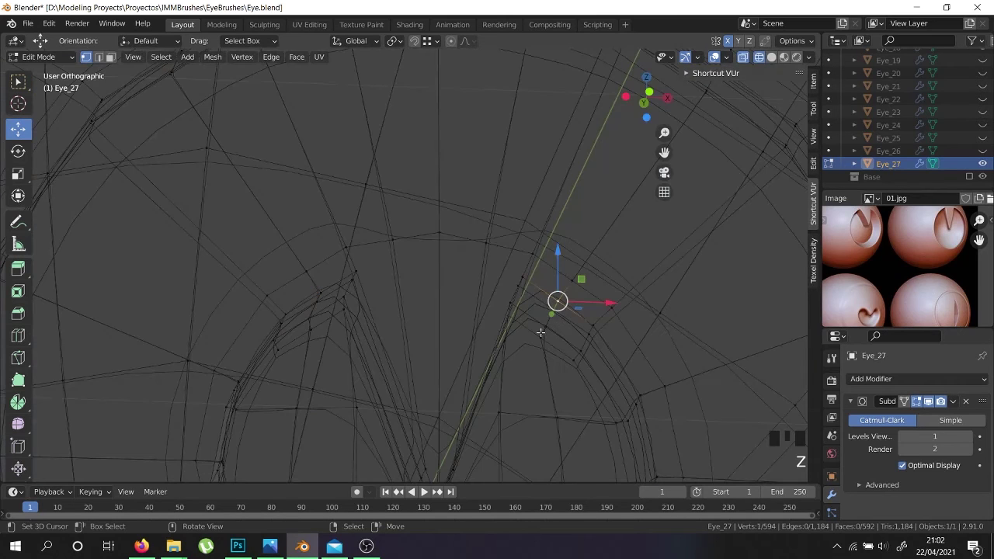
pyautogui.keyDown('ctrl'); pyautogui.rightClick(541, 334); pyautogui.keyUp('ctrl')
pyautogui.press('z')
pyautogui.press('g')
pyautogui.press('g')
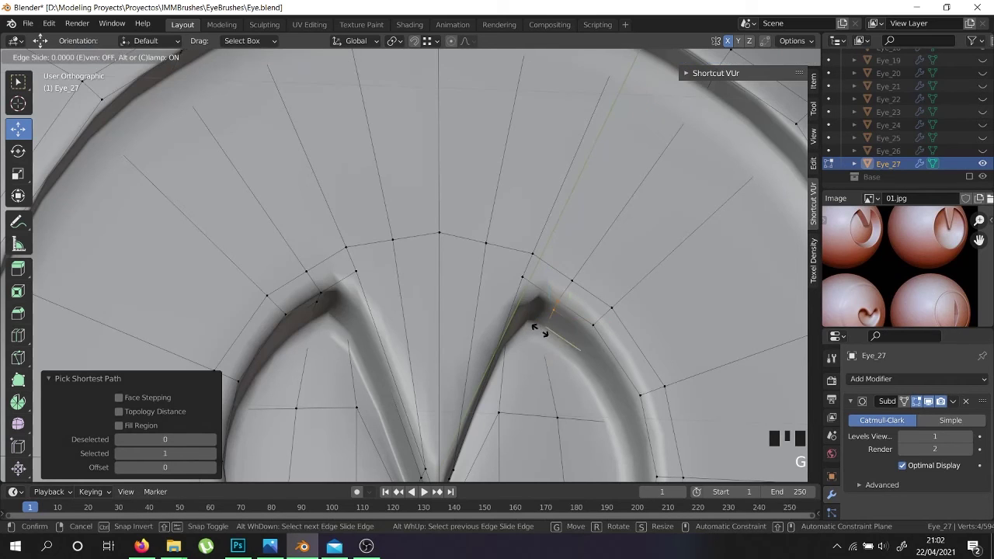
pyautogui.click(514, 305)
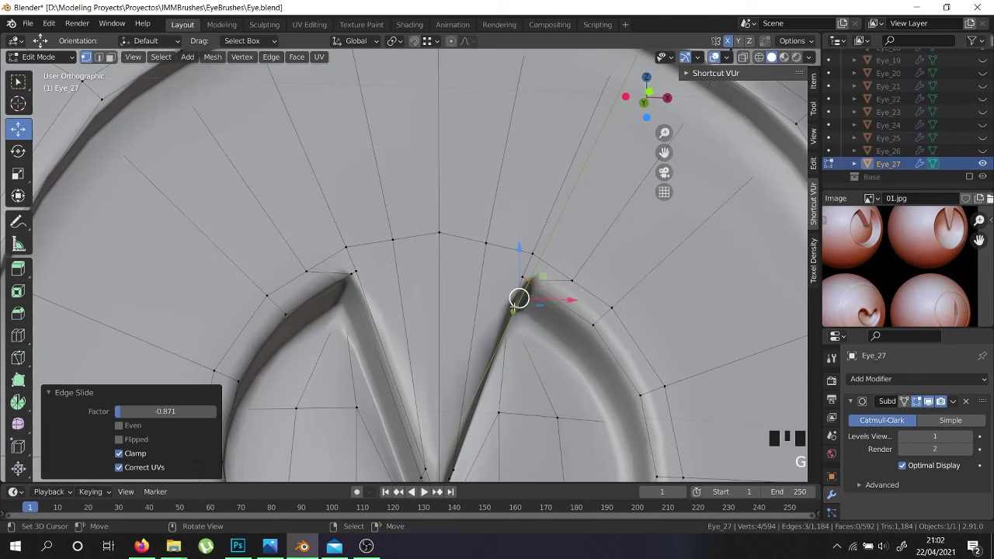
# Examine Eye_27's sharpened notch corners and surrounding mesh from an angled view, in both smoothed and edit display.
pyautogui.scroll(-5, 522, 302)
pyautogui.press('Tab')
pyautogui.scroll(-5, 543, 319)
pyautogui.moveTo(546, 327); pyautogui.dragTo(463, 280, button='middle')
pyautogui.press('Tab')
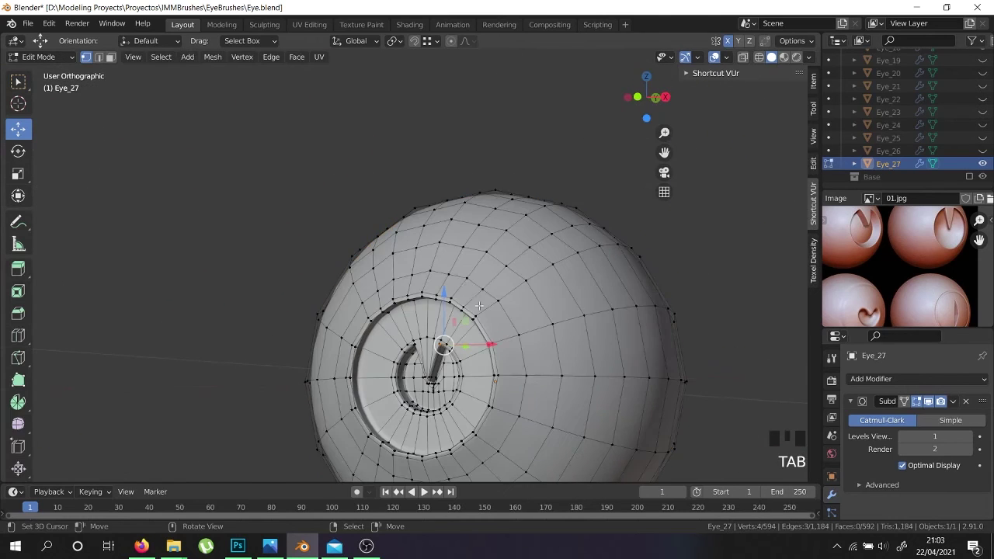
pyautogui.scroll(3, 479, 306)
pyautogui.scroll(-4, 527, 321)
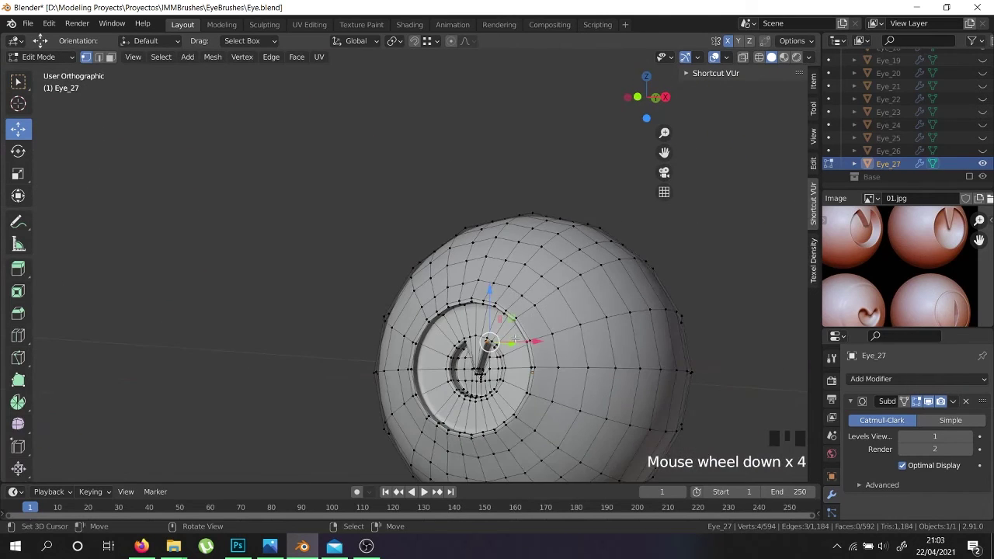
pyautogui.scroll(4, 516, 339)
pyautogui.press('Tab')
pyautogui.scroll(-3, 535, 324)
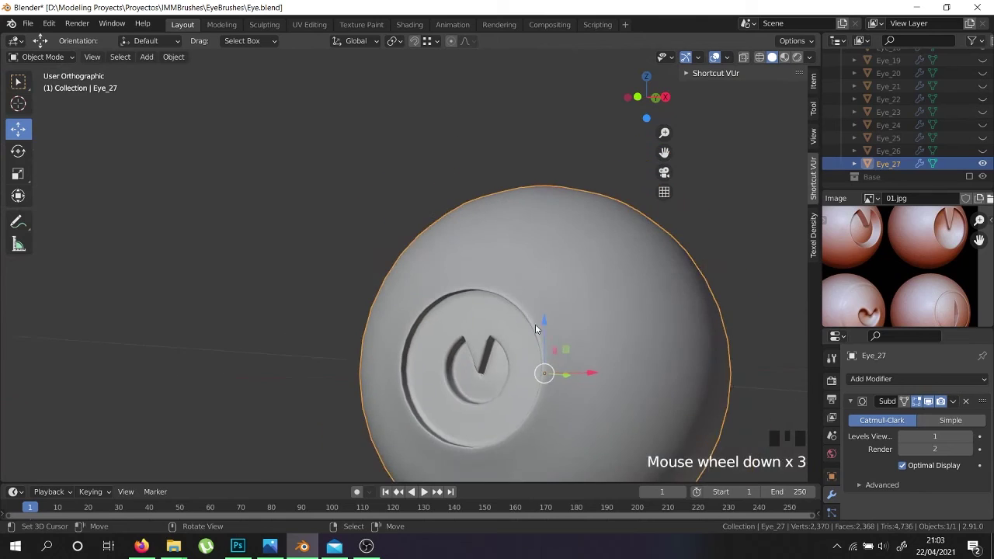
# Try adding four loop cuts around the eyeball across the iris and pupil, and check the smoothed sphere.
pyautogui.press('Tab')
pyautogui.scroll(1, 536, 329)
pyautogui.keyDown('shift'); pyautogui.moveTo(545, 347); pyautogui.dragTo(548, 226, button='middle'); pyautogui.keyUp('shift')
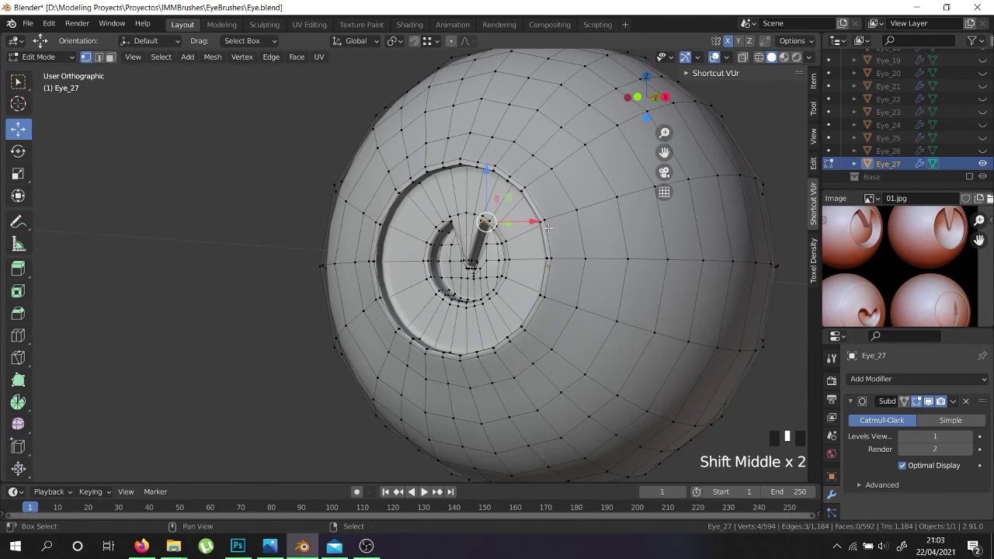
pyautogui.hotkey('ctrl', 'r')
pyautogui.click(538, 309)
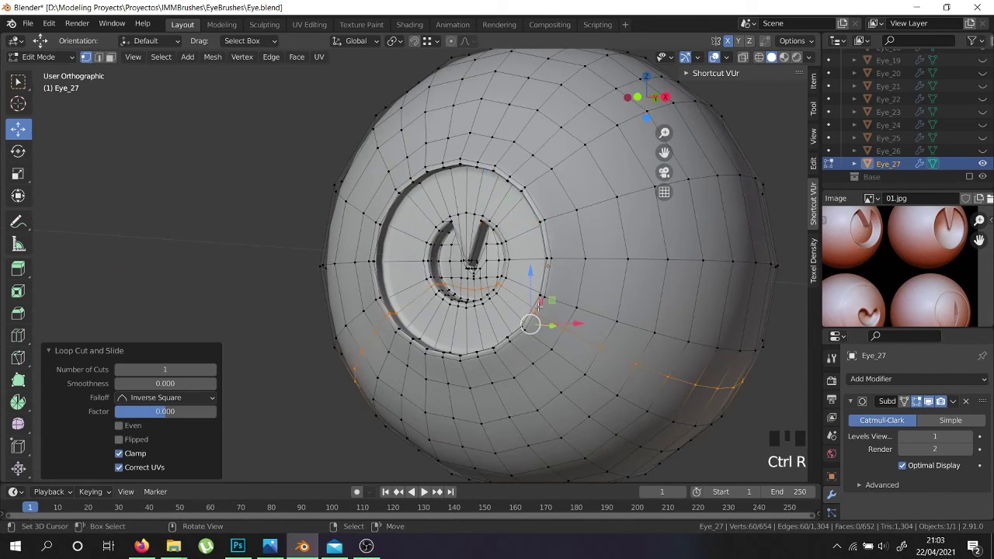
pyautogui.hotkey('ctrl', 'r')
pyautogui.click(549, 273)
pyautogui.hotkey('ctrl', 'r')
pyautogui.click(555, 232)
pyautogui.hotkey('ctrl', 'r')
pyautogui.click(553, 204)
pyautogui.press('Tab')
pyautogui.moveTo(561, 216); pyautogui.dragTo(610, 290, button='middle')
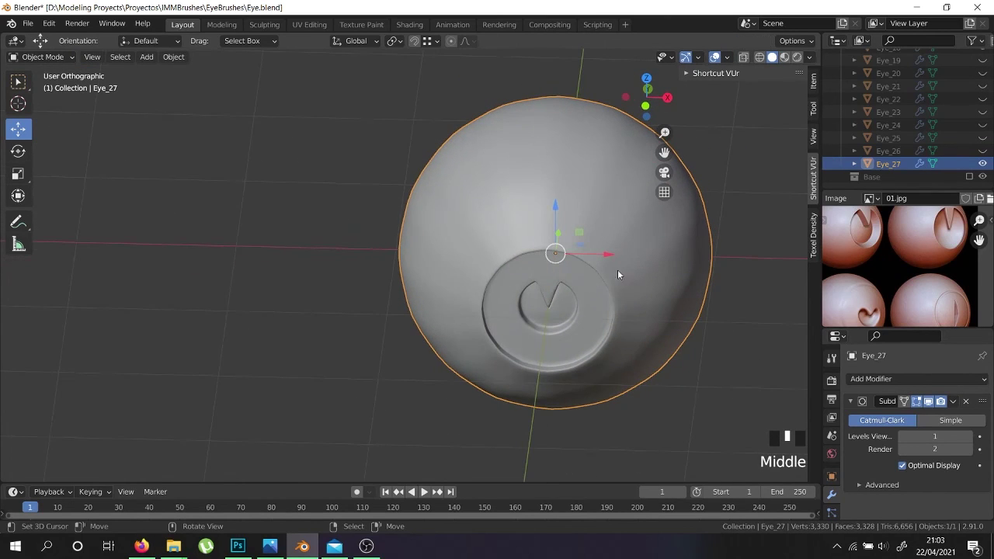
pyautogui.moveTo(727, 380); pyautogui.dragTo(611, 197, button='middle')
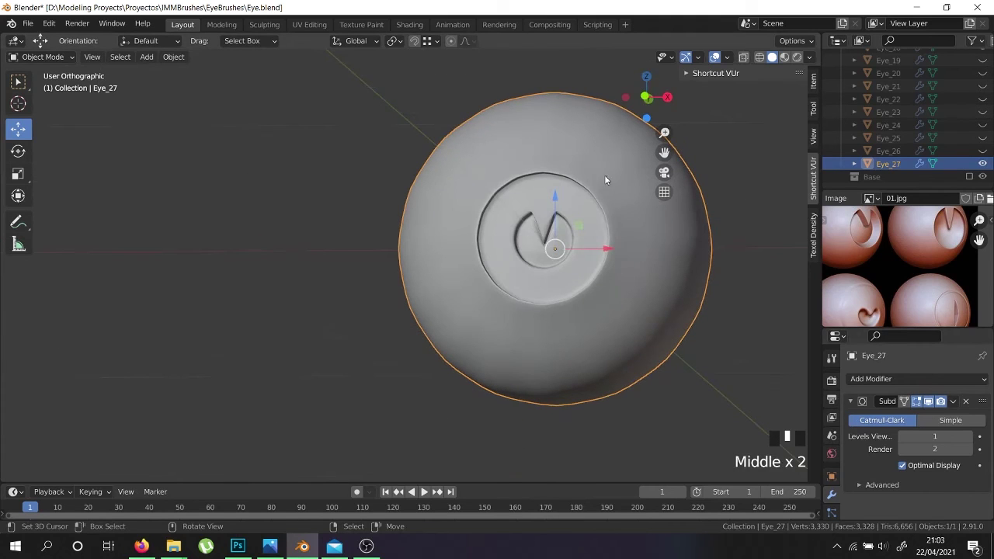
# Undo the loop cuts added around the eyeball.
pyautogui.press('Tab')
pyautogui.hotkey('ctrl', 'z')
pyautogui.hotkey('ctrl', 'z')
pyautogui.hotkey('ctrl', 'z')
pyautogui.hotkey('ctrl', 'z')
pyautogui.hotkey('ctrl', 'z')
pyautogui.hotkey('ctrl', 'z')
pyautogui.hotkey('ctrl', 'z')
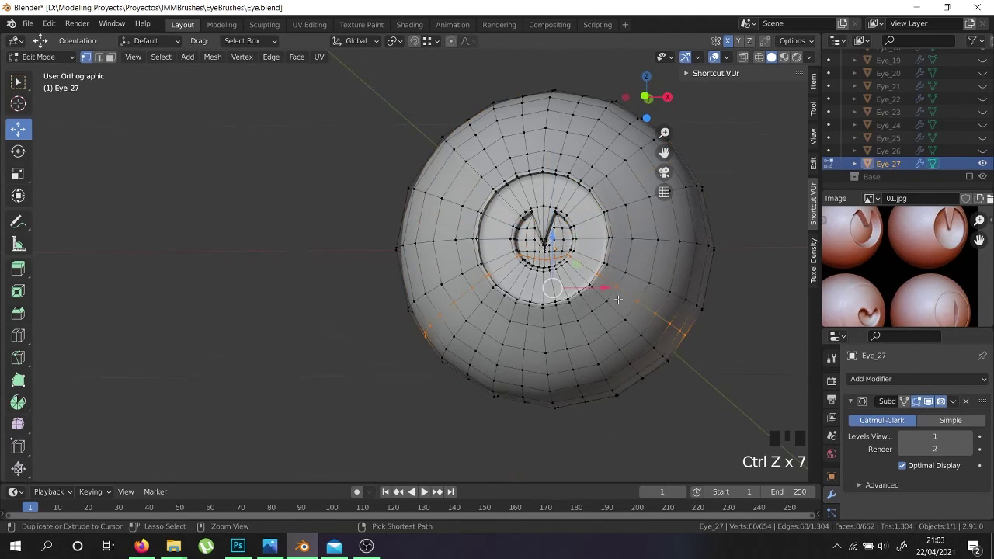
pyautogui.hotkey('ctrl', 'z')
pyautogui.hotkey('ctrl', 'z')
# Inspect Eye_27's smoothed surface and the mesh around the pupil from several angles.
pyautogui.press('Tab')
pyautogui.moveTo(594, 284); pyautogui.dragTo(583, 322, button='middle')
pyautogui.press('Tab')
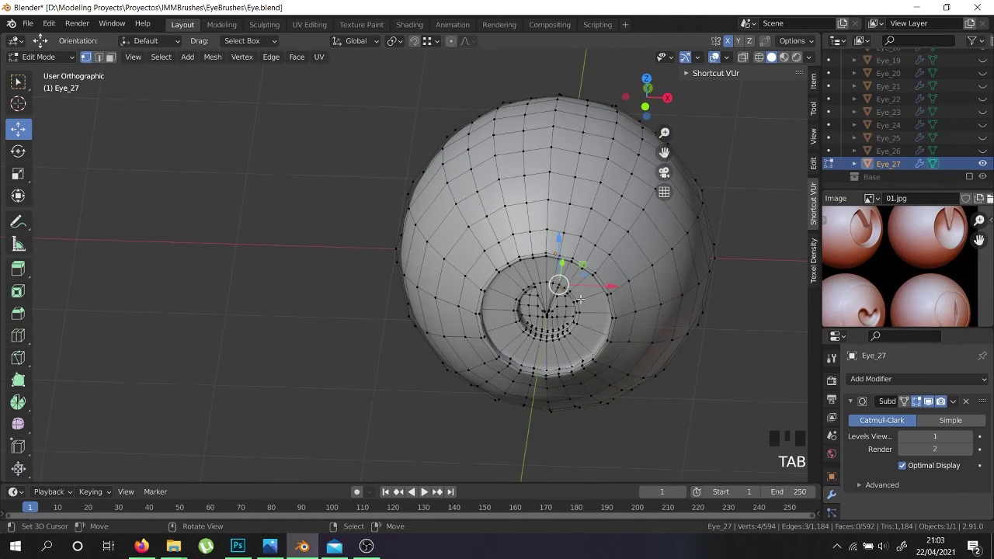
pyautogui.scroll(2, 579, 299)
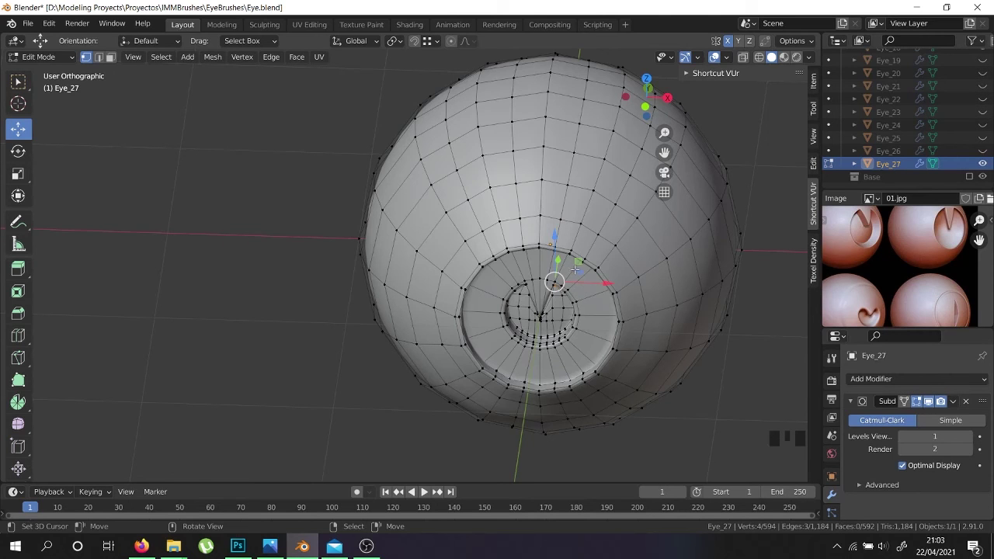
pyautogui.scroll(3, 575, 268)
pyautogui.press('Tab')
pyautogui.moveTo(575, 269); pyautogui.dragTo(546, 306, button='middle')
pyautogui.scroll(-6, 554, 286)
pyautogui.press('Tab')
pyautogui.scroll(5, 599, 301)
pyautogui.scroll(2, 527, 274)
pyautogui.scroll(3, 527, 274)
# Select vertices at the V notch's tip and examine their edges in wireframe display.
pyautogui.rightClick(522, 282)
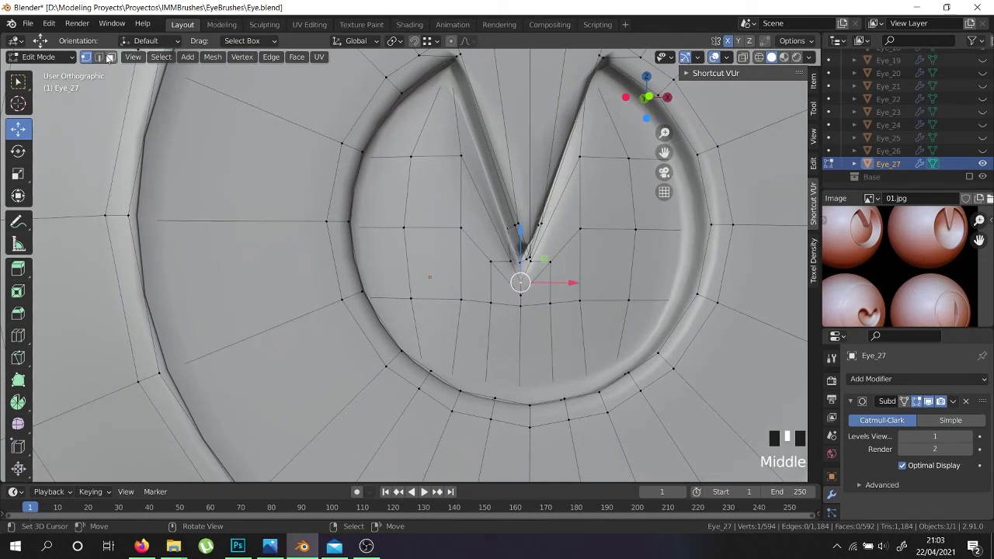
pyautogui.rightClick(439, 128)
pyautogui.moveTo(439, 128)
pyautogui.mouseDown(button='middle')
pyautogui.moveTo(465, 171)
pyautogui.moveTo(459, 266)
pyautogui.moveTo(520, 267)
pyautogui.mouseUp(button='middle')
pyautogui.keyDown('ctrl'); pyautogui.rightClick(459, 265); pyautogui.keyUp('ctrl')
pyautogui.hotkey('alt', 'z')
pyautogui.hotkey('shift', 'z')
pyautogui.rightClick(520, 266)
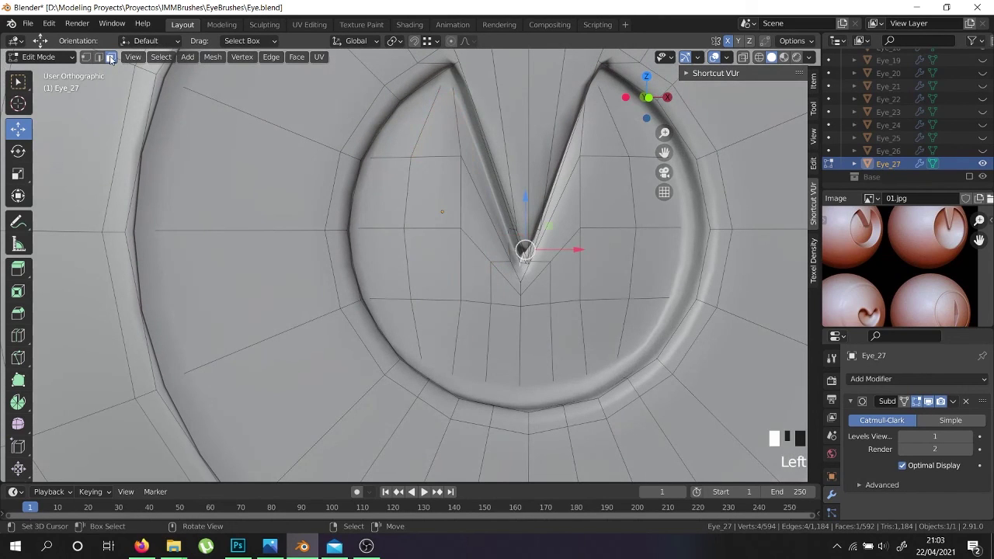
# In wireframe, select a face near the V notch's tip and grow the selection three times to examine the inner faces.
pyautogui.keyDown('ctrl'); pyautogui.rightClick(501, 353); pyautogui.keyUp('ctrl')
pyautogui.keyDown('ctrl'); pyautogui.rightClick(534, 267); pyautogui.keyUp('ctrl')
pyautogui.moveTo(534, 268)
pyautogui.mouseDown(button='middle')
pyautogui.moveTo(559, 271)
pyautogui.moveTo(563, 287)
pyautogui.moveTo(417, 337)
pyautogui.moveTo(463, 331)
pyautogui.mouseUp(button='middle')
pyautogui.hotkey('shift', 'z')
pyautogui.rightClick(500, 335)
pyautogui.rightClick(489, 299)
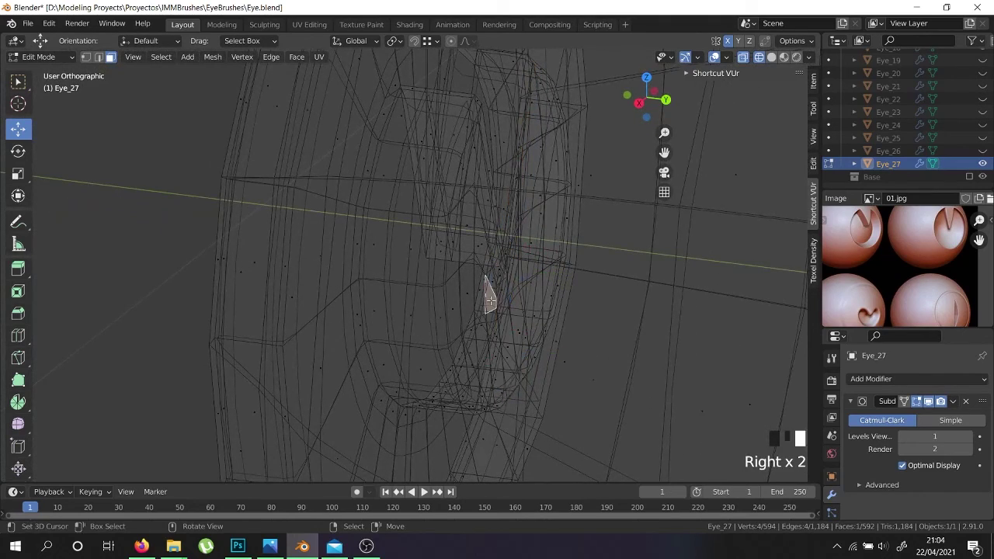
pyautogui.press('ctrl+KP_Decimal')
pyautogui.press('ctrl+KP_Decimal')
pyautogui.press('ctrl+KP_Add')
pyautogui.press('ctrl+KP_Add')
pyautogui.press('ctrl+KP_Add')
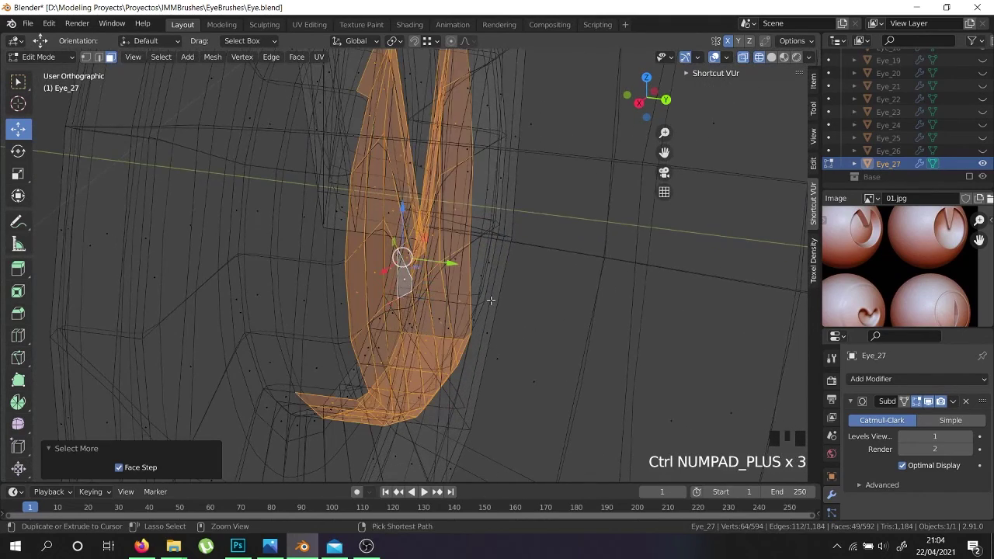
# Return to solid shading and check Eye_27's smoothed pupil in Object Mode.
pyautogui.scroll(-6, 490, 300)
pyautogui.hotkey('shift', 'z')
pyautogui.moveTo(491, 301)
pyautogui.mouseDown(button='middle')
pyautogui.moveTo(632, 309)
pyautogui.moveTo(687, 255)
pyautogui.moveTo(655, 322)
pyautogui.moveTo(534, 413)
pyautogui.mouseUp(button='middle')
pyautogui.scroll(-5, 632, 309)
pyautogui.press('Tab')
pyautogui.scroll(2, 534, 413)
pyautogui.scroll(-2, 539, 398)
pyautogui.scroll(-2, 539, 403)
pyautogui.press('Tab')
pyautogui.press('Tab')
pyautogui.moveTo(606, 358); pyautogui.dragTo(566, 404, button='middle')
# Compare the finished notched pupil with the matching eye in the 01.jpg reference image.
pyautogui.scroll(-4, 898, 270)
pyautogui.scroll(2, 901, 264)
pyautogui.scroll(3, 923, 274)
pyautogui.scroll(-3, 910, 294)
pyautogui.moveTo(937, 277); pyautogui.dragTo(878, 293, button='middle')
pyautogui.scroll(8, 880, 295)
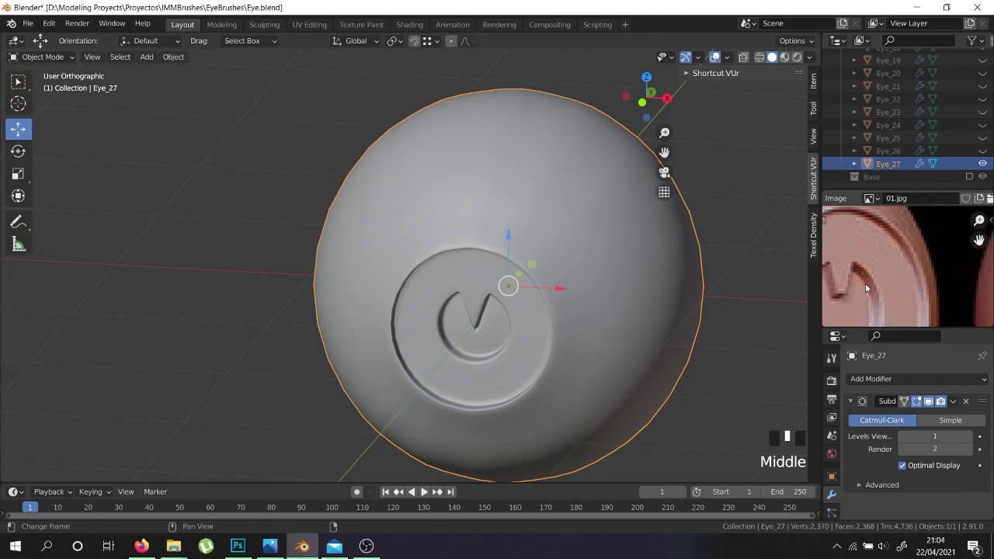
pyautogui.scroll(-10, 865, 283)
pyautogui.scroll(6, 916, 295)
pyautogui.scroll(-5, 528, 317)
pyautogui.moveTo(529, 318); pyautogui.dragTo(516, 389, button='middle')
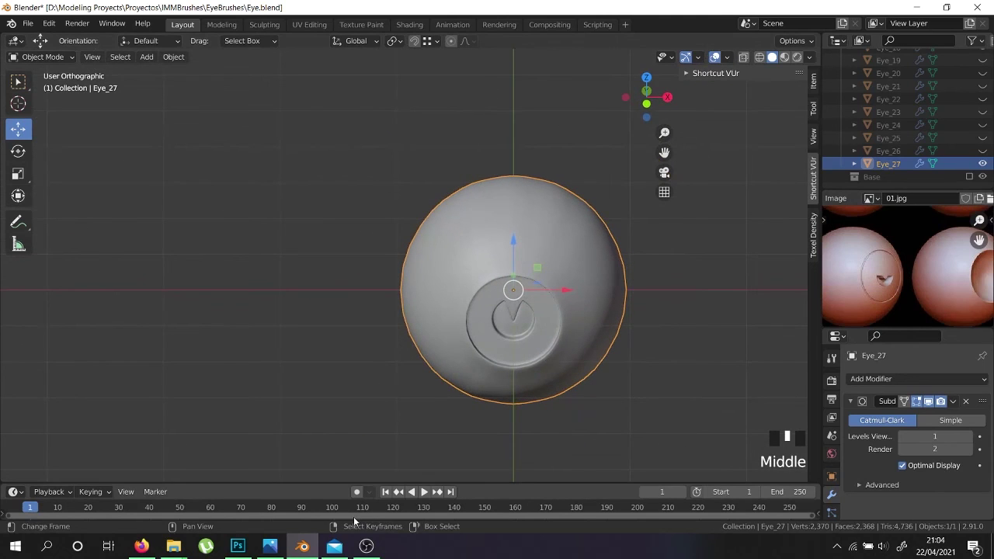
pyautogui.click(365, 545)
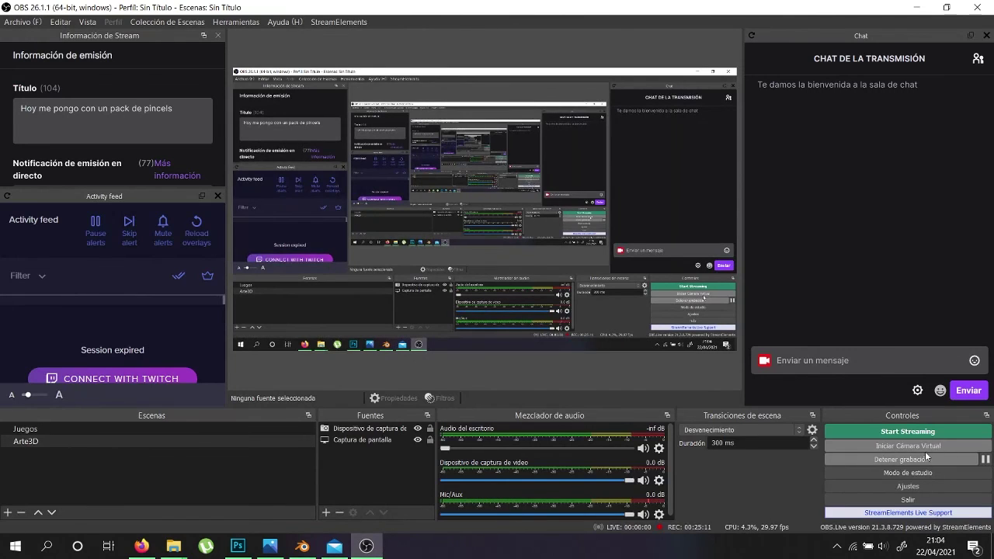
pyautogui.click(926, 458)
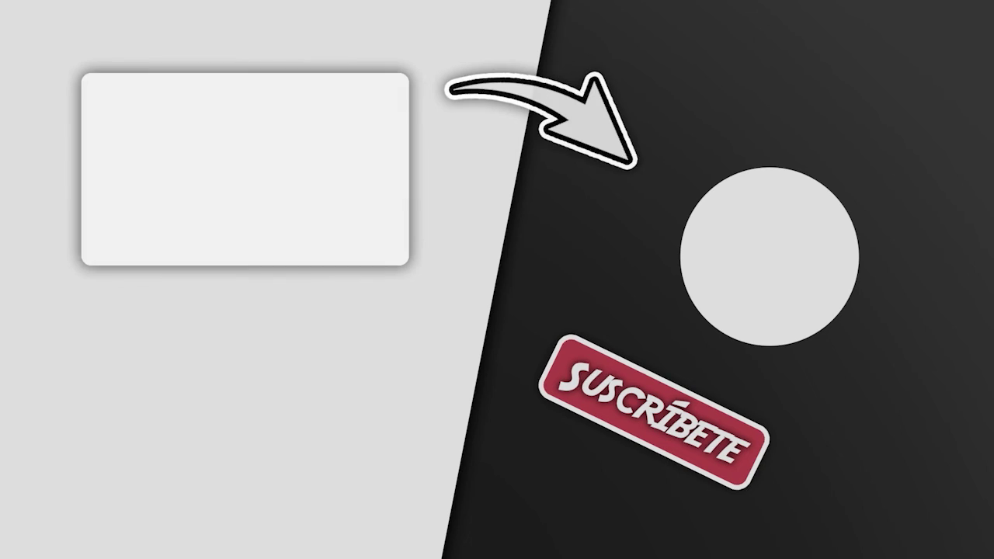